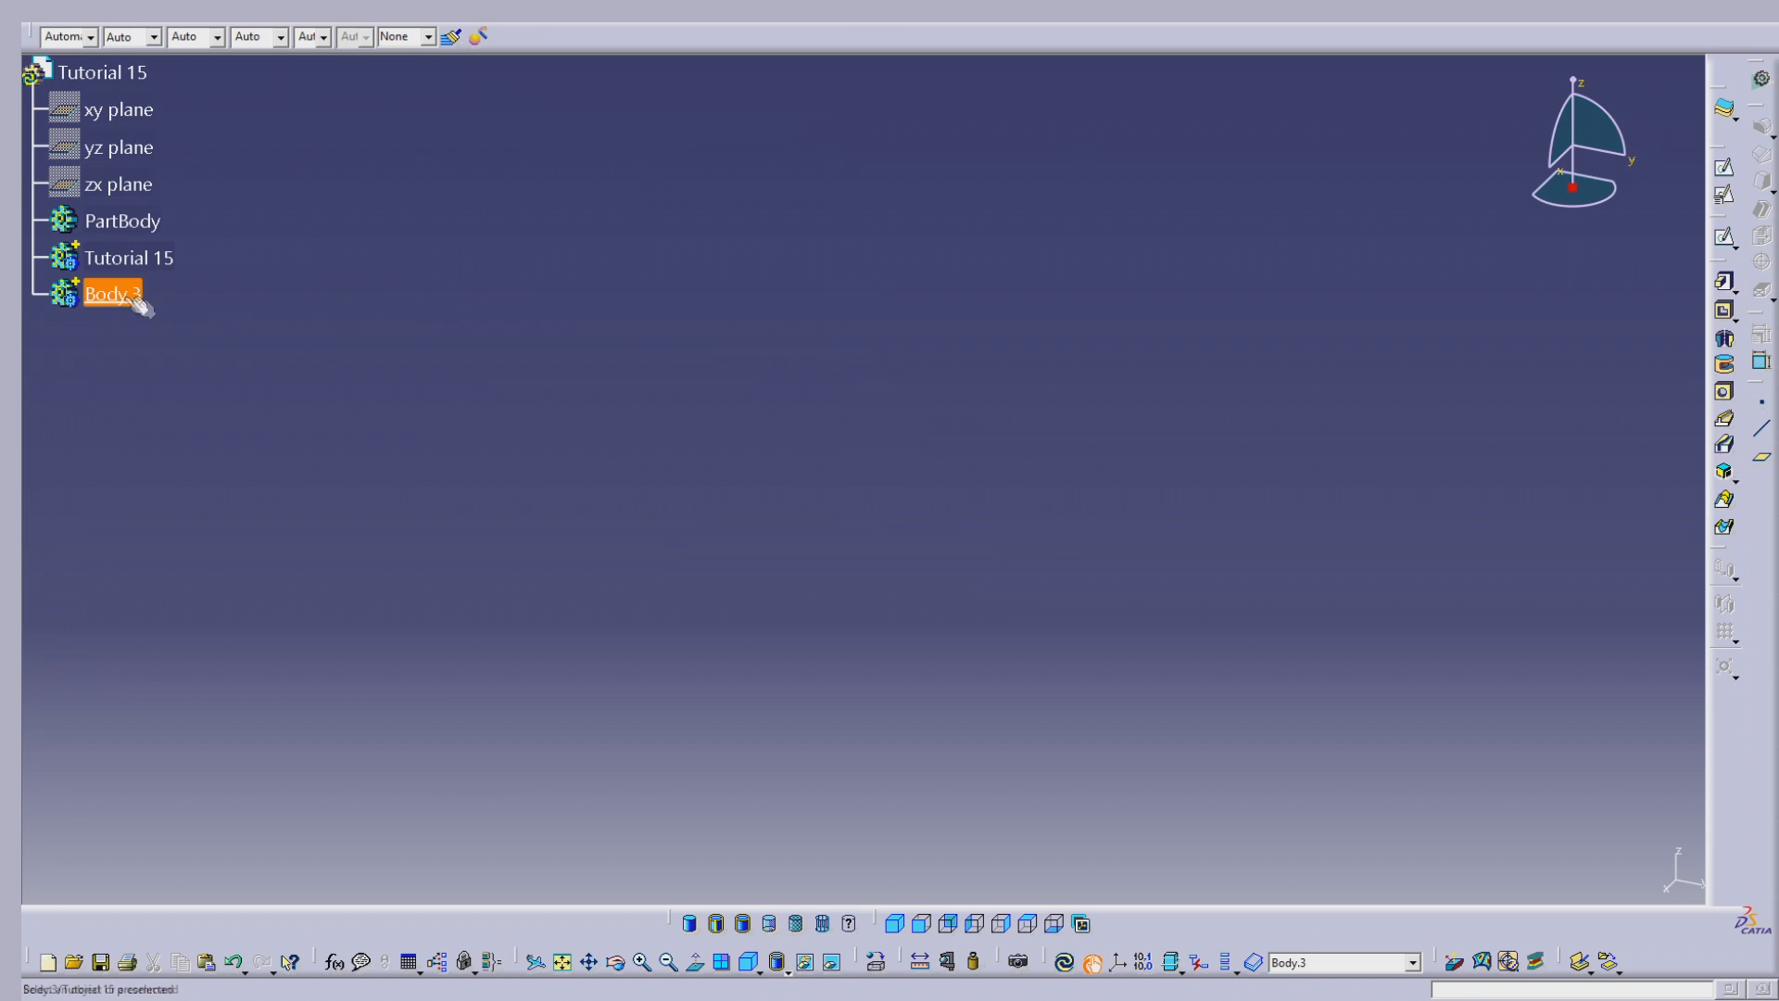
# - Start a sketch on the xy plane in Body.3
pyautogui.click(196, 419)
pyautogui.click(1723, 168)
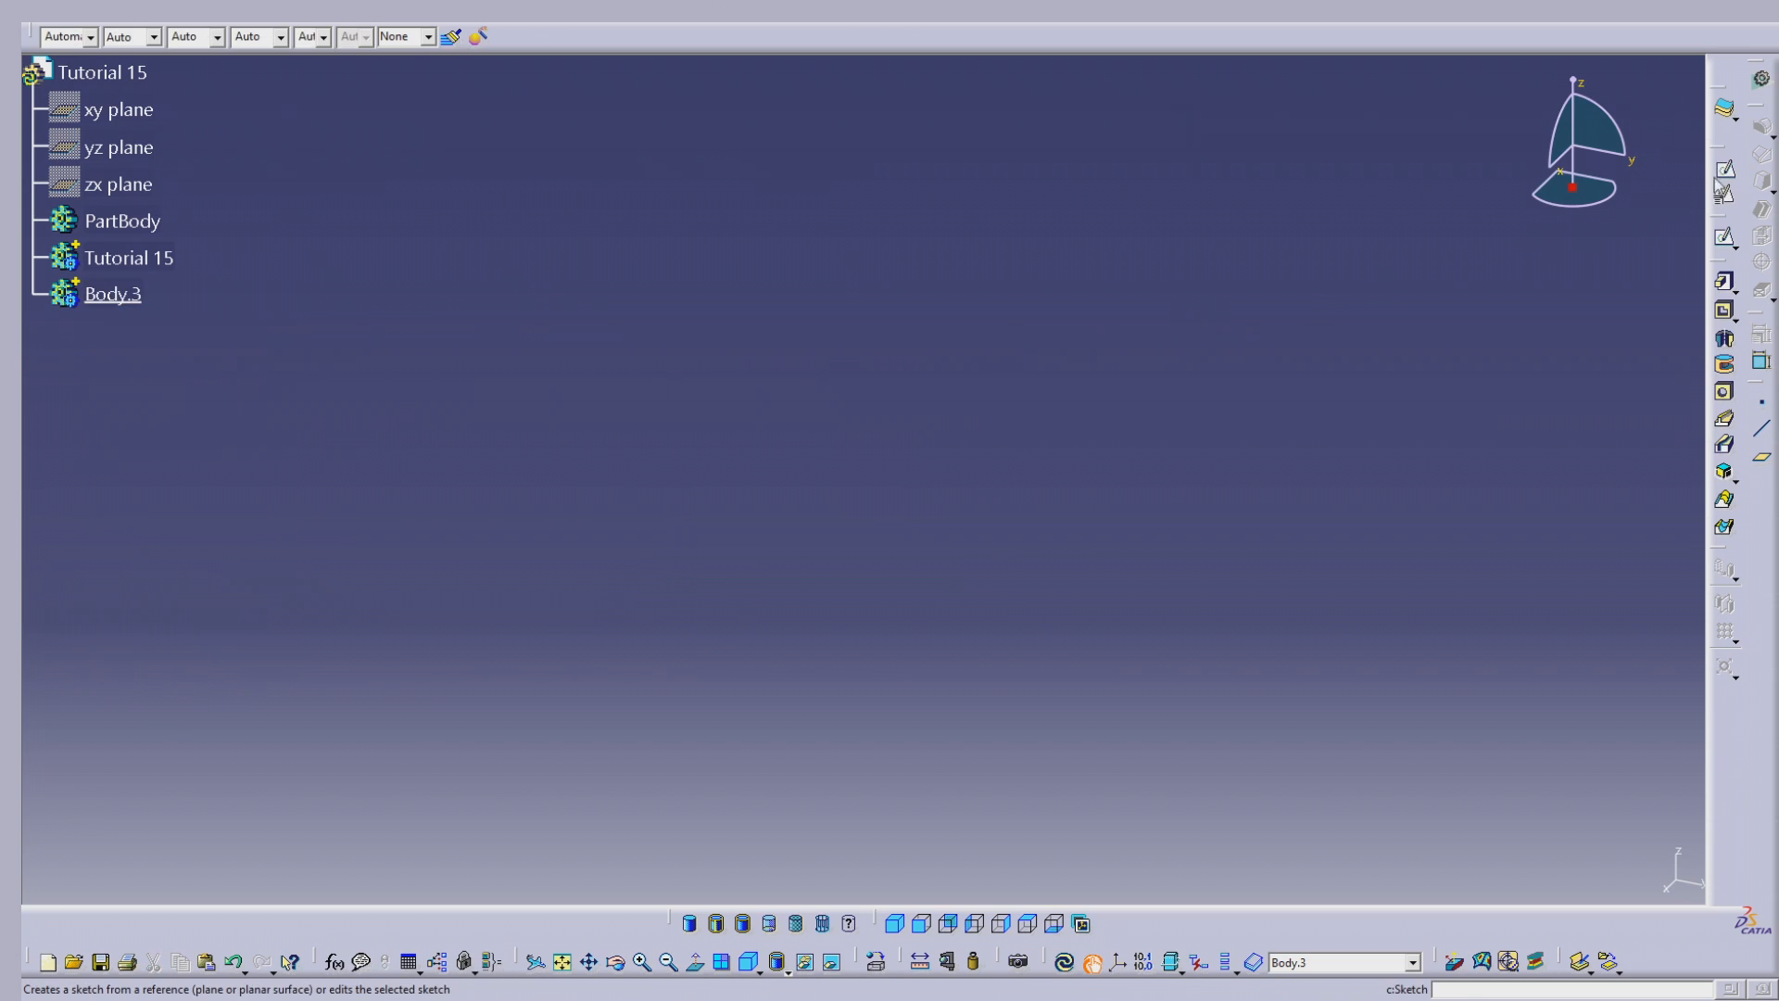
pyautogui.click(113, 110)
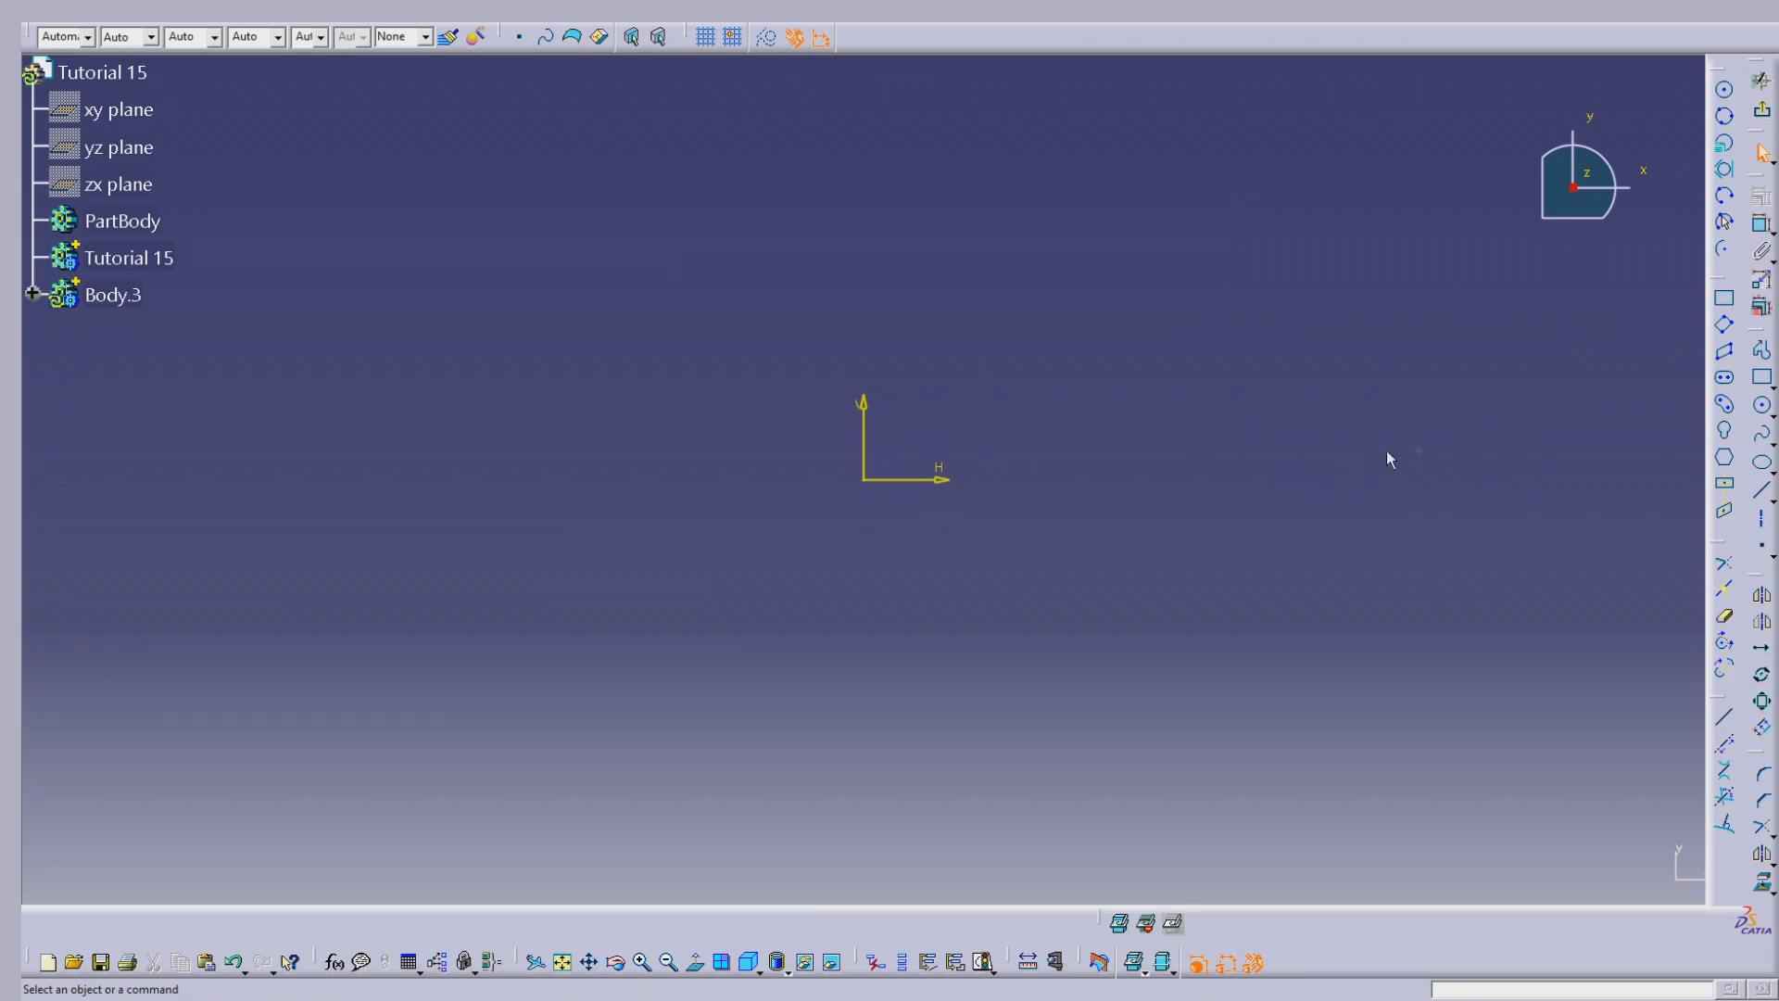
# - Draw a circle about 98 mm in diameter centred on the origin and a smaller one about 67 mm in diameter directly above it
pyautogui.click(1723, 90)
pyautogui.click(868, 483)
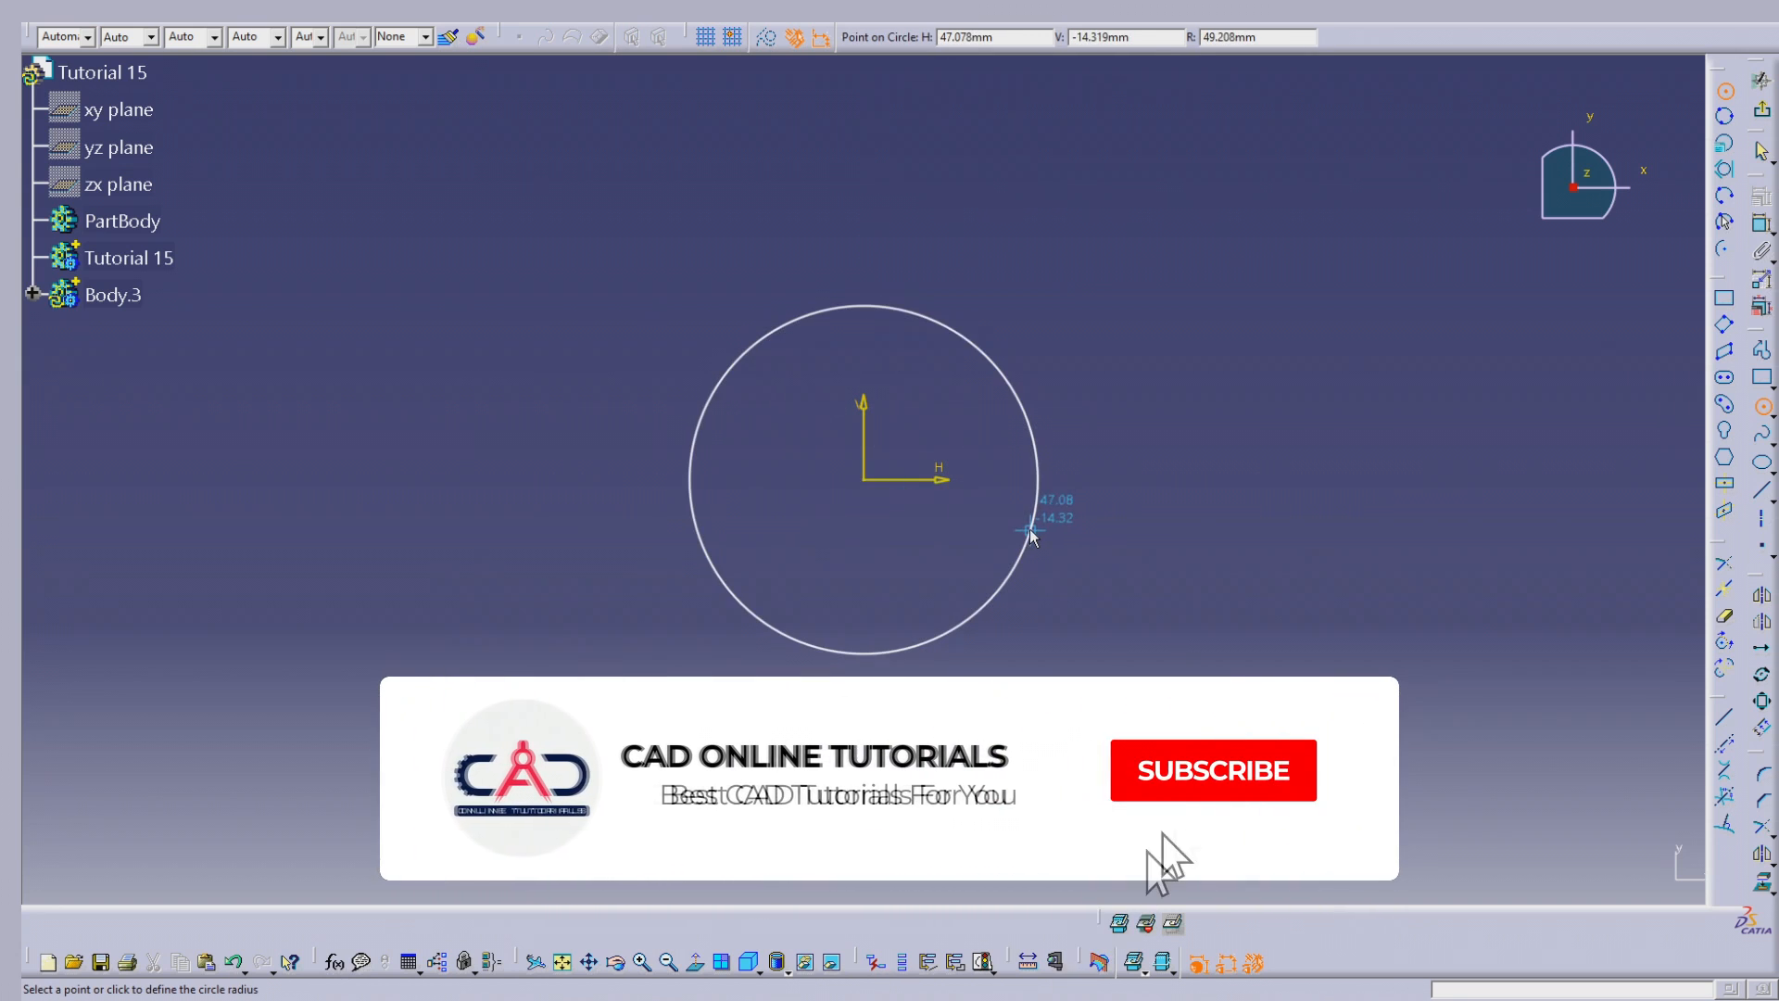
pyautogui.click(1030, 536)
pyautogui.moveTo(1004, 147)
pyautogui.mouseDown(button='middle')
pyautogui.moveTo(1005, 398)
pyautogui.moveTo(1005, 345)
pyautogui.mouseUp(button='middle')
pyautogui.click(1723, 89)
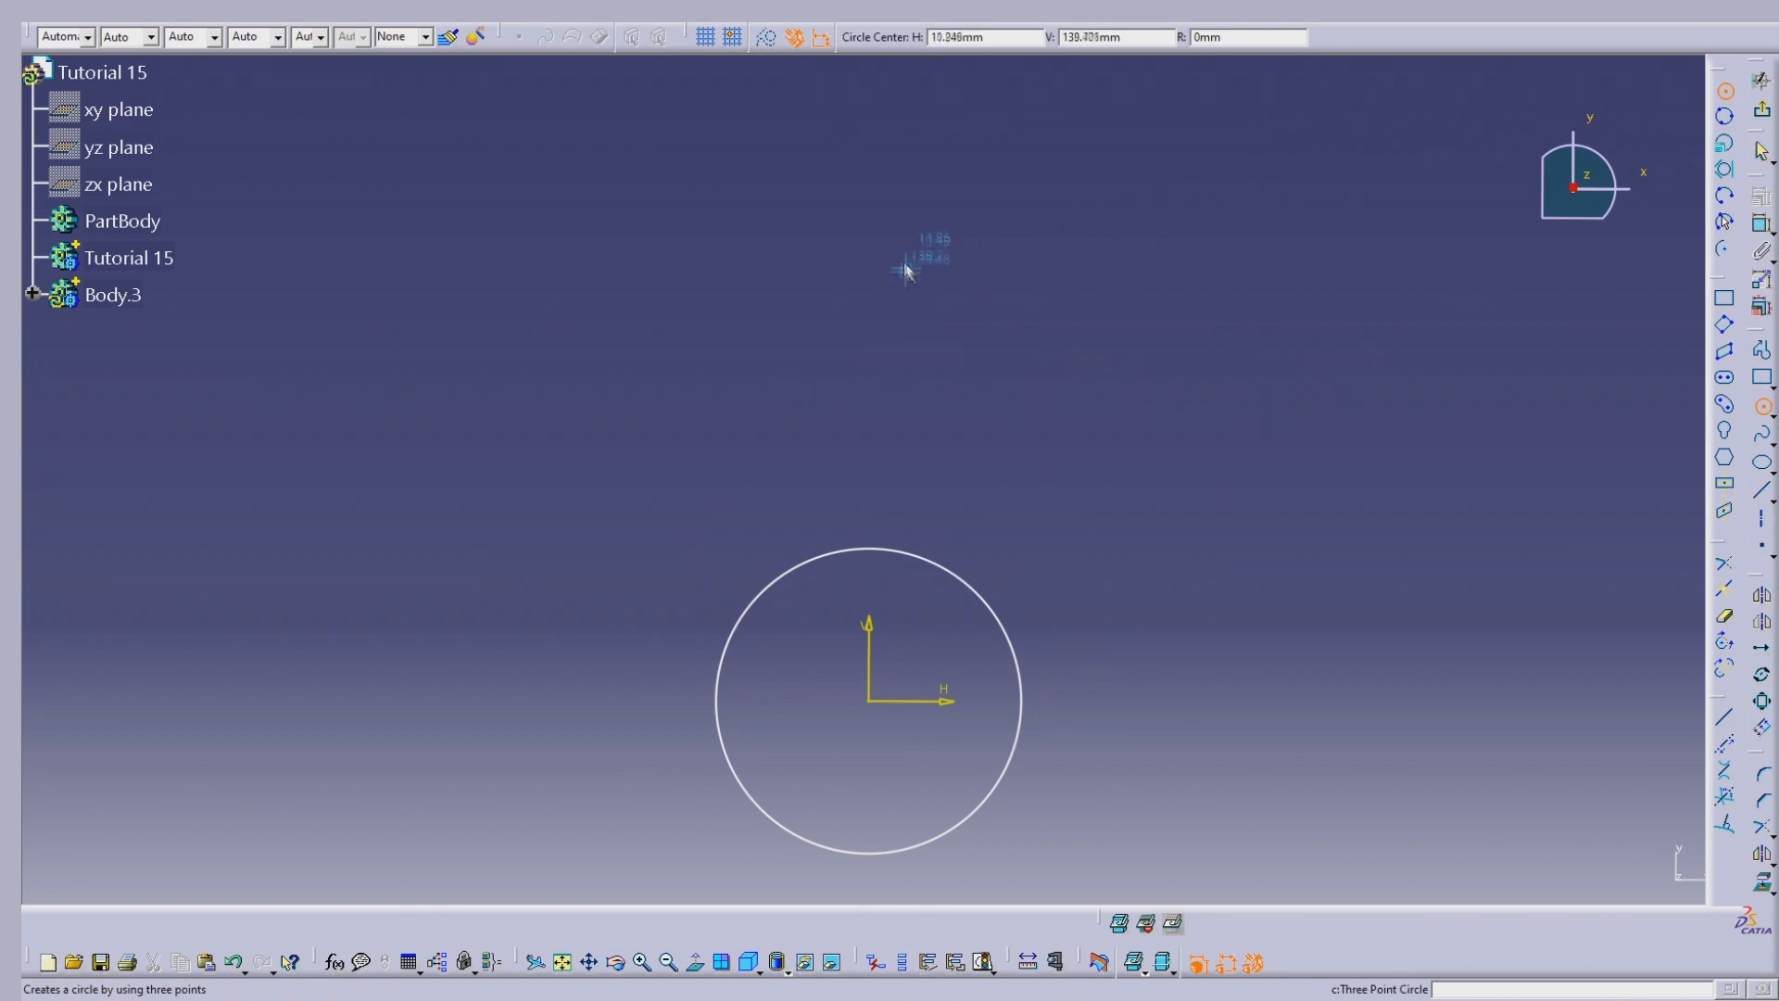
pyautogui.click(869, 257)
pyautogui.click(978, 275)
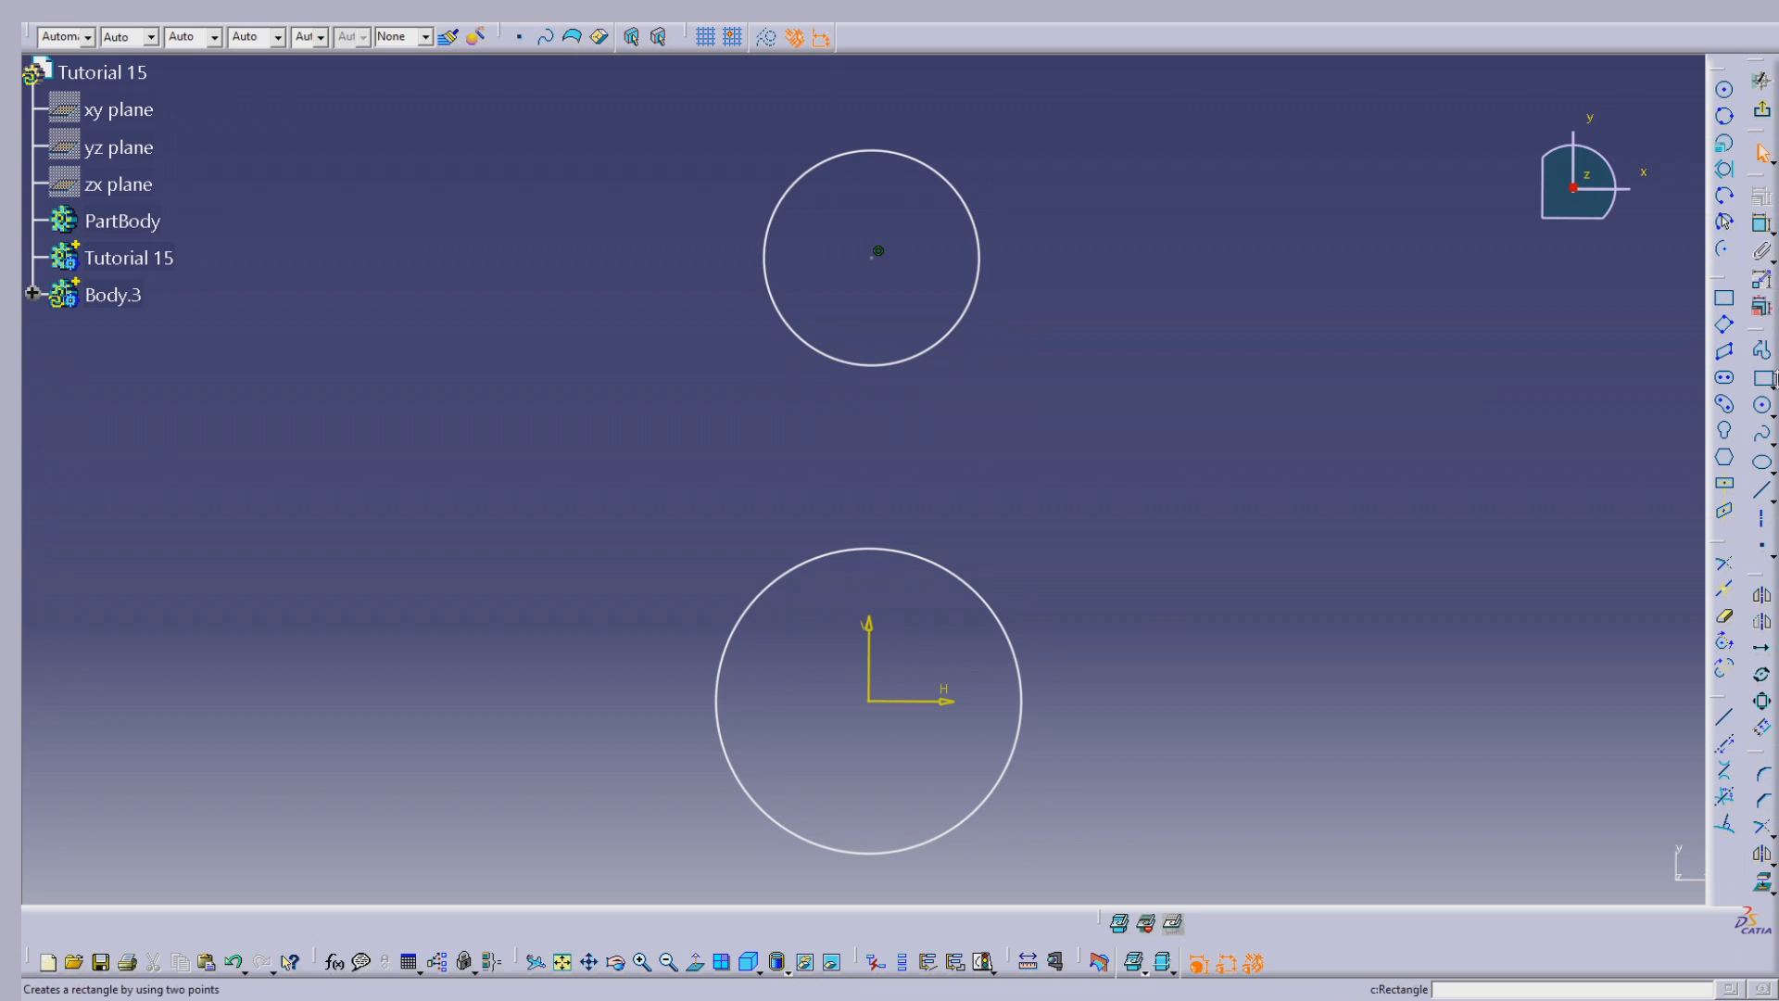
# - Draw a third circle about 112 mm in diameter to the right, between the heights of the two existing circles
pyautogui.click(1761, 408)
pyautogui.click(1143, 428)
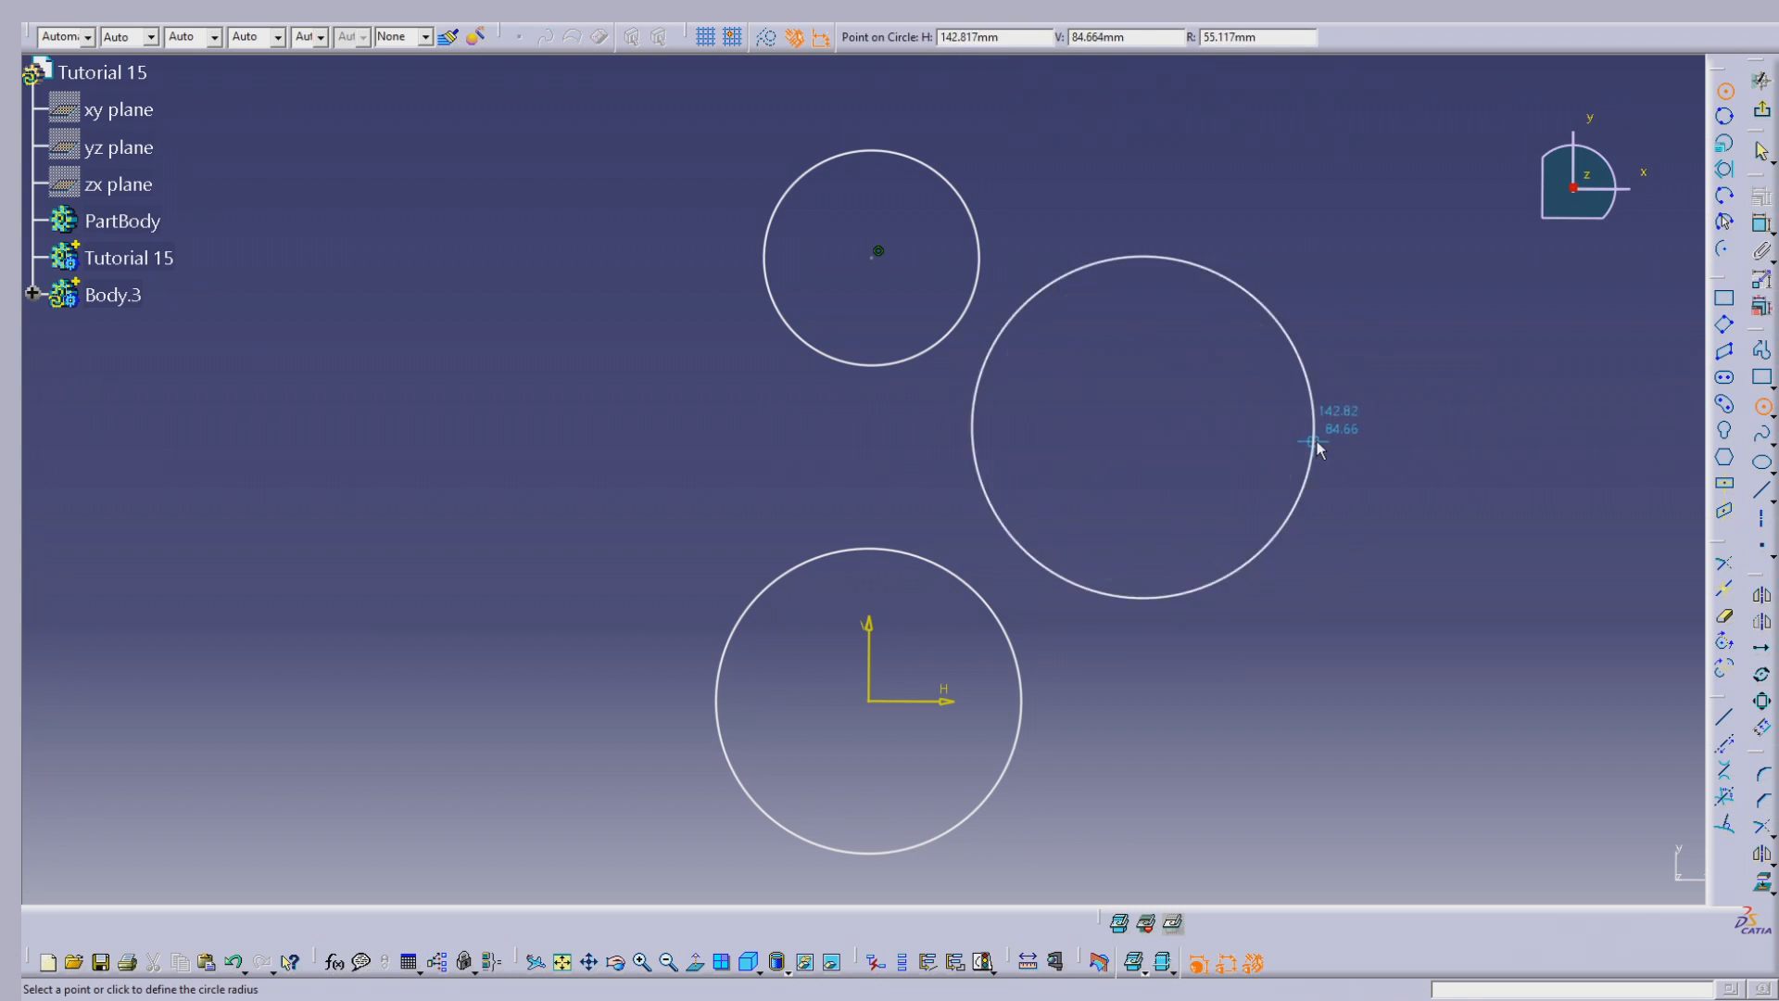
pyautogui.click(1314, 415)
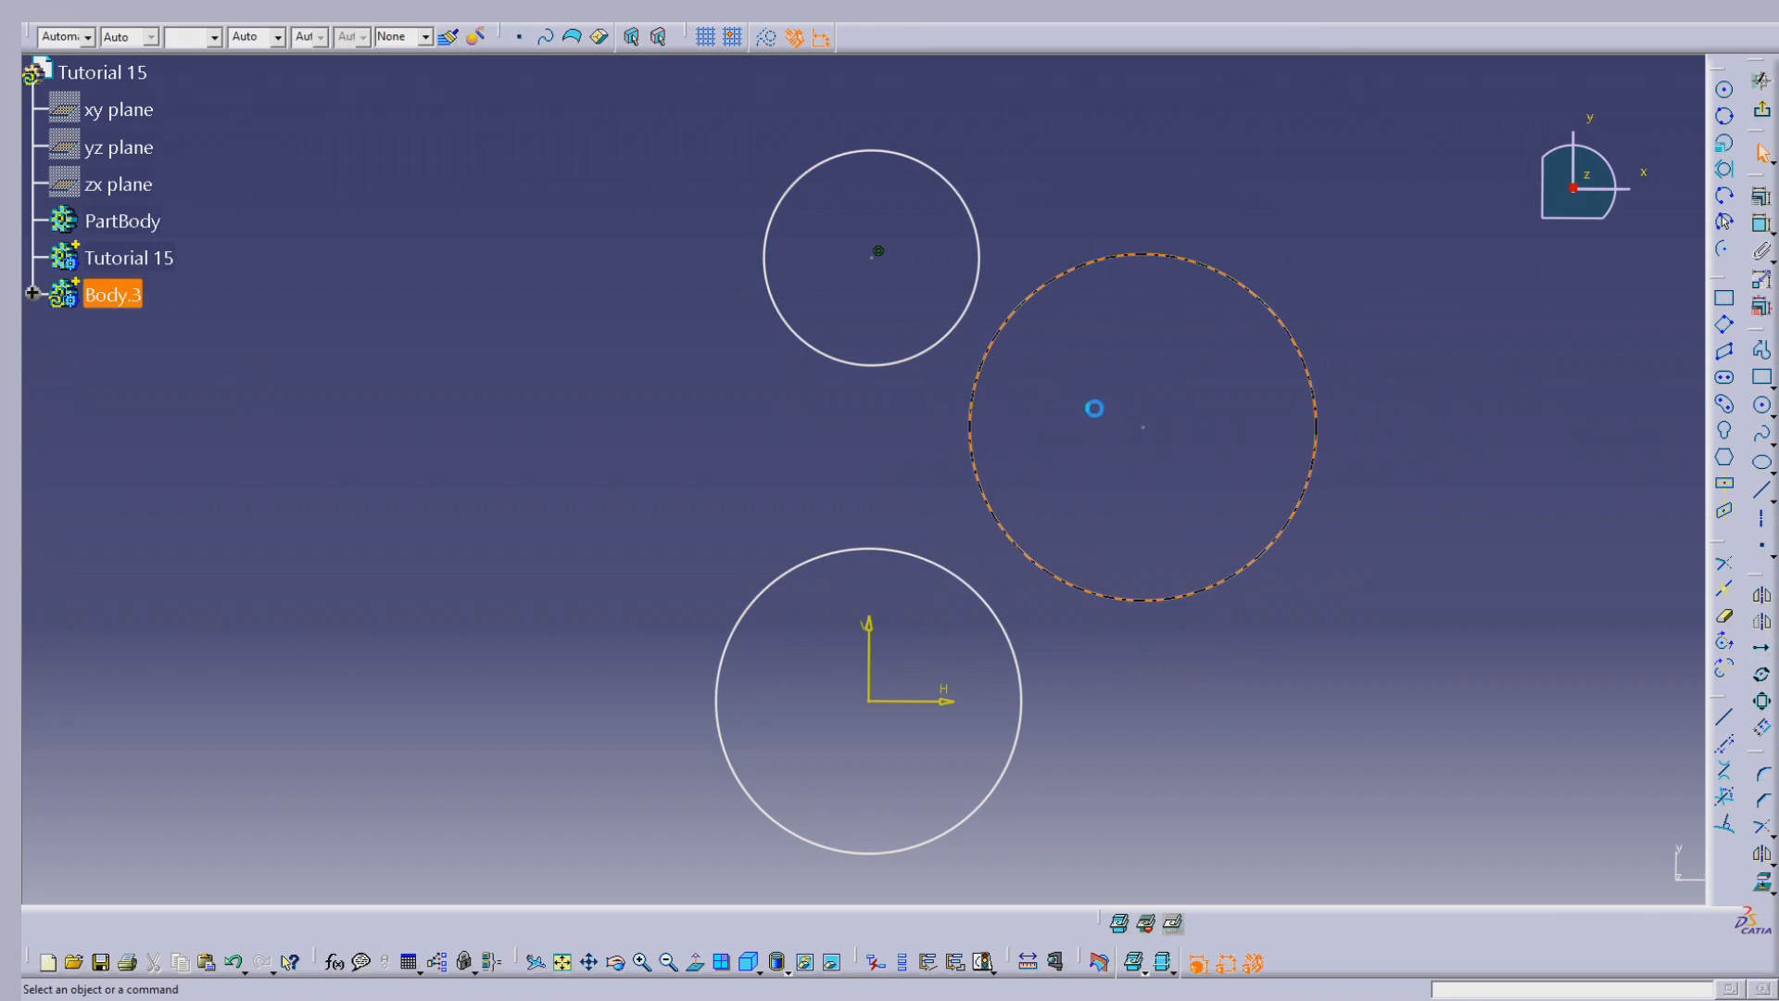
# - Apply a tangency constraint between the large right-hand circle and the small upper circle
pyautogui.click(1010, 326)
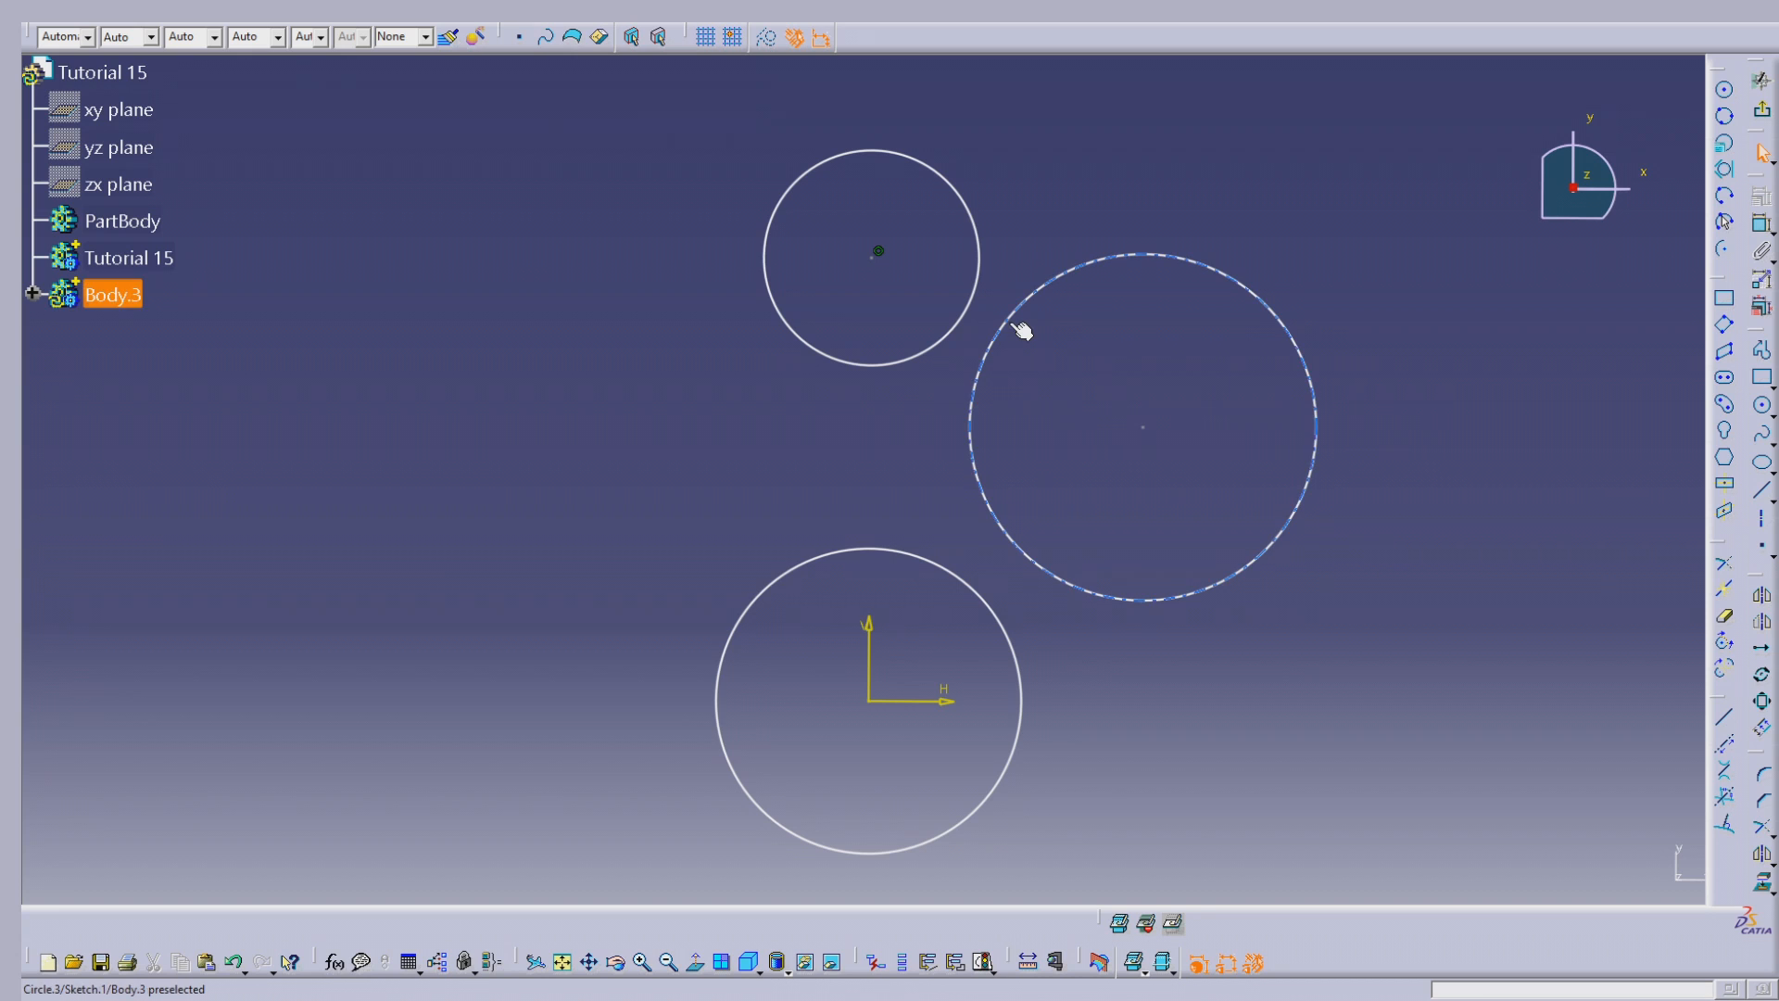
pyautogui.keyDown('ctrl'); pyautogui.click(982, 302); pyautogui.keyUp('ctrl')
pyautogui.click(1761, 198)
pyautogui.click(1621, 737)
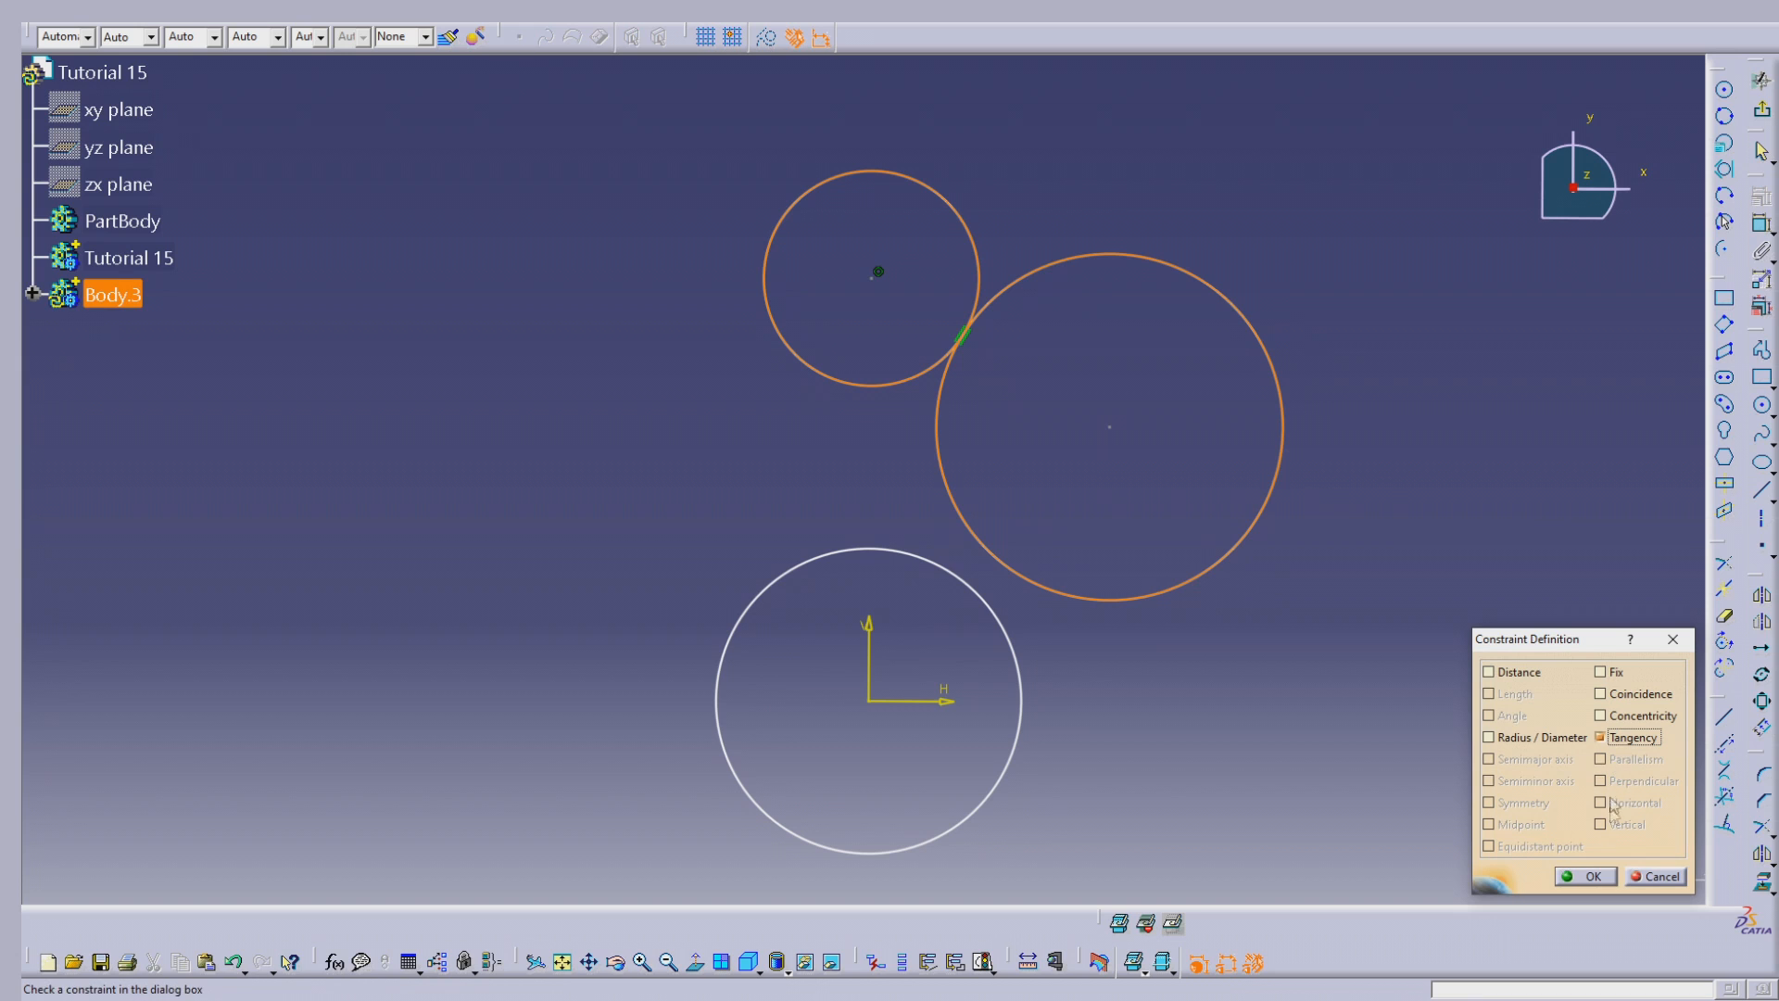
pyautogui.click(1592, 879)
# - Apply a tangency constraint between the large right-hand circle and the circle at the origin
pyautogui.click(1036, 584)
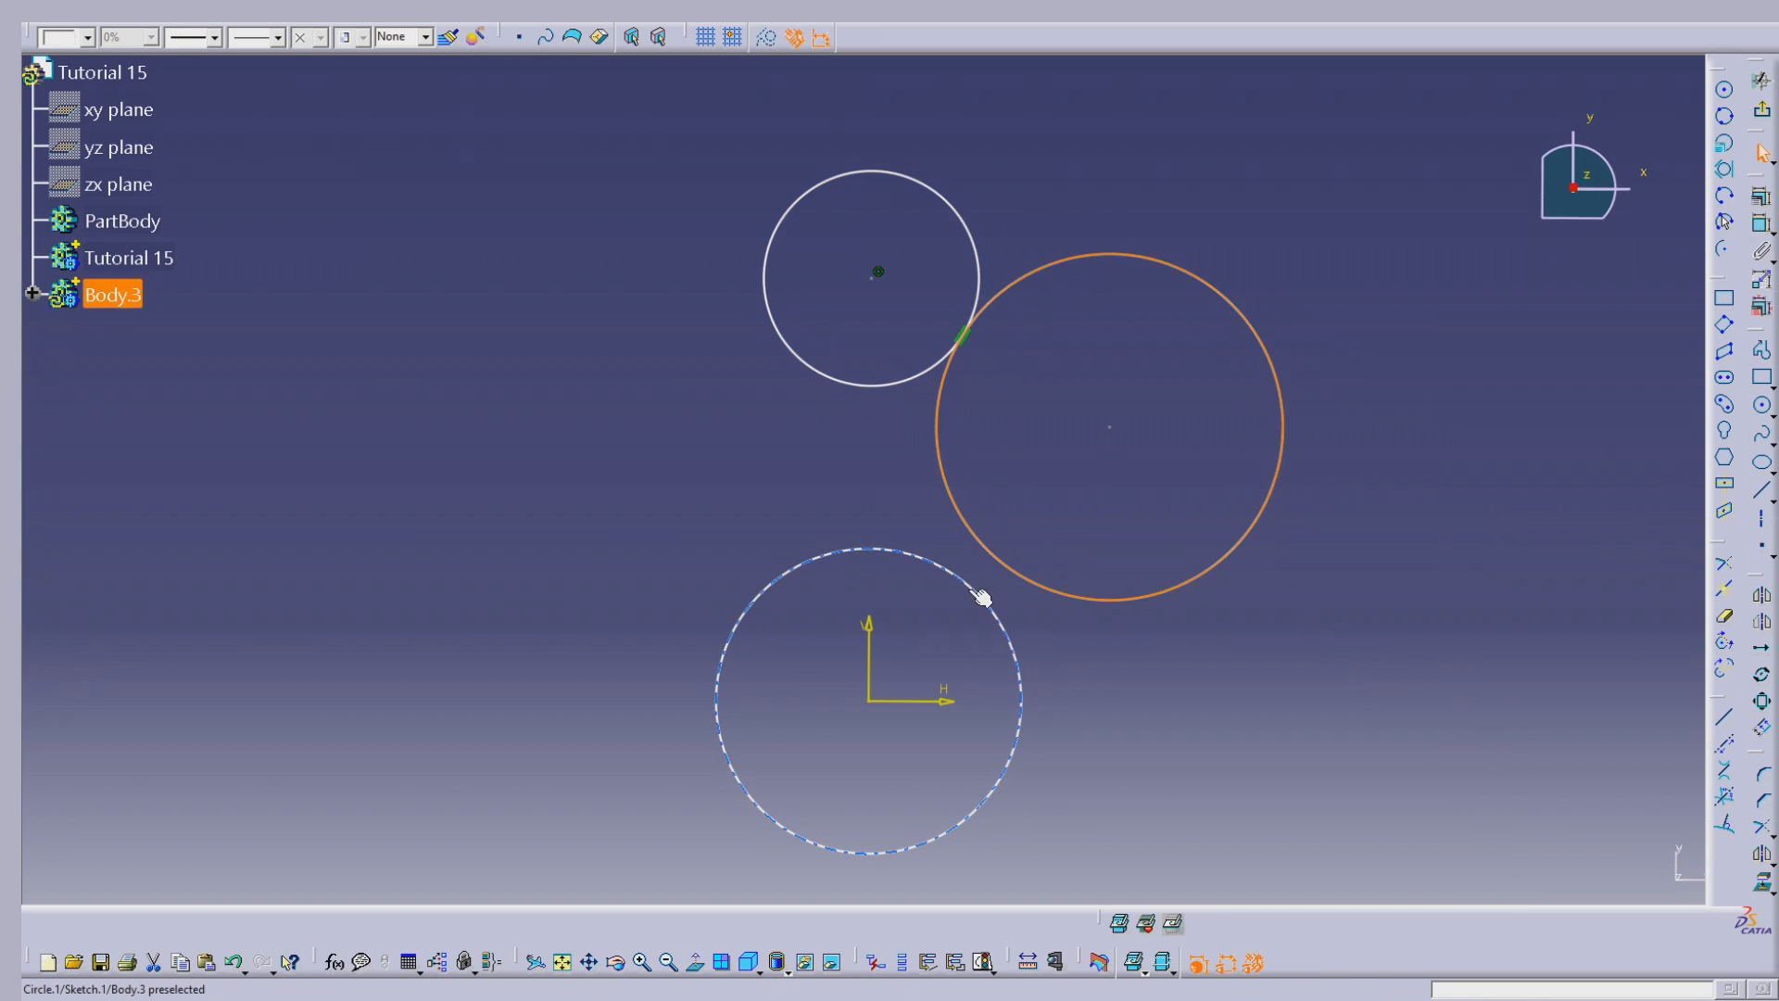
pyautogui.keyDown('ctrl'); pyautogui.click(981, 596); pyautogui.keyUp('ctrl')
pyautogui.click(1761, 198)
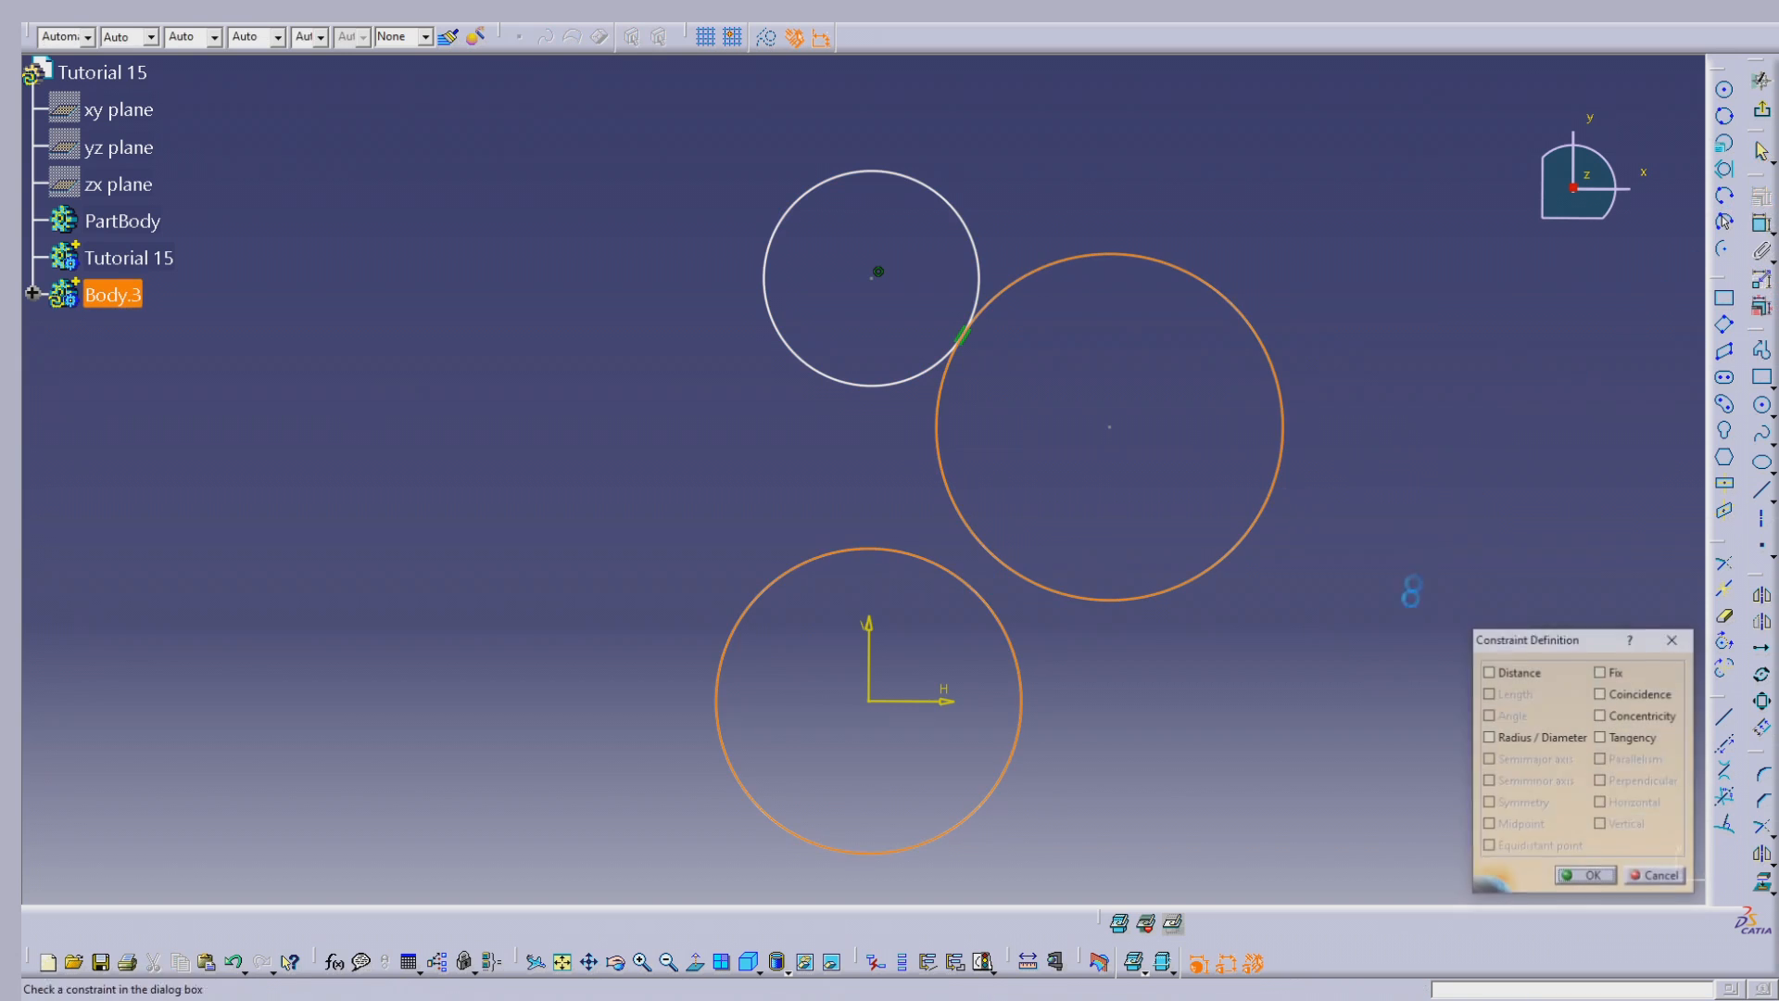
pyautogui.click(1599, 736)
pyautogui.click(1586, 875)
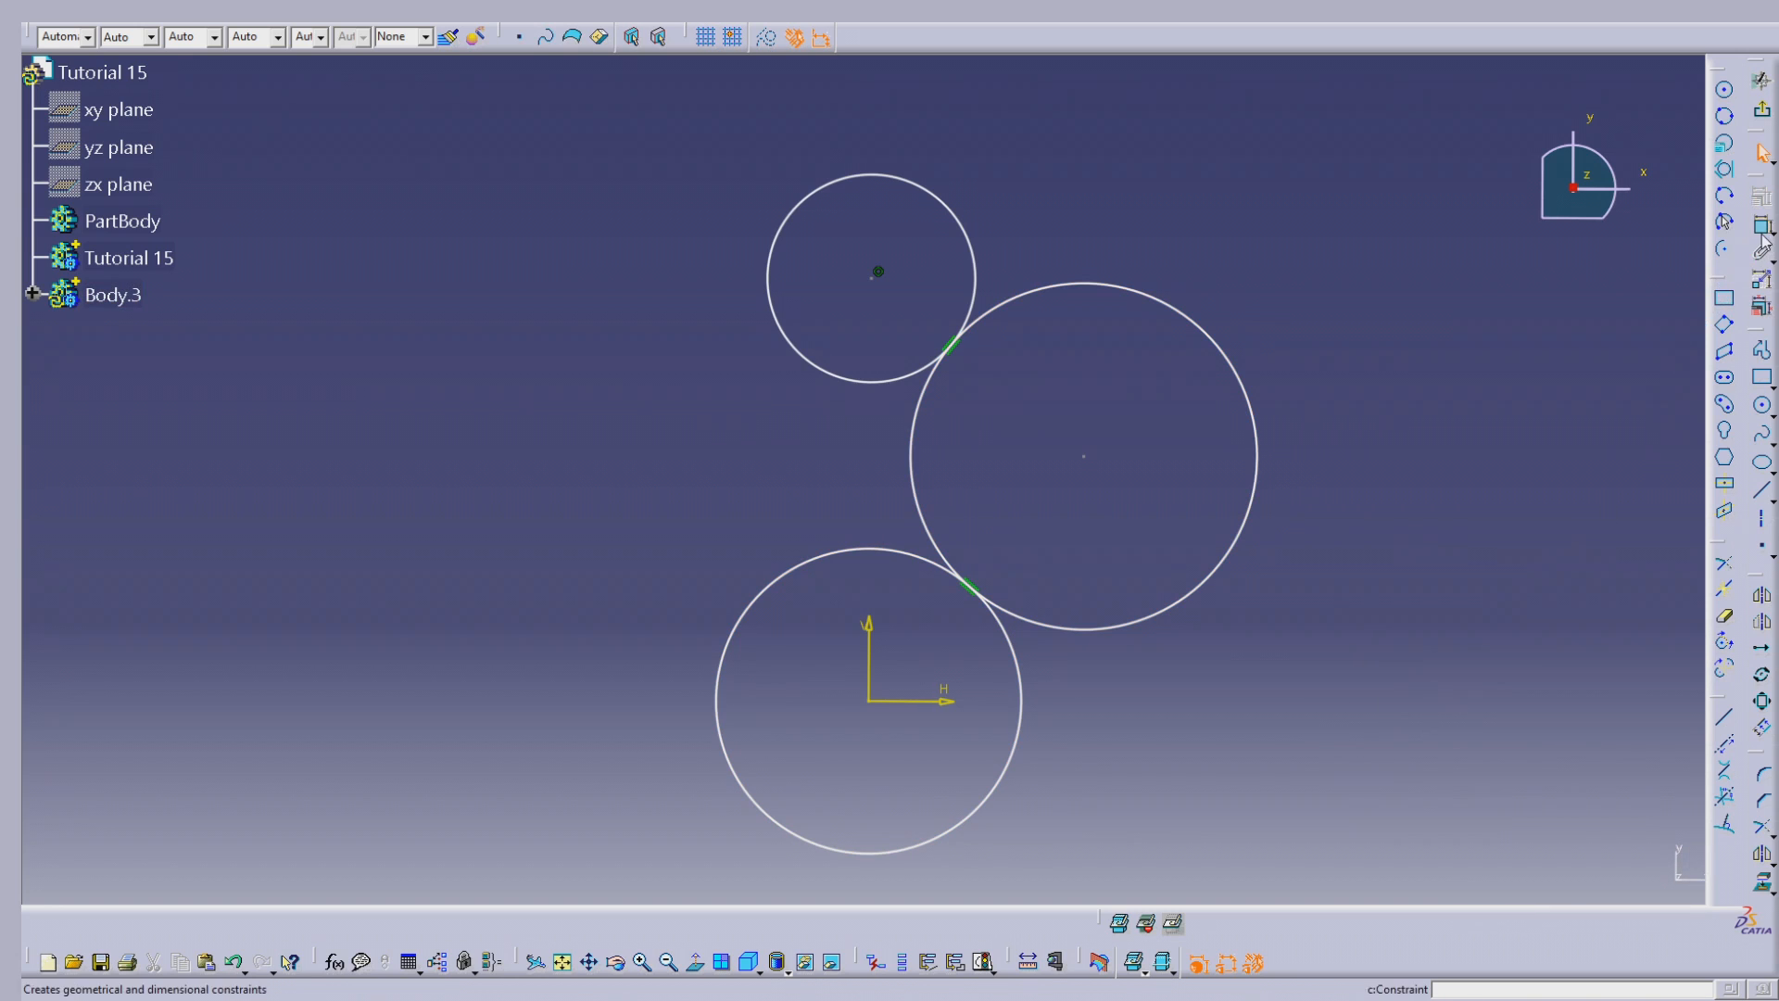
# - Add diameter dimensions to the upper circle, the origin circle and the large right-hand circle
pyautogui.click(931, 195)
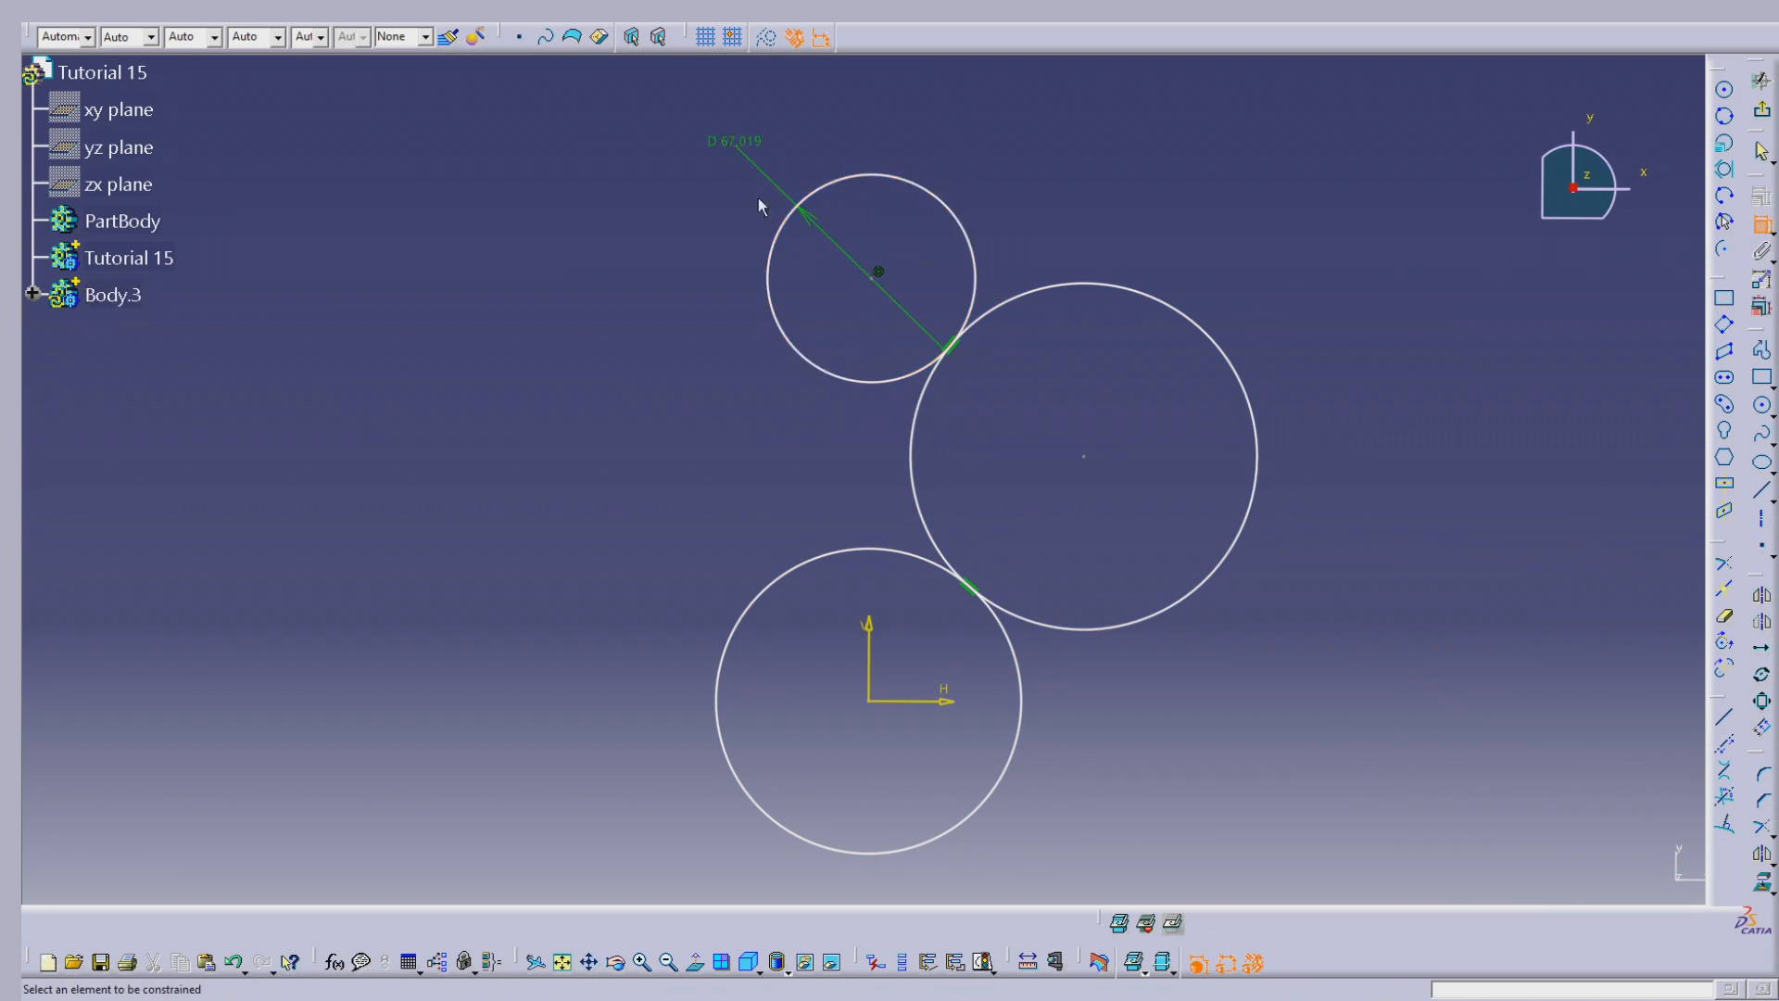
pyautogui.click(1022, 742)
pyautogui.click(1061, 820)
pyautogui.click(1183, 595)
pyautogui.click(1448, 485)
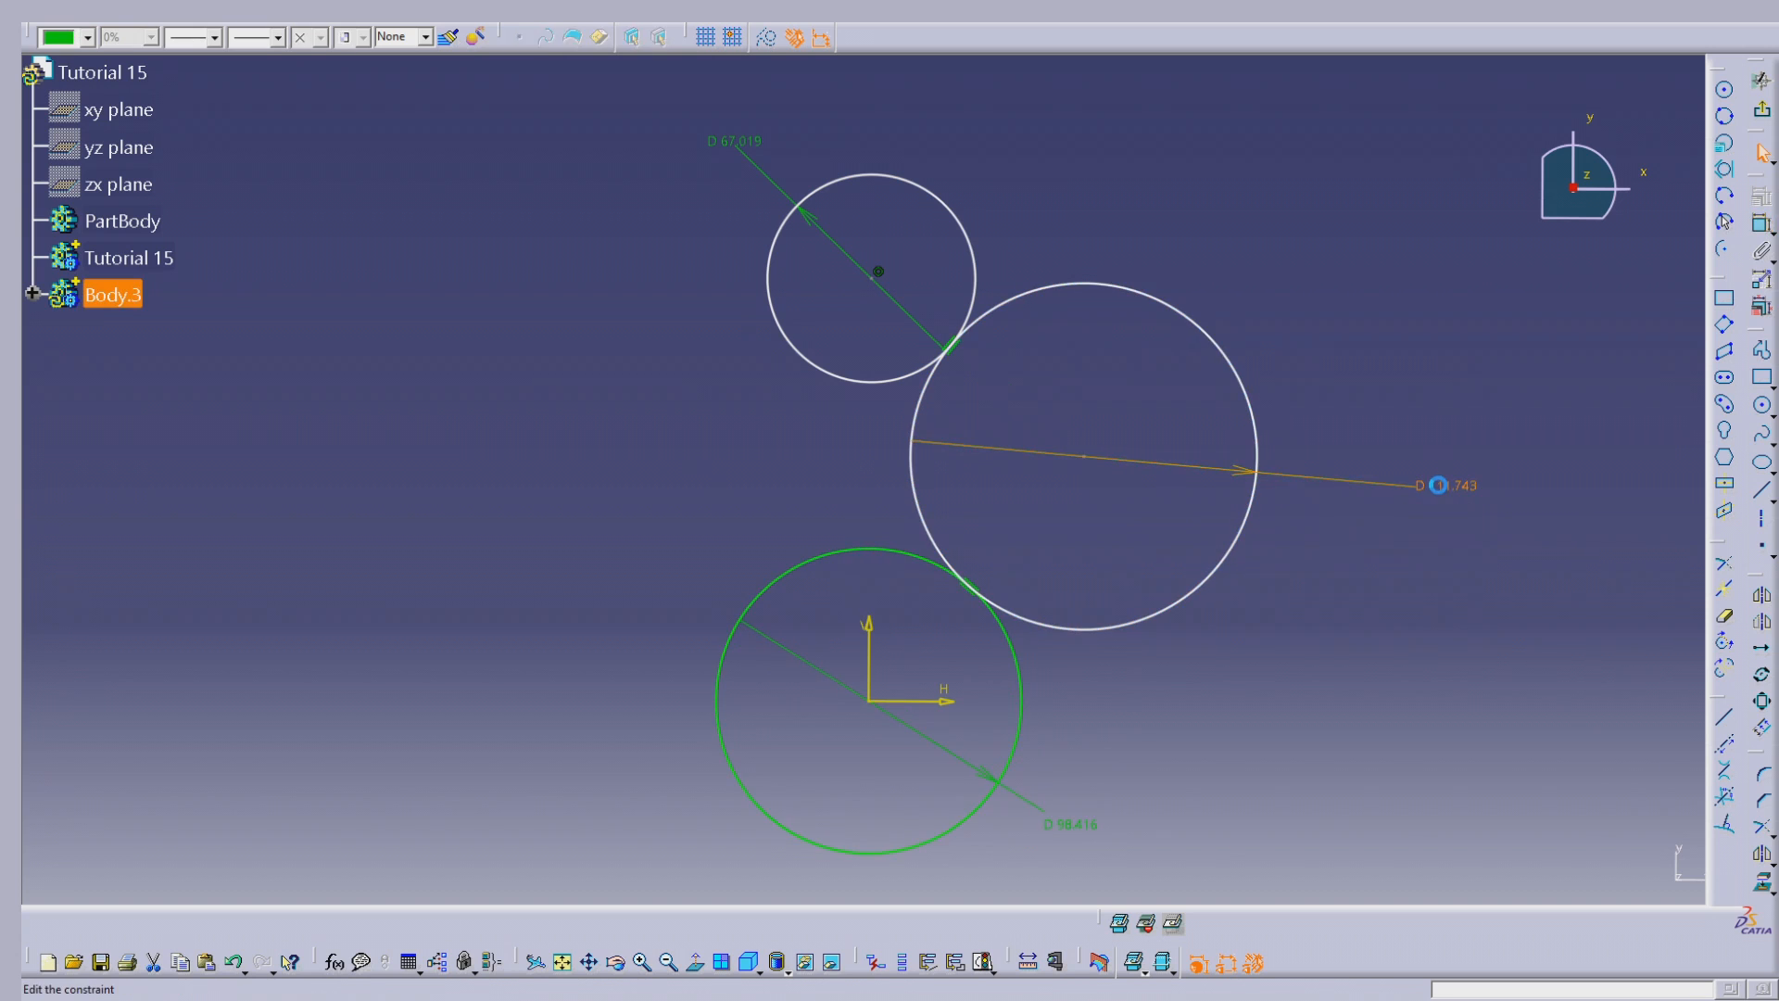
# - Switch the right-hand circle's dimension to radius and set it to 147 mm
pyautogui.doubleClick(1448, 485)
pyautogui.click(1460, 824)
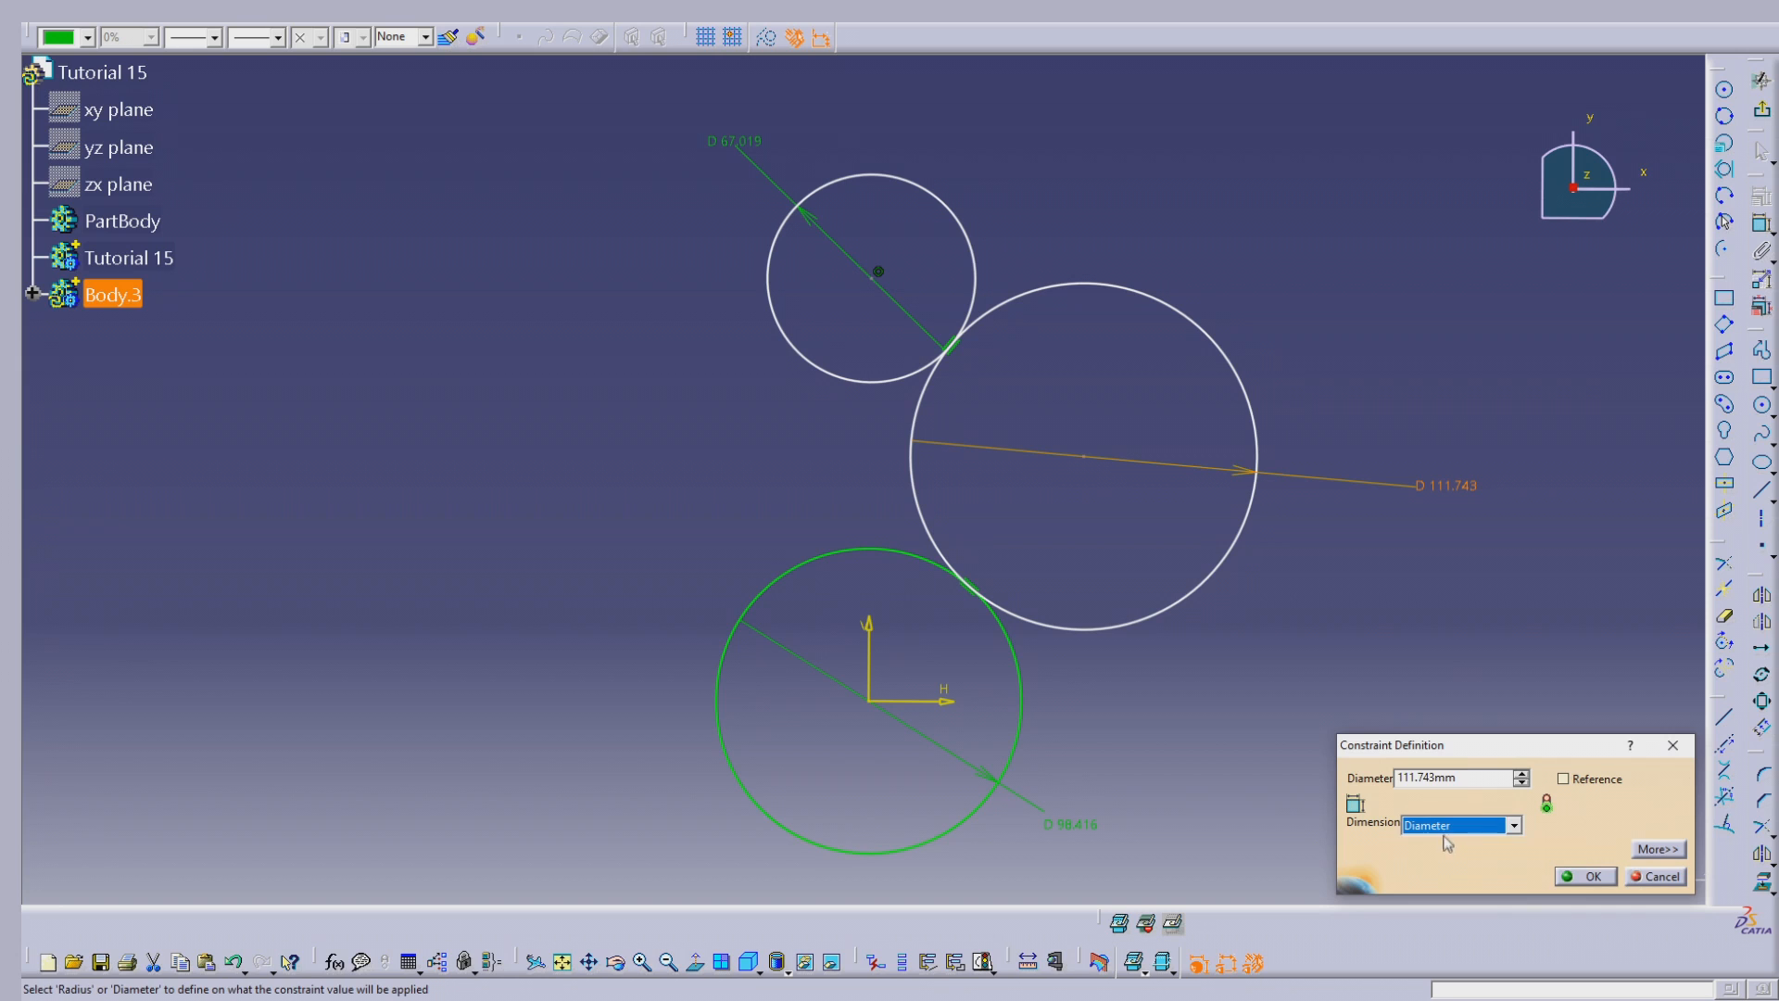
pyautogui.click(1427, 844)
pyautogui.write('145')
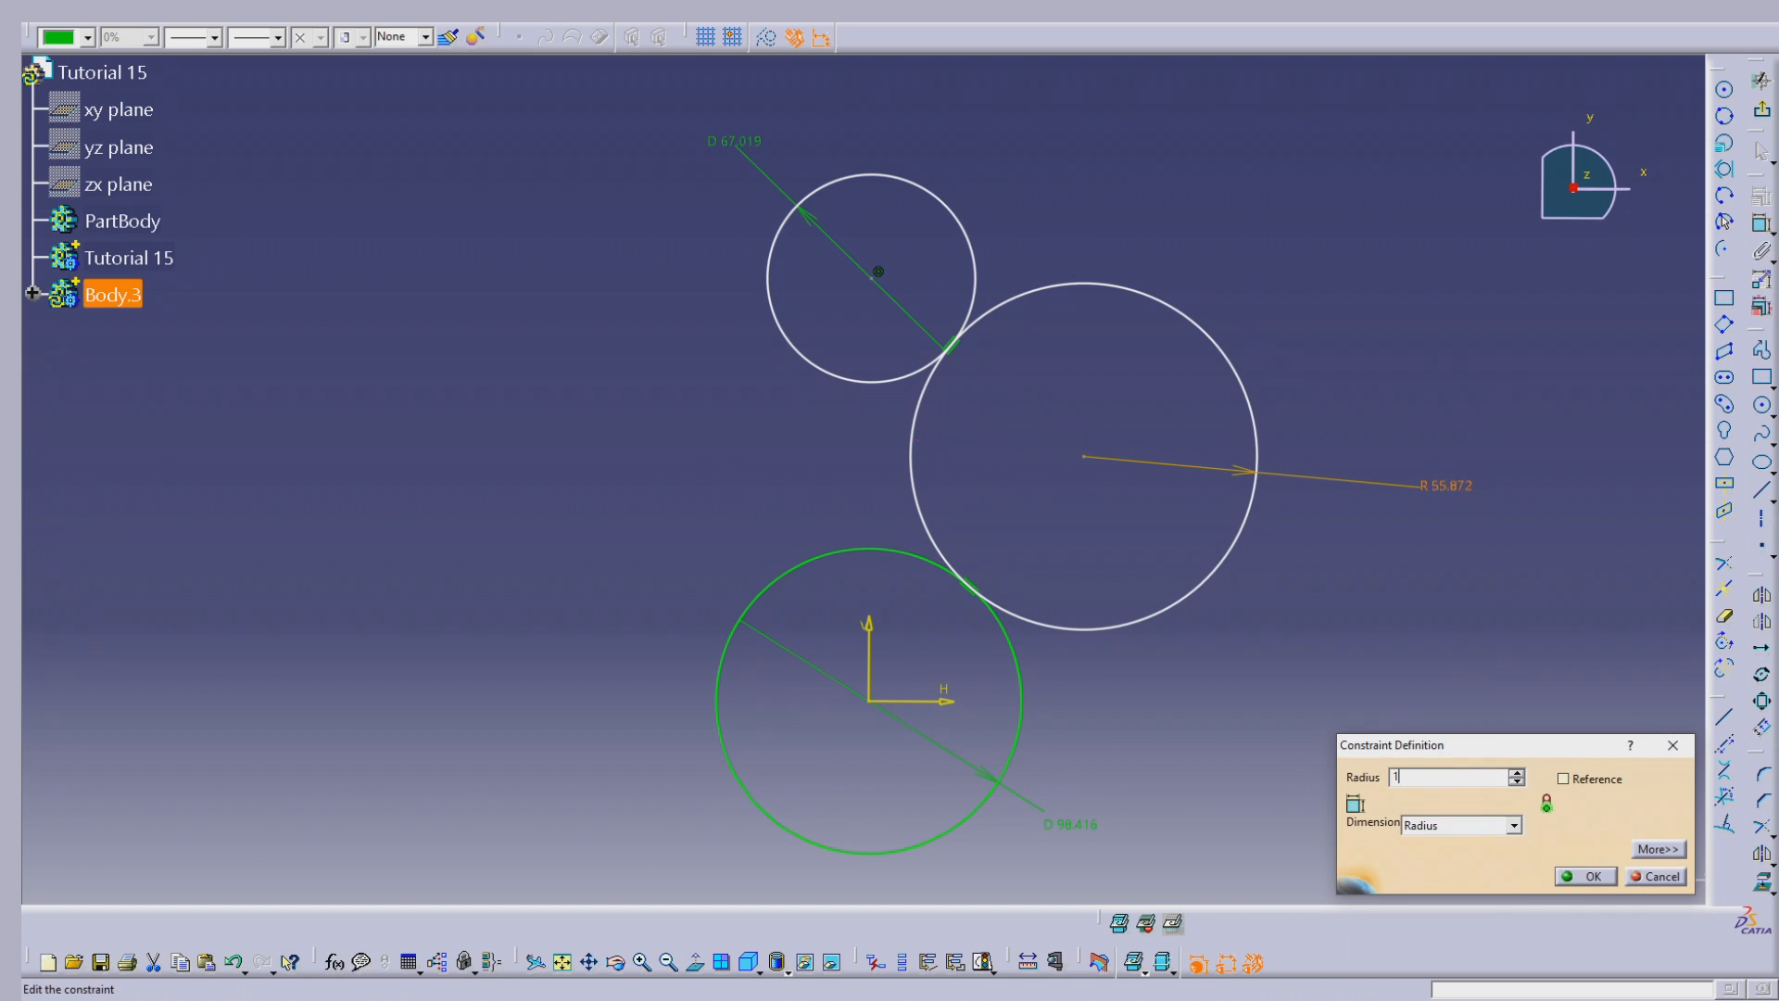
pyautogui.press('Return')
pyautogui.click(1116, 654)
# - Switch the upper circle's dimension to radius and set it to 27 mm
pyautogui.moveTo(1267, 331)
pyautogui.mouseDown(button='middle')
pyautogui.moveTo(1257, 405)
pyautogui.moveTo(1140, 350)
pyautogui.mouseUp(button='middle')
pyautogui.moveTo(1024, 341); pyautogui.dragTo(1028, 287, button='middle')
pyautogui.doubleClick(749, 168)
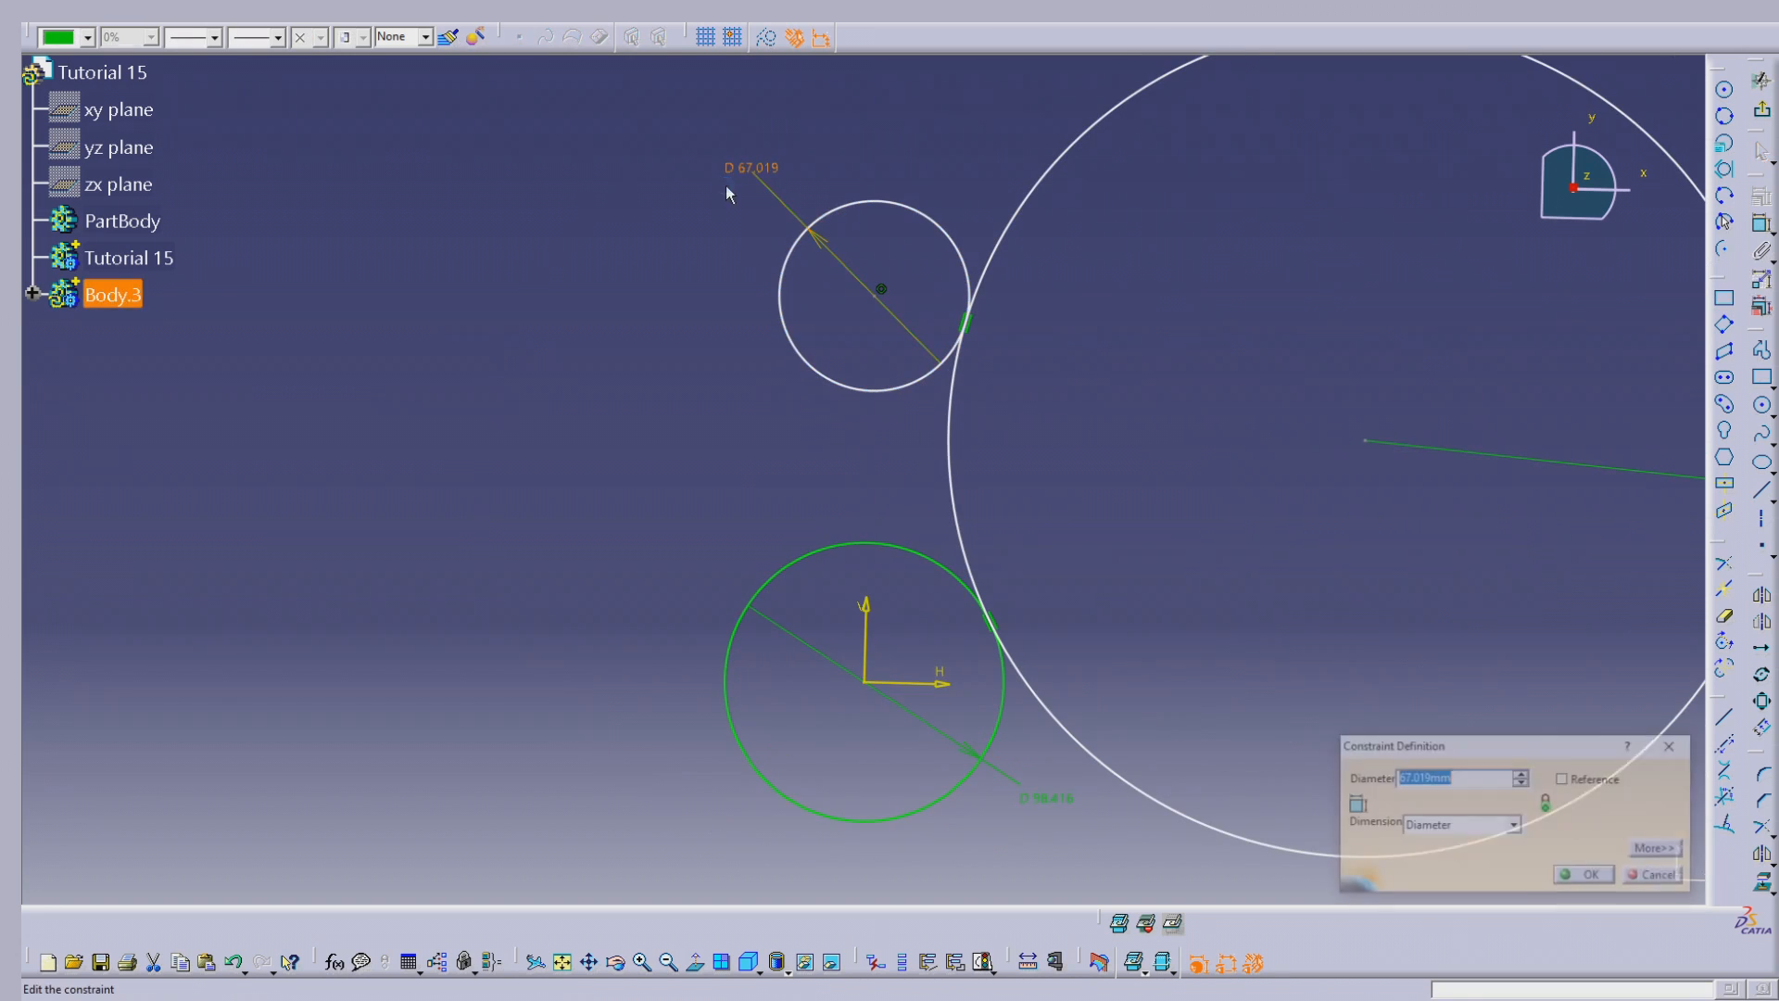
pyautogui.click(1460, 823)
pyautogui.click(1436, 851)
pyautogui.moveTo(1452, 778); pyautogui.dragTo(1323, 751)
pyautogui.write('27')
pyautogui.press('Return')
pyautogui.click(1100, 572)
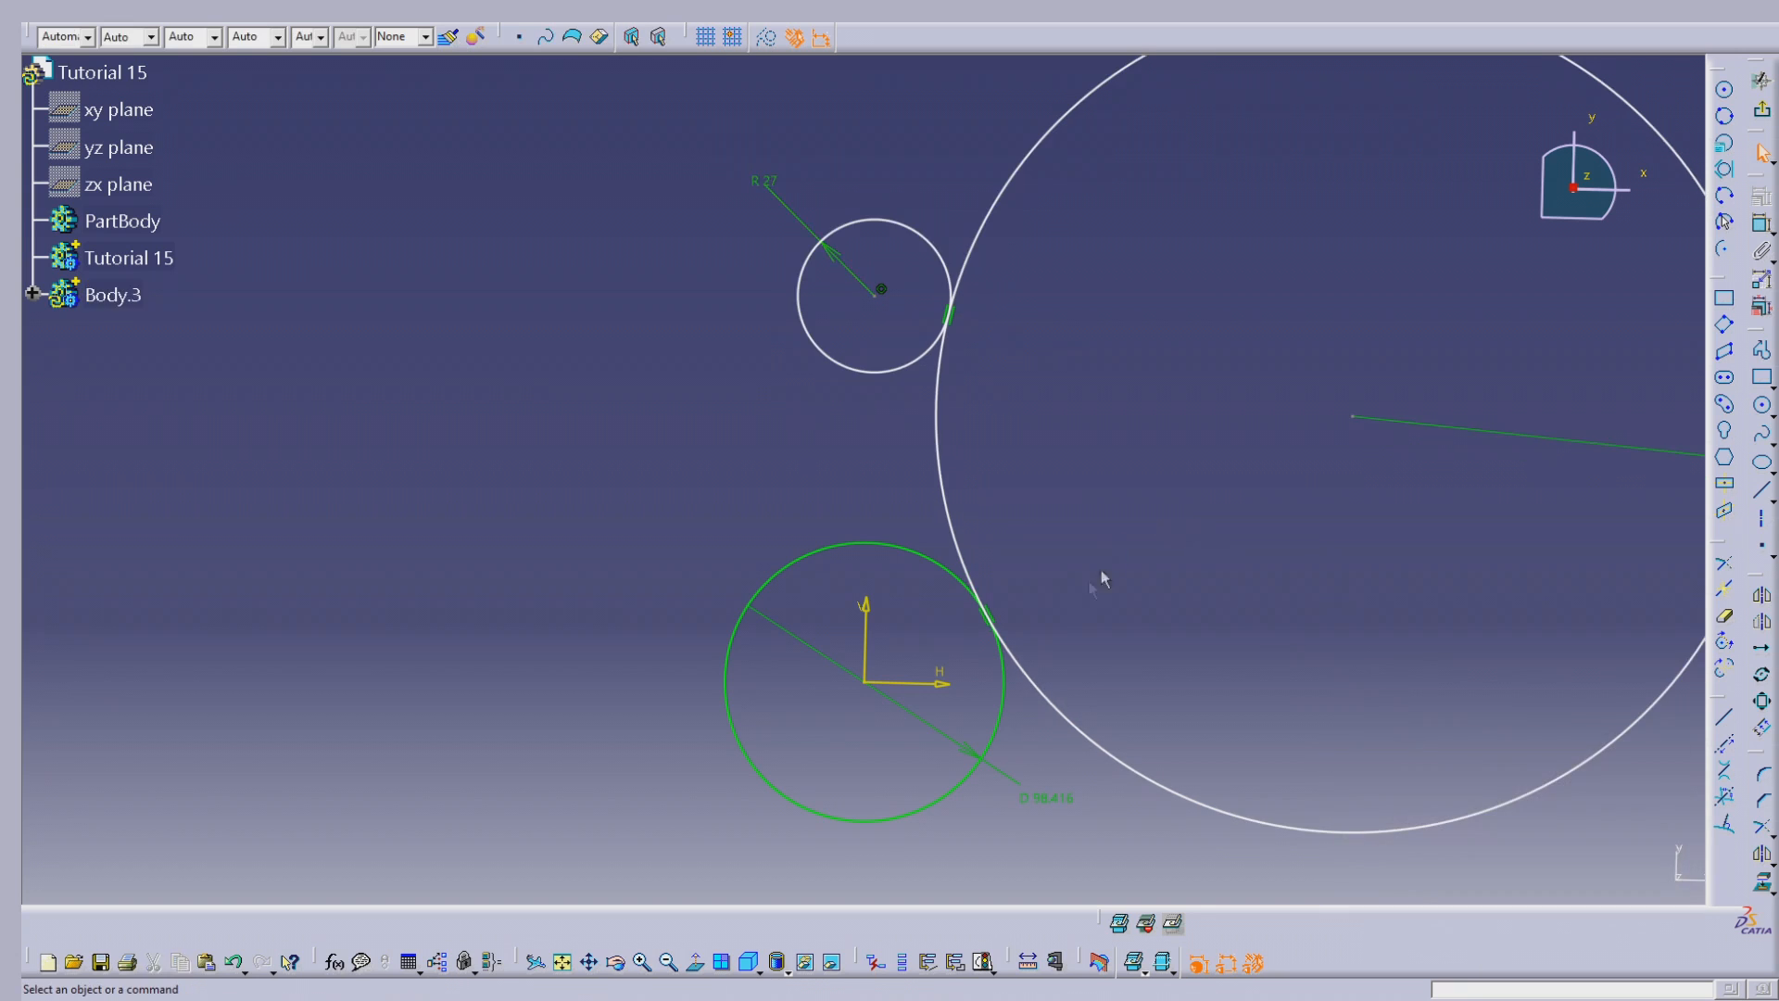
# - Switch the origin circle's dimension to radius and set it to 52 mm
pyautogui.doubleClick(1053, 786)
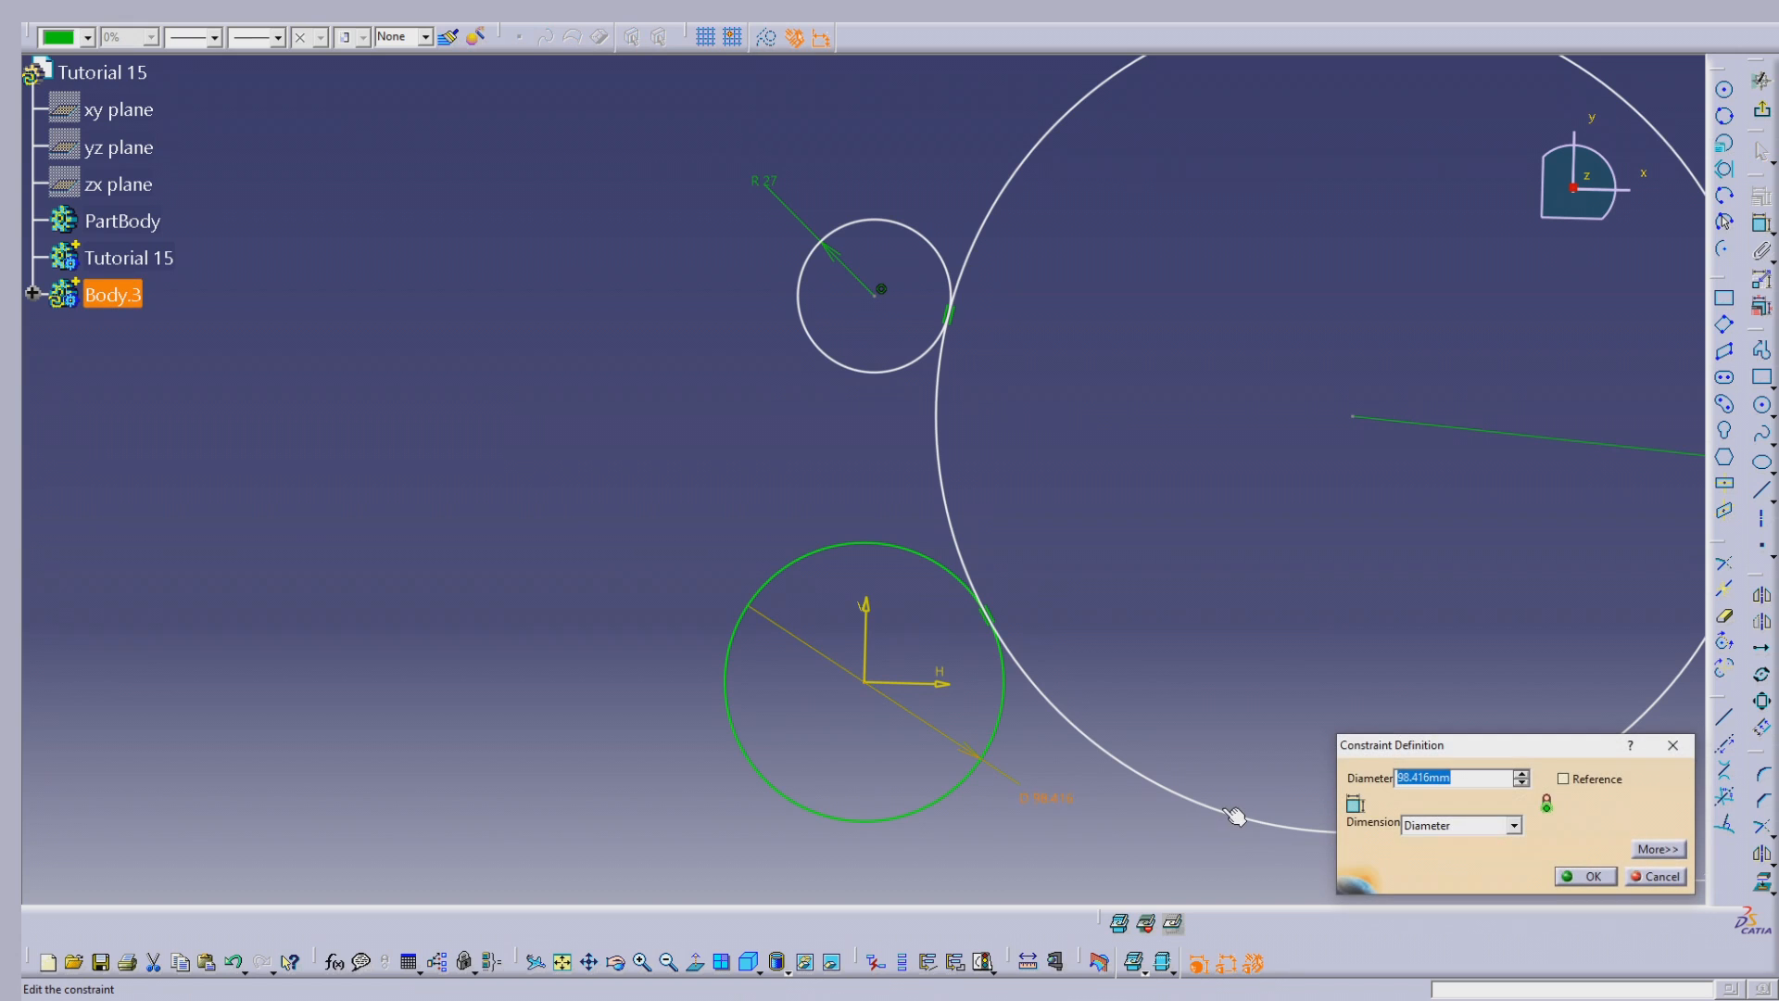
pyautogui.click(1445, 824)
pyautogui.click(1436, 853)
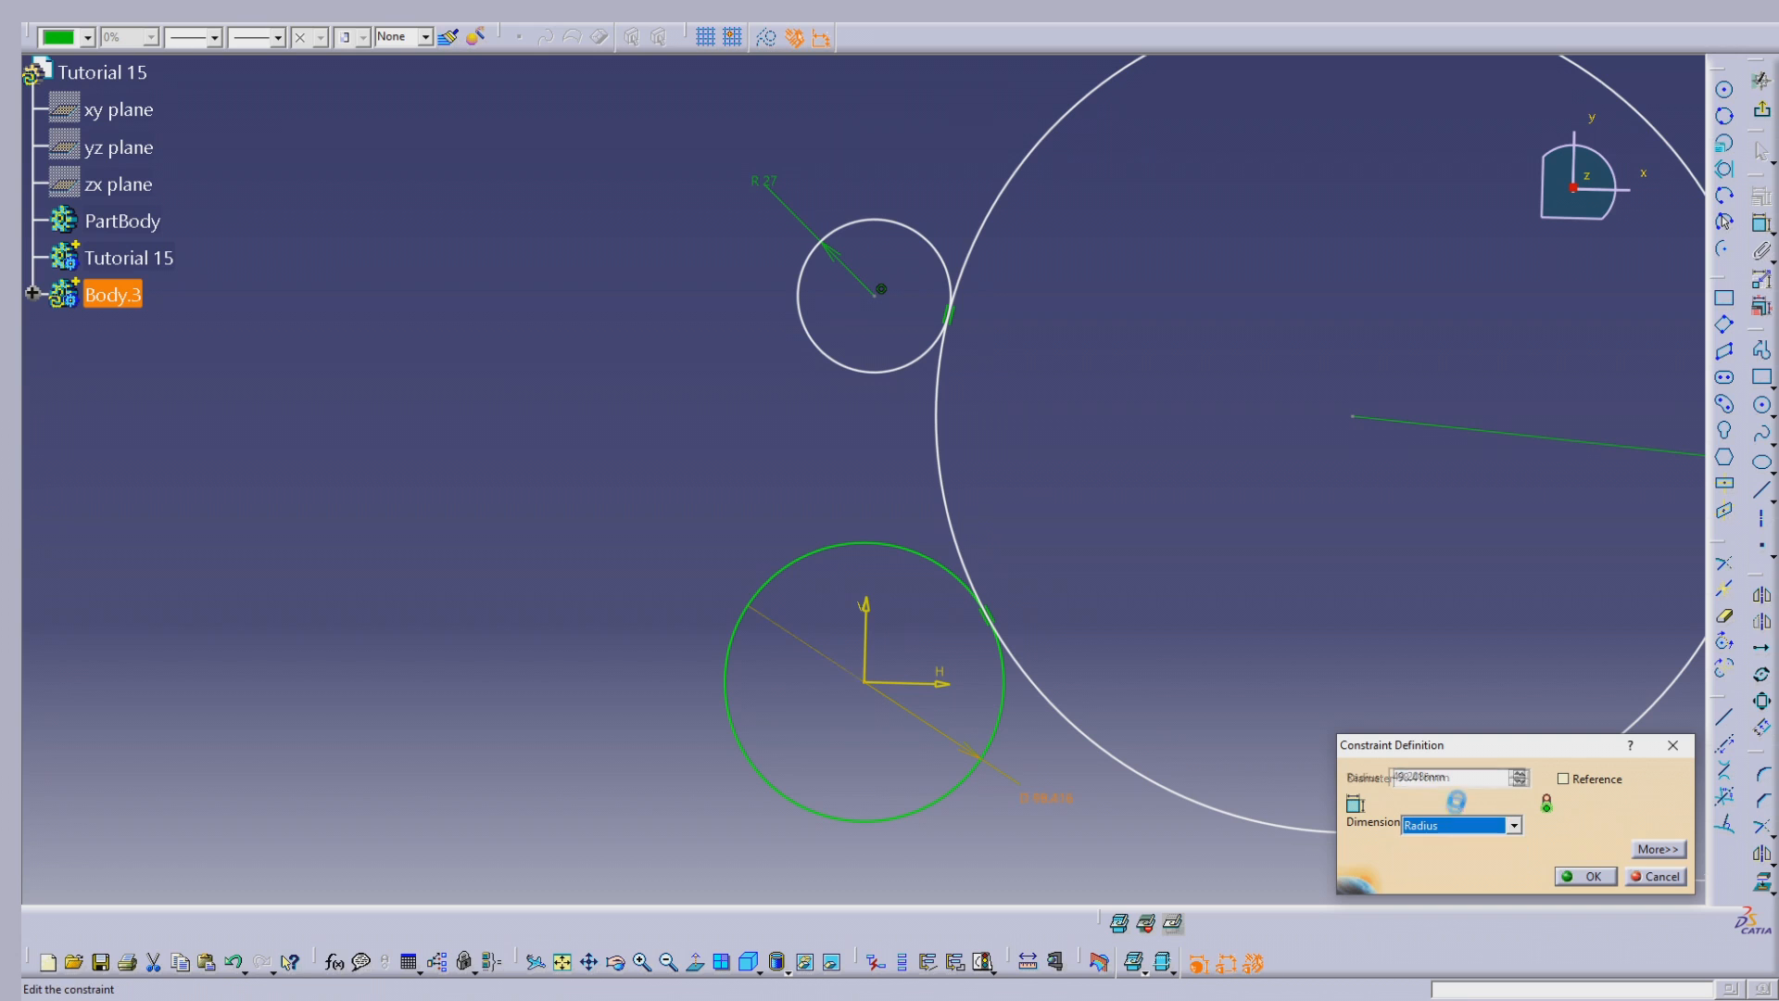
pyautogui.click(1588, 878)
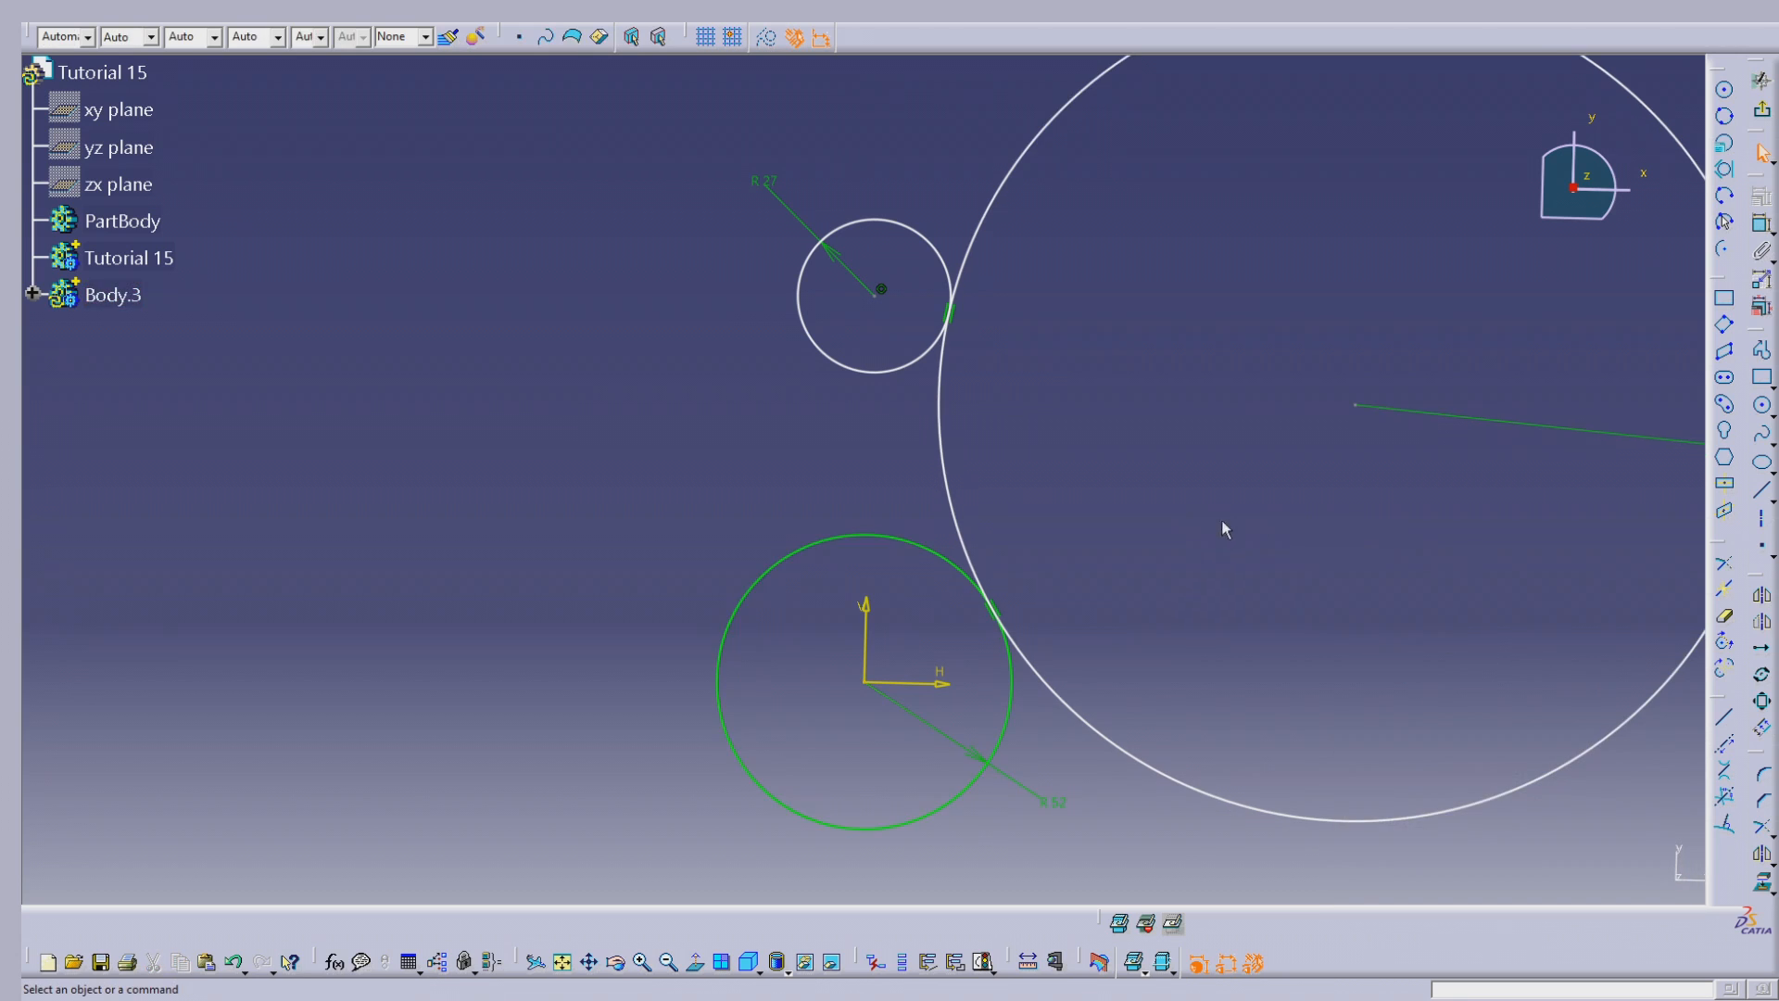
# - Draw a vertical construction line through the centres of the upper and origin circles, extending beyond both
pyautogui.click(1762, 490)
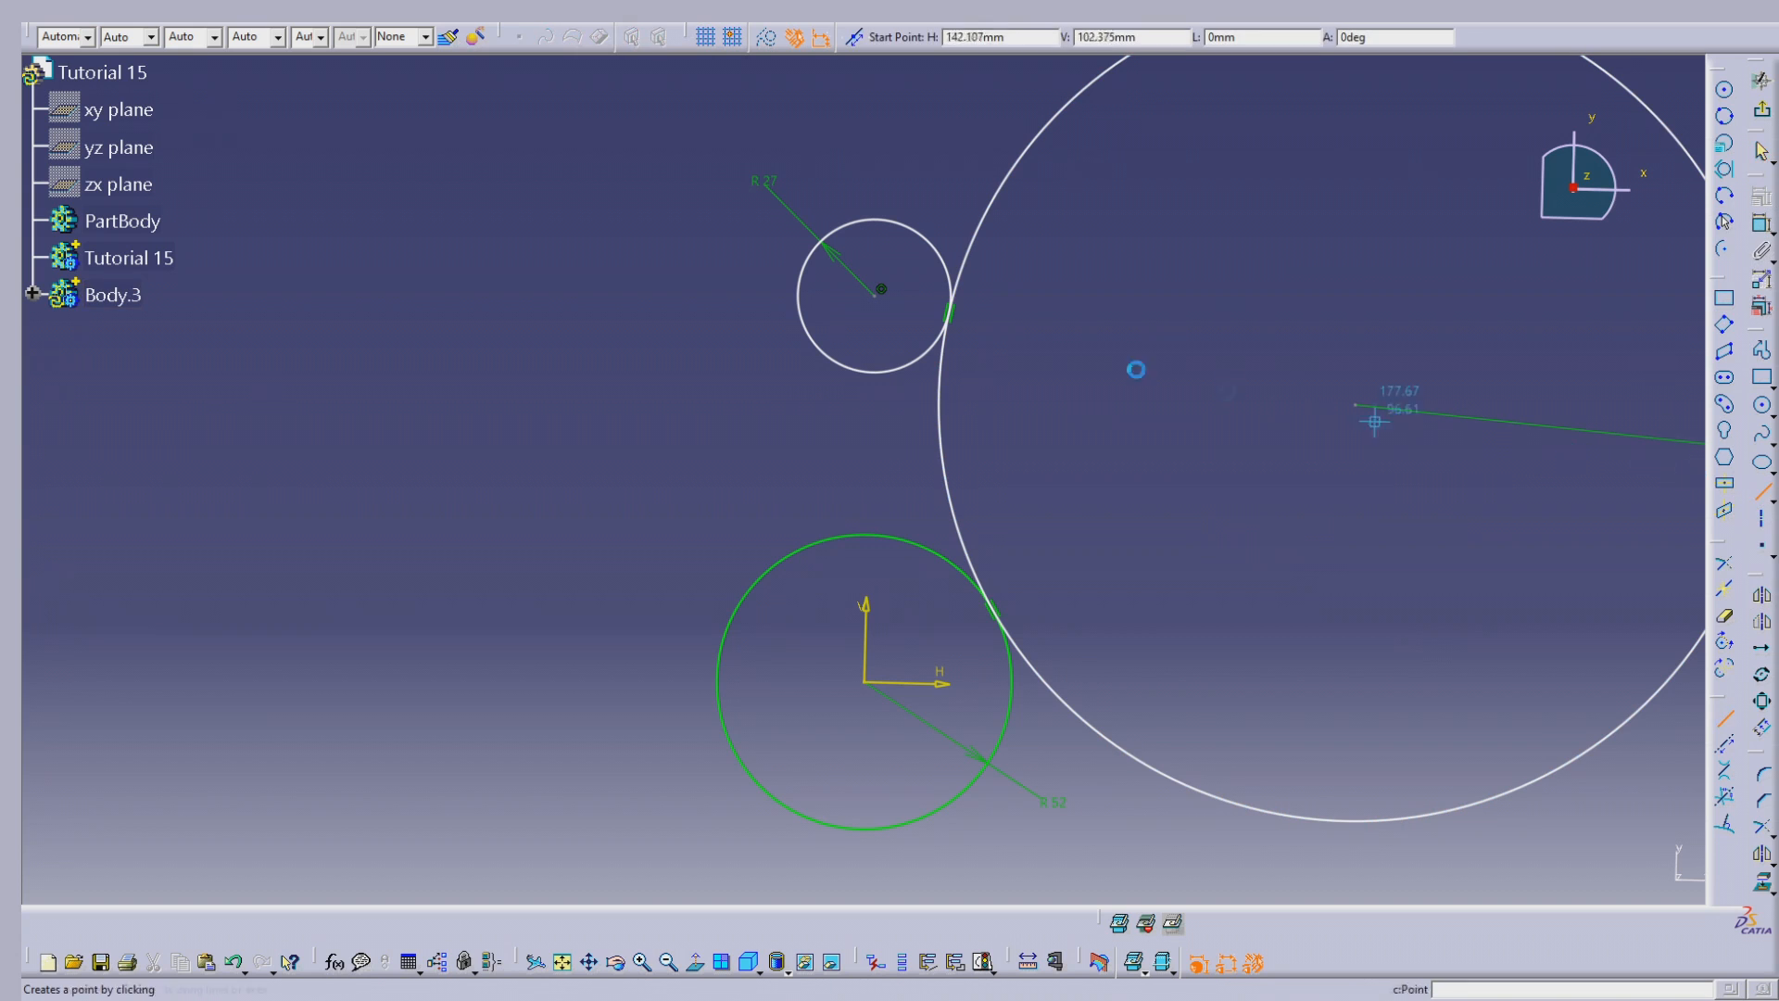
pyautogui.moveTo(918, 257); pyautogui.dragTo(926, 313, button='middle')
pyautogui.click(872, 204)
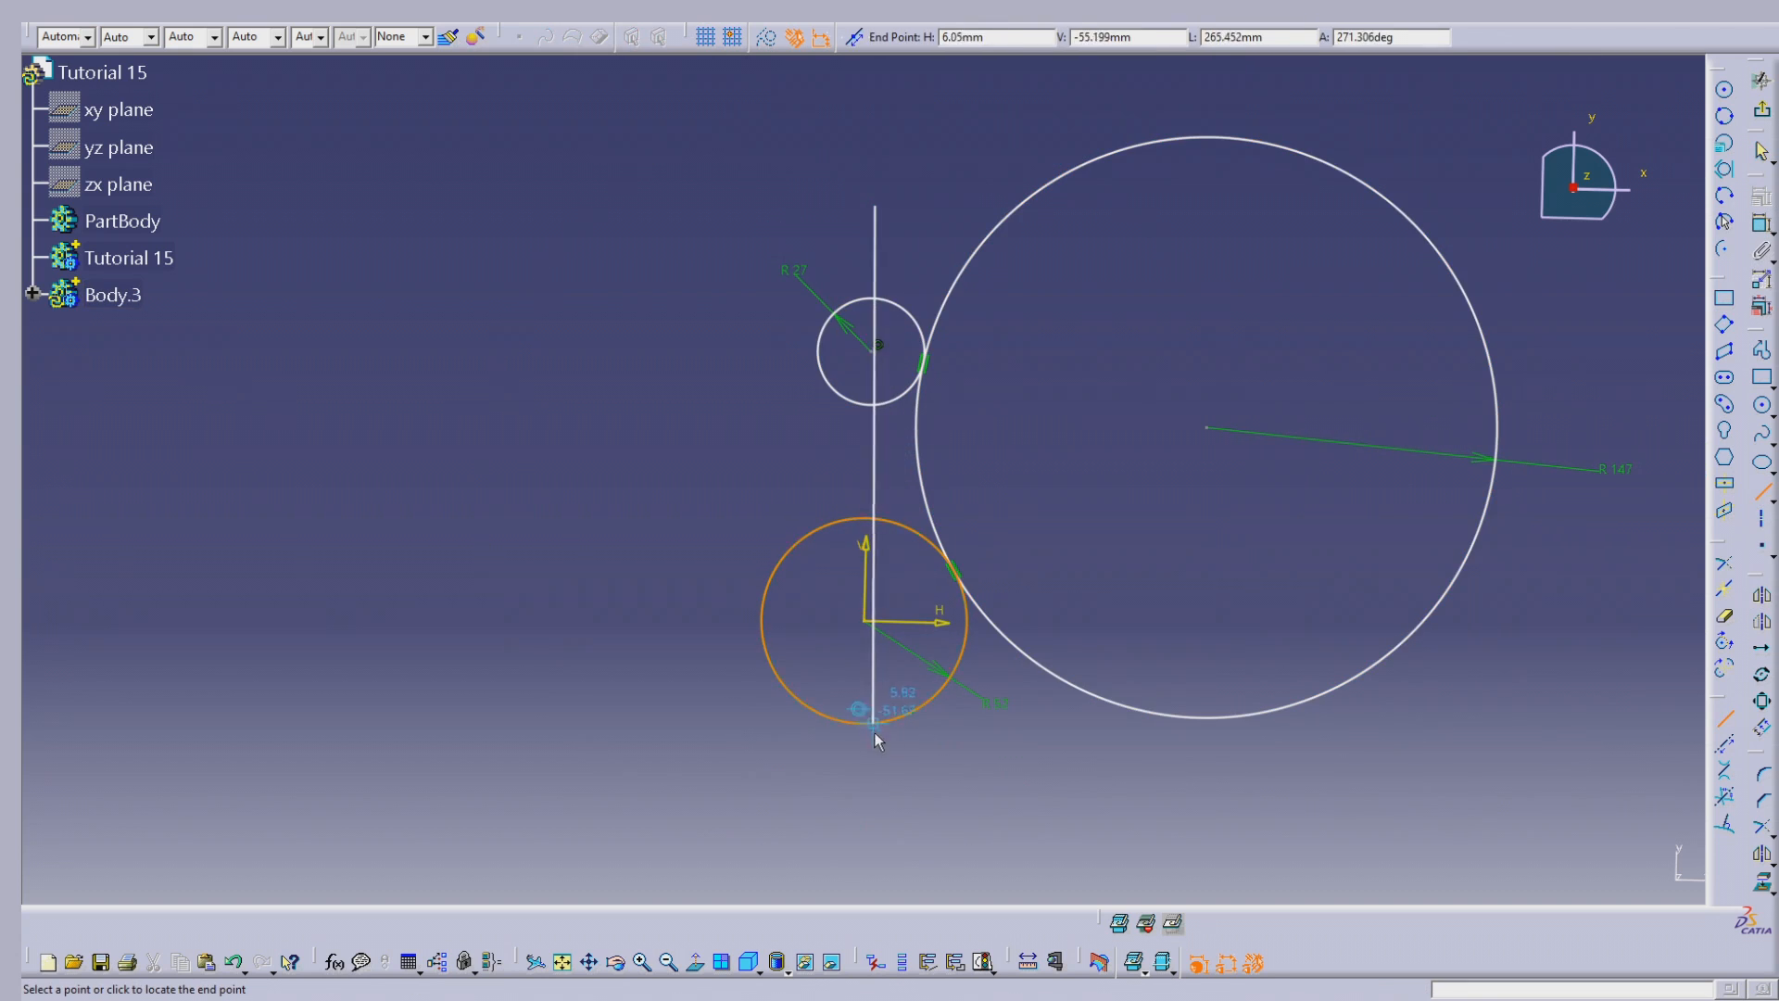
pyautogui.click(858, 754)
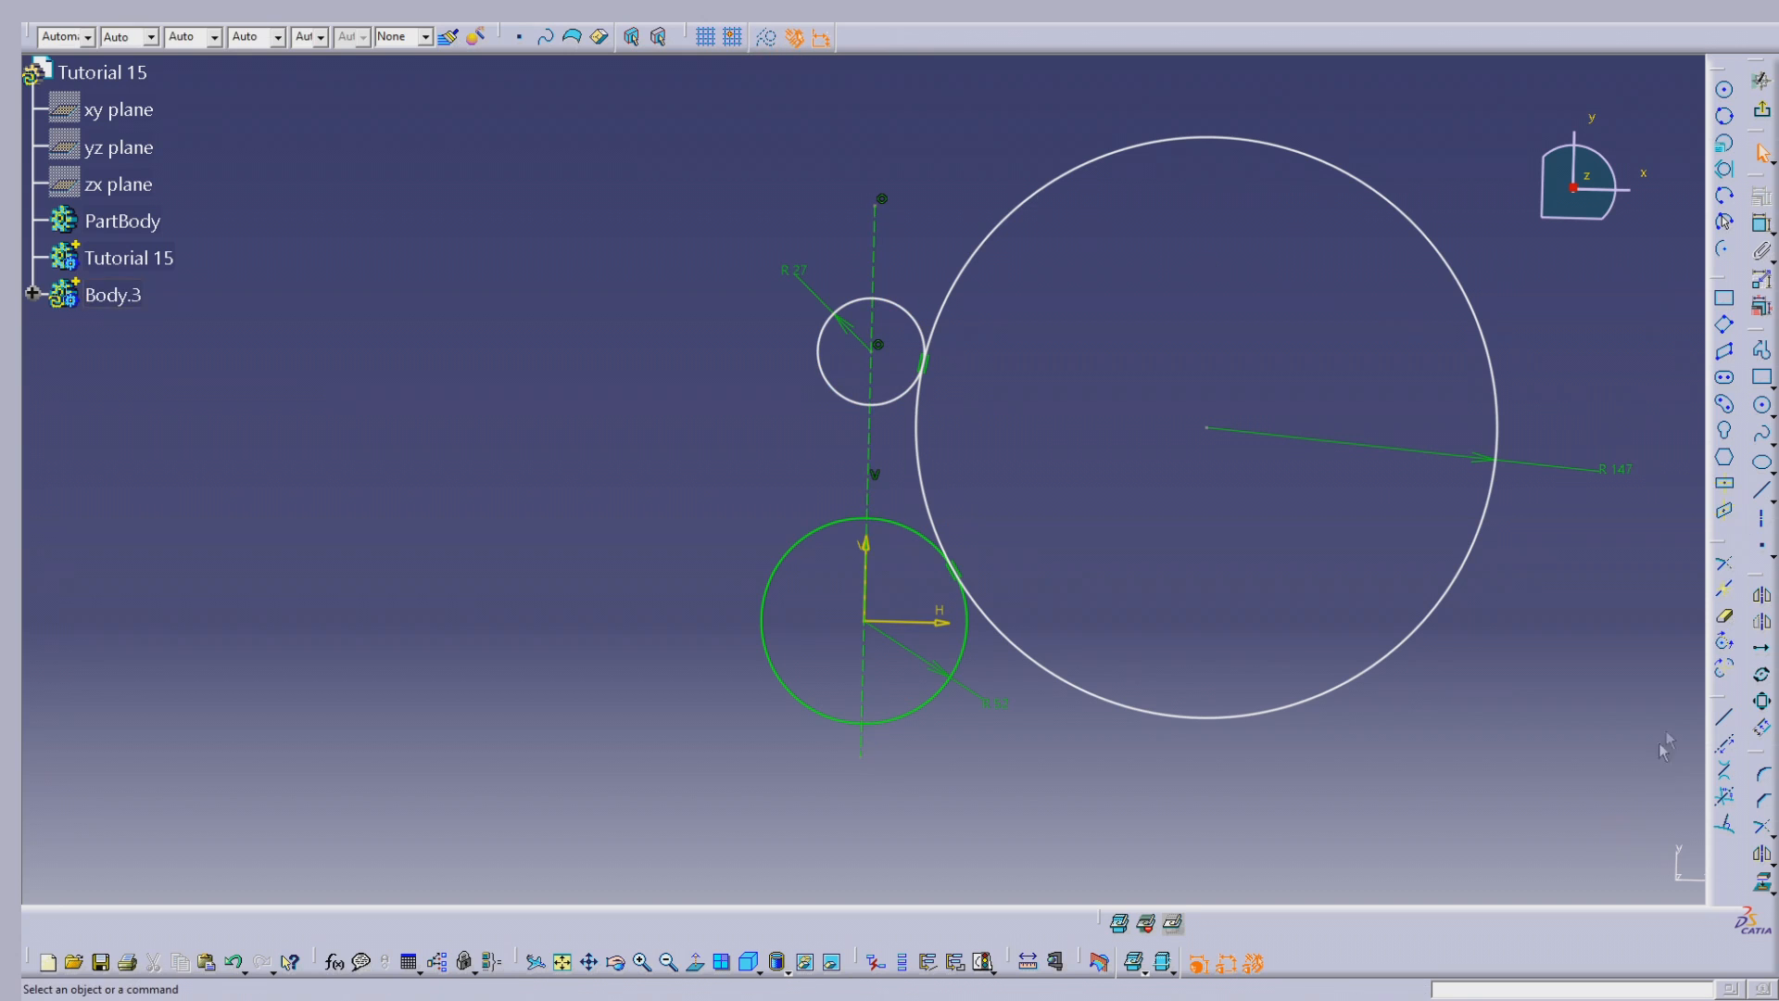
# - Trim the left halves of the upper and origin circles and the outer portion of the large circle beyond its tangent points
pyautogui.click(1724, 621)
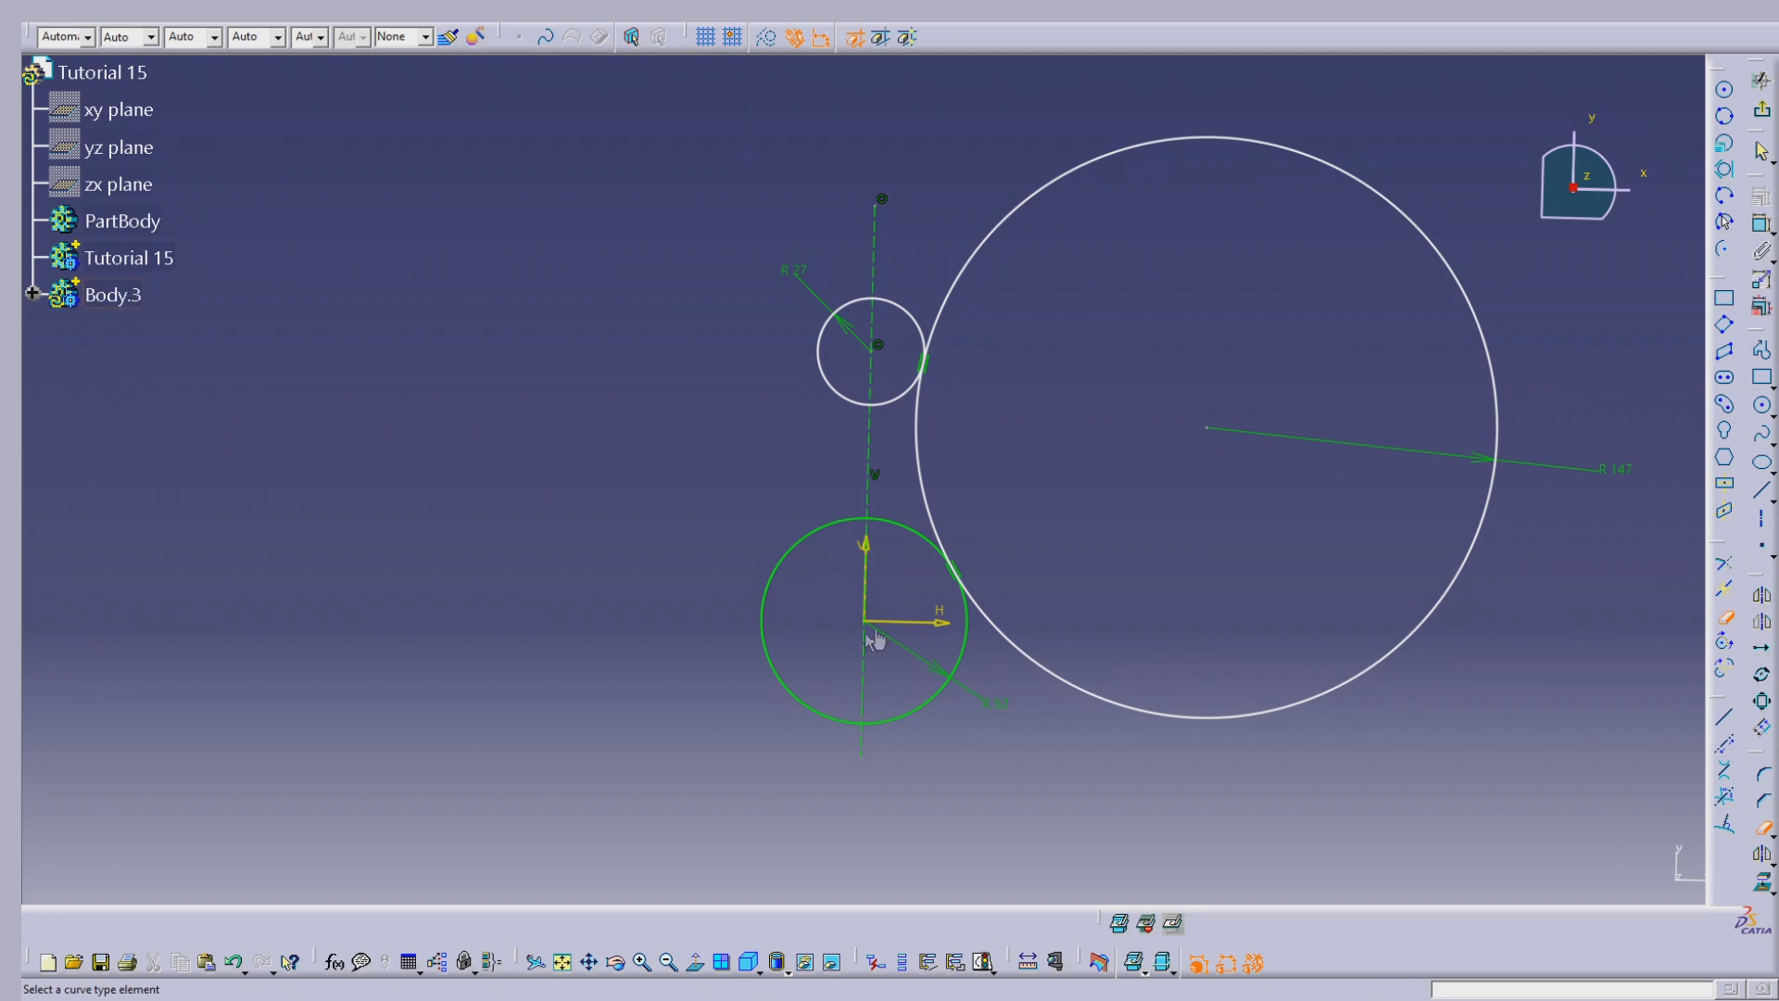
pyautogui.click(767, 660)
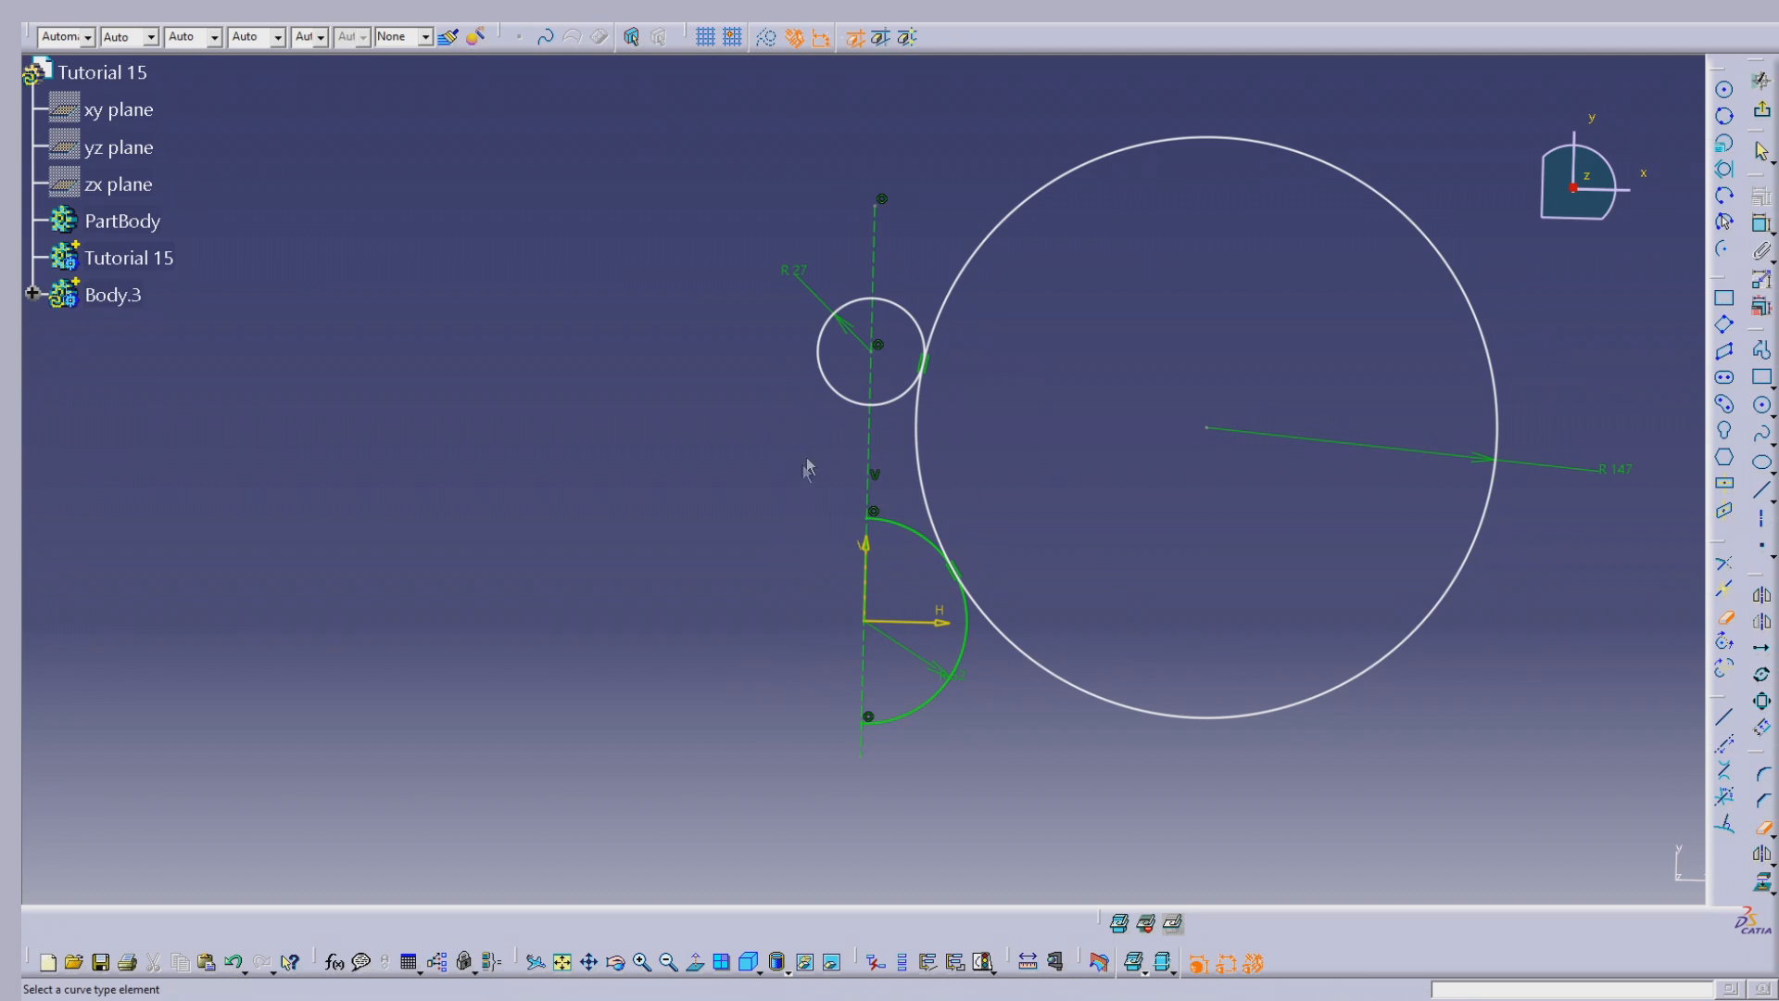
pyautogui.click(815, 350)
pyautogui.click(1487, 330)
pyautogui.press('Escape')
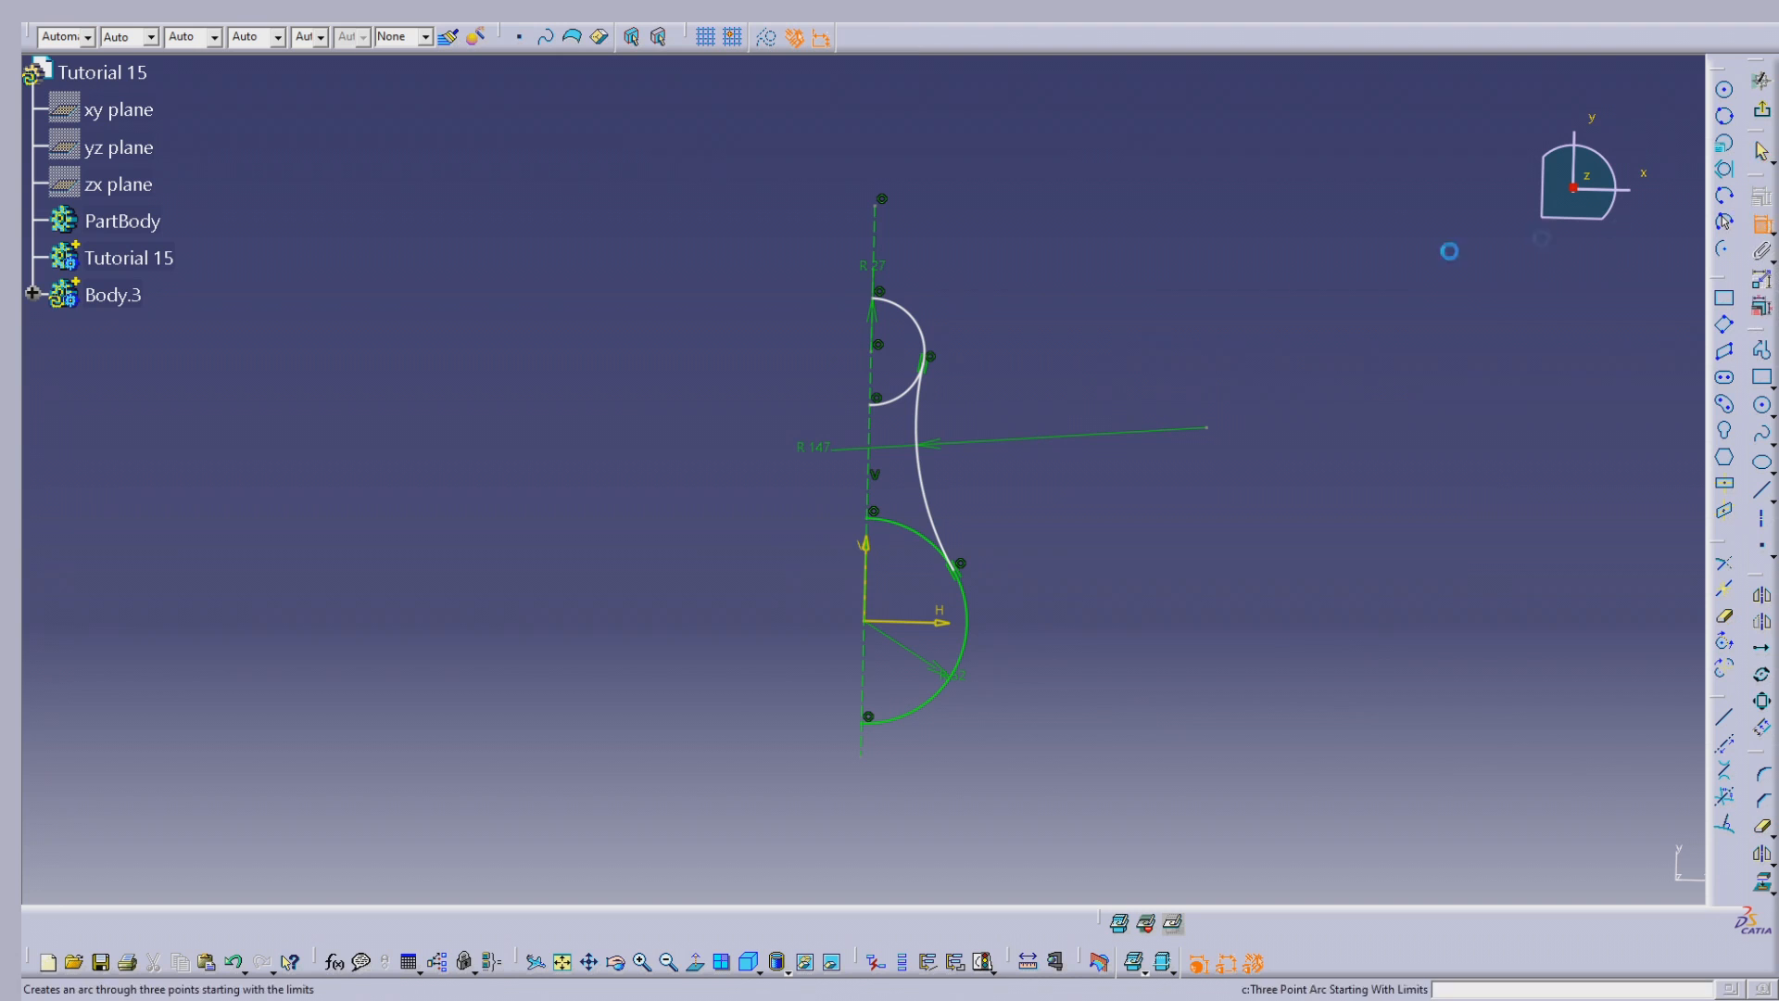
# - Dimension the vertical distance from the horizontal axis to the upper arc's centre and set it to 97 mm
pyautogui.click(871, 351)
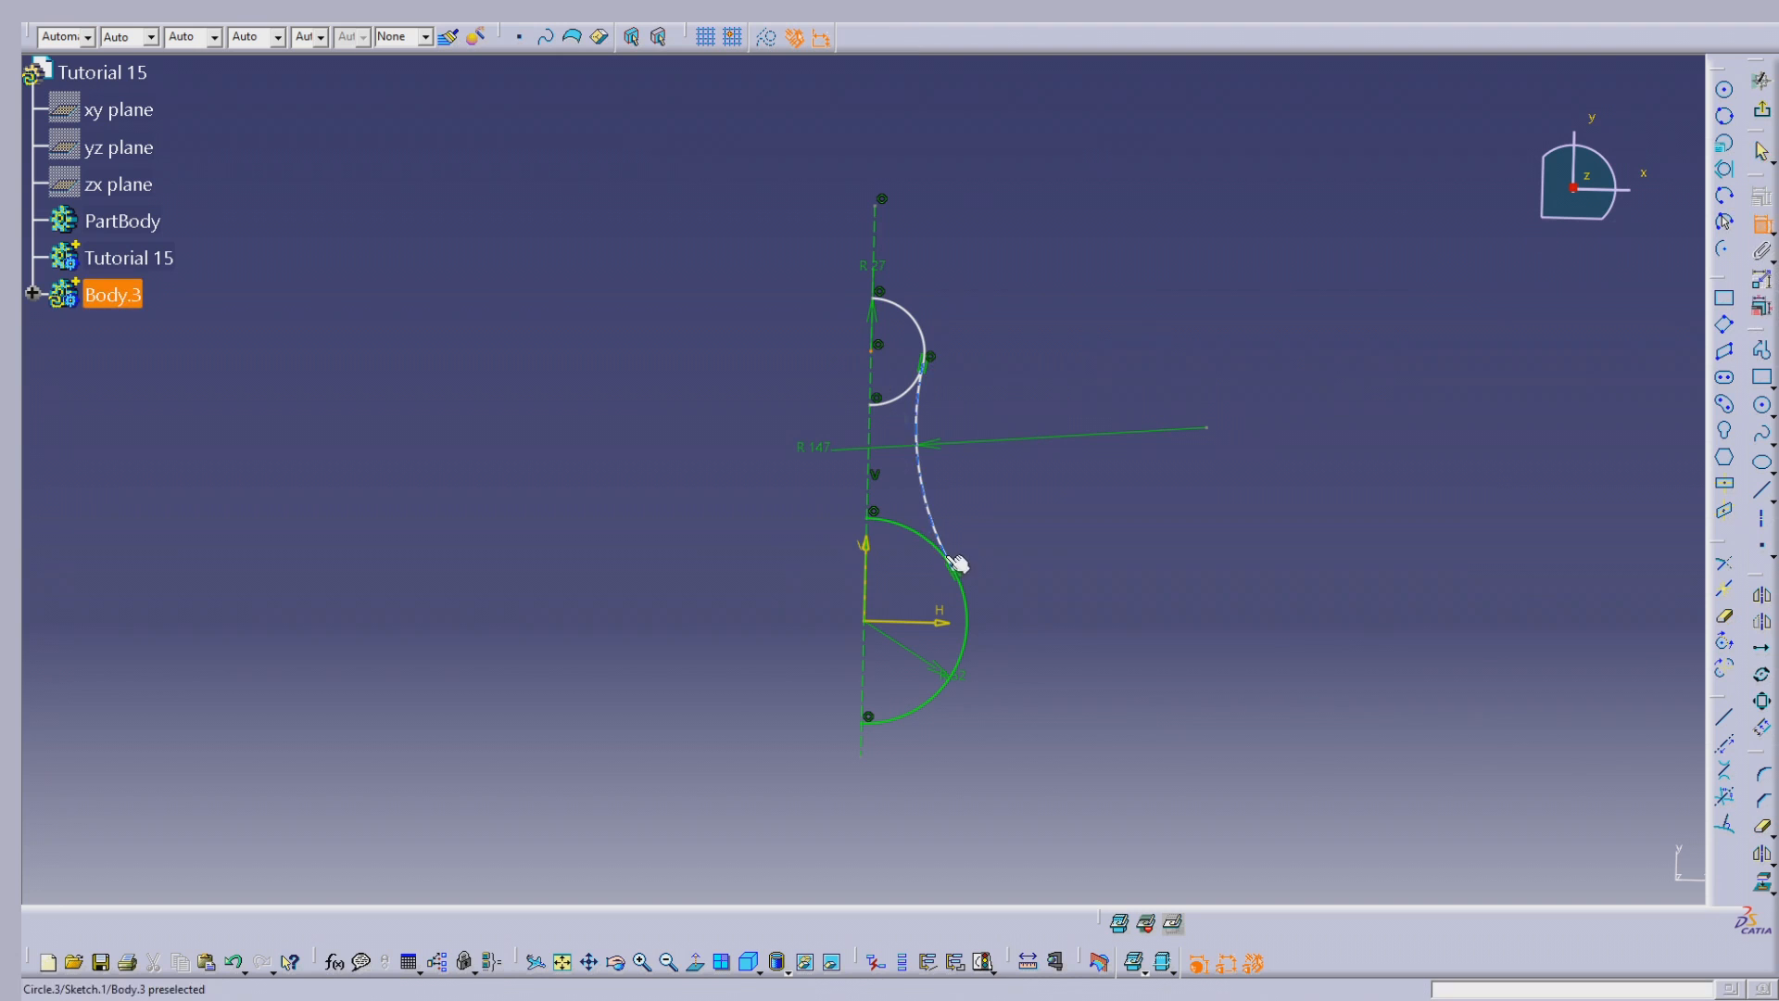
pyautogui.click(908, 622)
pyautogui.click(595, 521)
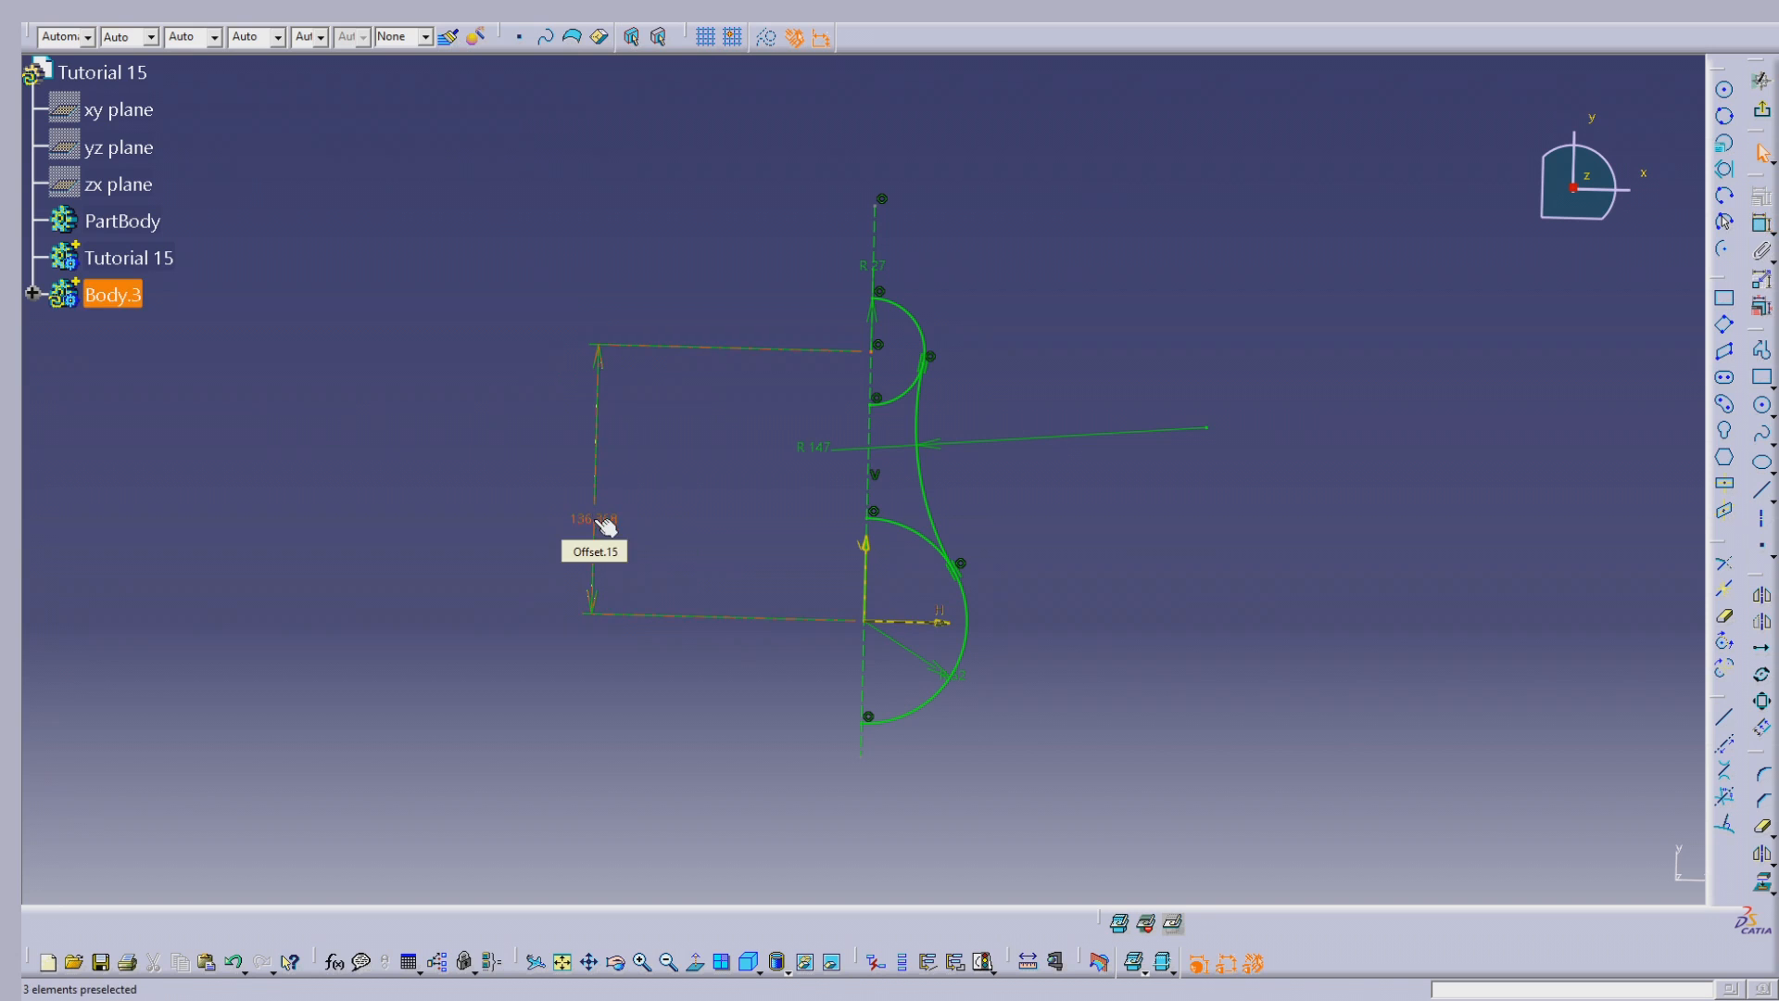
pyautogui.doubleClick(602, 524)
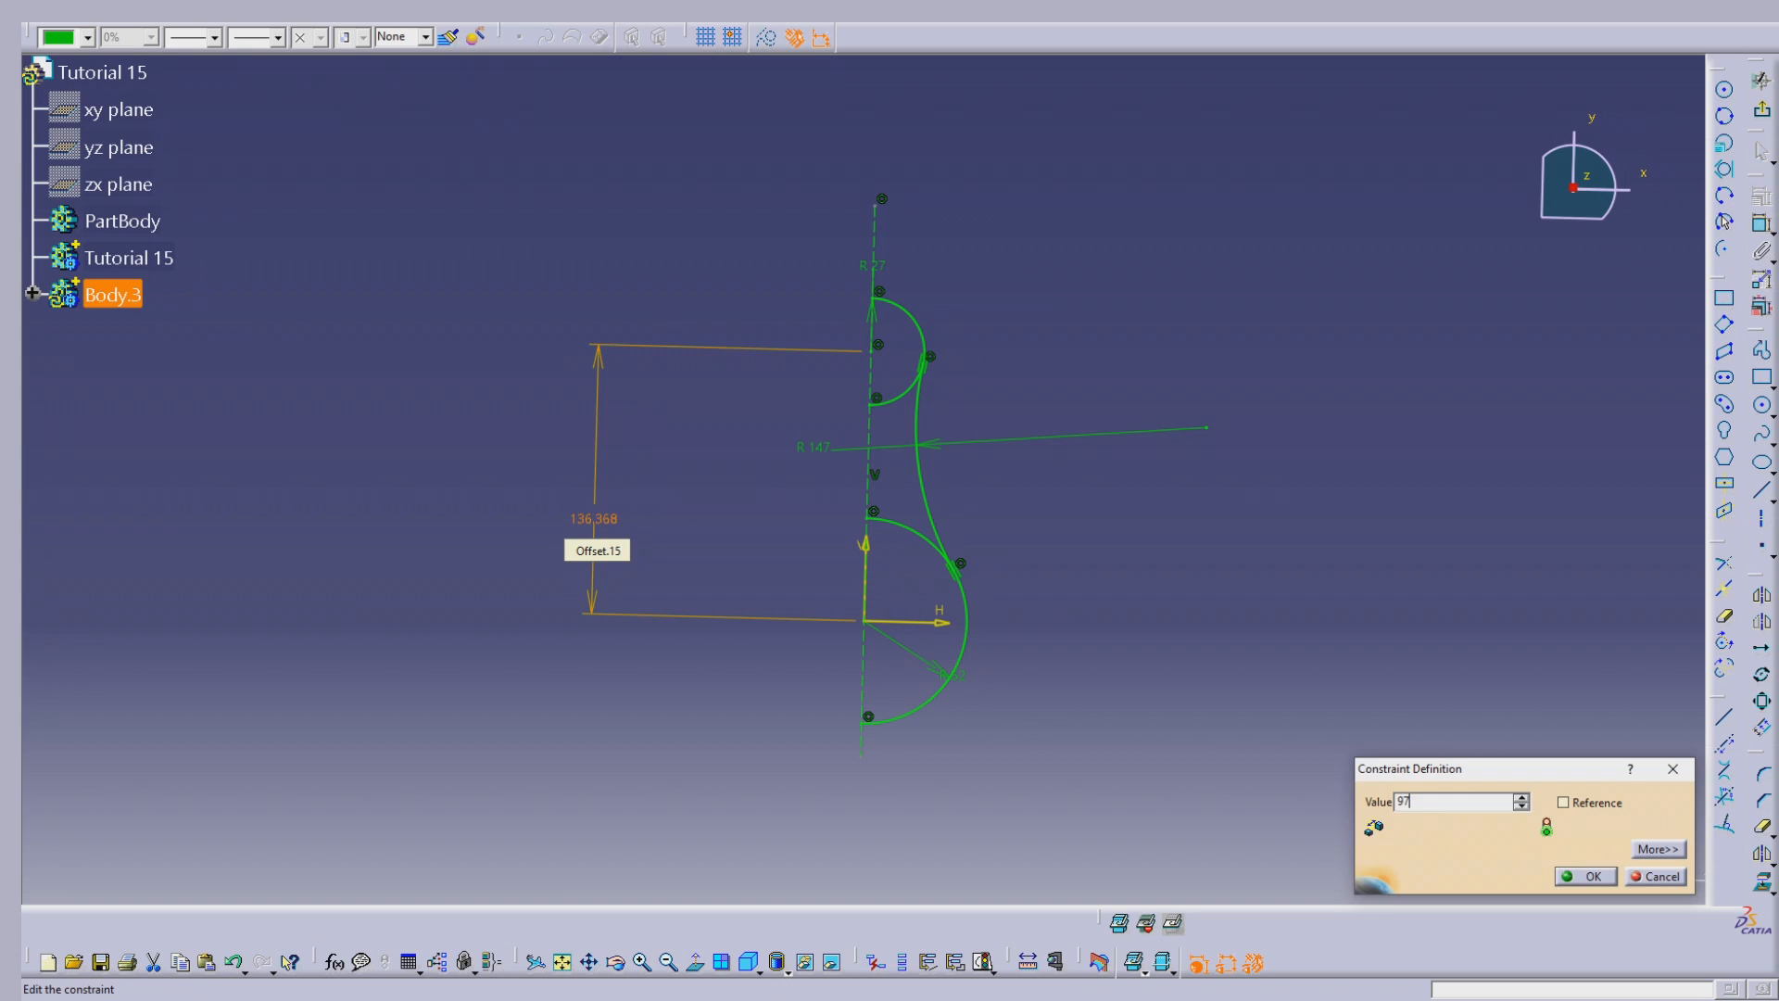
pyautogui.write('97')
pyautogui.press('Return')
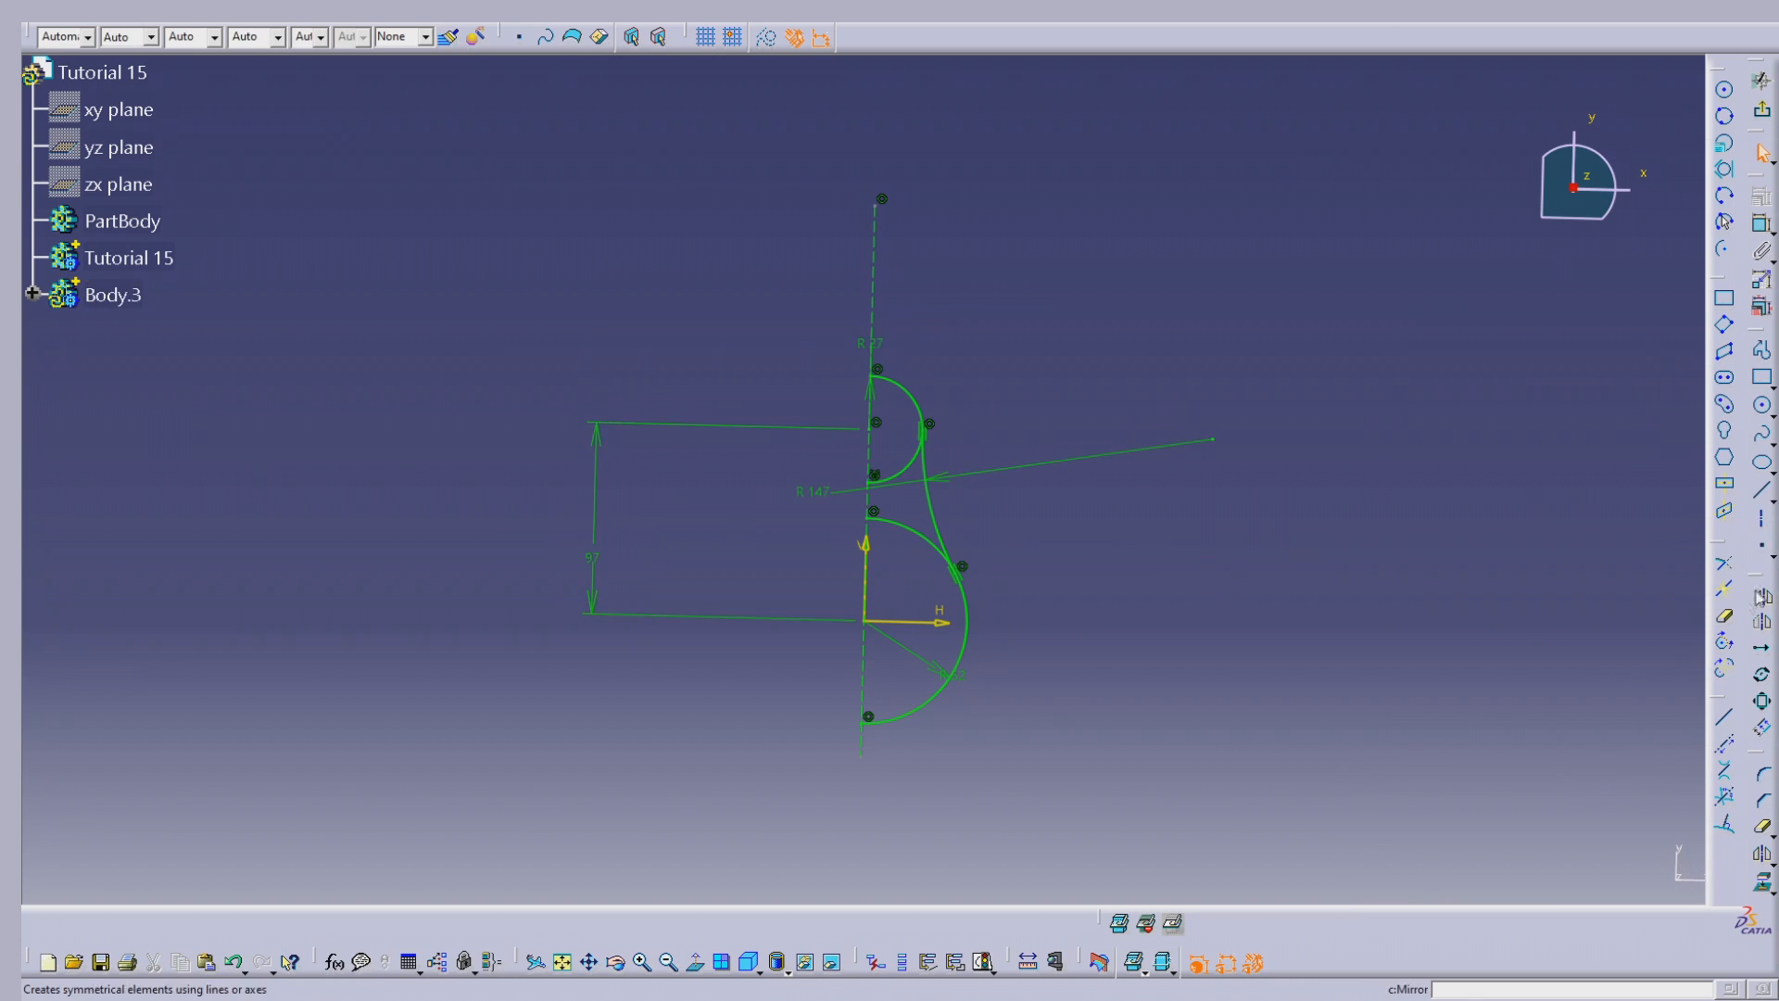
# - Trim the inner portions of the upper and lower arcs to leave one continuous half profile
pyautogui.click(1725, 615)
pyautogui.click(904, 525)
pyautogui.click(910, 463)
# - Mirror the three arcs of the half profile about the vertical construction line to close the outline
pyautogui.moveTo(1198, 472)
pyautogui.mouseDown(button='middle')
pyautogui.moveTo(1227, 408)
pyautogui.moveTo(1206, 319)
pyautogui.mouseUp(button='middle')
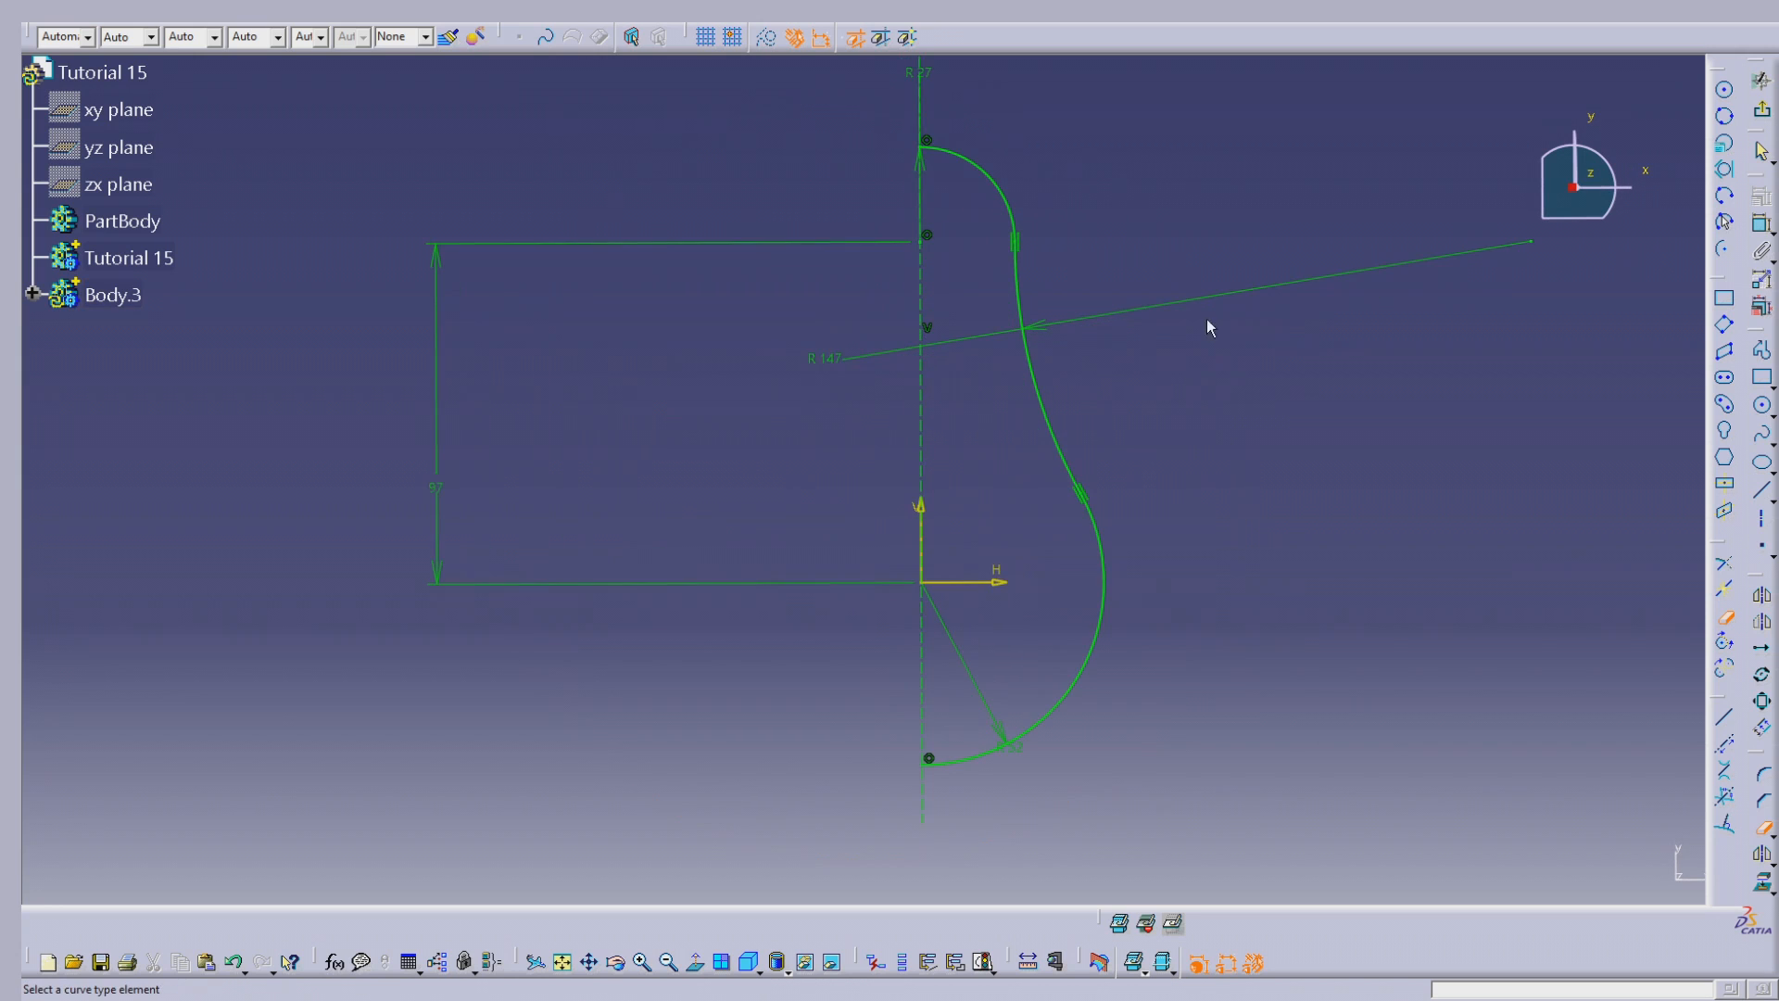
pyautogui.click(1101, 656)
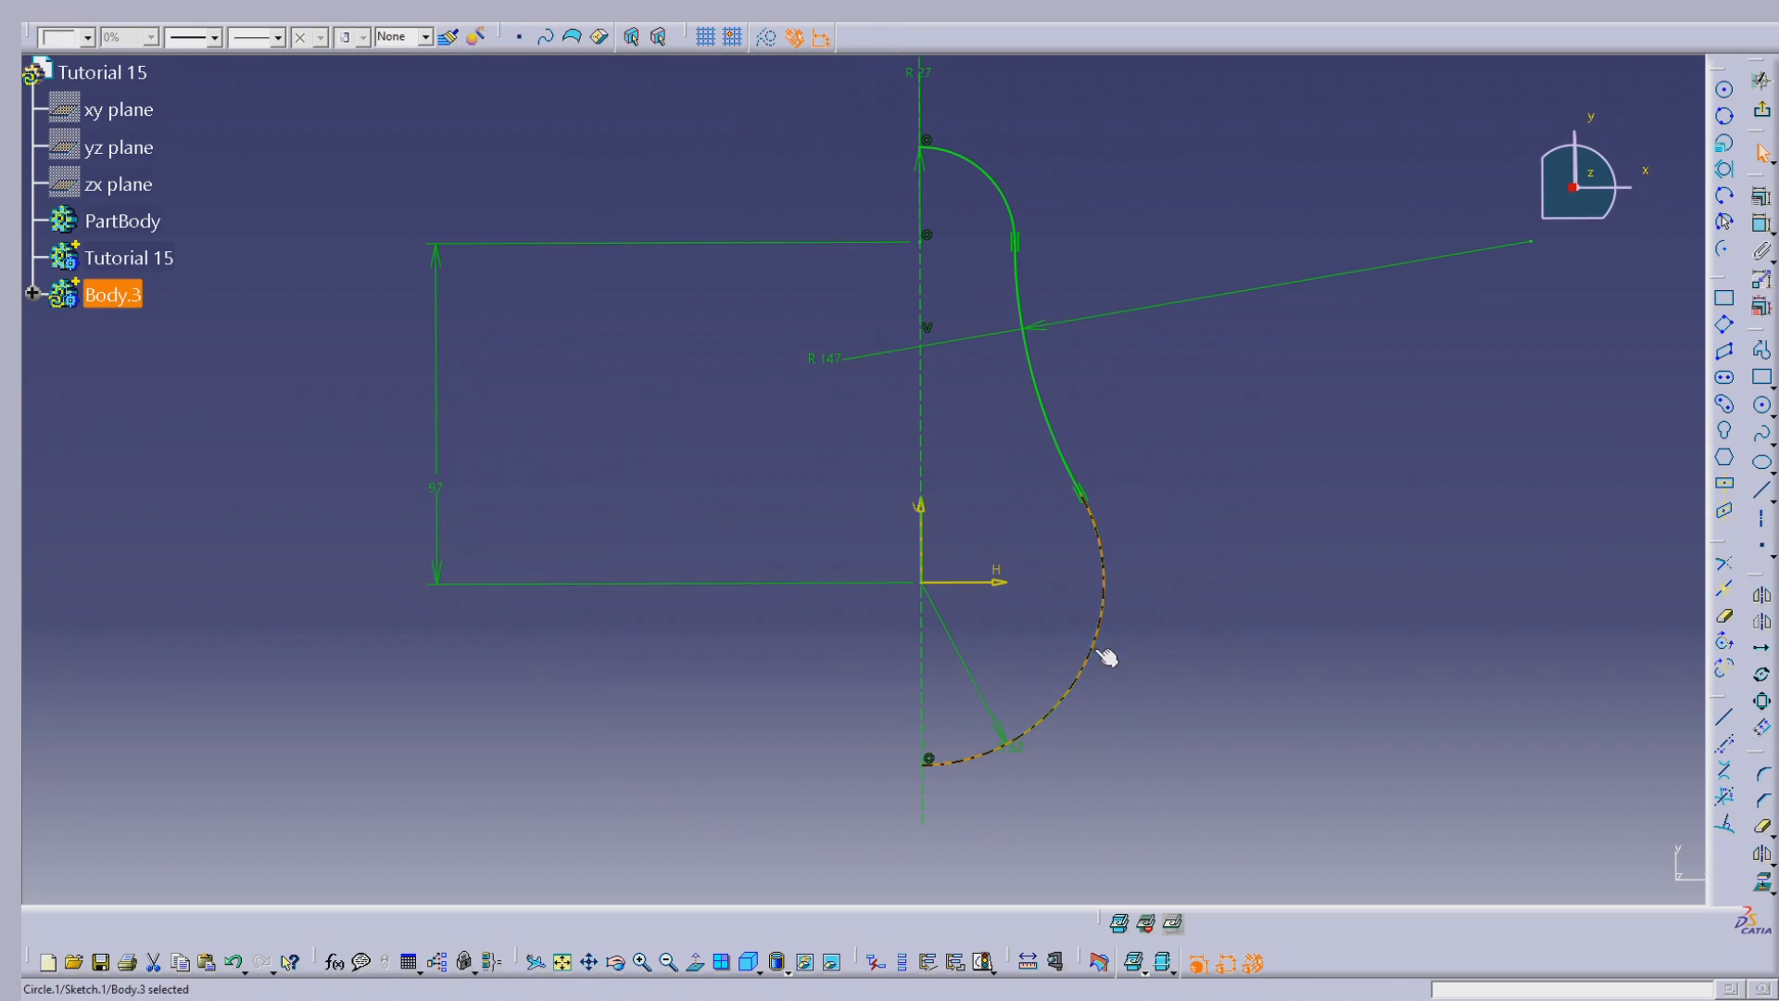
pyautogui.keyDown('ctrl'); pyautogui.click(998, 187); pyautogui.keyUp('ctrl')
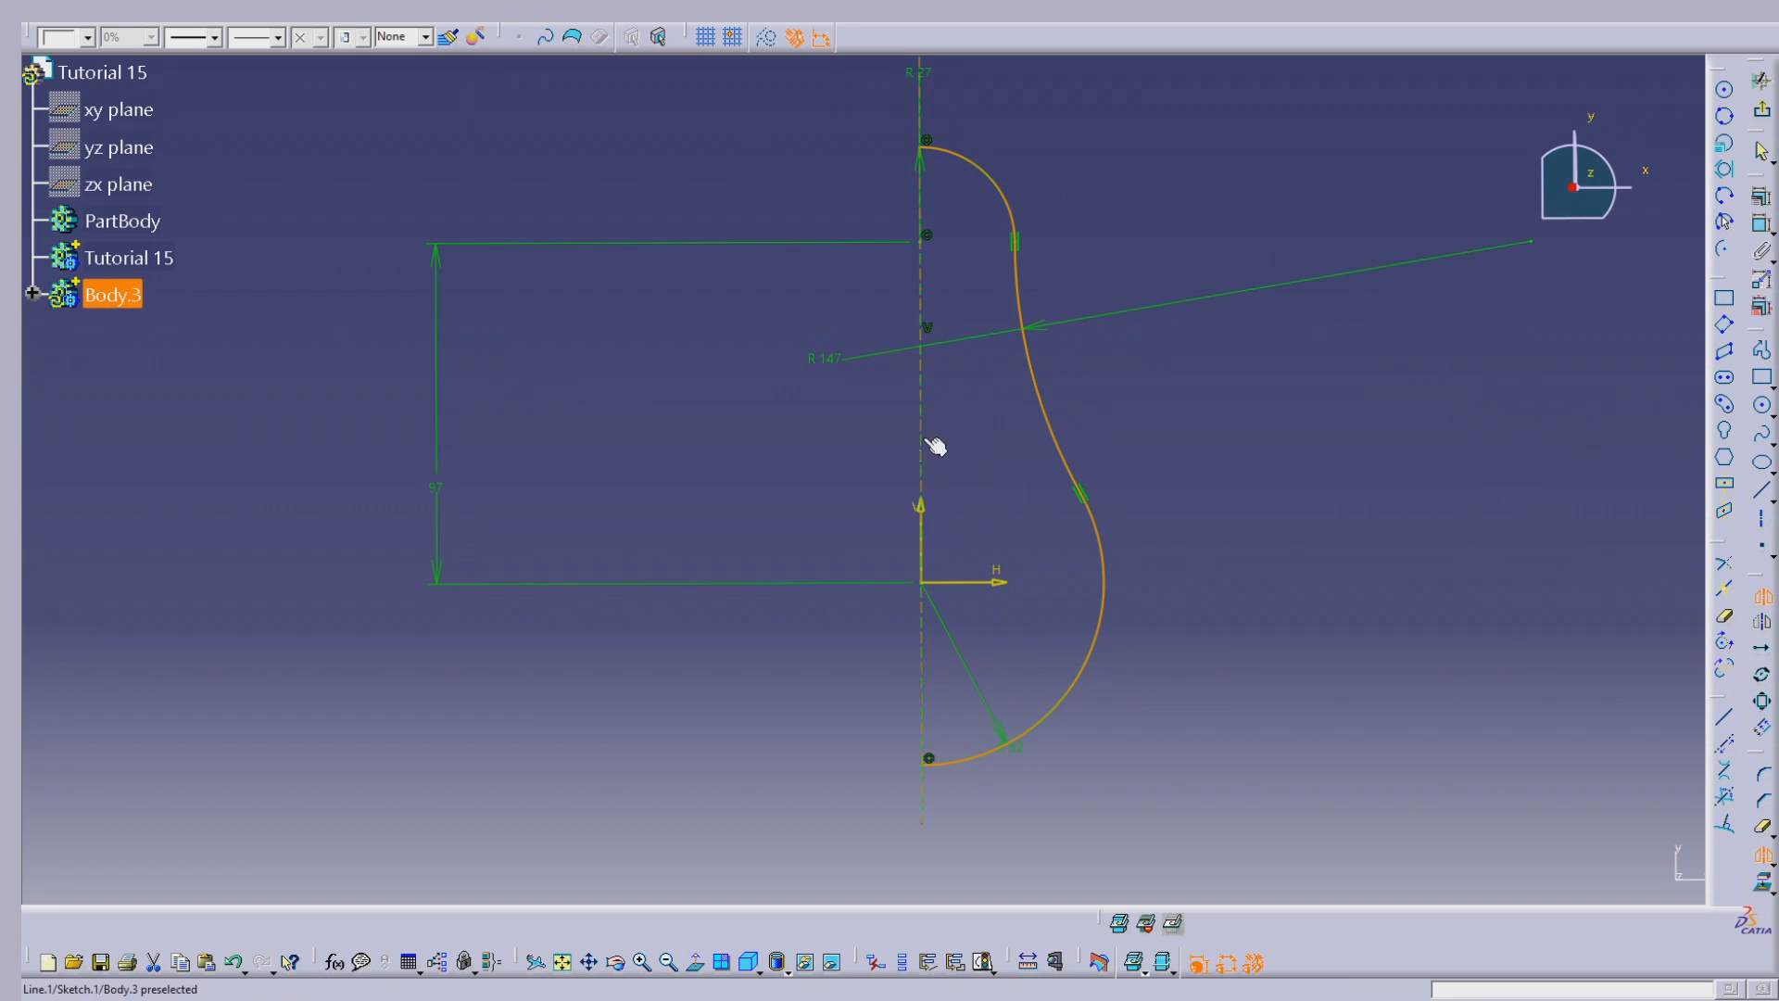
pyautogui.click(921, 511)
pyautogui.moveTo(1263, 396)
pyautogui.mouseDown(button='middle')
pyautogui.moveTo(1263, 425)
pyautogui.moveTo(1283, 343)
pyautogui.moveTo(1307, 381)
pyautogui.mouseUp(button='middle')
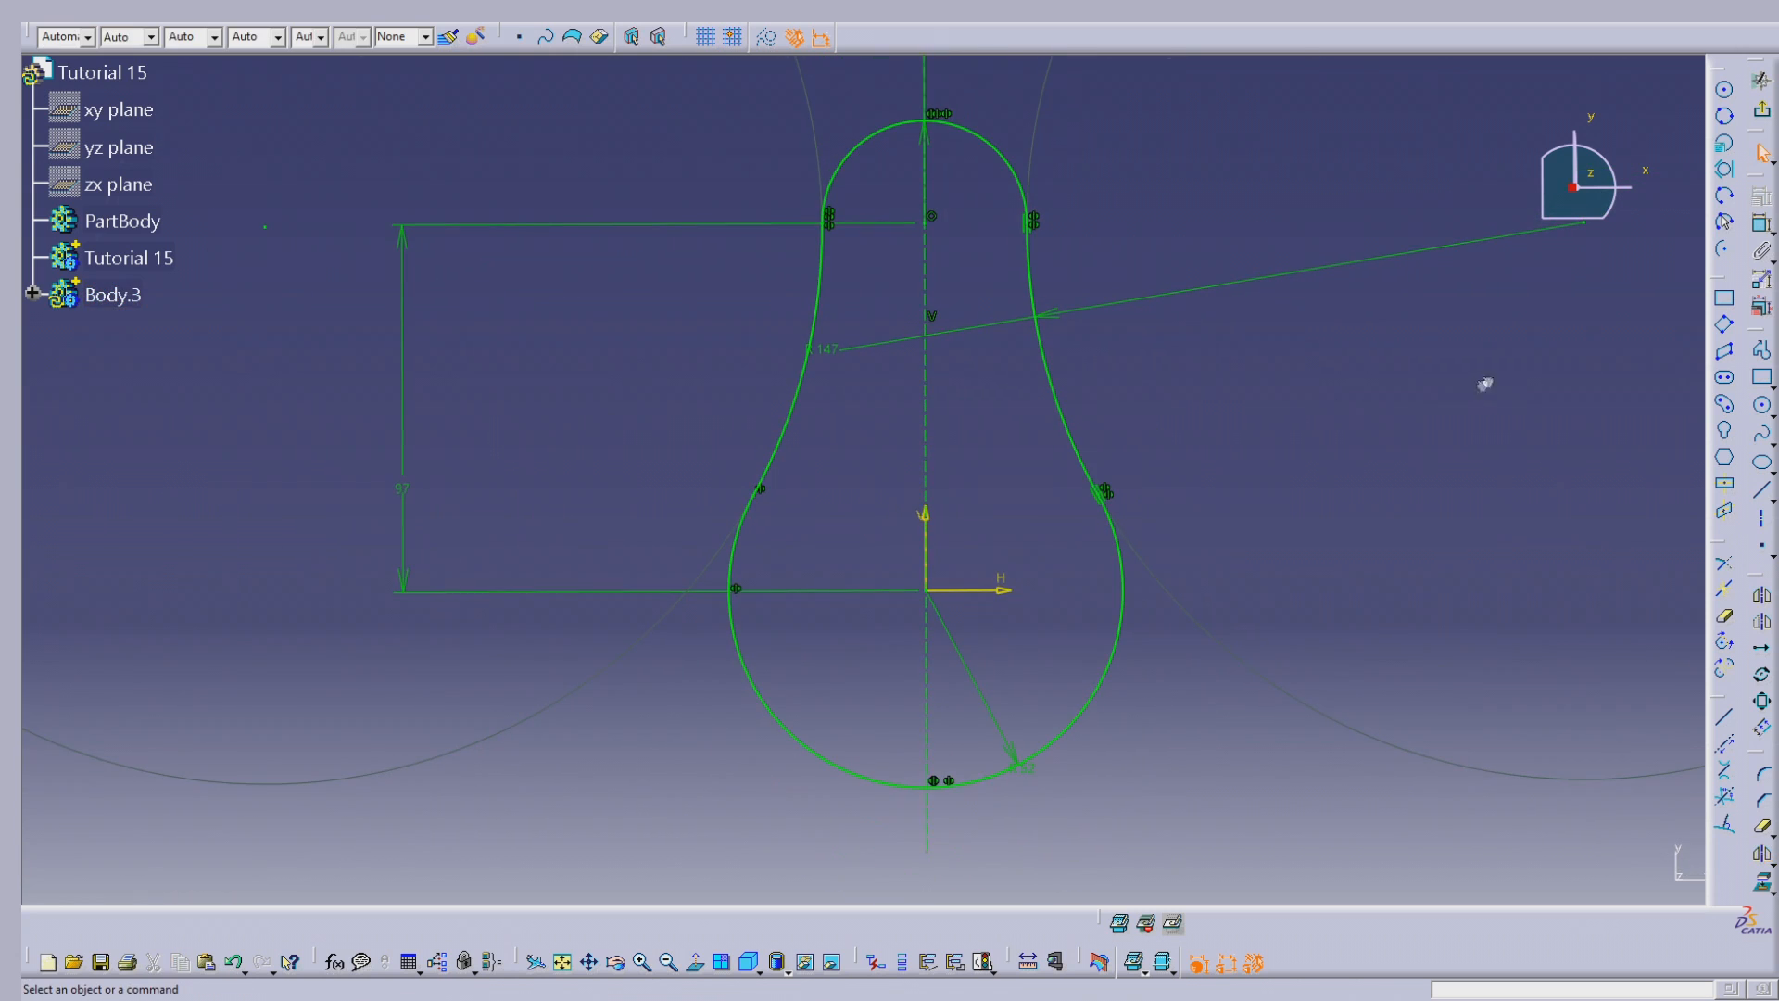
# - Finish the closed profile sketch and insert a new empty body into the part
pyautogui.click(1762, 108)
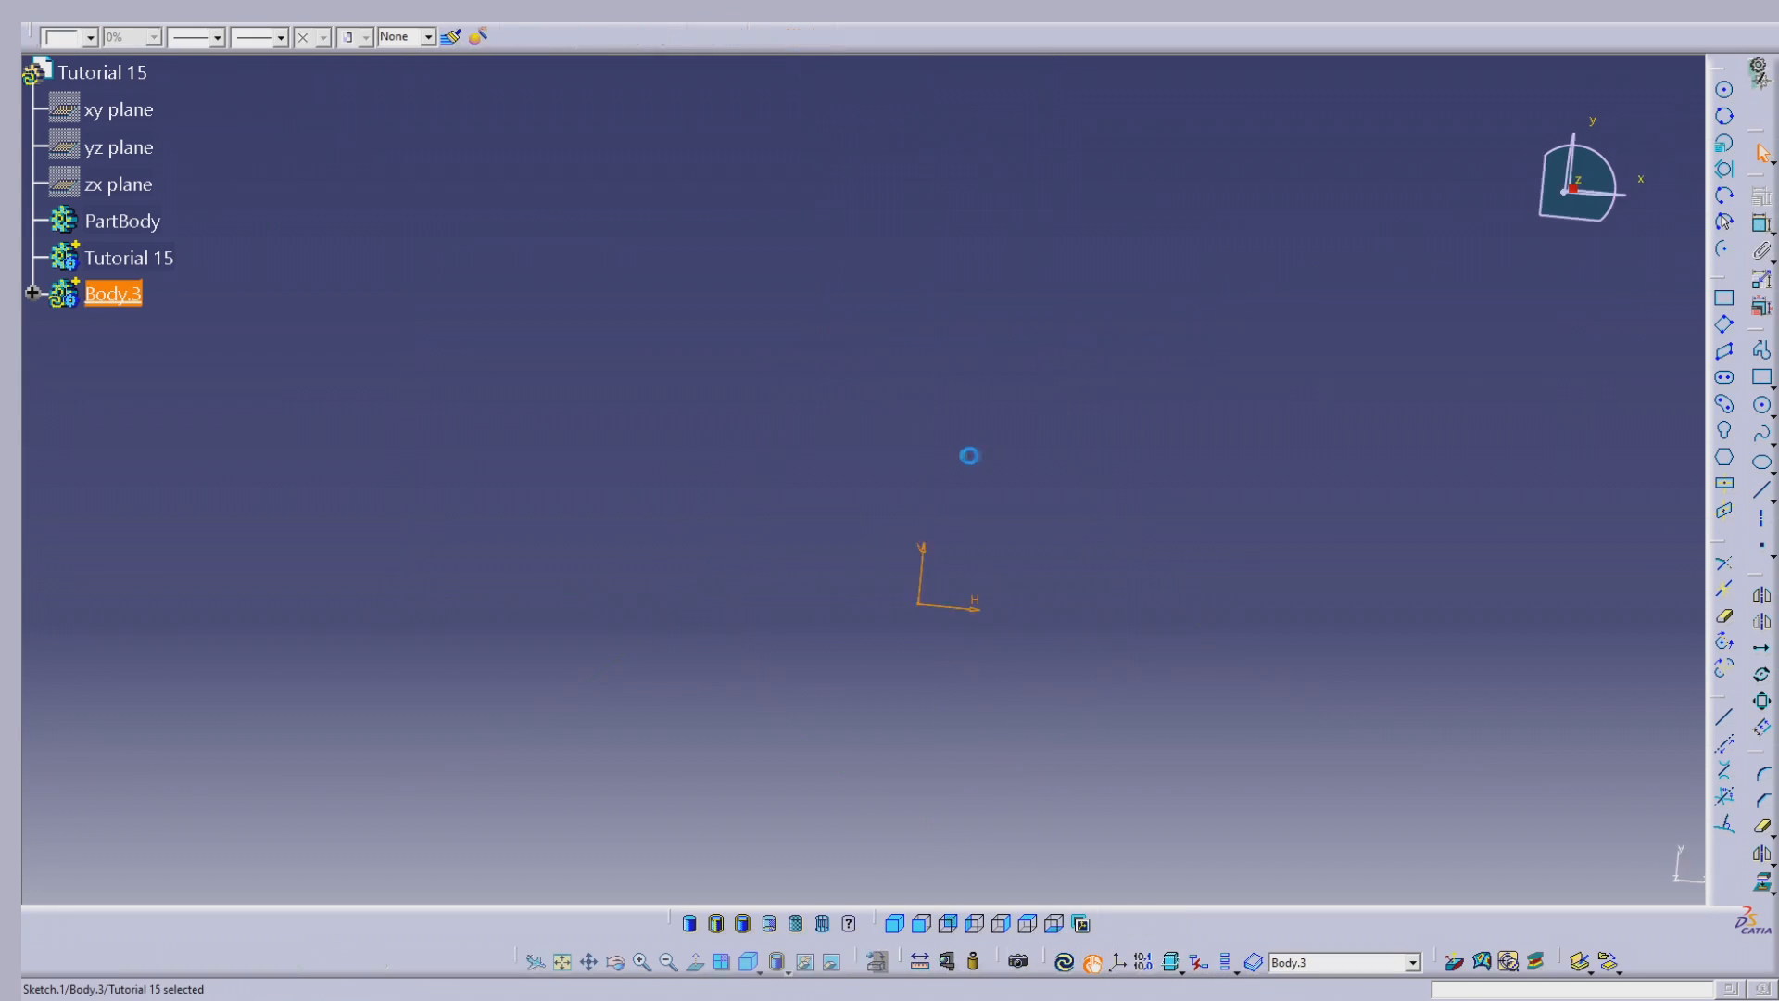
pyautogui.click(1288, 544)
pyautogui.moveTo(703, 452)
pyautogui.mouseDown(button='middle')
pyautogui.moveTo(1211, 562)
pyautogui.moveTo(1055, 542)
pyautogui.mouseUp(button='middle')
pyautogui.moveTo(834, 496); pyautogui.dragTo(977, 525, button='middle')
pyautogui.click(334, 20)
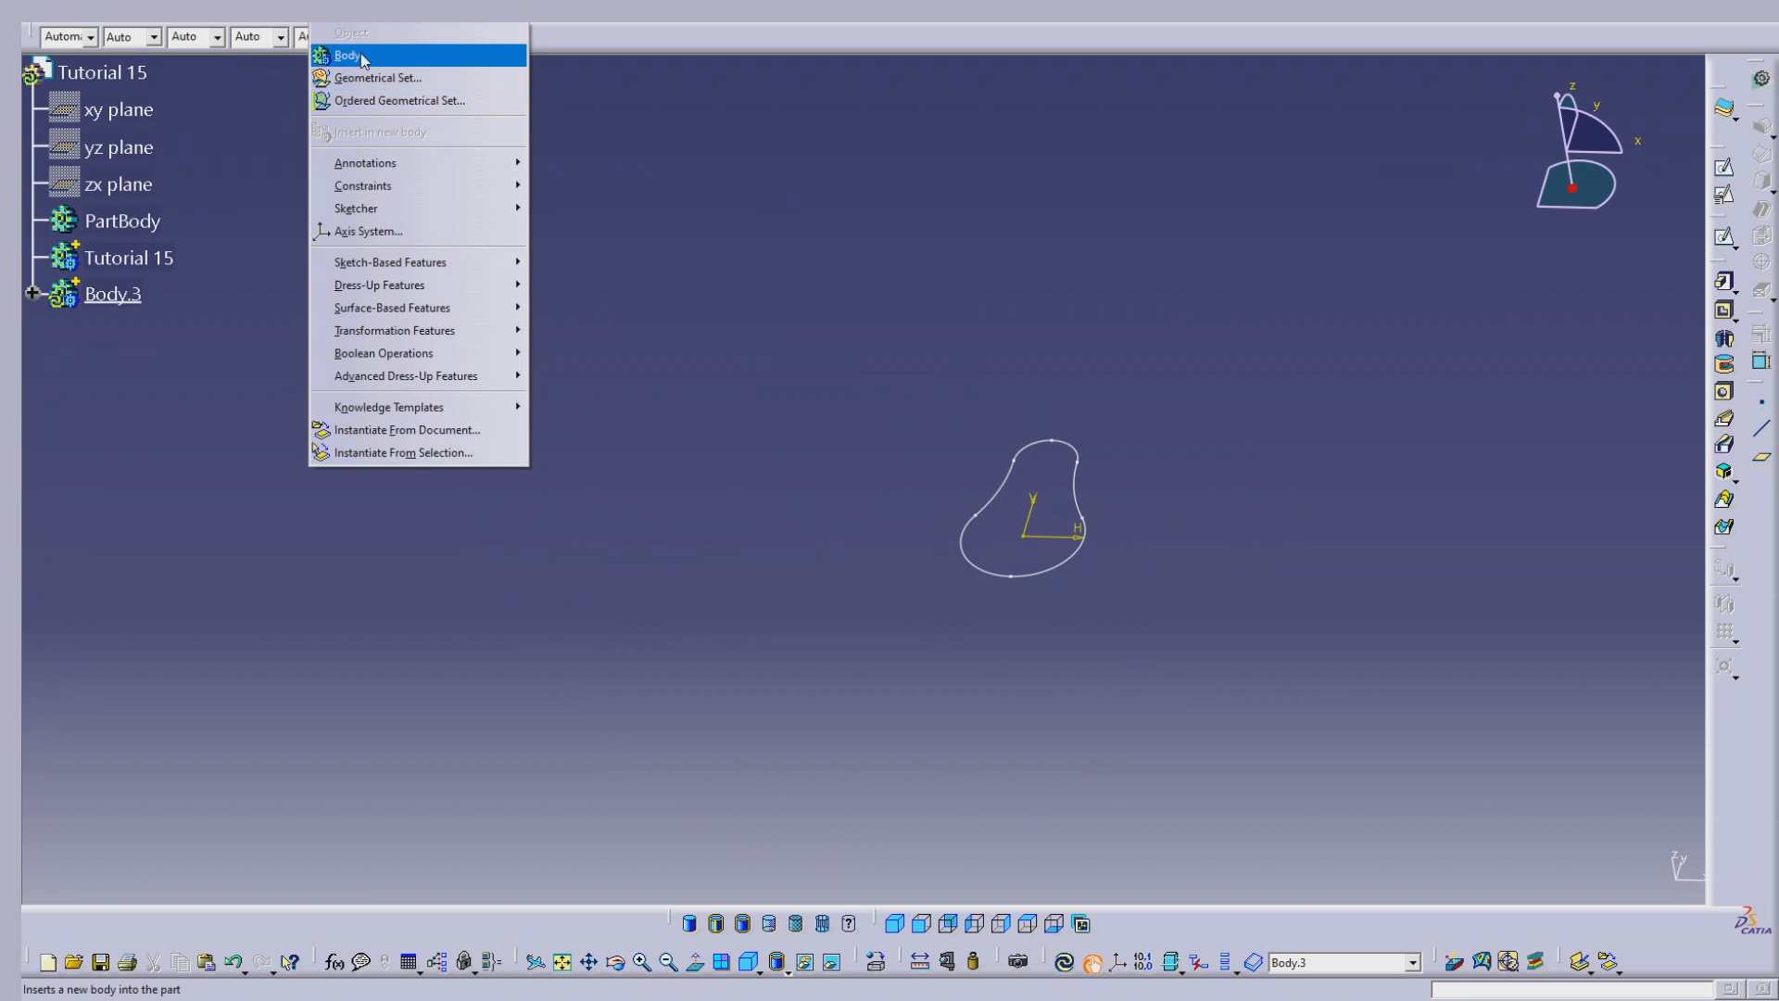
pyautogui.click(371, 53)
# - Make Body.3 the work object and pad its profile sketch to a length of 20 mm
pyautogui.click(116, 294)
pyautogui.rightClick(139, 295)
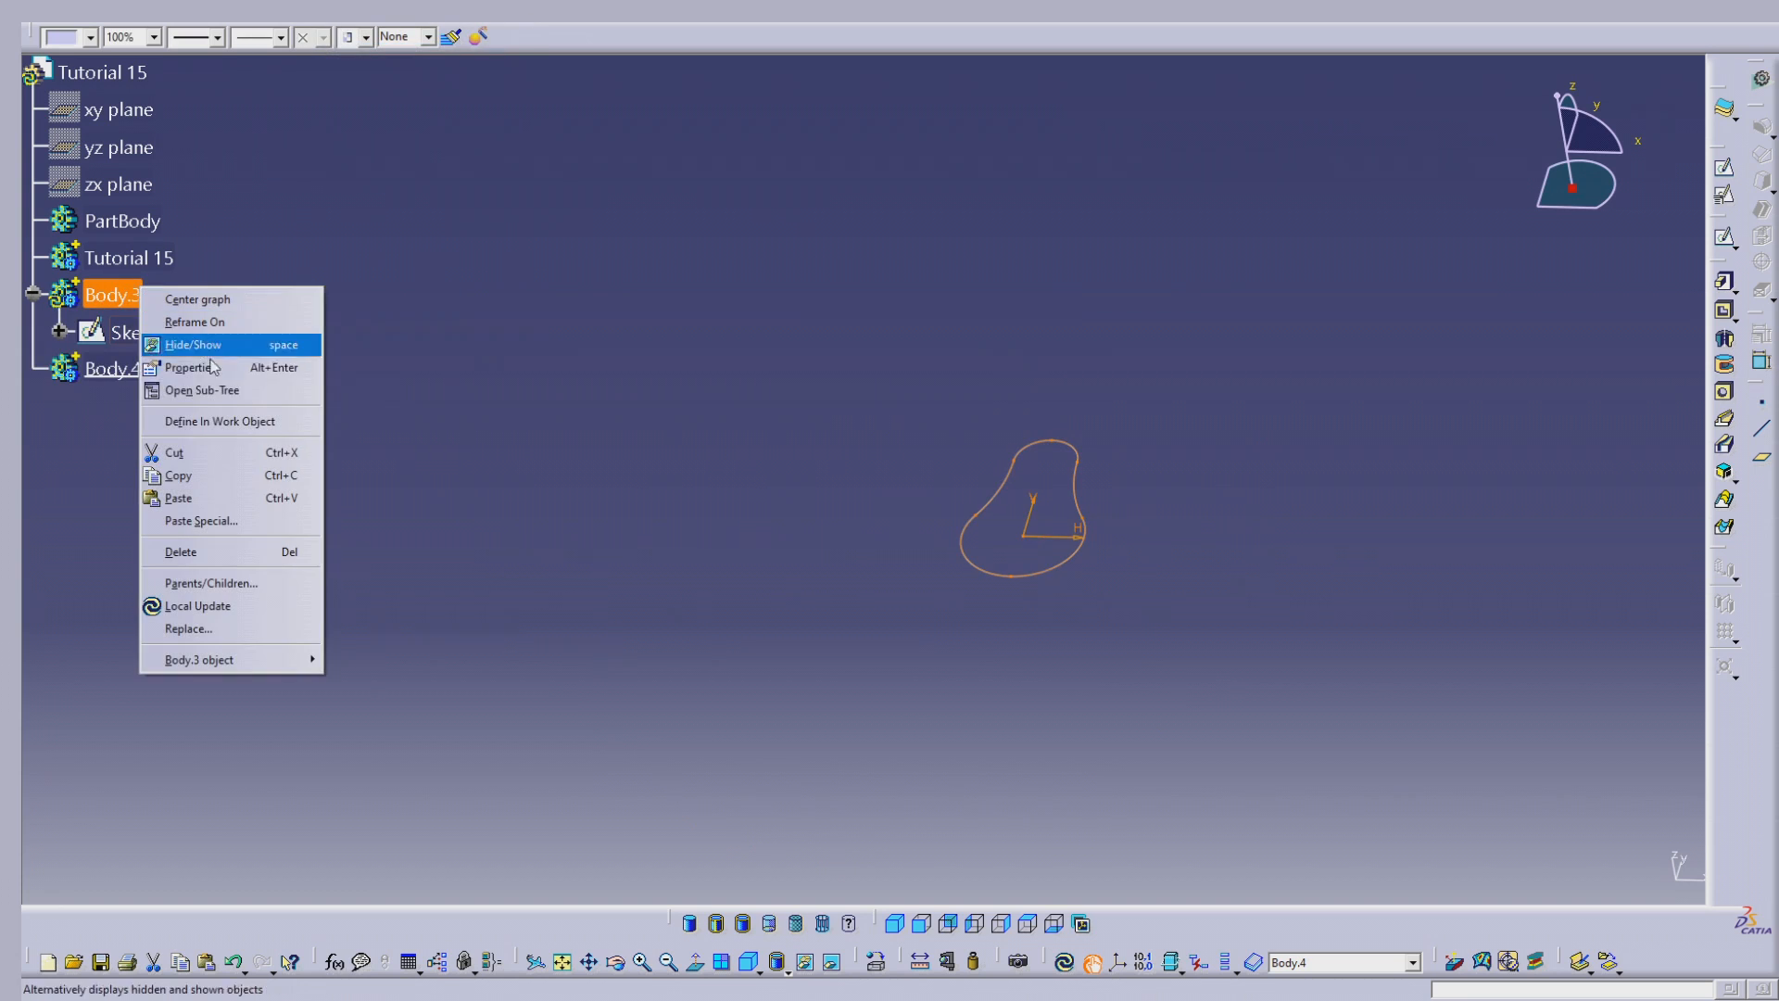
pyautogui.click(226, 421)
pyautogui.click(1724, 281)
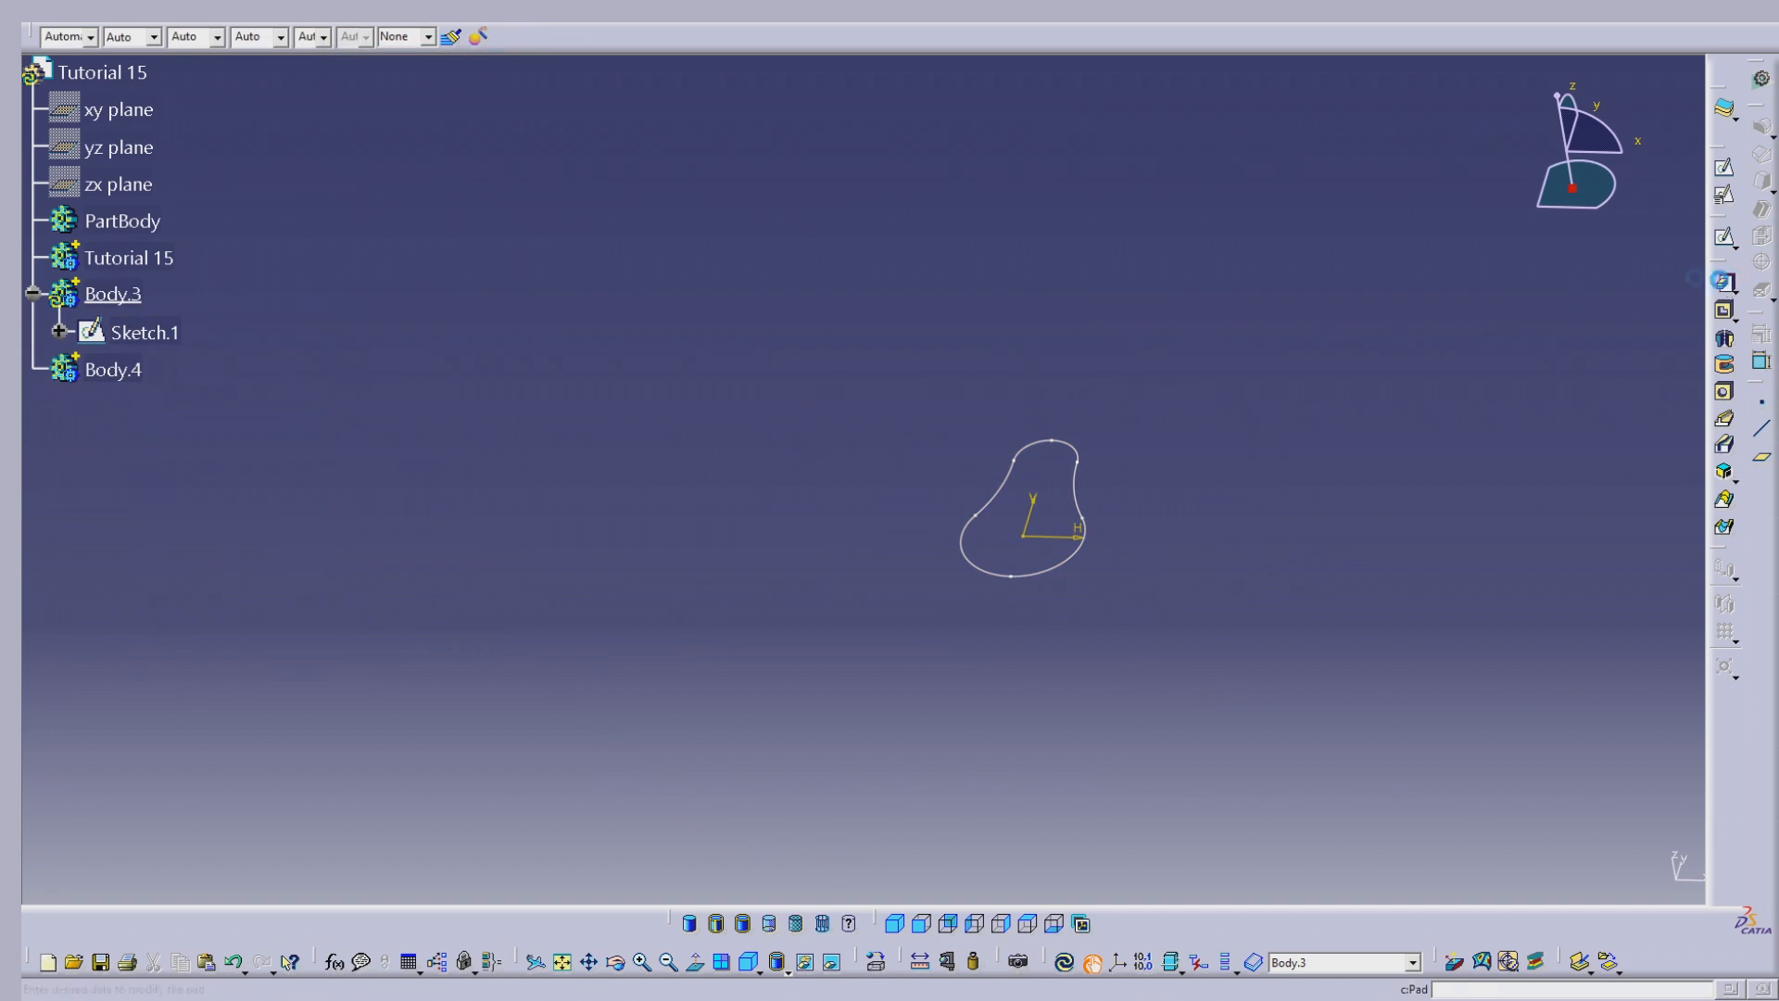
pyautogui.click(143, 332)
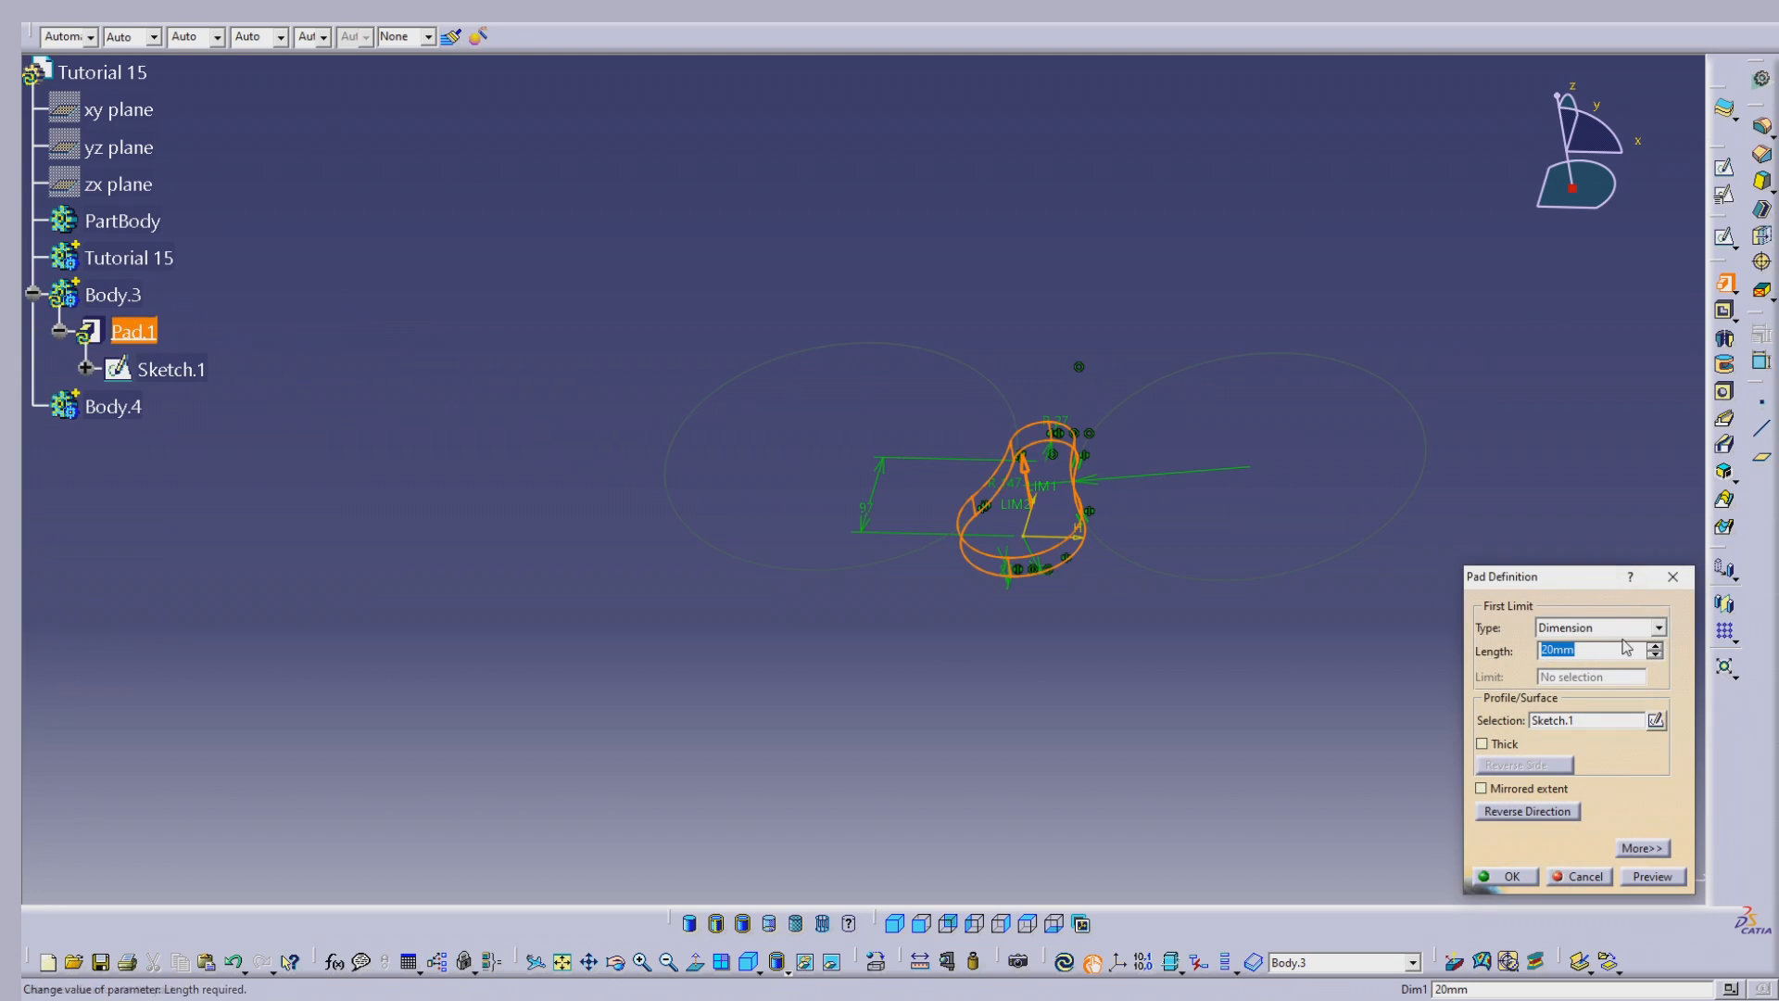
pyautogui.press('Return')
pyautogui.click(704, 468)
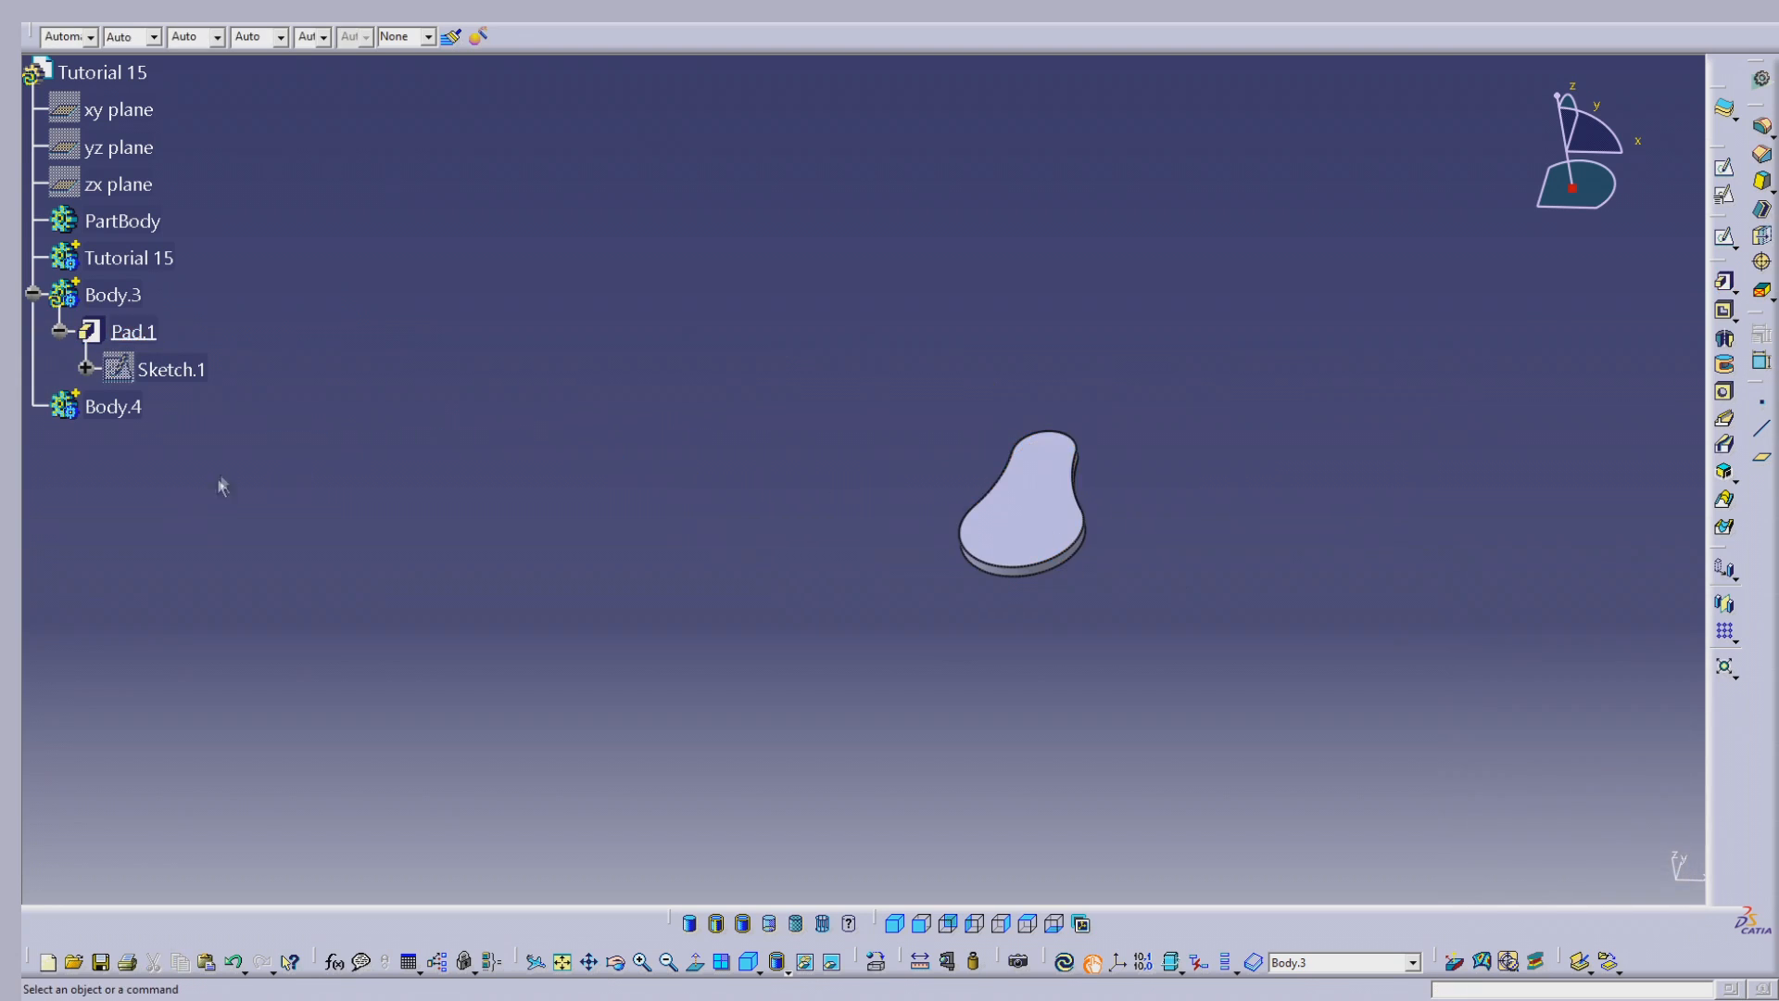
# - Make Body.4 the work object and paste a copy of Sketch.1 into it
pyautogui.rightClick(125, 409)
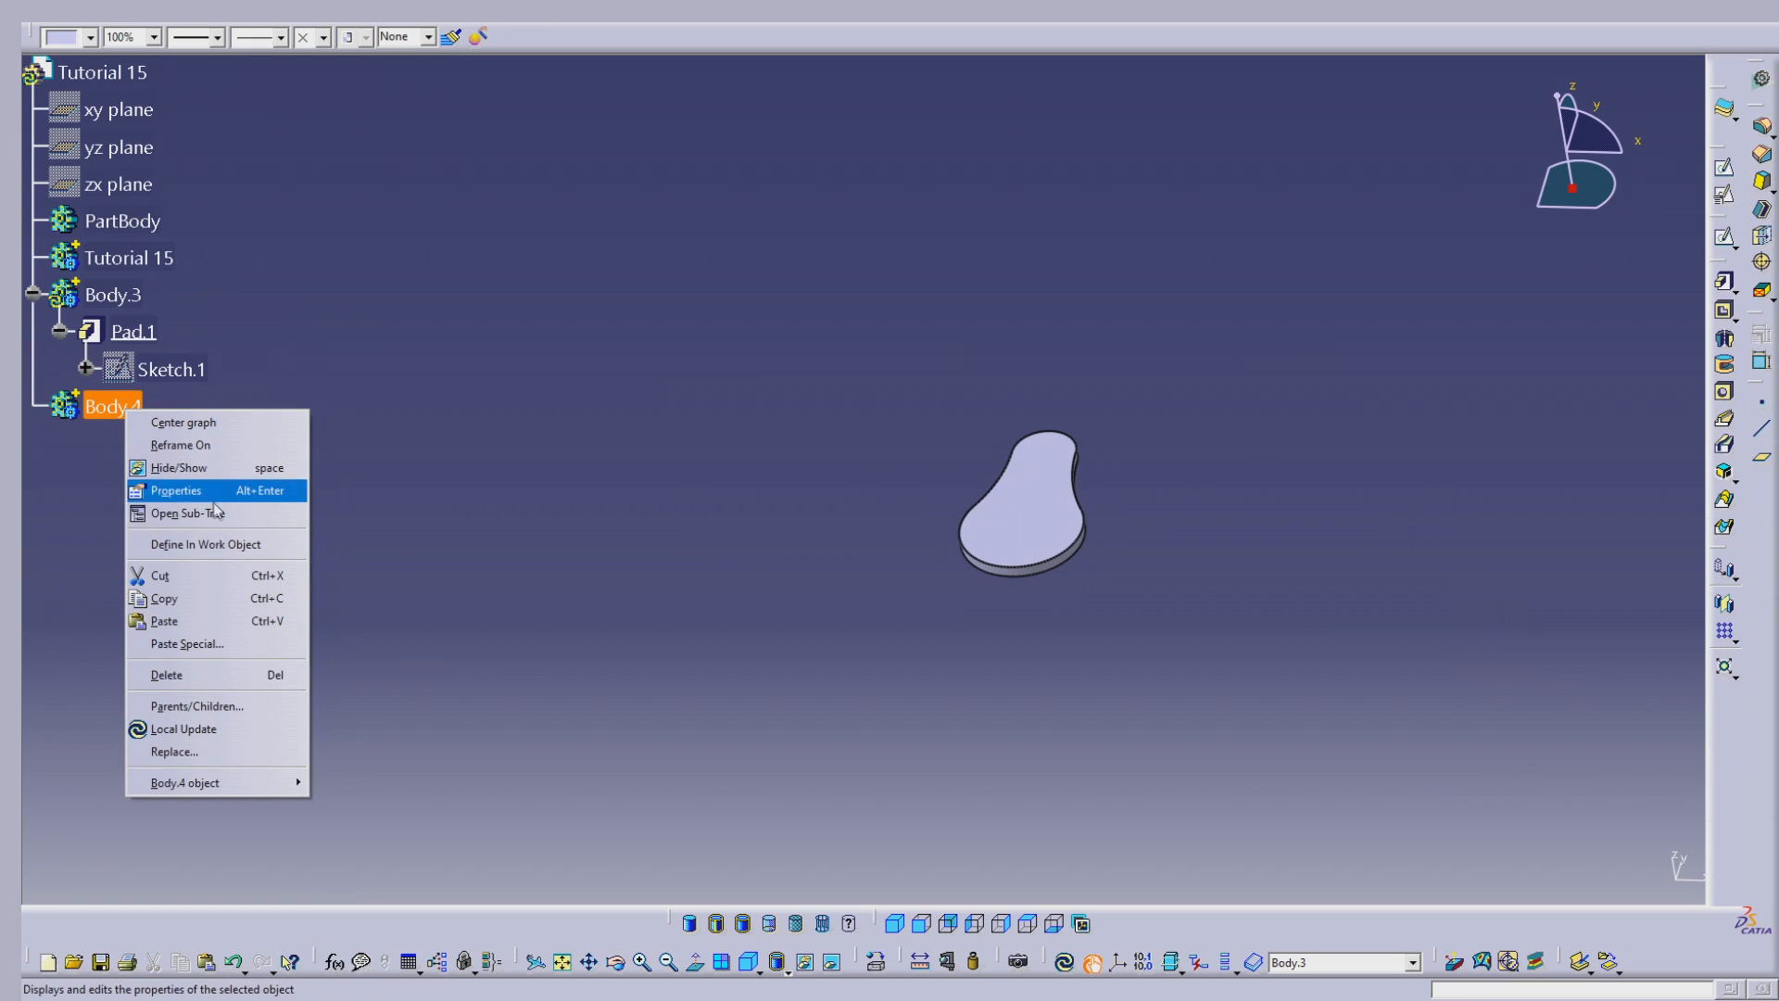
pyautogui.click(235, 545)
pyautogui.moveTo(1287, 552); pyautogui.dragTo(1065, 639, button='middle')
pyautogui.rightClick(173, 364)
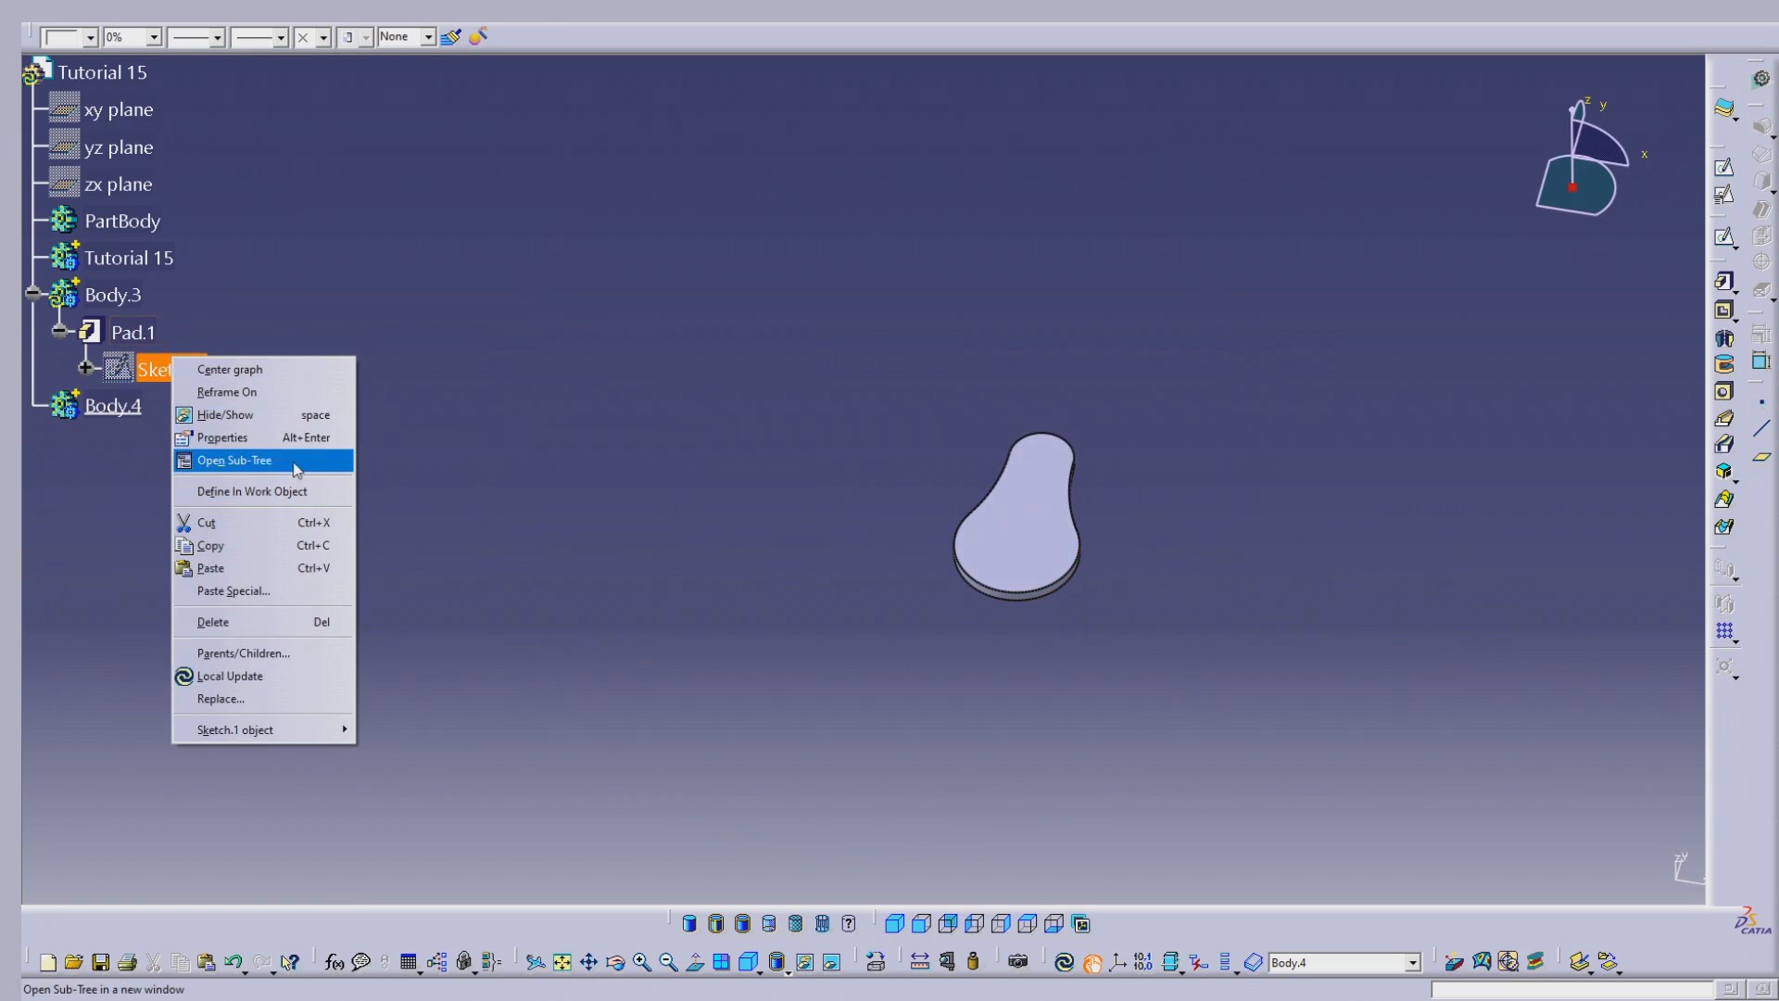
pyautogui.click(269, 543)
pyautogui.rightClick(115, 406)
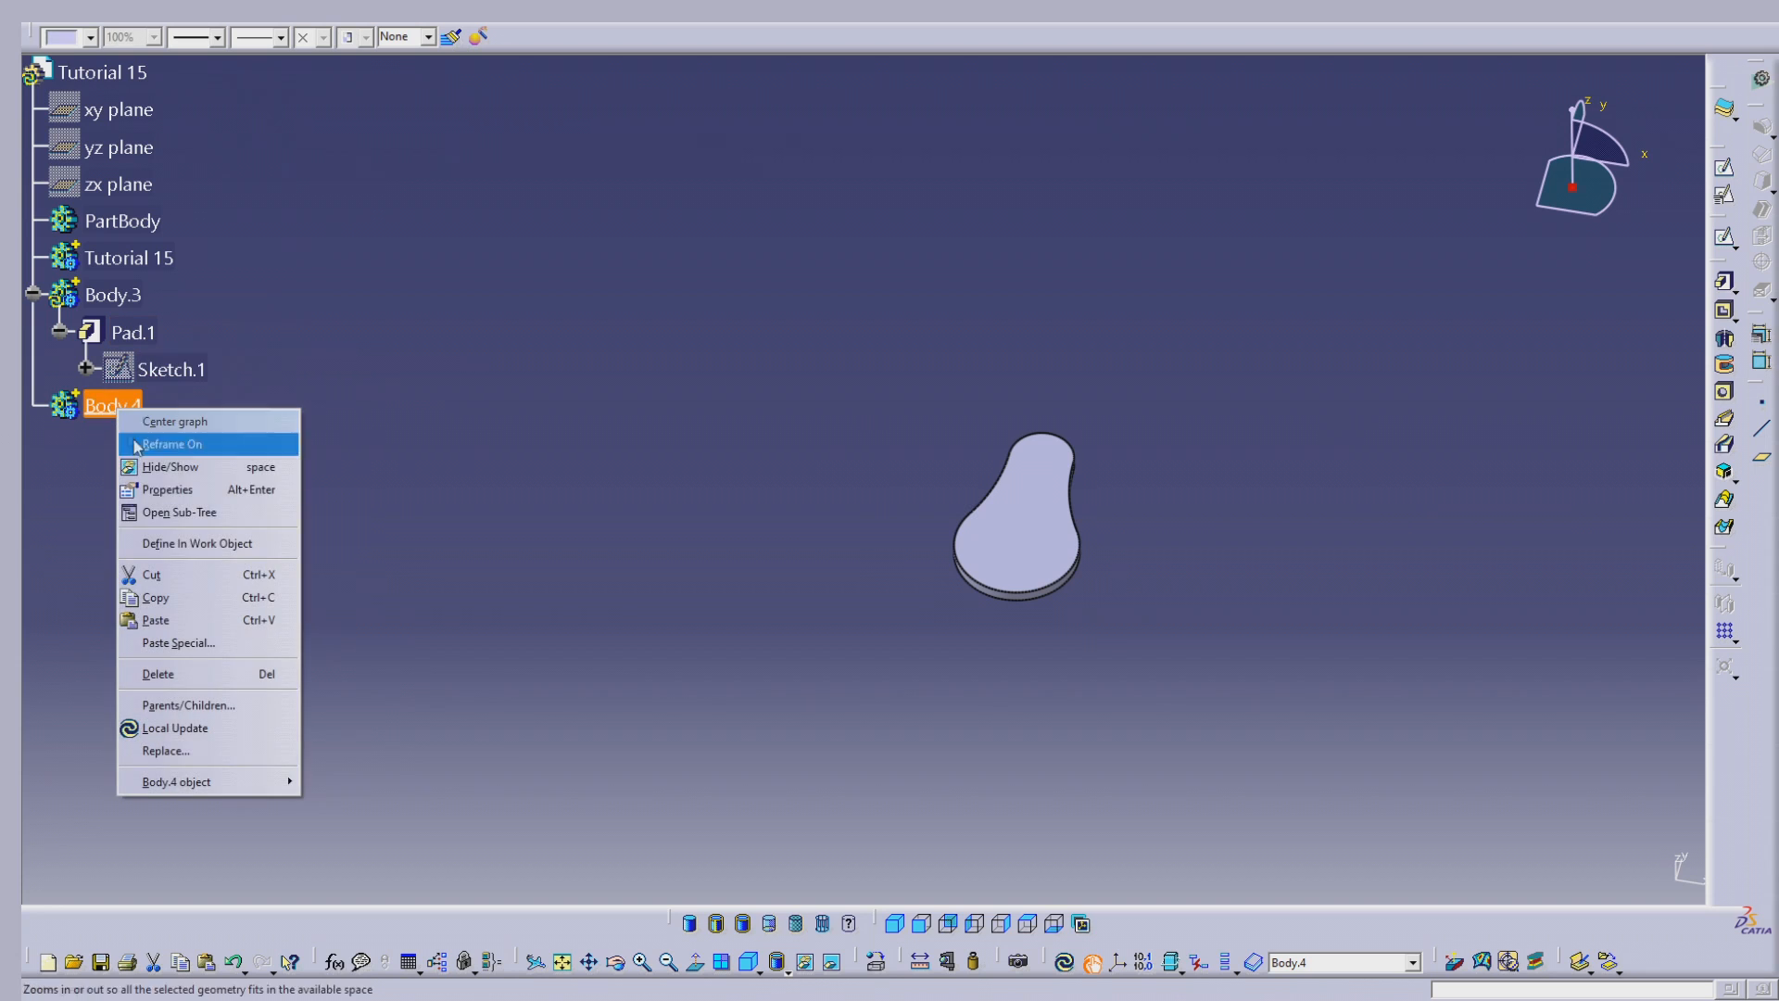
pyautogui.click(211, 620)
pyautogui.moveTo(1307, 683)
pyautogui.mouseDown(button='middle')
pyautogui.moveTo(1069, 738)
pyautogui.moveTo(1059, 556)
pyautogui.moveTo(964, 560)
pyautogui.moveTo(981, 679)
pyautogui.mouseUp(button='middle')
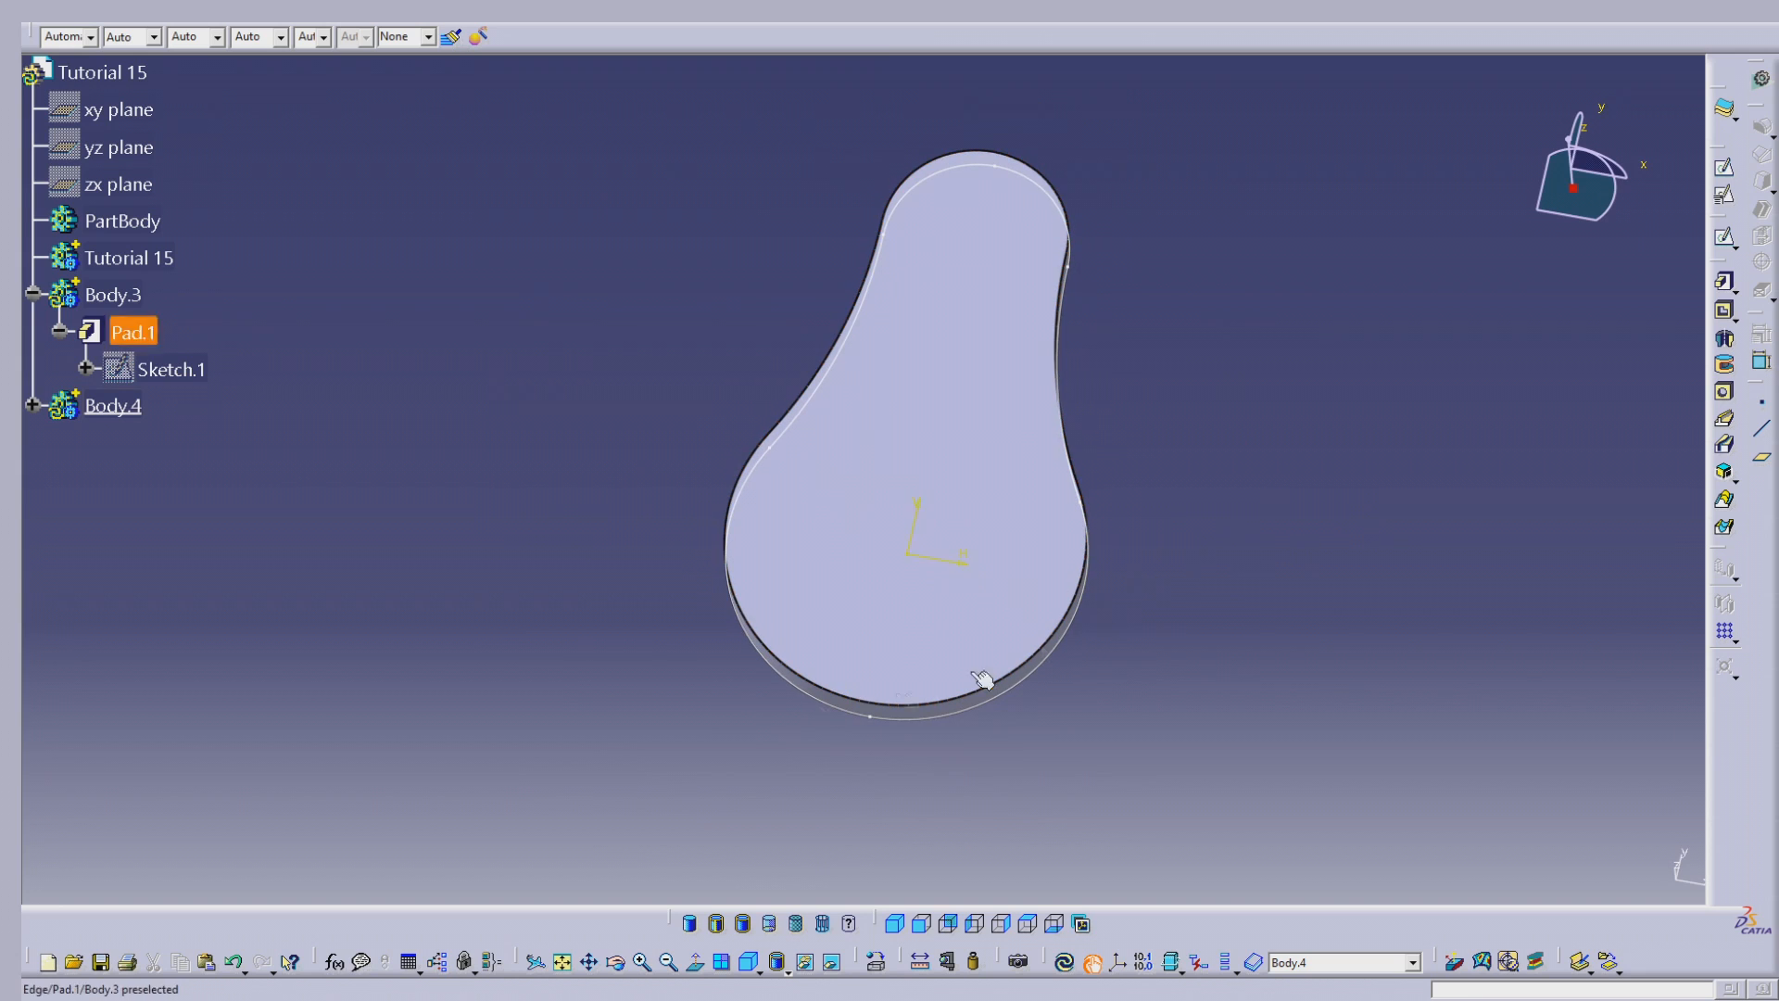
# - Edit the copied sketch in Body.4 and convert all arcs of its outline to construction geometry
pyautogui.click(113, 405)
pyautogui.doubleClick(145, 443)
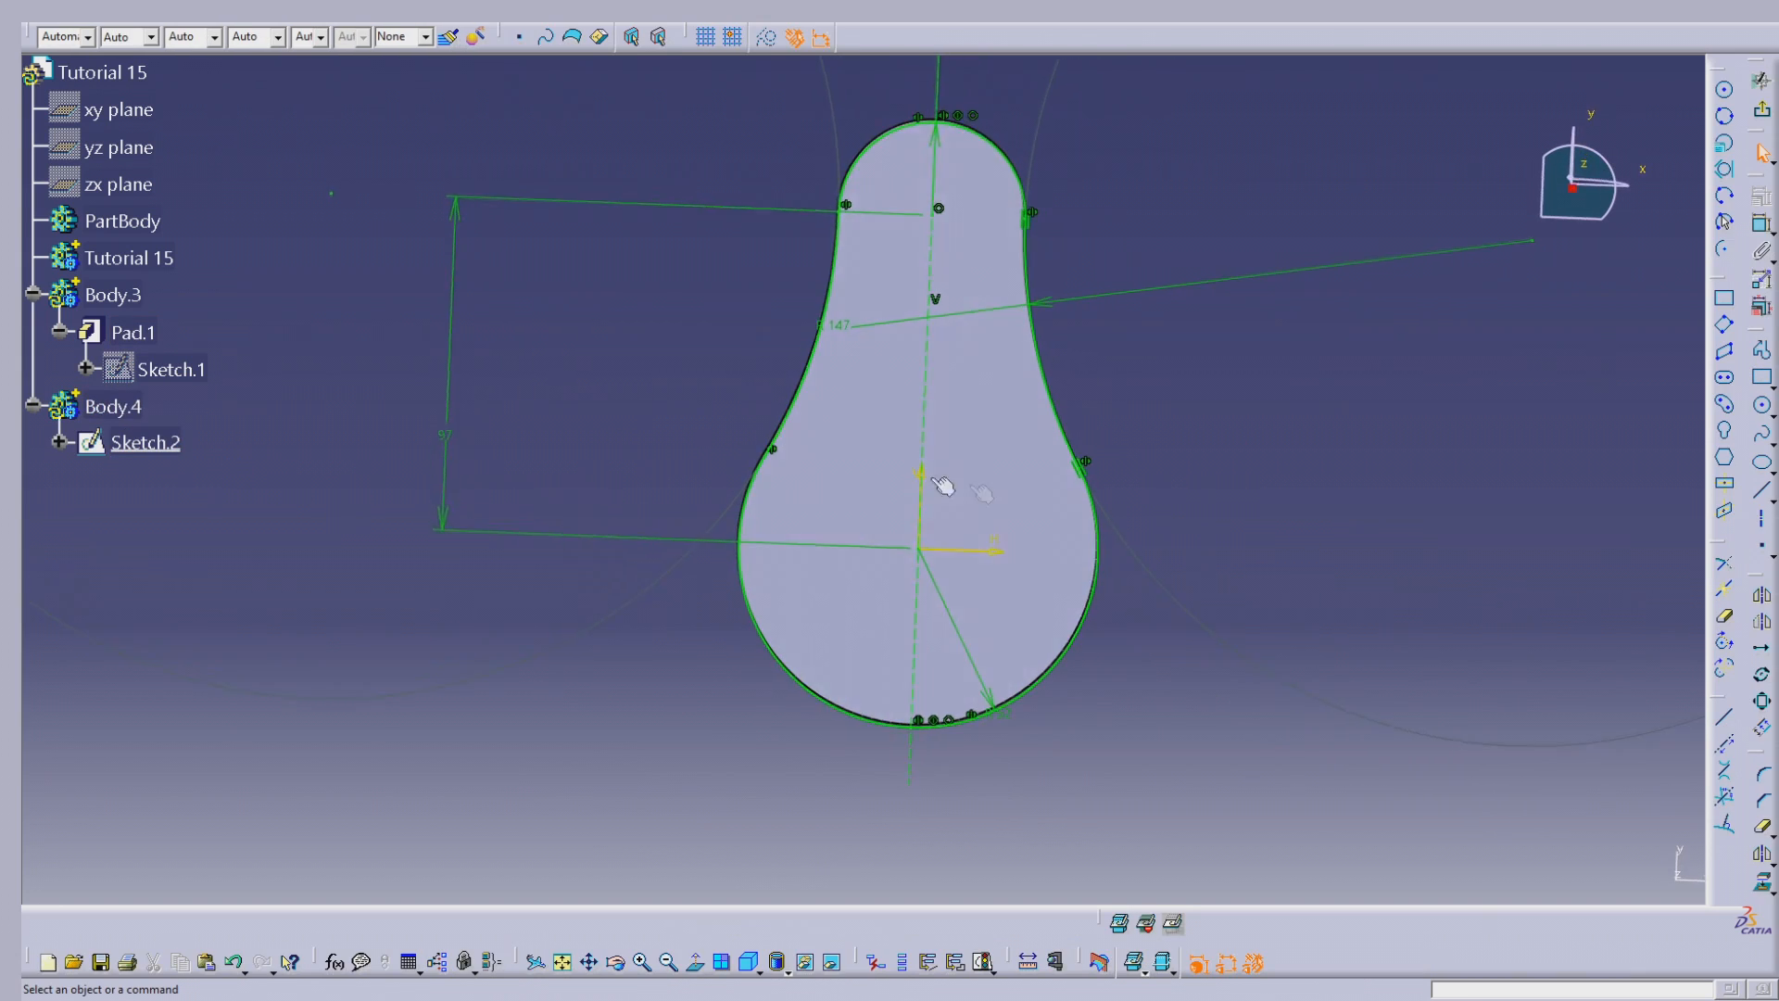
pyautogui.click(1150, 925)
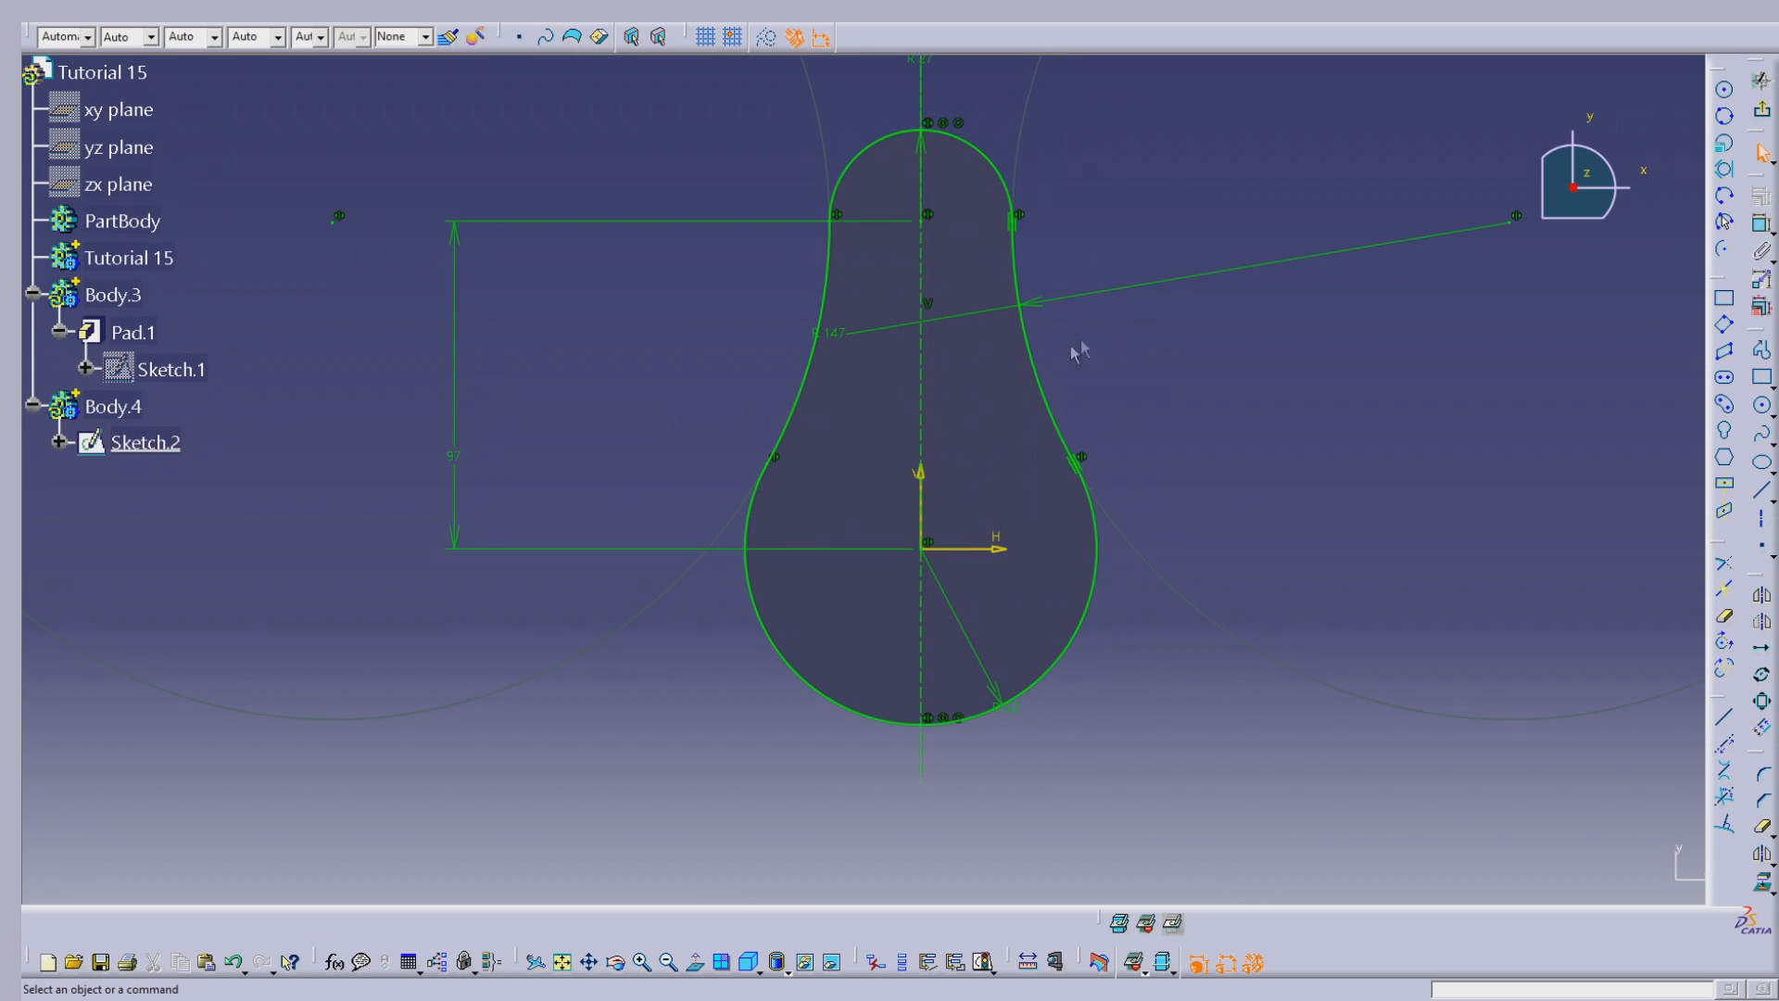
pyautogui.click(1033, 354)
pyautogui.keyDown('ctrl'); pyautogui.click(987, 154); pyautogui.keyUp('ctrl')
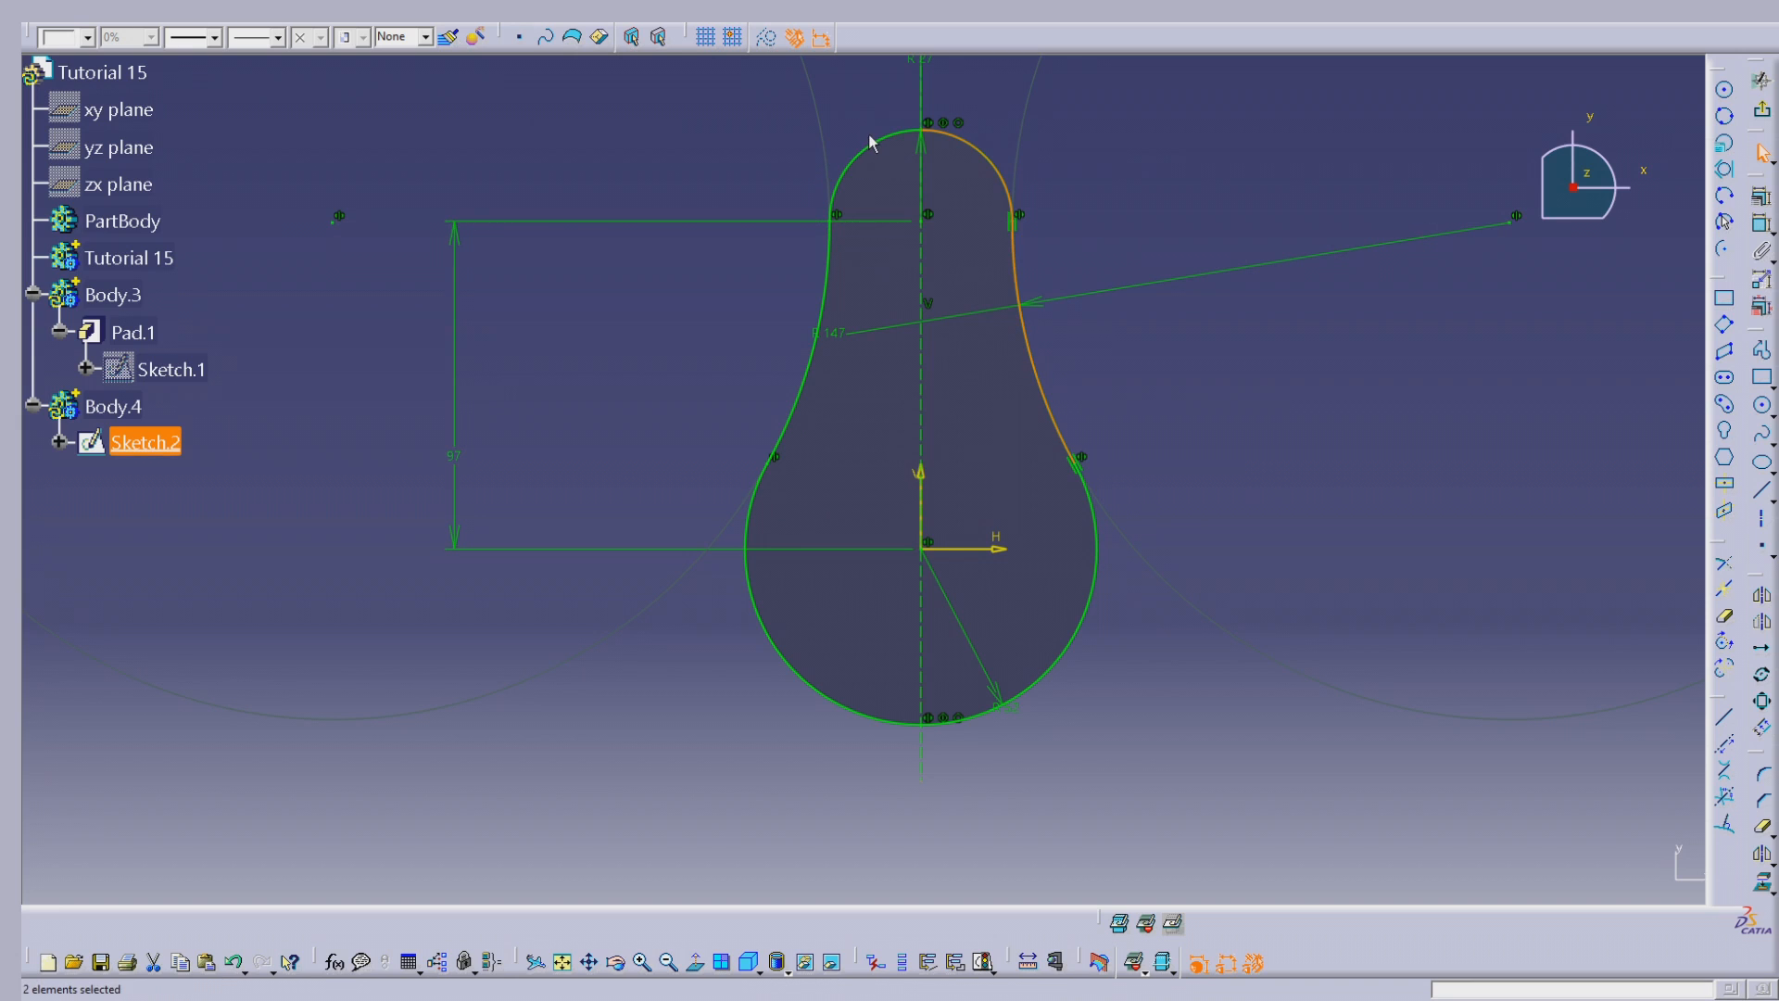
pyautogui.click(983, 215)
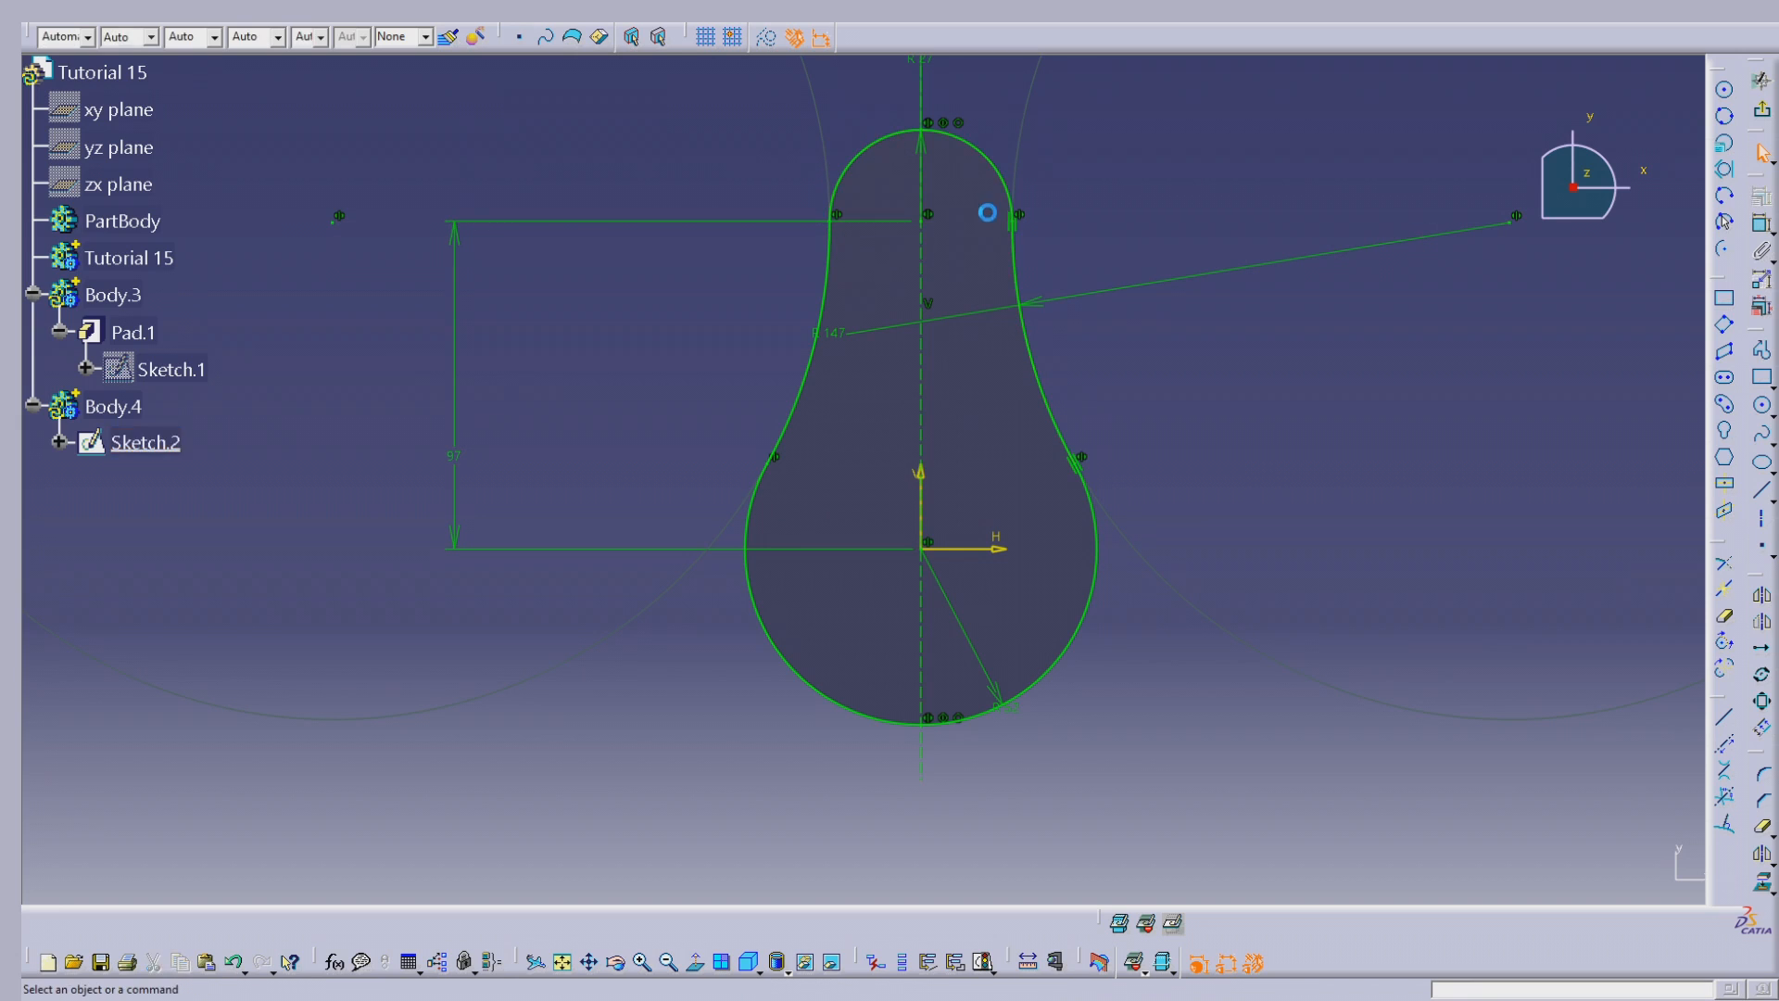
pyautogui.click(989, 159)
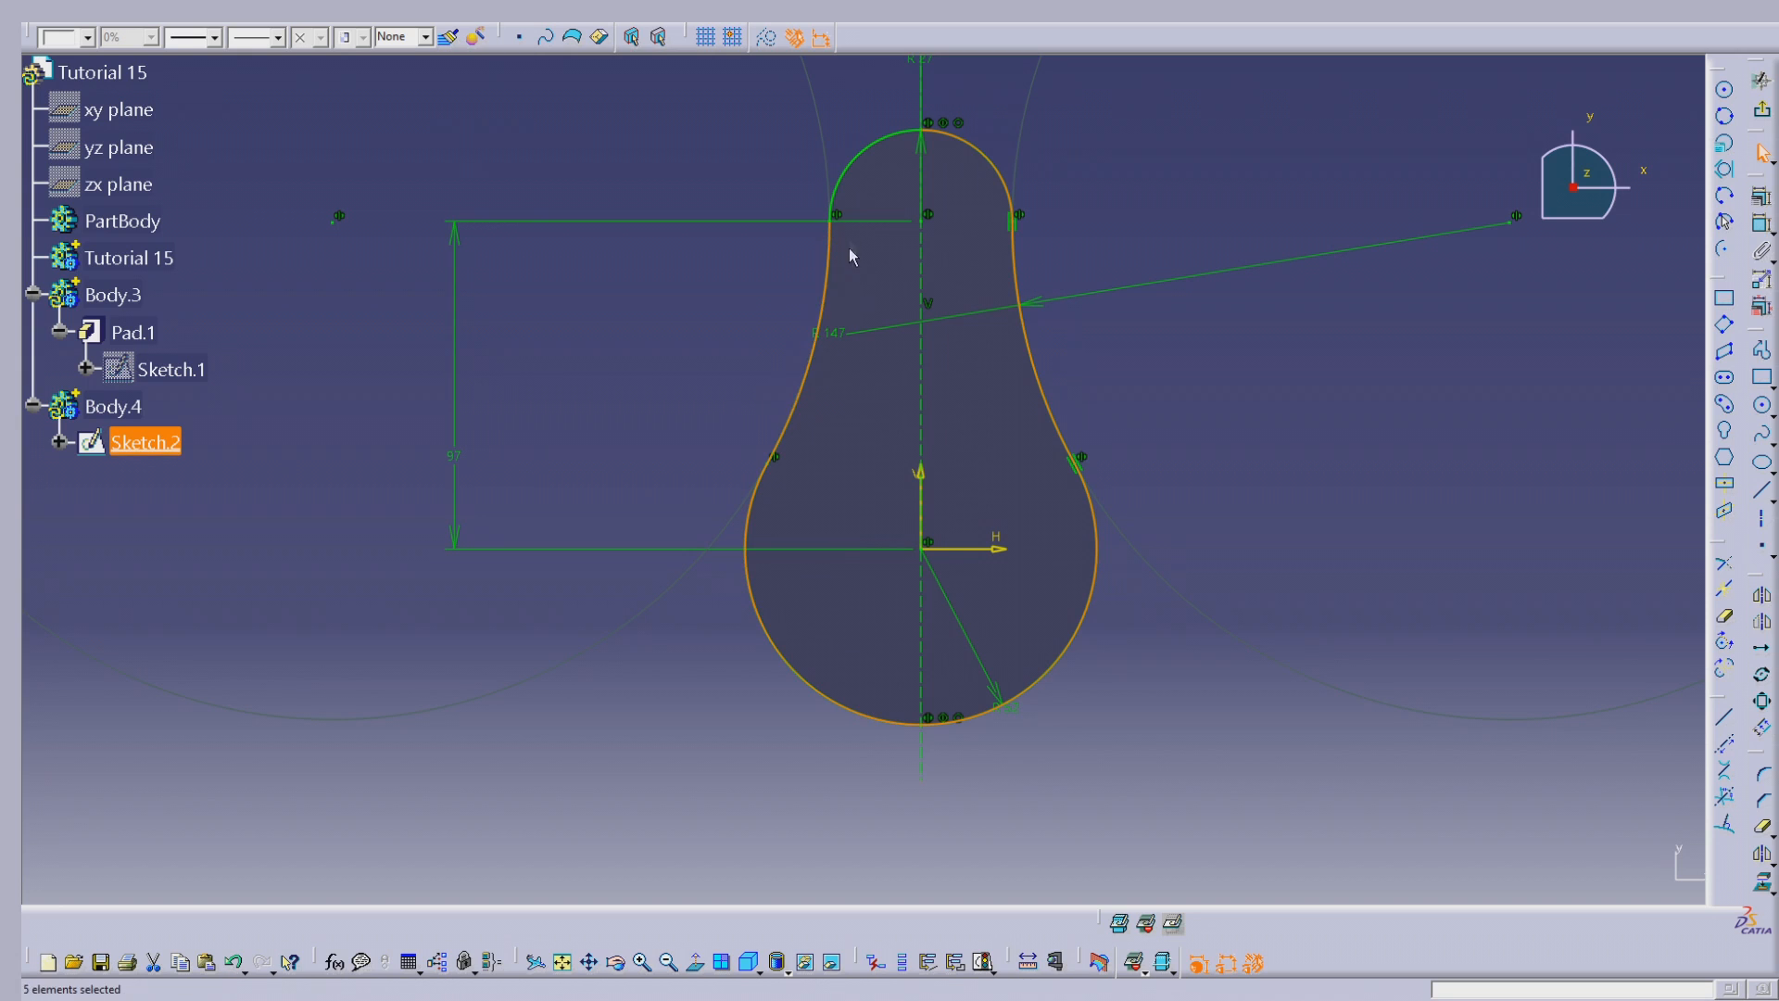
pyautogui.keyDown('ctrl'); pyautogui.click(845, 166); pyautogui.keyUp('ctrl')
pyautogui.click(766, 37)
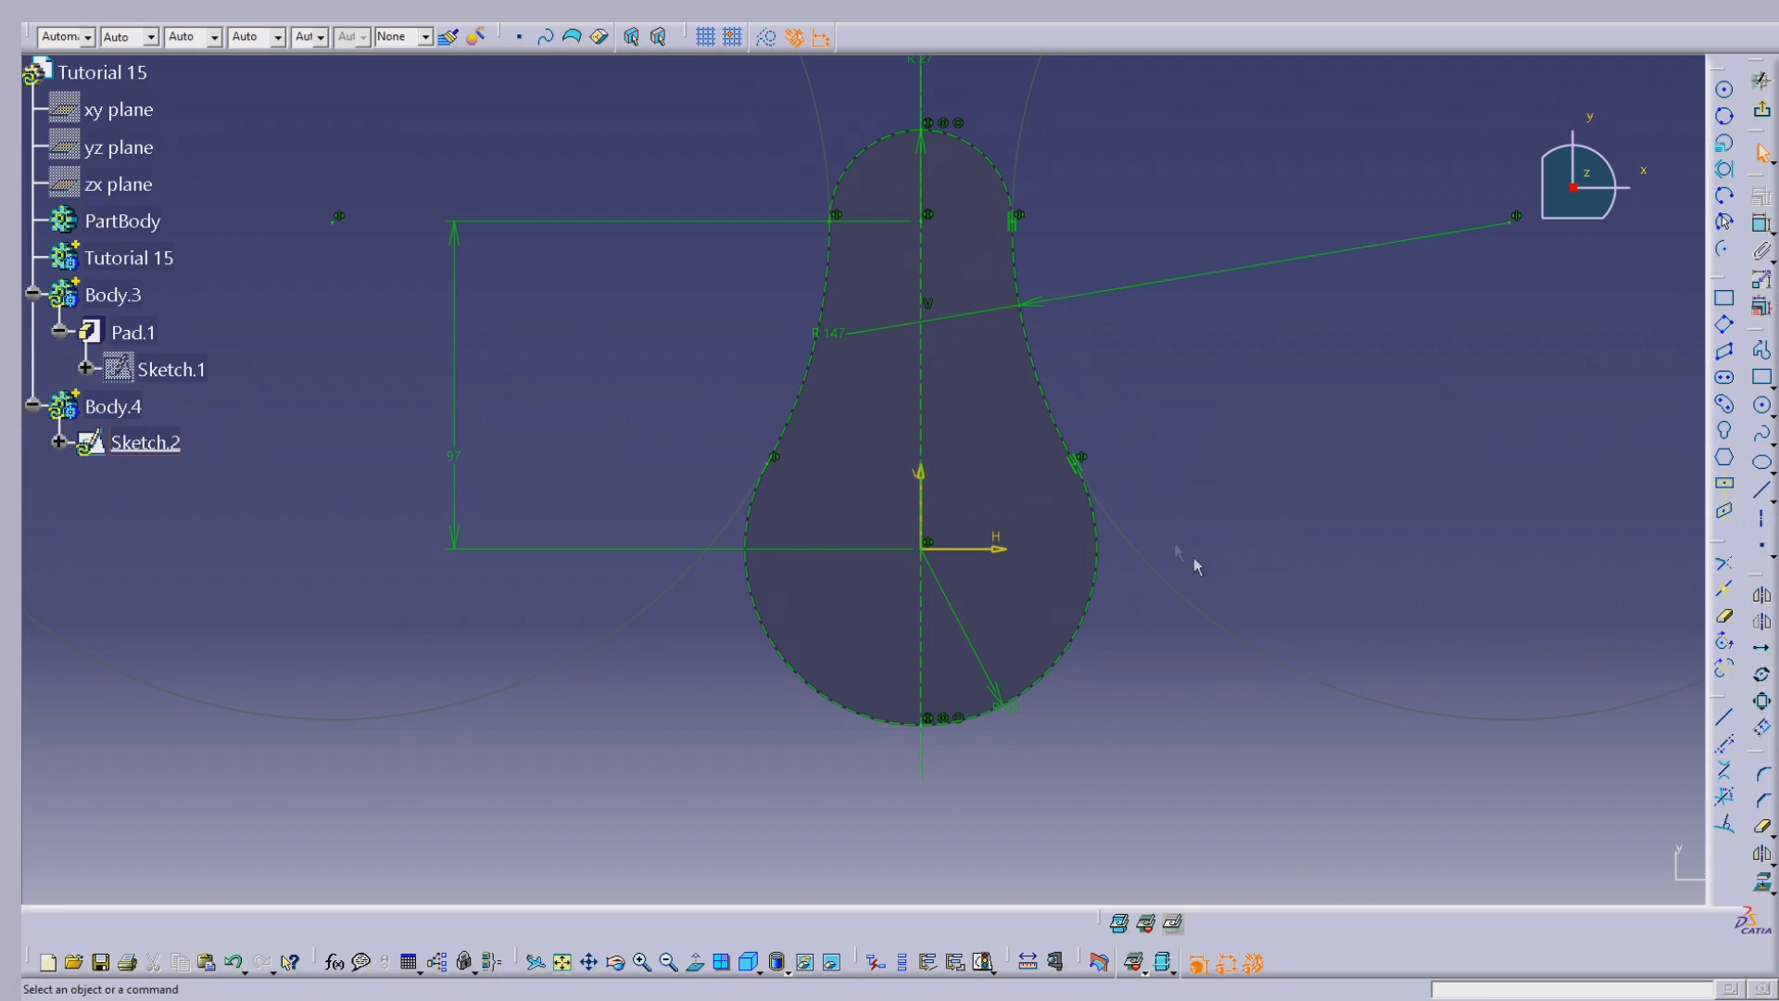
# - Draw a line from the origin diagonally down past the large lower arc on the positive H side and make it construction geometry
pyautogui.click(1758, 407)
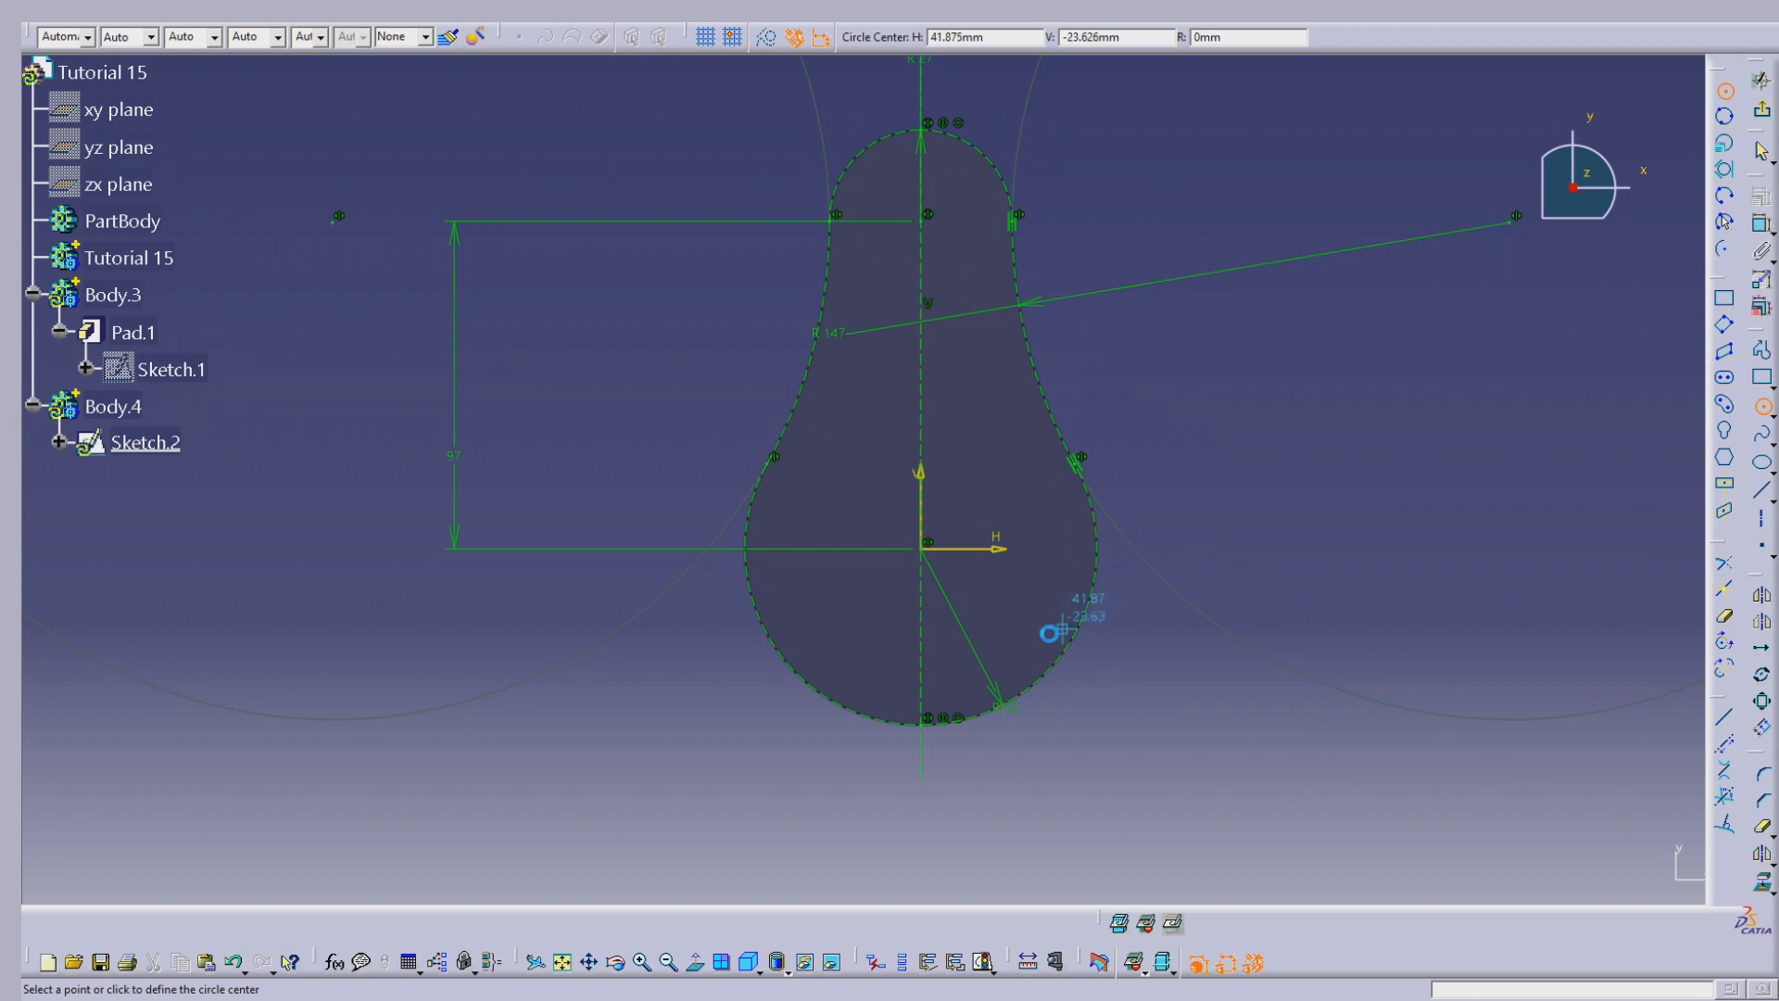
pyautogui.press('Escape')
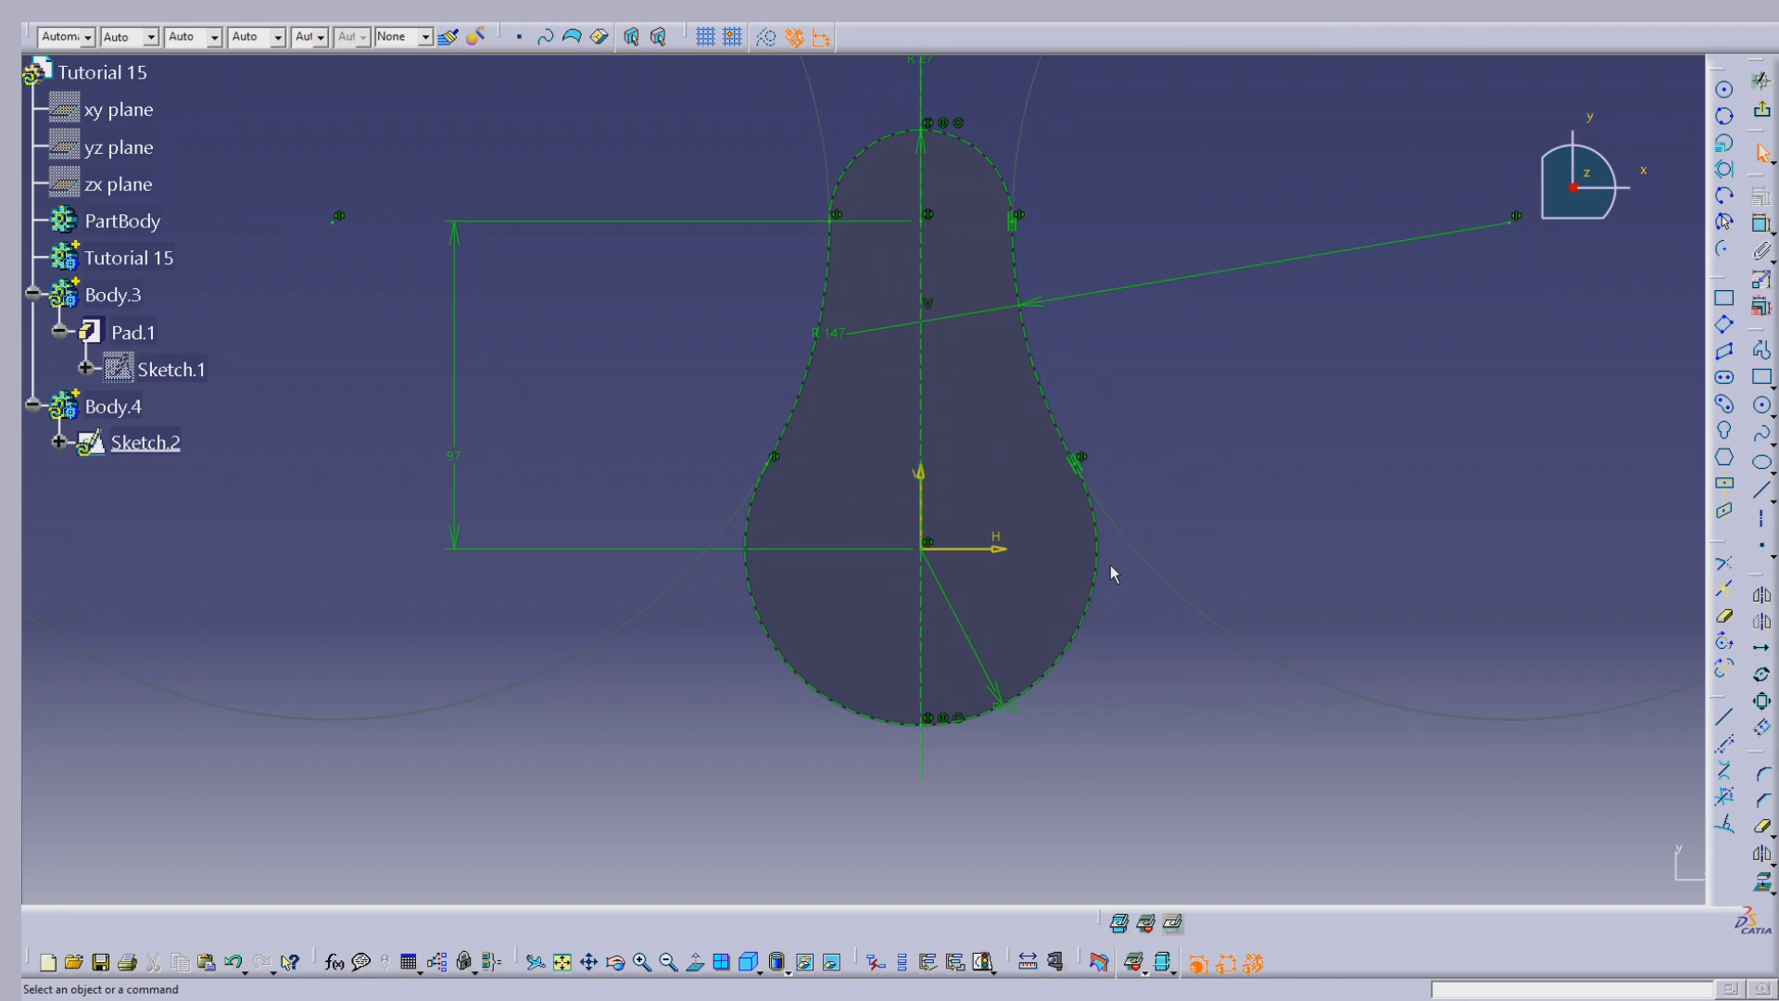
pyautogui.click(1761, 491)
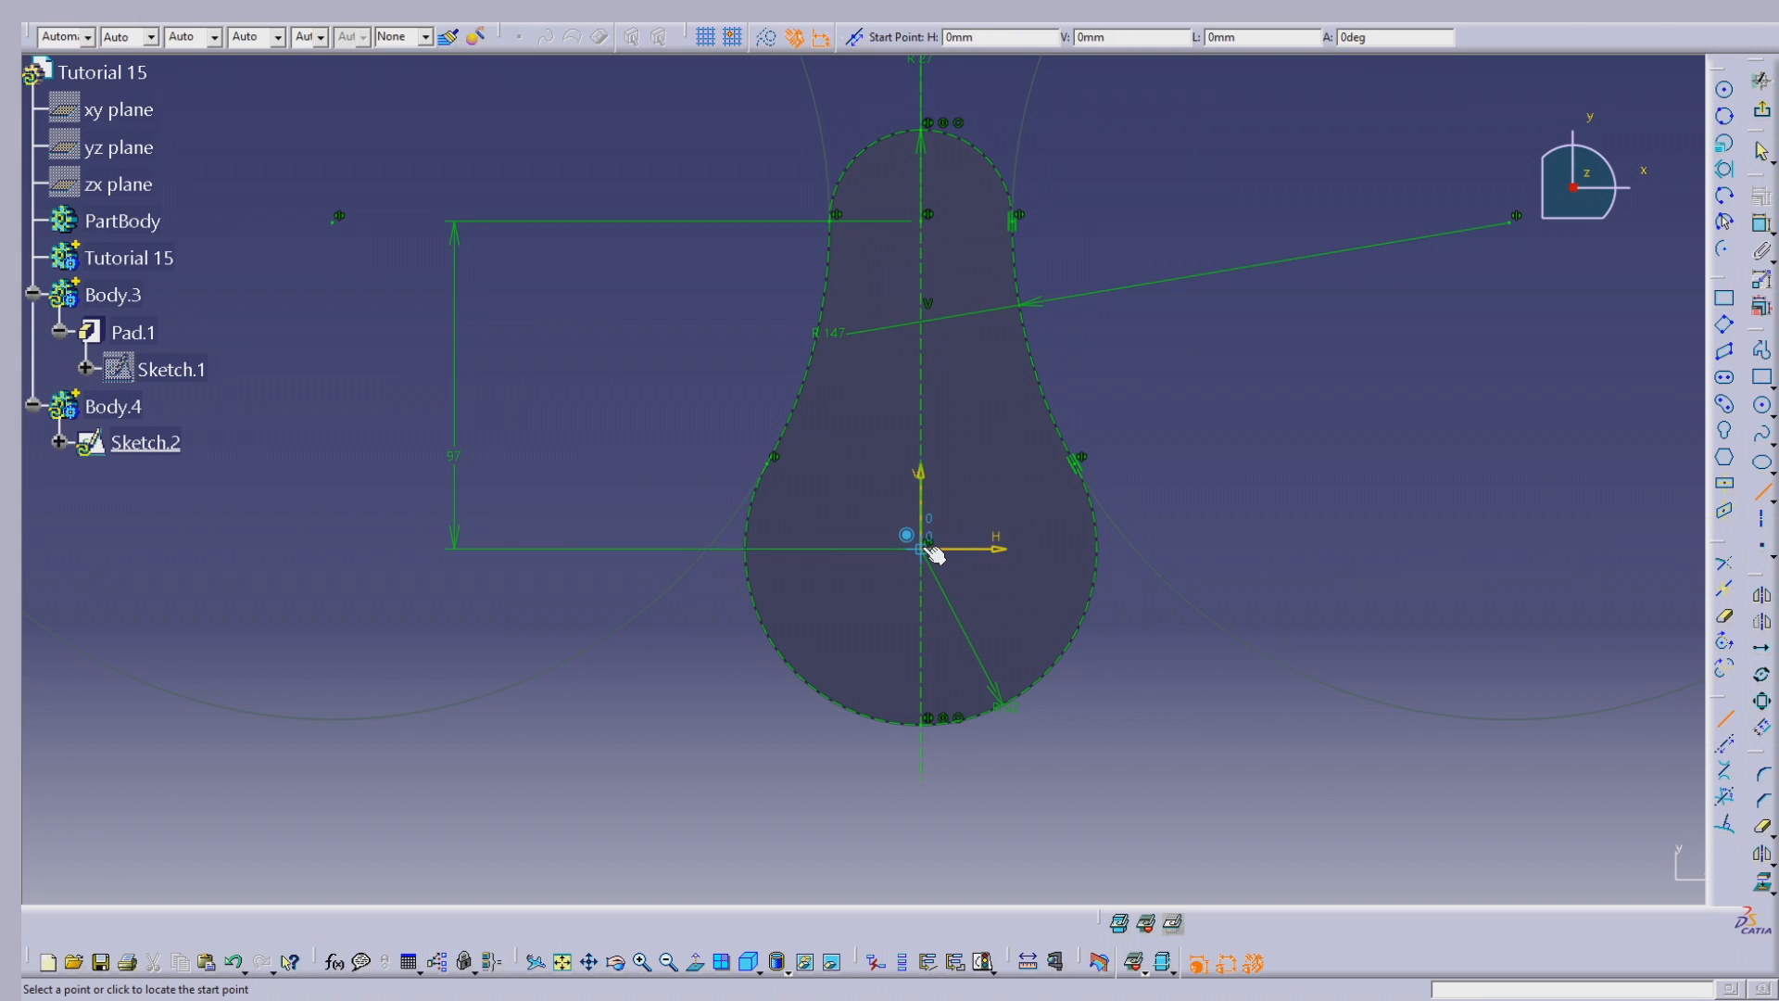
pyautogui.click(1128, 757)
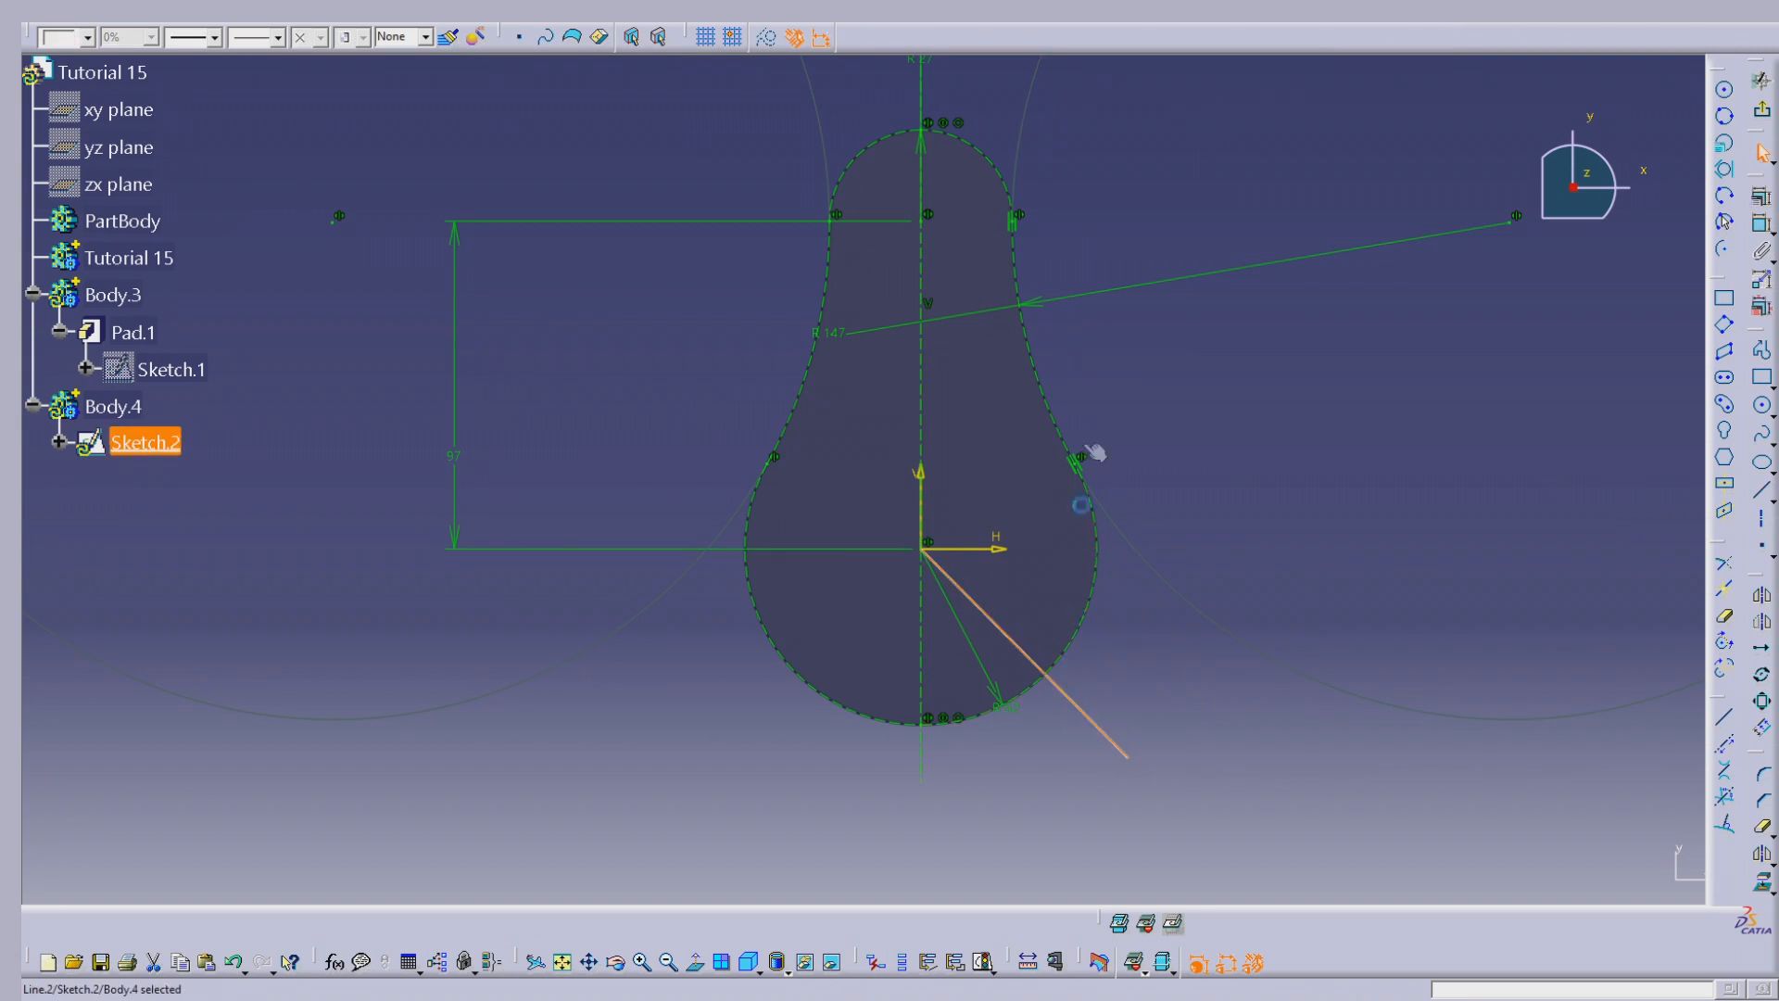
pyautogui.click(765, 37)
pyautogui.click(1131, 202)
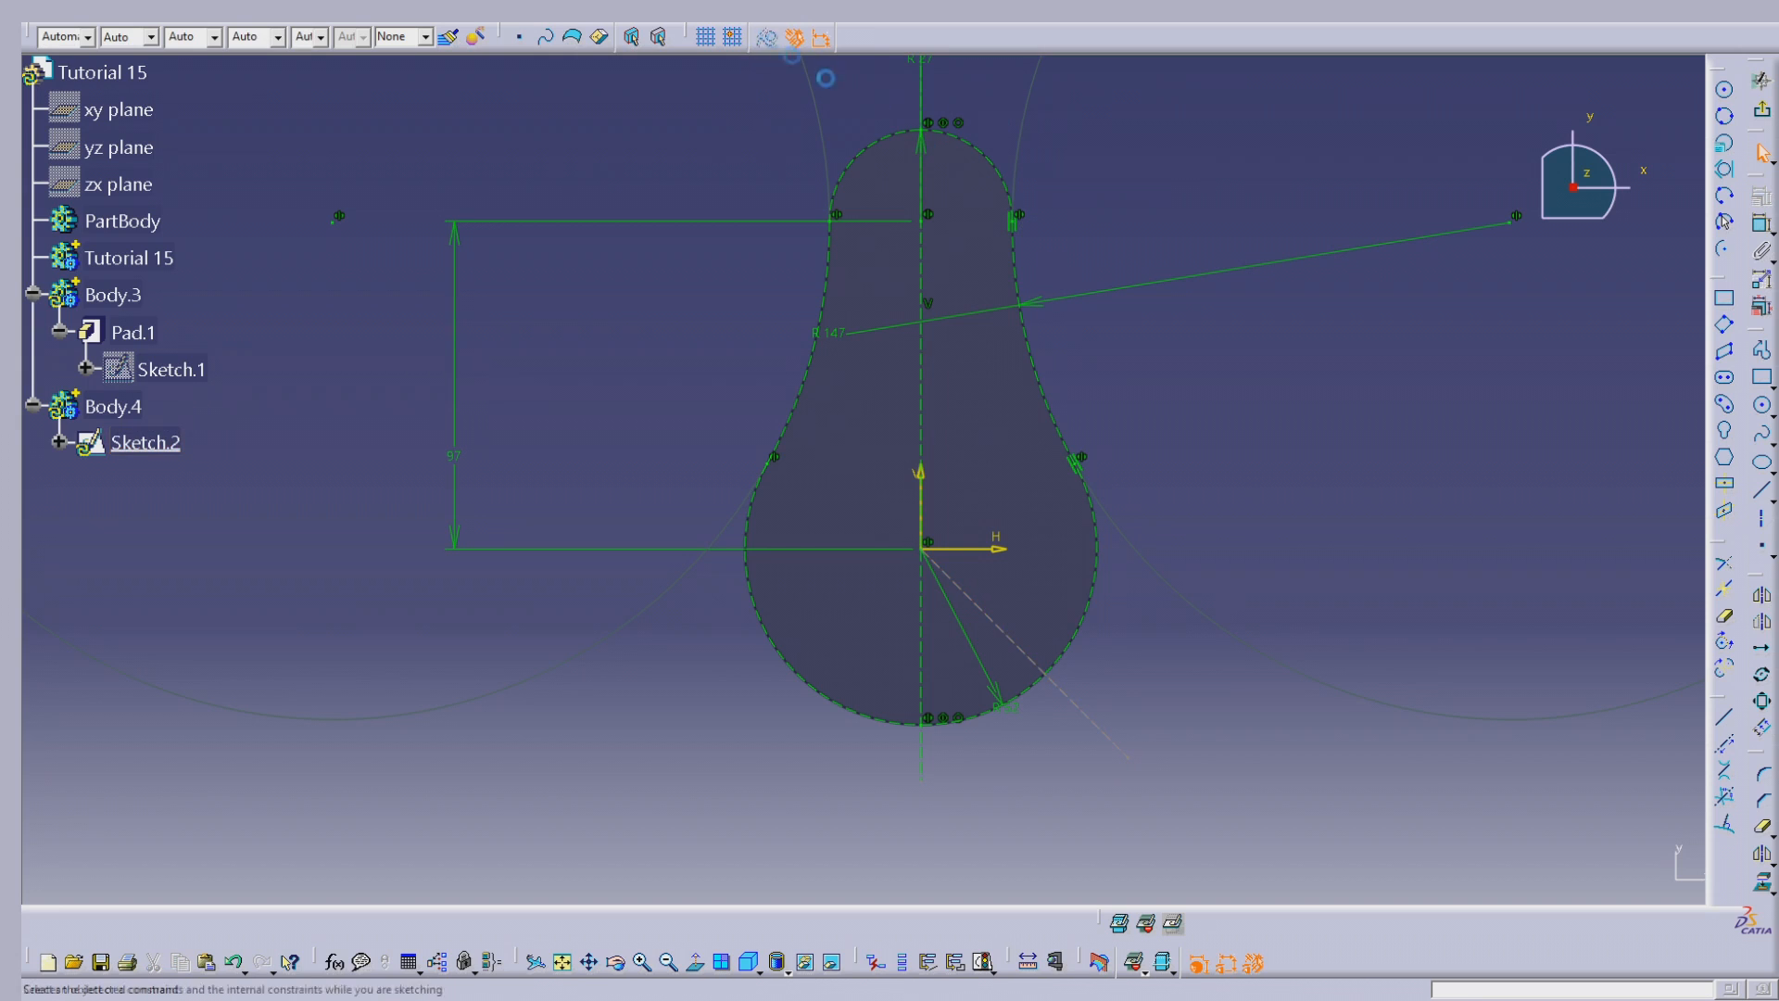
# - Dimension the angle between the diagonal construction line and the horizontal axis and set it to 45 degrees
pyautogui.click(1761, 223)
pyautogui.click(1084, 712)
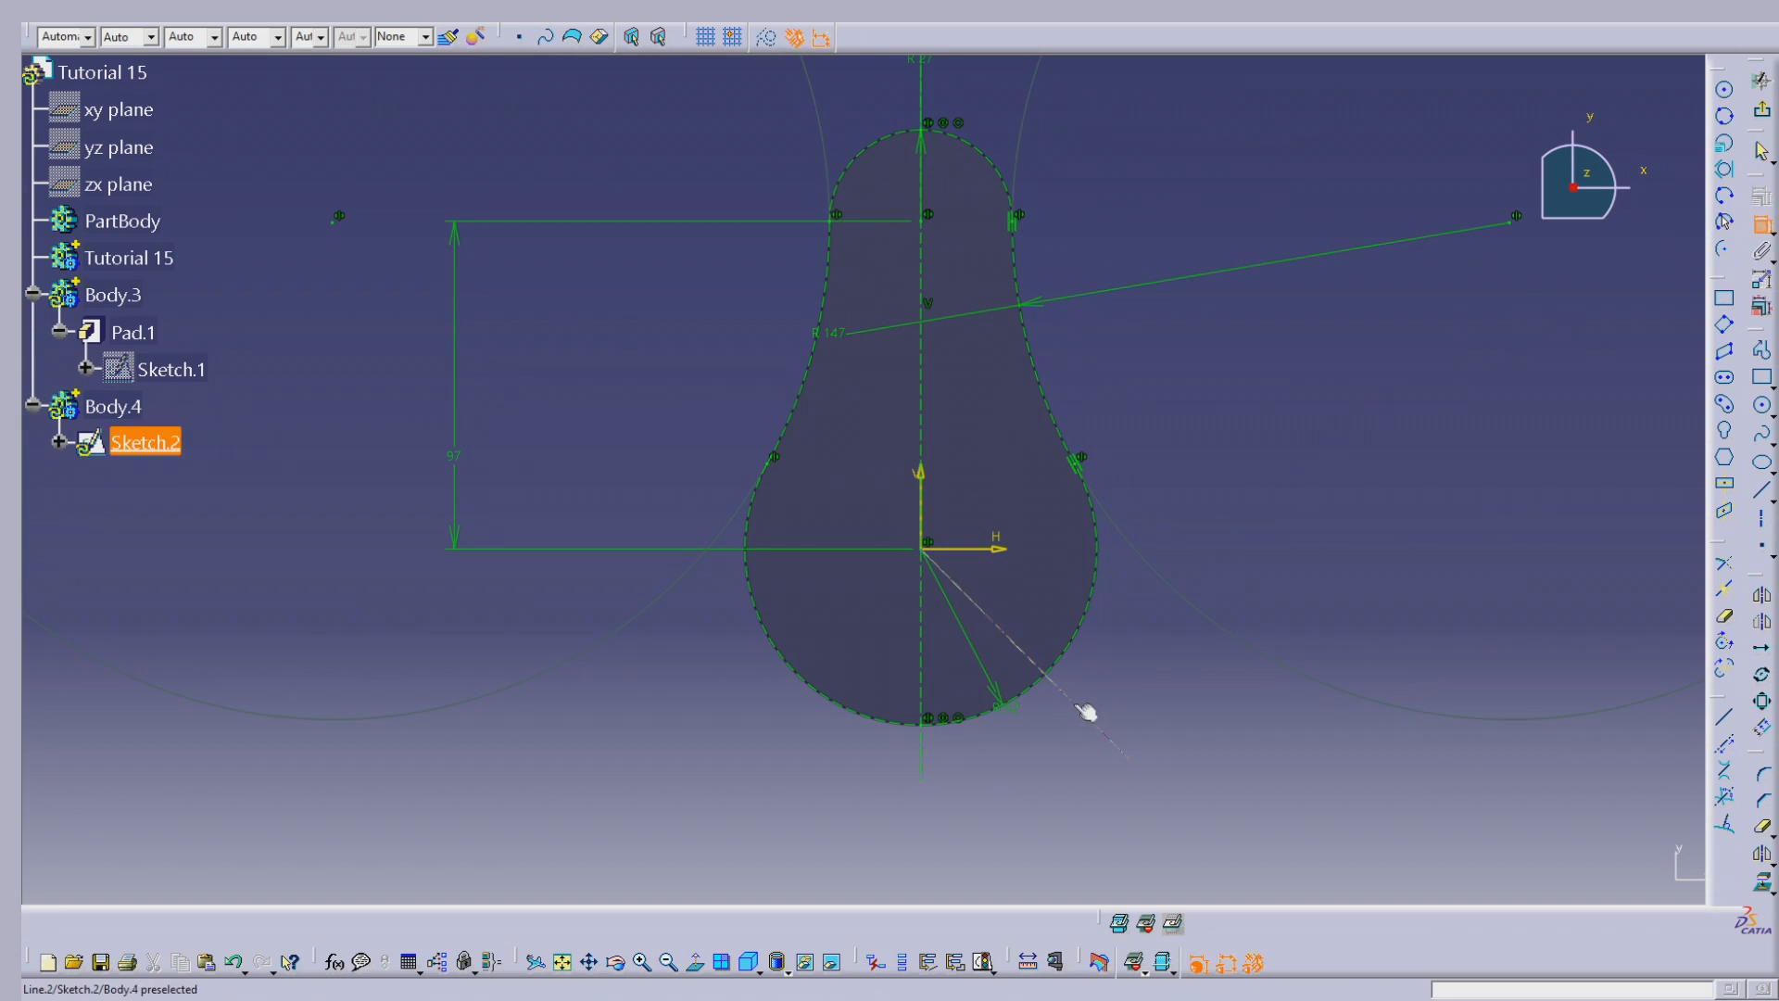
pyautogui.click(989, 546)
pyautogui.click(1149, 669)
pyautogui.doubleClick(1157, 672)
pyautogui.write('45')
pyautogui.press('Return')
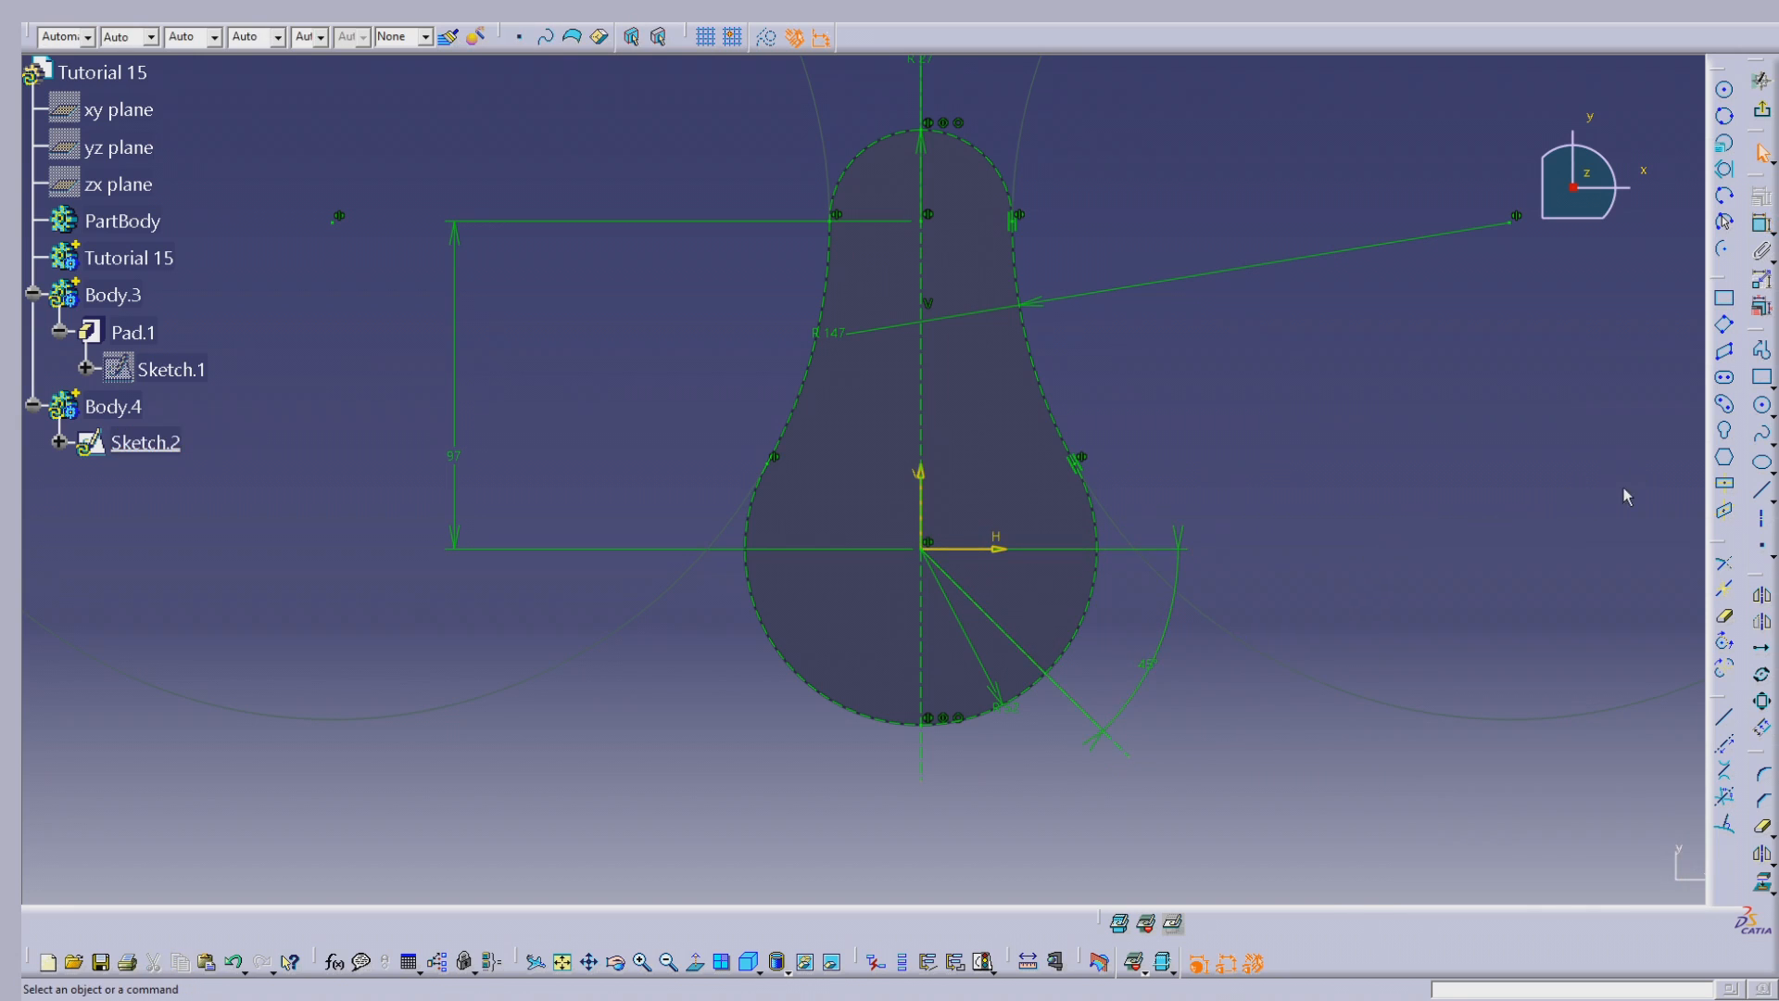
# - Draw circles of about 7 mm radius on the horizontal axis, 4.8 mm on the diagonal line and 11 mm on the lower vertical axis
pyautogui.click(1762, 405)
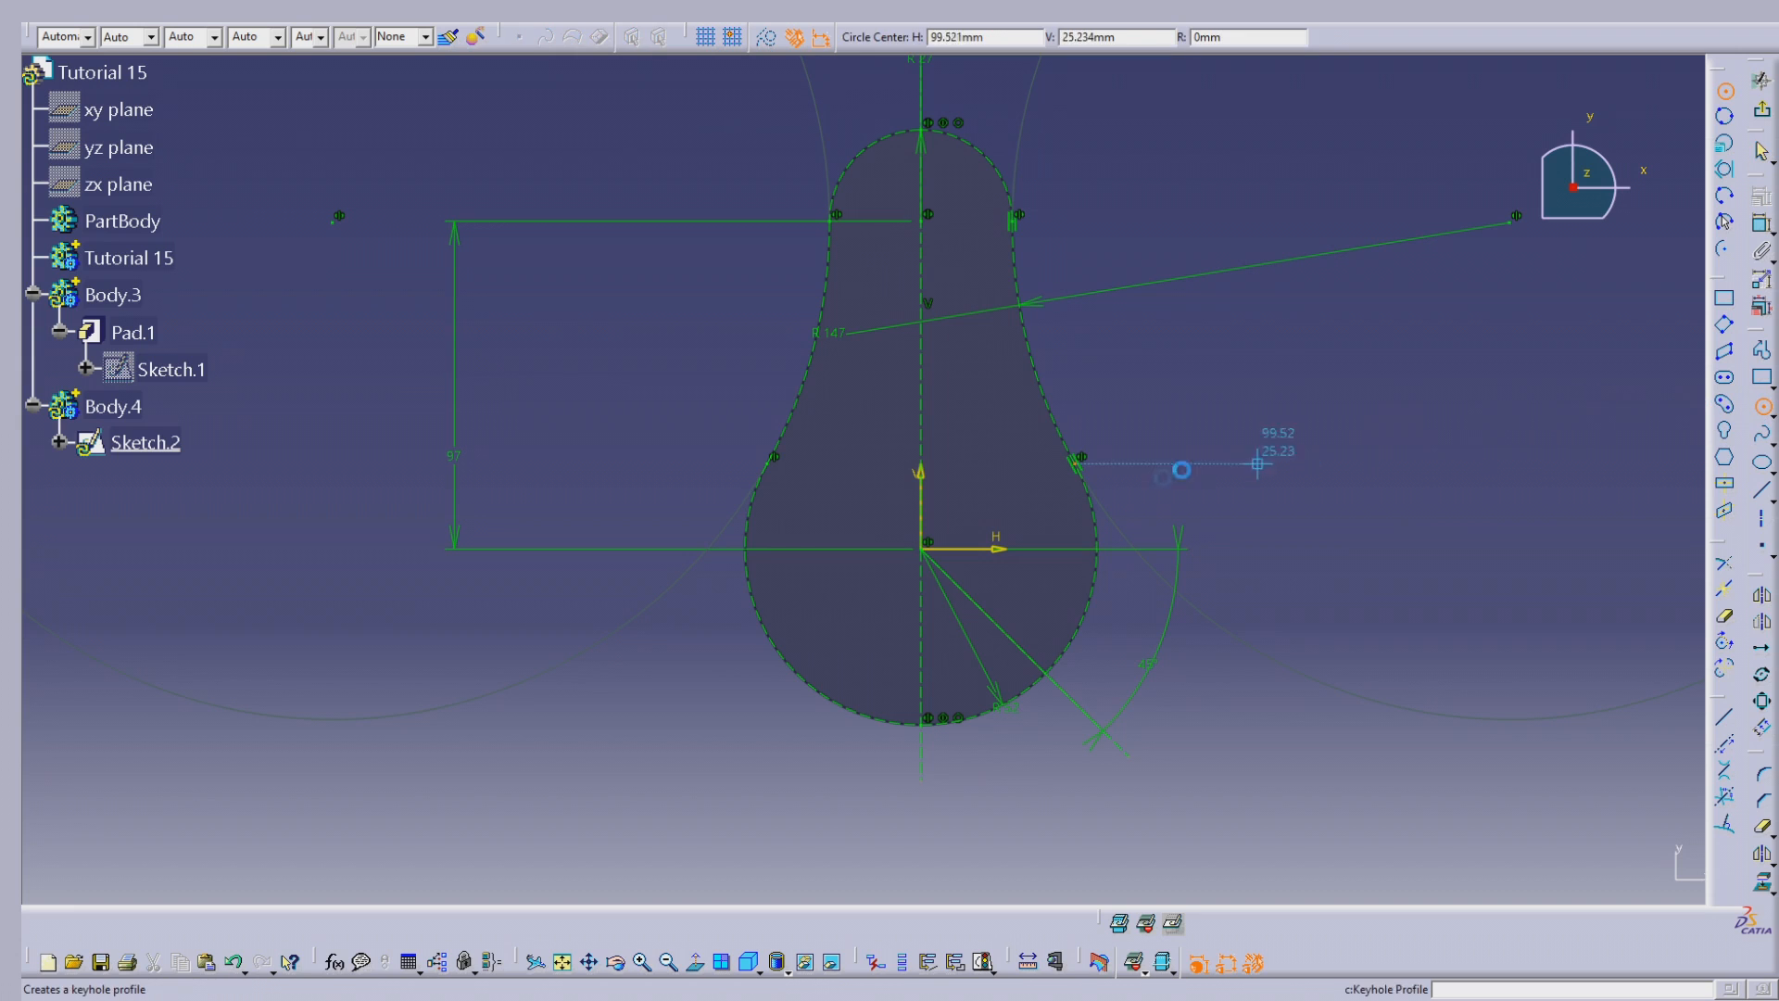
pyautogui.click(1054, 549)
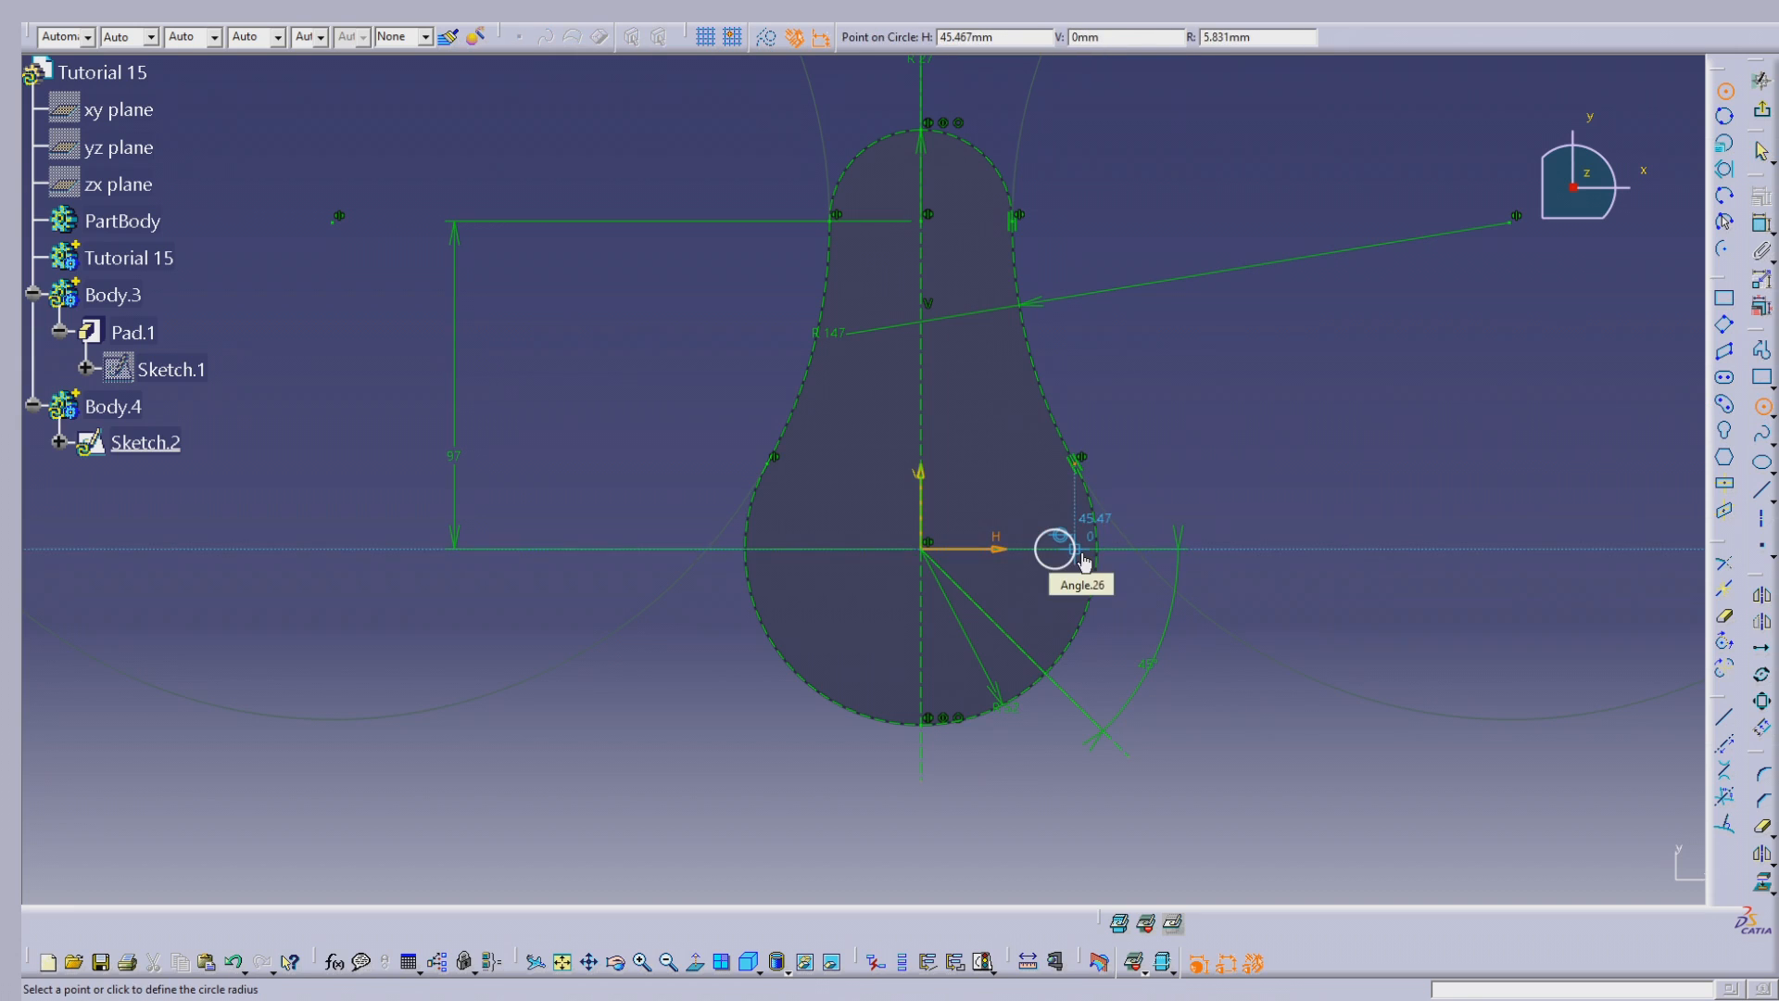
pyautogui.click(1077, 559)
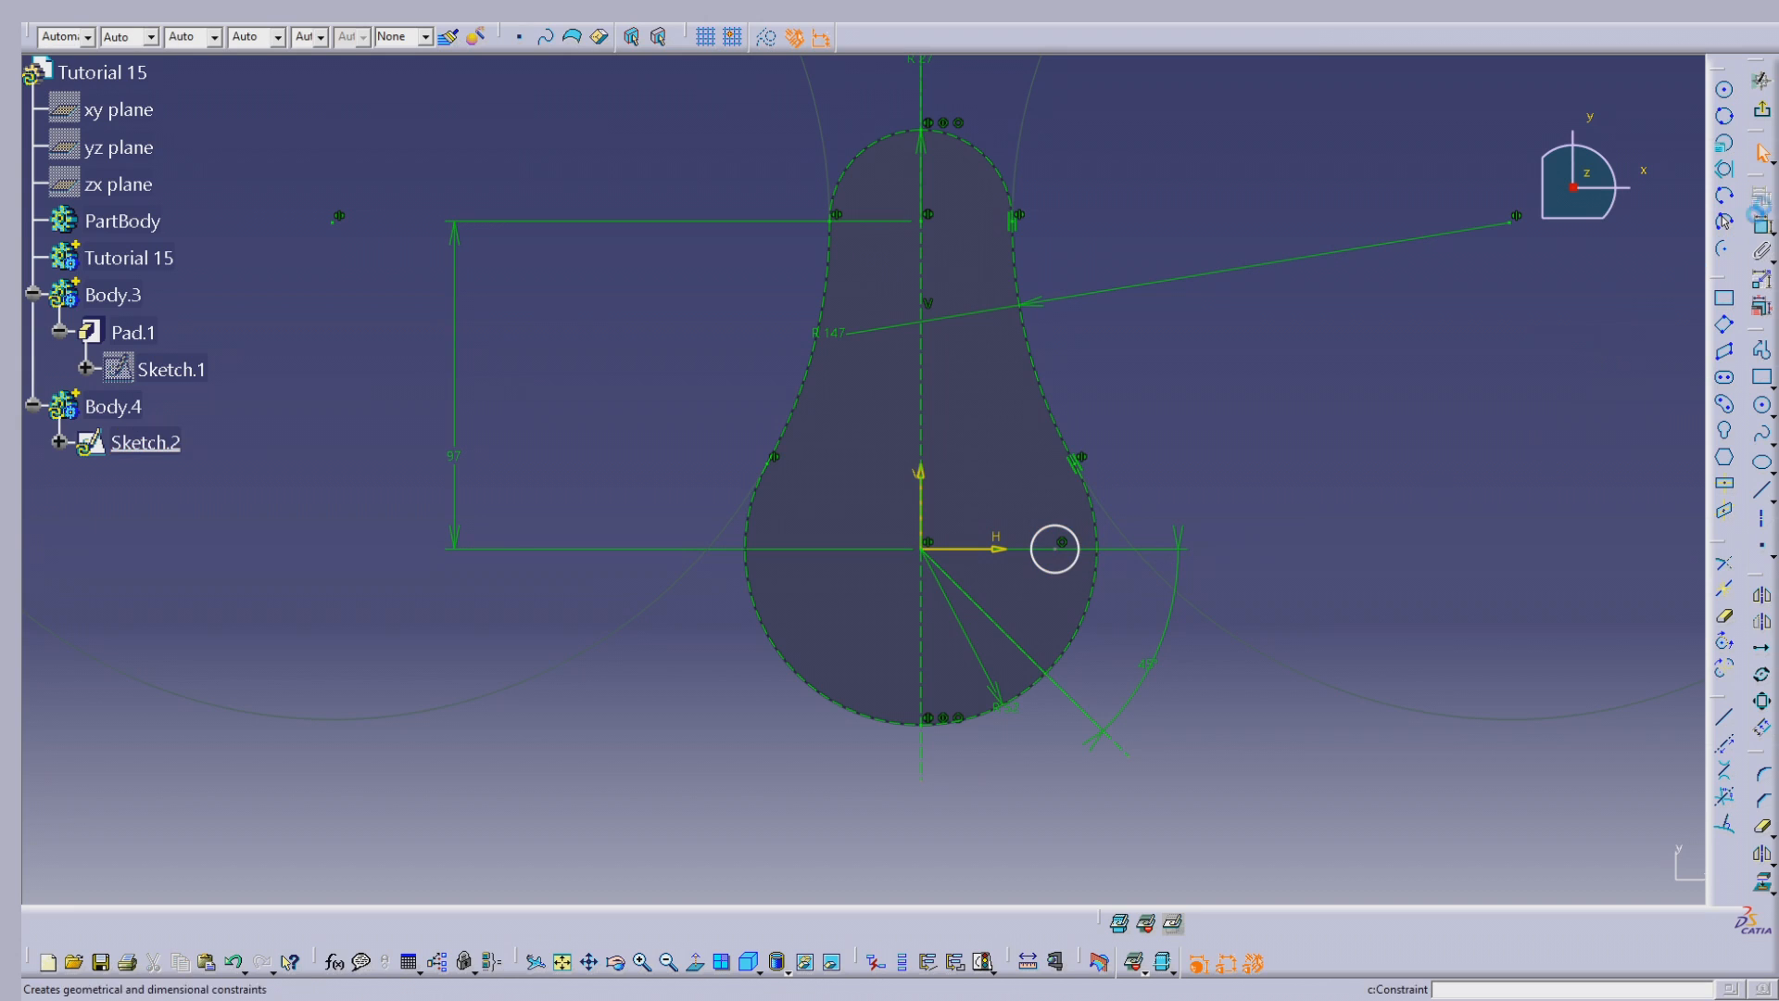
pyautogui.click(1762, 405)
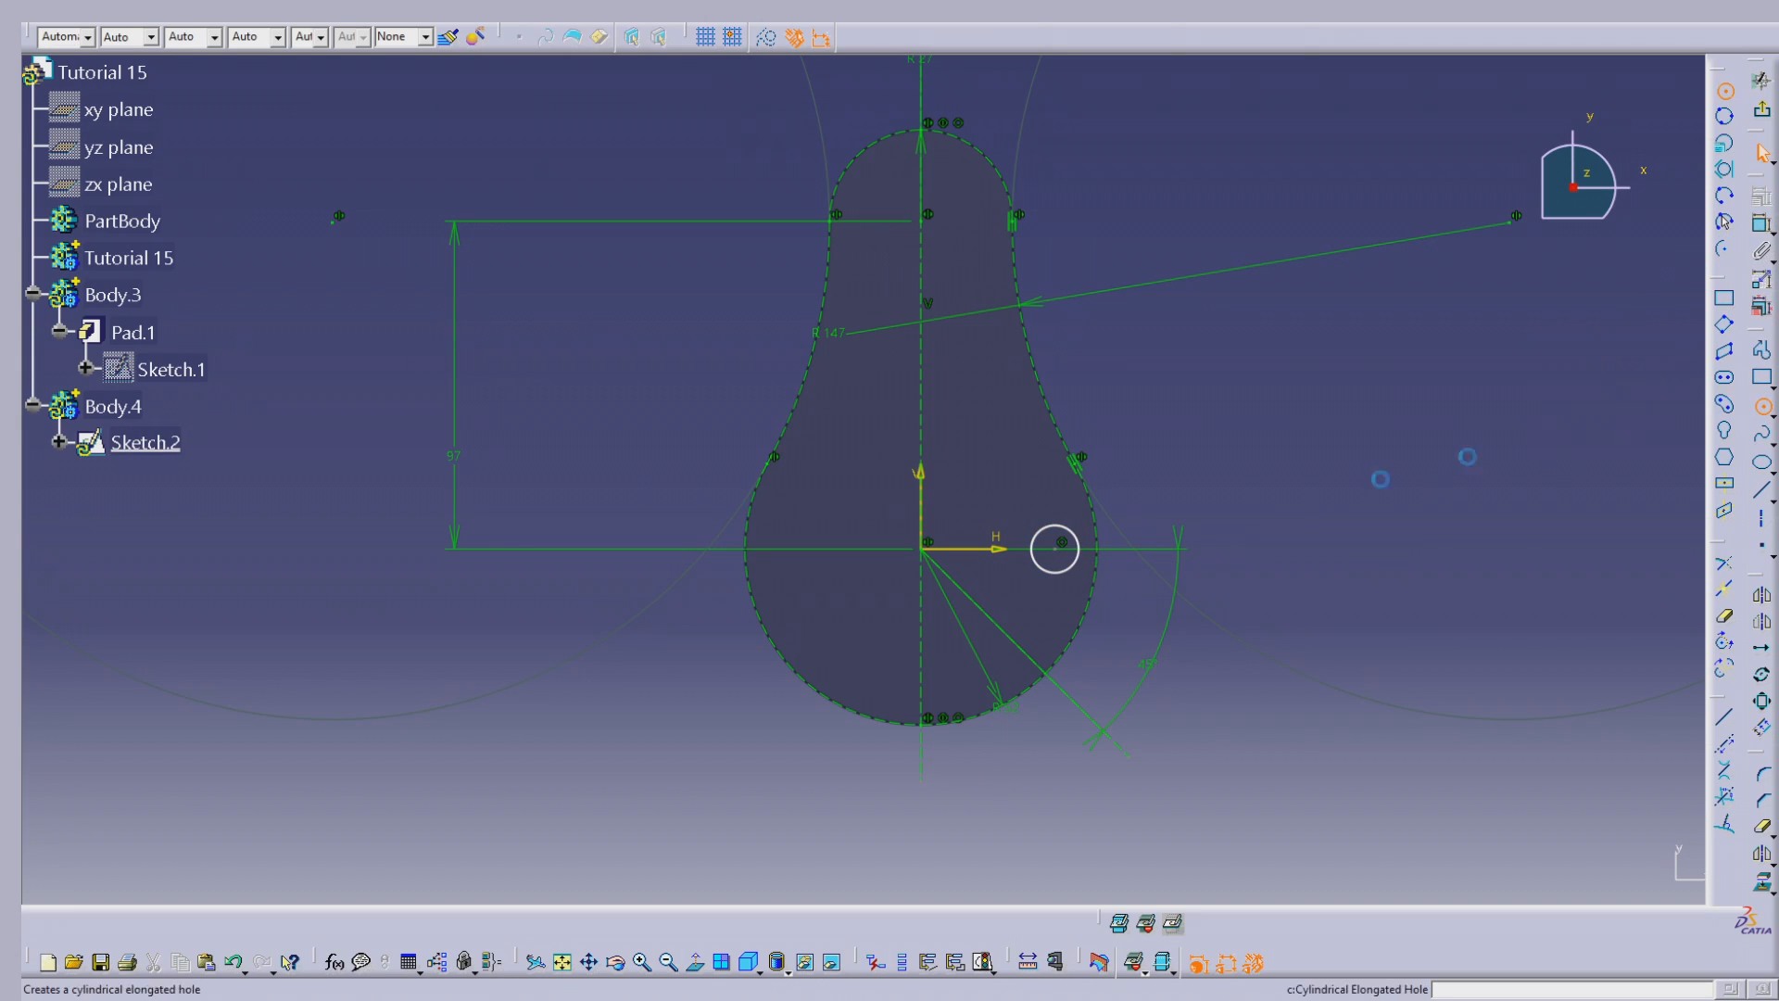
pyautogui.click(1020, 649)
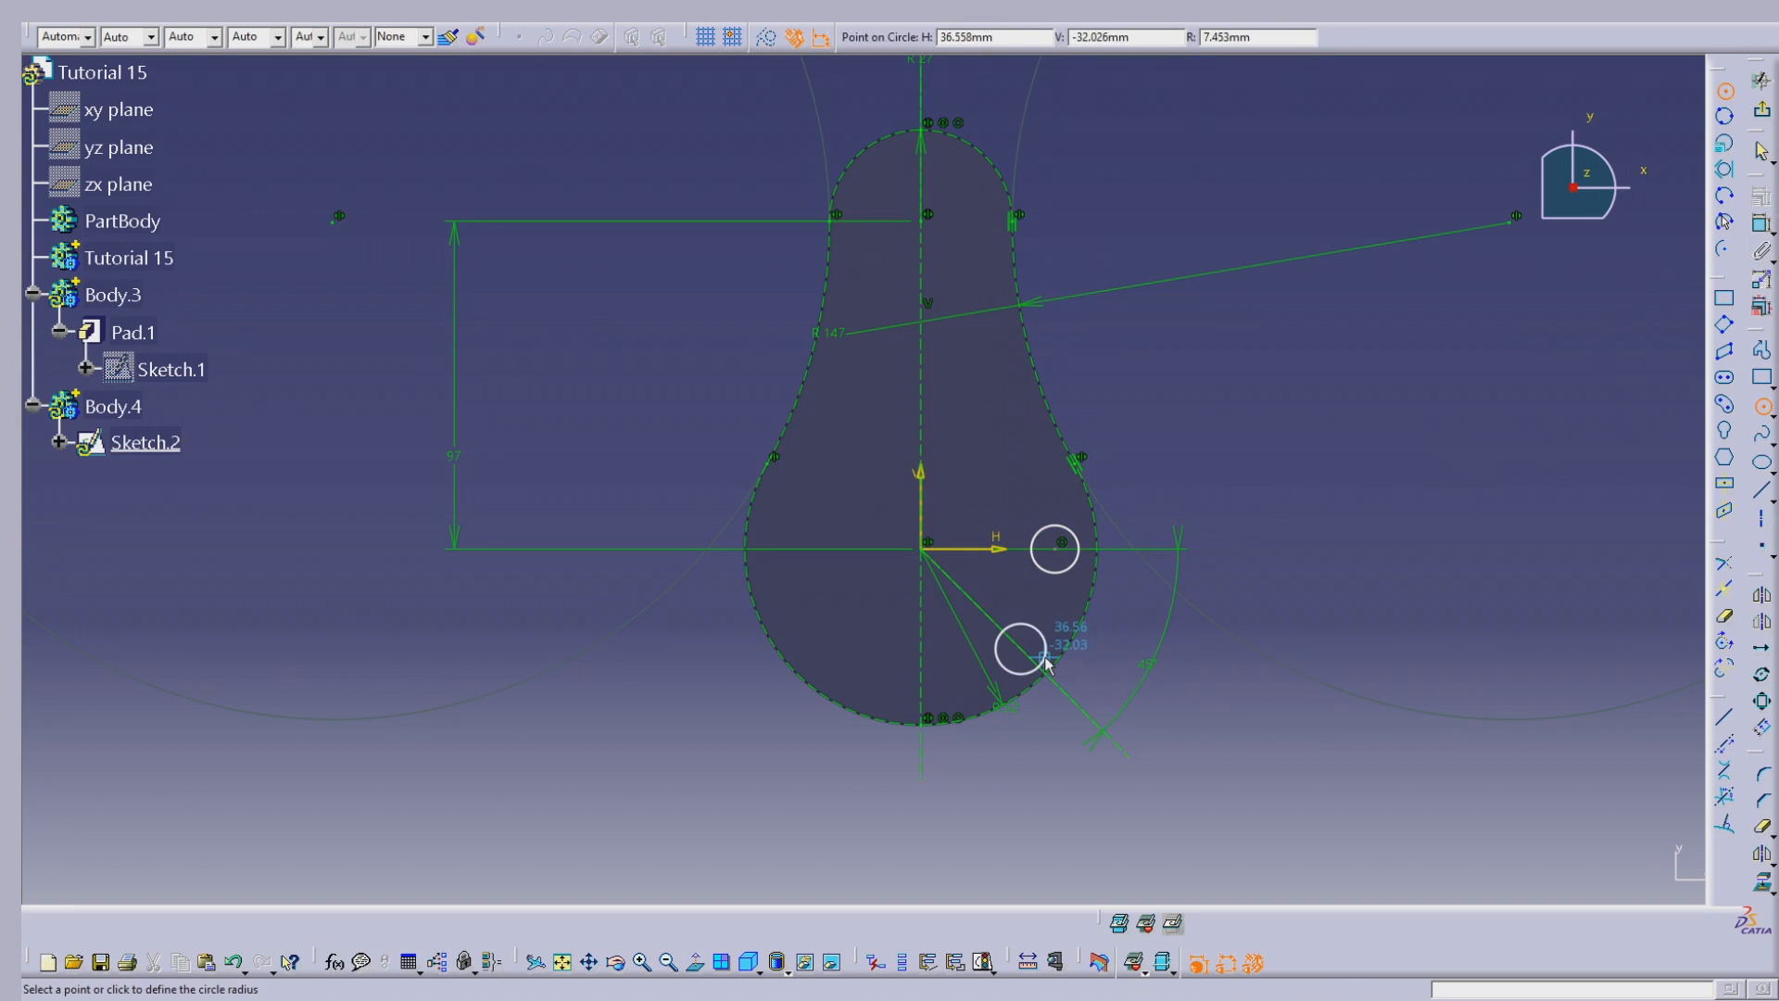
pyautogui.click(1036, 655)
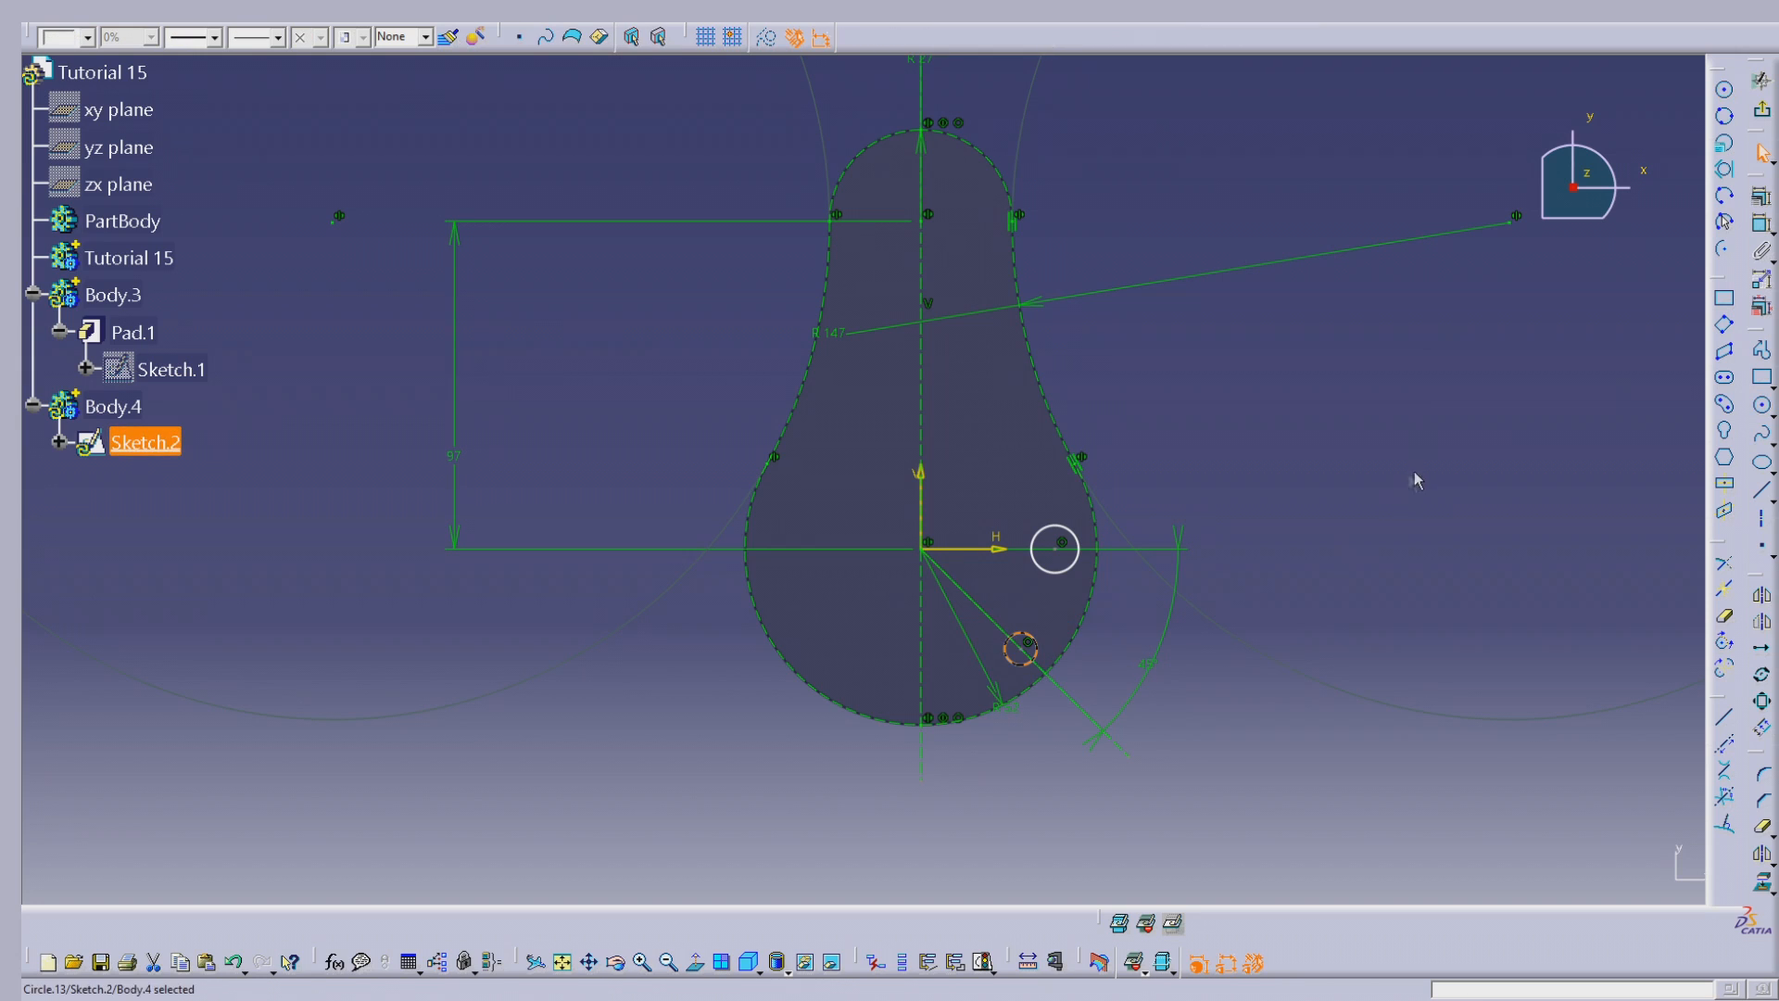
pyautogui.click(1764, 405)
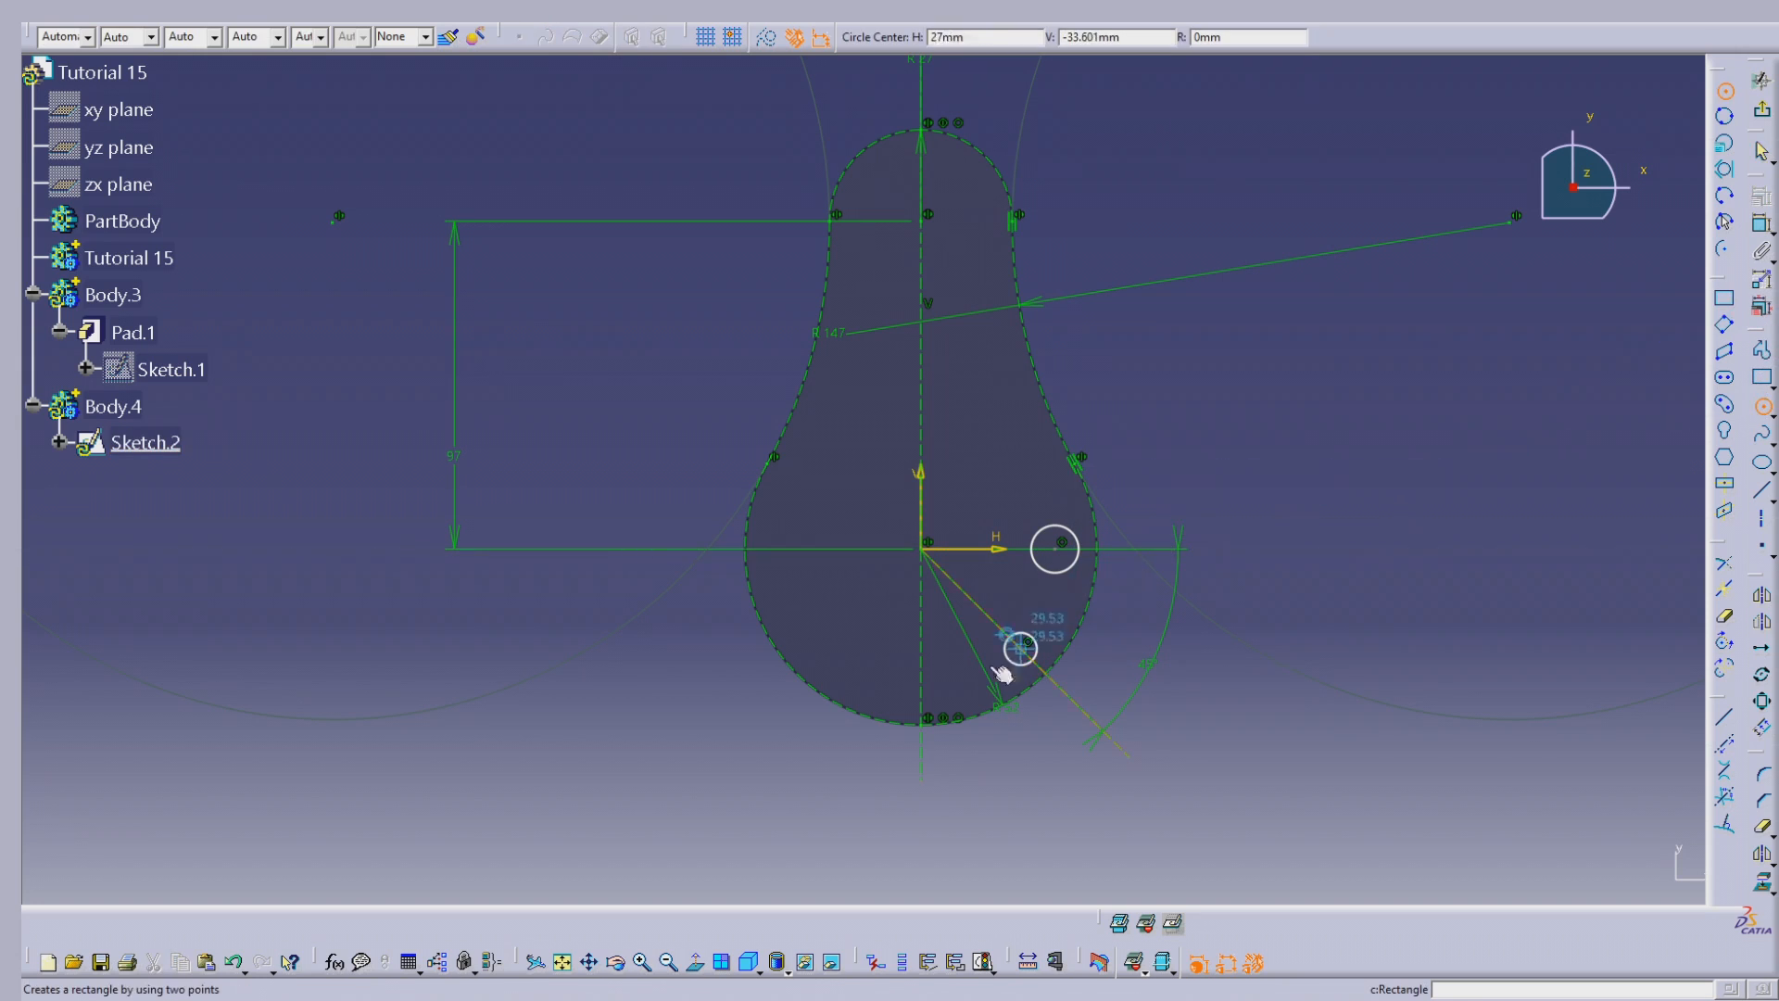
pyautogui.click(921, 660)
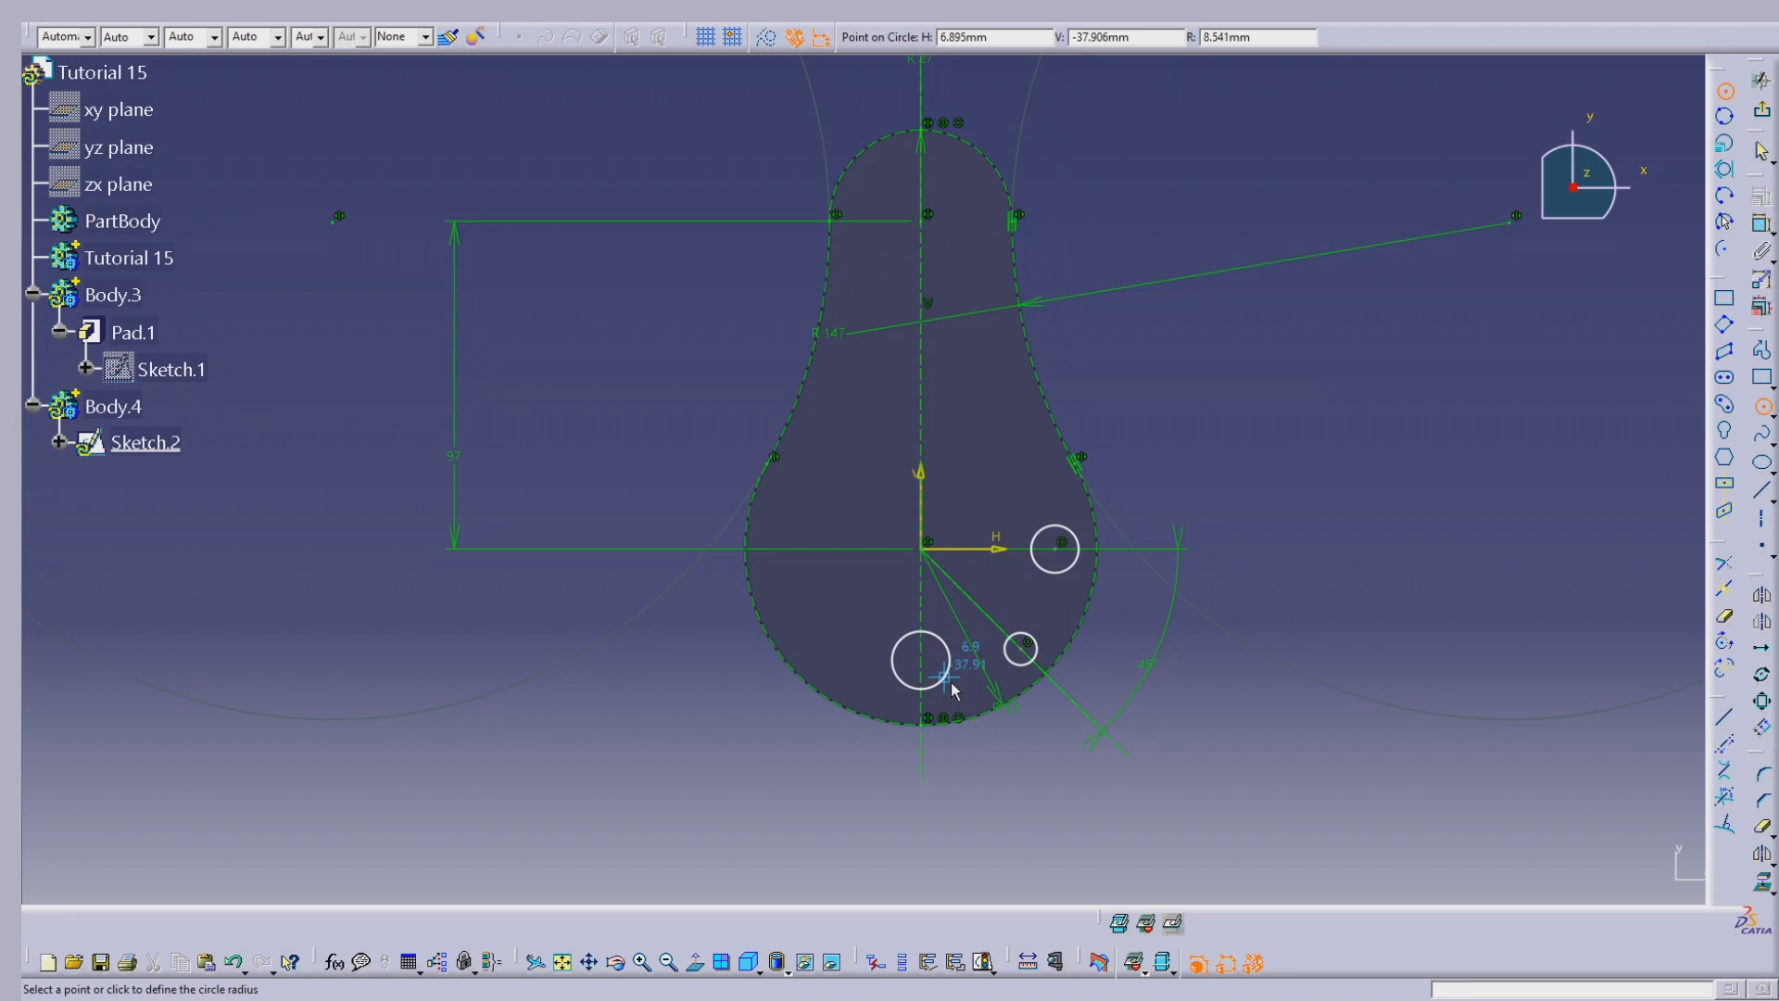
pyautogui.click(958, 680)
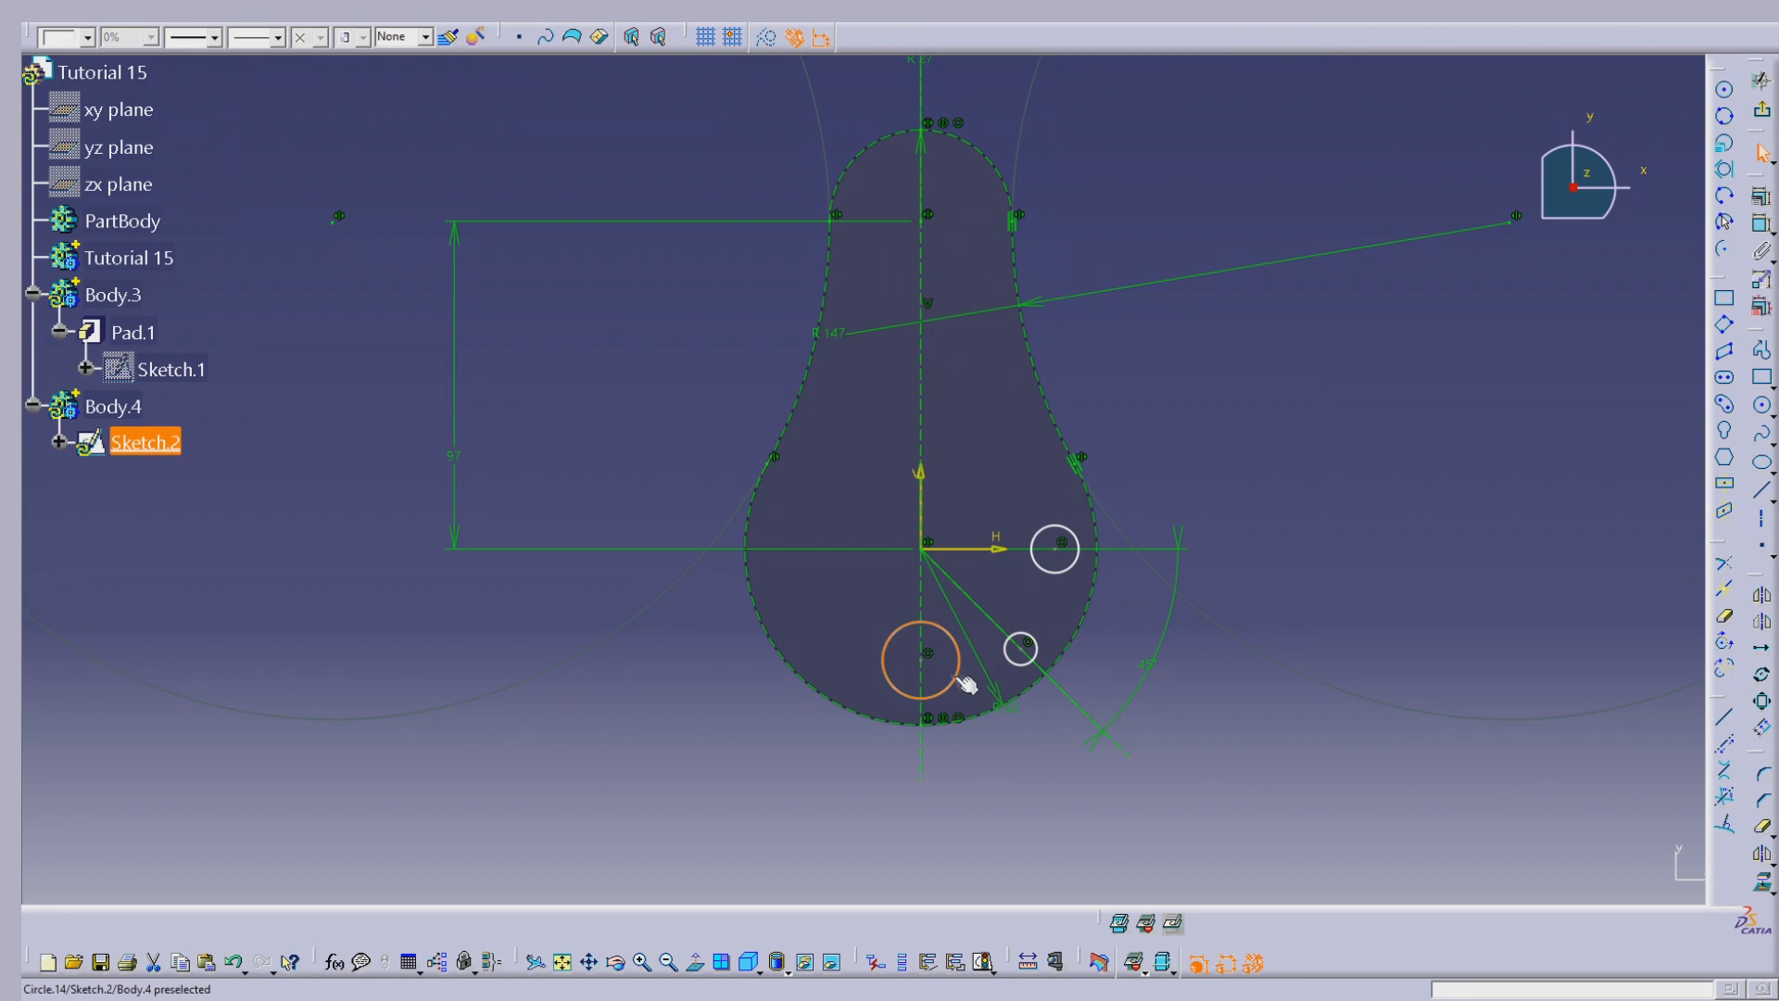
# - Add radius dimensions to the three circles on the horizontal axis, diagonal line and vertical axis
pyautogui.click(1354, 537)
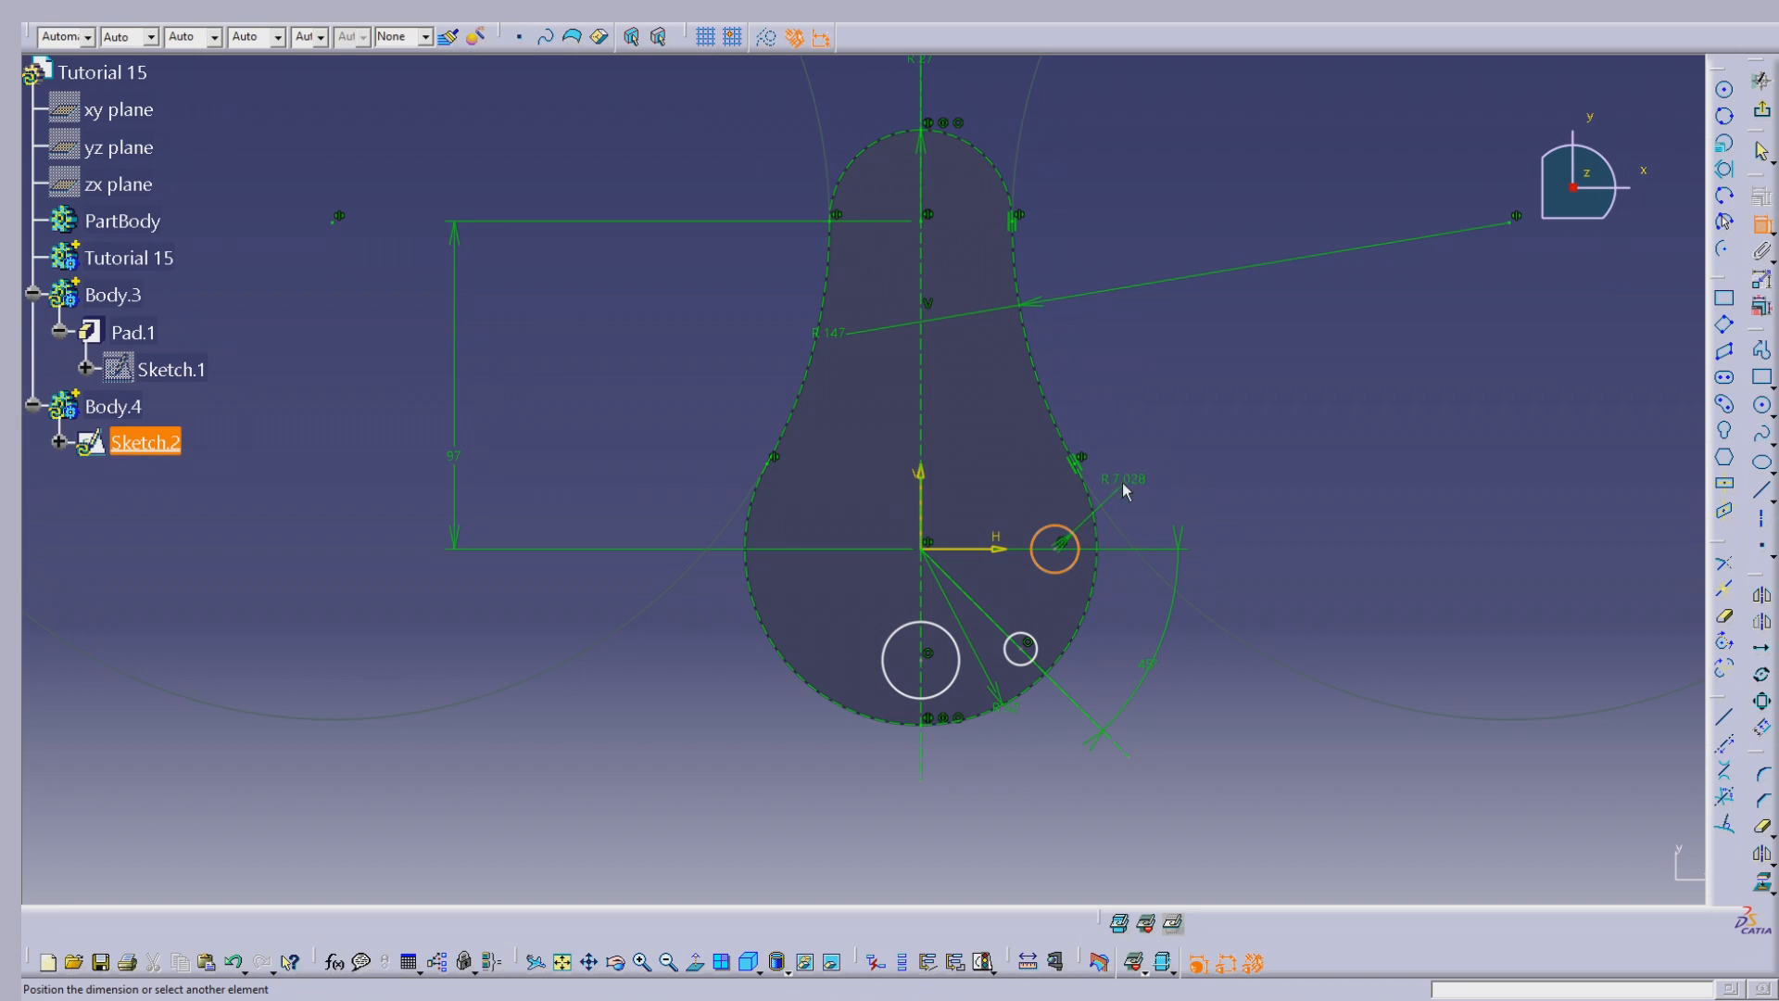
pyautogui.click(1027, 636)
pyautogui.click(1022, 598)
pyautogui.click(899, 657)
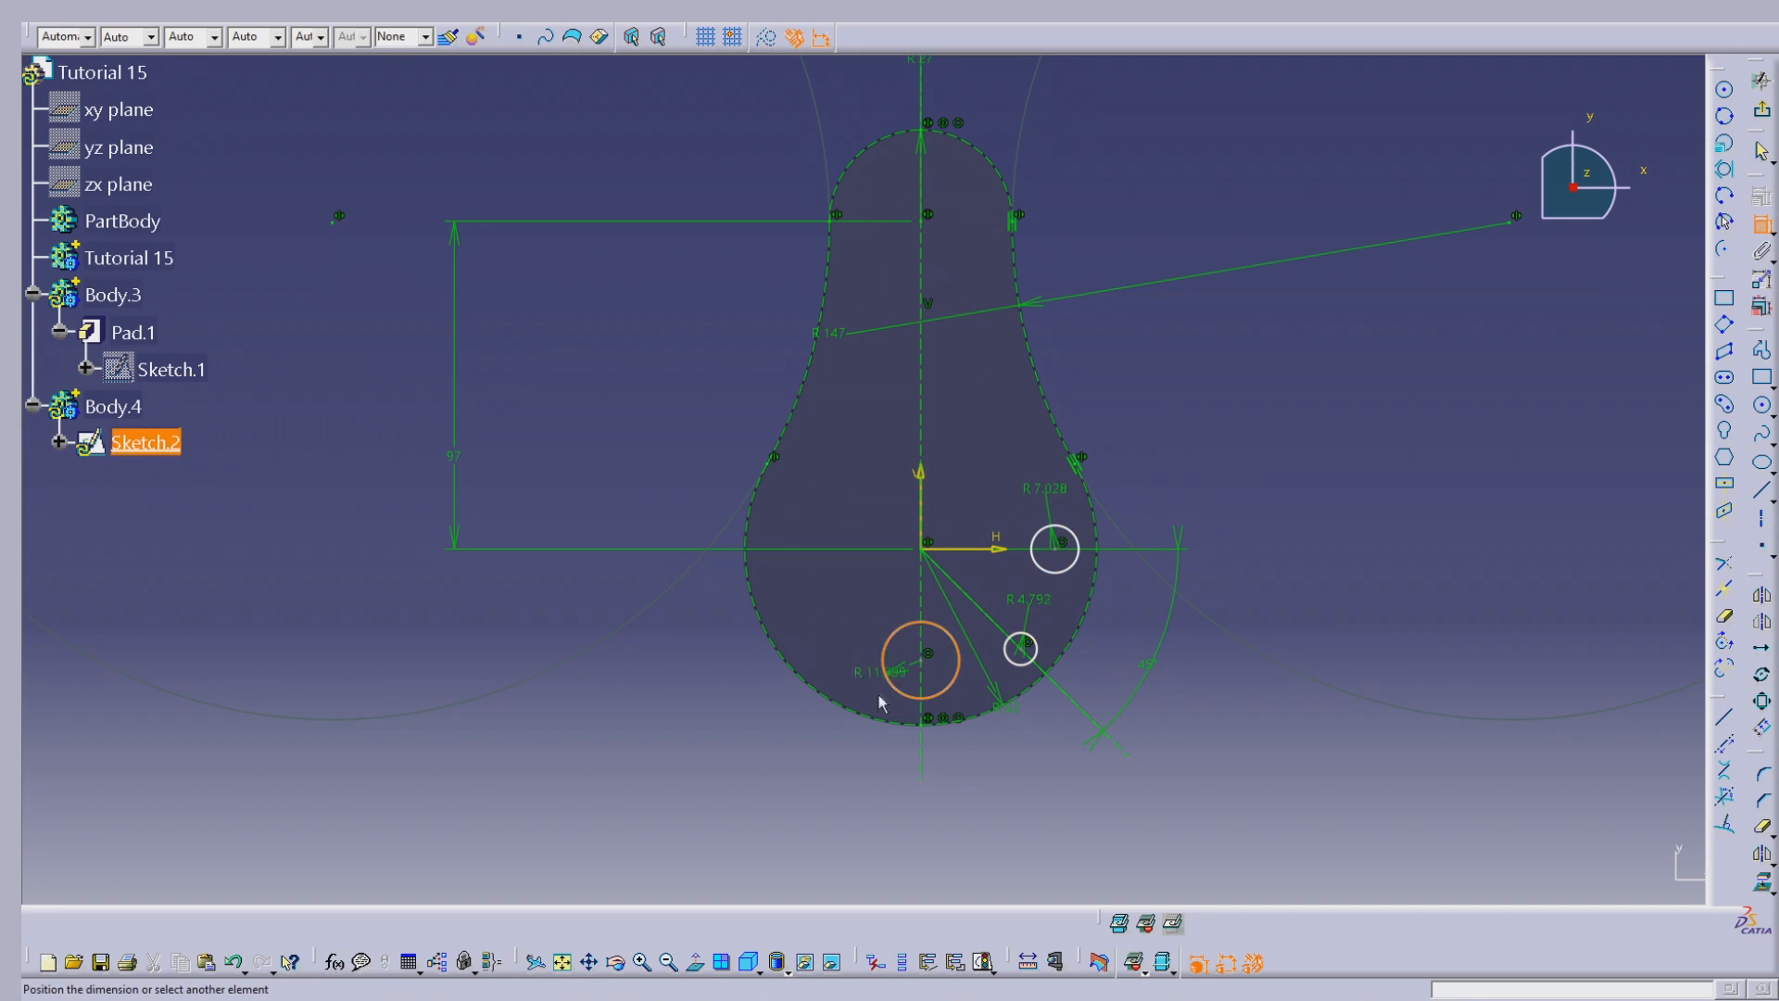
pyautogui.click(878, 710)
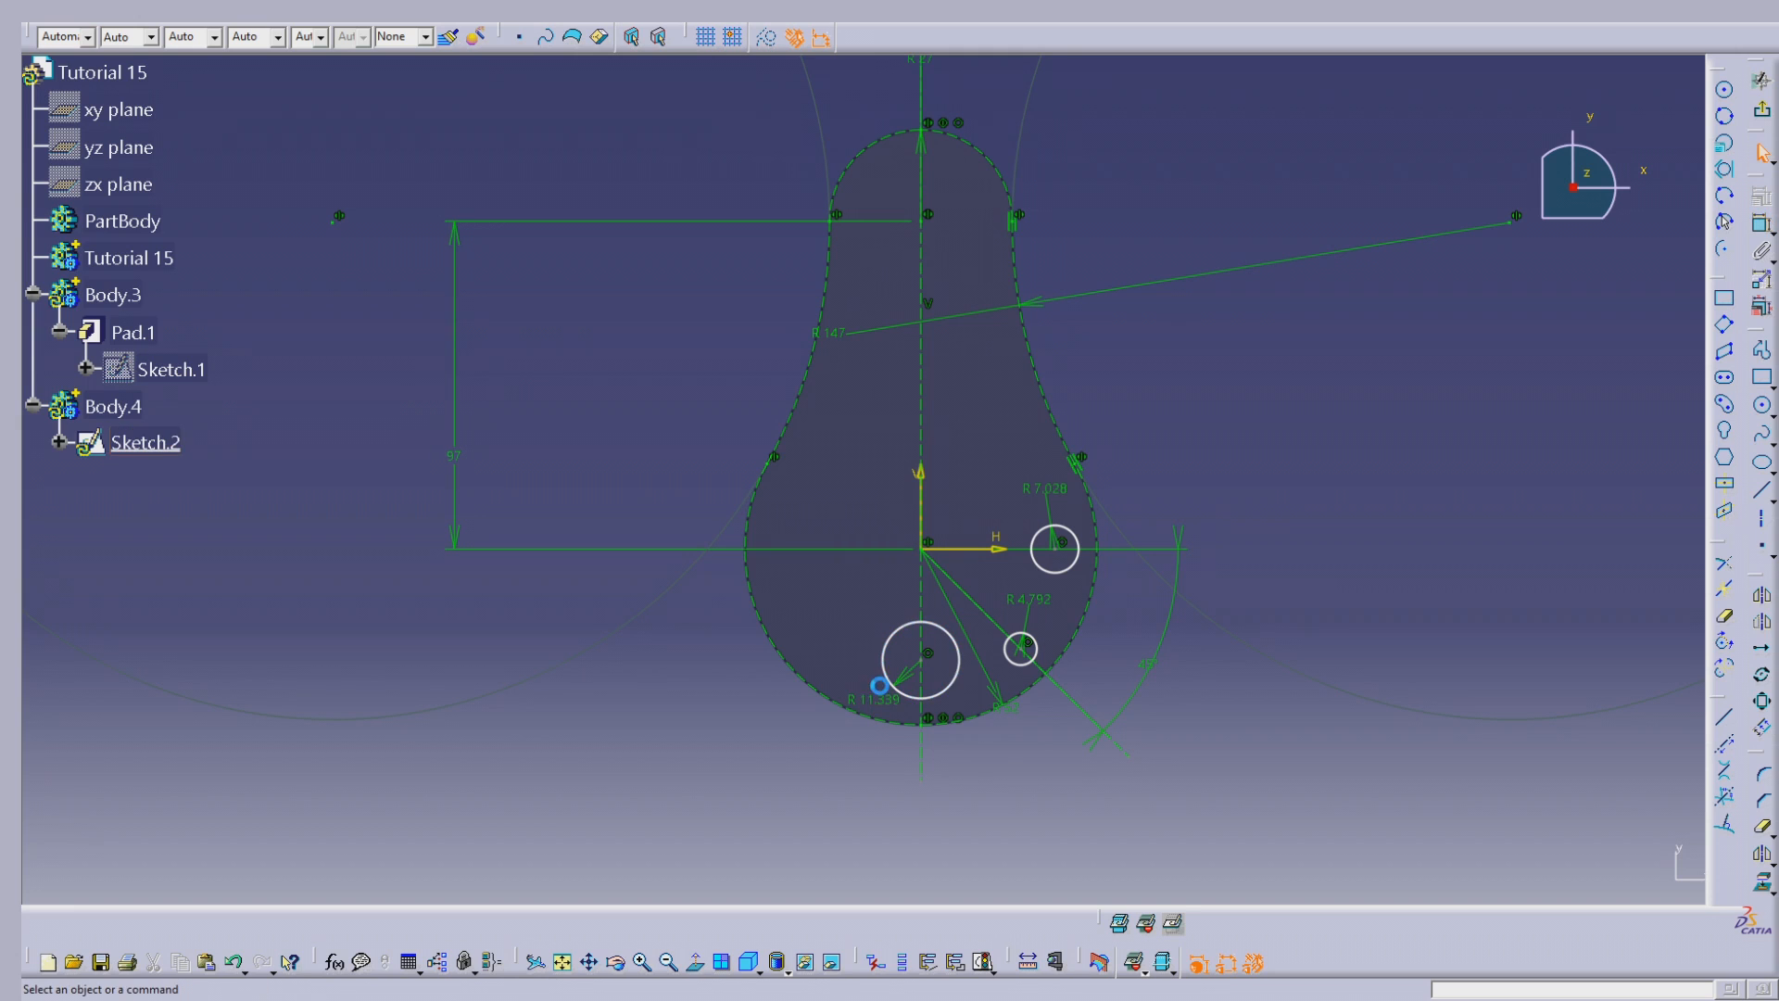
# - Switch the dimension of the circle on the horizontal axis from radius to diameter and set it to 12 mm
pyautogui.doubleClick(1054, 545)
pyautogui.click(1516, 824)
pyautogui.click(1446, 839)
pyautogui.moveTo(1432, 777); pyautogui.dragTo(1459, 777)
pyautogui.click(1586, 876)
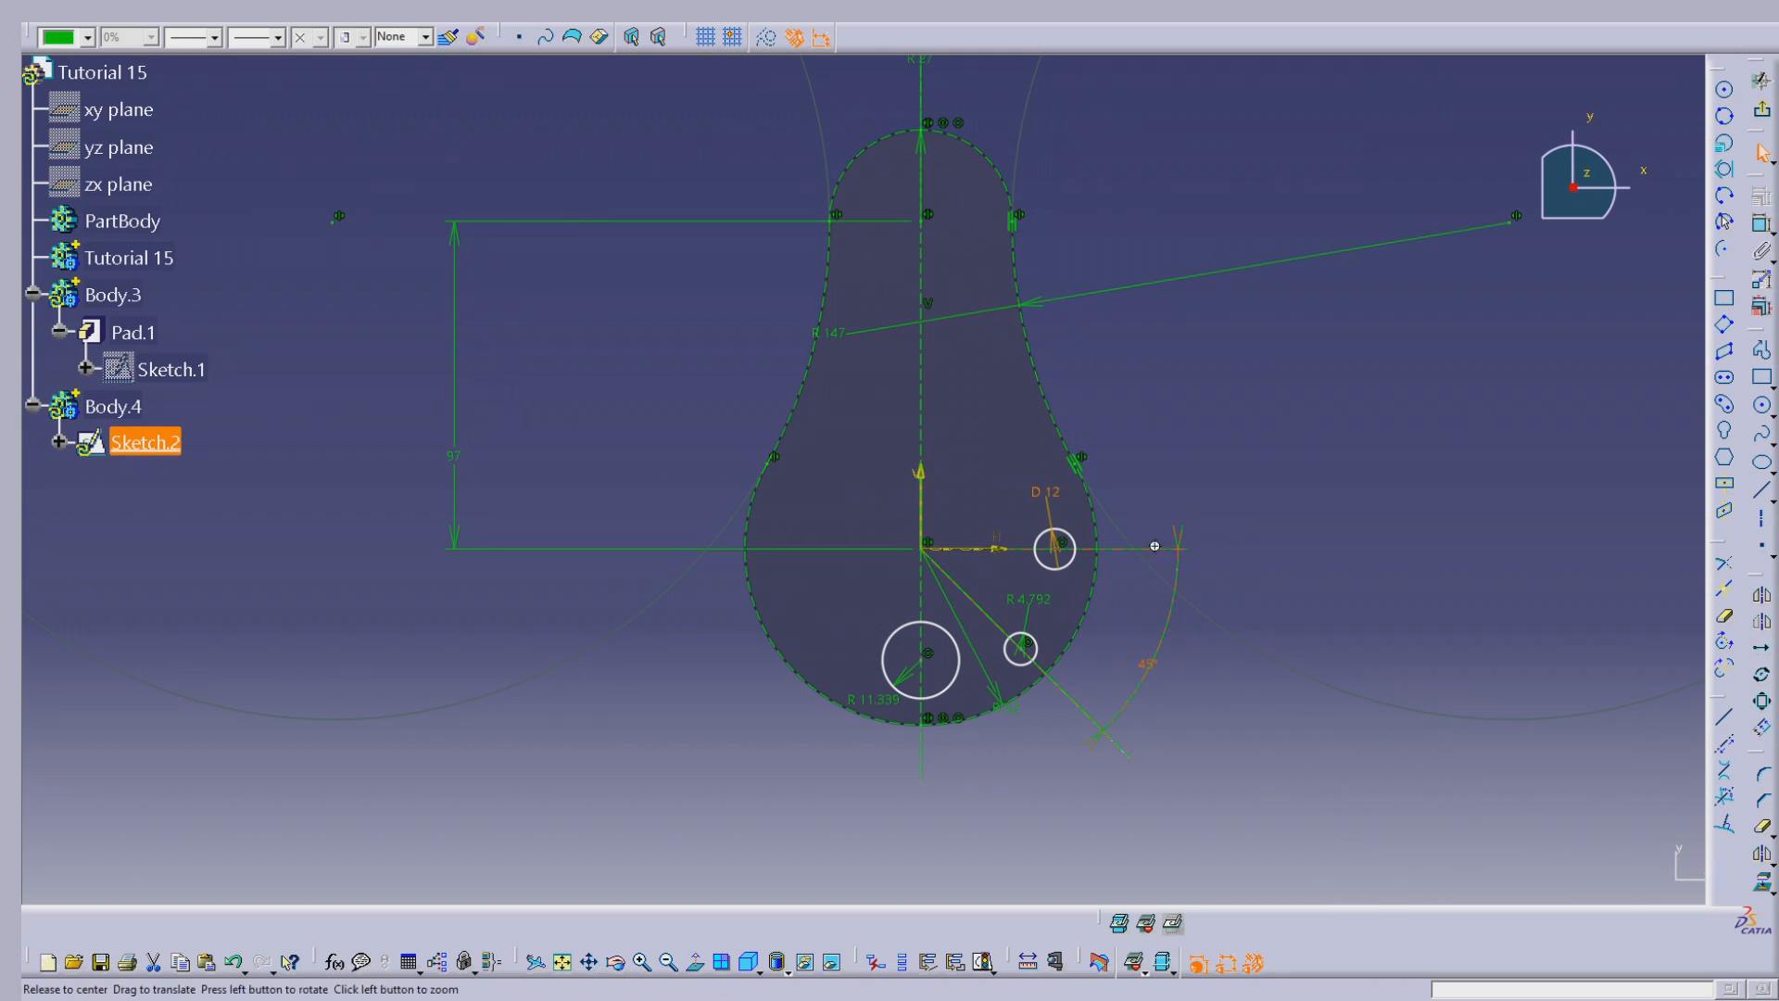
# - Change the dimension of the circle on the 45-degree construction line to a diameter of 12 mm
pyautogui.scroll(3, 1079, 604)
pyautogui.doubleClick(1080, 604)
pyautogui.click(1517, 825)
pyautogui.click(1445, 843)
pyautogui.doubleClick(1426, 776)
pyautogui.write('12mm')
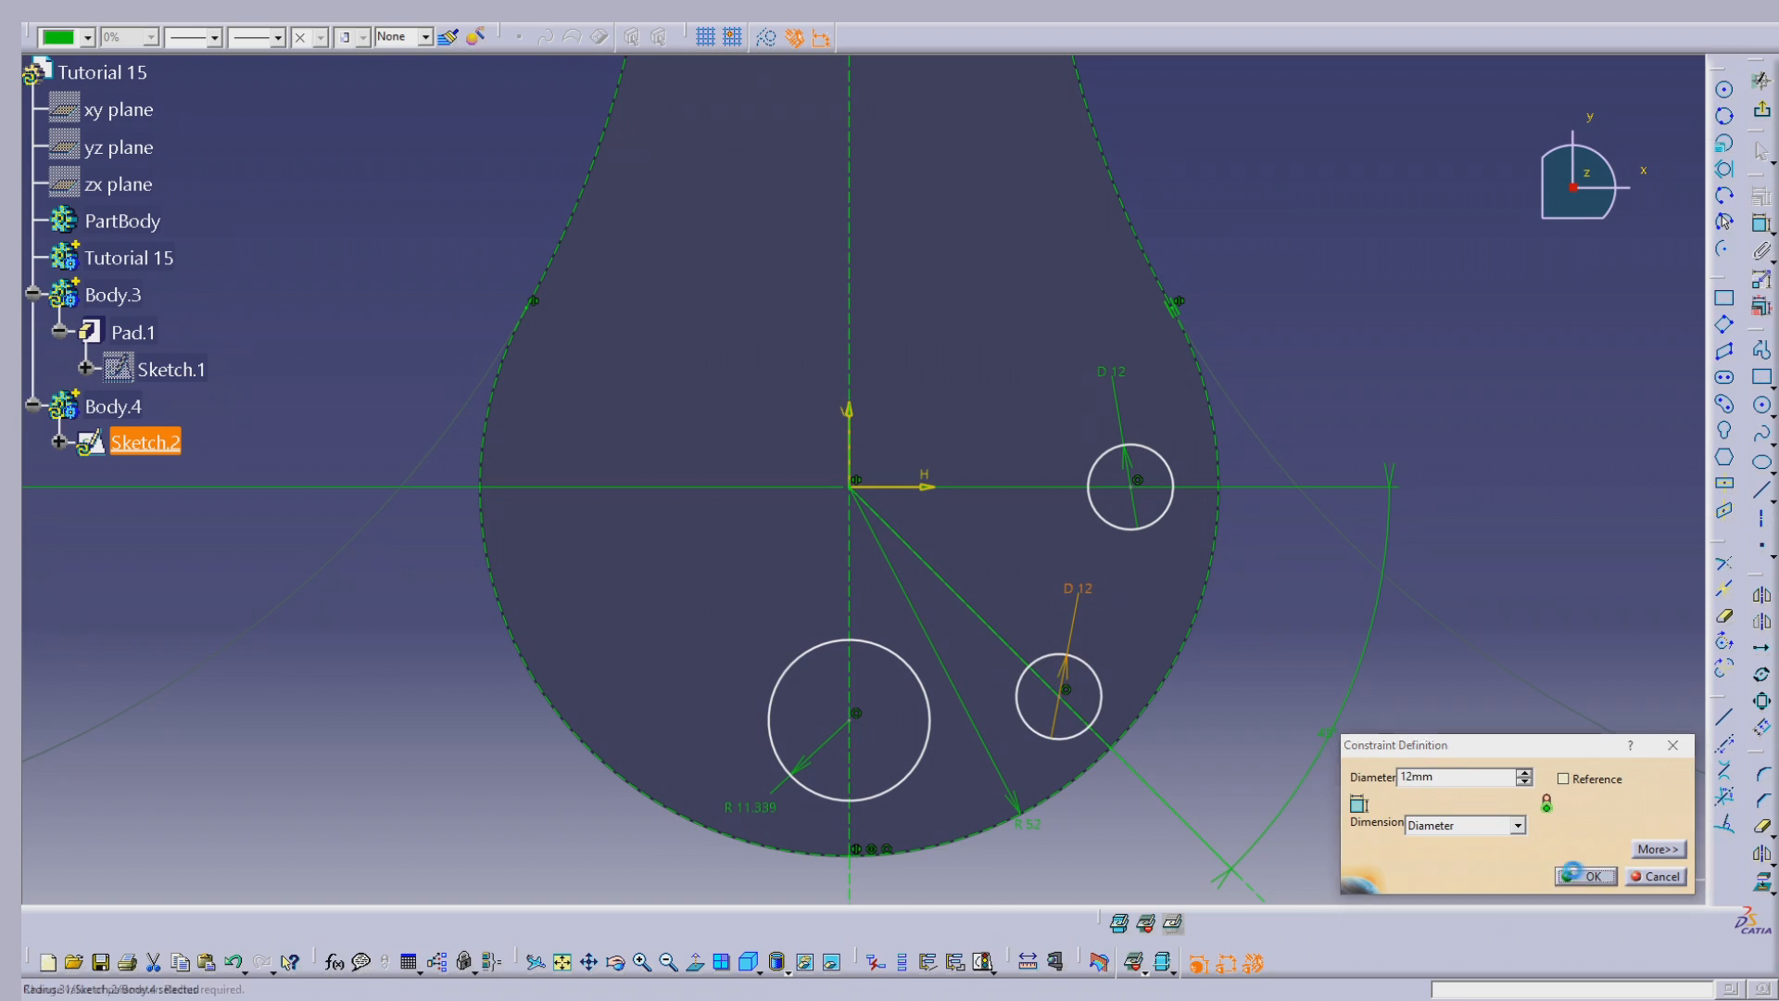
pyautogui.click(1586, 876)
# - Convert the lower vertical-axis circle's radius dimension to a diameter and set it to 12 mm
pyautogui.doubleClick(750, 821)
pyautogui.click(1517, 824)
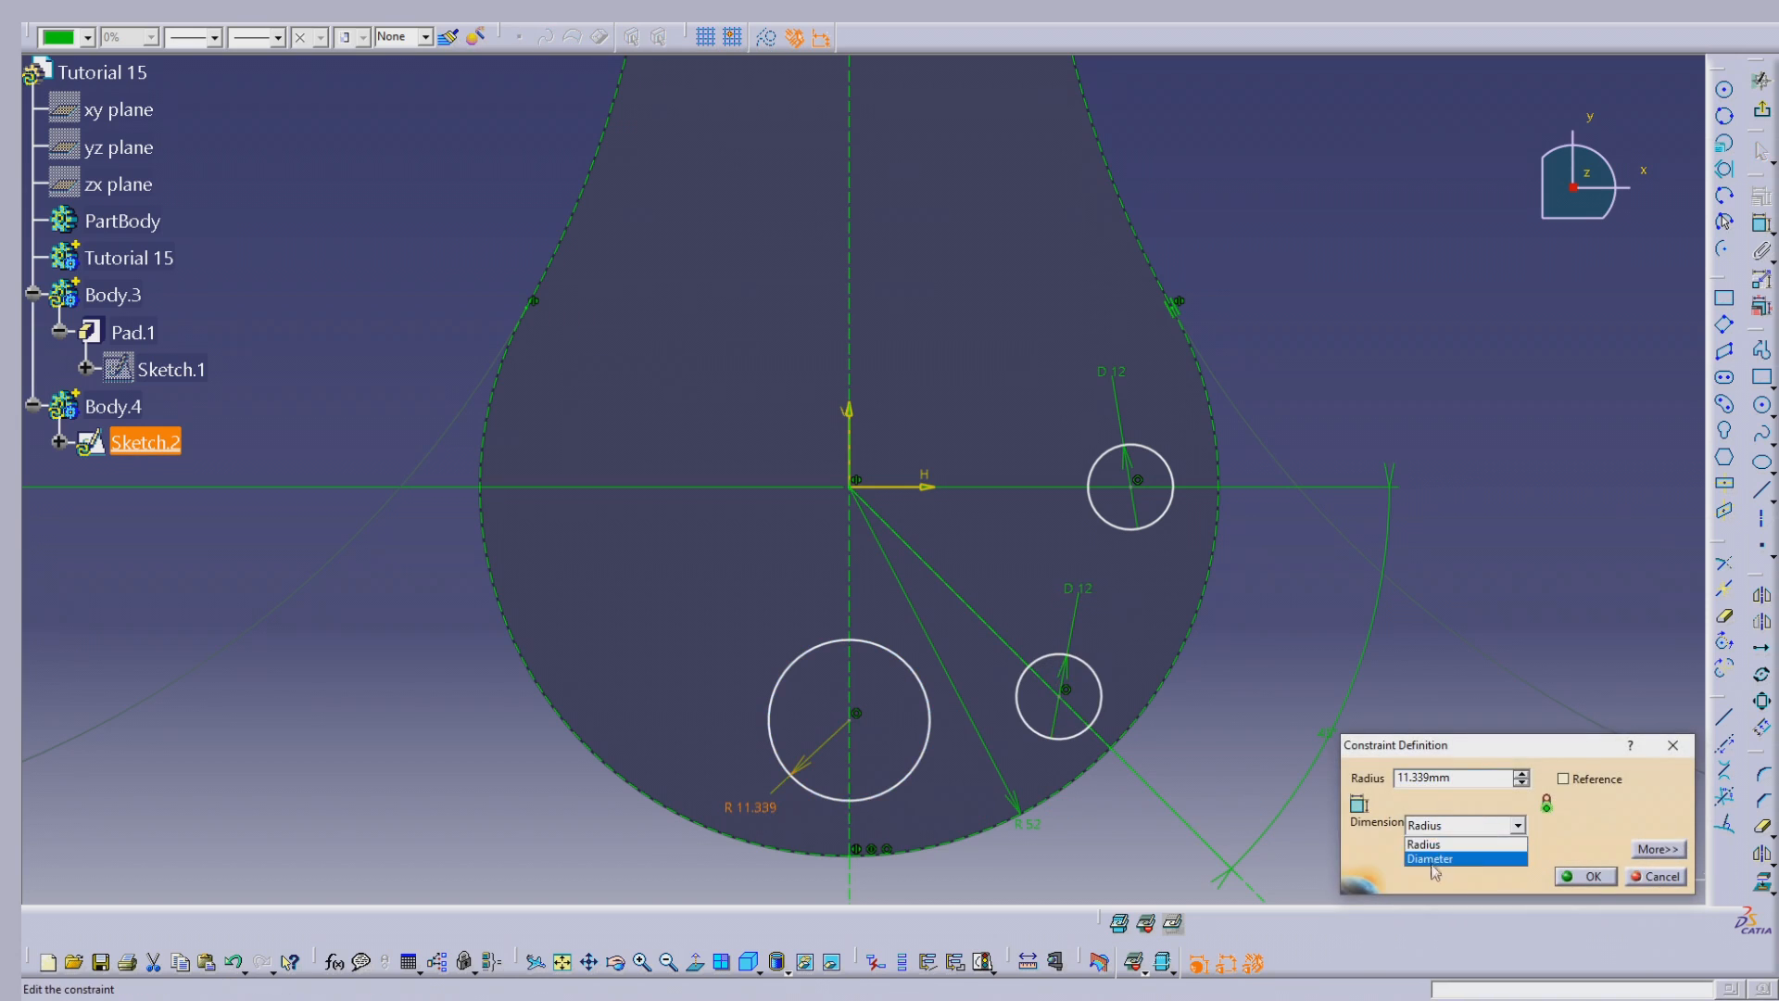
pyautogui.click(1446, 843)
pyautogui.doubleClick(1427, 776)
pyautogui.write('12')
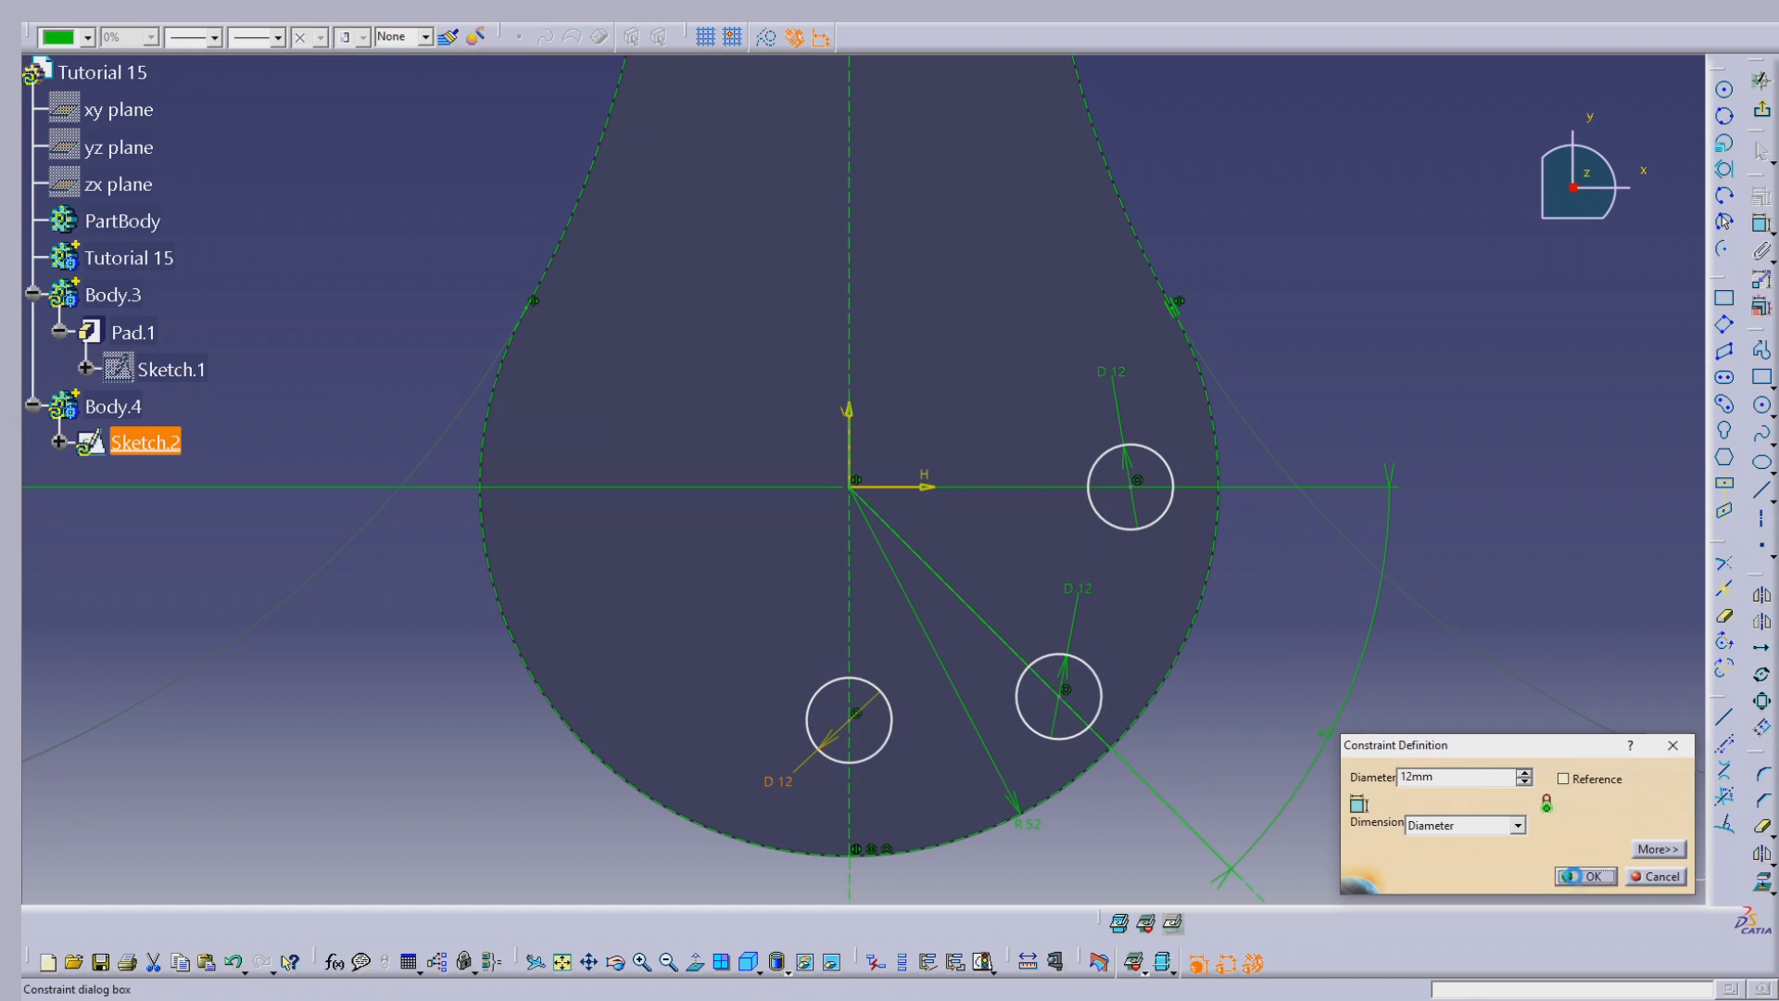
pyautogui.click(1586, 876)
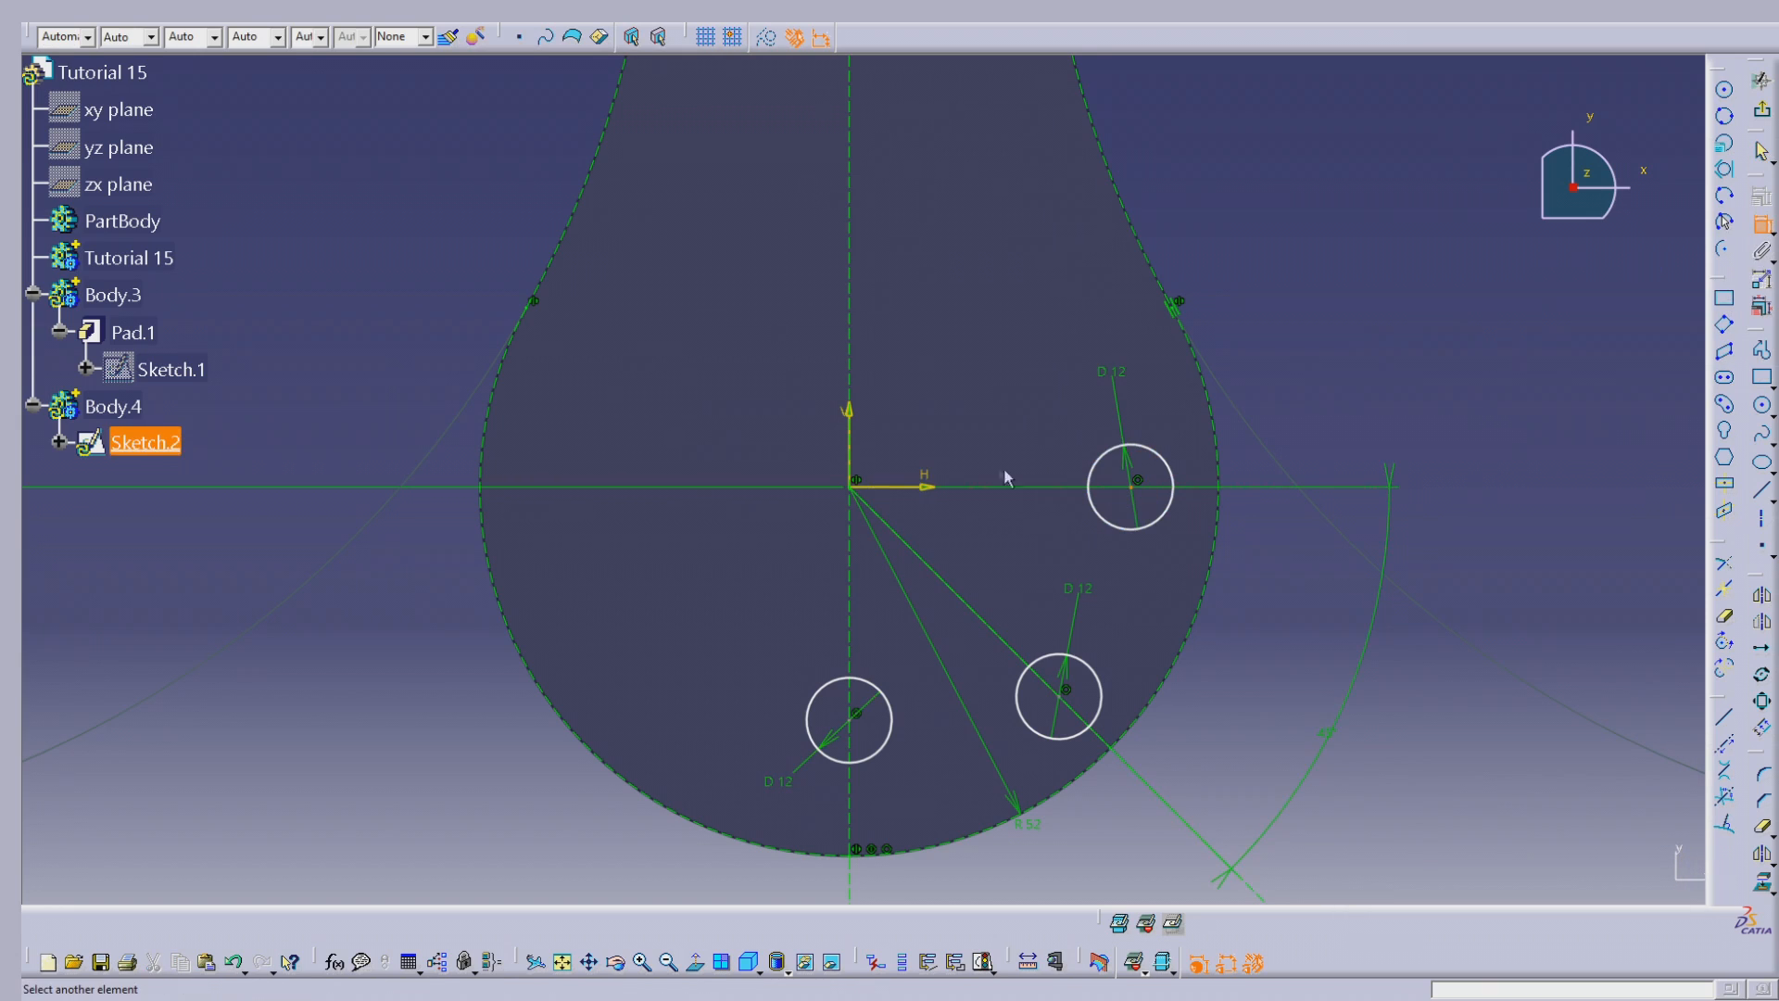
pyautogui.click(856, 429)
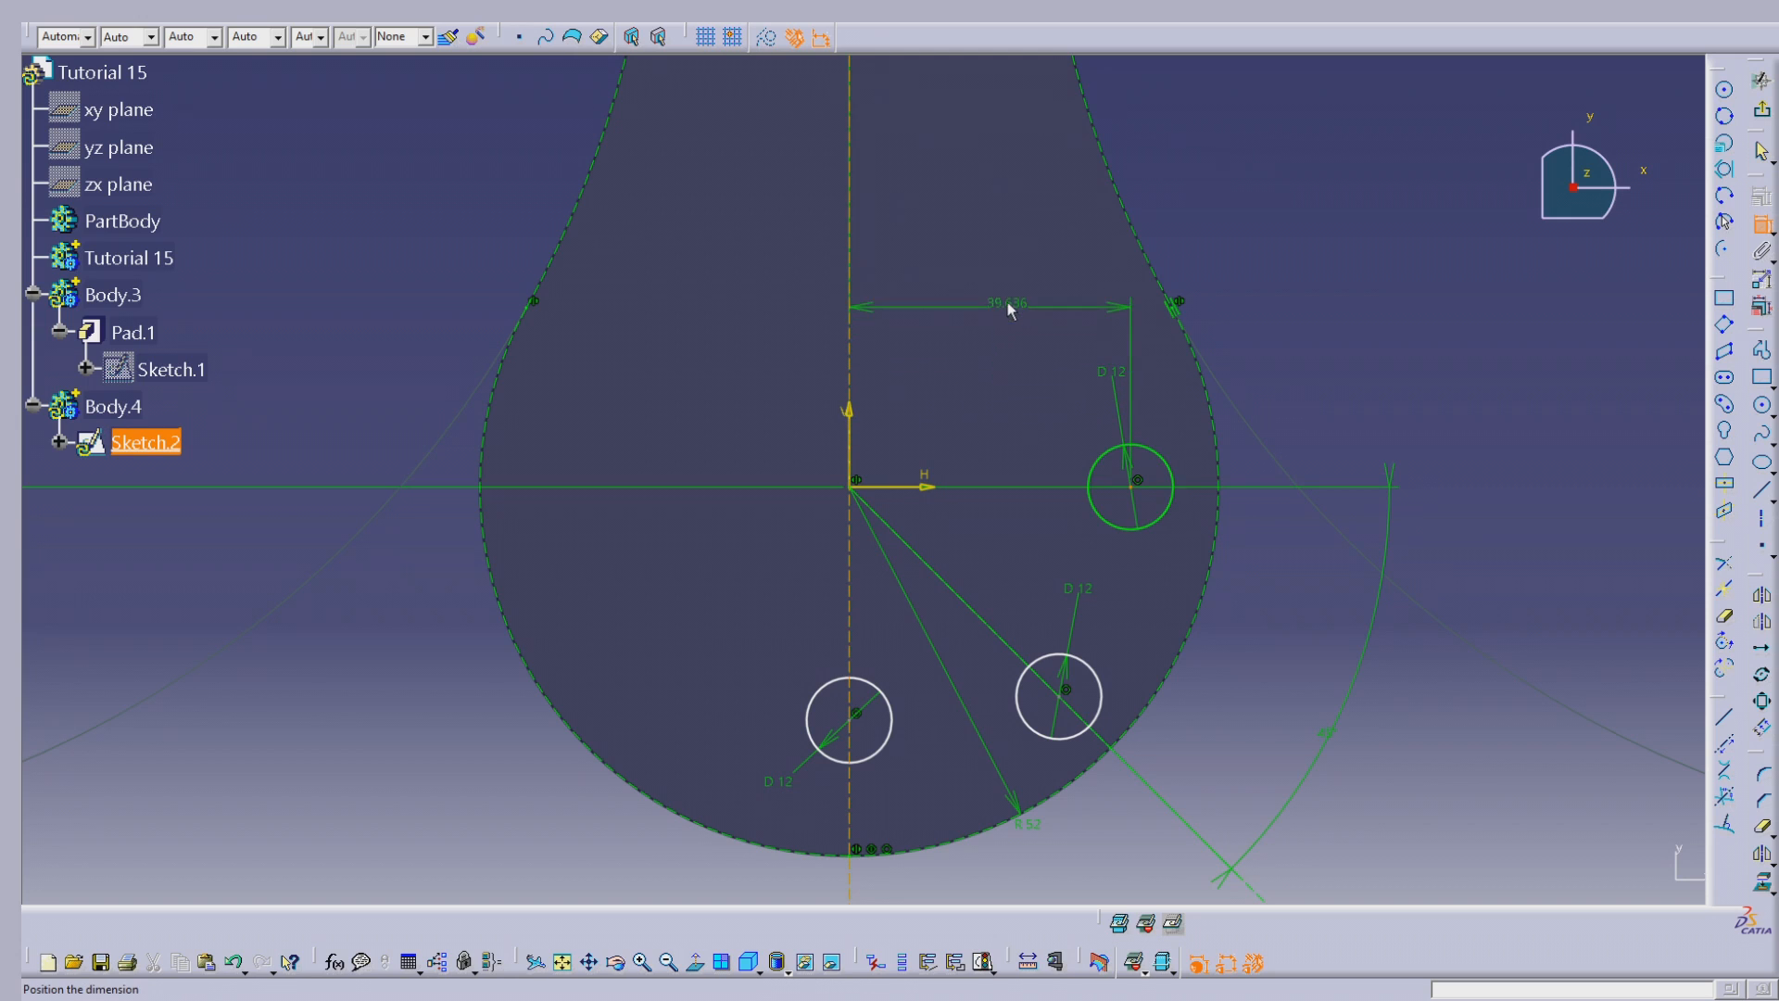
pyautogui.click(1008, 329)
pyautogui.moveTo(1120, 377); pyautogui.dragTo(1111, 417)
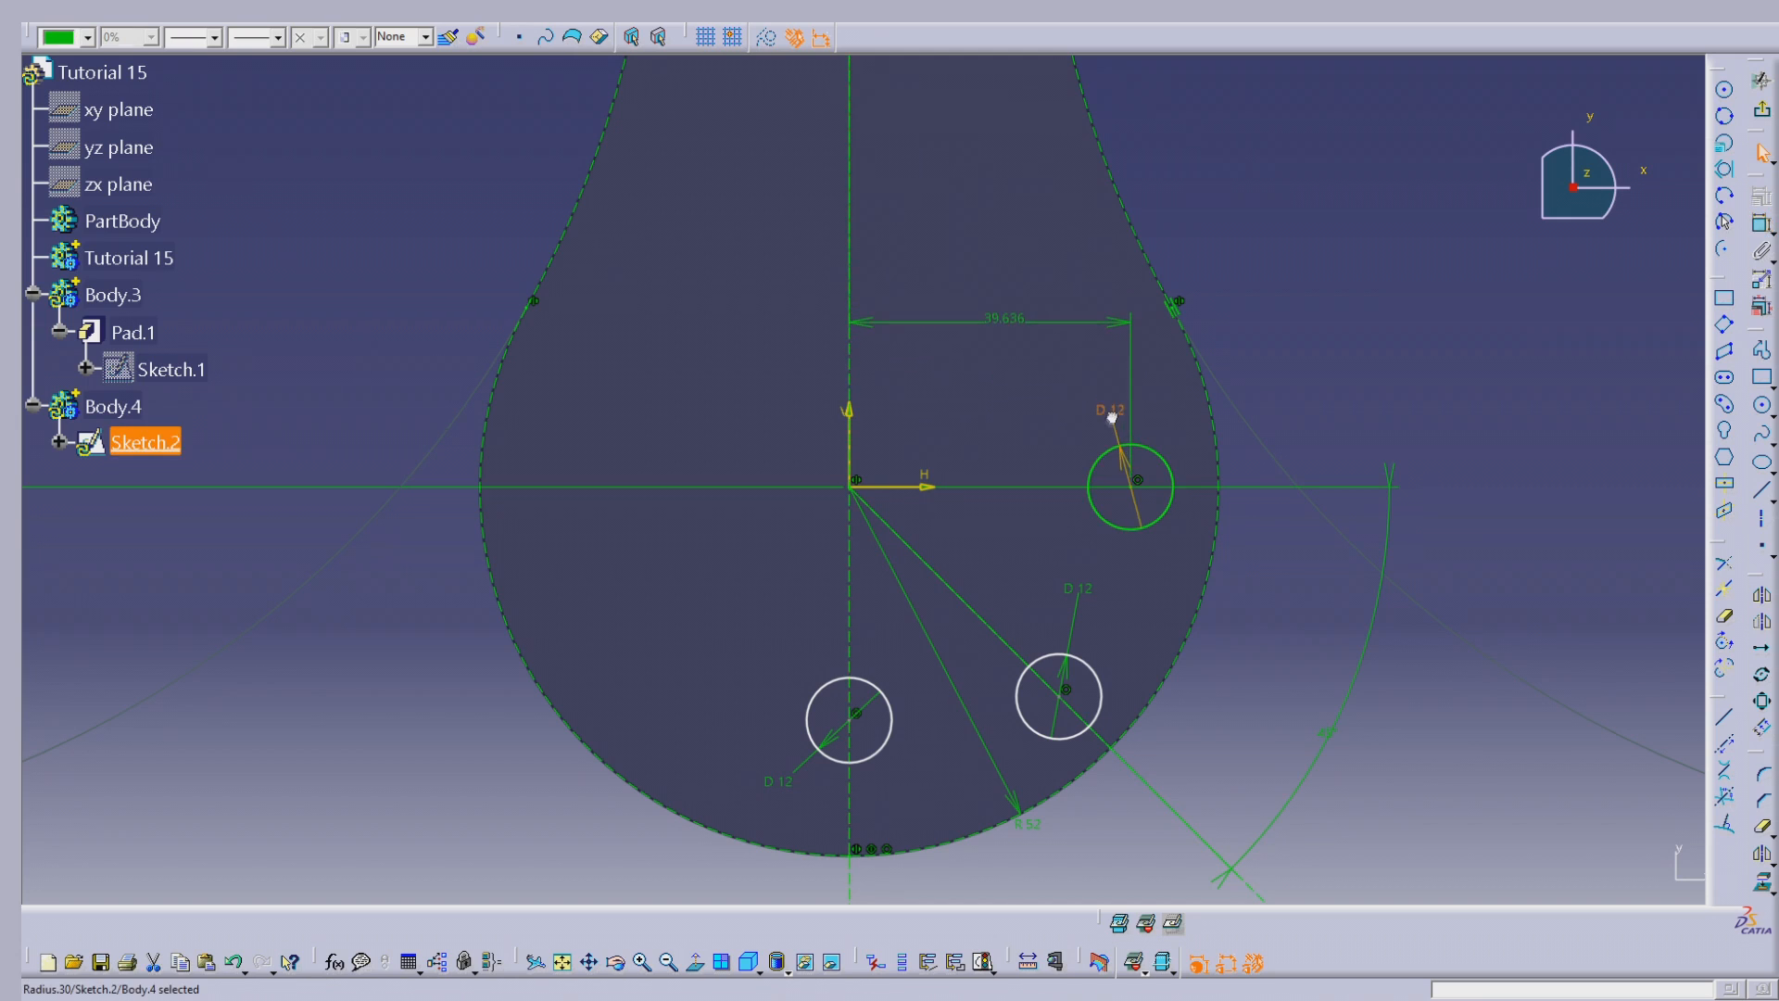
pyautogui.doubleClick(1006, 316)
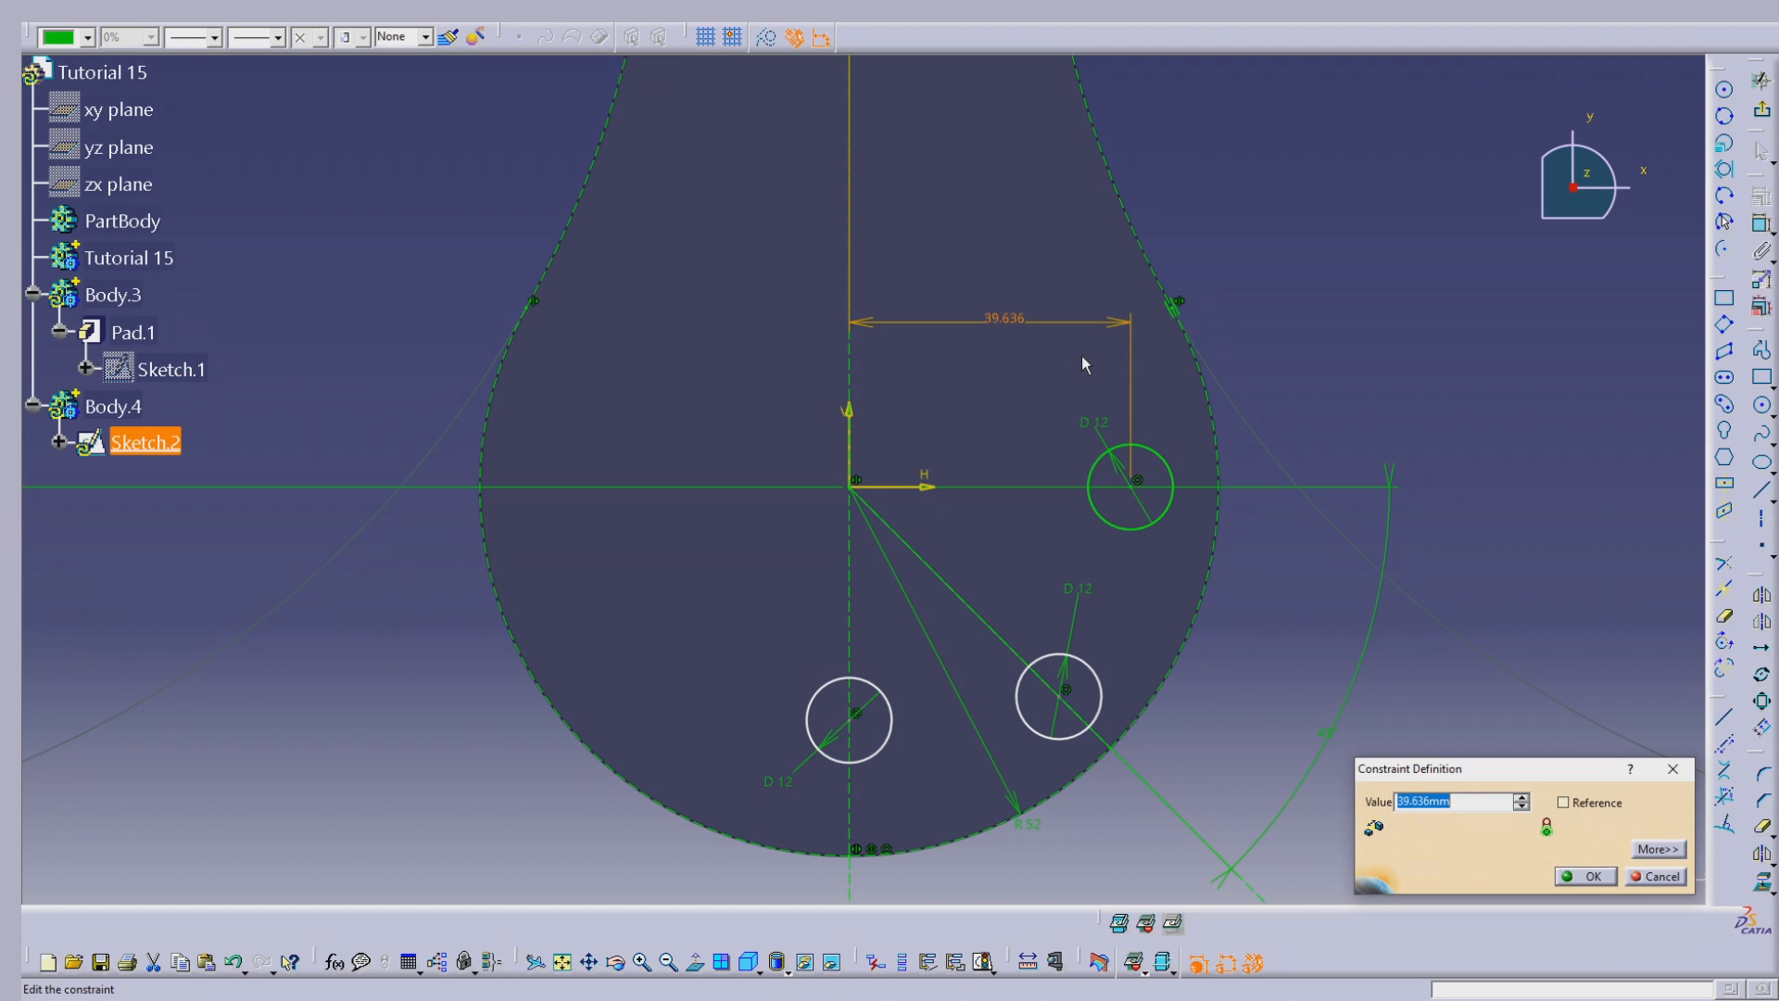
pyautogui.press('Return')
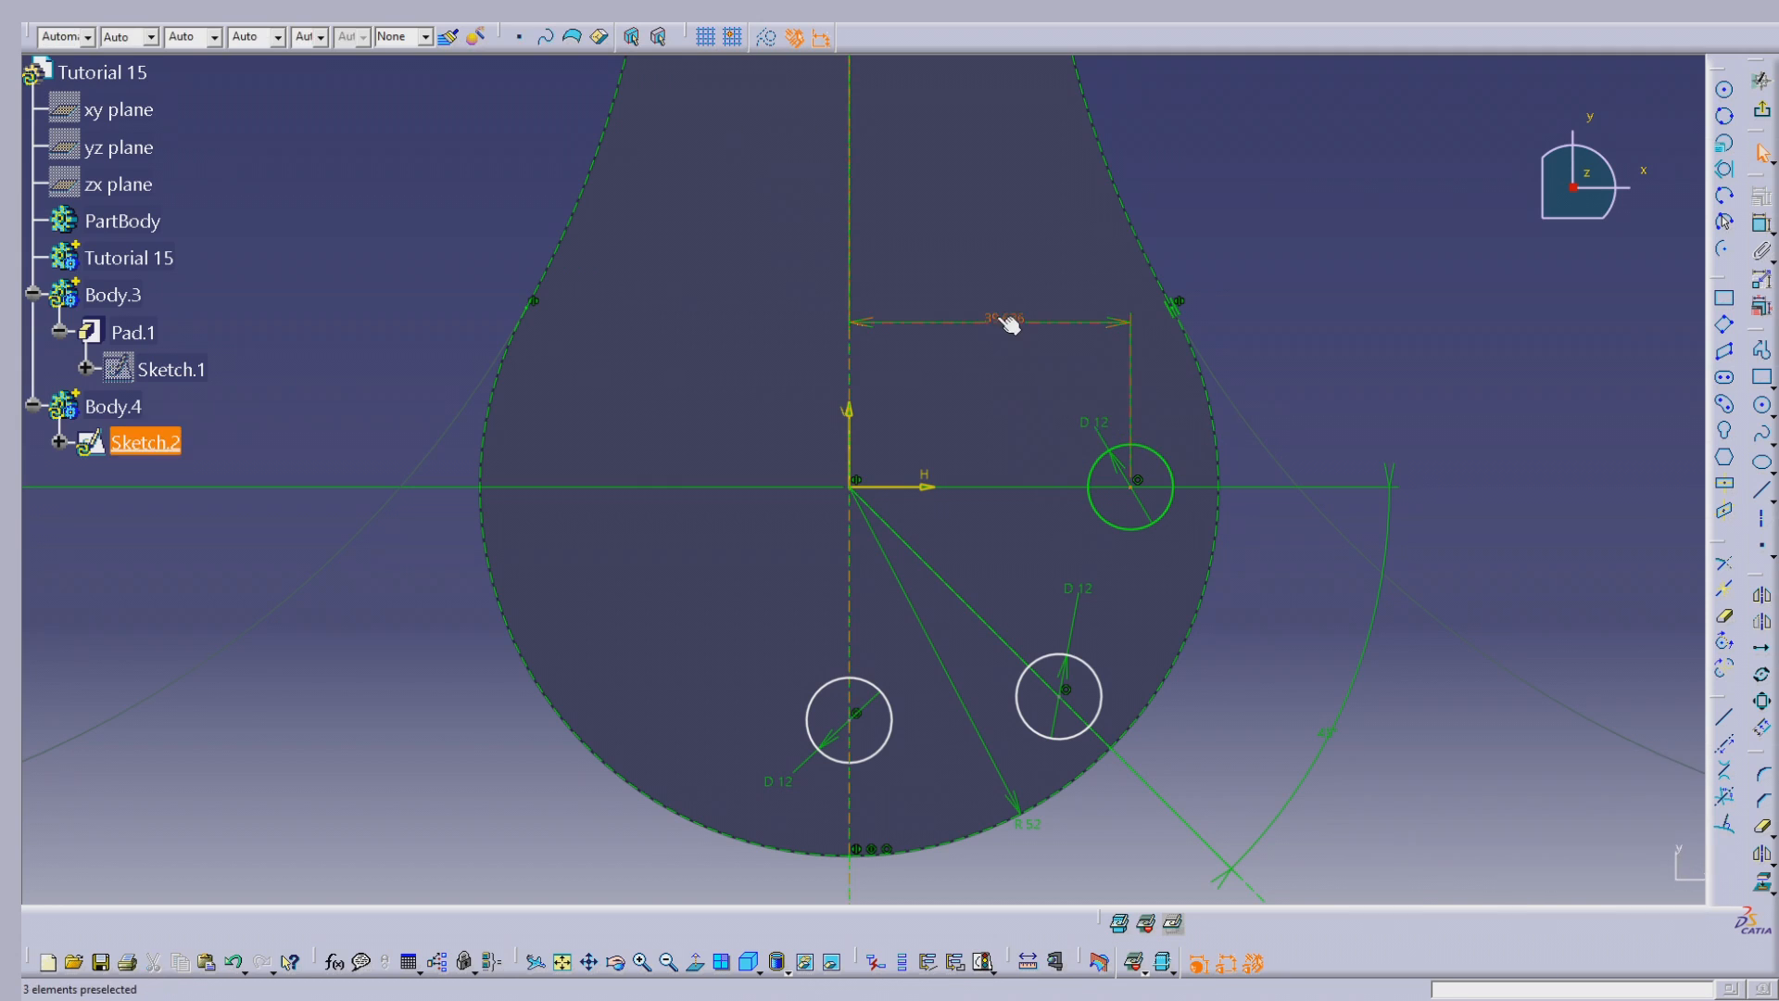
pyautogui.press('Delete')
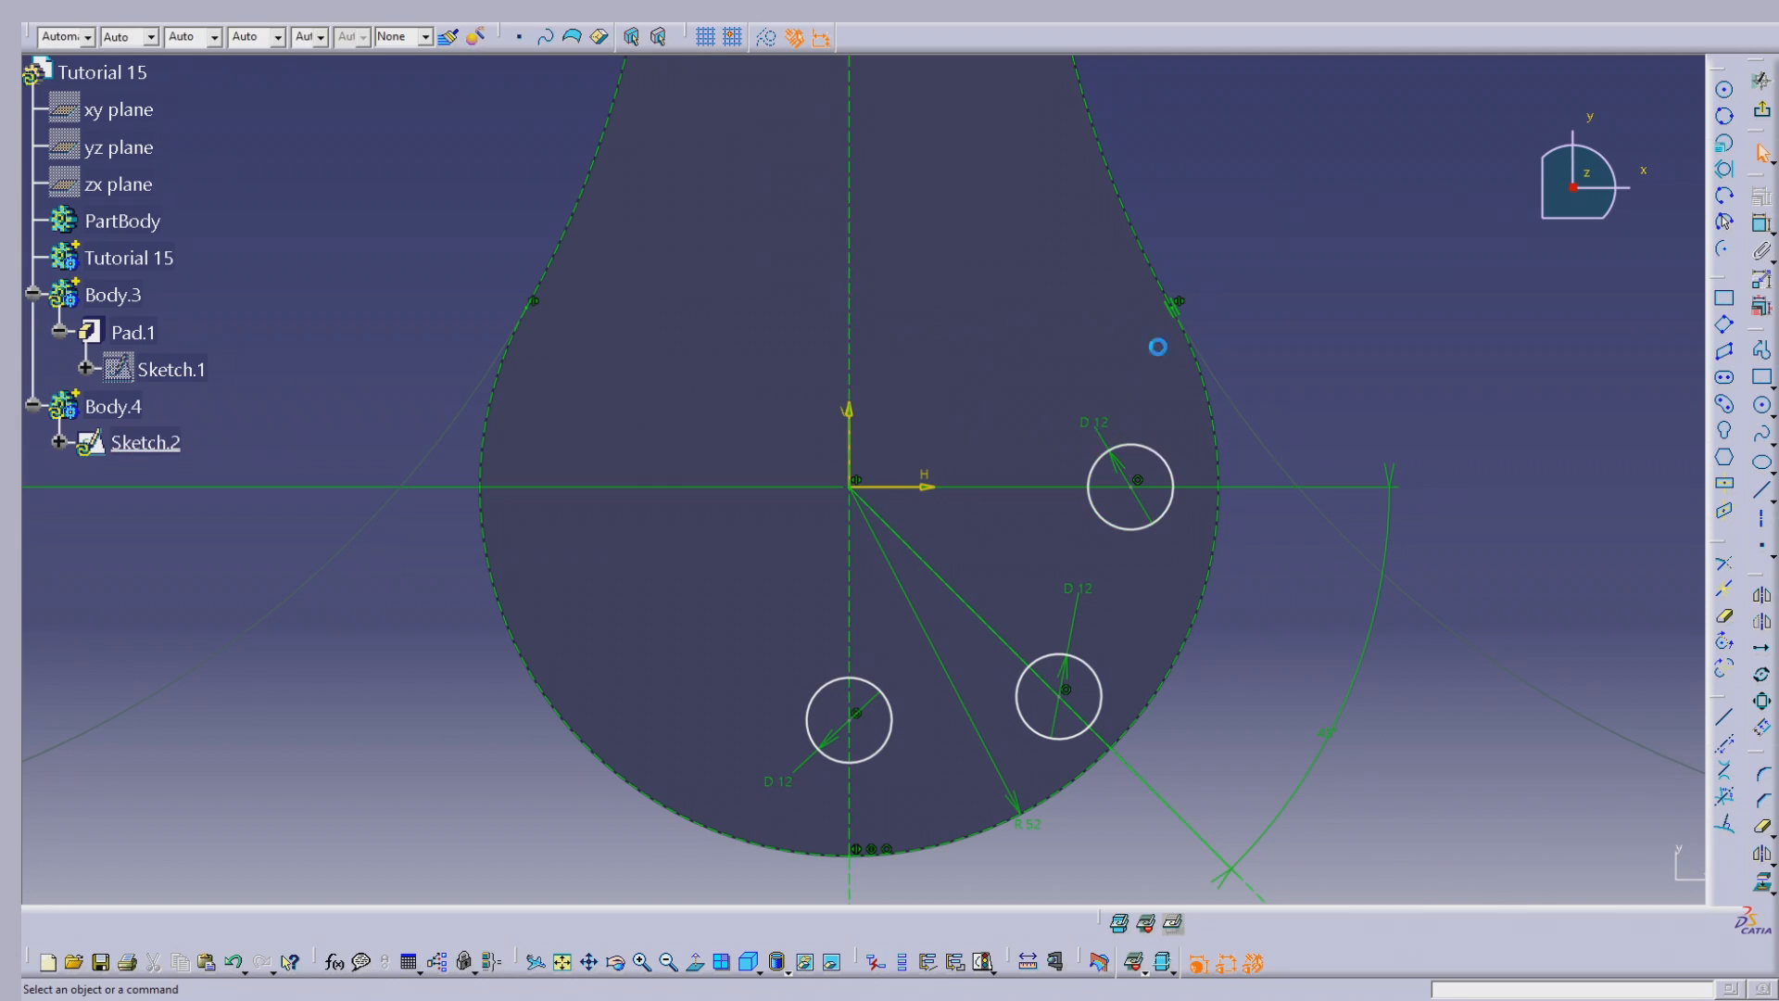
# - Draw a circle of about 30 mm radius centred on the origin and make it construction geometry
pyautogui.click(1762, 405)
pyautogui.click(859, 489)
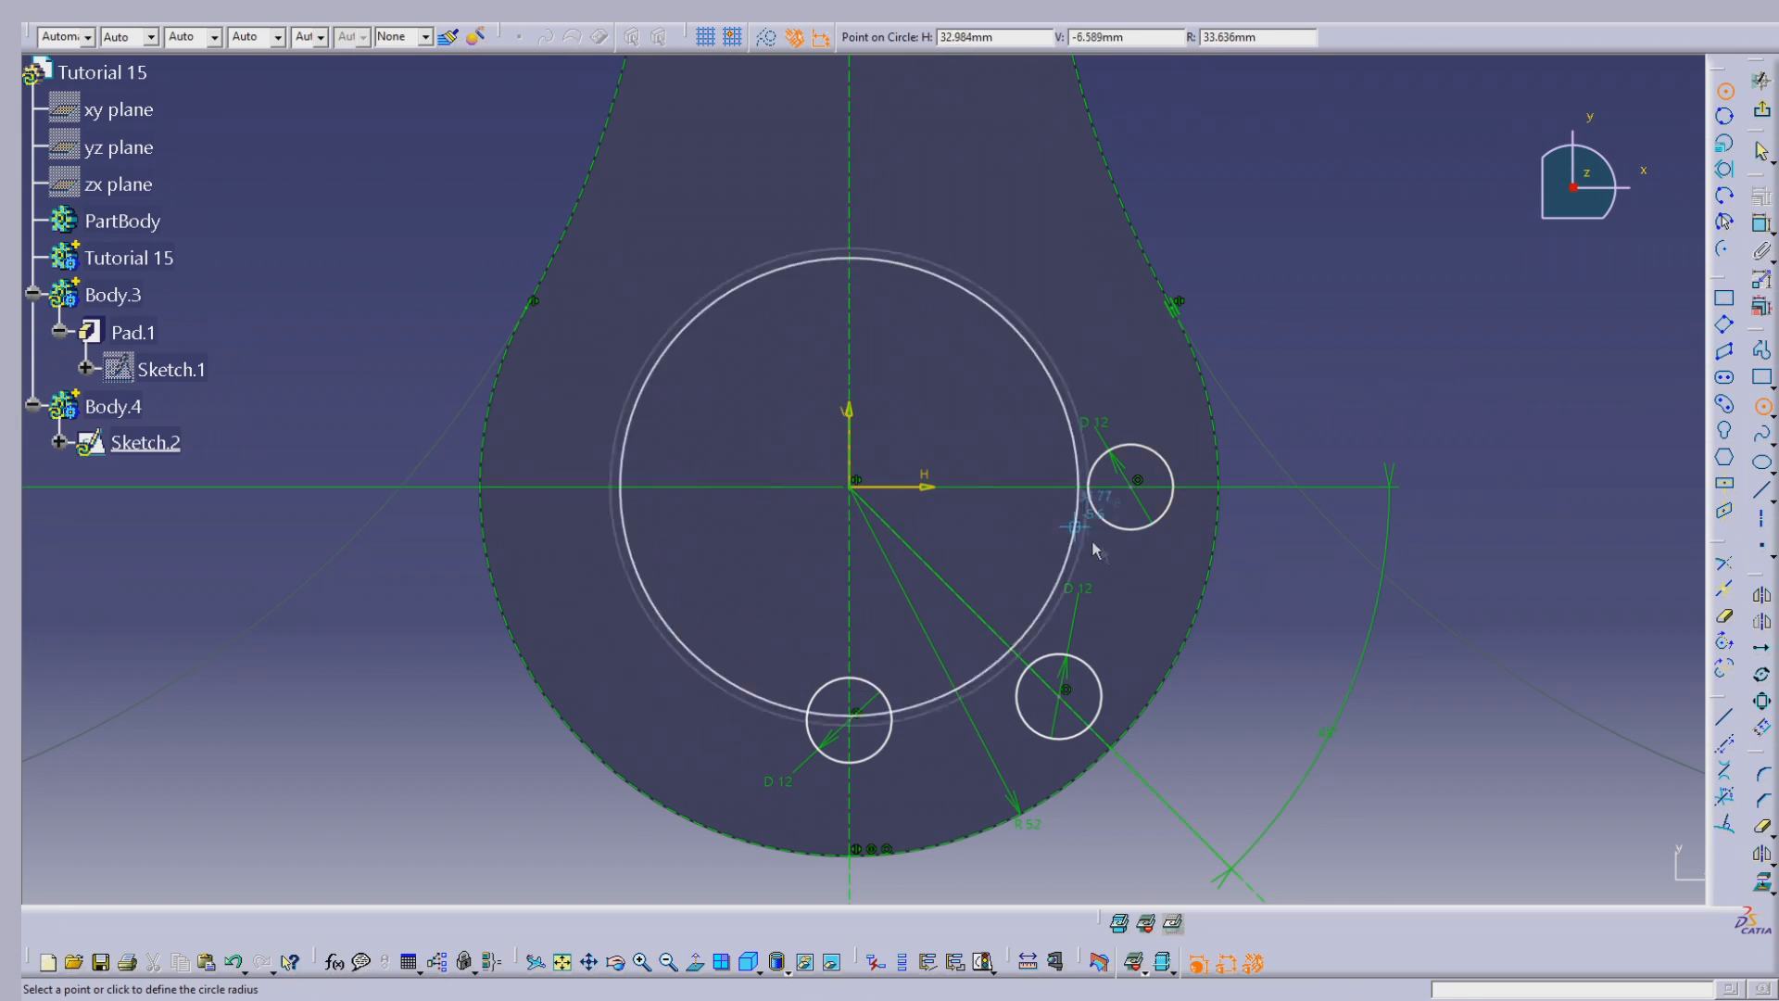
pyautogui.click(1051, 556)
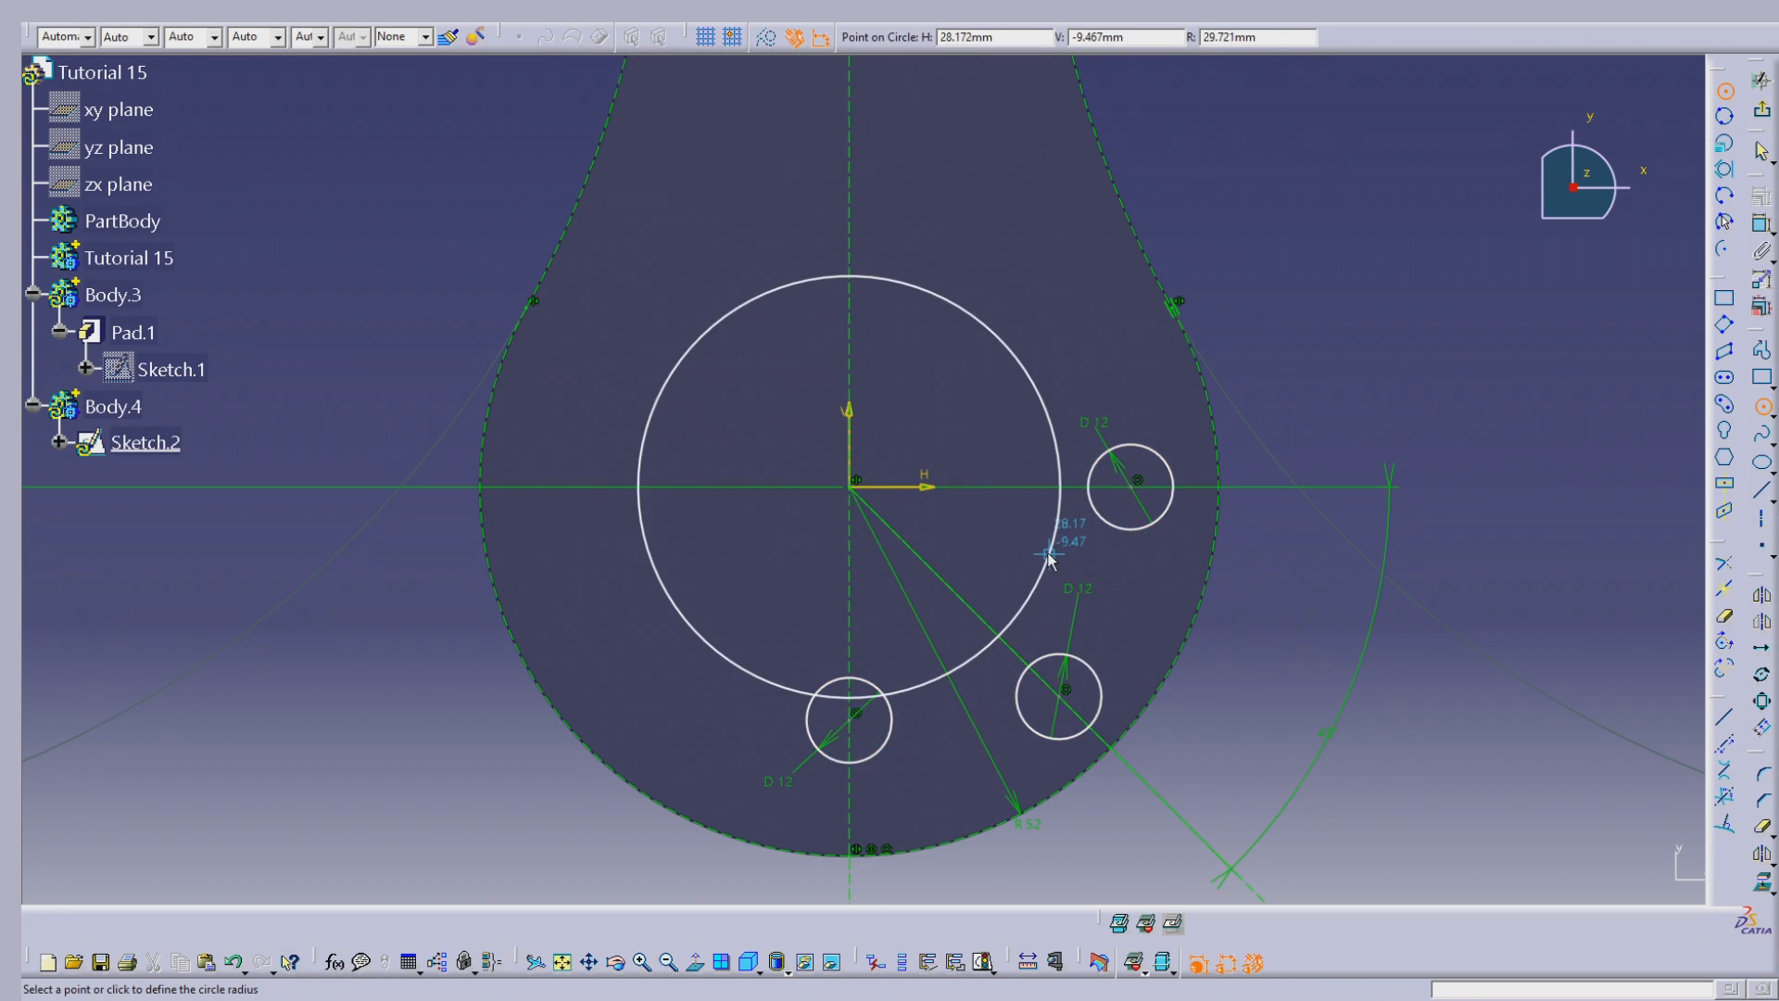
pyautogui.click(969, 269)
pyautogui.click(922, 289)
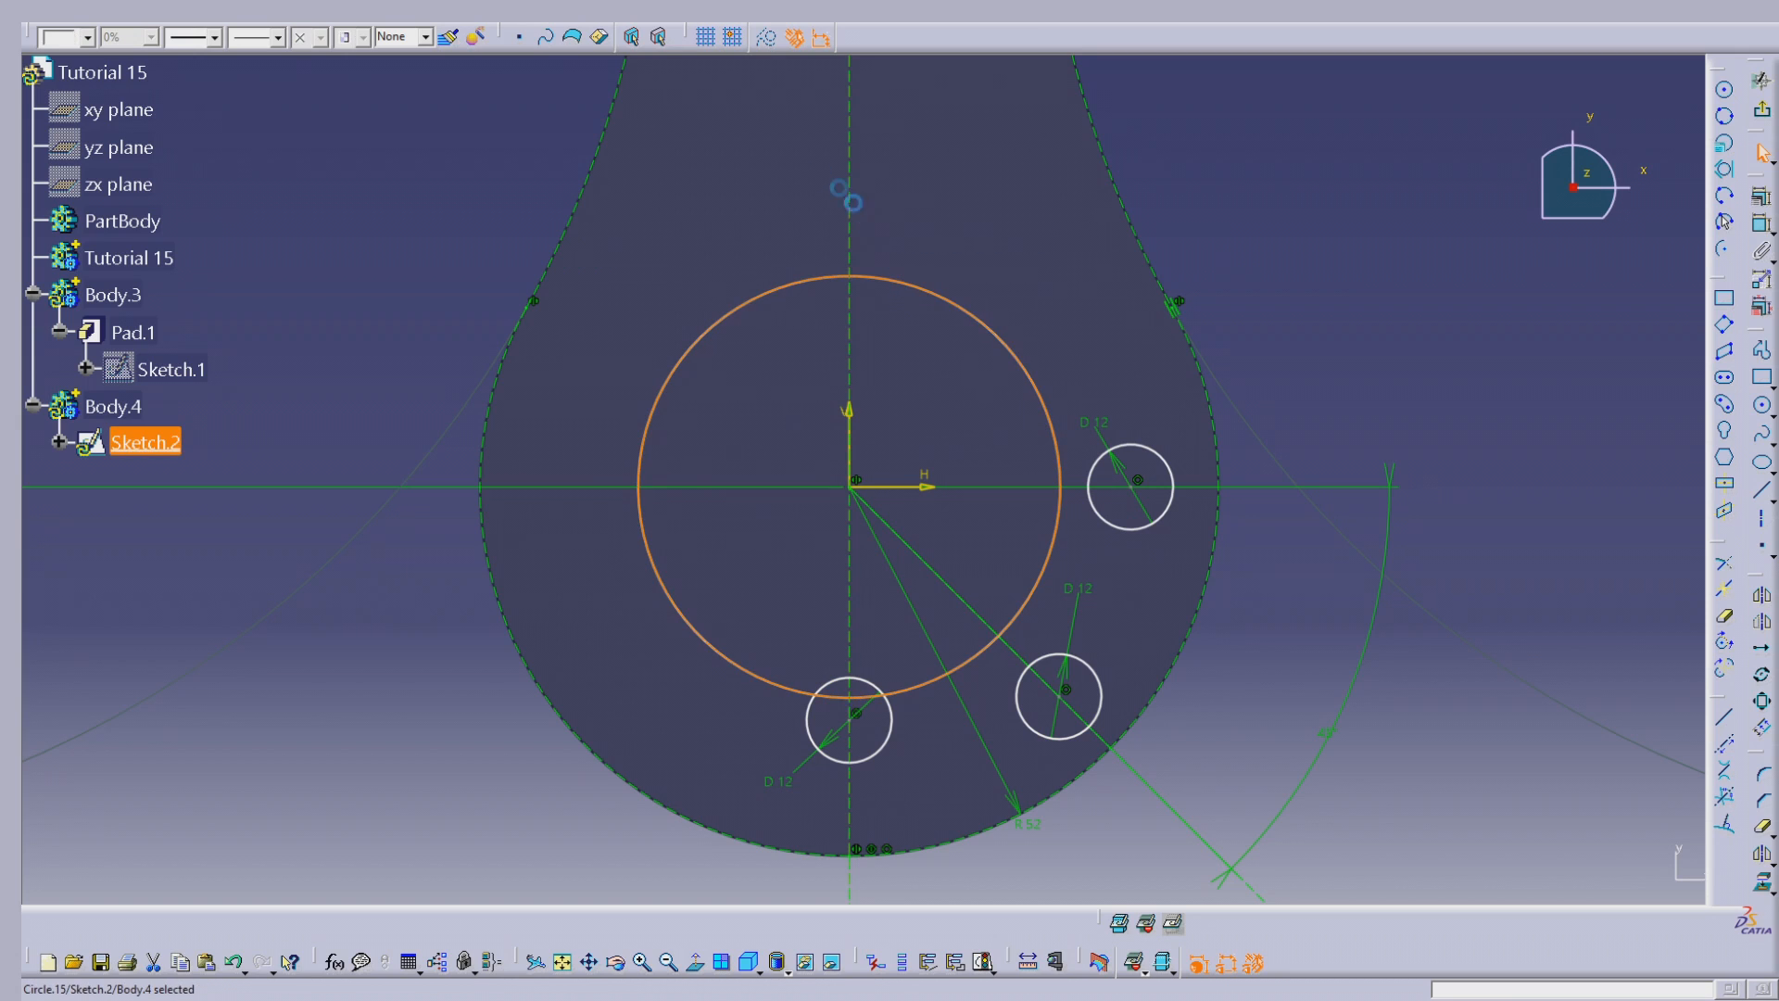
pyautogui.click(767, 38)
pyautogui.click(1118, 289)
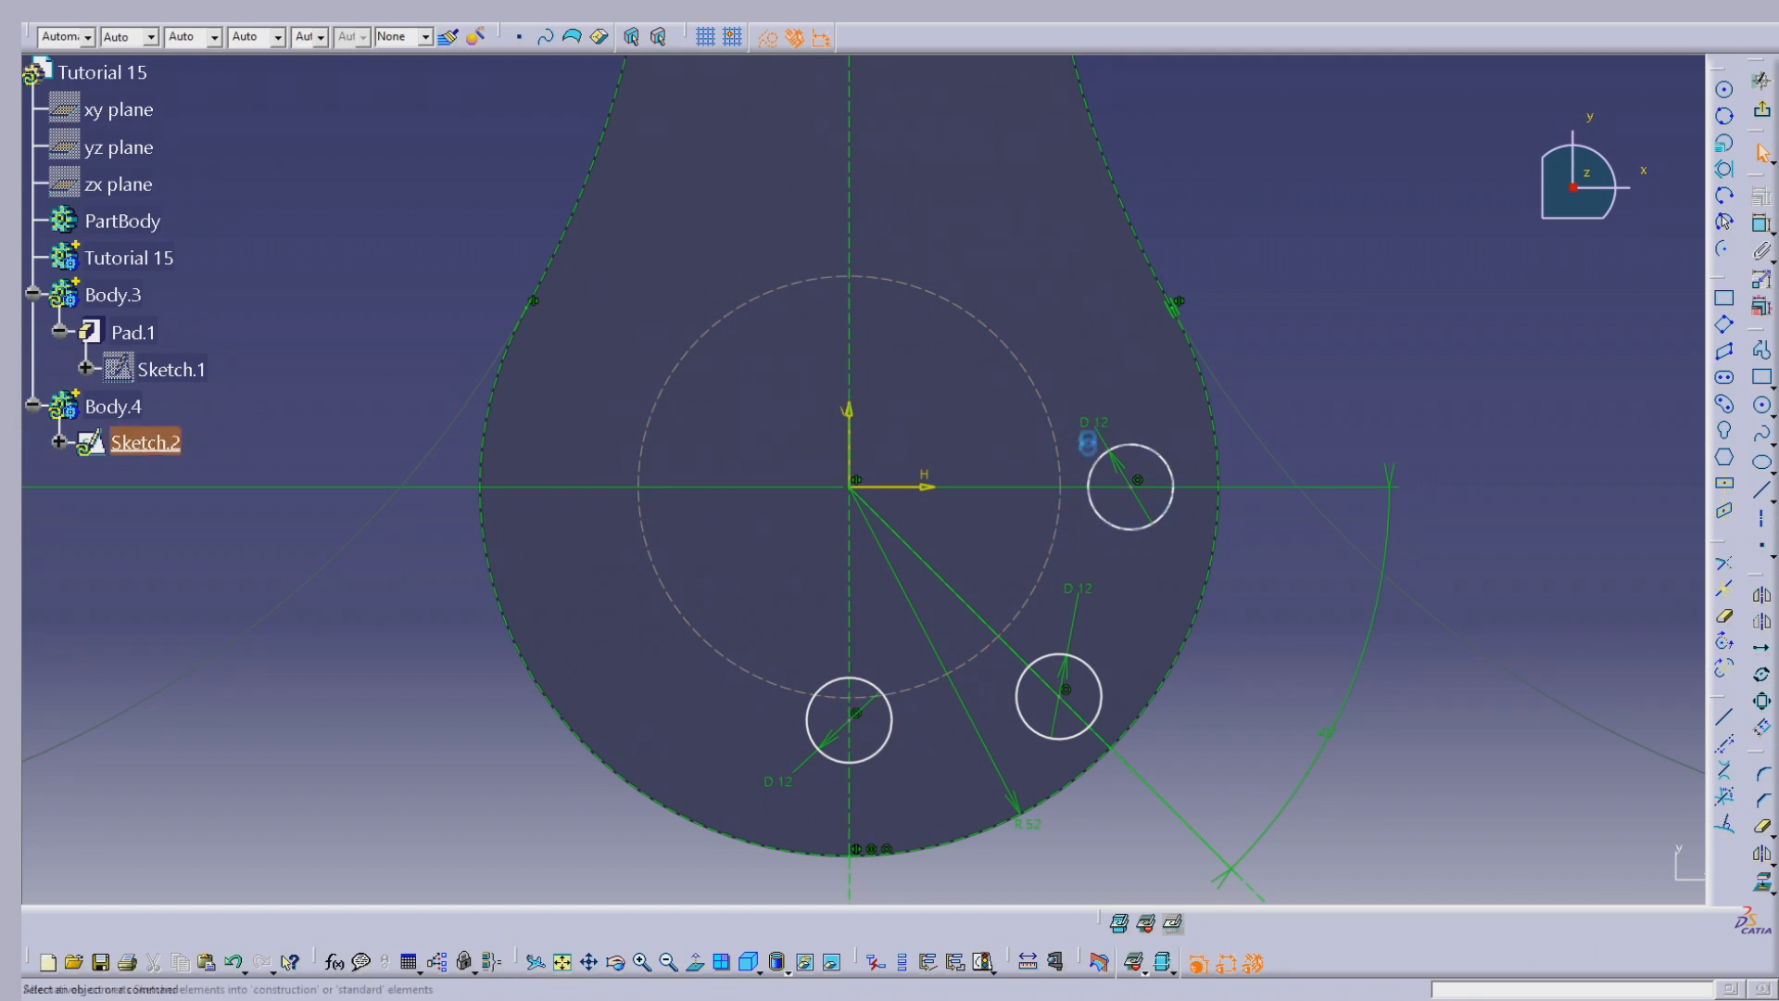
# - Add a coincidence constraint between the centre of the horizontal-axis circle and the construction circle
pyautogui.click(1138, 480)
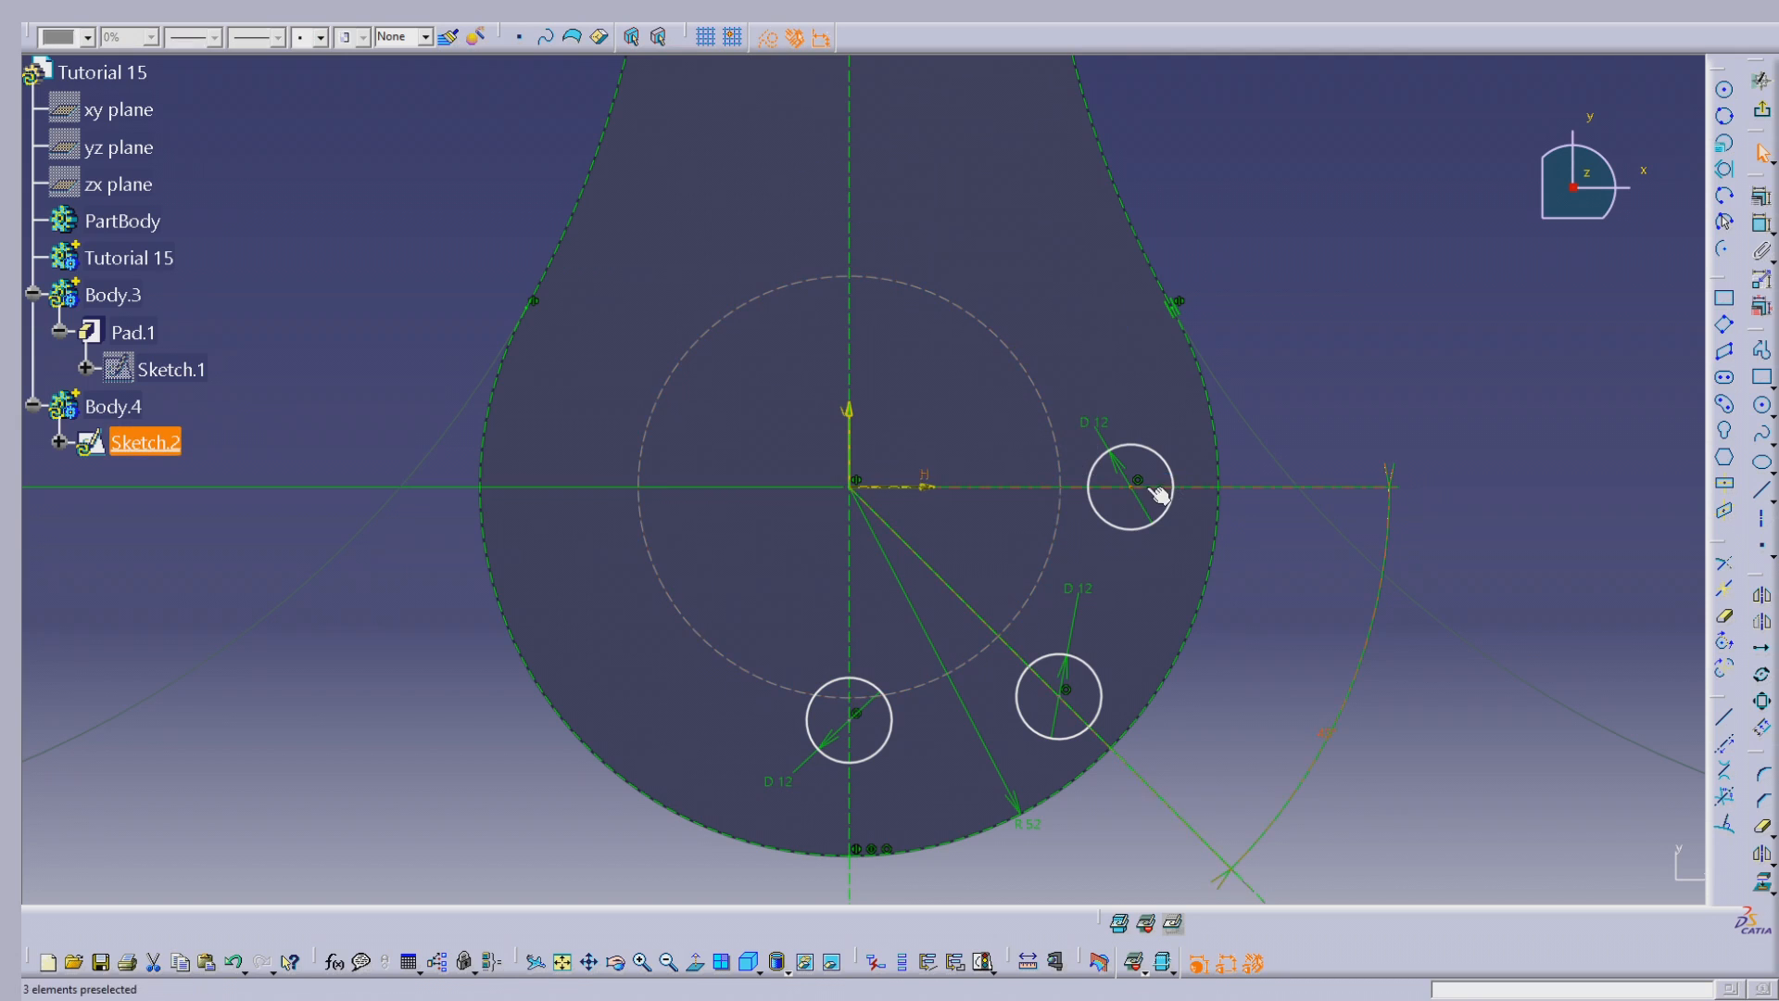
pyautogui.keyDown('ctrl'); pyautogui.click(1062, 436); pyautogui.keyUp('ctrl')
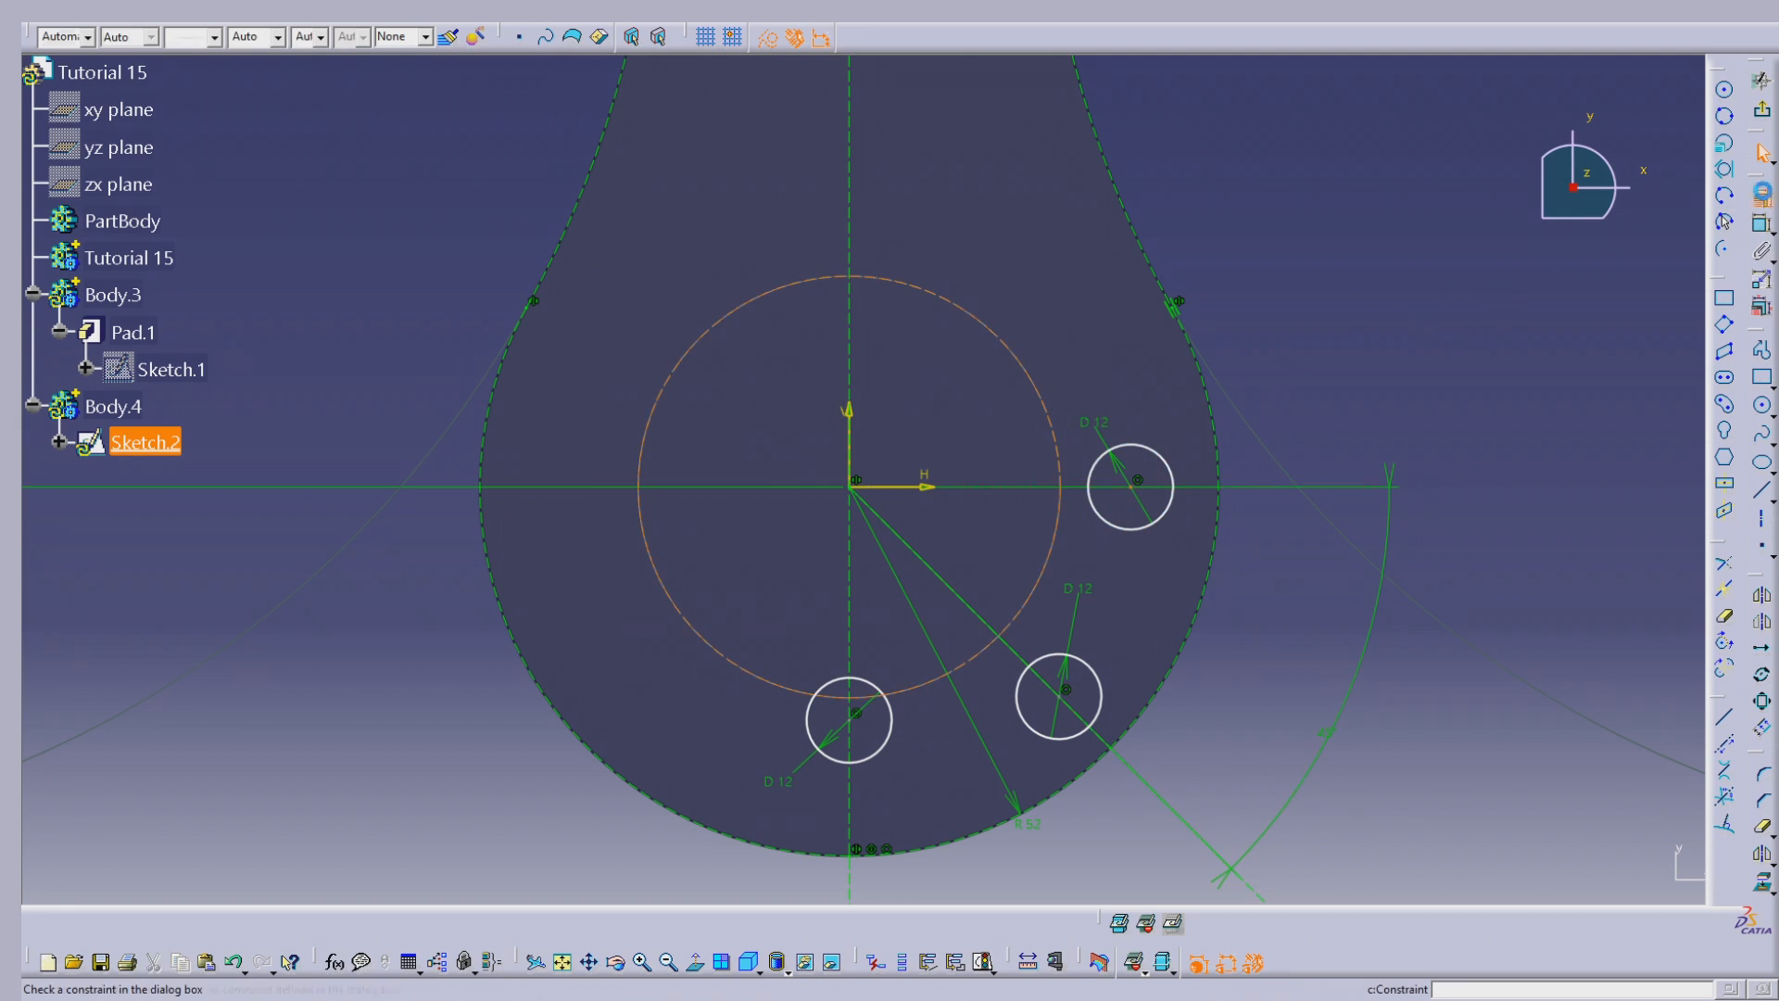
pyautogui.click(1760, 195)
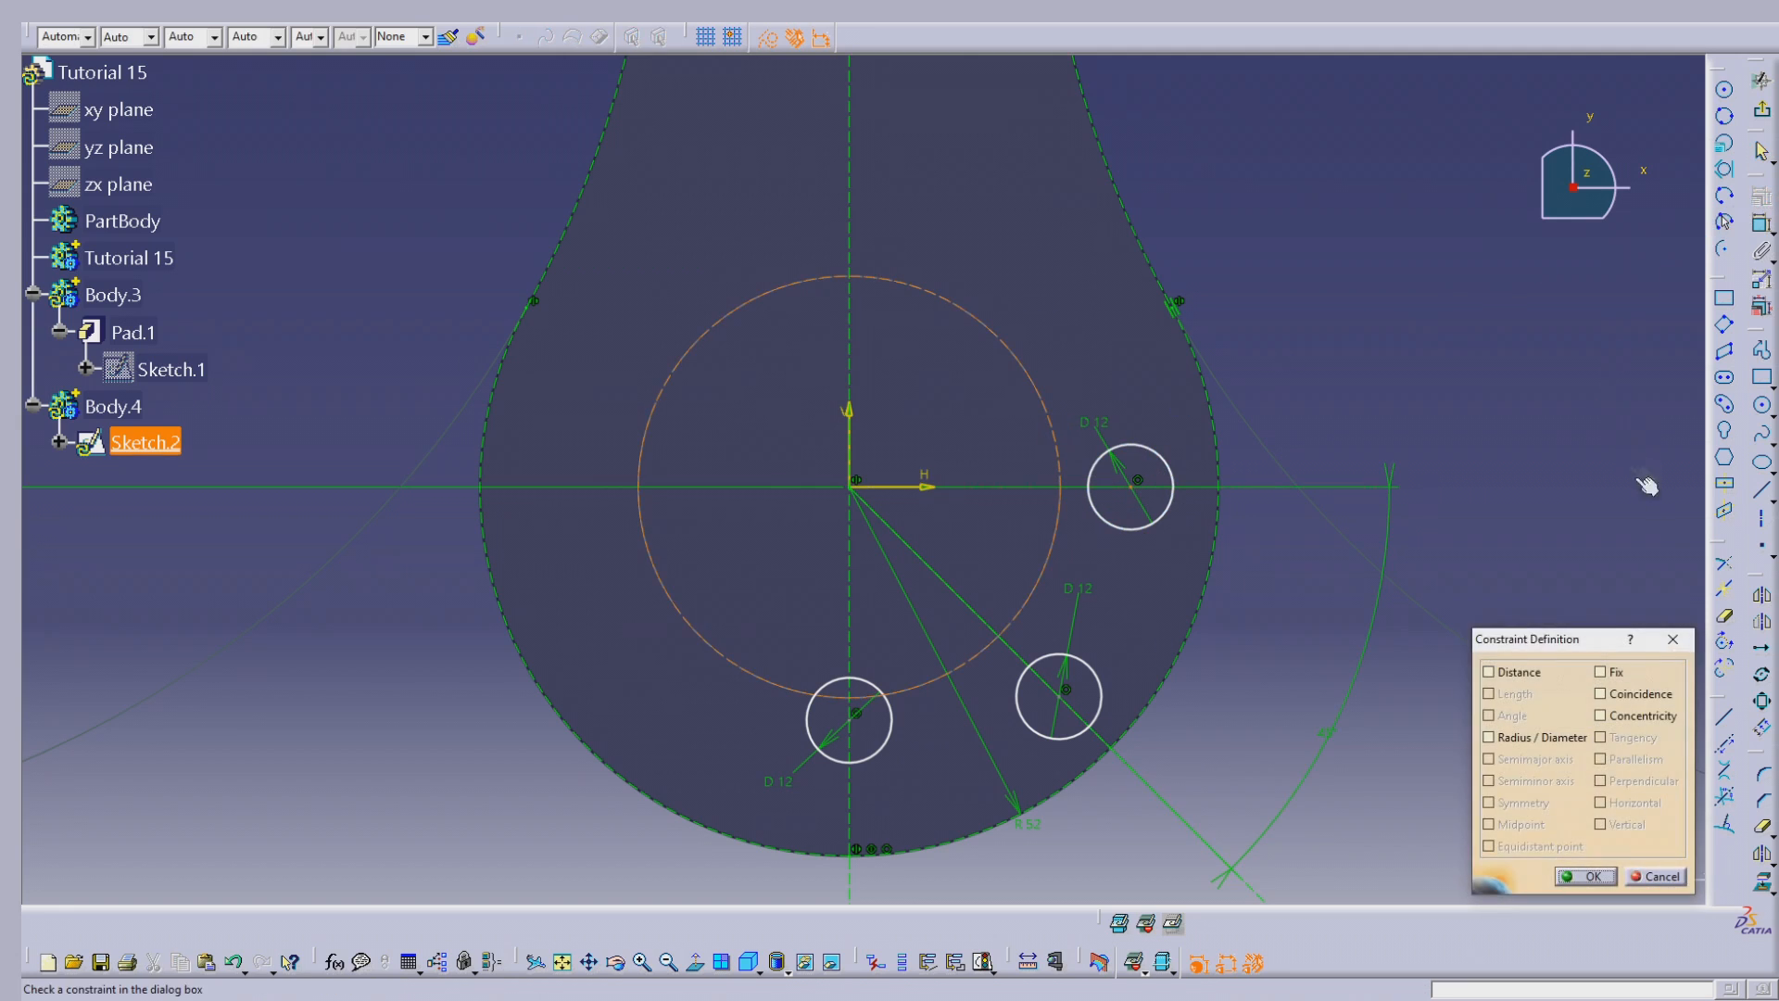
pyautogui.click(1628, 696)
pyautogui.click(1587, 875)
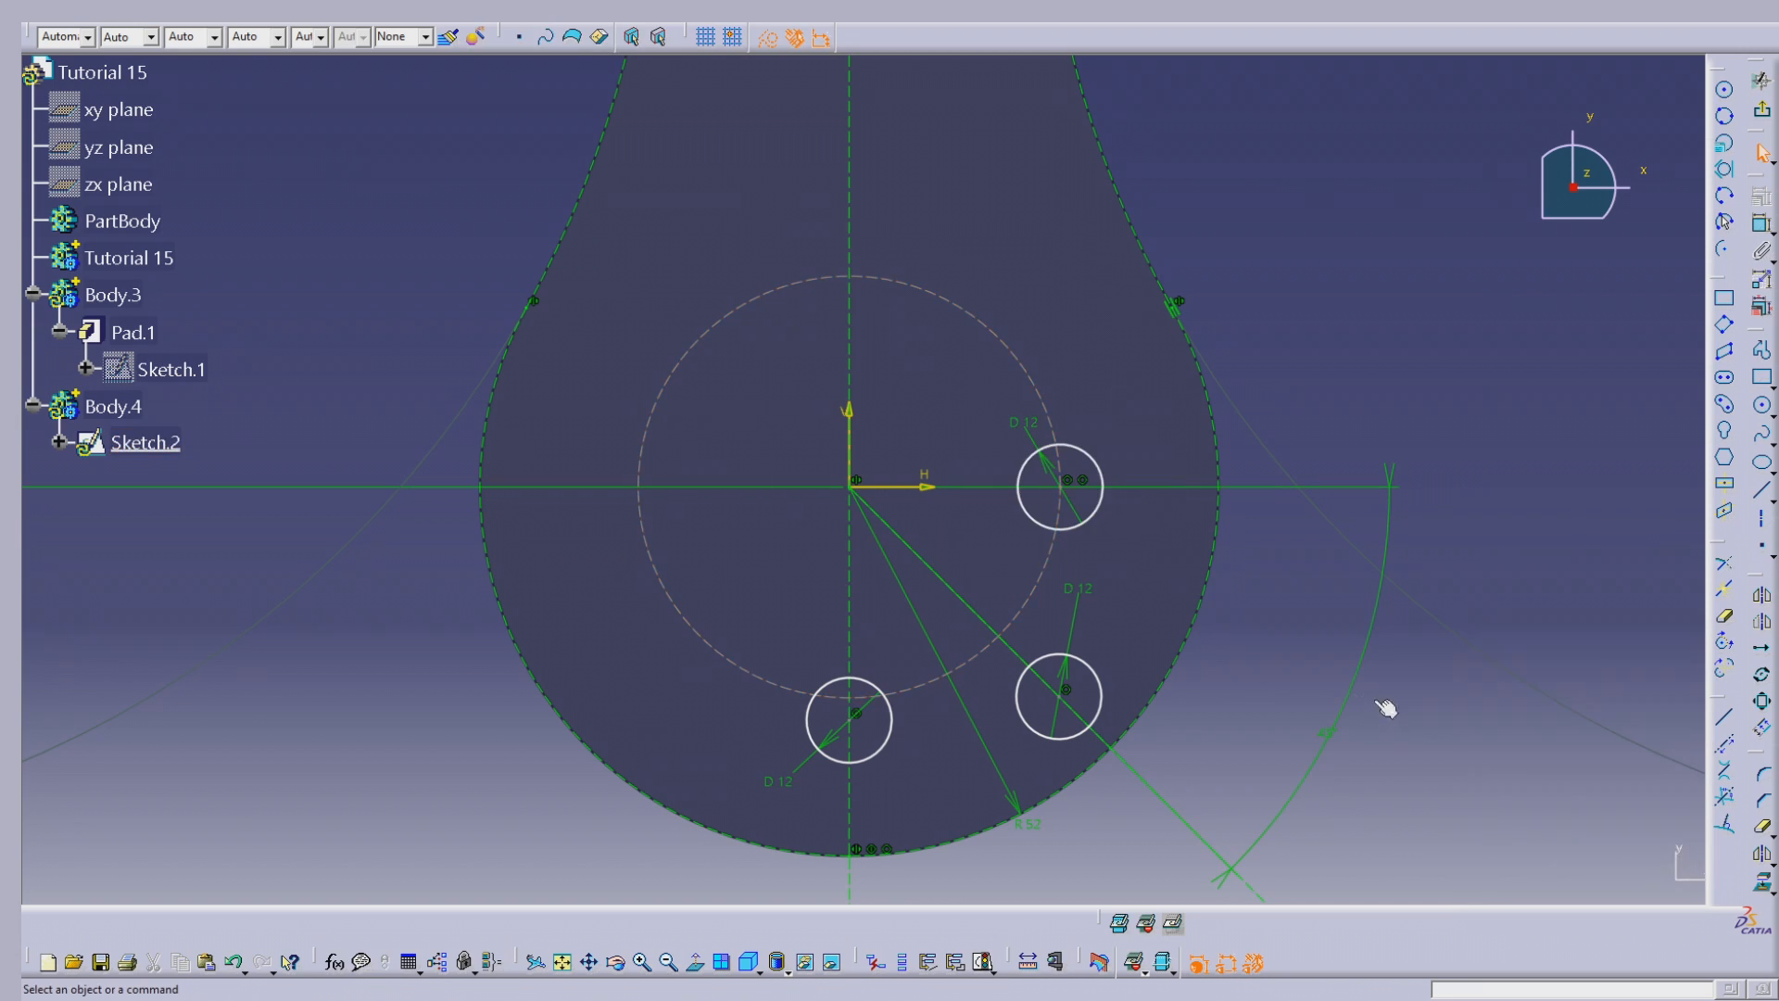
# - Constrain the centre of the 12 mm circle on the diagonal line to be coincident with the construction circle
pyautogui.click(1067, 699)
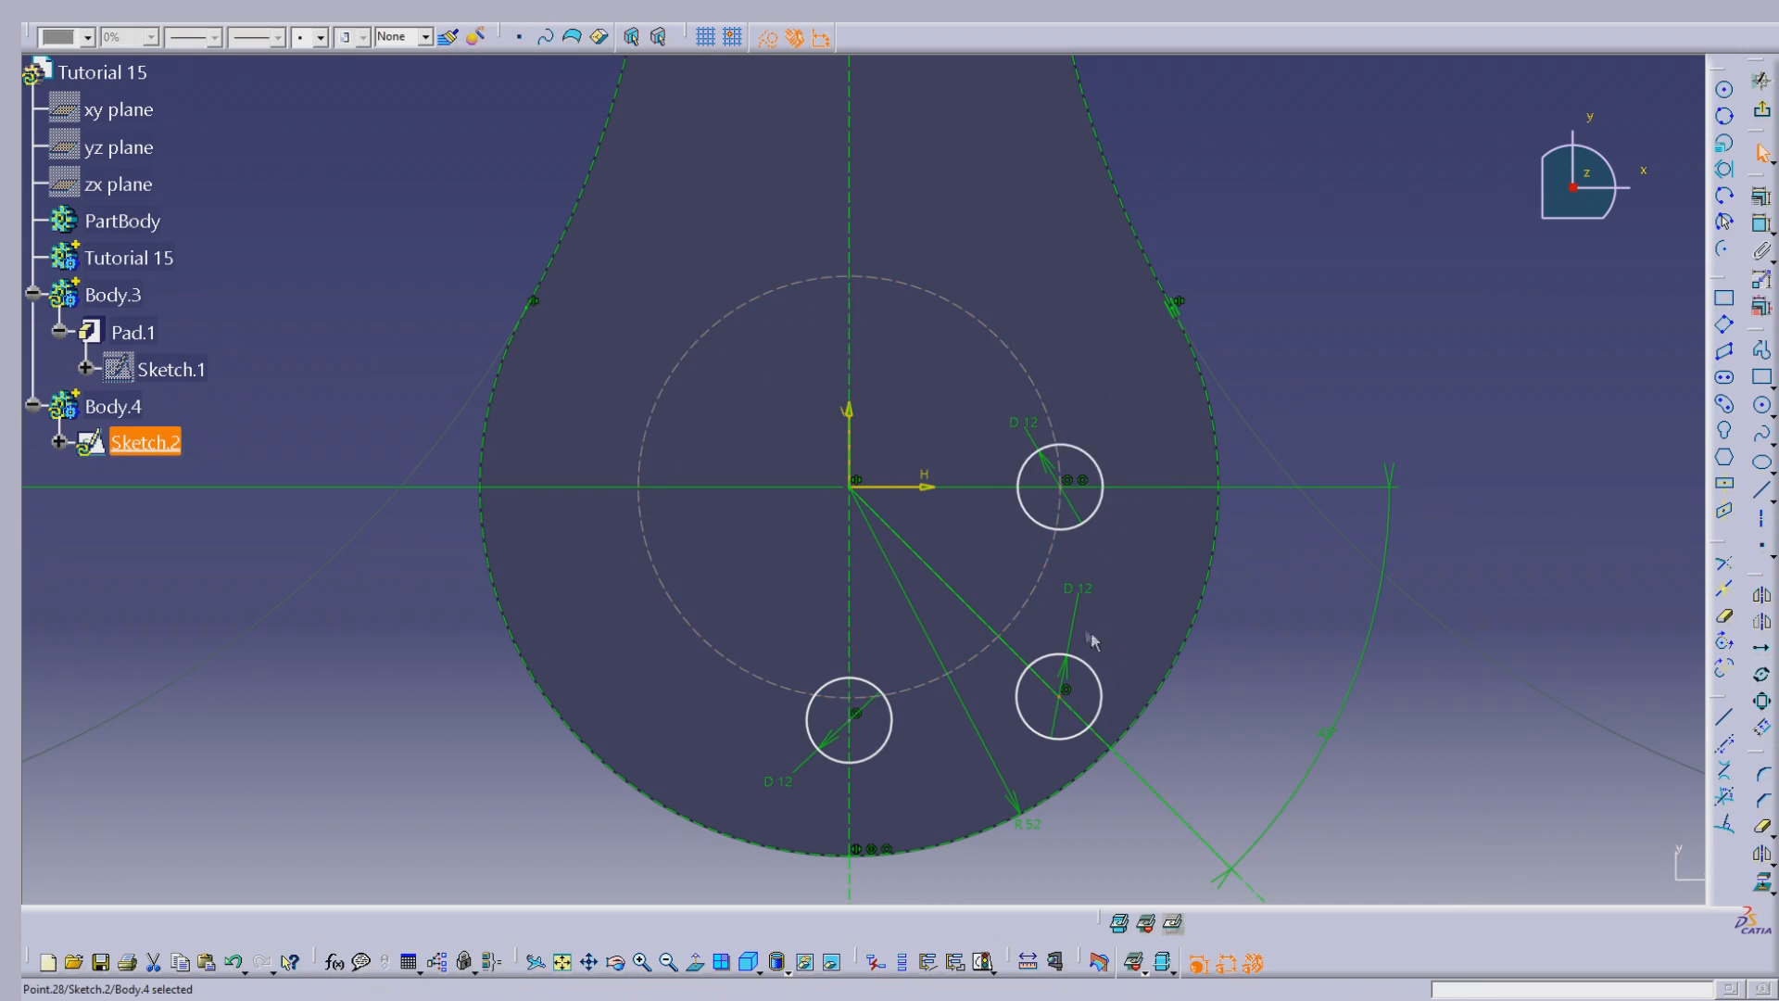
pyautogui.keyDown('ctrl'); pyautogui.click(1021, 609); pyautogui.keyUp('ctrl')
pyautogui.click(1761, 193)
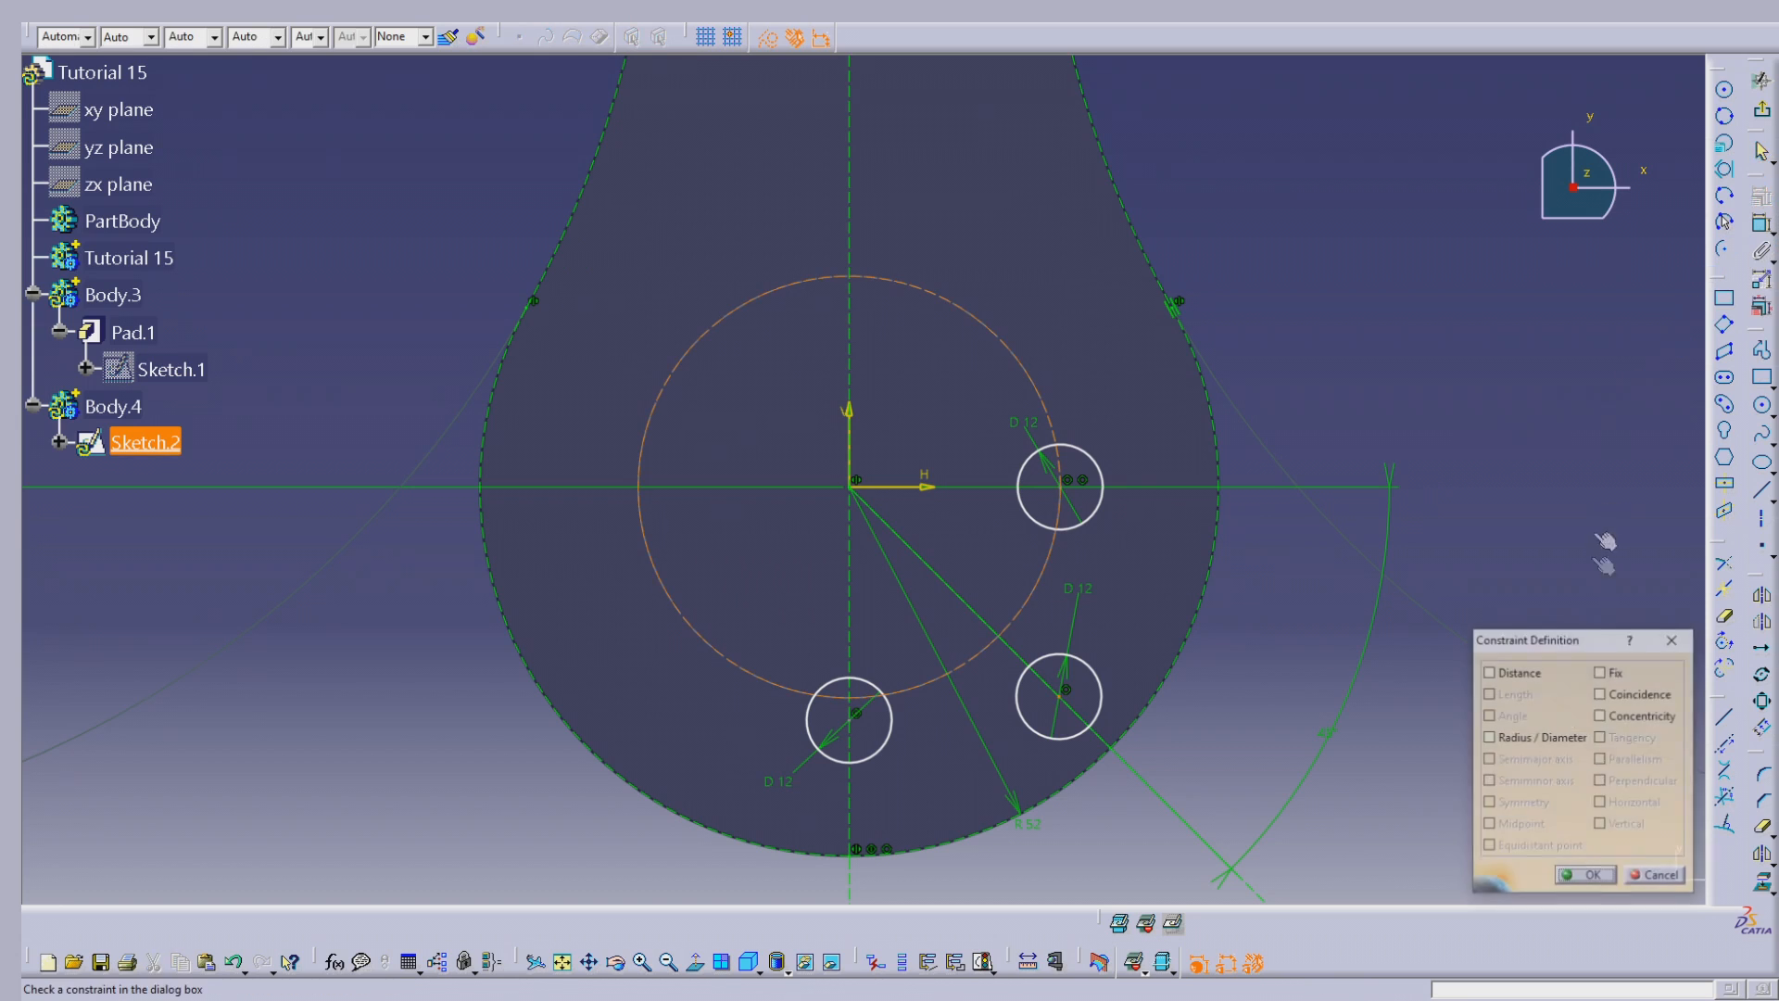
pyautogui.click(1600, 694)
pyautogui.click(1575, 874)
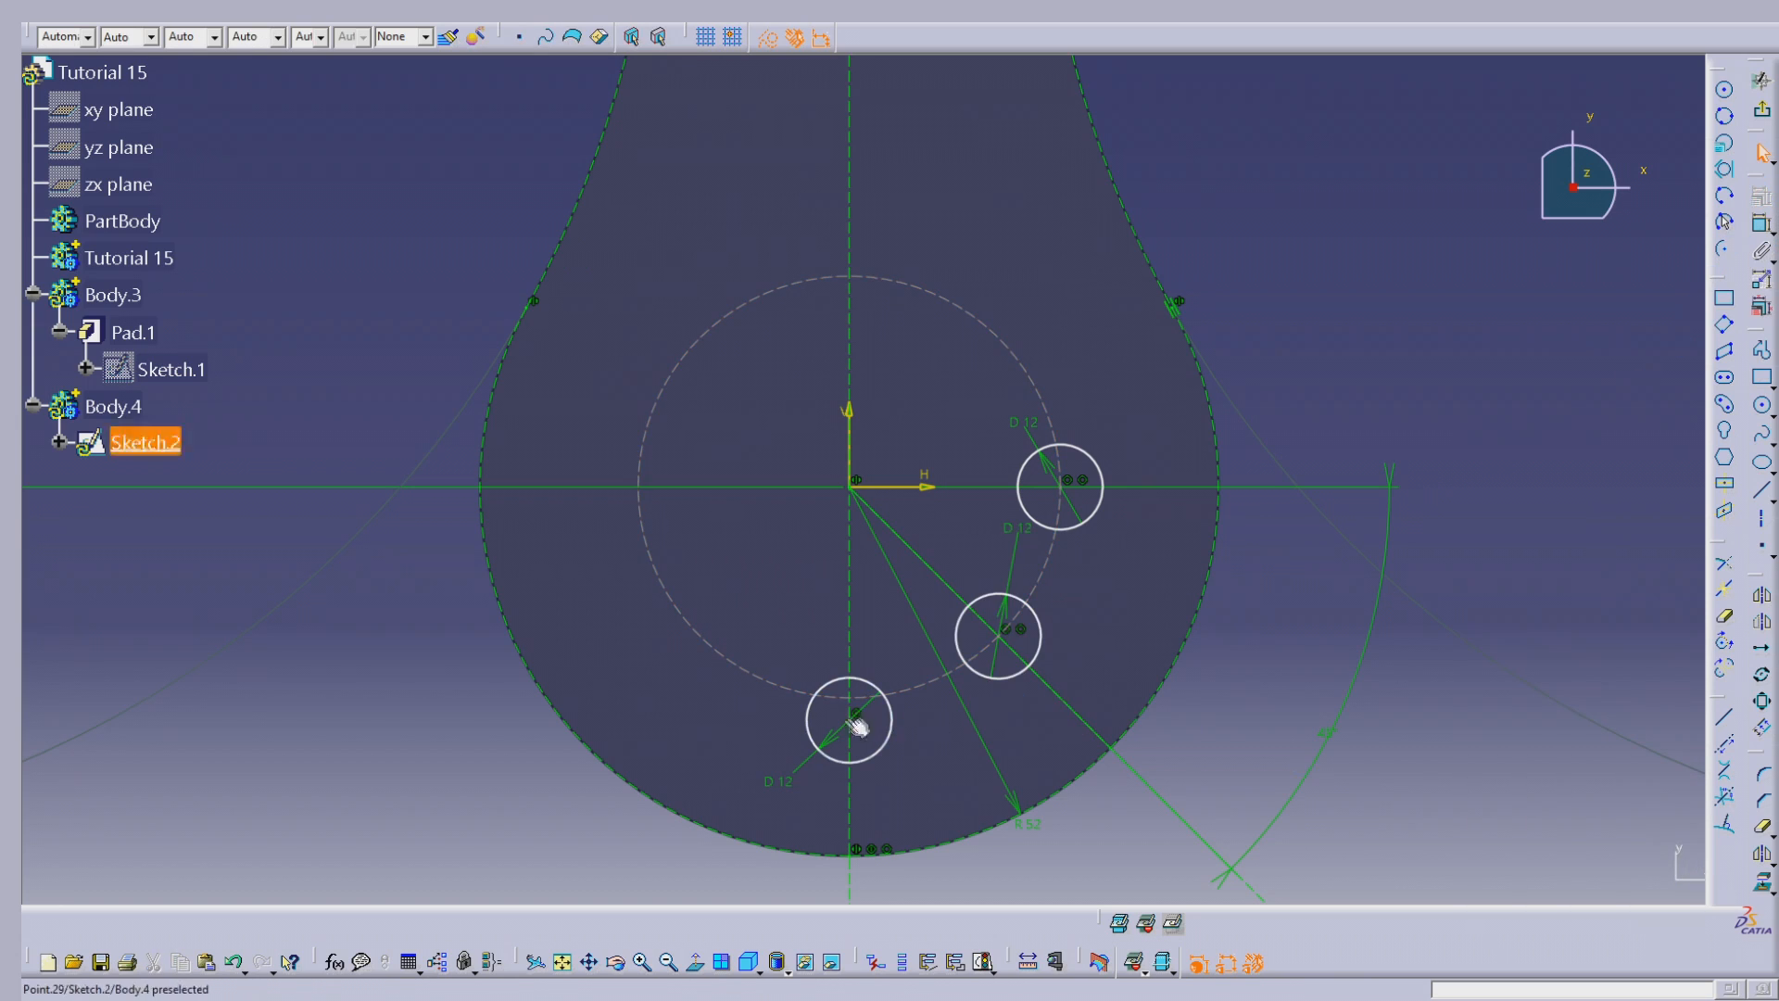
# - Make the vertical-axis circle's centre coincident with the construction circle, and enlarge the construction circle to about 33 mm radius
pyautogui.keyDown('ctrl'); pyautogui.click(909, 685); pyautogui.keyUp('ctrl')
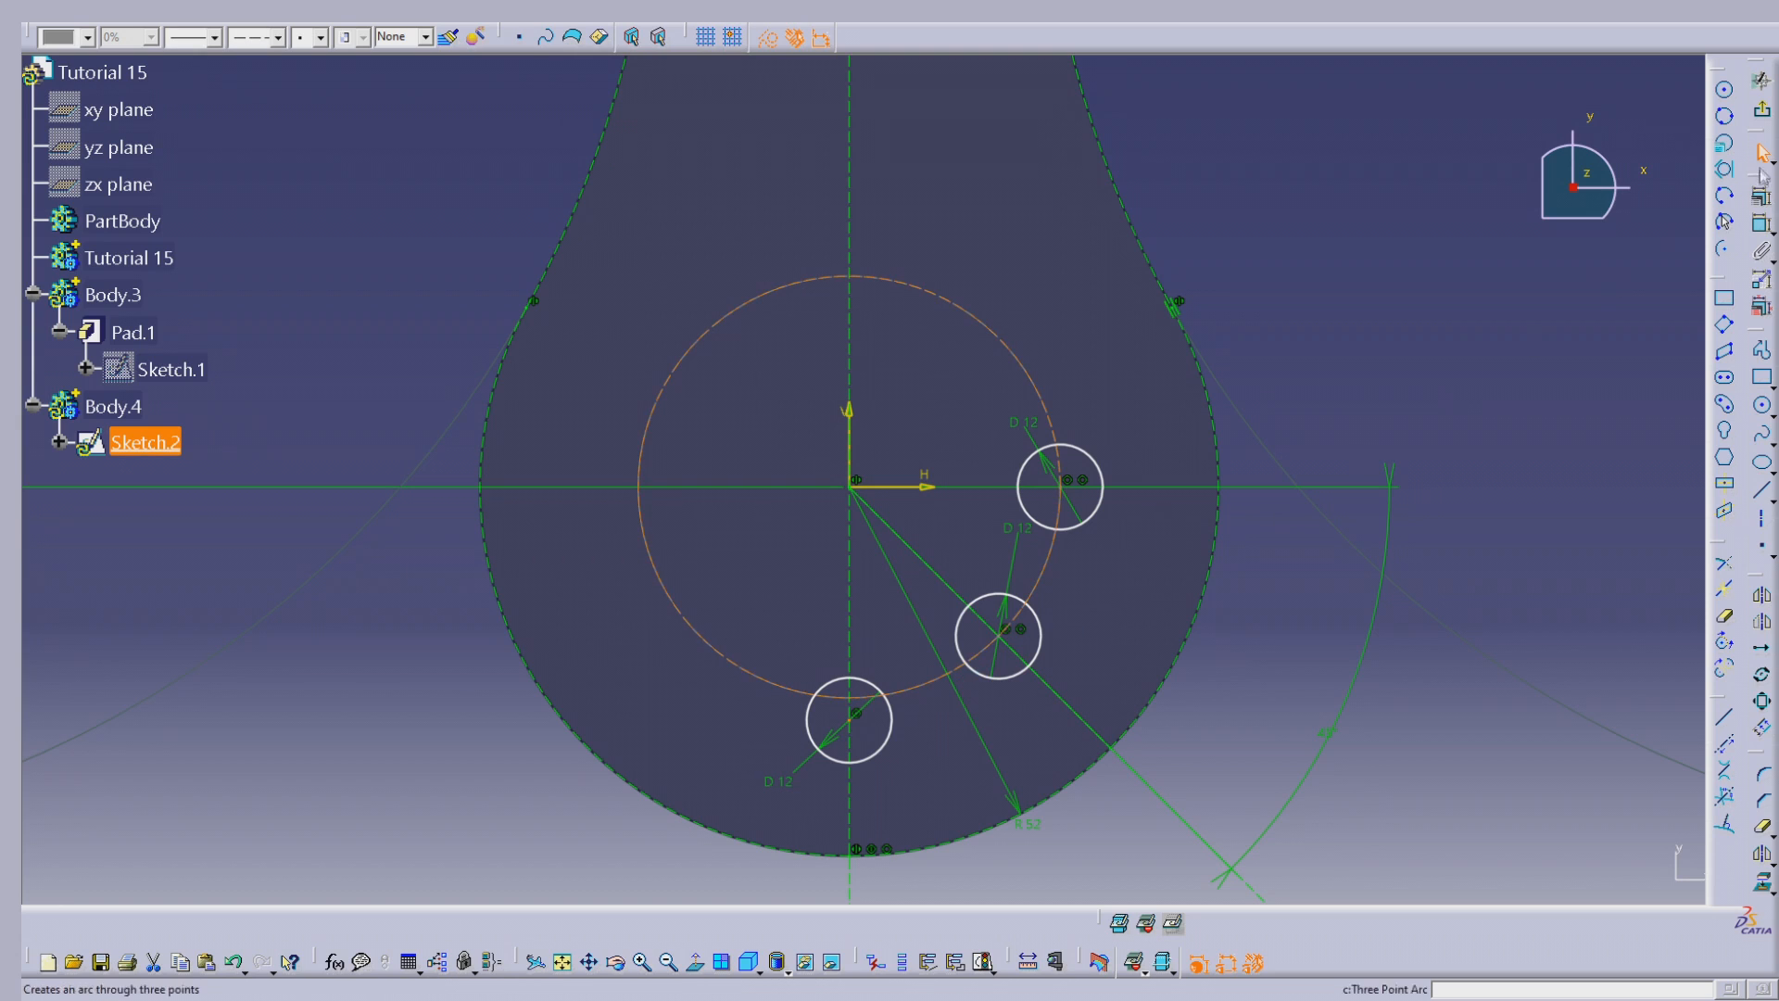
pyautogui.click(1761, 193)
pyautogui.click(1617, 695)
pyautogui.click(1585, 875)
pyautogui.moveTo(1062, 567)
pyautogui.mouseDown()
pyautogui.moveTo(1176, 628)
pyautogui.moveTo(969, 497)
pyautogui.moveTo(1067, 606)
pyautogui.moveTo(1013, 497)
pyautogui.moveTo(1136, 620)
pyautogui.moveTo(957, 504)
pyautogui.moveTo(1110, 628)
pyautogui.moveTo(953, 481)
pyautogui.moveTo(1093, 616)
pyautogui.moveTo(1067, 590)
pyautogui.mouseUp()
pyautogui.click(769, 631)
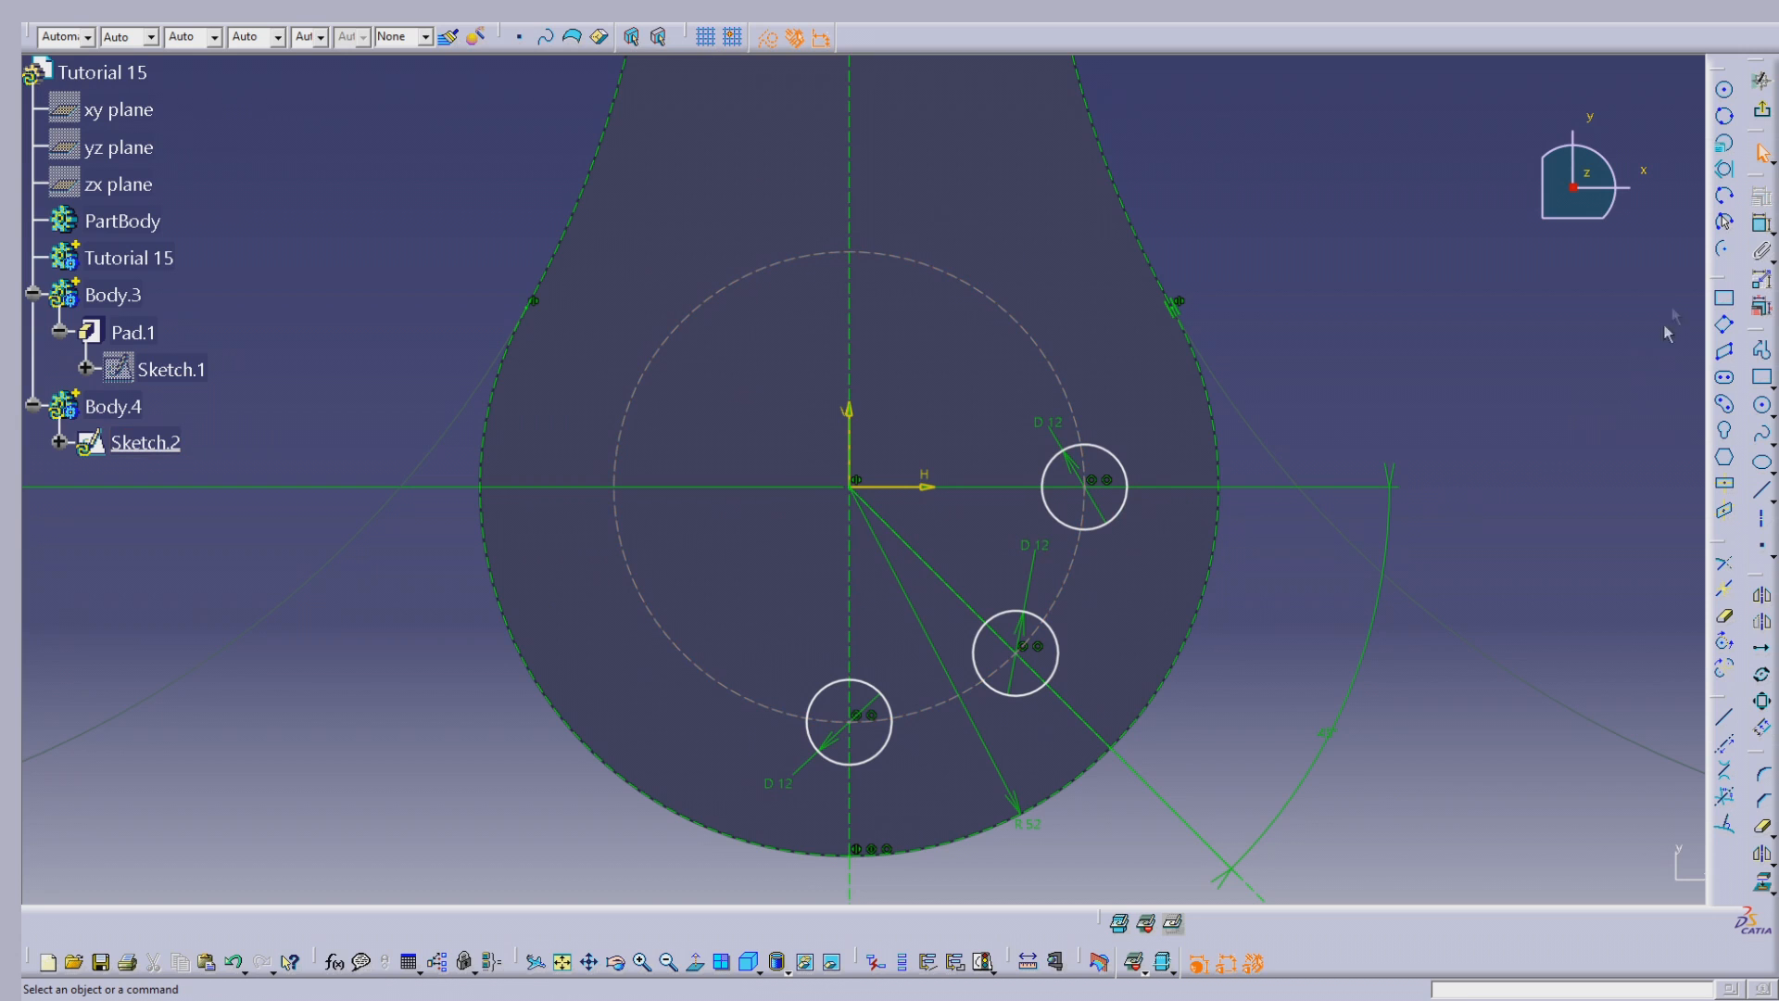
# - Dimension the construction circle through the hole centres as a radius and set it to 40 mm
pyautogui.click(1761, 224)
pyautogui.click(681, 639)
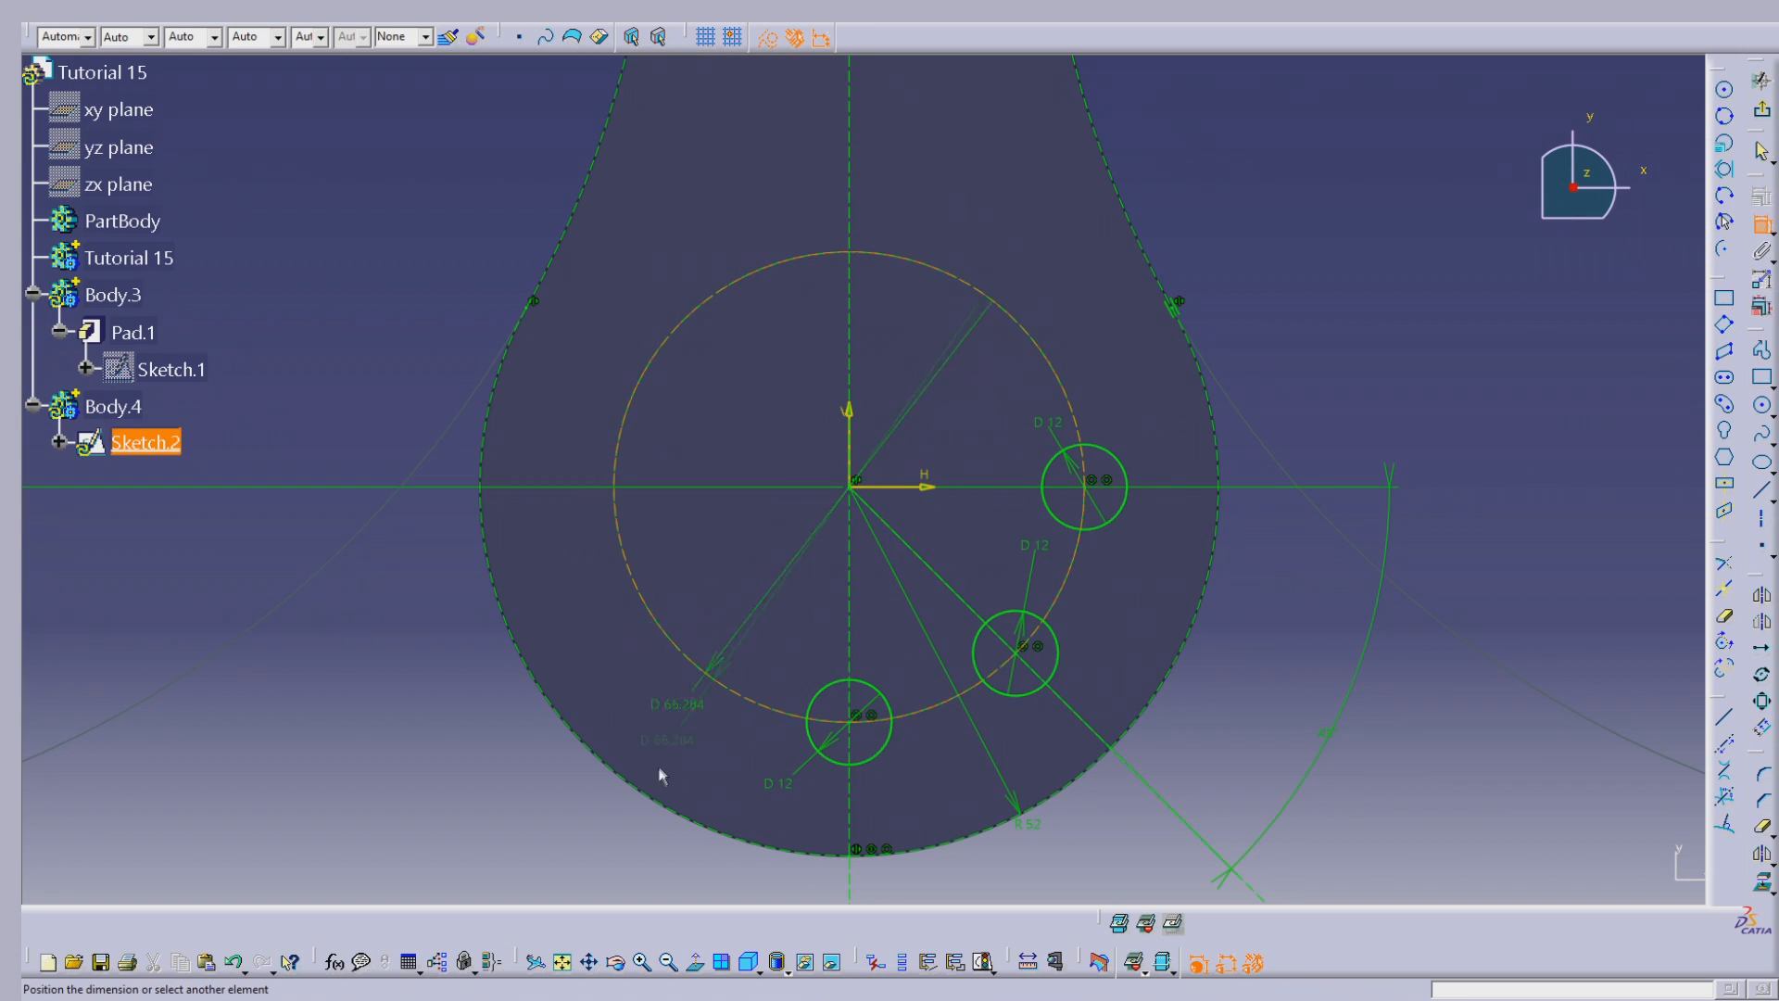
pyautogui.moveTo(731, 857); pyautogui.dragTo(731, 549, button='middle')
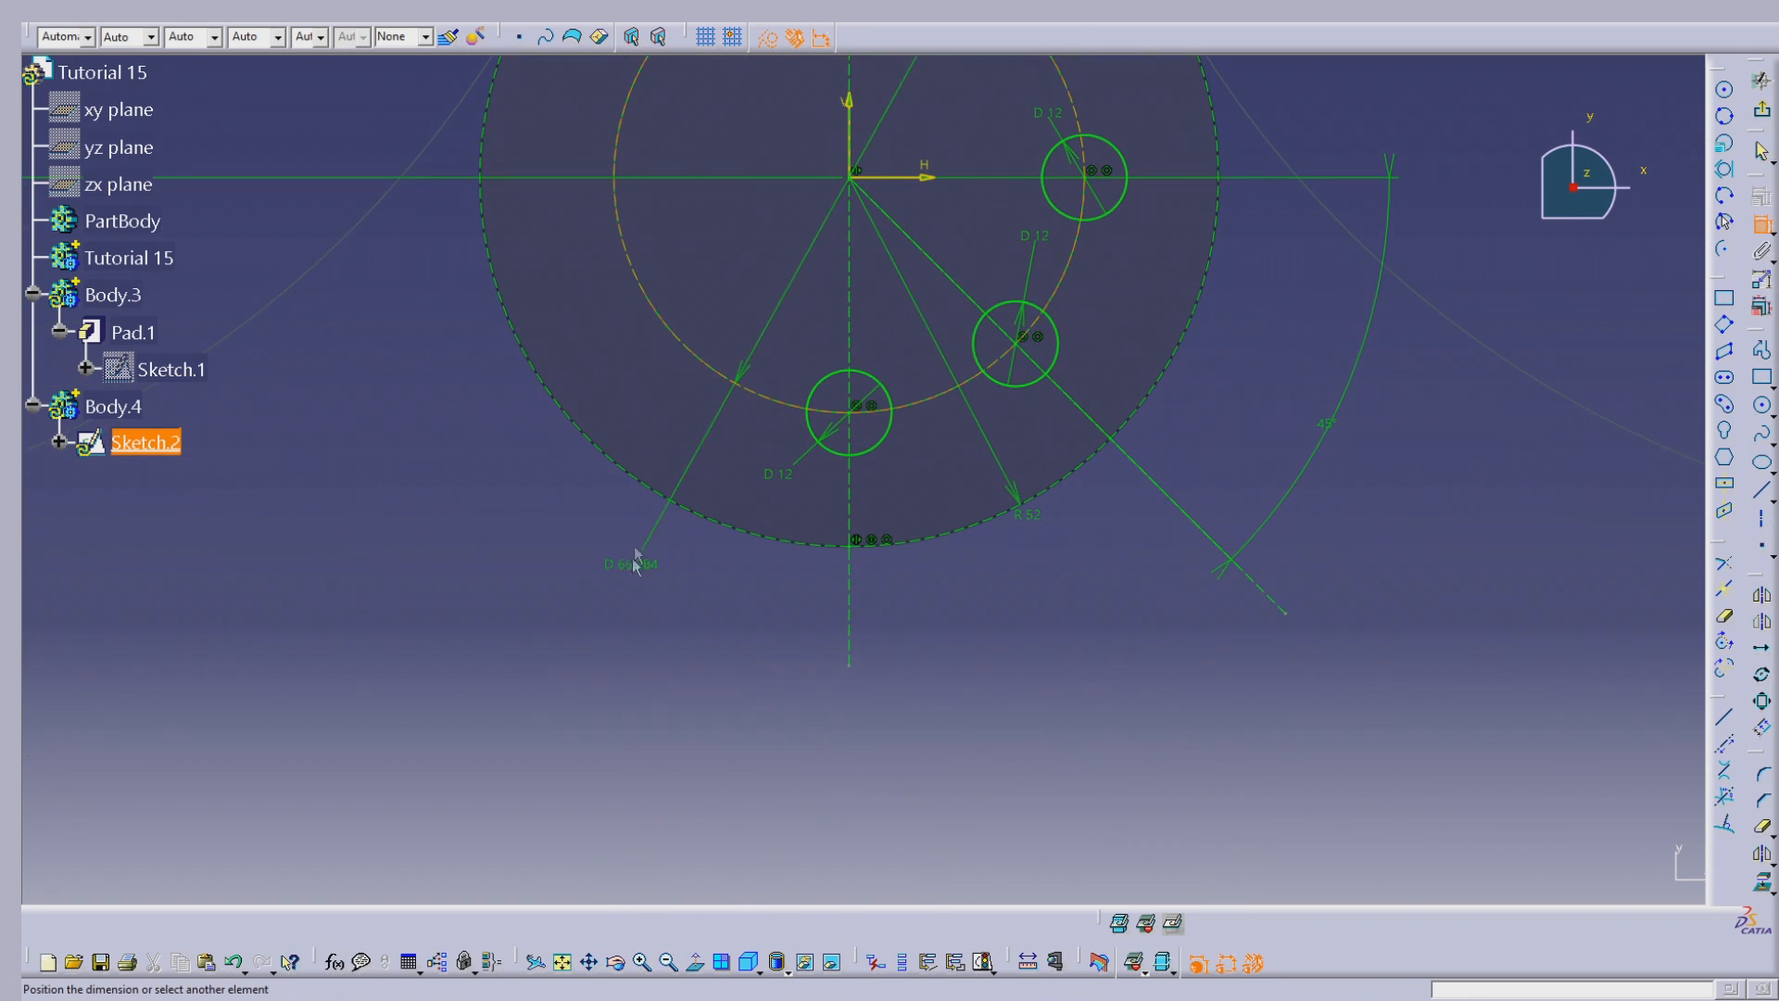
pyautogui.click(660, 408)
pyautogui.doubleClick(679, 406)
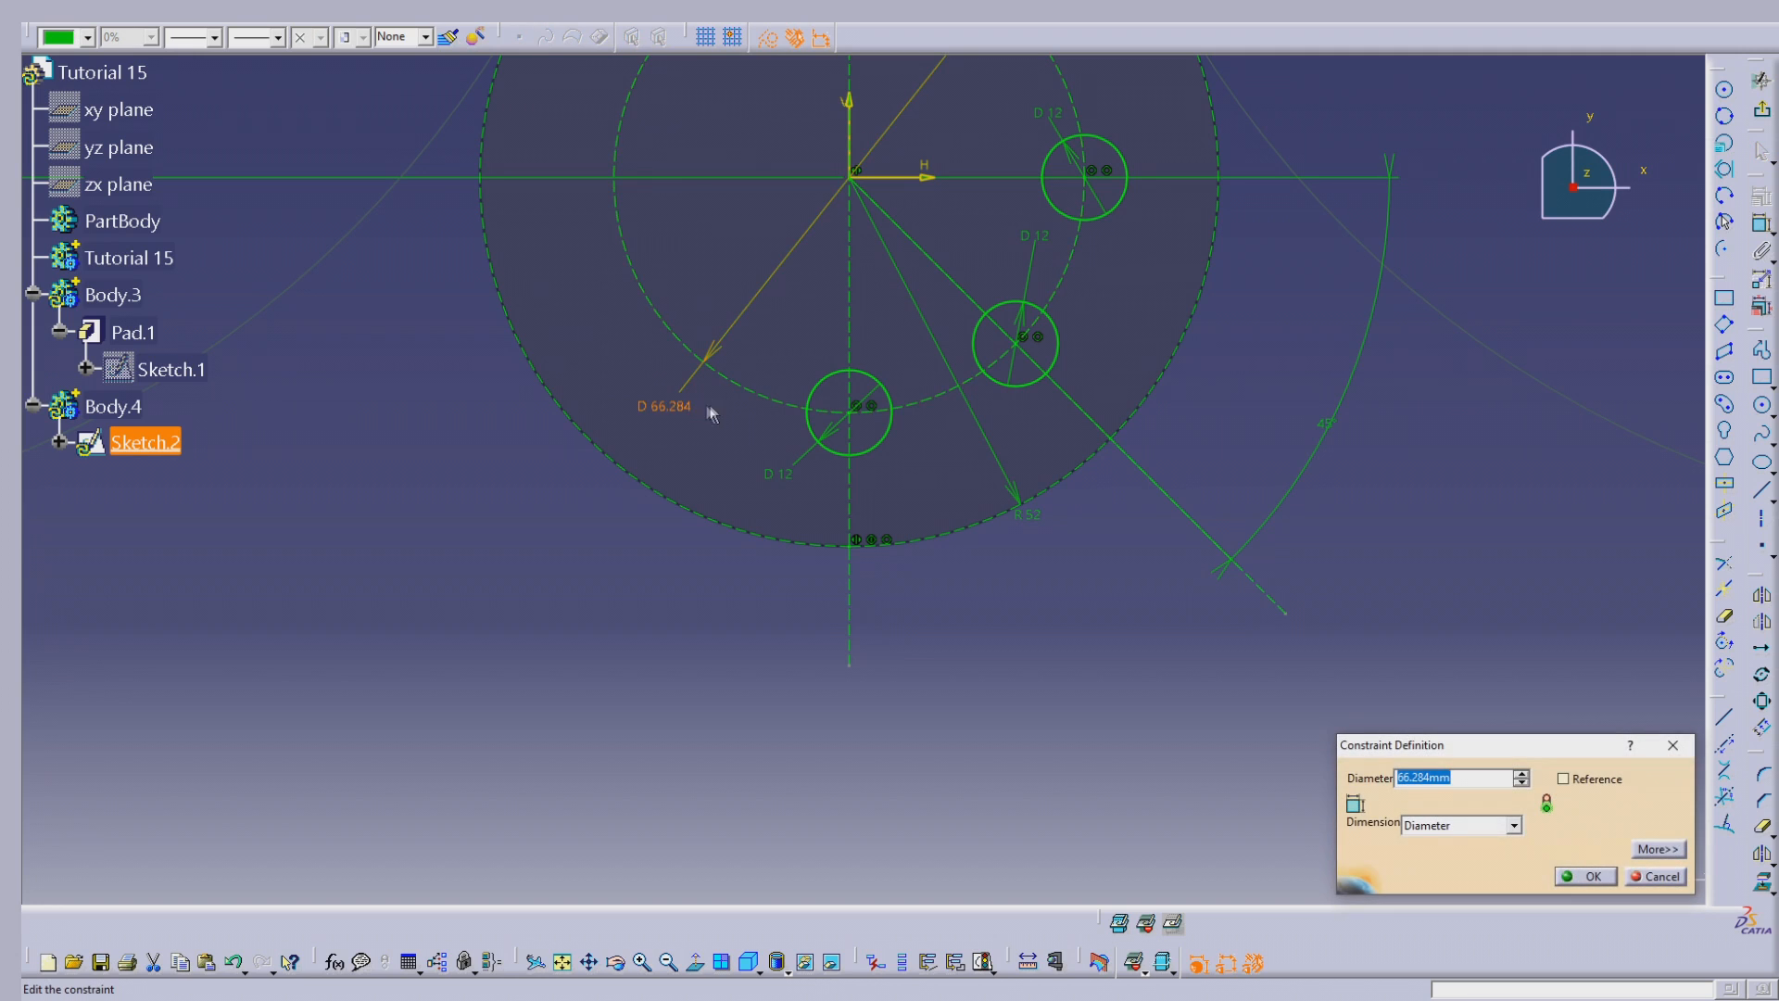
pyautogui.click(1459, 825)
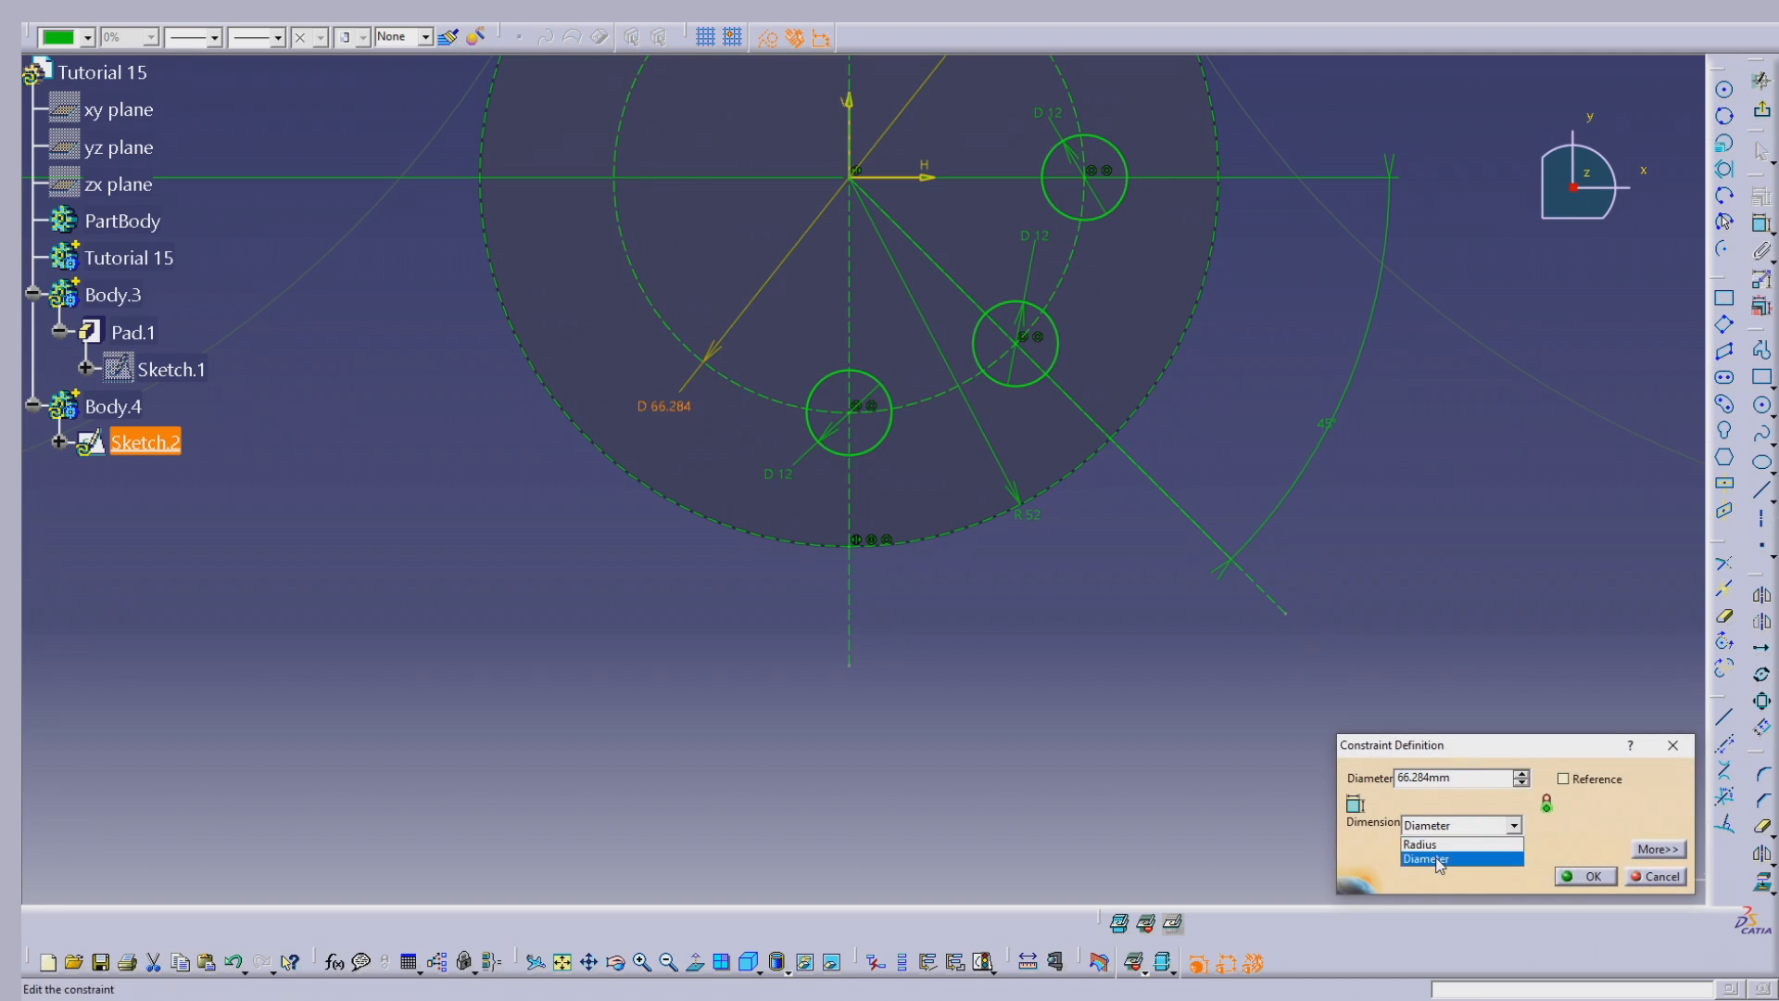
pyautogui.click(1436, 850)
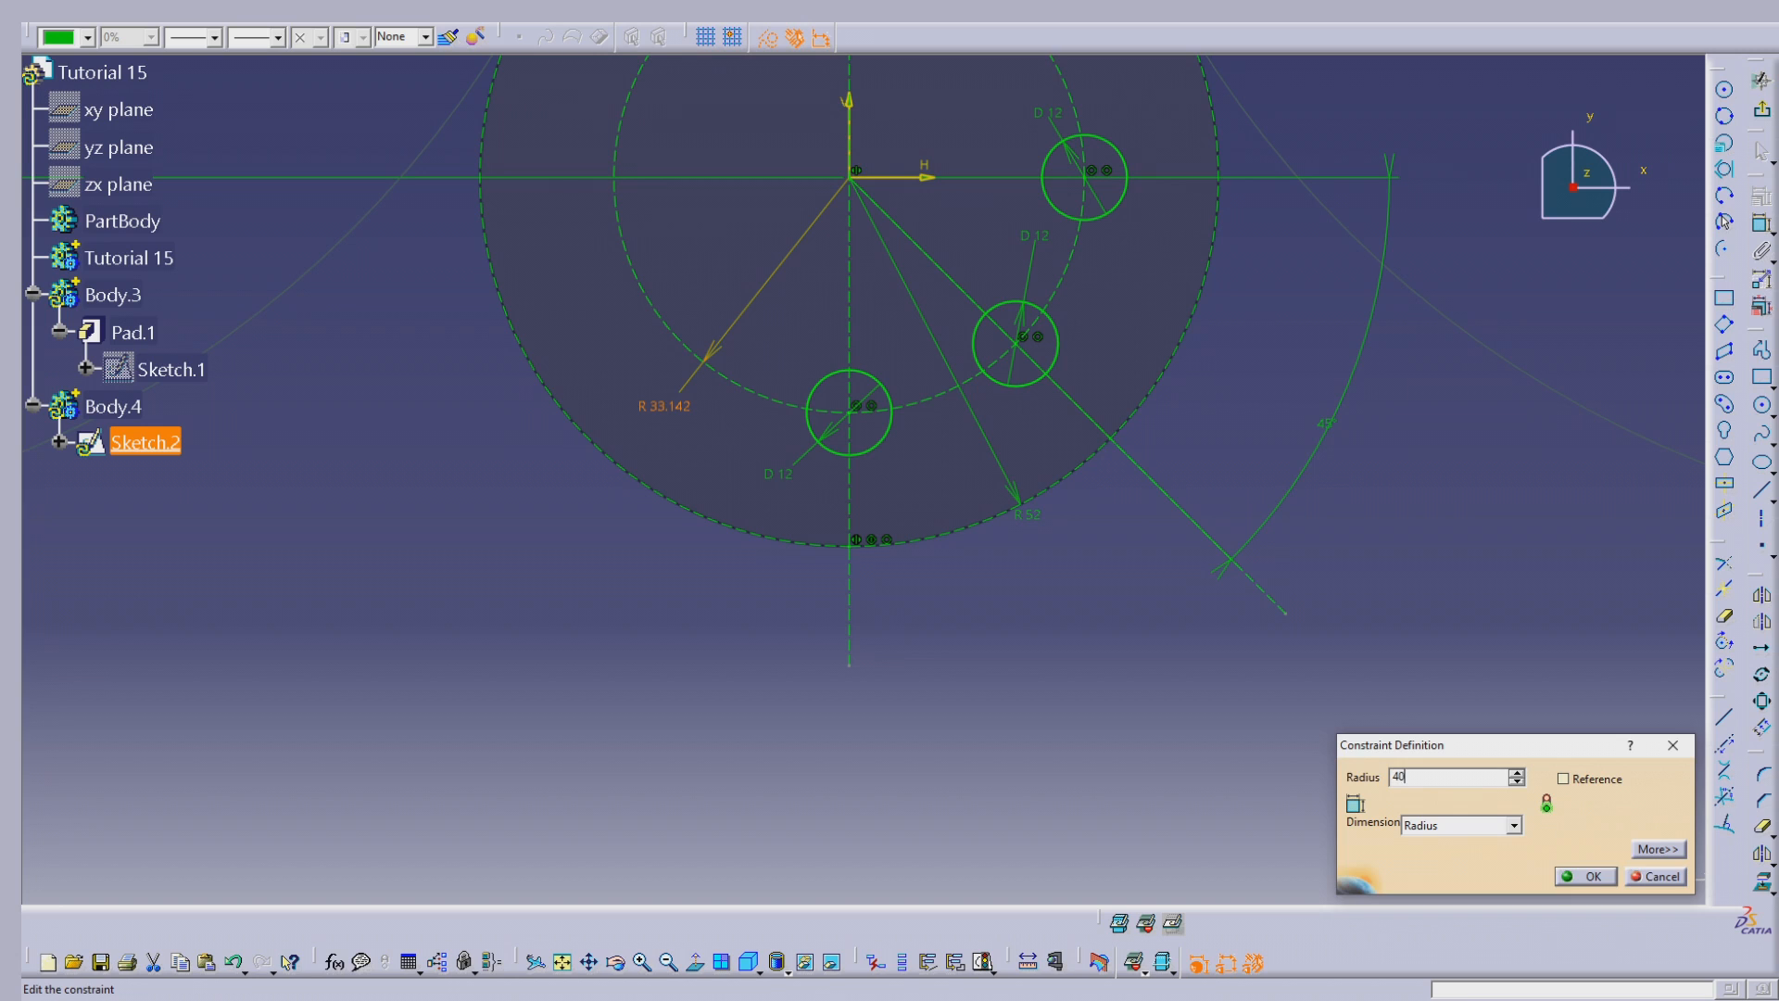
pyautogui.press('Return')
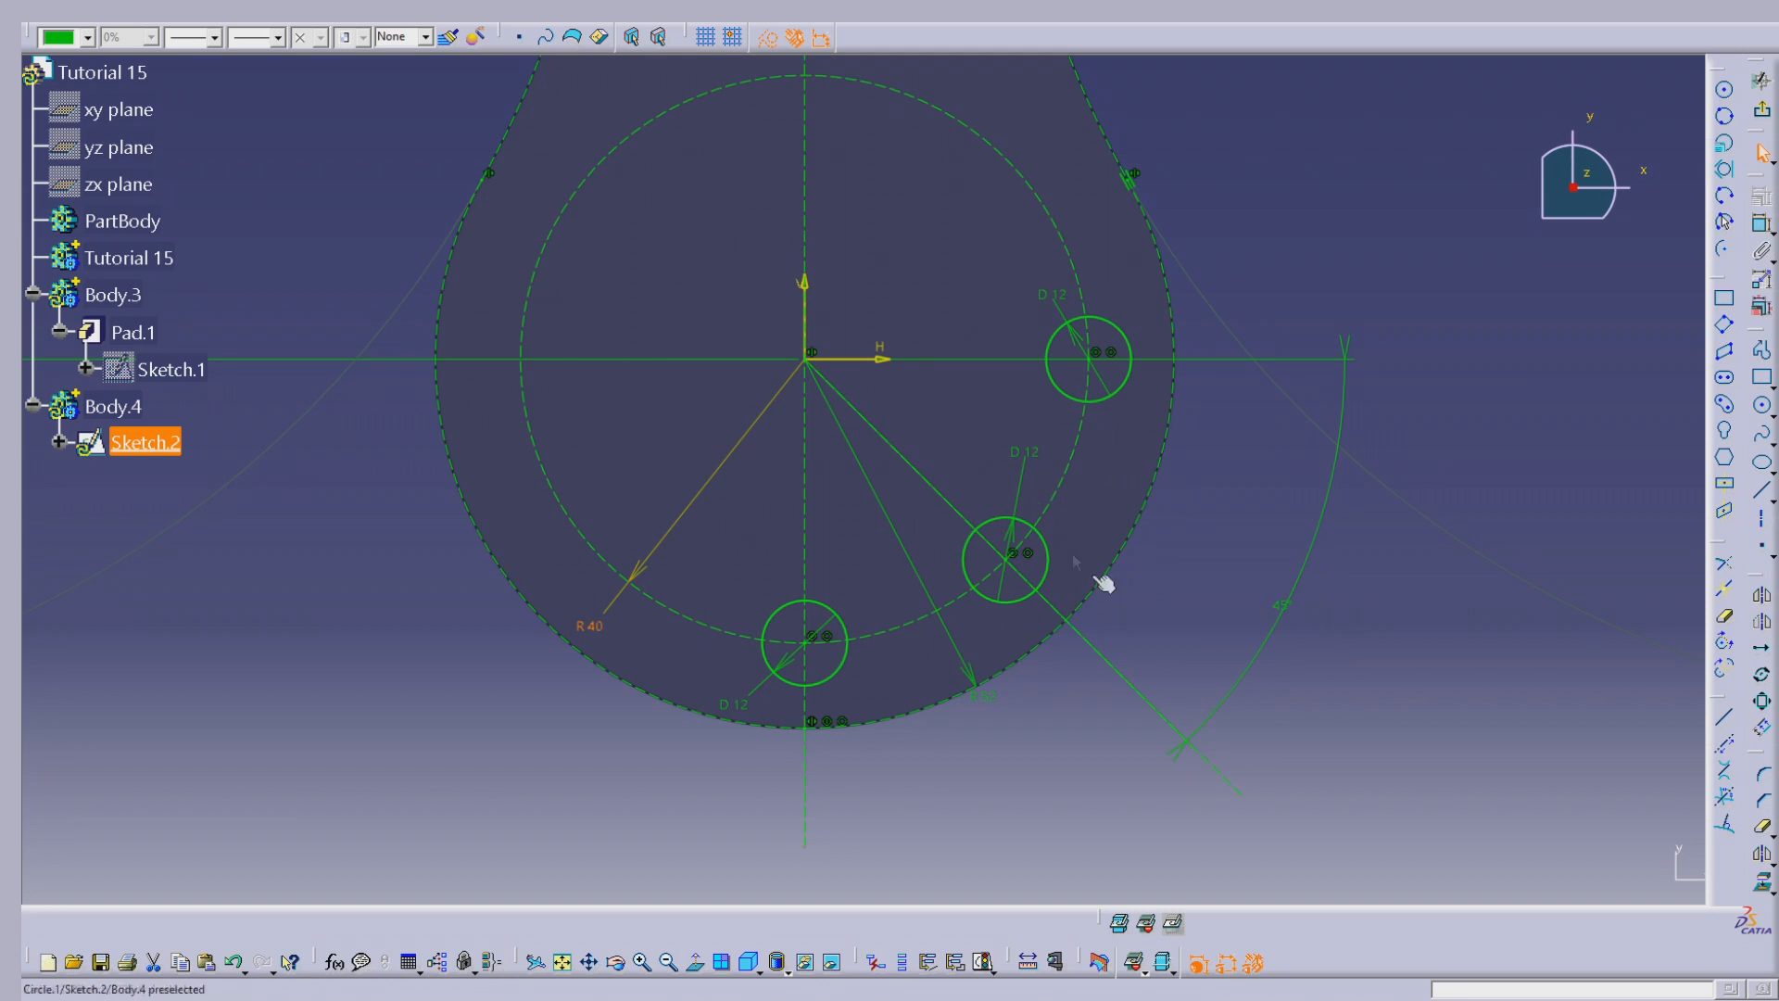
pyautogui.click(601, 631)
# - Mirror the three 12 mm circles about the vertical axis
pyautogui.click(1445, 296)
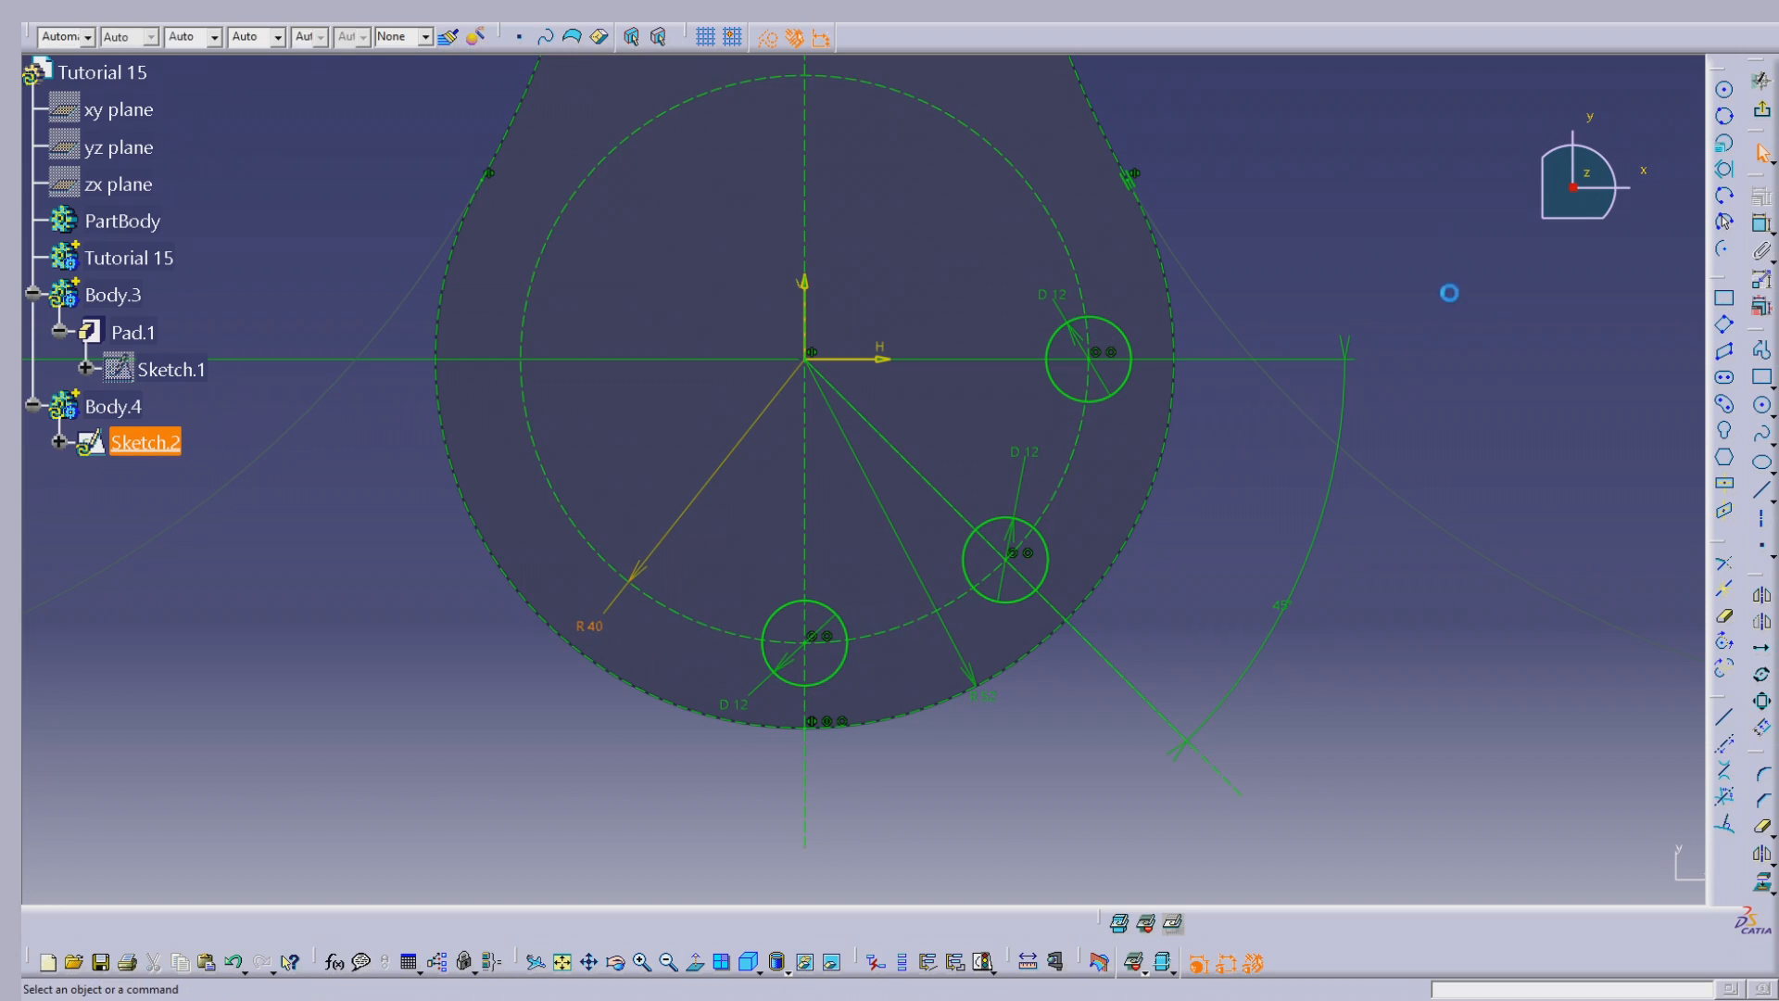
pyautogui.keyDown('ctrl'); pyautogui.click(1054, 582); pyautogui.keyUp('ctrl')
pyautogui.keyDown('ctrl'); pyautogui.click(841, 661); pyautogui.keyUp('ctrl')
pyautogui.click(1762, 596)
pyautogui.click(804, 313)
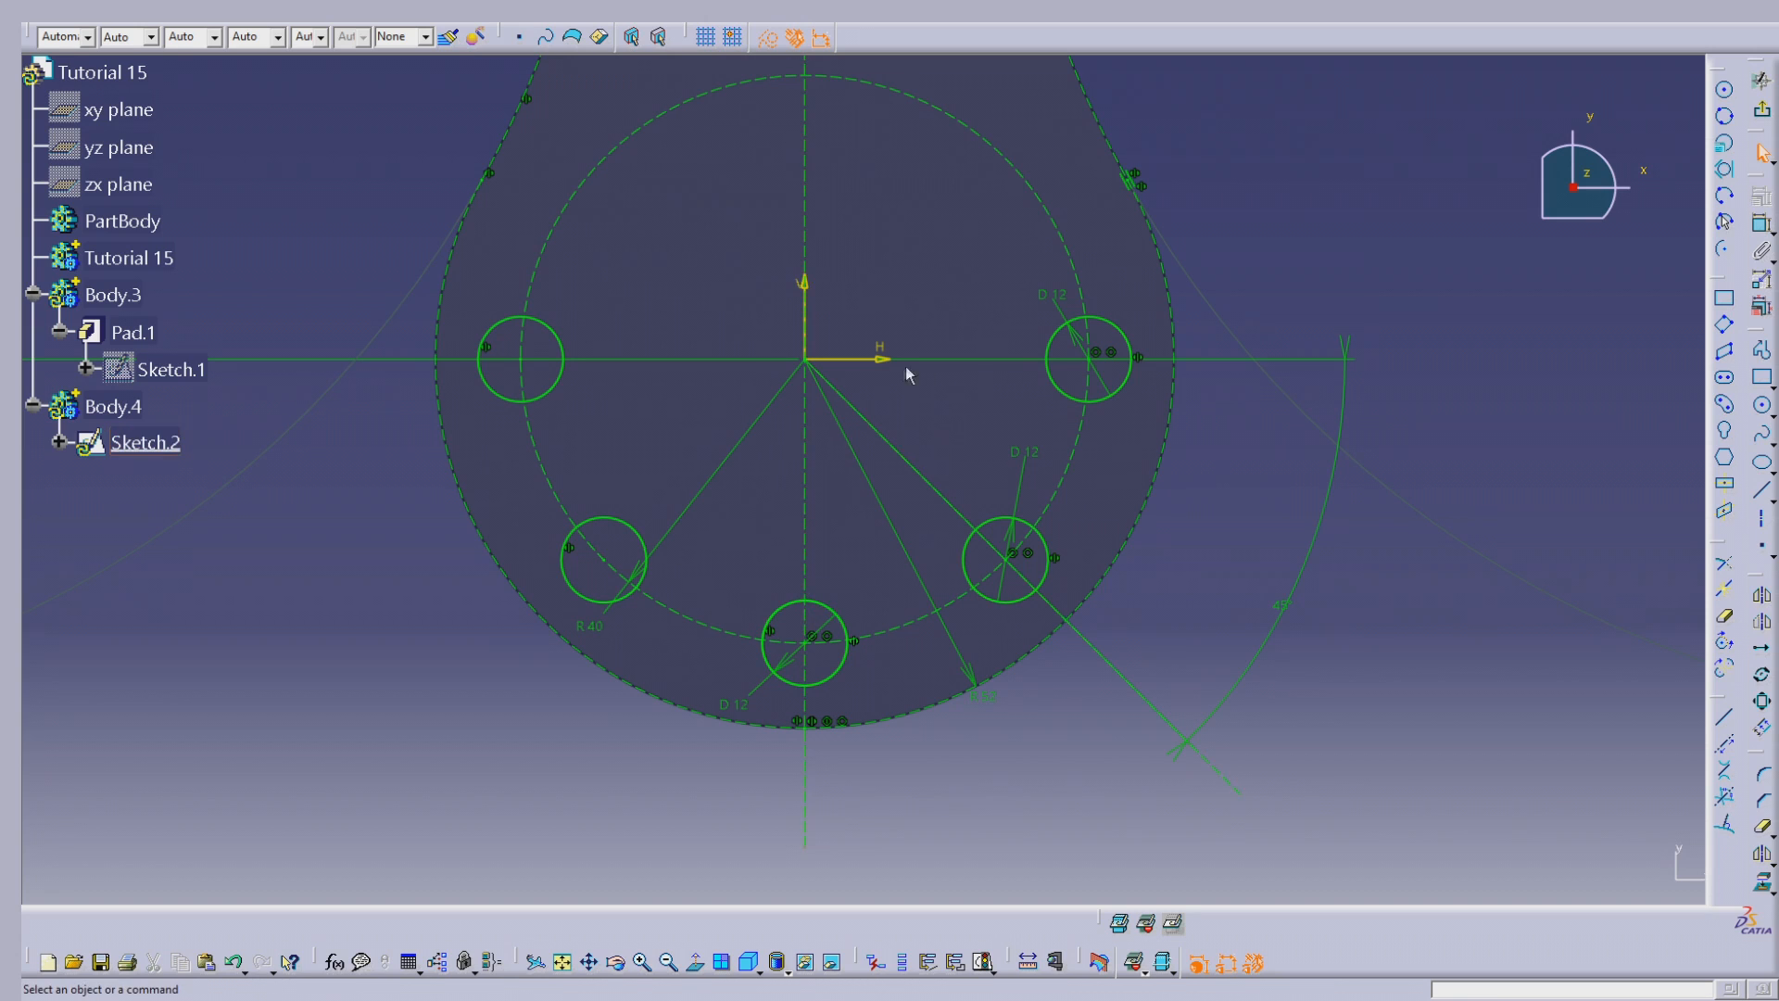
# - Draw a circle of about 21 mm radius centred on the origin and add its radius dimension
pyautogui.moveTo(904, 365); pyautogui.dragTo(891, 502, button='middle')
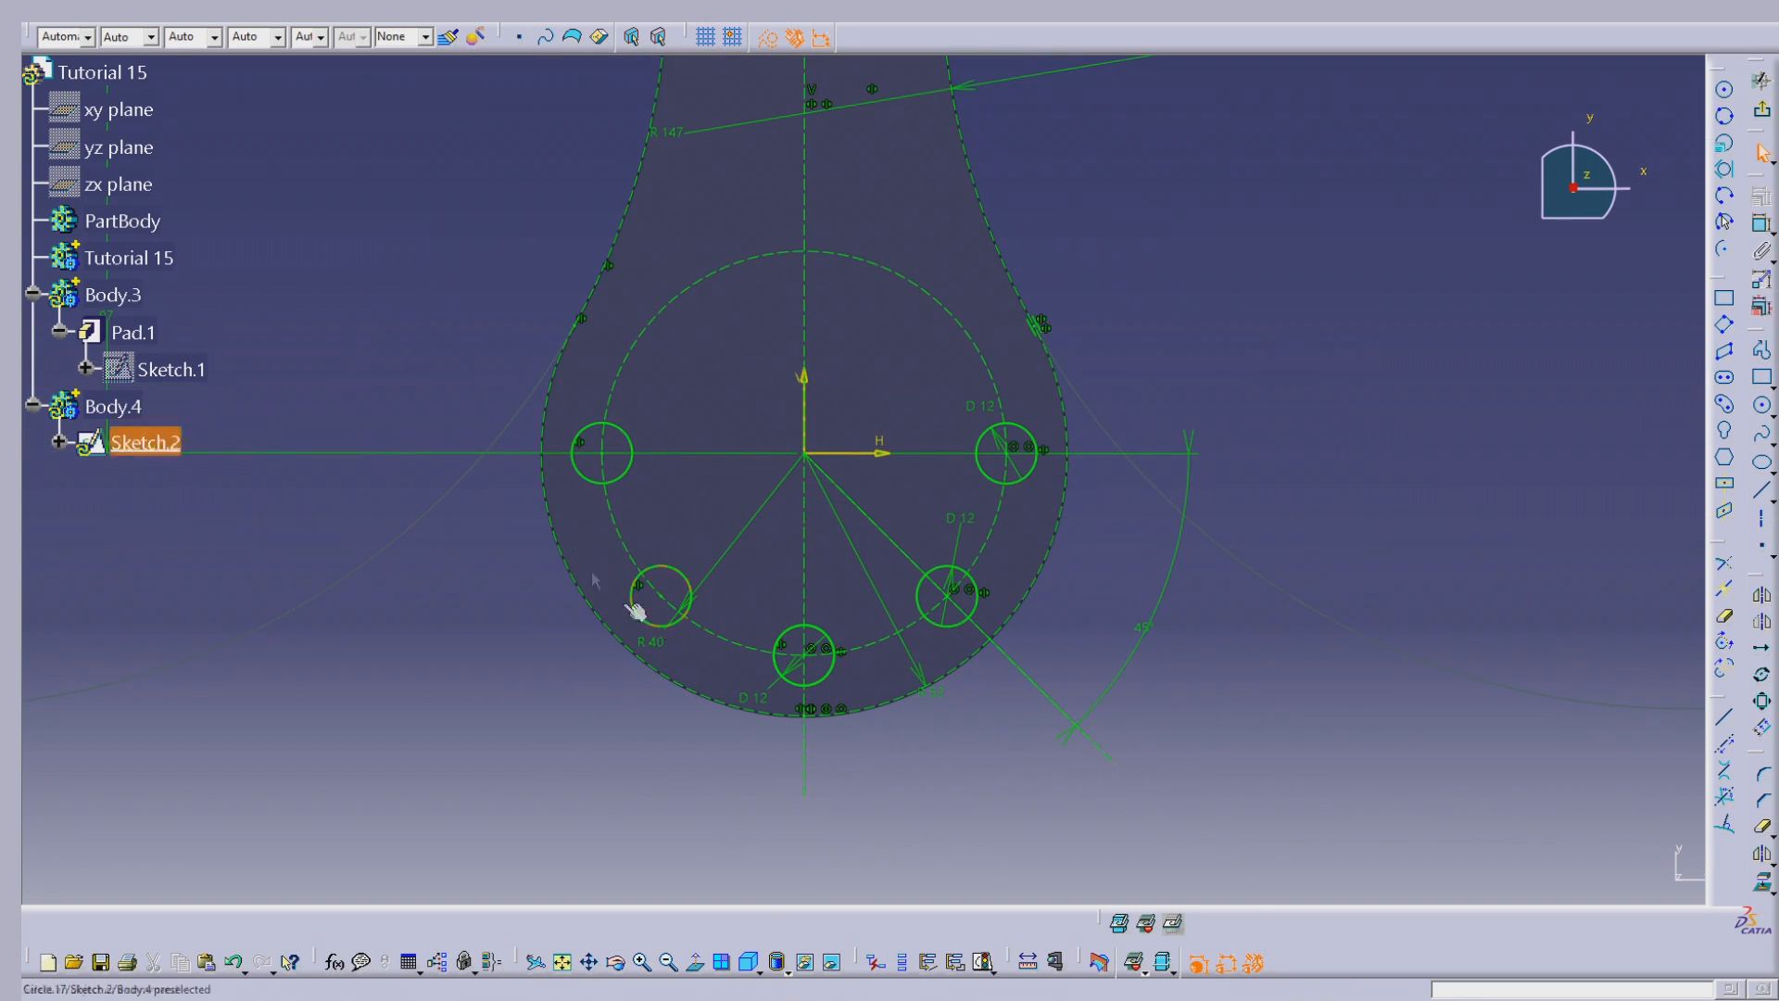
pyautogui.moveTo(1075, 359); pyautogui.dragTo(1085, 432, button='middle')
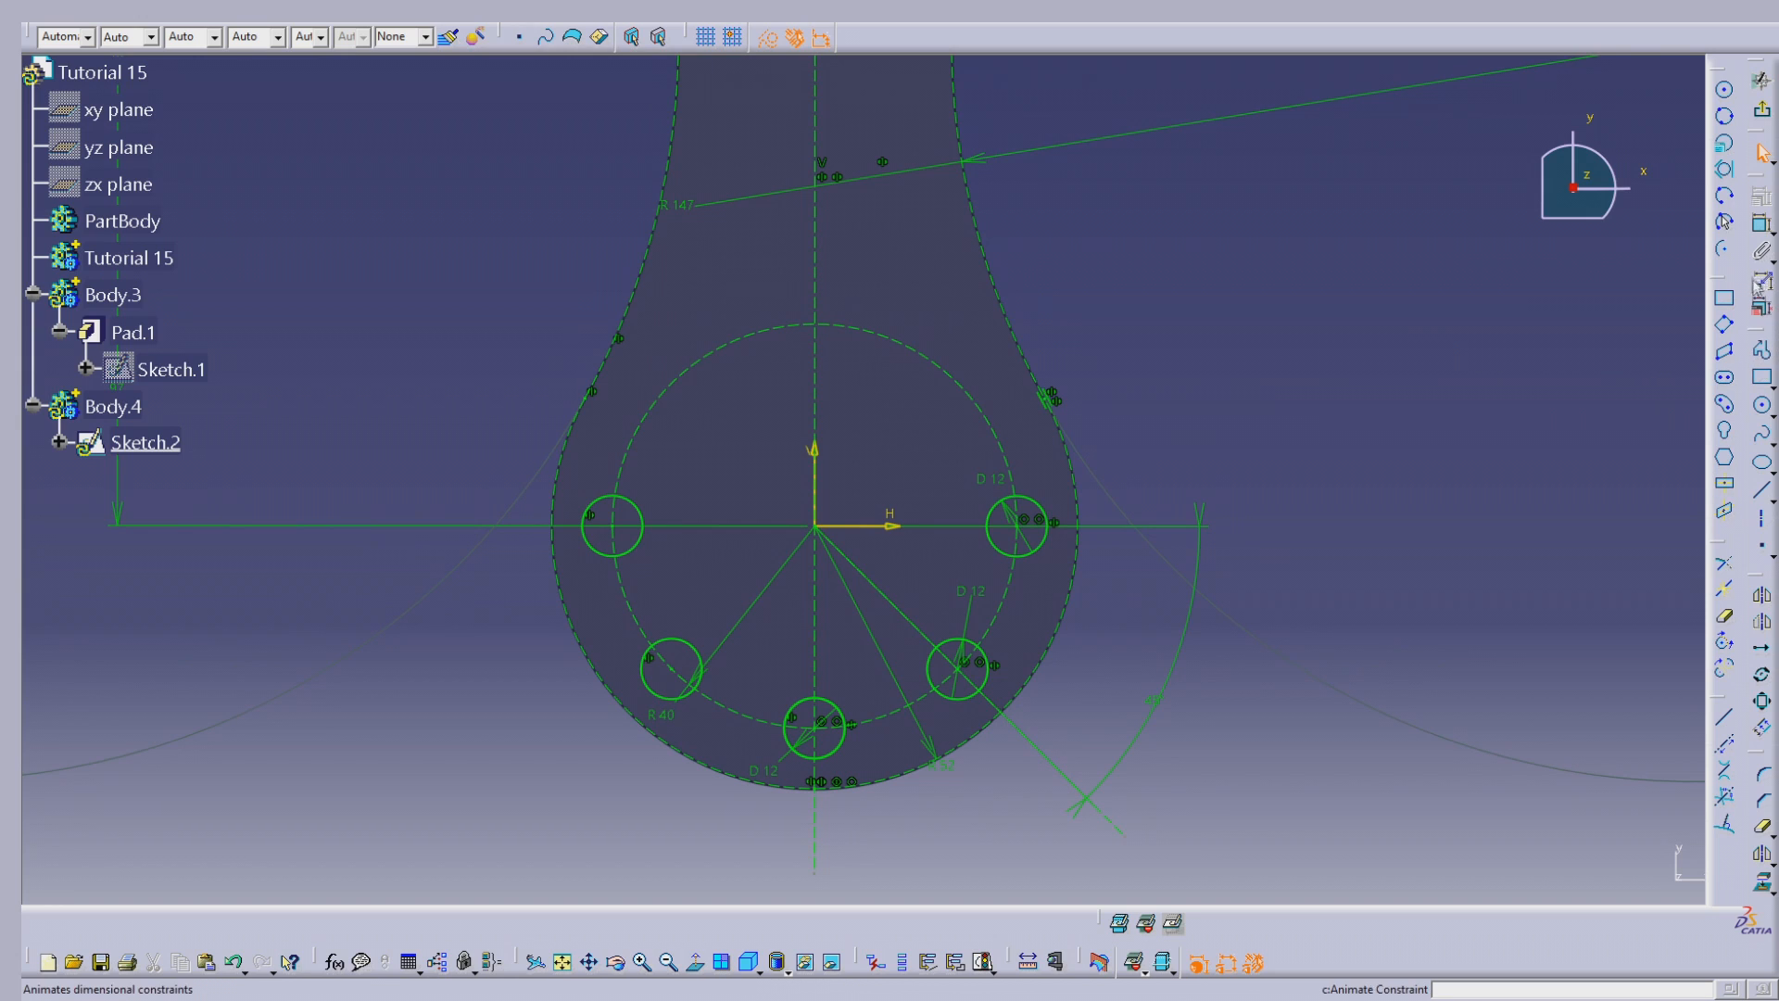
pyautogui.click(1724, 90)
pyautogui.click(815, 526)
pyautogui.click(919, 519)
pyautogui.click(1230, 258)
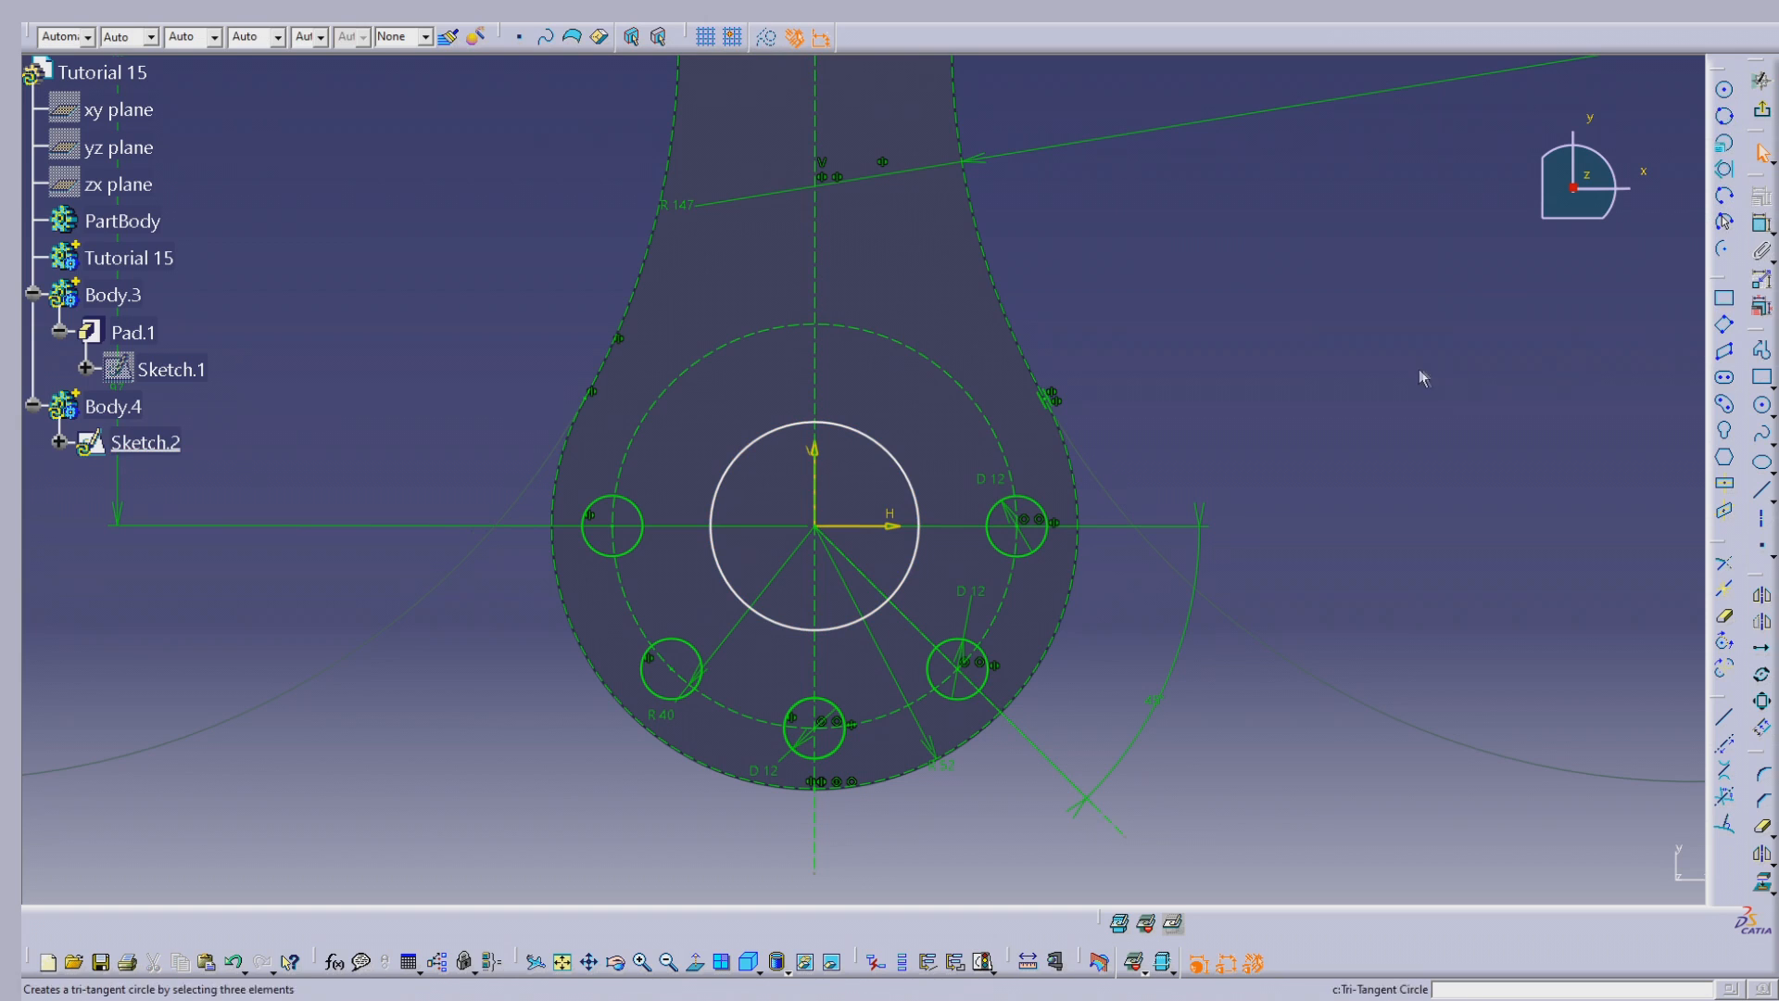
pyautogui.click(1761, 223)
pyautogui.click(876, 449)
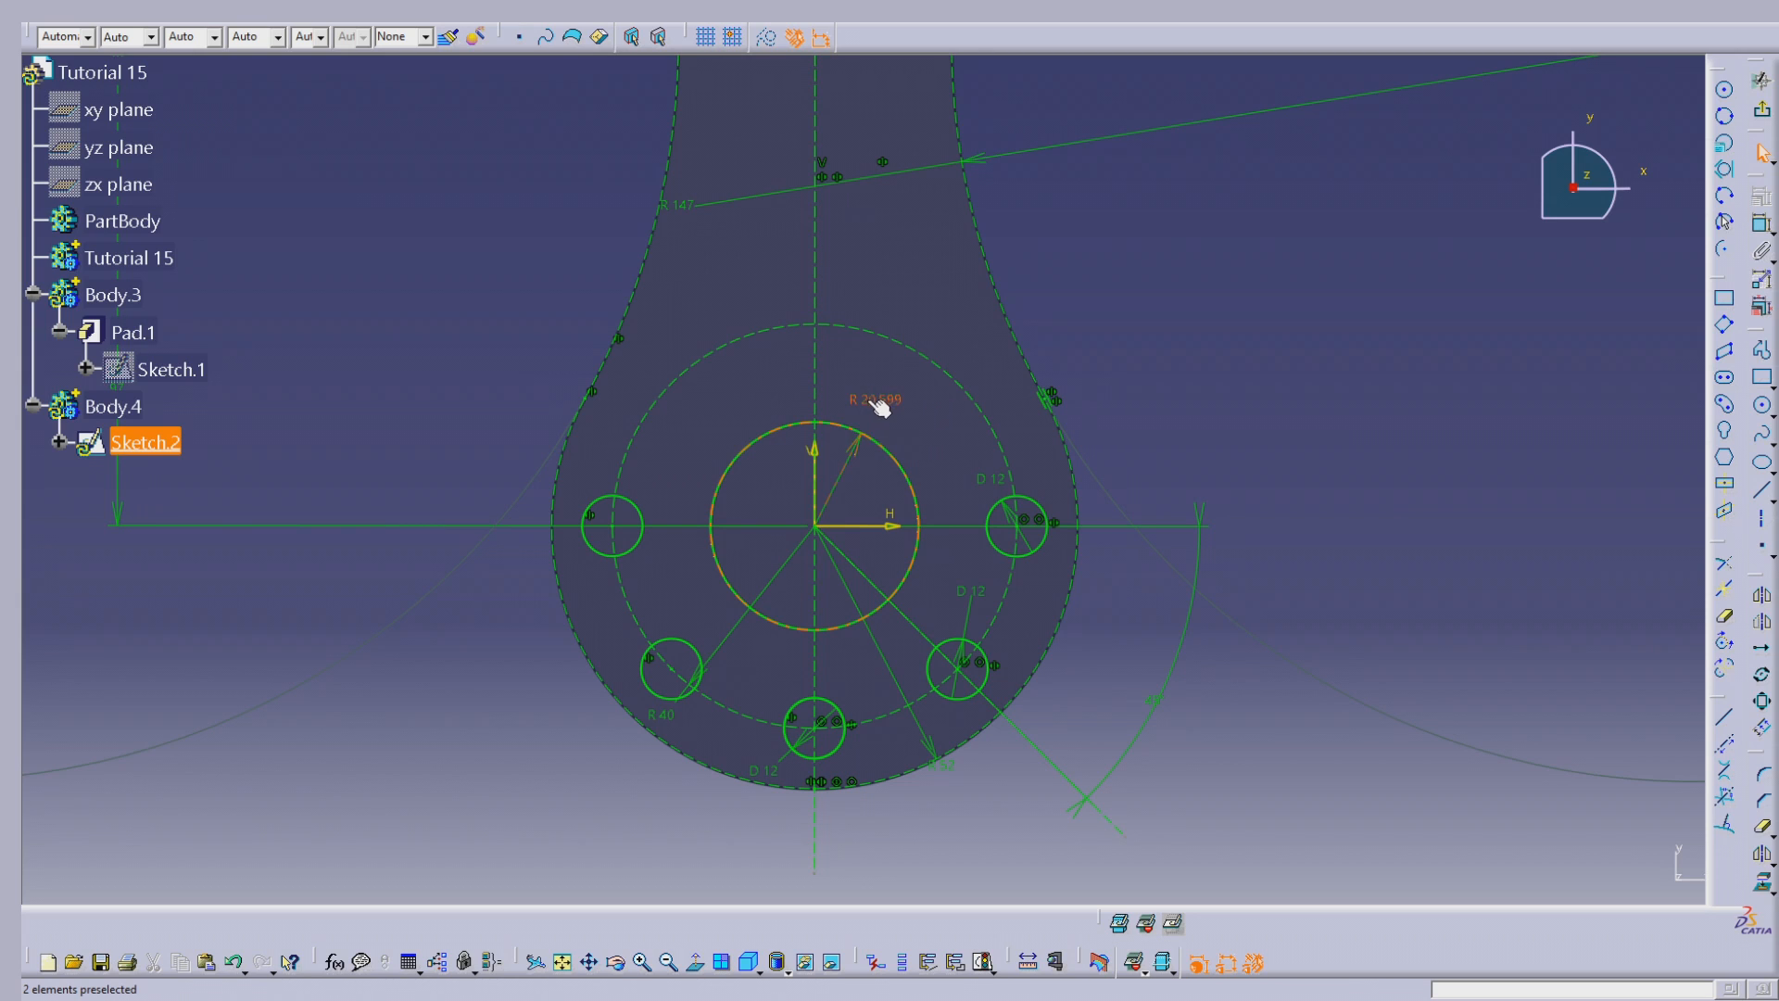
# - Change the central circle's radius dimension to a diameter and set it to 35 mm
pyautogui.doubleClick(882, 402)
pyautogui.click(1445, 826)
pyautogui.click(1446, 853)
pyautogui.write('35')
pyautogui.press('Return')
# - Draw two circles on the vertical axis, centred about 102 mm and 60 mm above the origin, the lower with about 8 mm radius
pyautogui.moveTo(1158, 171); pyautogui.dragTo(1223, 298, button='middle')
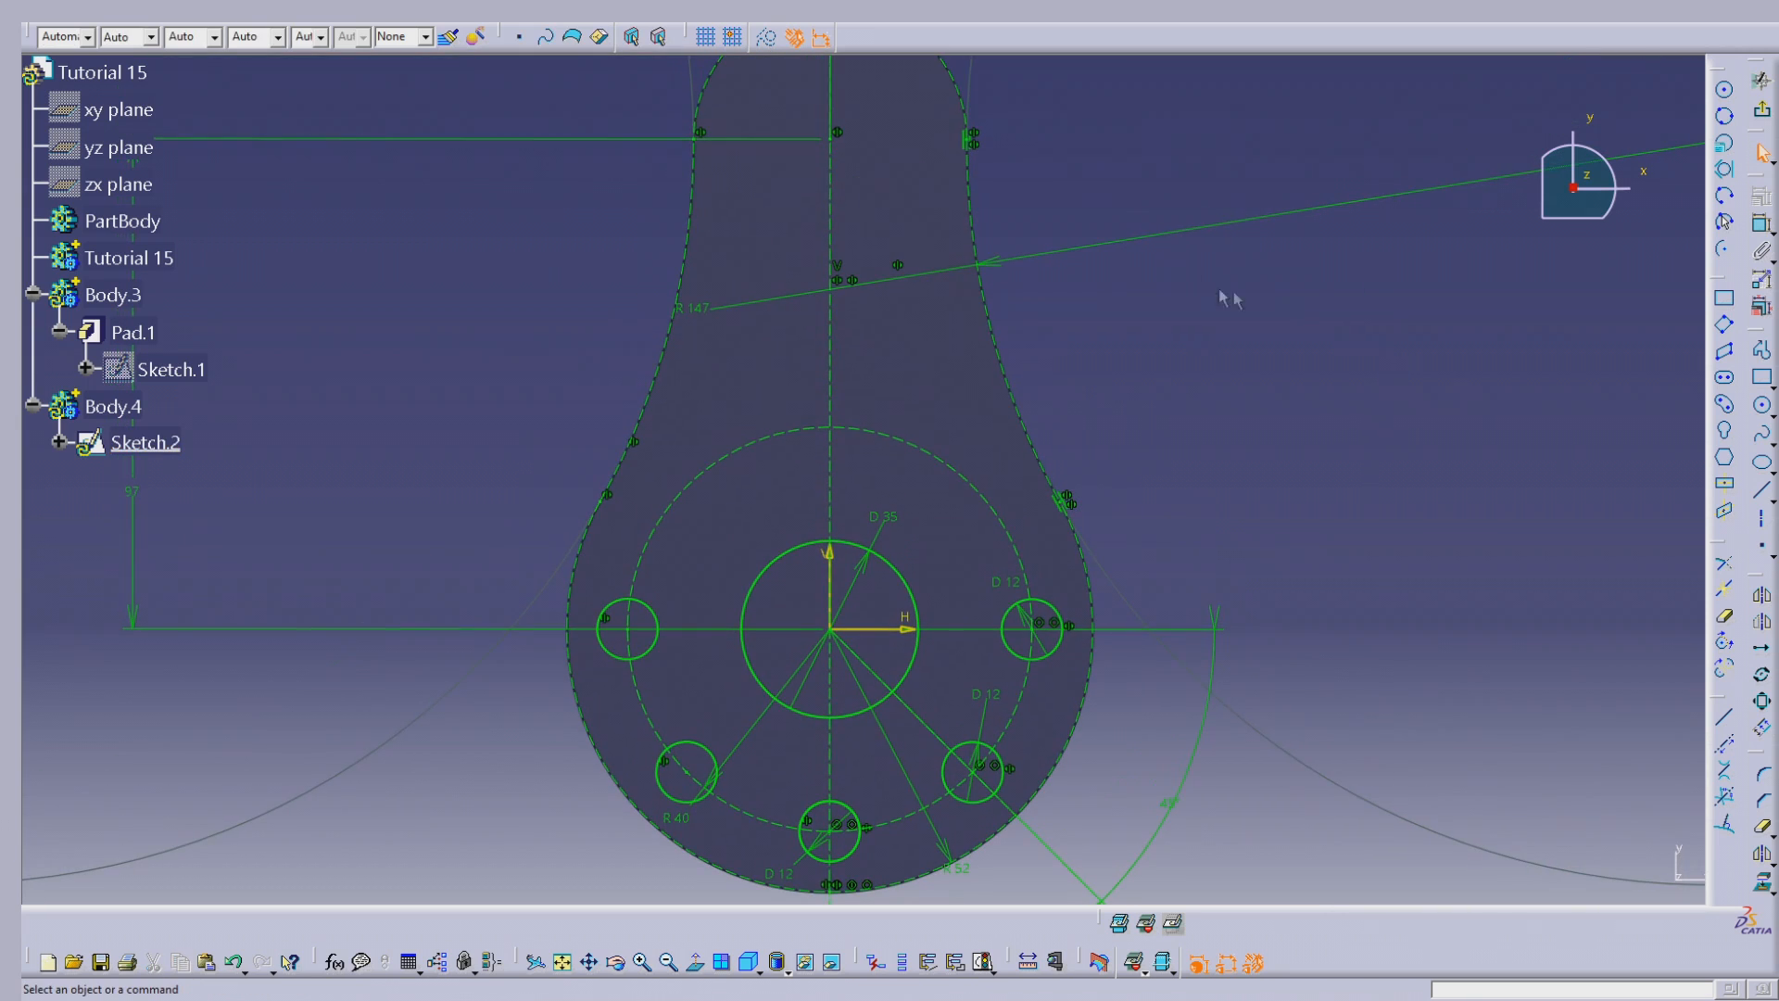
pyautogui.moveTo(809, 222); pyautogui.dragTo(795, 387, button='middle')
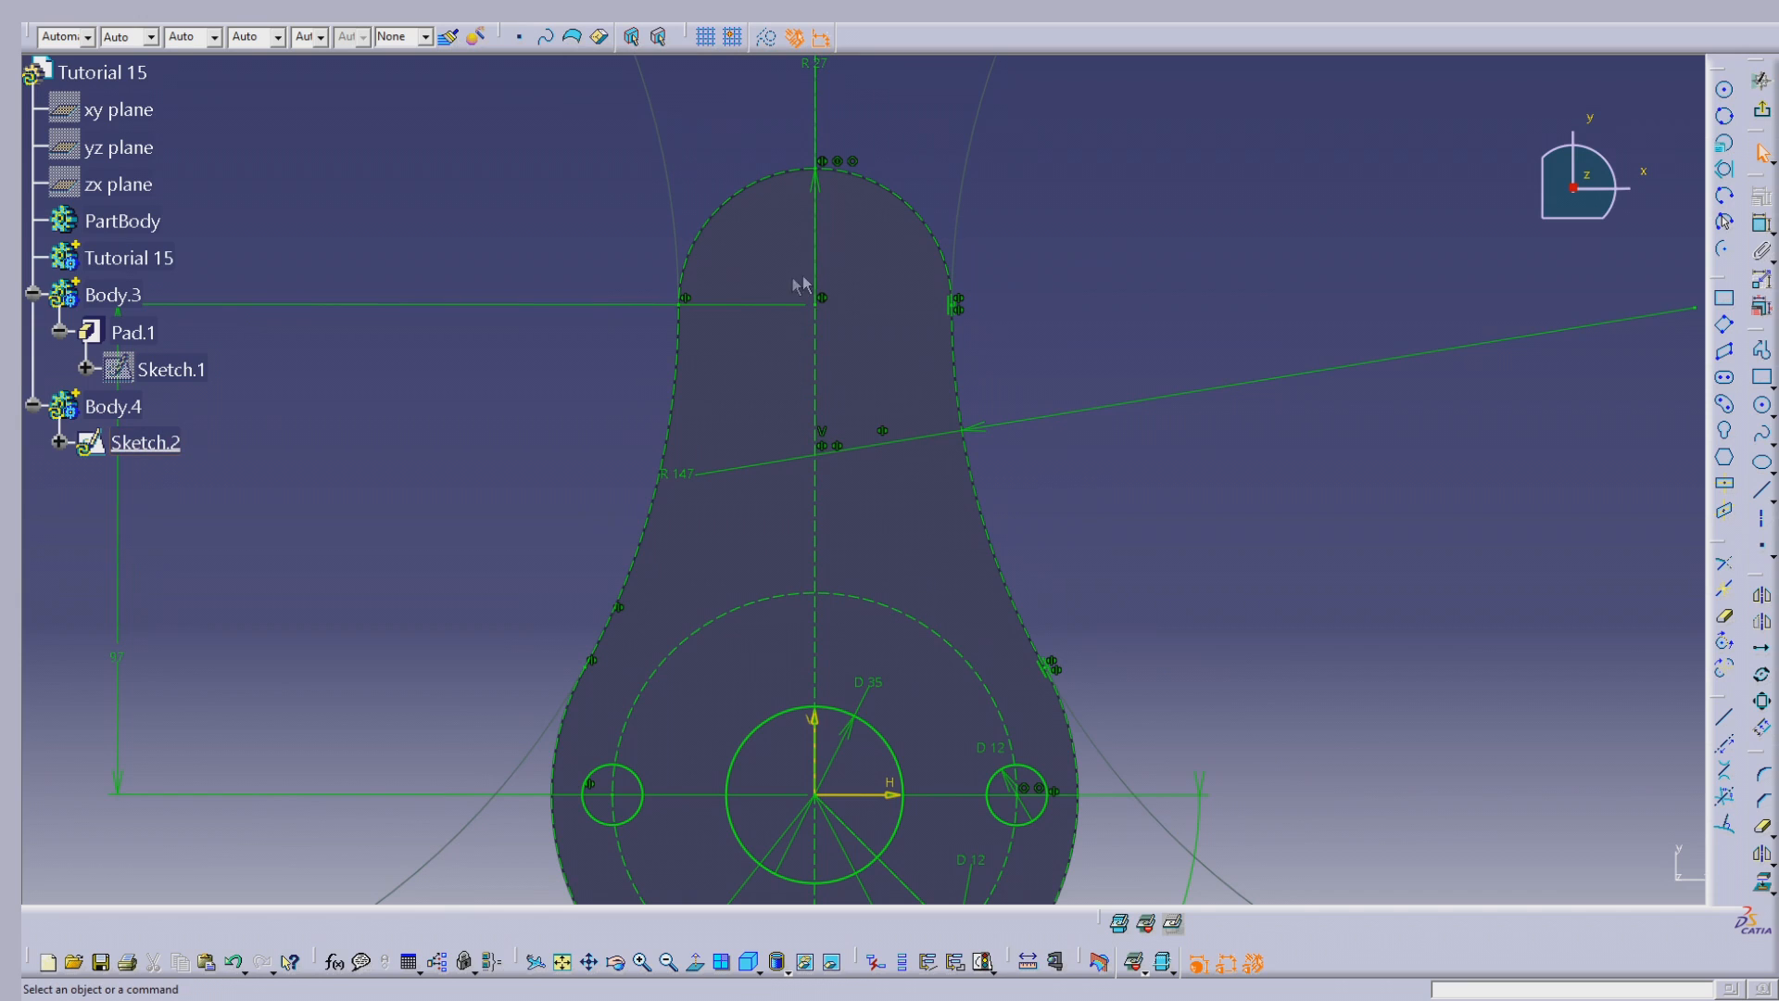
pyautogui.click(1763, 432)
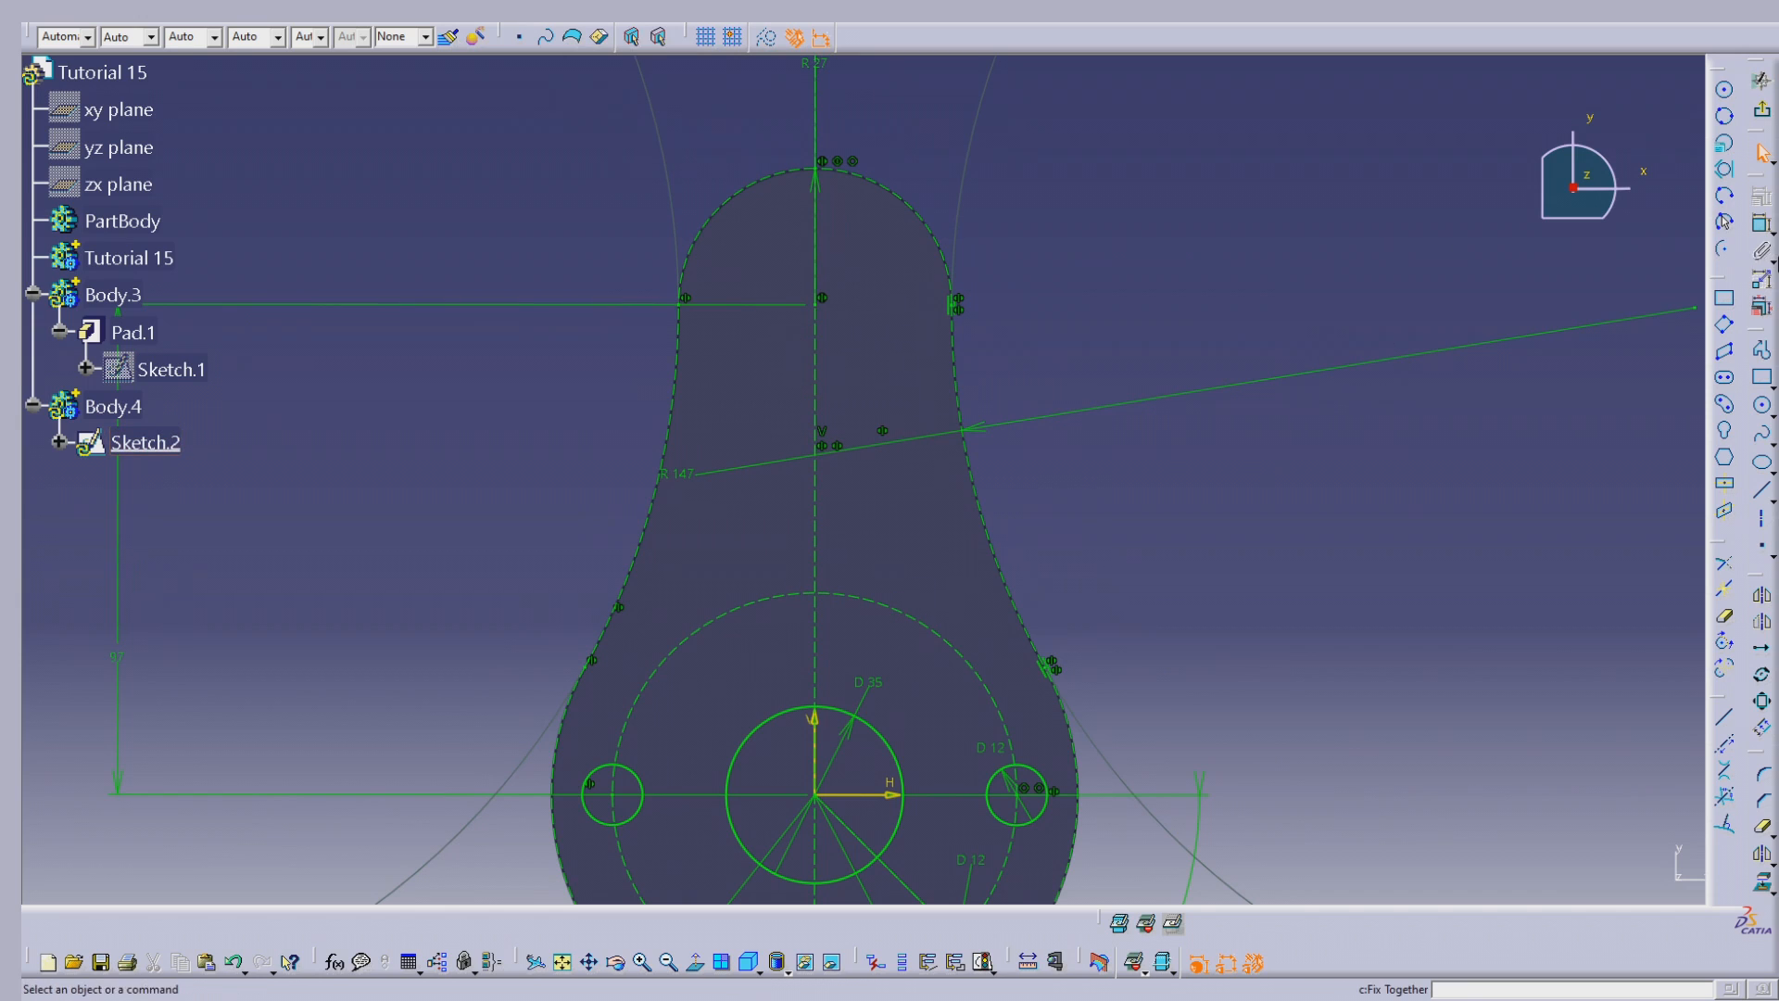
pyautogui.click(1763, 408)
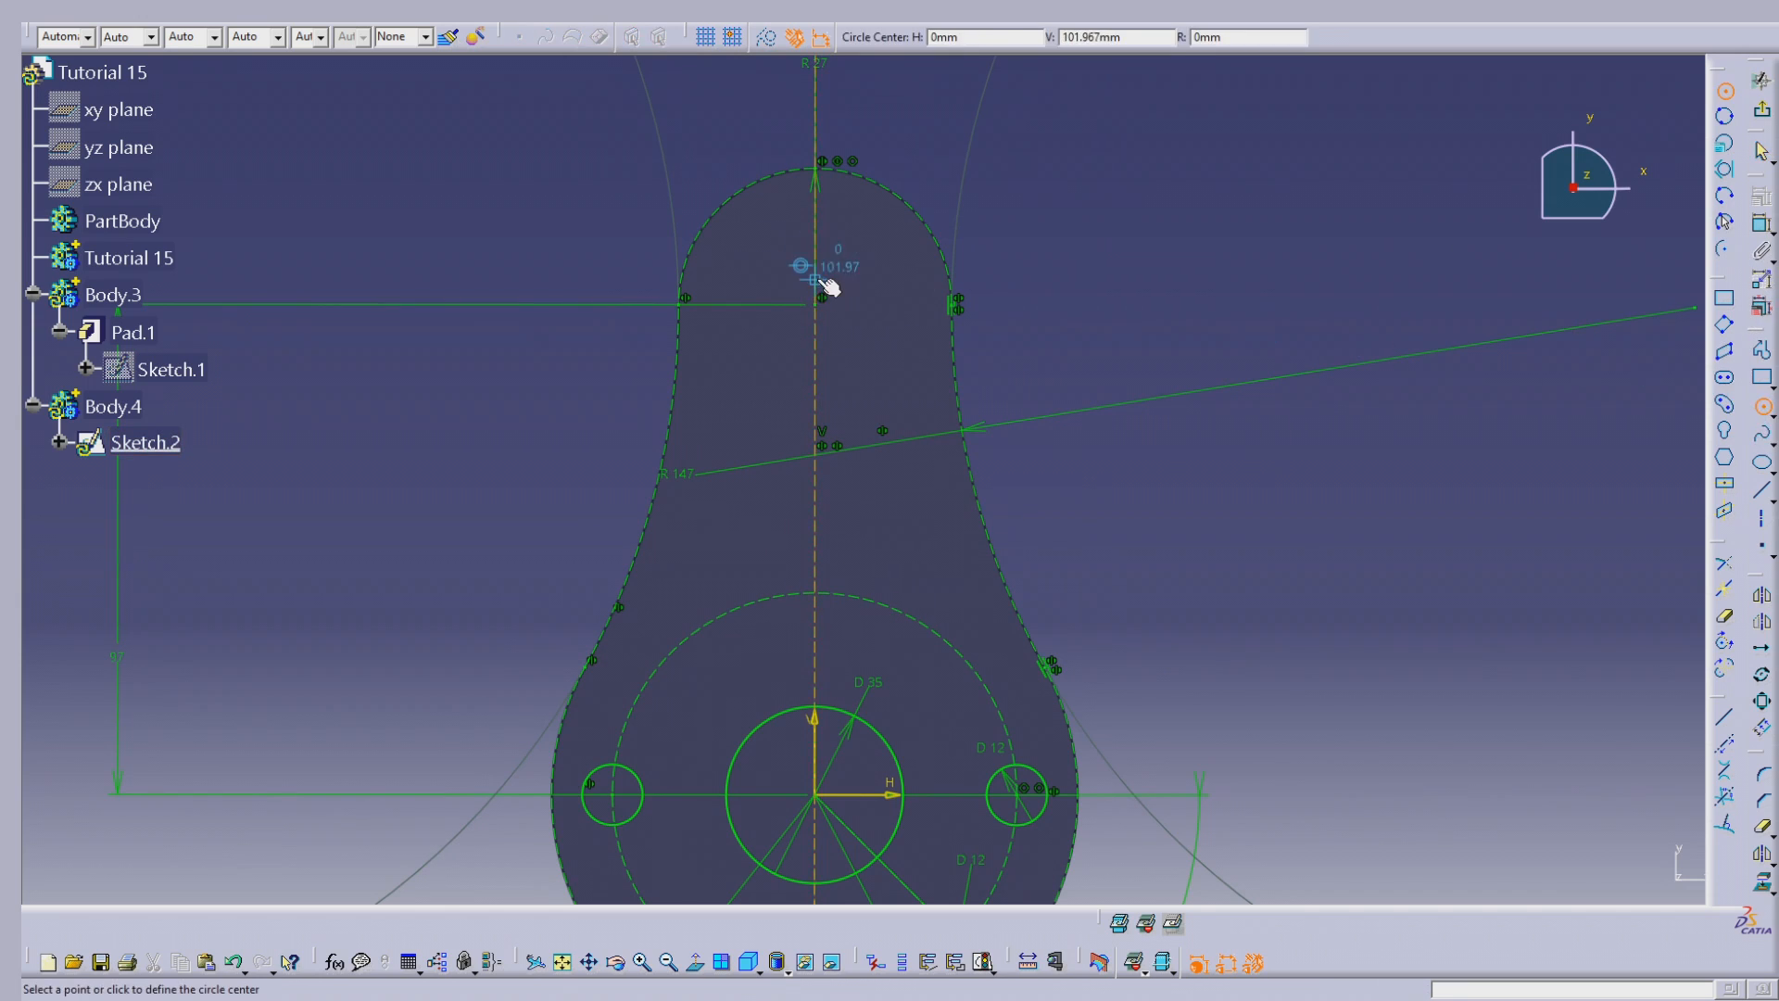
pyautogui.click(865, 278)
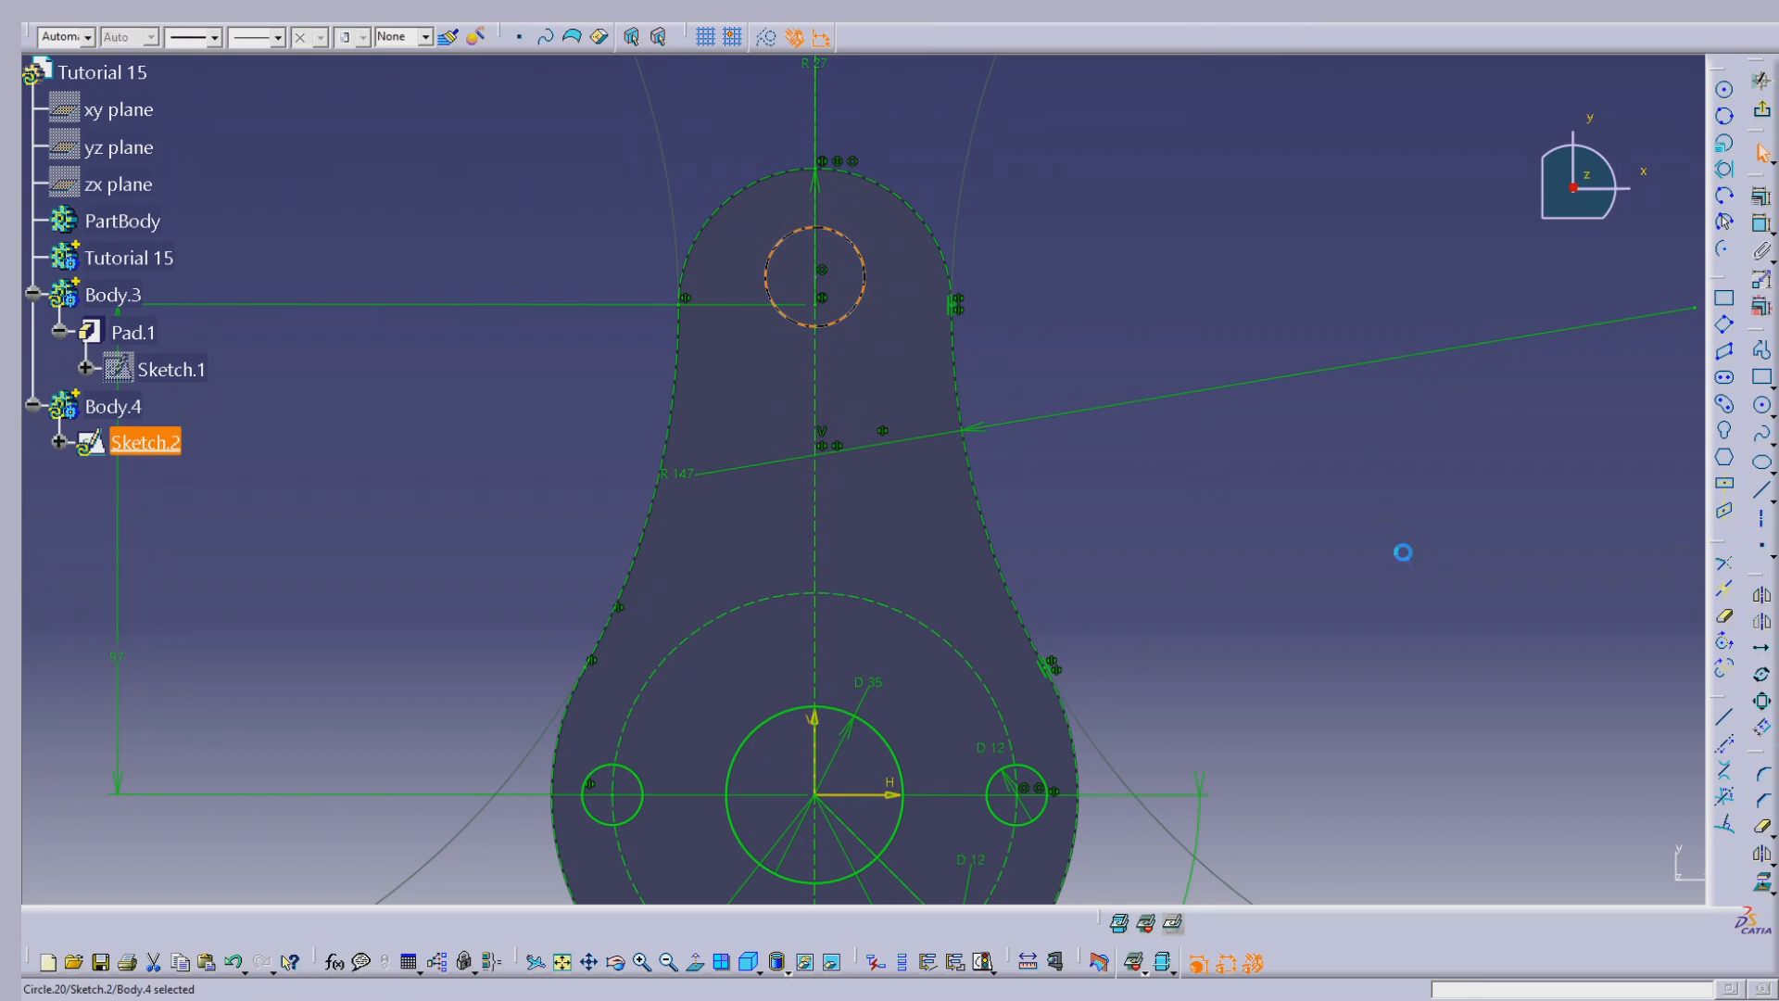
pyautogui.click(1760, 409)
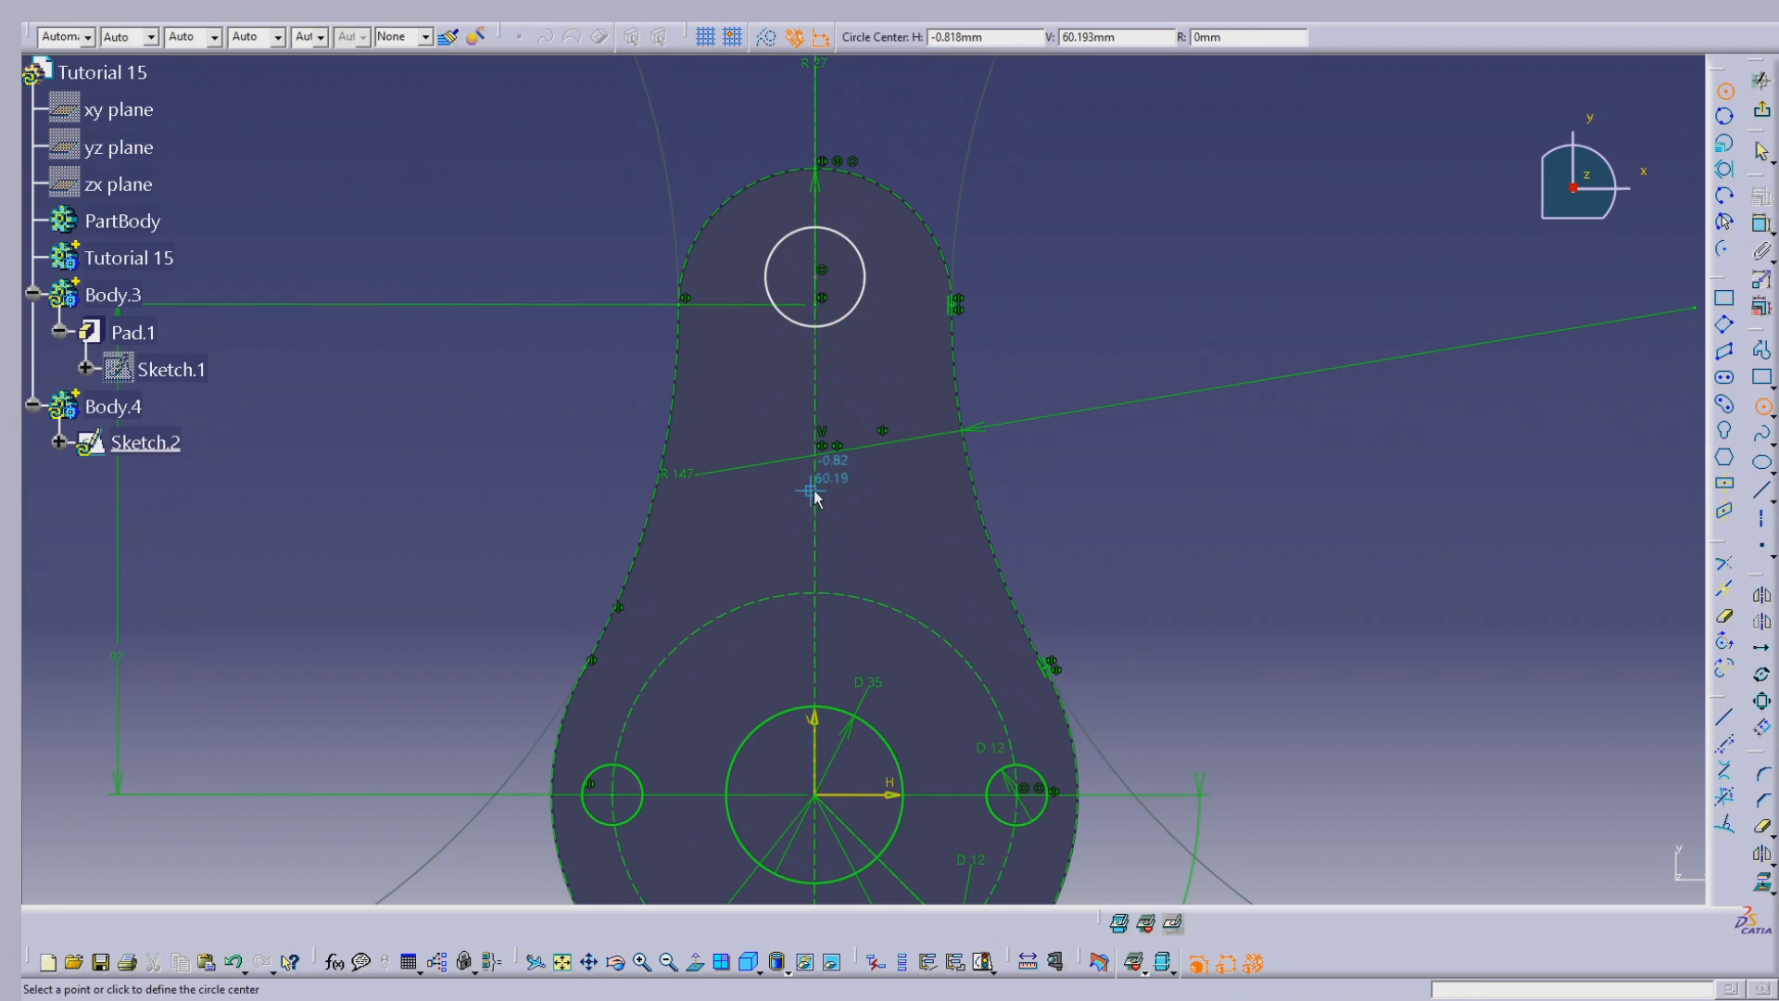
pyautogui.click(816, 491)
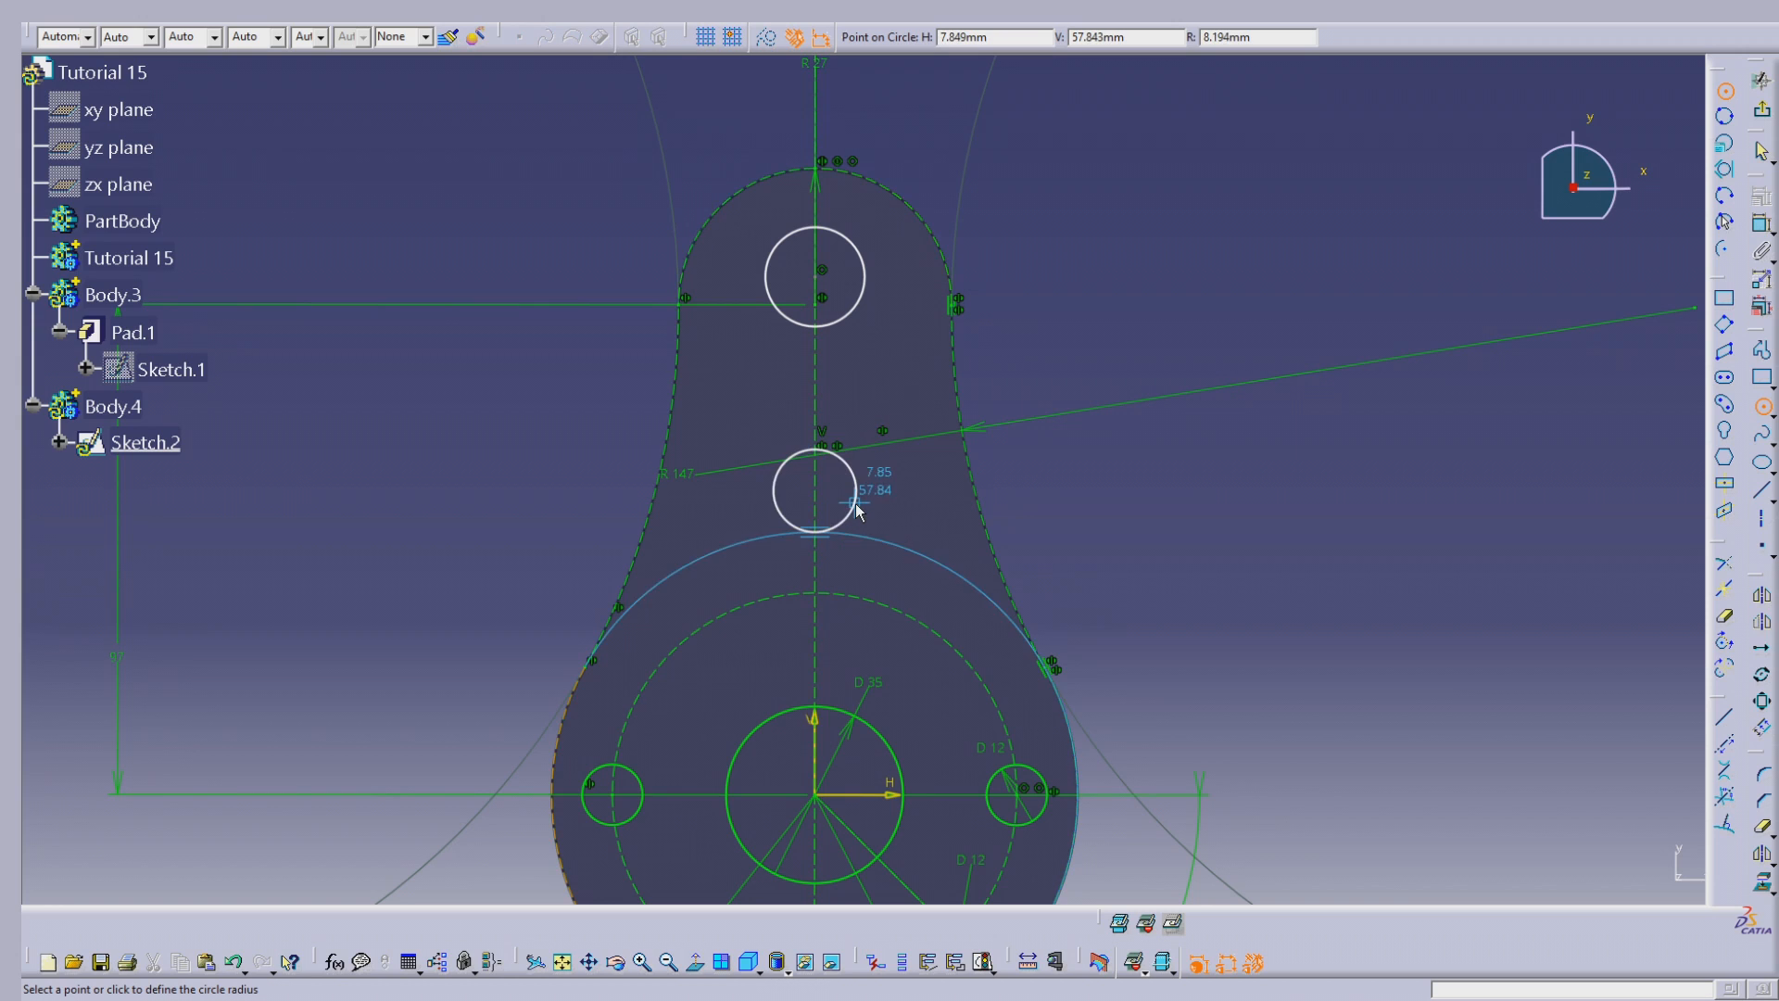
pyautogui.click(856, 509)
# - Draw a line joining the right sides of the two upper circles and make it tangent to the topmost circle
pyautogui.click(1769, 495)
pyautogui.click(1733, 505)
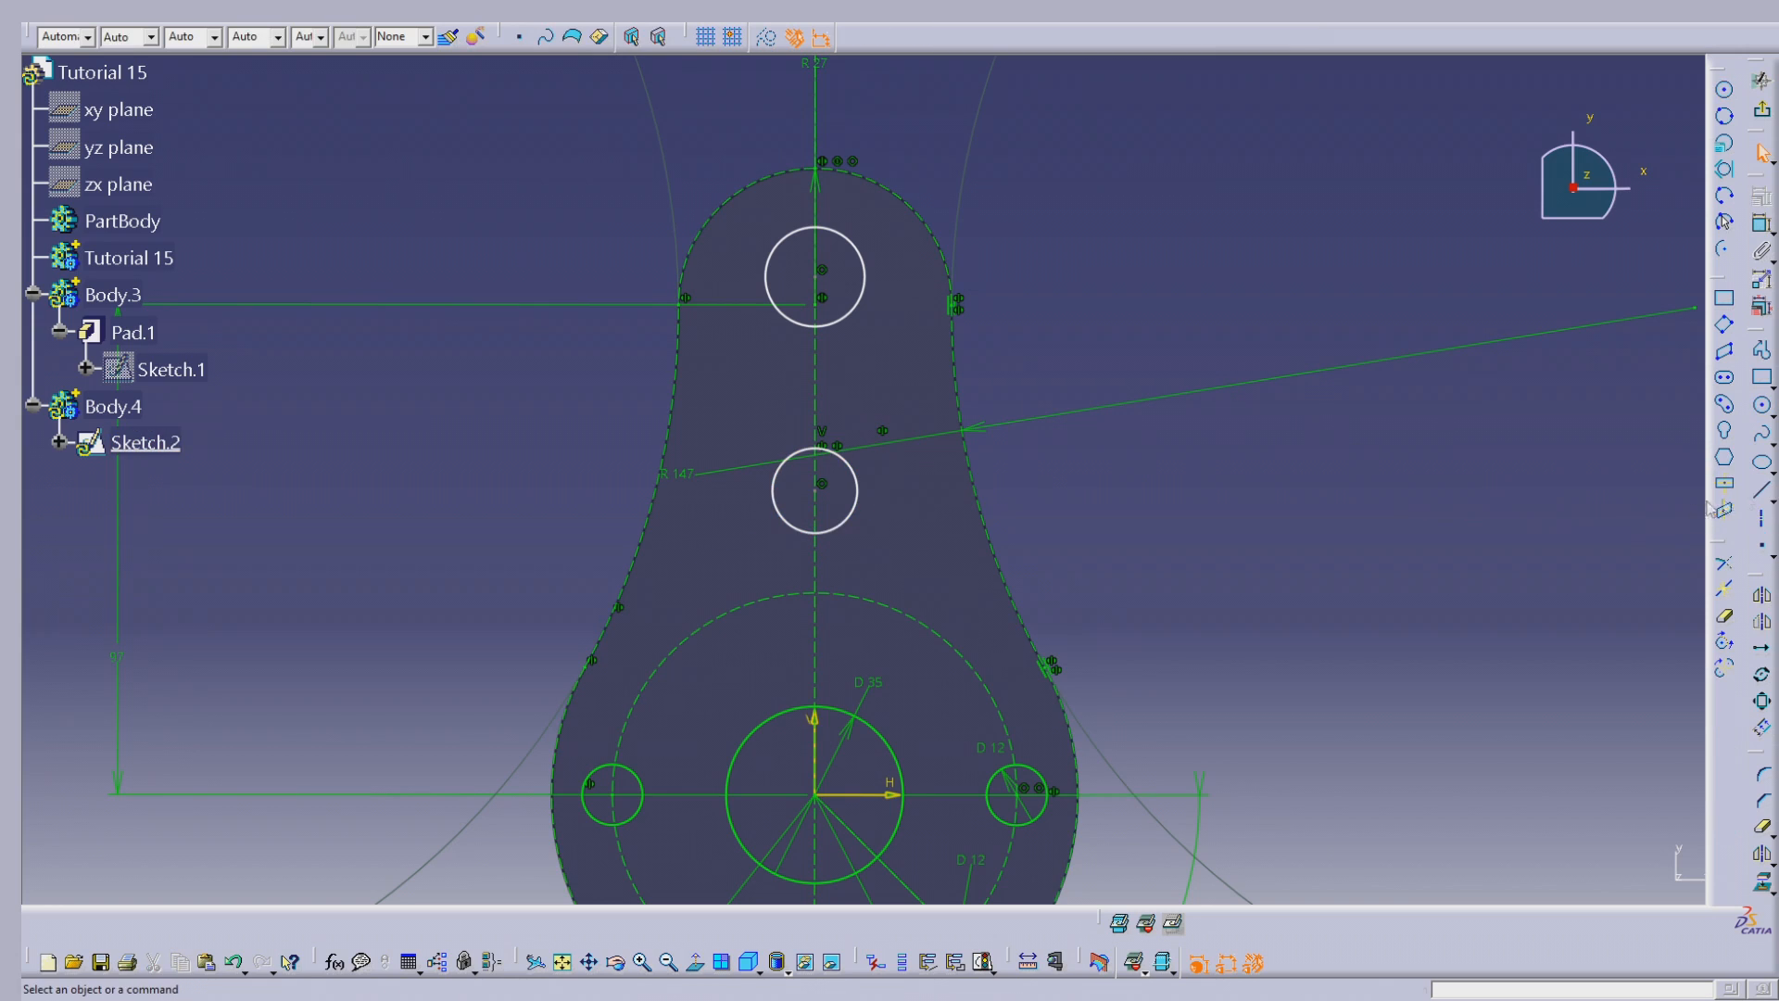
pyautogui.click(871, 277)
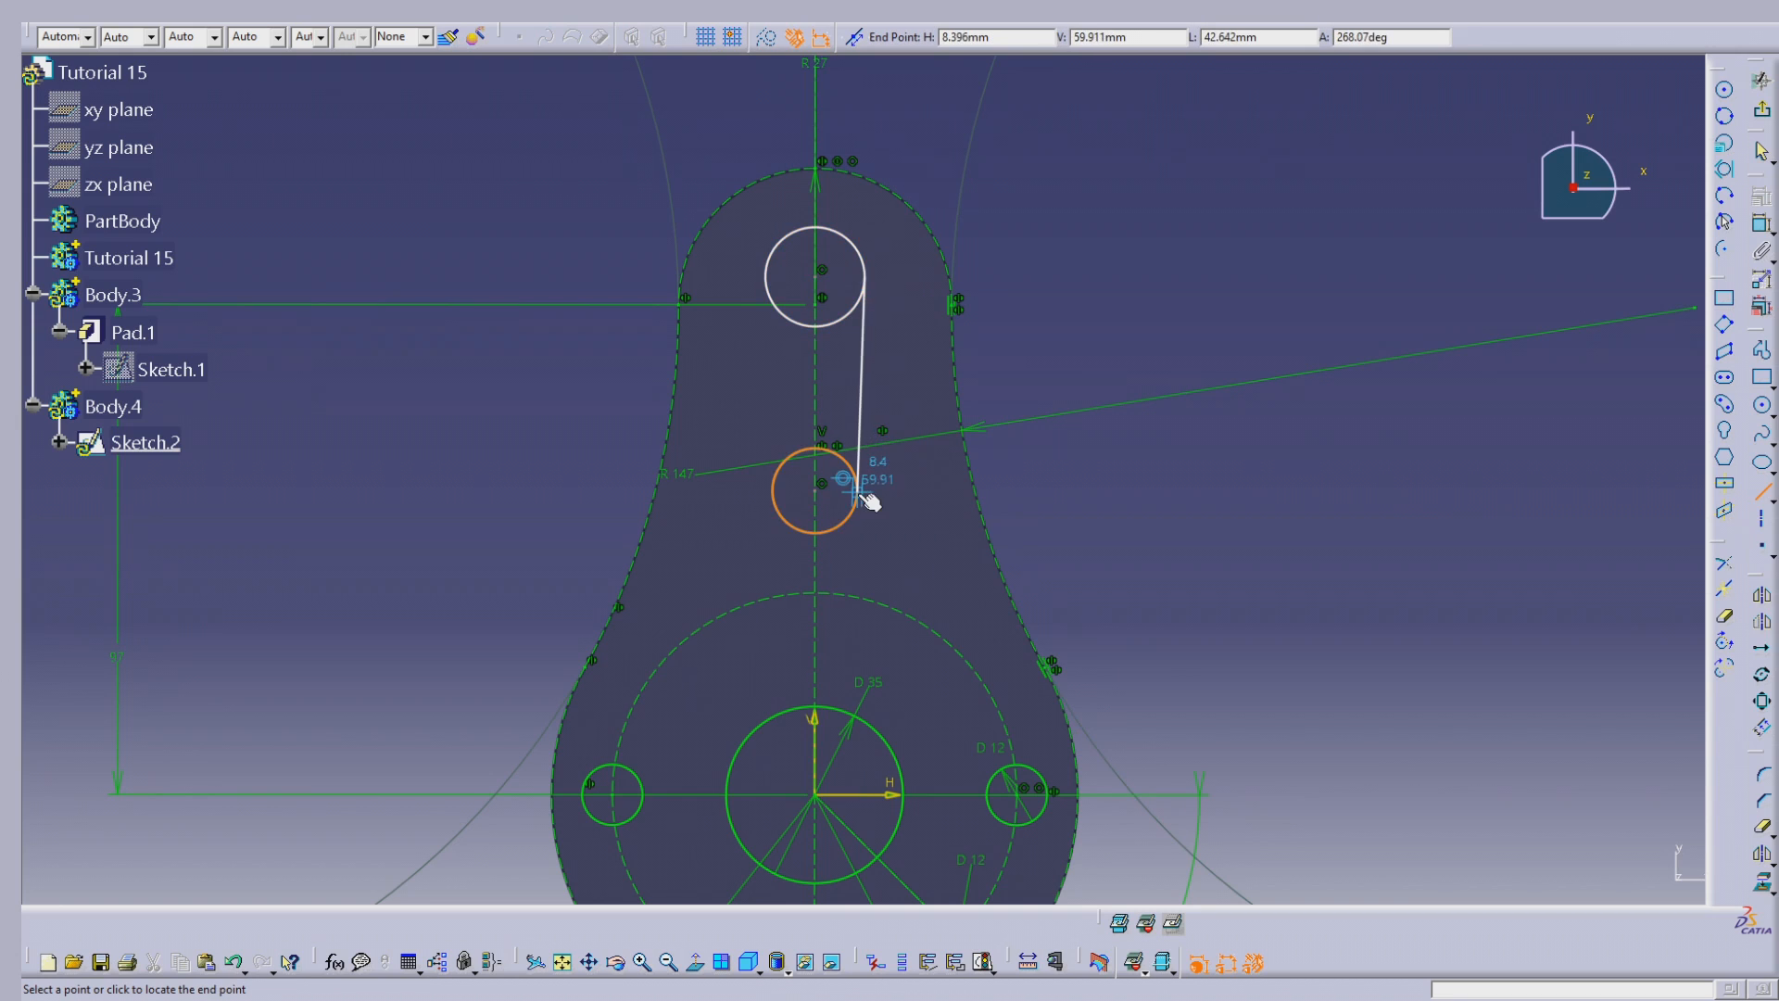
pyautogui.click(864, 498)
pyautogui.click(862, 311)
pyautogui.keyDown('ctrl'); pyautogui.click(854, 241); pyautogui.keyUp('ctrl')
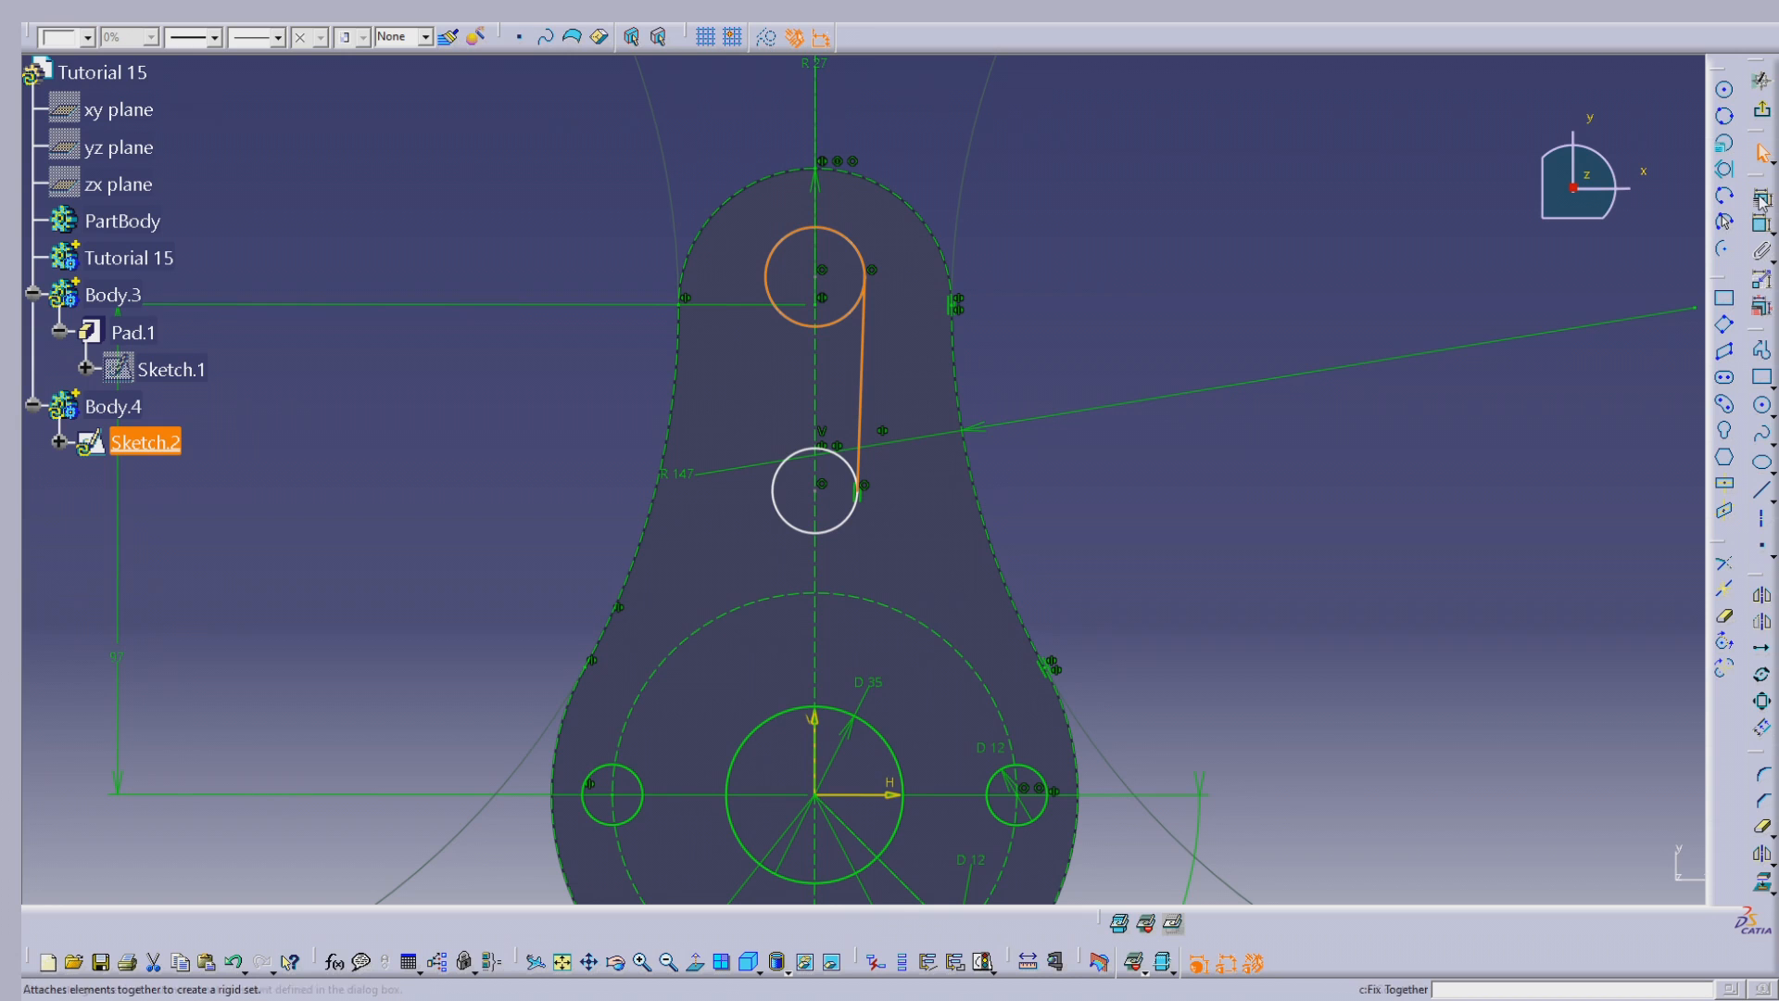
pyautogui.click(1761, 225)
pyautogui.click(1592, 875)
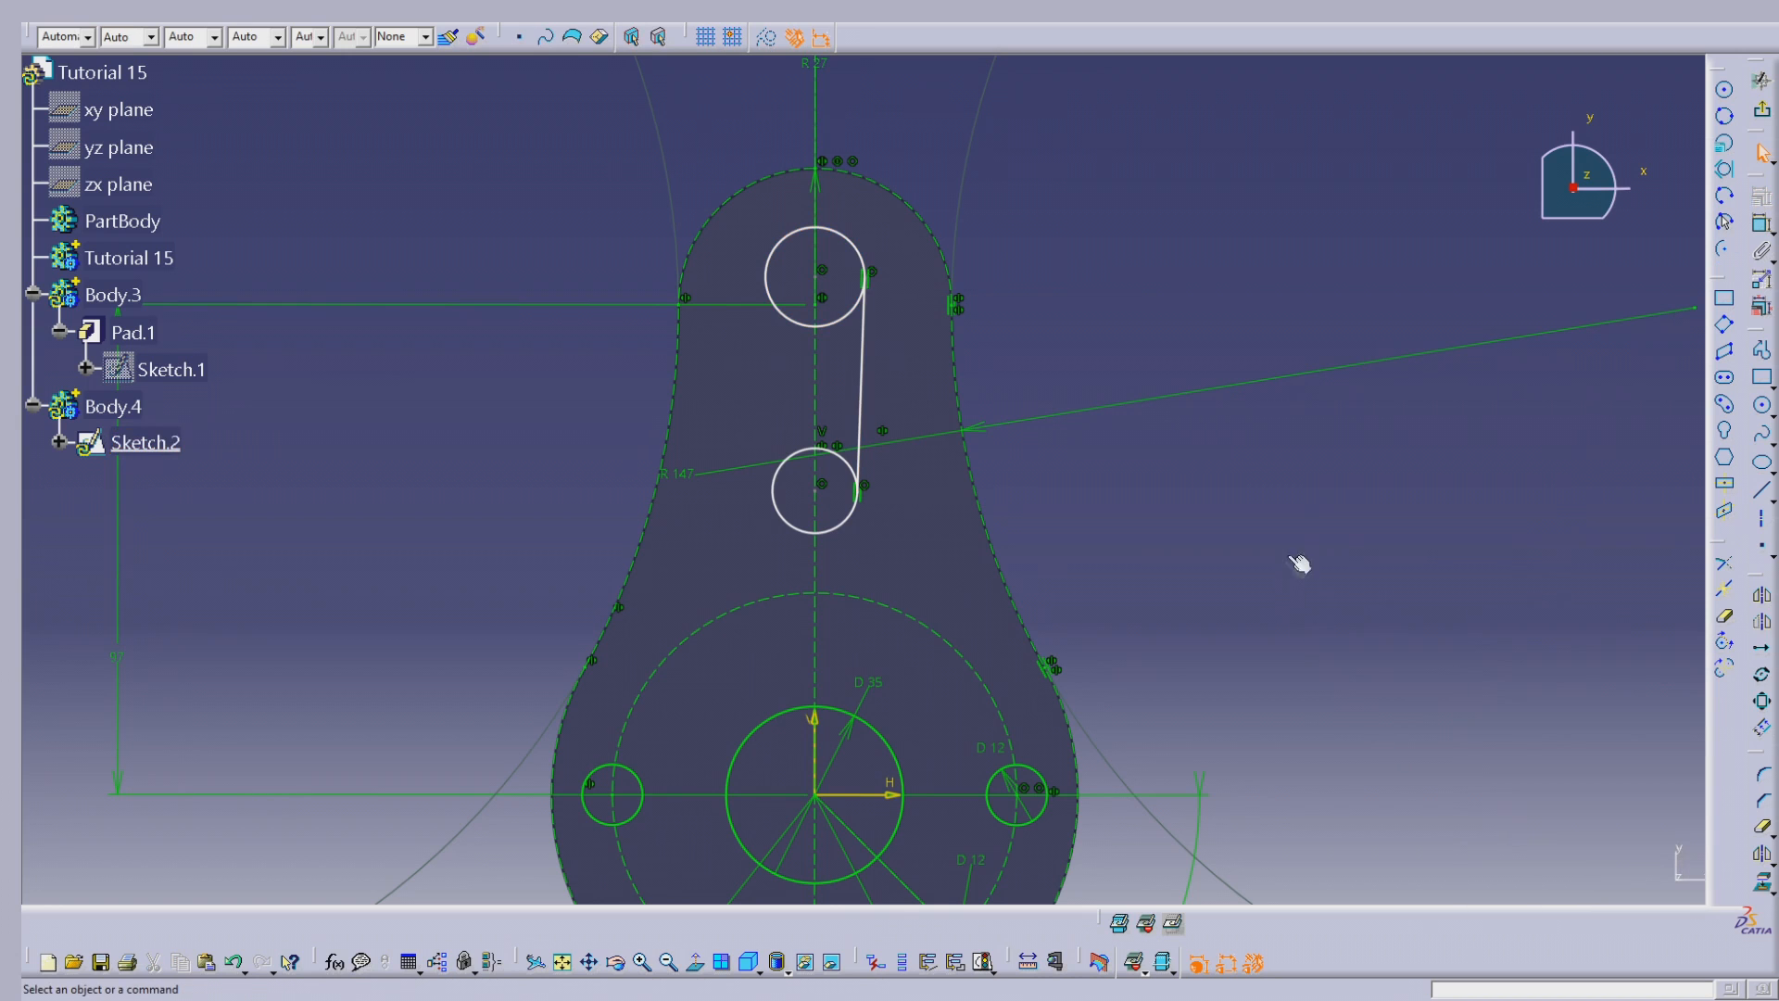
# - Constrain the line joining the two circles to be vertical
pyautogui.moveTo(865, 496)
pyautogui.mouseDown(button='middle')
pyautogui.moveTo(930, 387)
pyautogui.moveTo(992, 456)
pyautogui.moveTo(964, 520)
pyautogui.moveTo(997, 497)
pyautogui.mouseUp(button='middle')
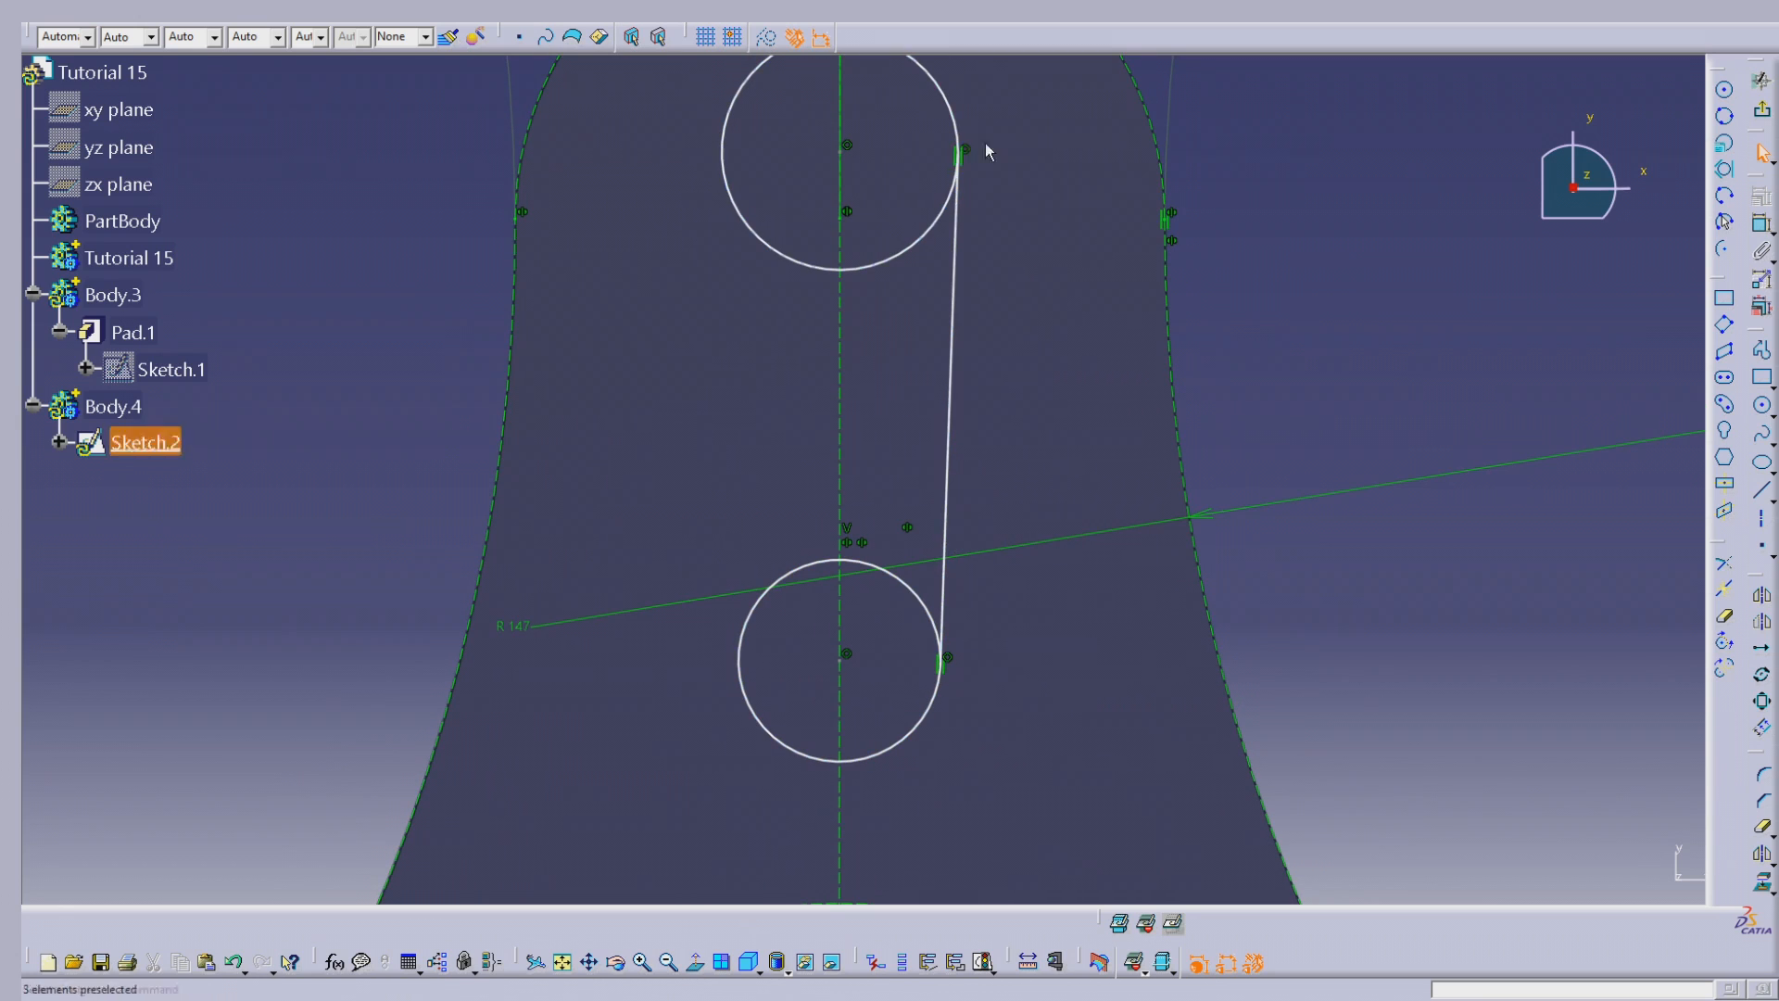
pyautogui.rightClick(951, 326)
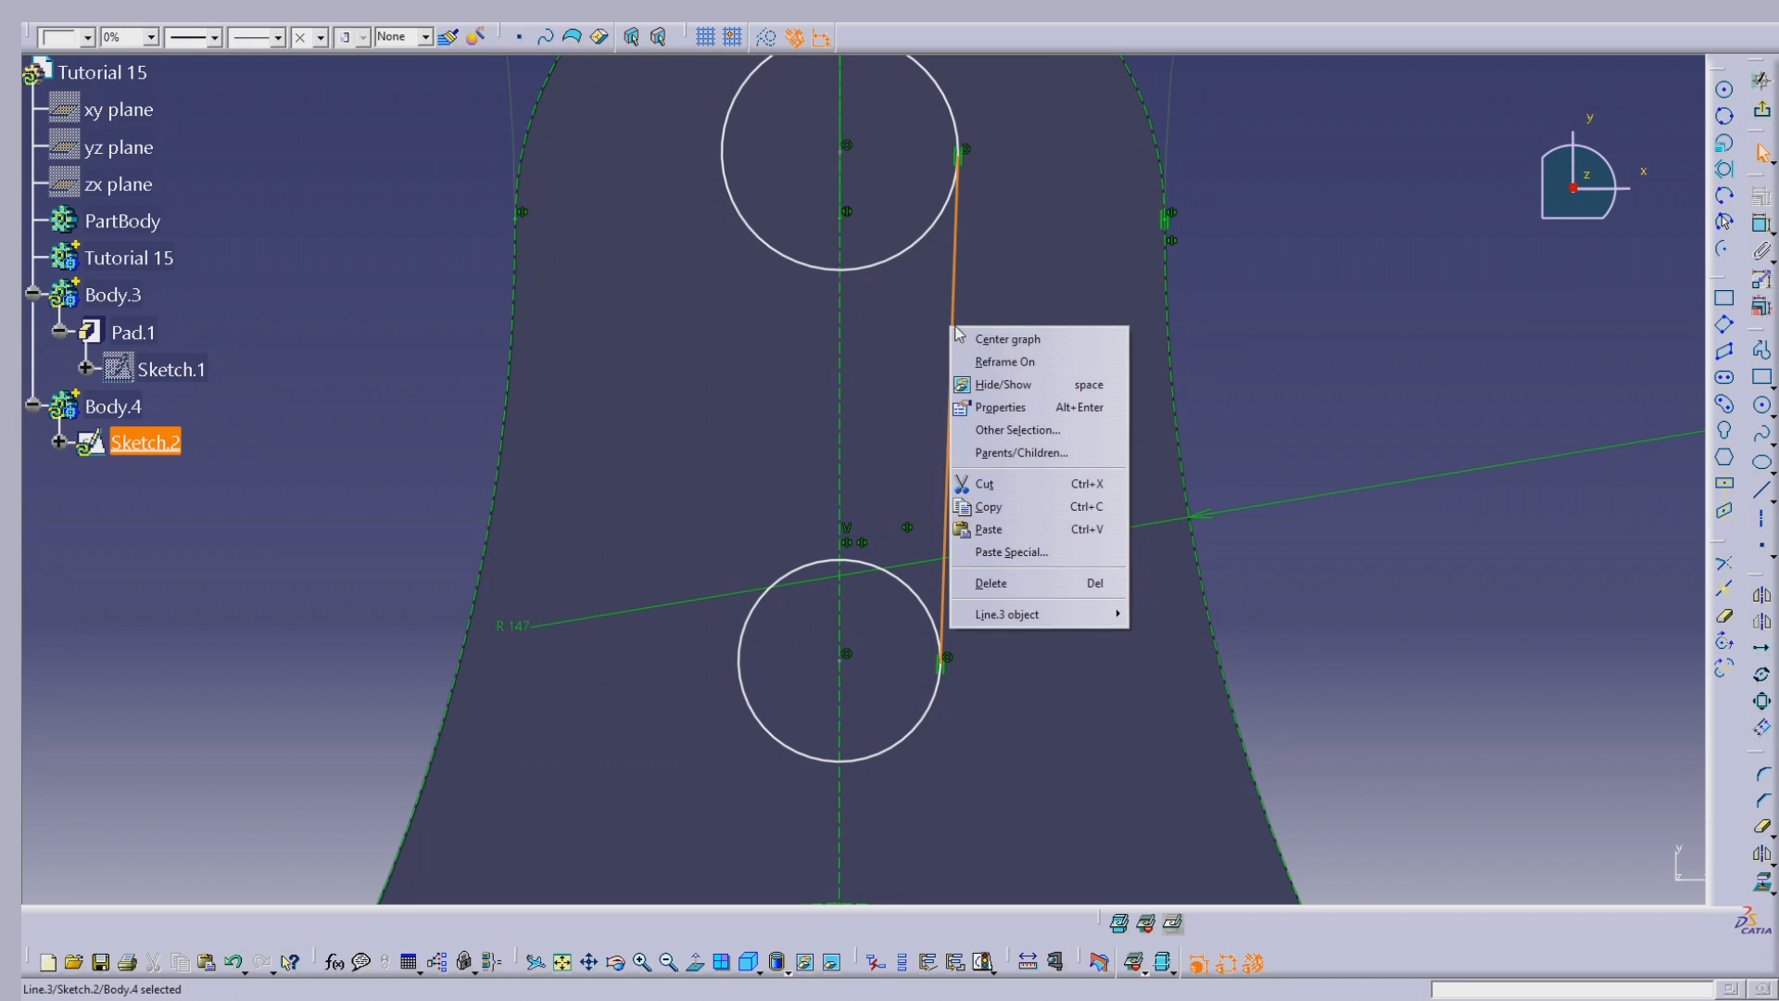
pyautogui.moveTo(1055, 616)
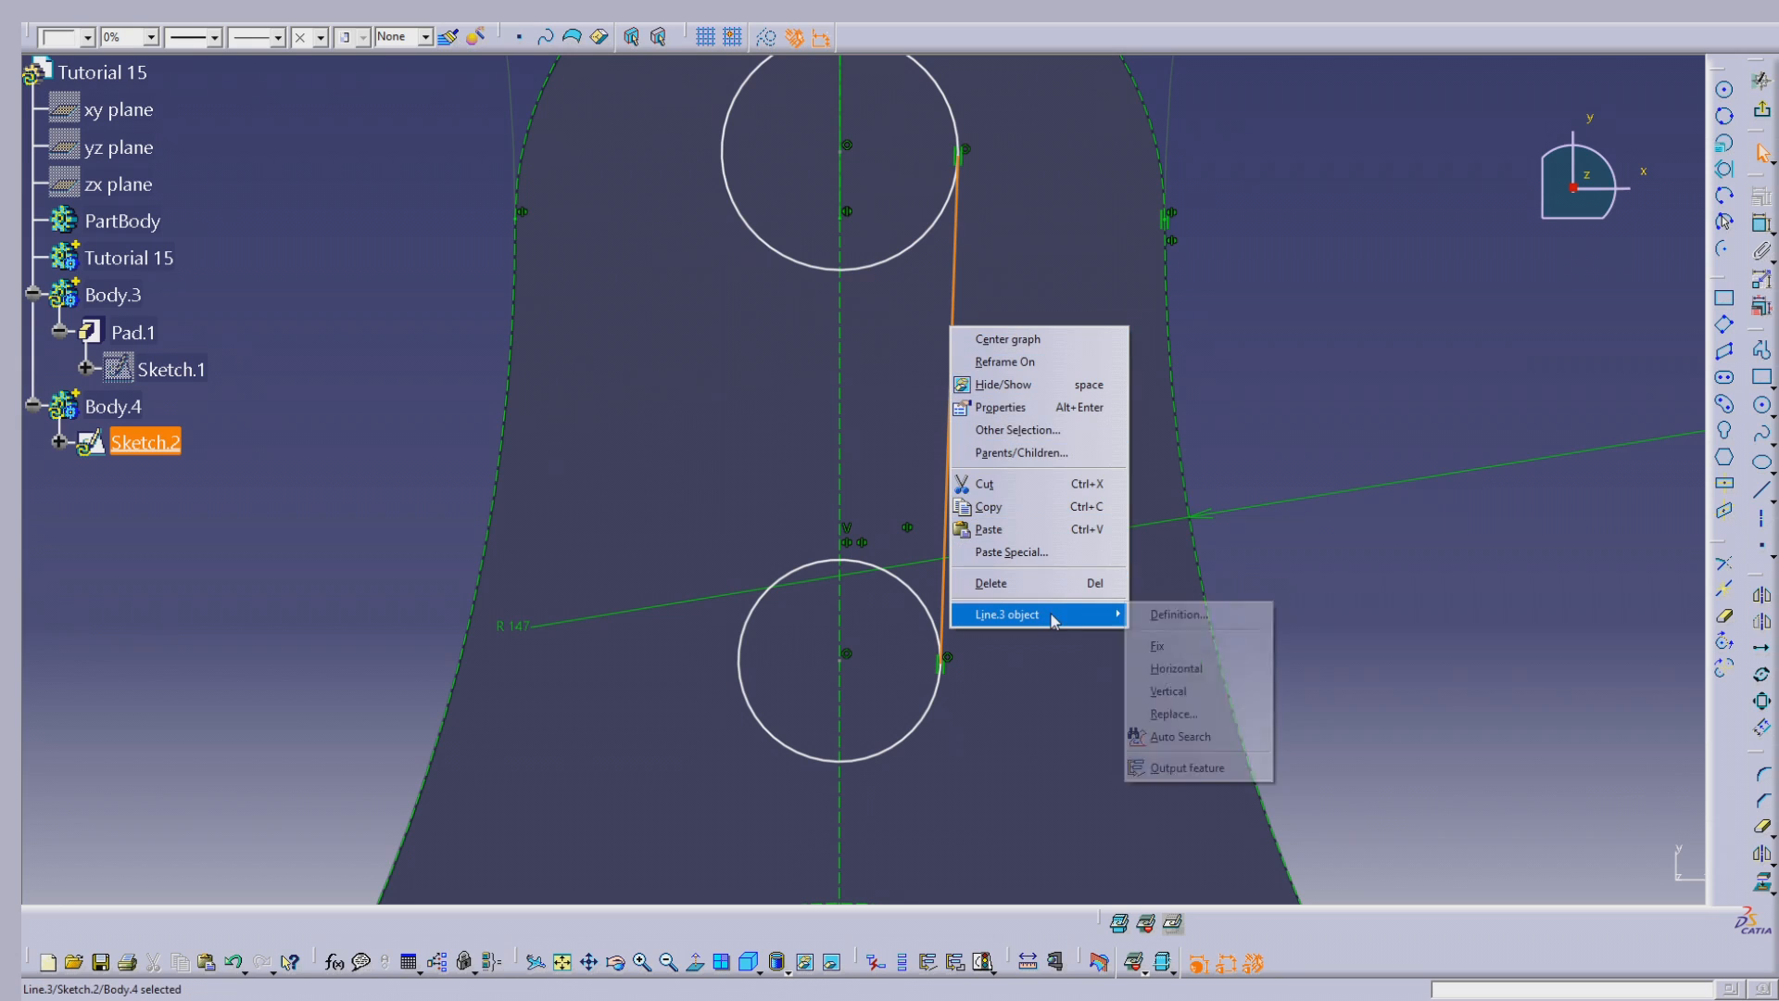
pyautogui.click(1169, 690)
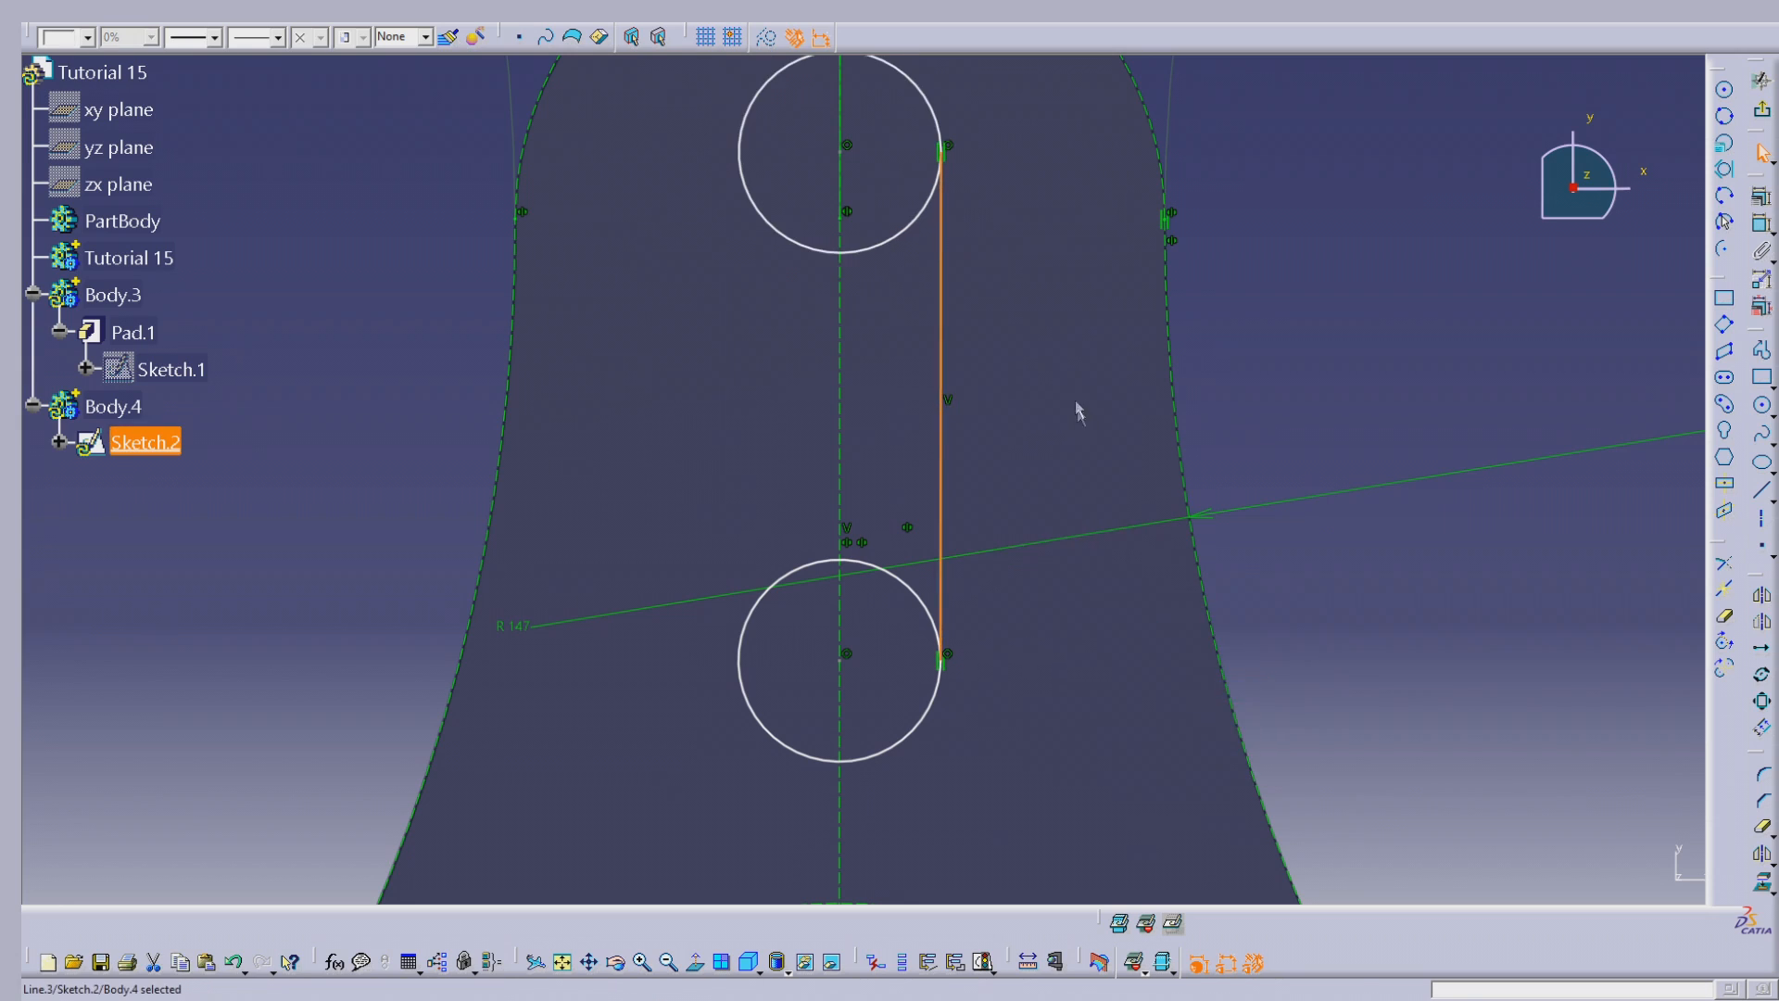
# - Trim away the left halves and inner arcs of both circles, leaving the right half of a slot outline
pyautogui.moveTo(1063, 255); pyautogui.dragTo(1080, 343, button='middle')
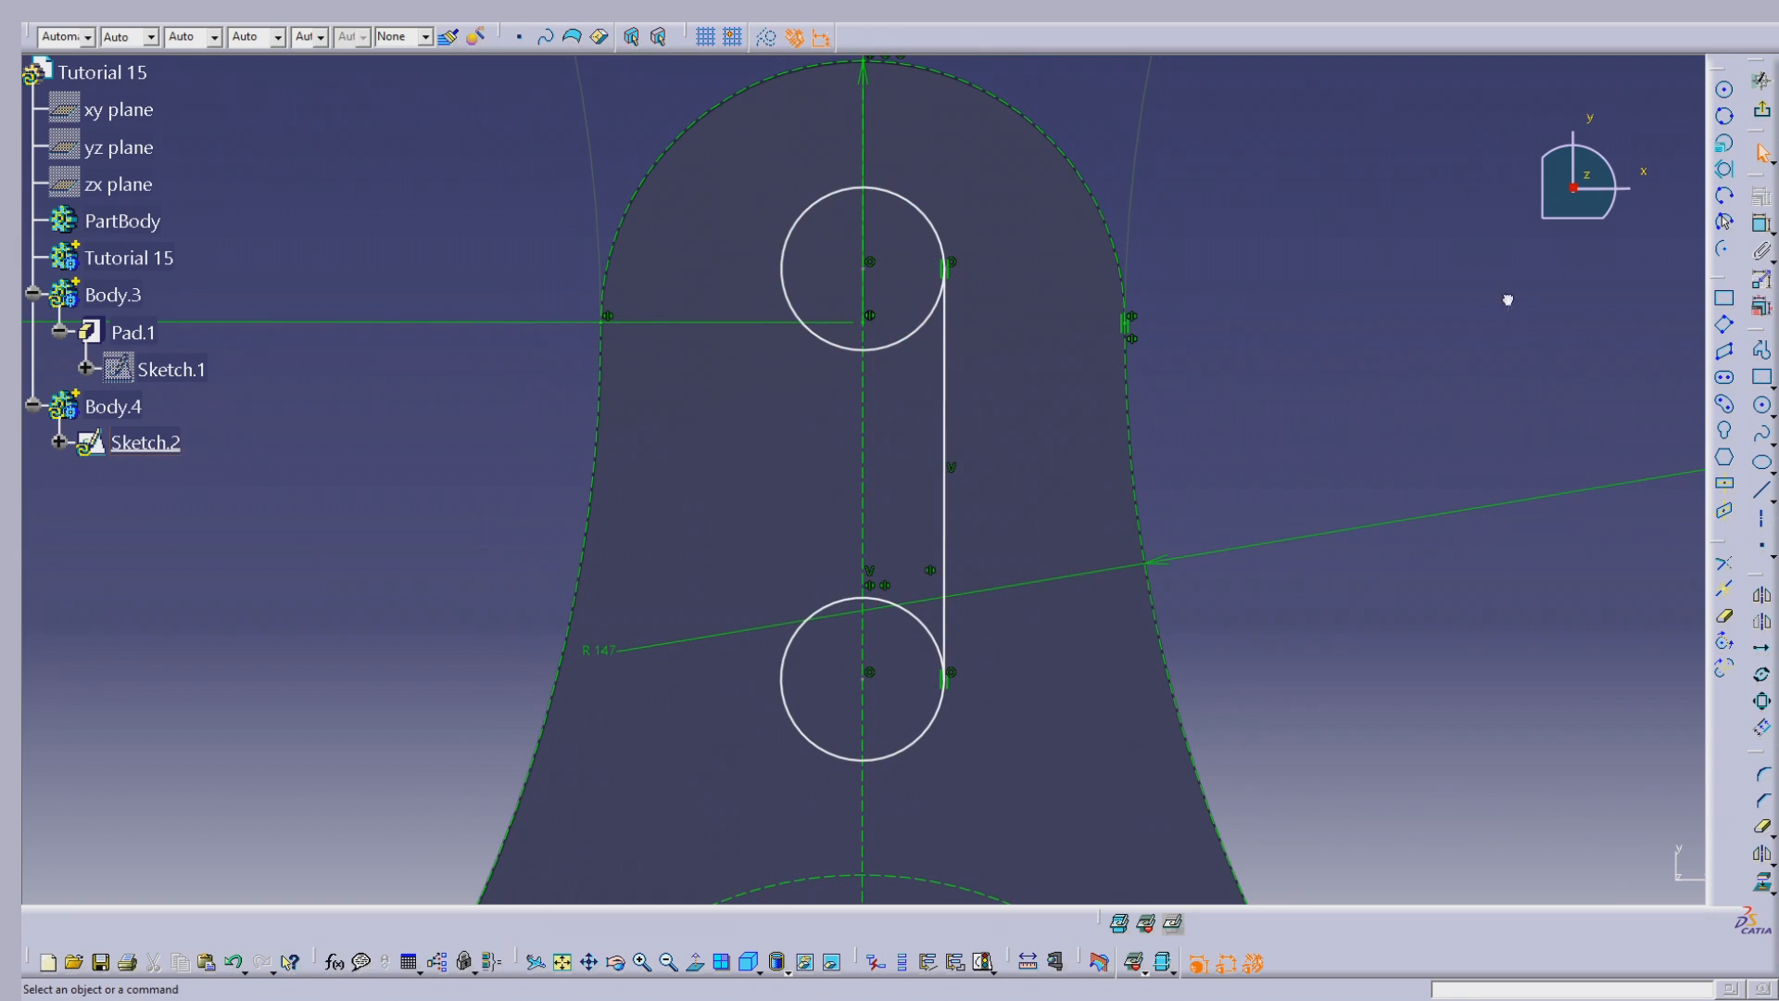
pyautogui.click(787, 264)
pyautogui.doubleClick(1723, 615)
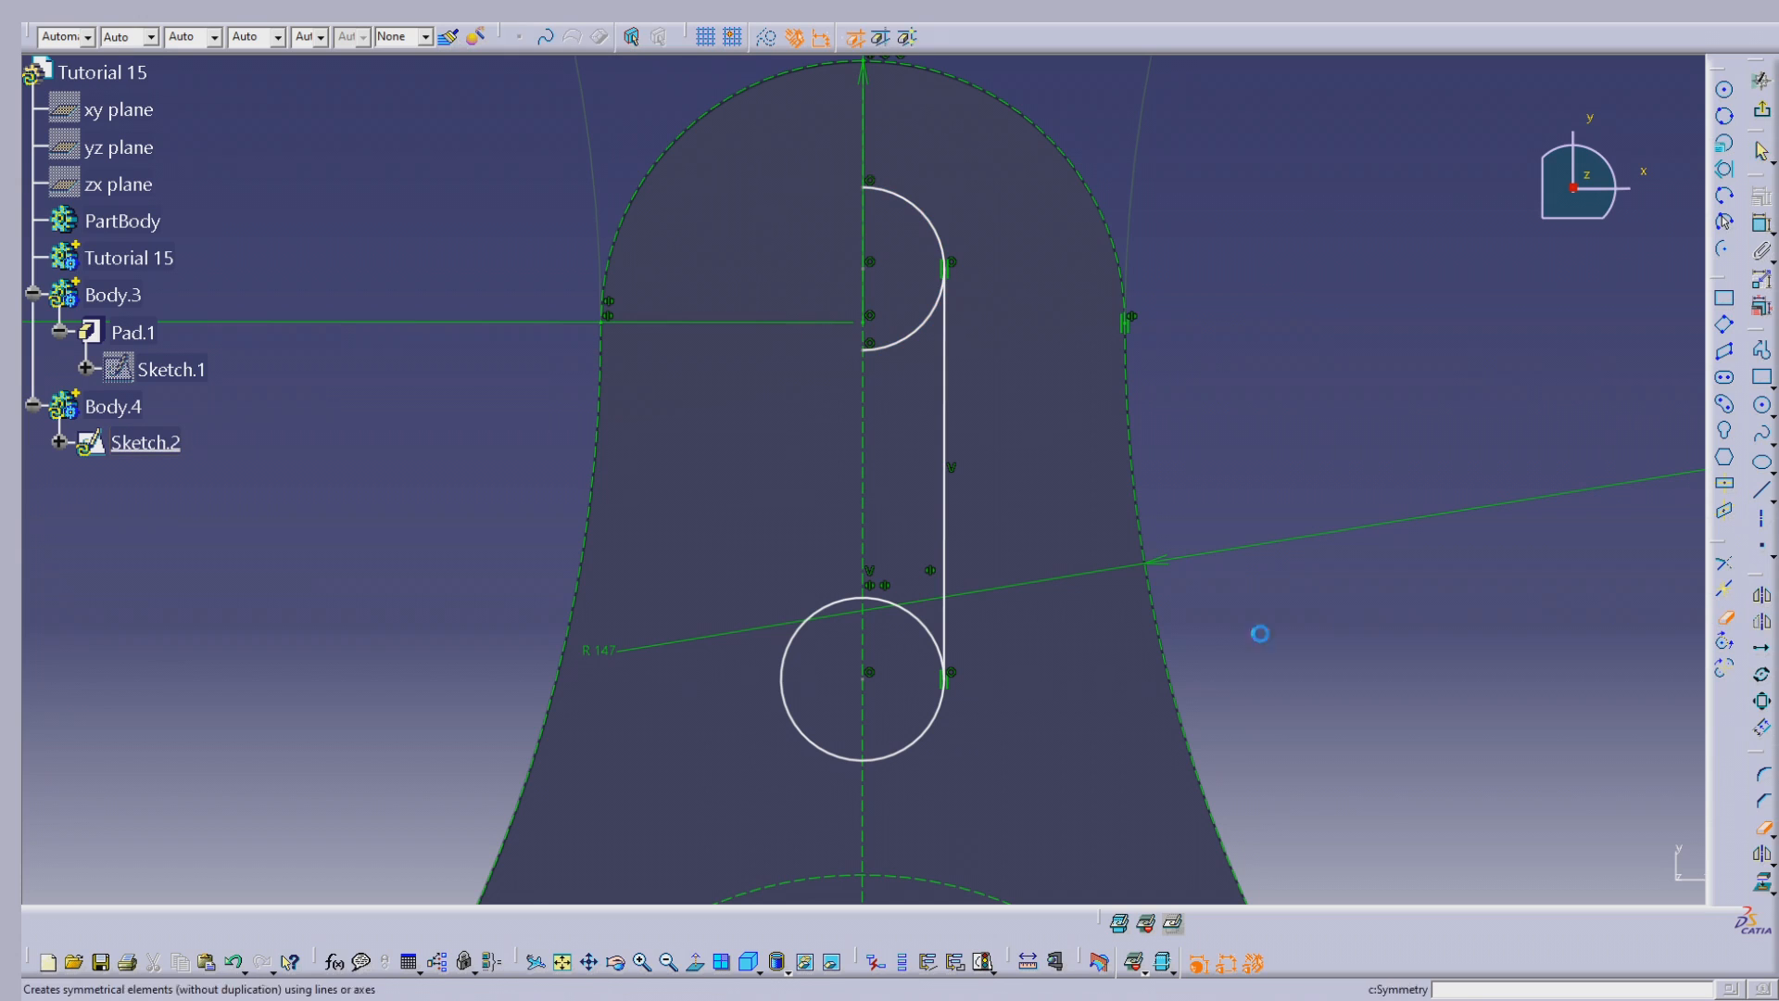
pyautogui.click(783, 681)
pyautogui.click(921, 619)
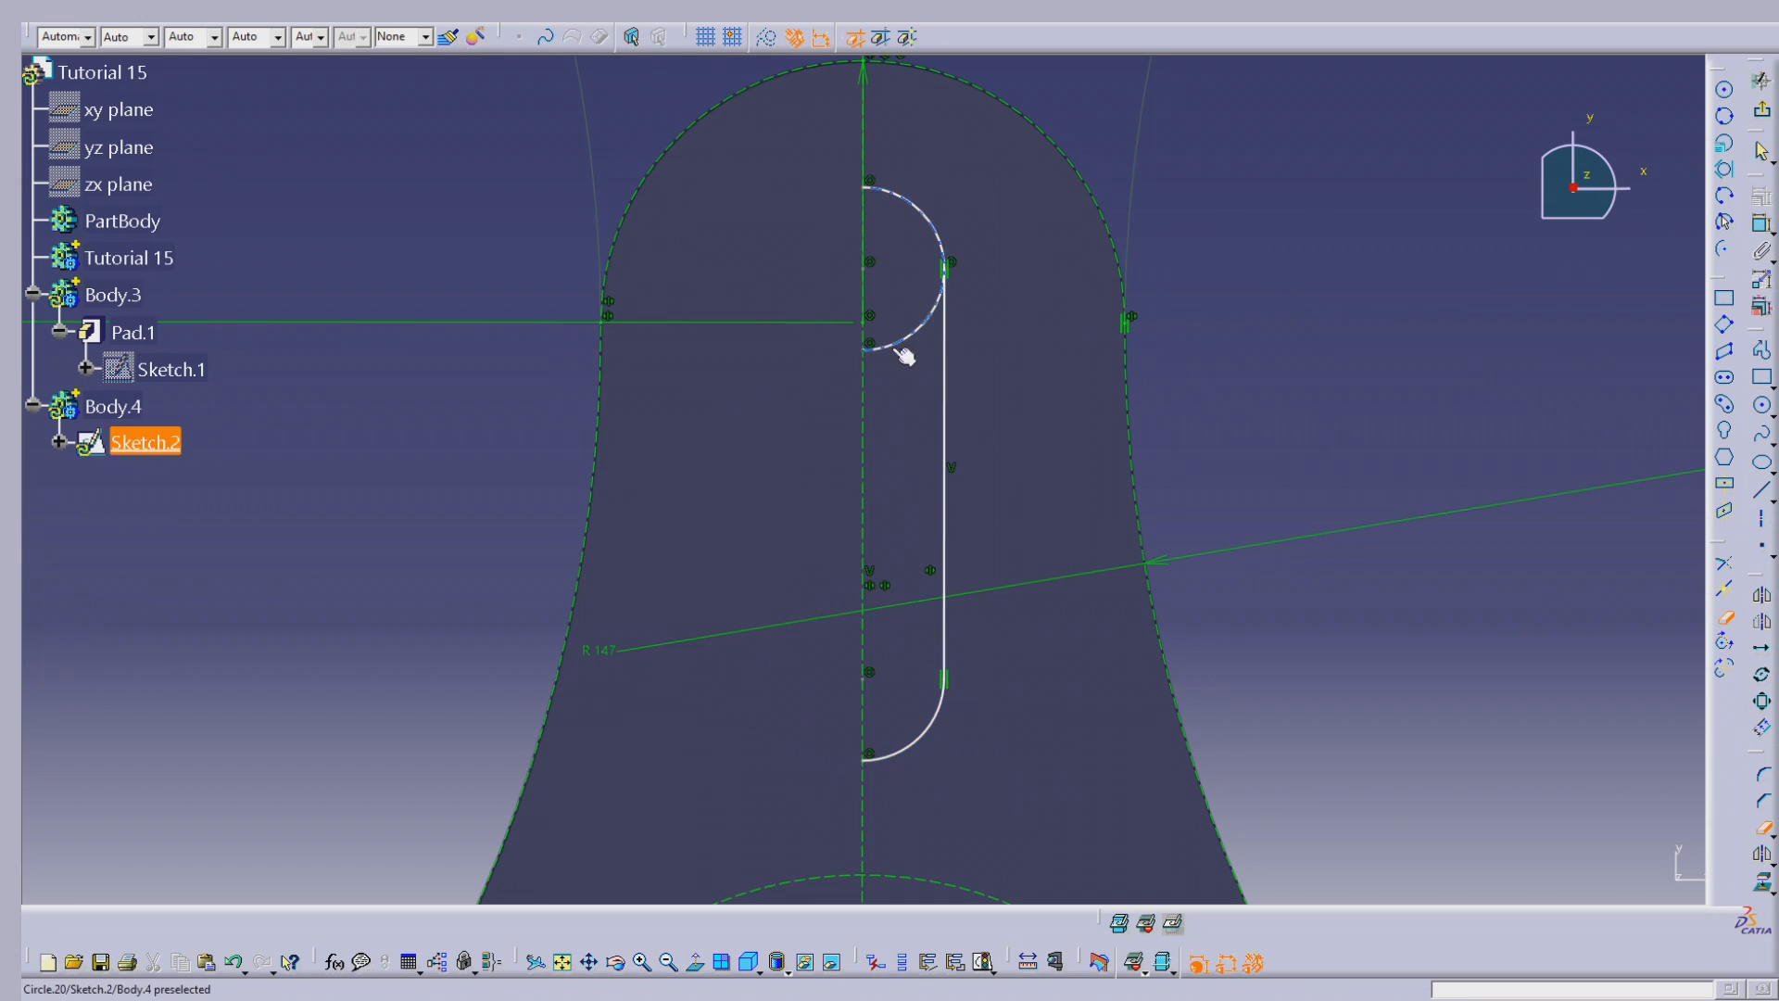
pyautogui.click(903, 341)
pyautogui.press('Escape')
# - Mirror the half slot outline about the vertical axis
pyautogui.click(929, 226)
pyautogui.keyDown('ctrl'); pyautogui.click(943, 337); pyautogui.keyUp('ctrl')
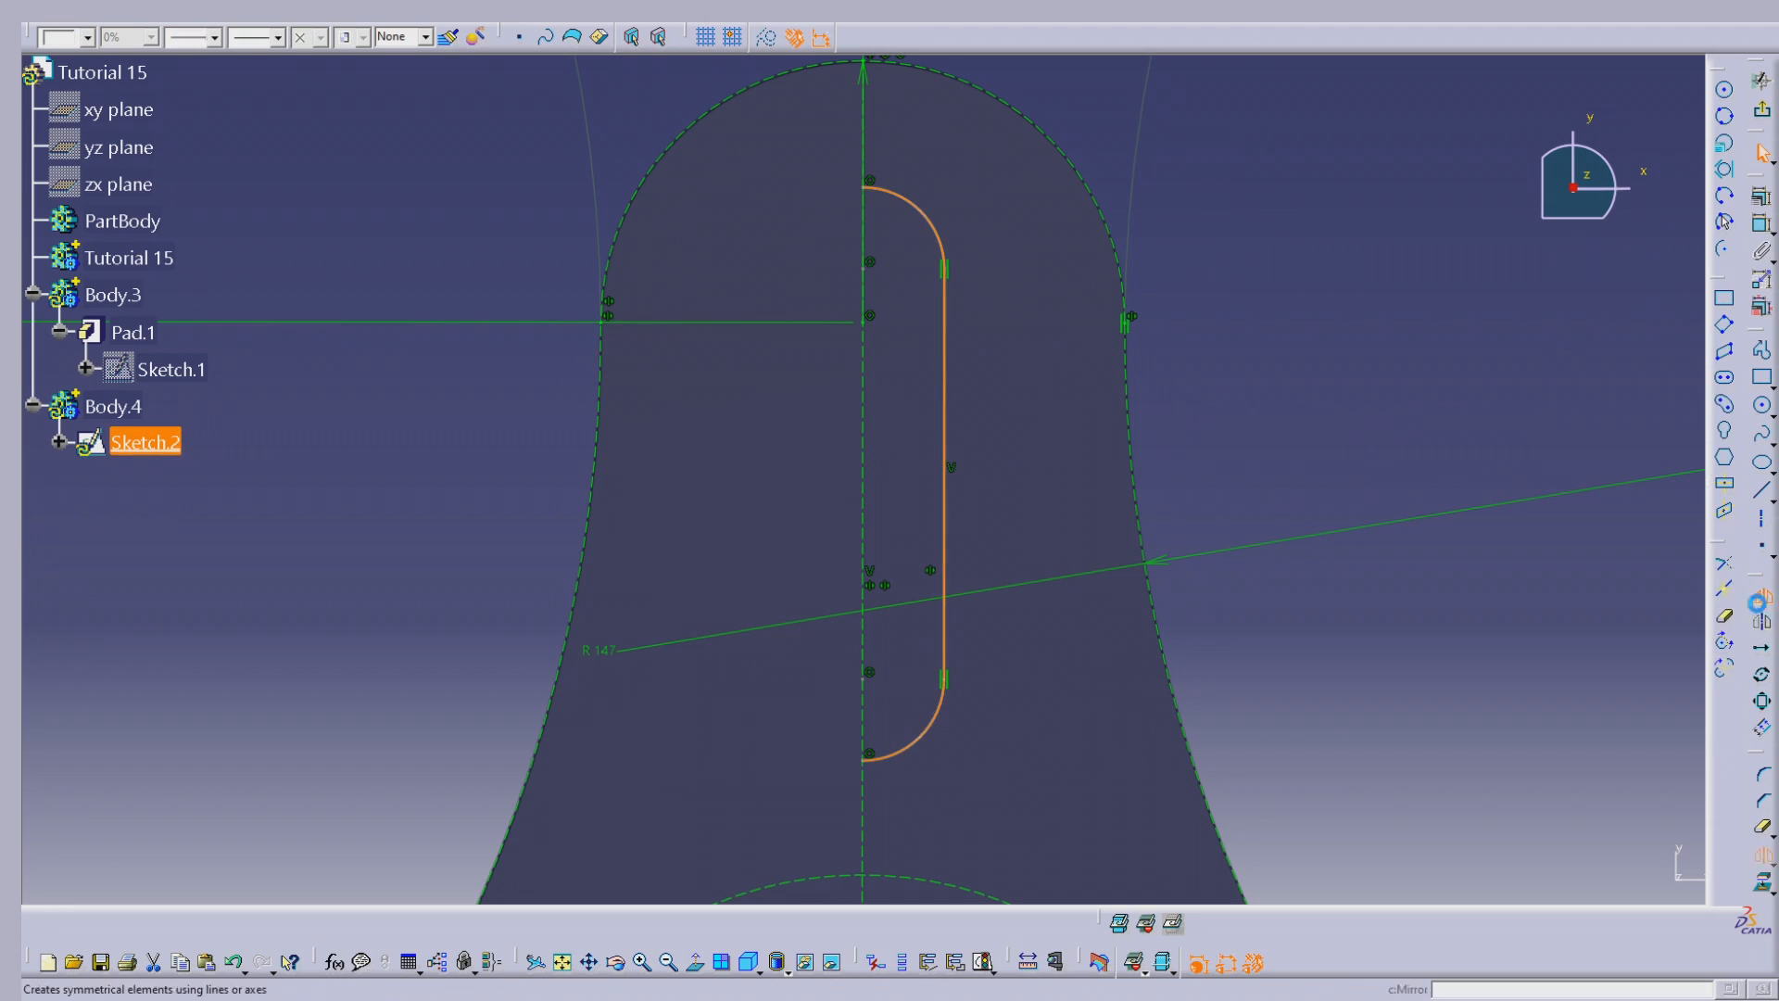
pyautogui.click(1760, 600)
pyautogui.click(866, 422)
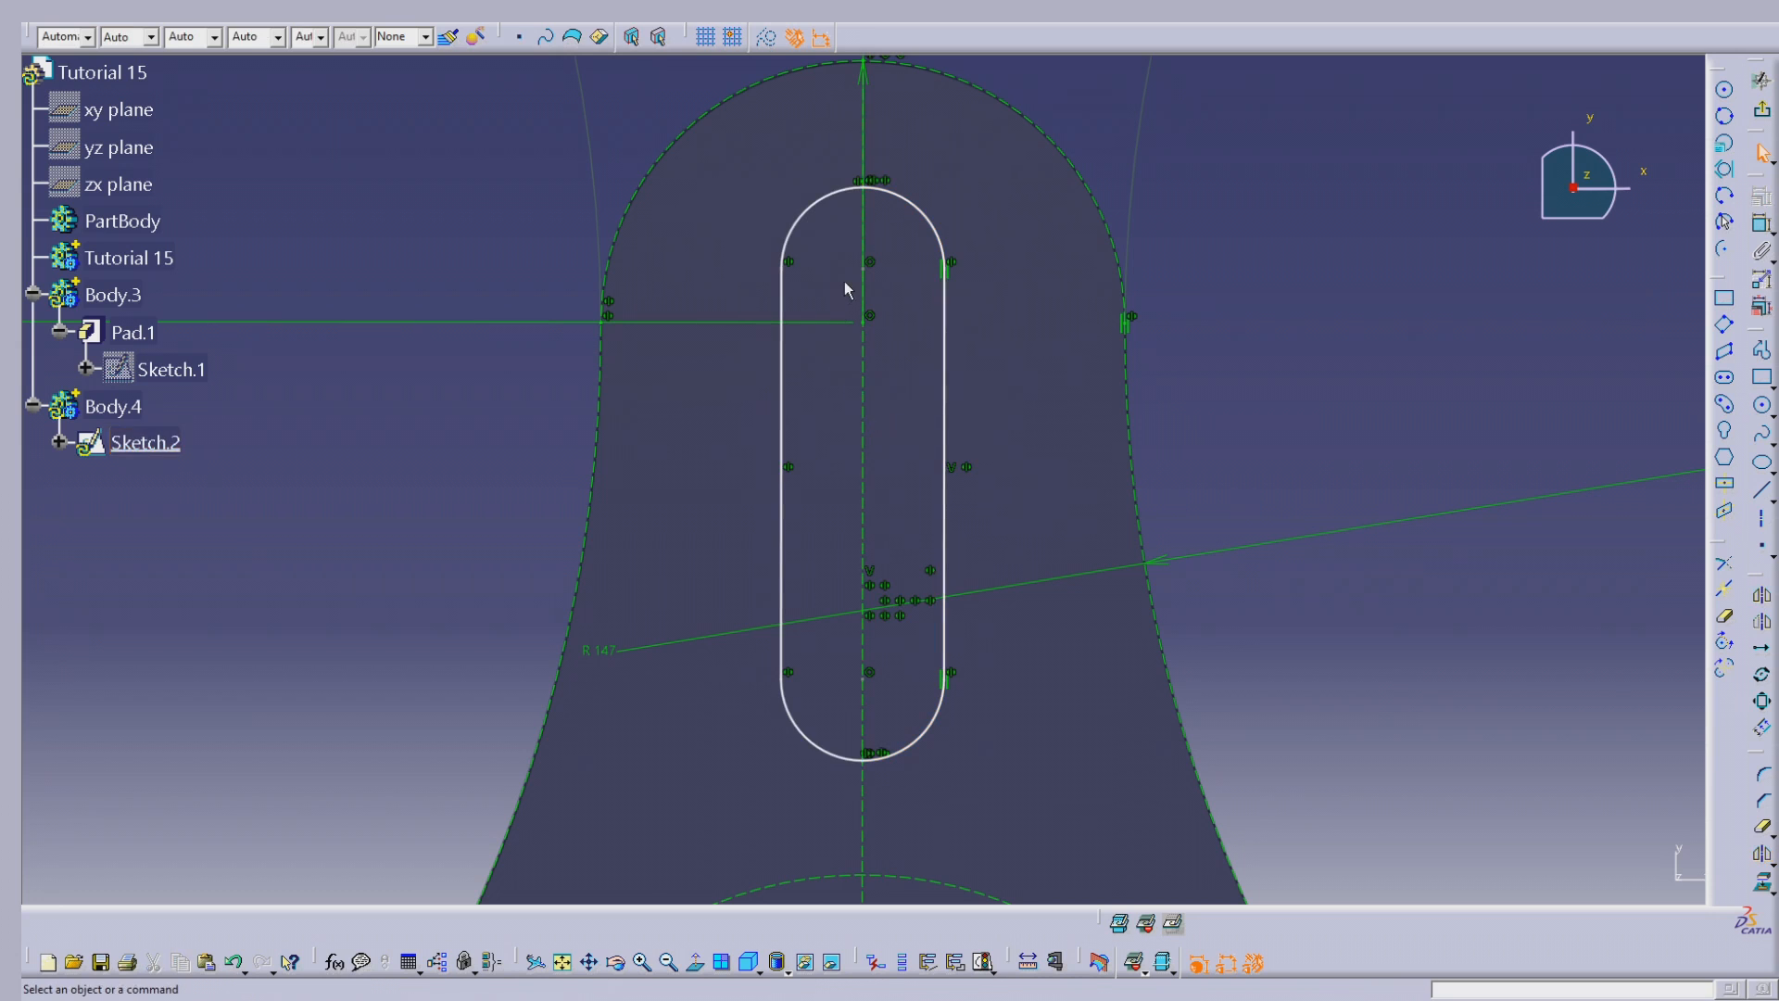
# - Dimension the distance between the slot's two arc centres and set it to 47 mm
pyautogui.moveTo(923, 500)
pyautogui.mouseDown(button='middle')
pyautogui.moveTo(936, 347)
pyautogui.moveTo(930, 465)
pyautogui.mouseUp(button='middle')
pyautogui.click(1762, 227)
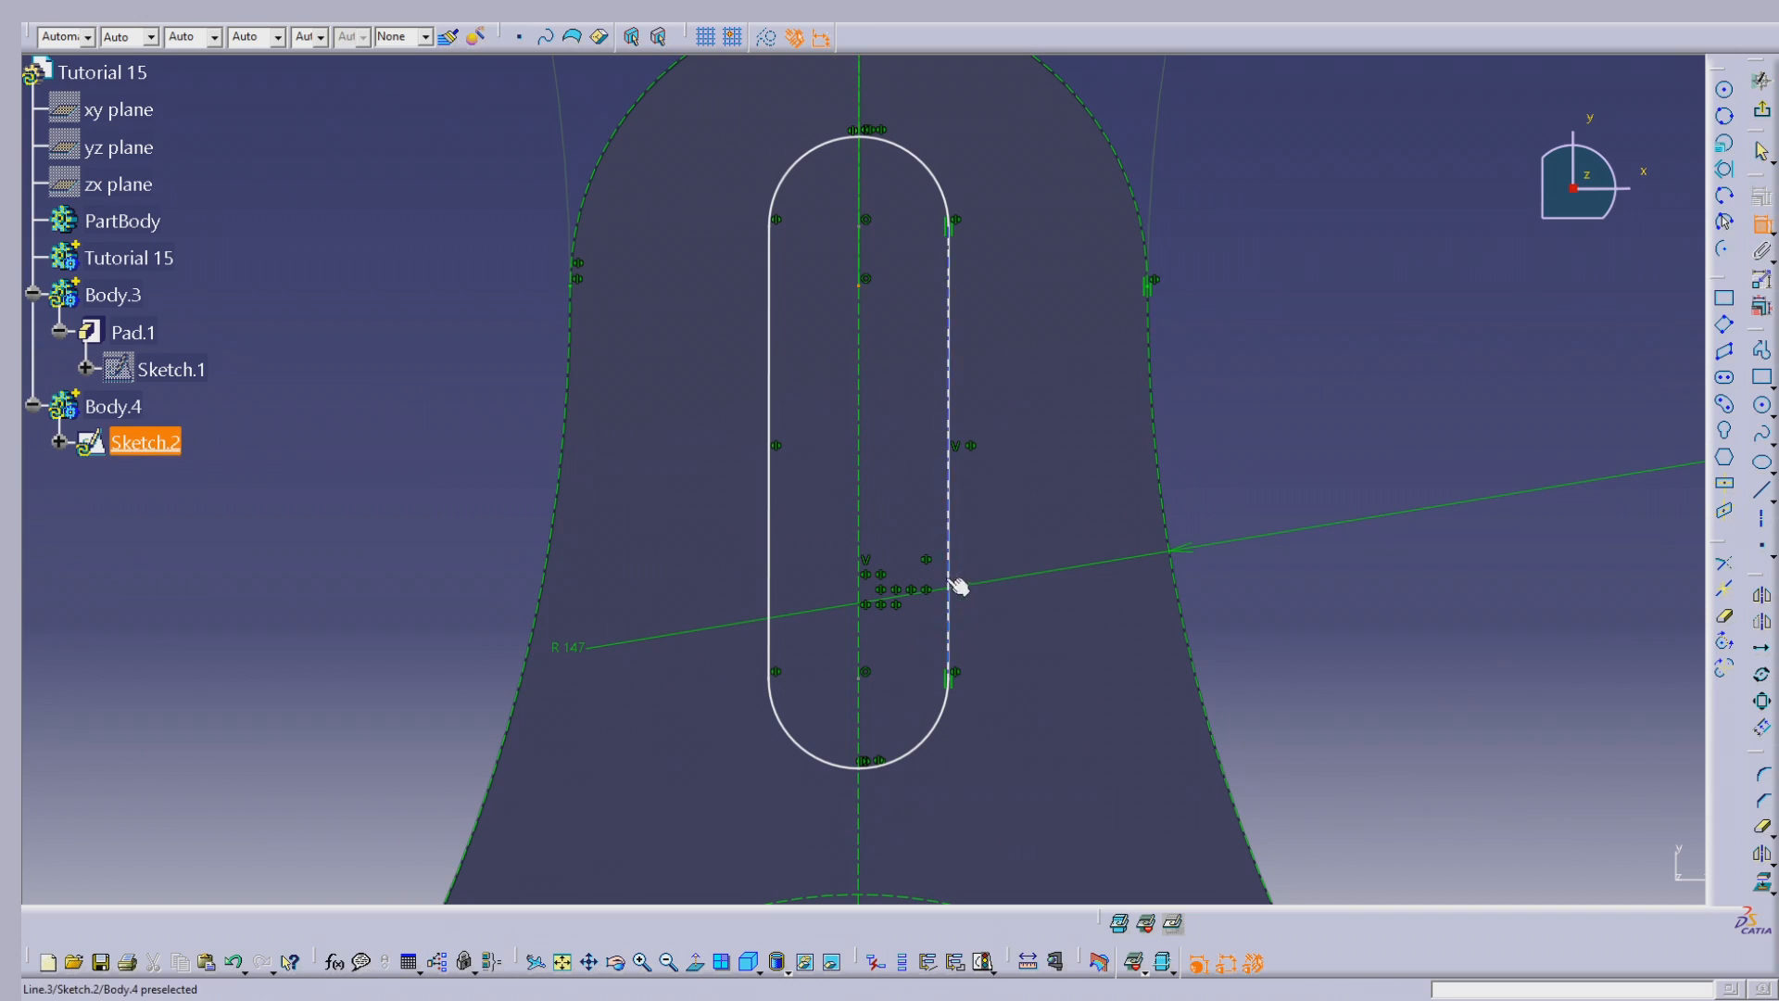
pyautogui.press('Escape')
pyautogui.click(860, 227)
pyautogui.click(865, 673)
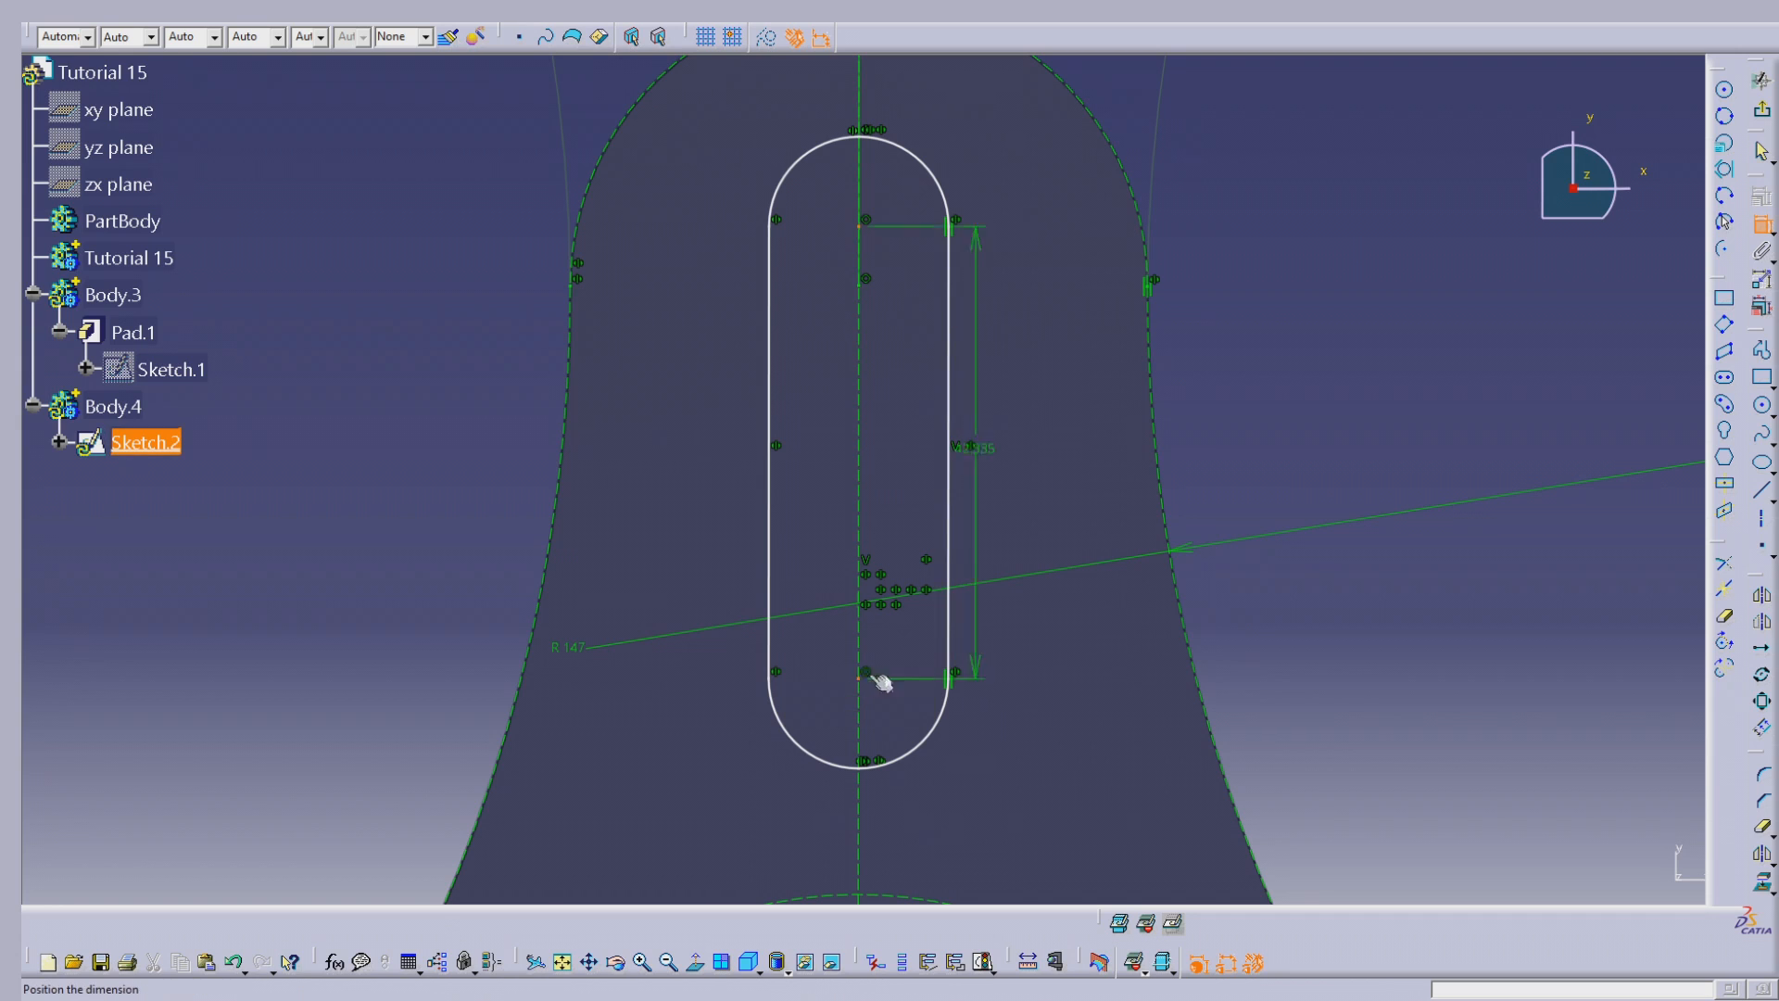
pyautogui.click(1090, 569)
pyautogui.doubleClick(1096, 580)
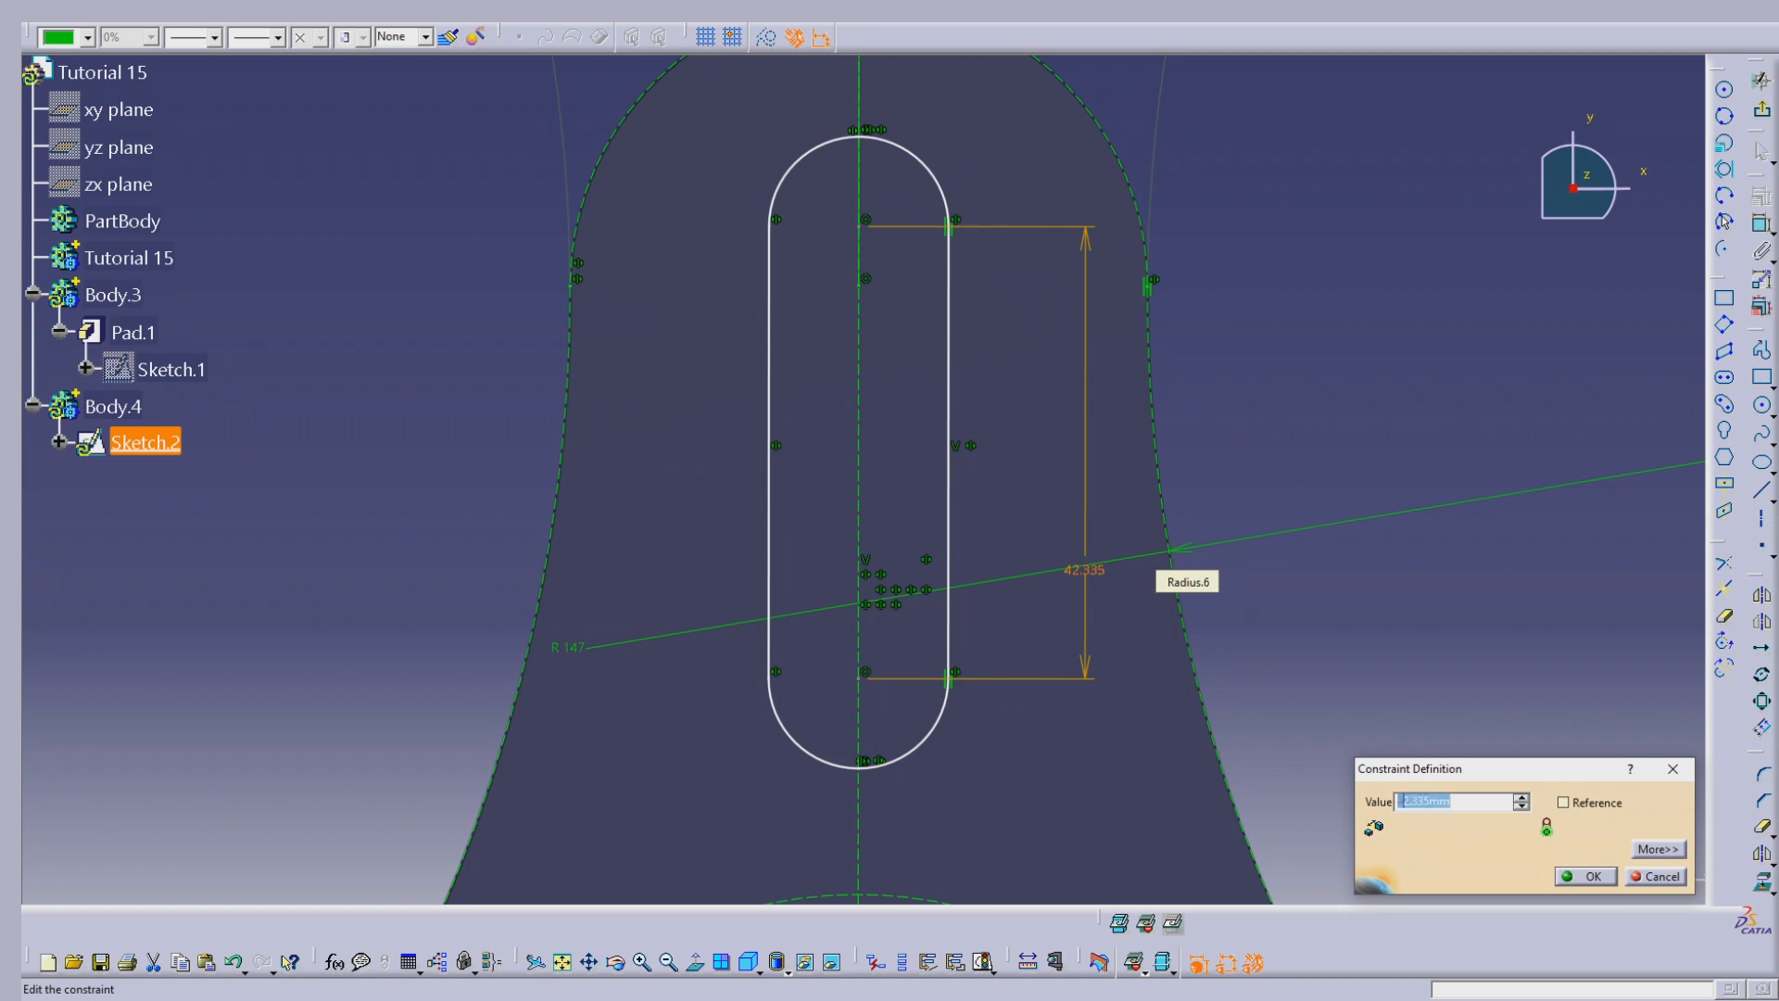
pyautogui.press('Return')
# - Dimension the height of the slot's upper arc centre from the horizontal axis and set it to 97 mm
pyautogui.click(1381, 245)
pyautogui.moveTo(1147, 238)
pyautogui.mouseDown(button='middle')
pyautogui.moveTo(1206, 264)
pyautogui.moveTo(1164, 258)
pyautogui.moveTo(732, 881)
pyautogui.mouseUp(button='middle')
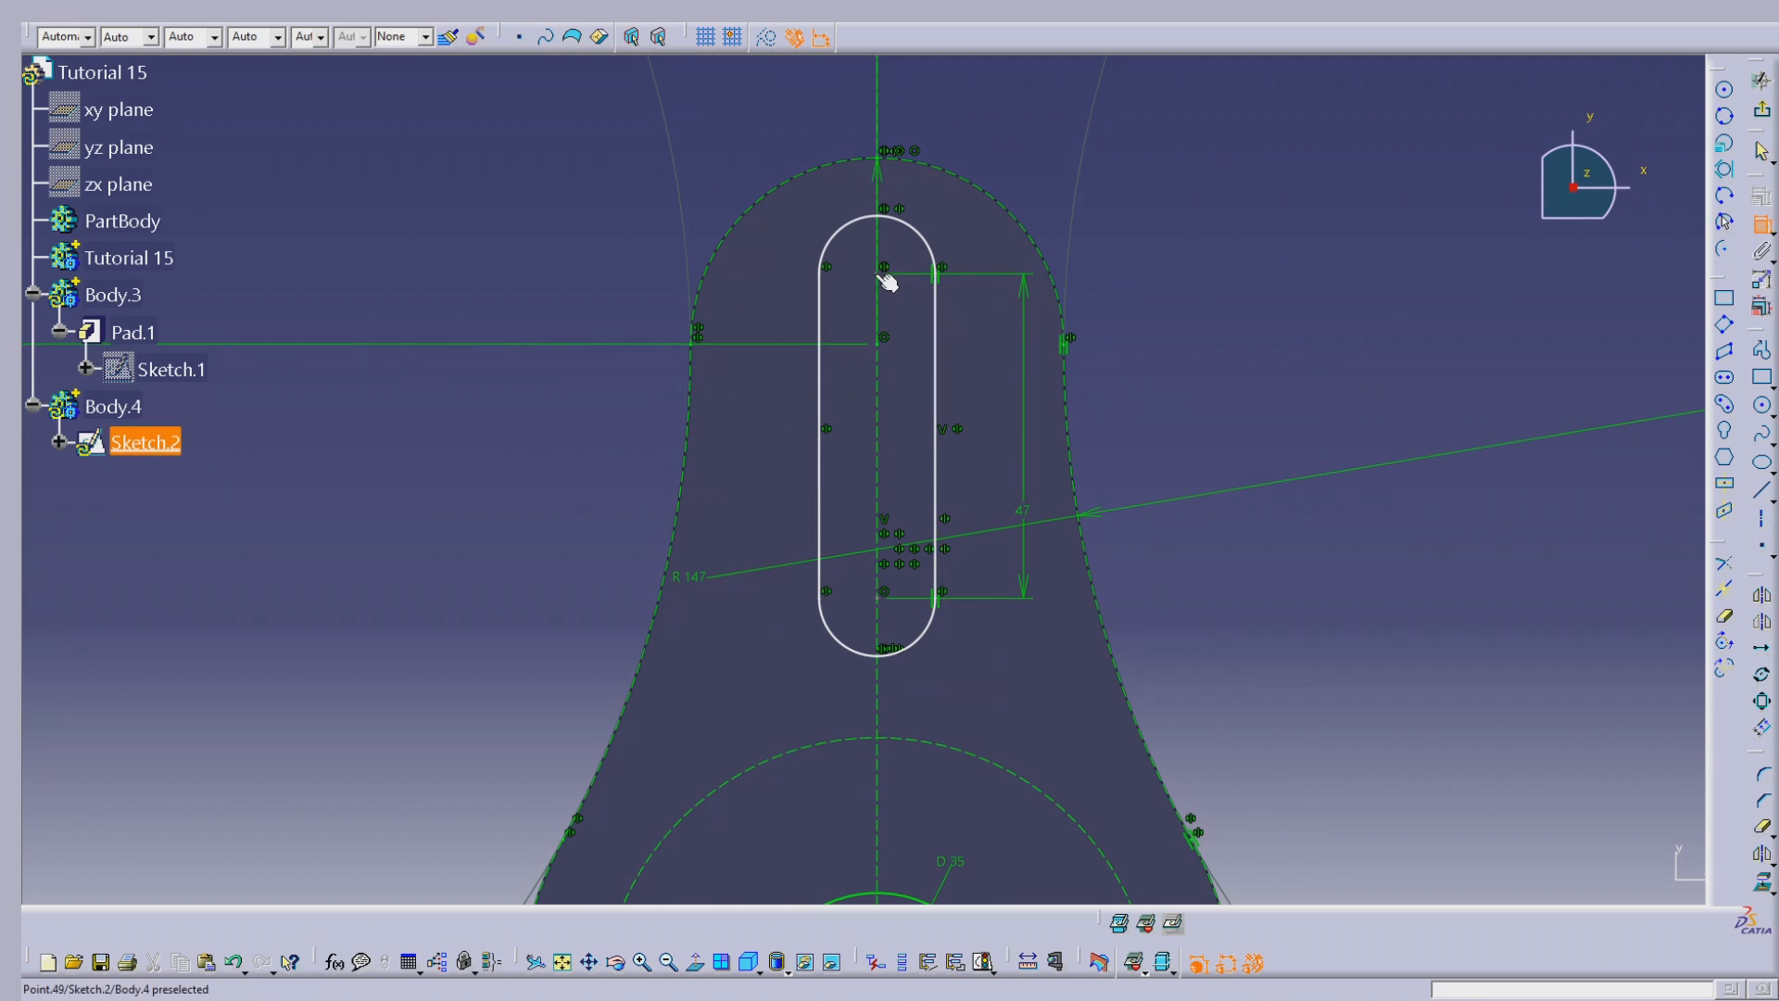
pyautogui.moveTo(707, 274)
pyautogui.mouseDown(button='middle')
pyautogui.moveTo(709, 375)
pyautogui.moveTo(786, 303)
pyautogui.mouseUp(button='middle')
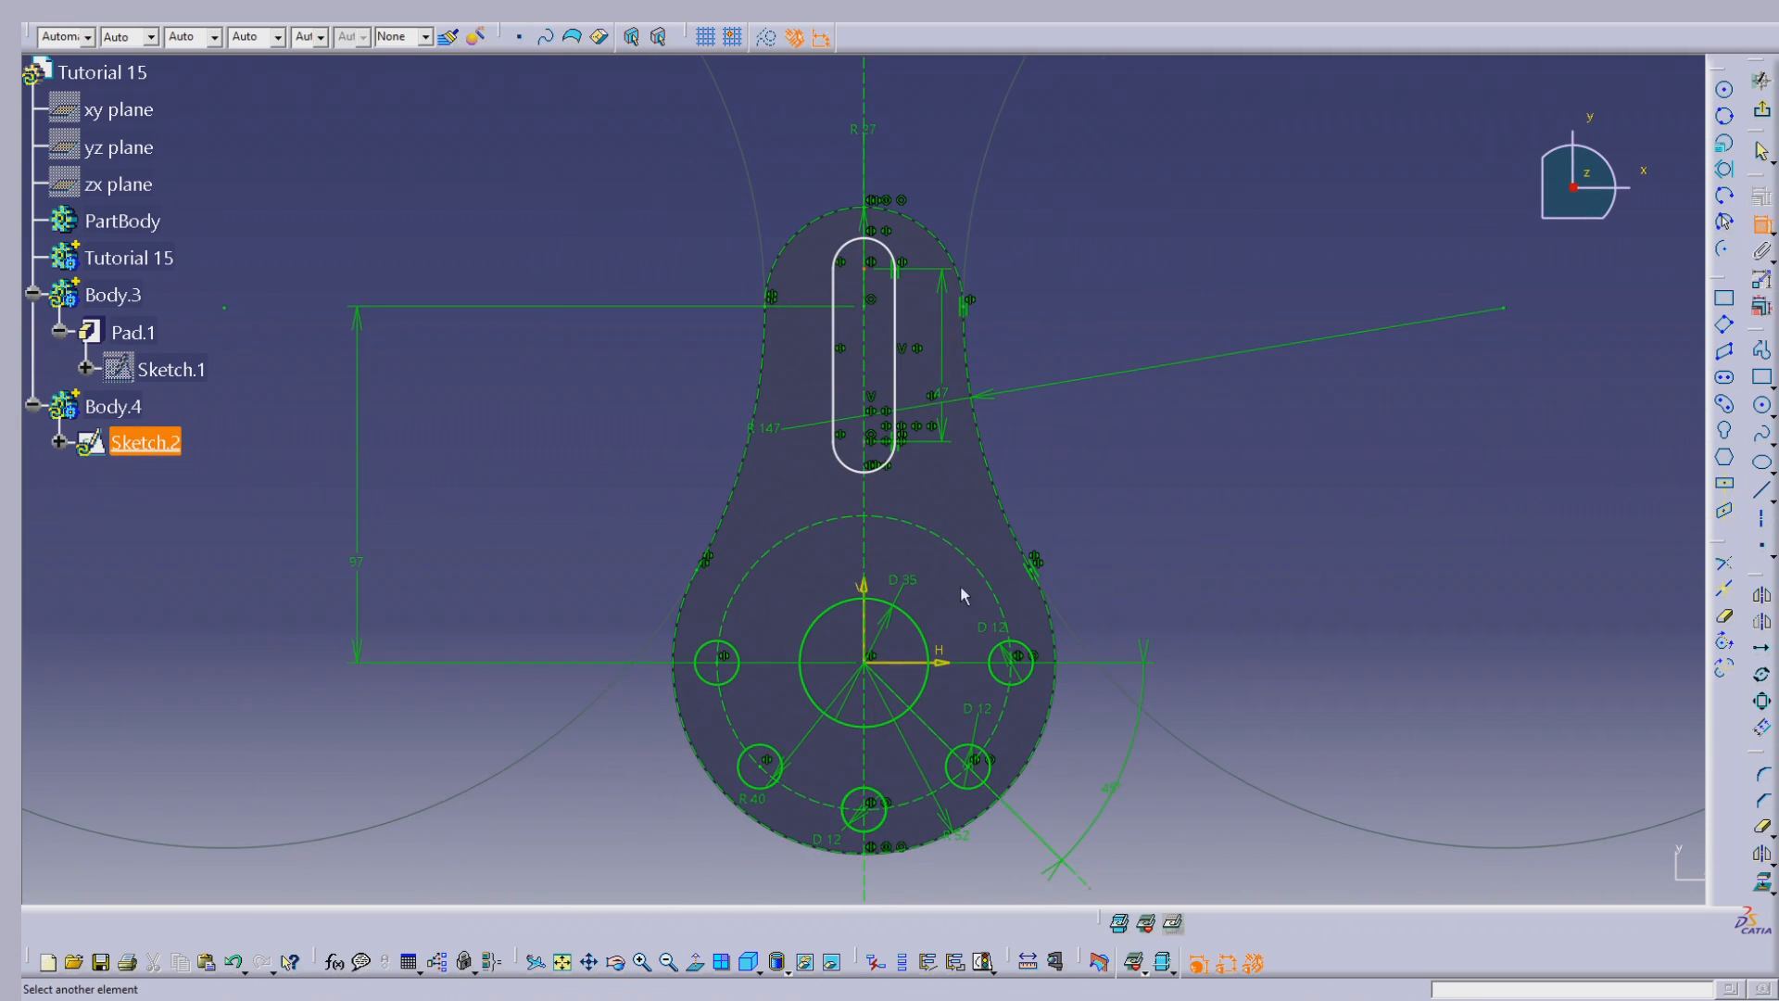
pyautogui.click(952, 657)
pyautogui.click(518, 497)
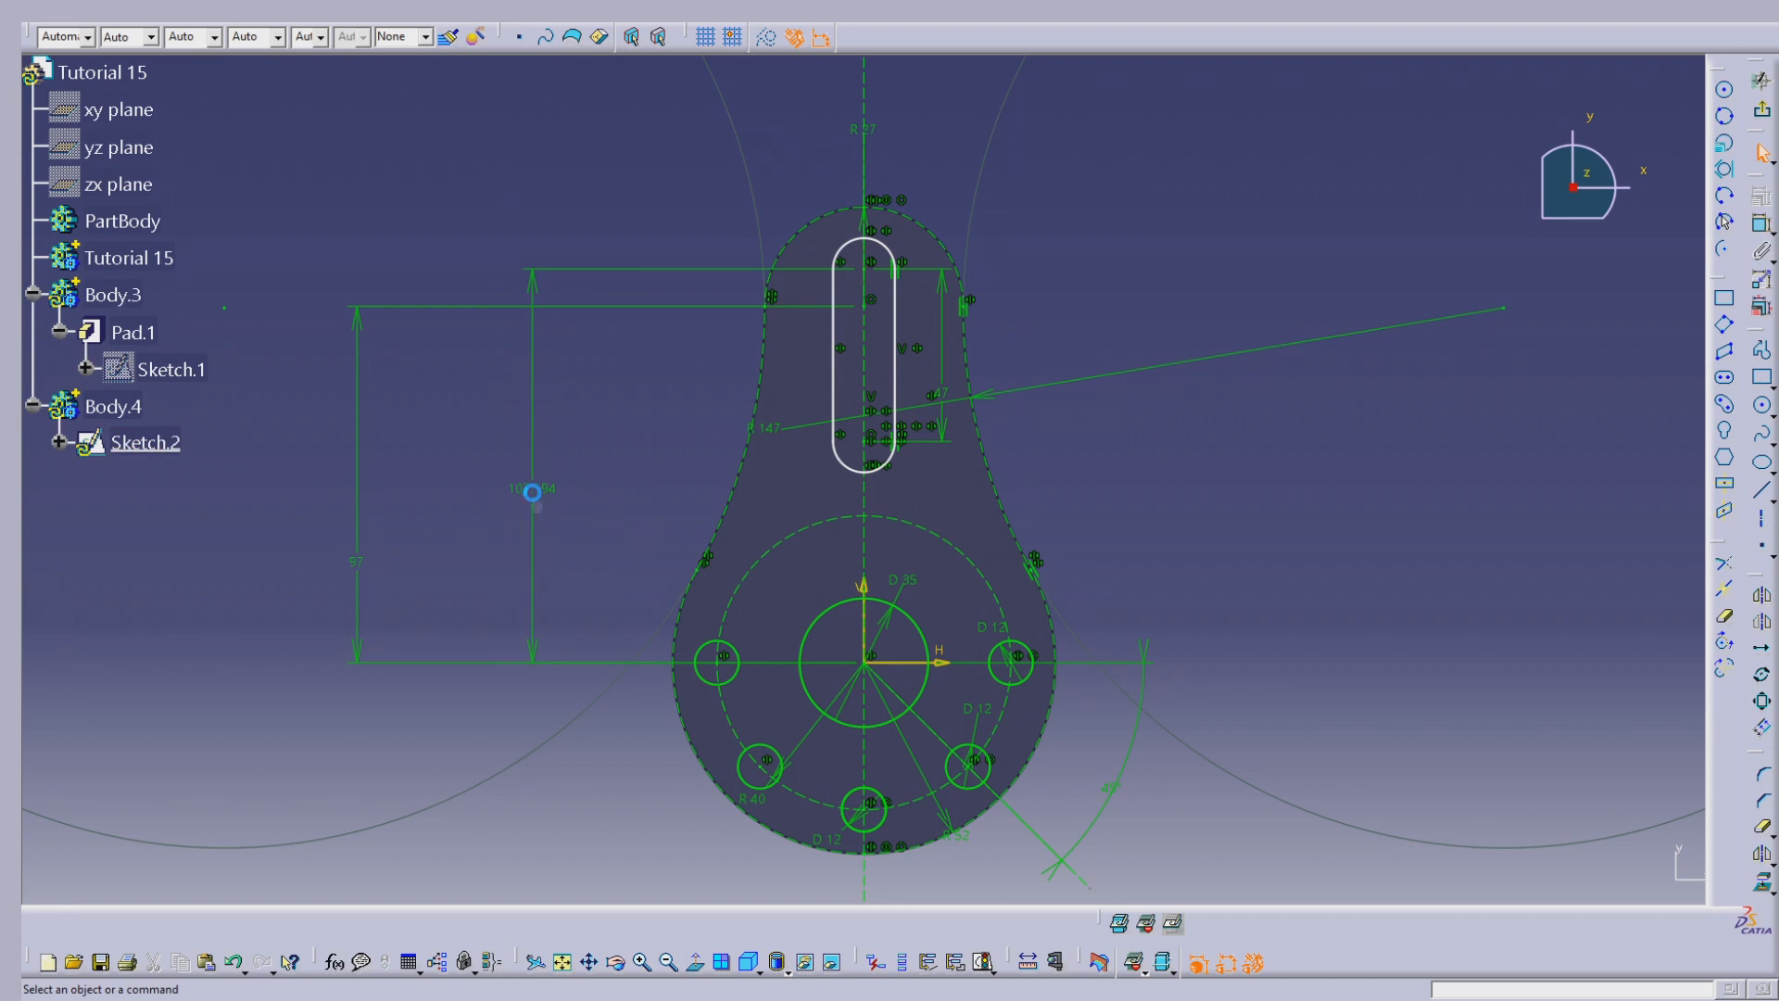
pyautogui.doubleClick(541, 493)
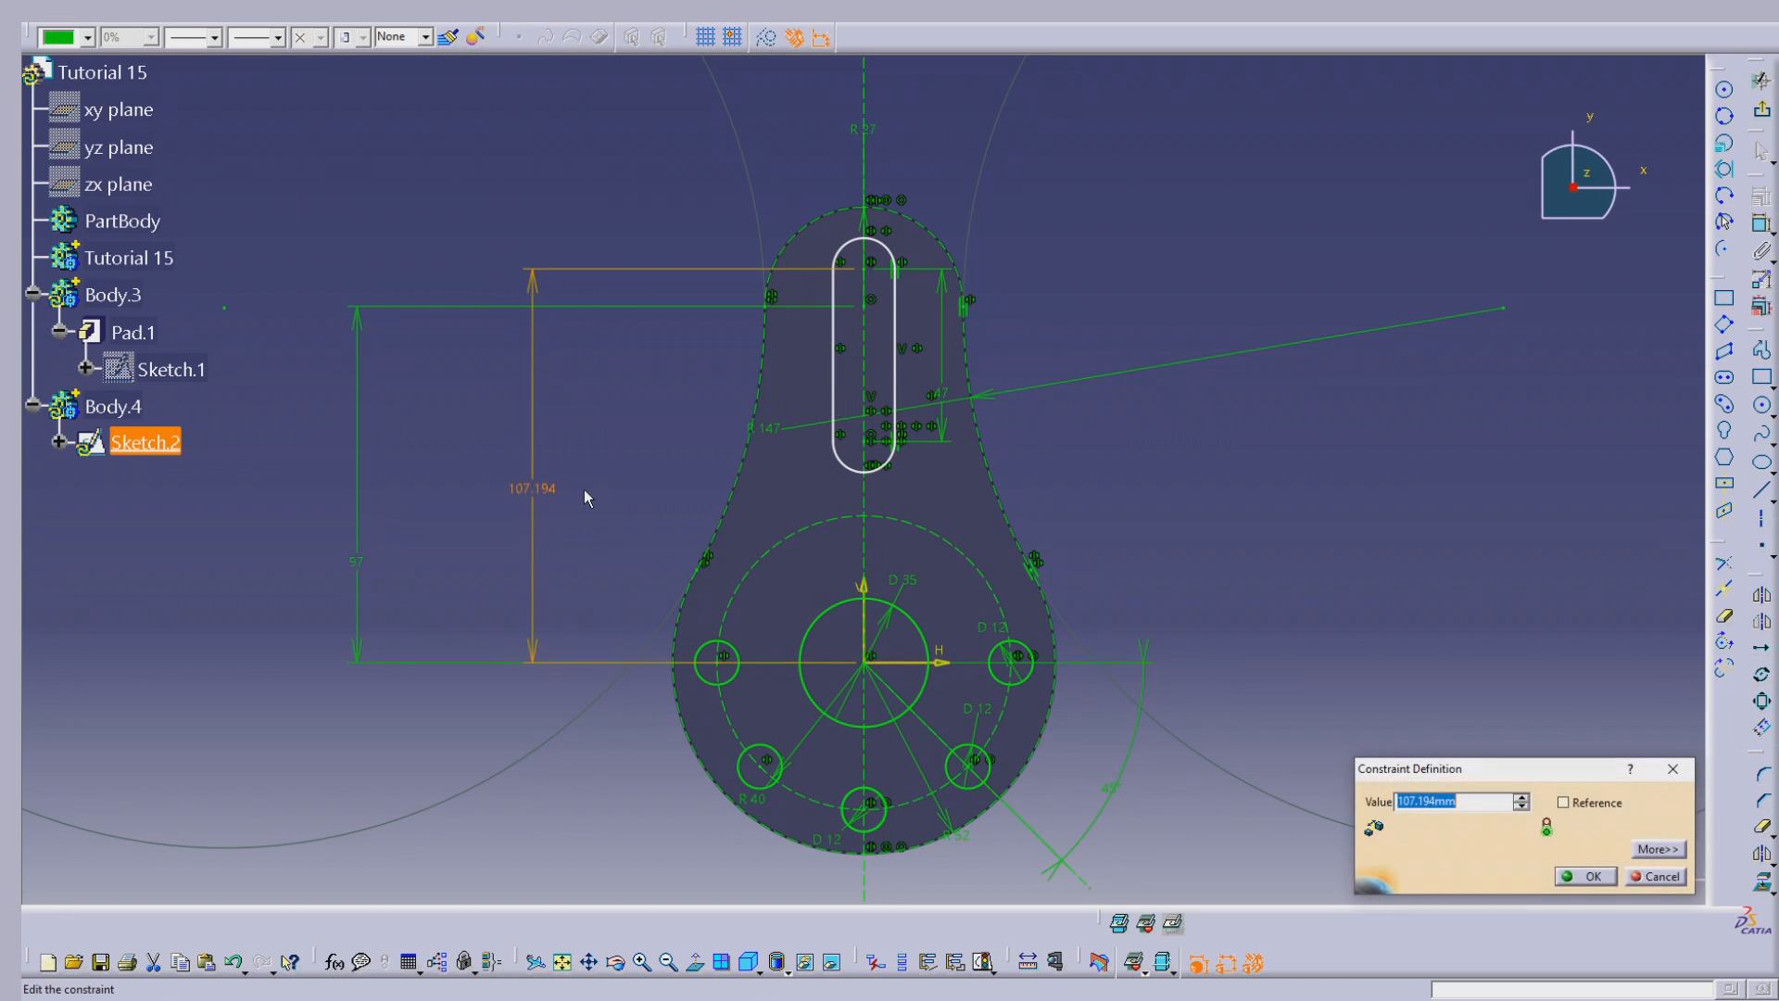
pyautogui.write('97')
pyautogui.press('Return')
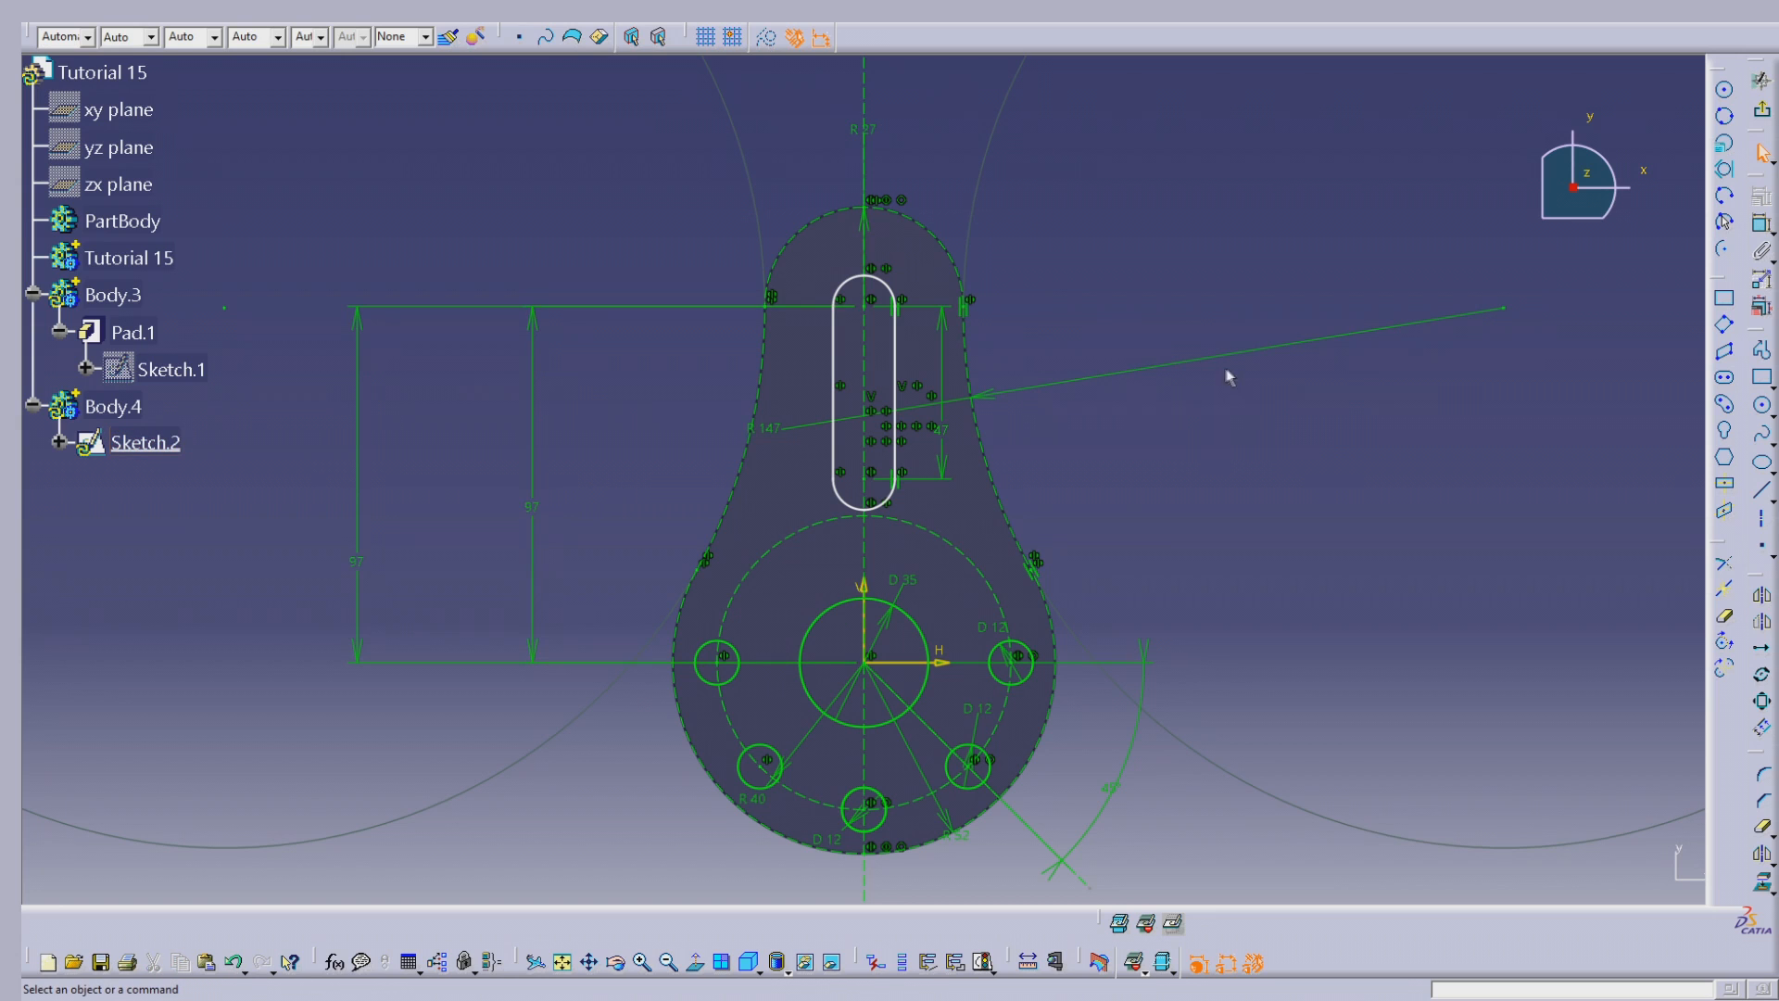
# - Dimension the slot's upper end arc as a radius and set it to 13 mm
pyautogui.moveTo(1170, 266)
pyautogui.mouseDown(button='middle')
pyautogui.moveTo(1164, 337)
pyautogui.moveTo(1295, 278)
pyautogui.mouseUp(button='middle')
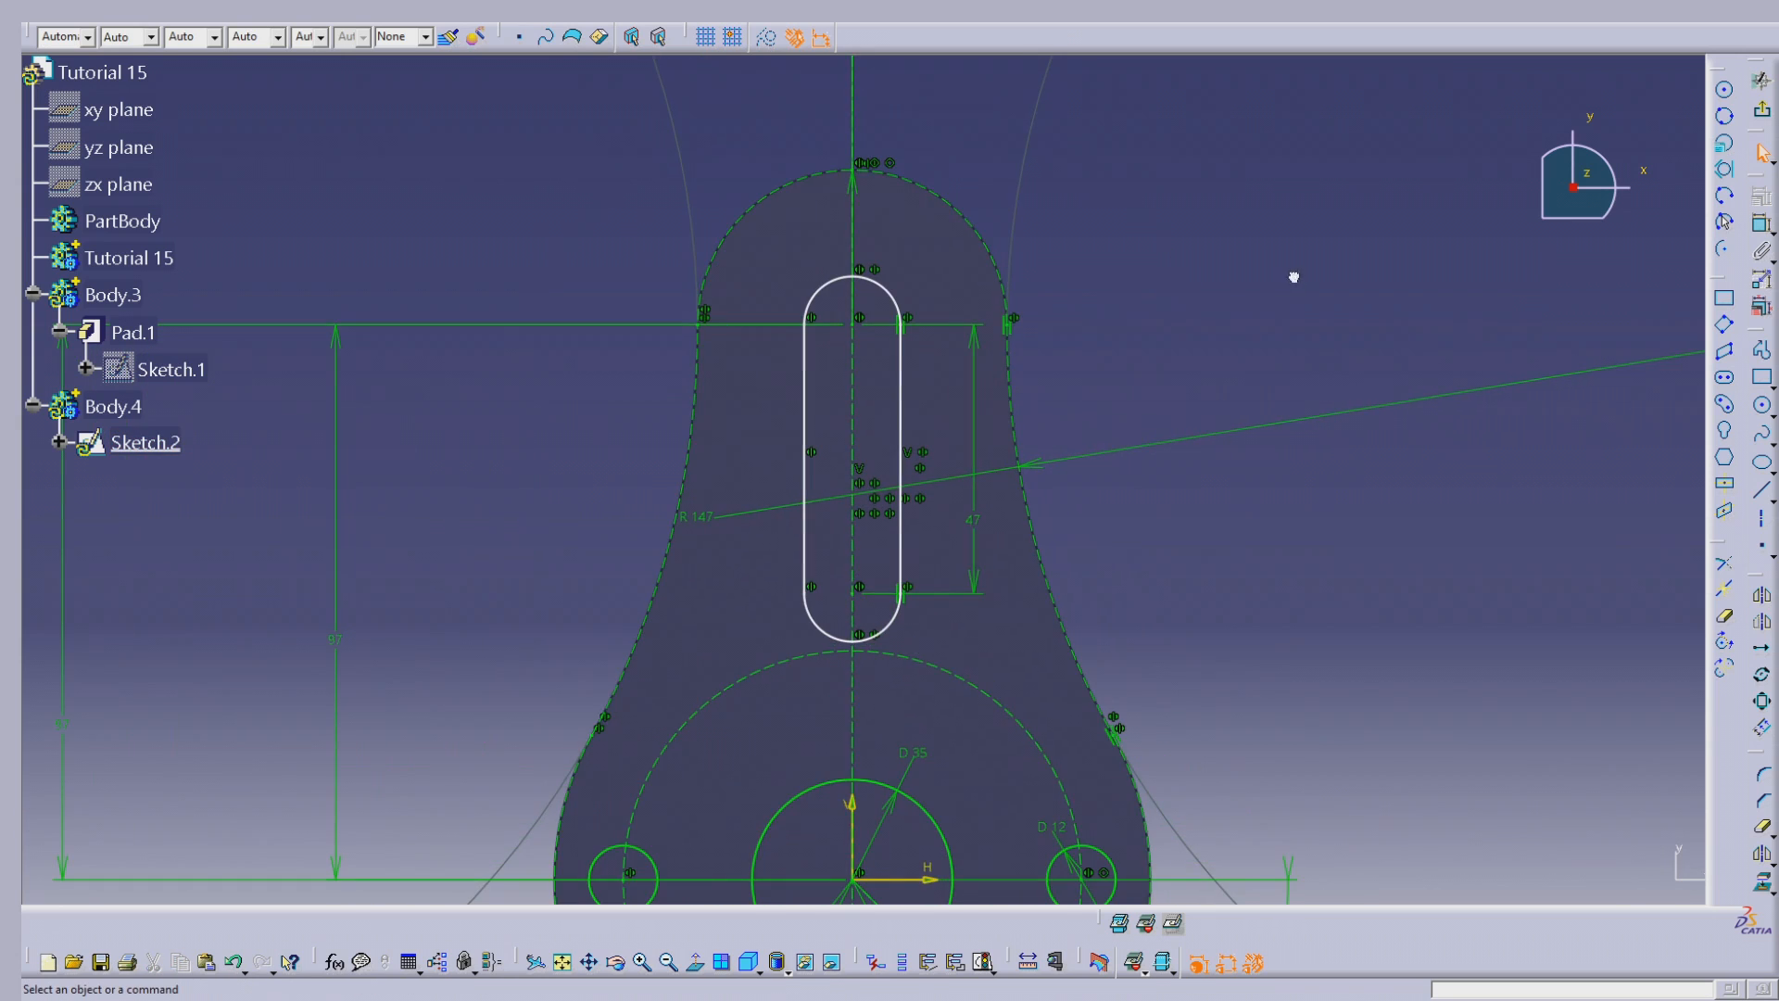
pyautogui.click(891, 293)
pyautogui.click(923, 248)
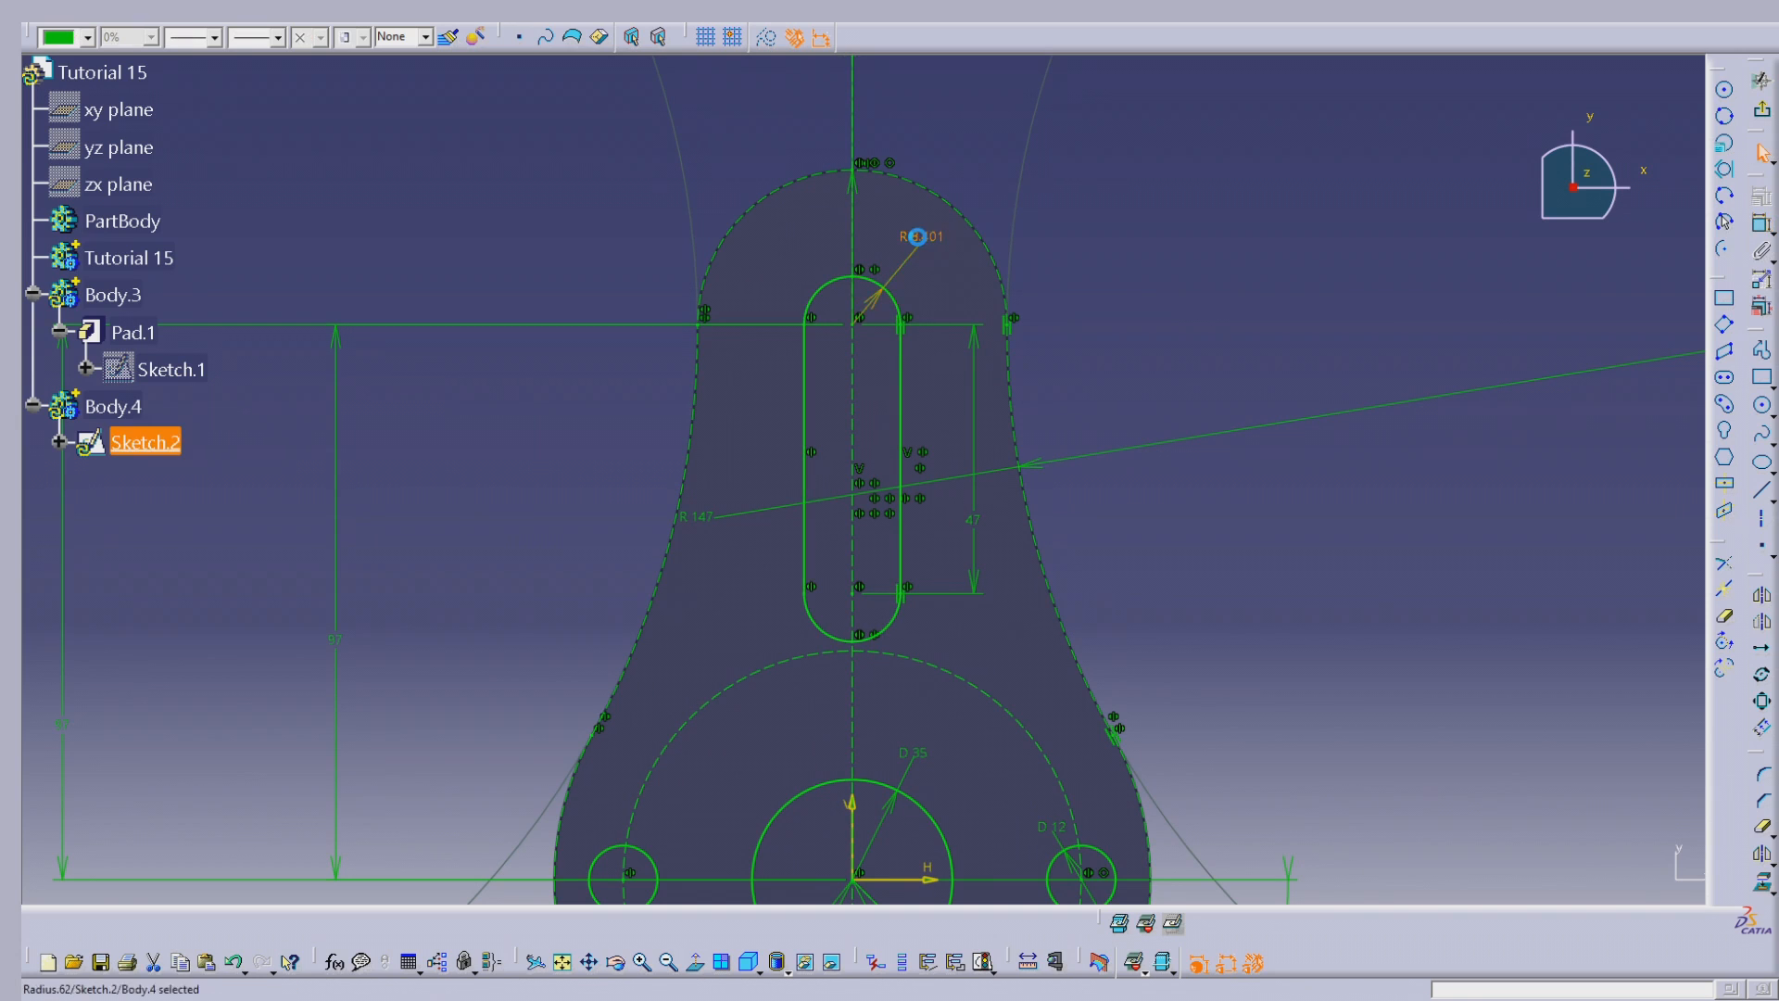
pyautogui.doubleClick(921, 243)
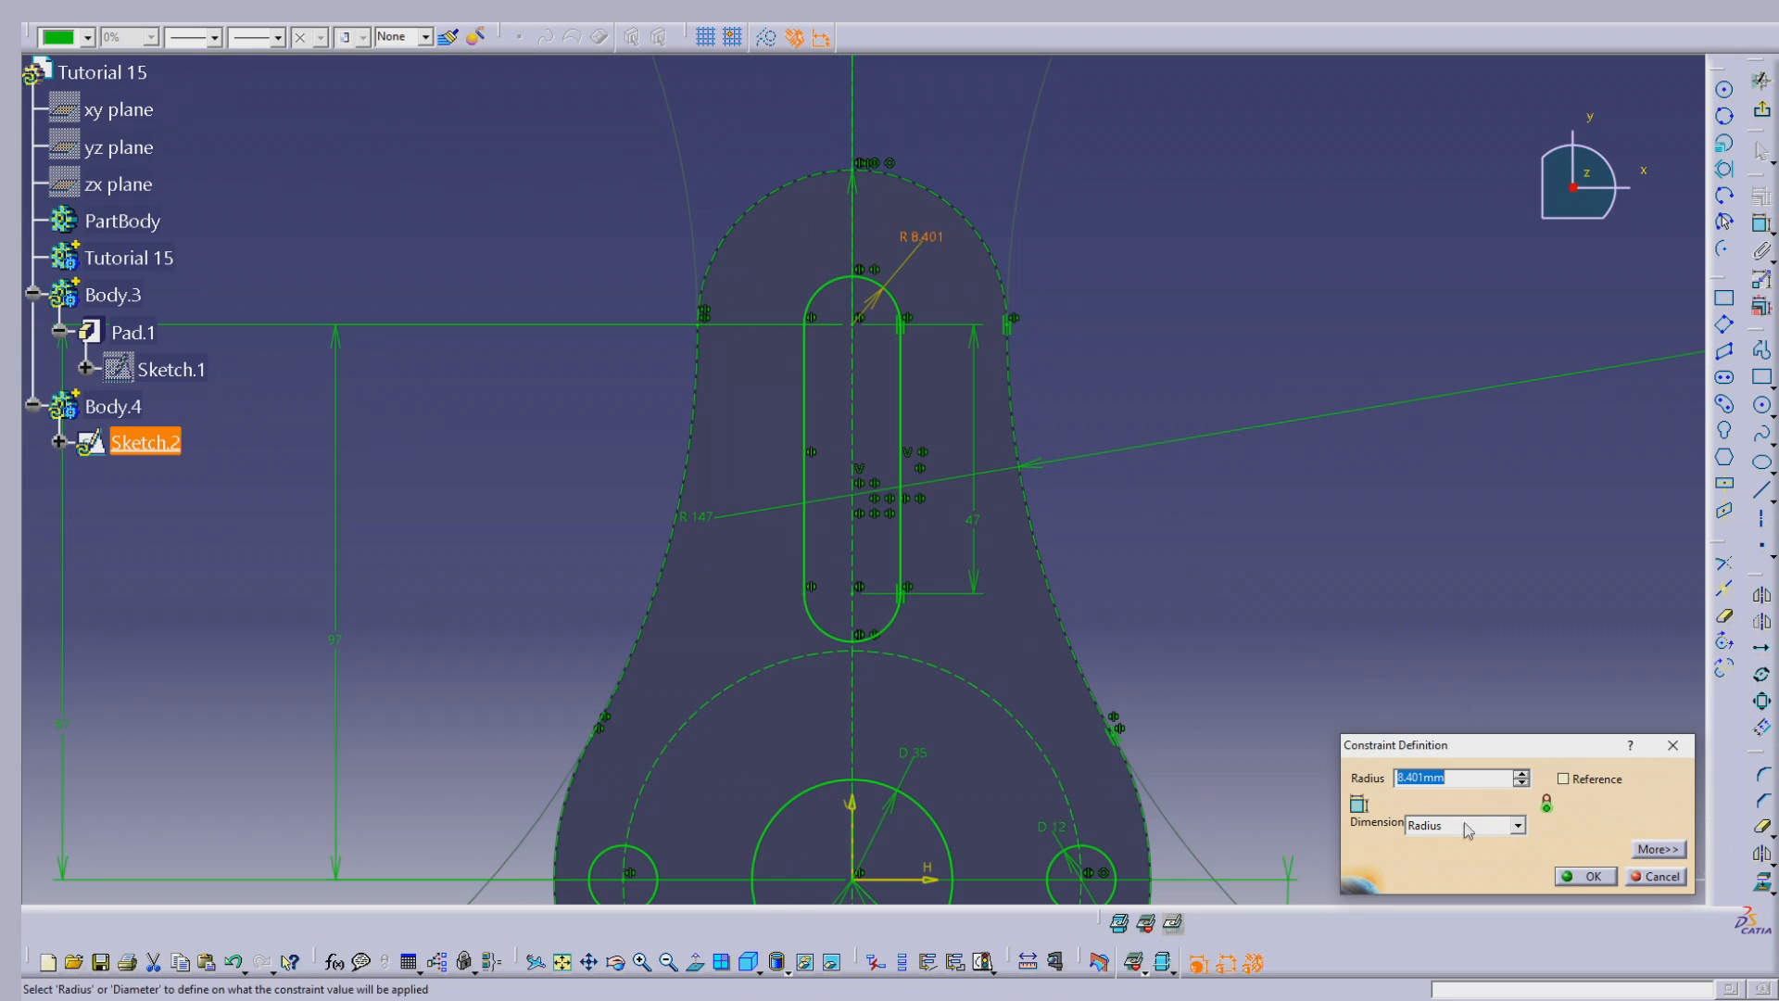
pyautogui.press('Tab')
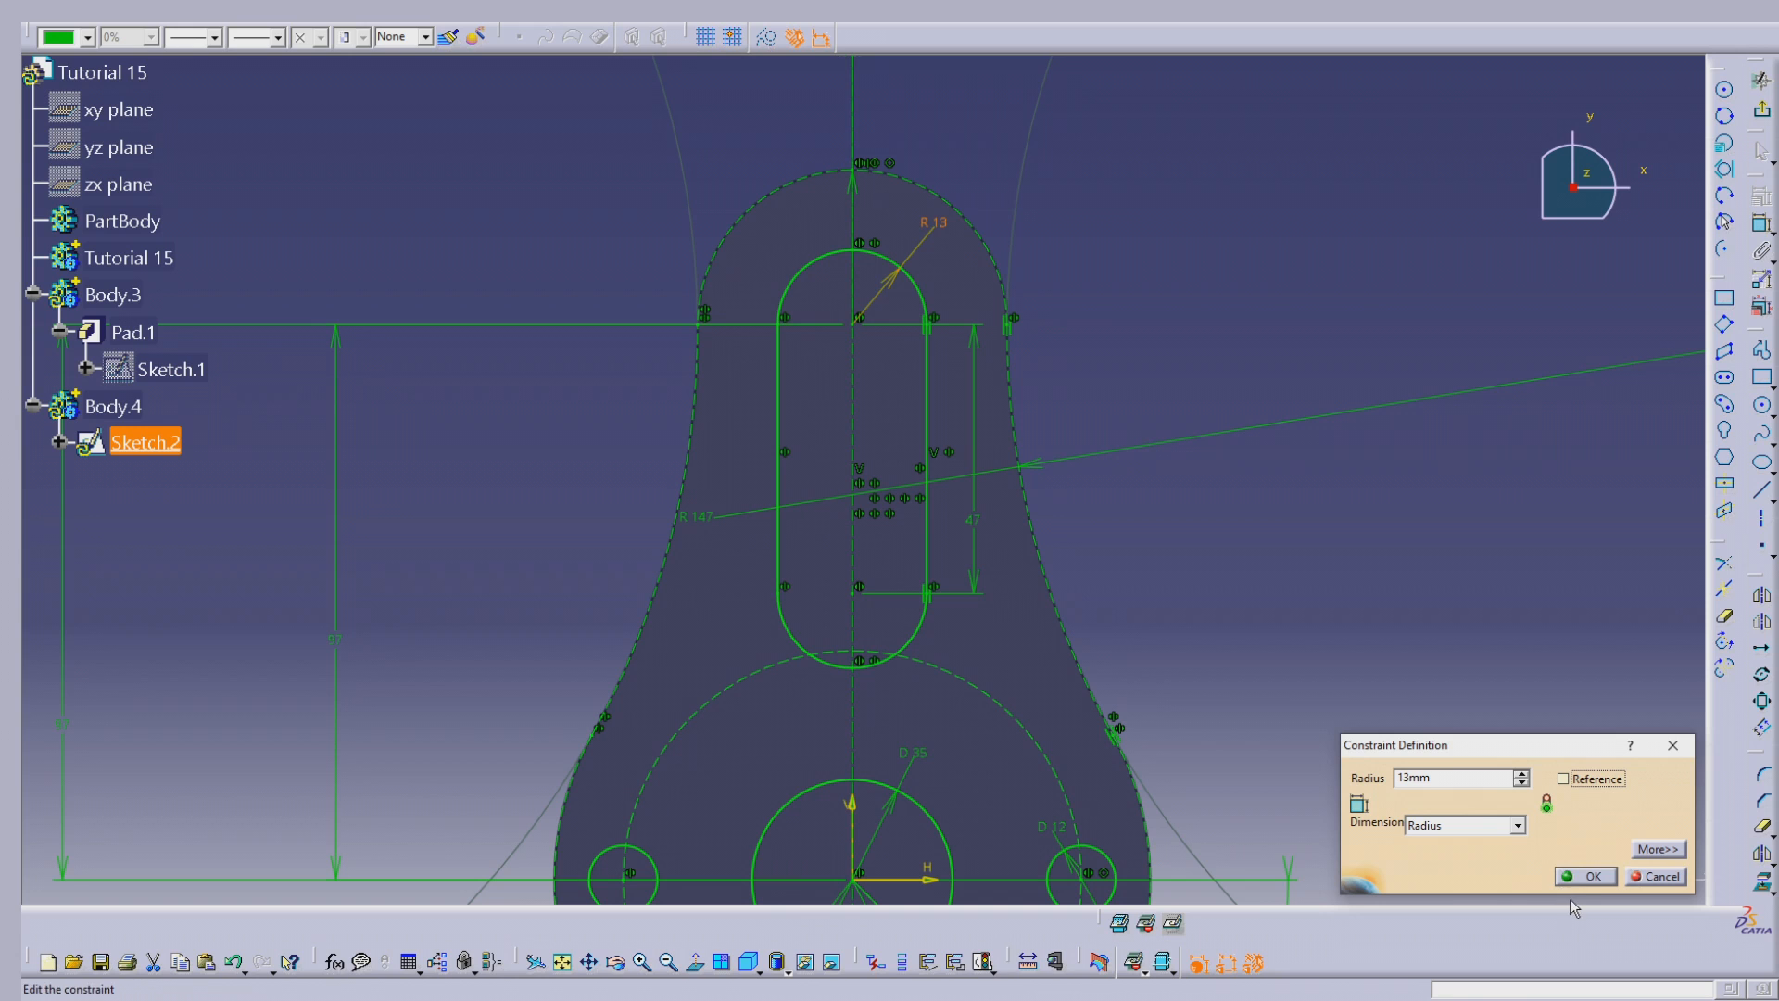
pyautogui.click(1585, 877)
# - Exit the sketch of holes and slot and return to the 3D part
pyautogui.moveTo(1187, 474)
pyautogui.mouseDown(button='middle')
pyautogui.moveTo(1198, 568)
pyautogui.moveTo(1302, 481)
pyautogui.mouseUp(button='middle')
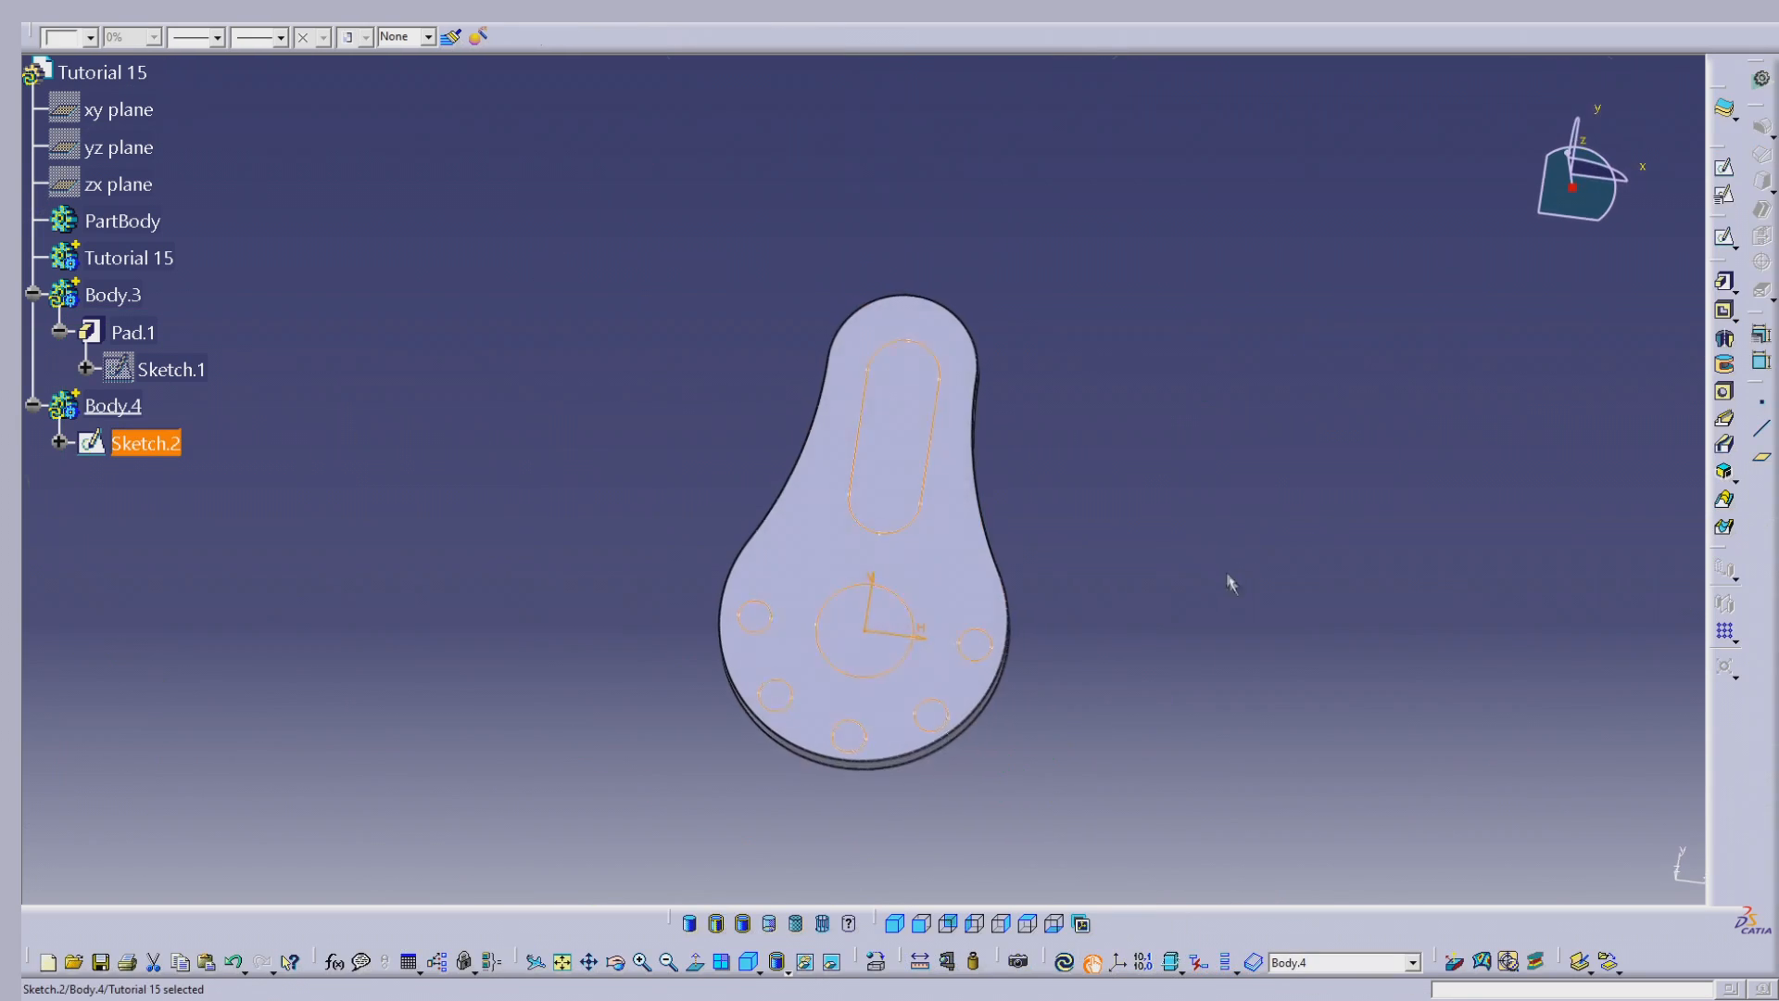
pyautogui.click(1231, 584)
pyautogui.moveTo(921, 592)
pyautogui.mouseDown(button='middle')
pyautogui.moveTo(1099, 327)
pyautogui.moveTo(1026, 185)
pyautogui.moveTo(1080, 205)
pyautogui.moveTo(992, 626)
pyautogui.moveTo(917, 593)
pyautogui.mouseUp(button='middle')
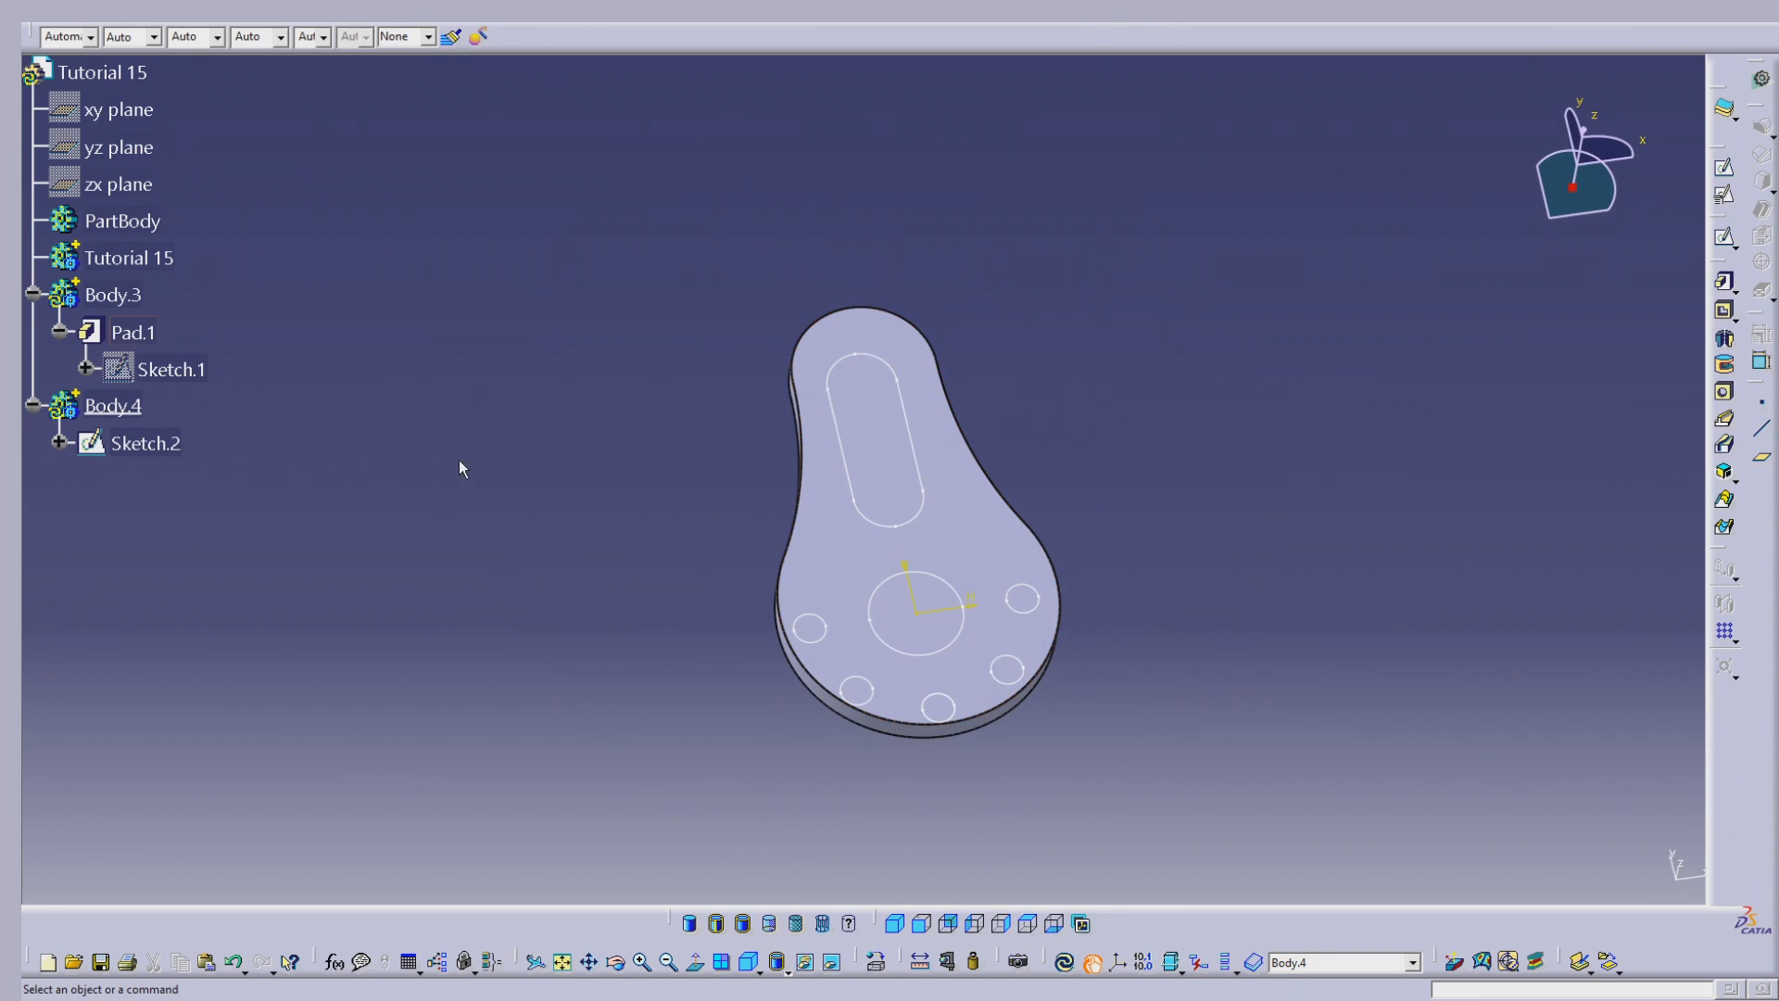
pyautogui.moveTo(520, 497); pyautogui.dragTo(788, 473, button='middle')
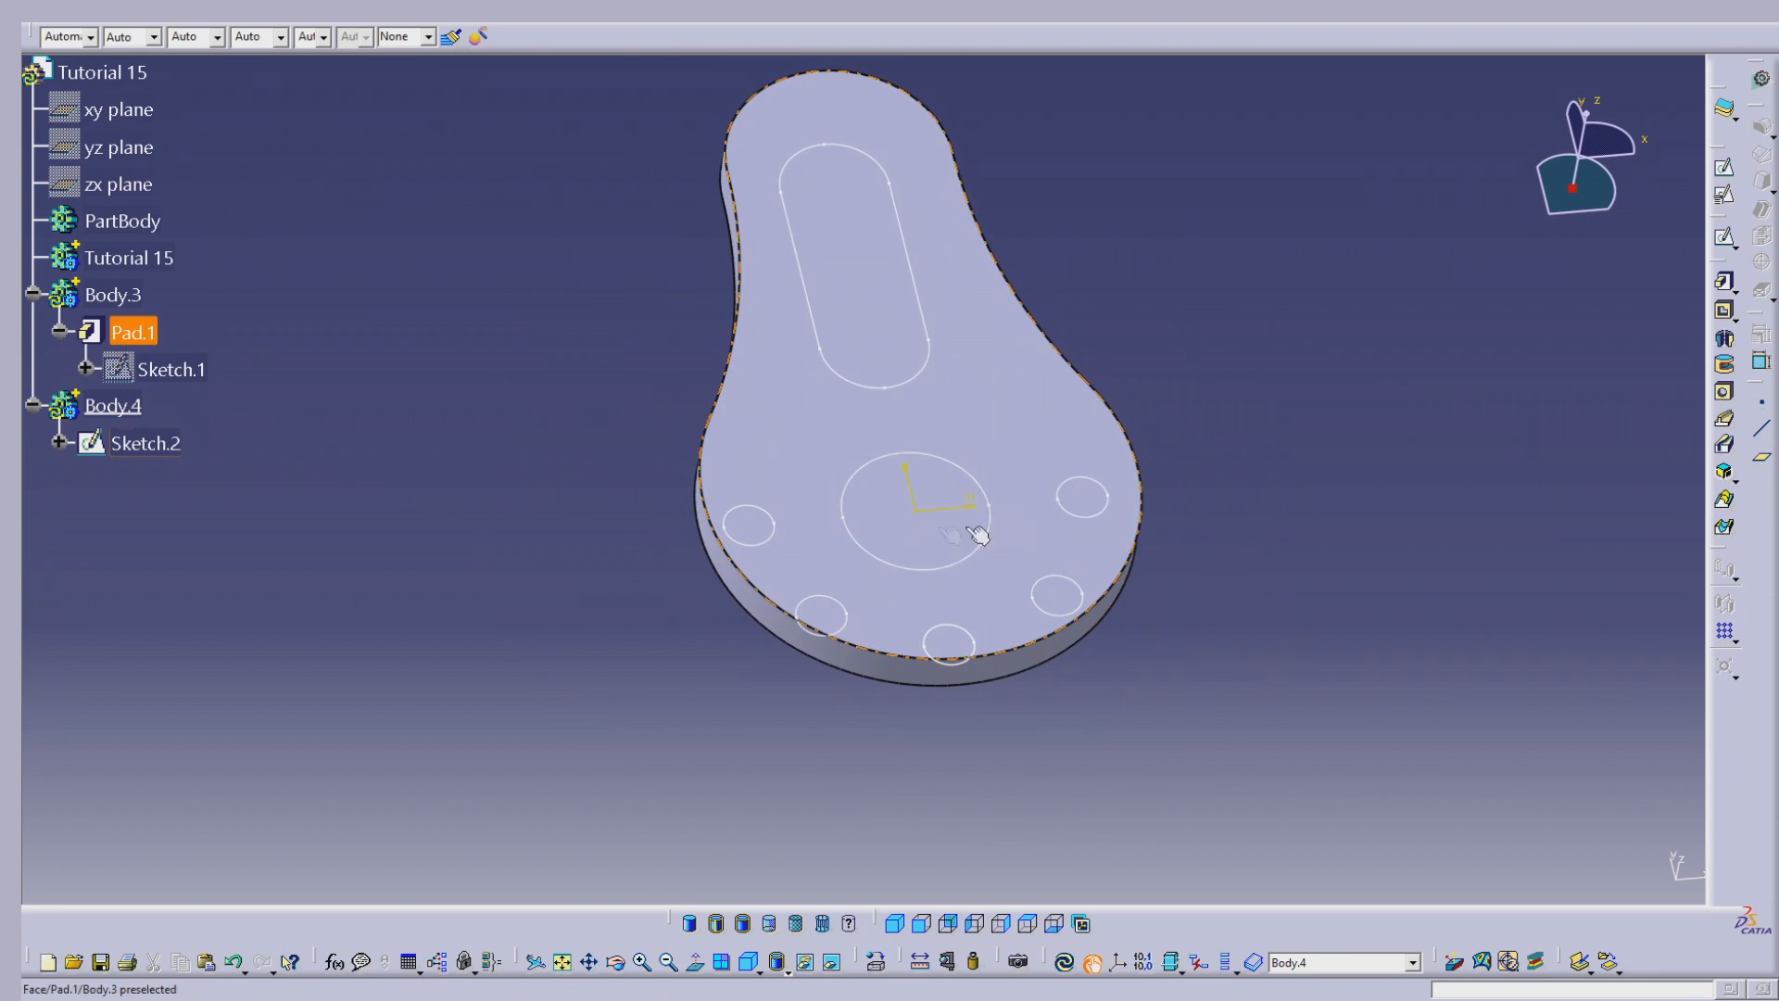
# - Insert a new body and paste a copy of the hole-and-slot sketch, Sketch.2, into it
pyautogui.moveTo(998, 411)
pyautogui.mouseDown(button='middle')
pyautogui.moveTo(869, 643)
pyautogui.moveTo(821, 614)
pyautogui.moveTo(775, 617)
pyautogui.moveTo(845, 555)
pyautogui.mouseUp(button='middle')
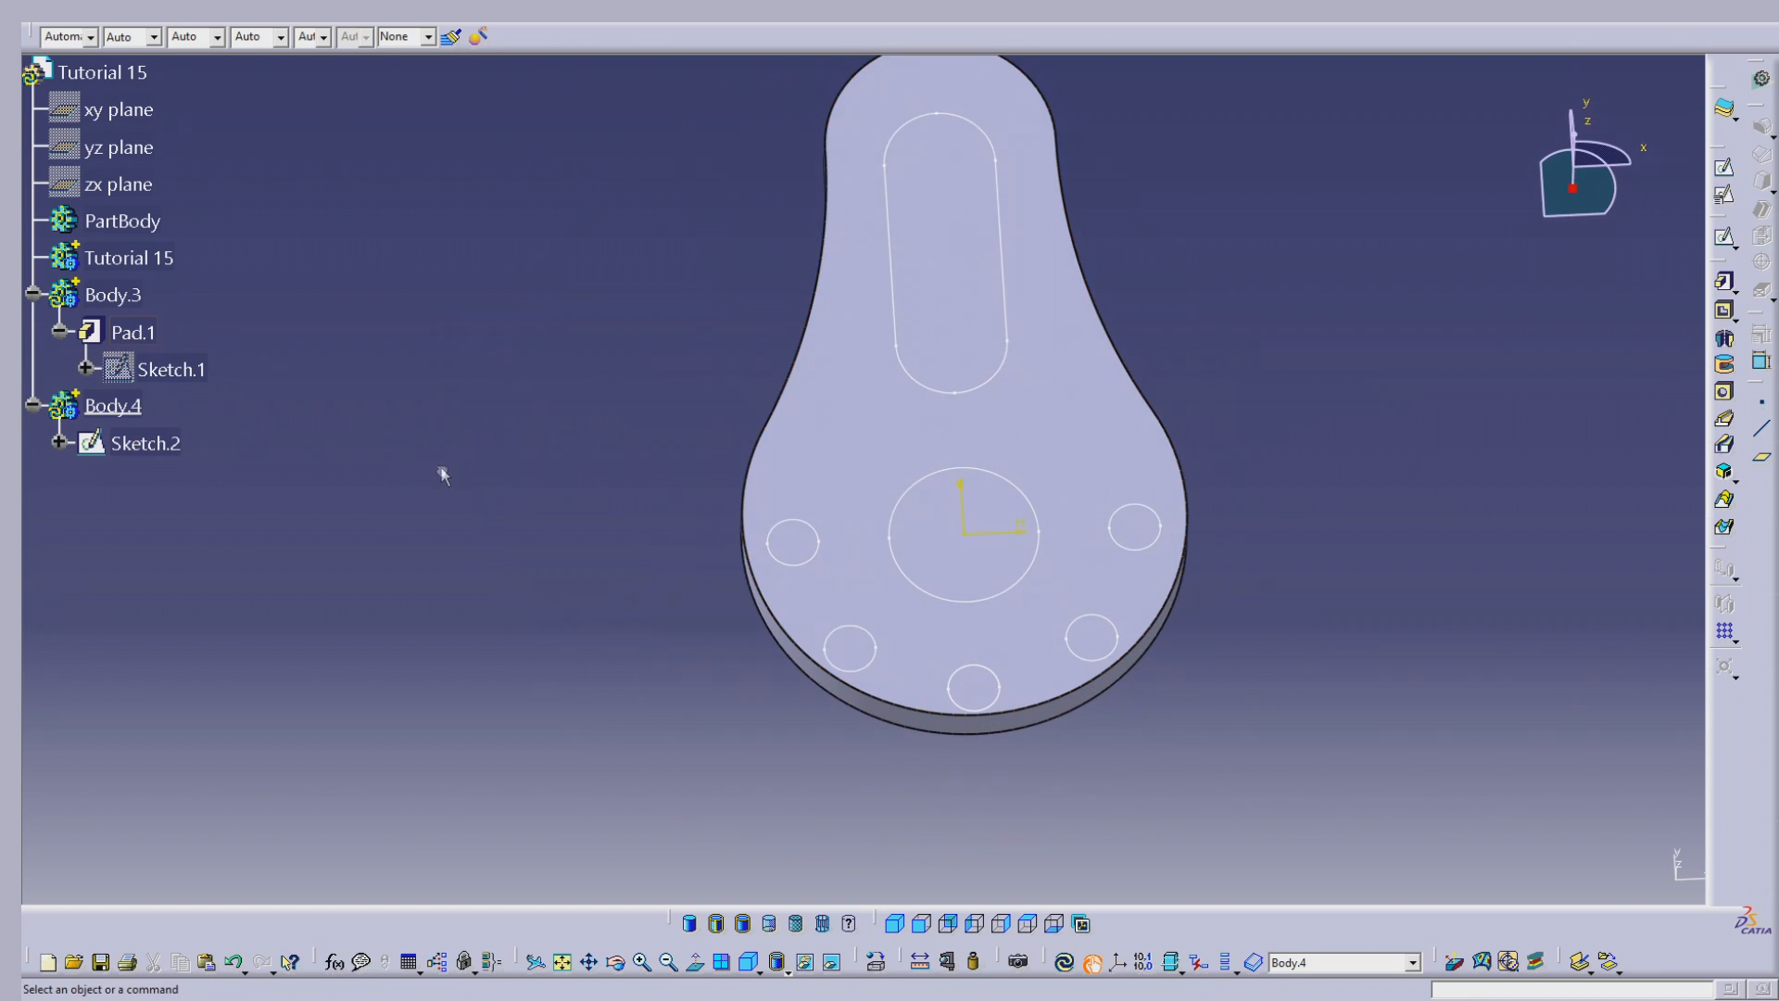
pyautogui.click(332, 13)
pyautogui.click(398, 73)
pyautogui.click(171, 446)
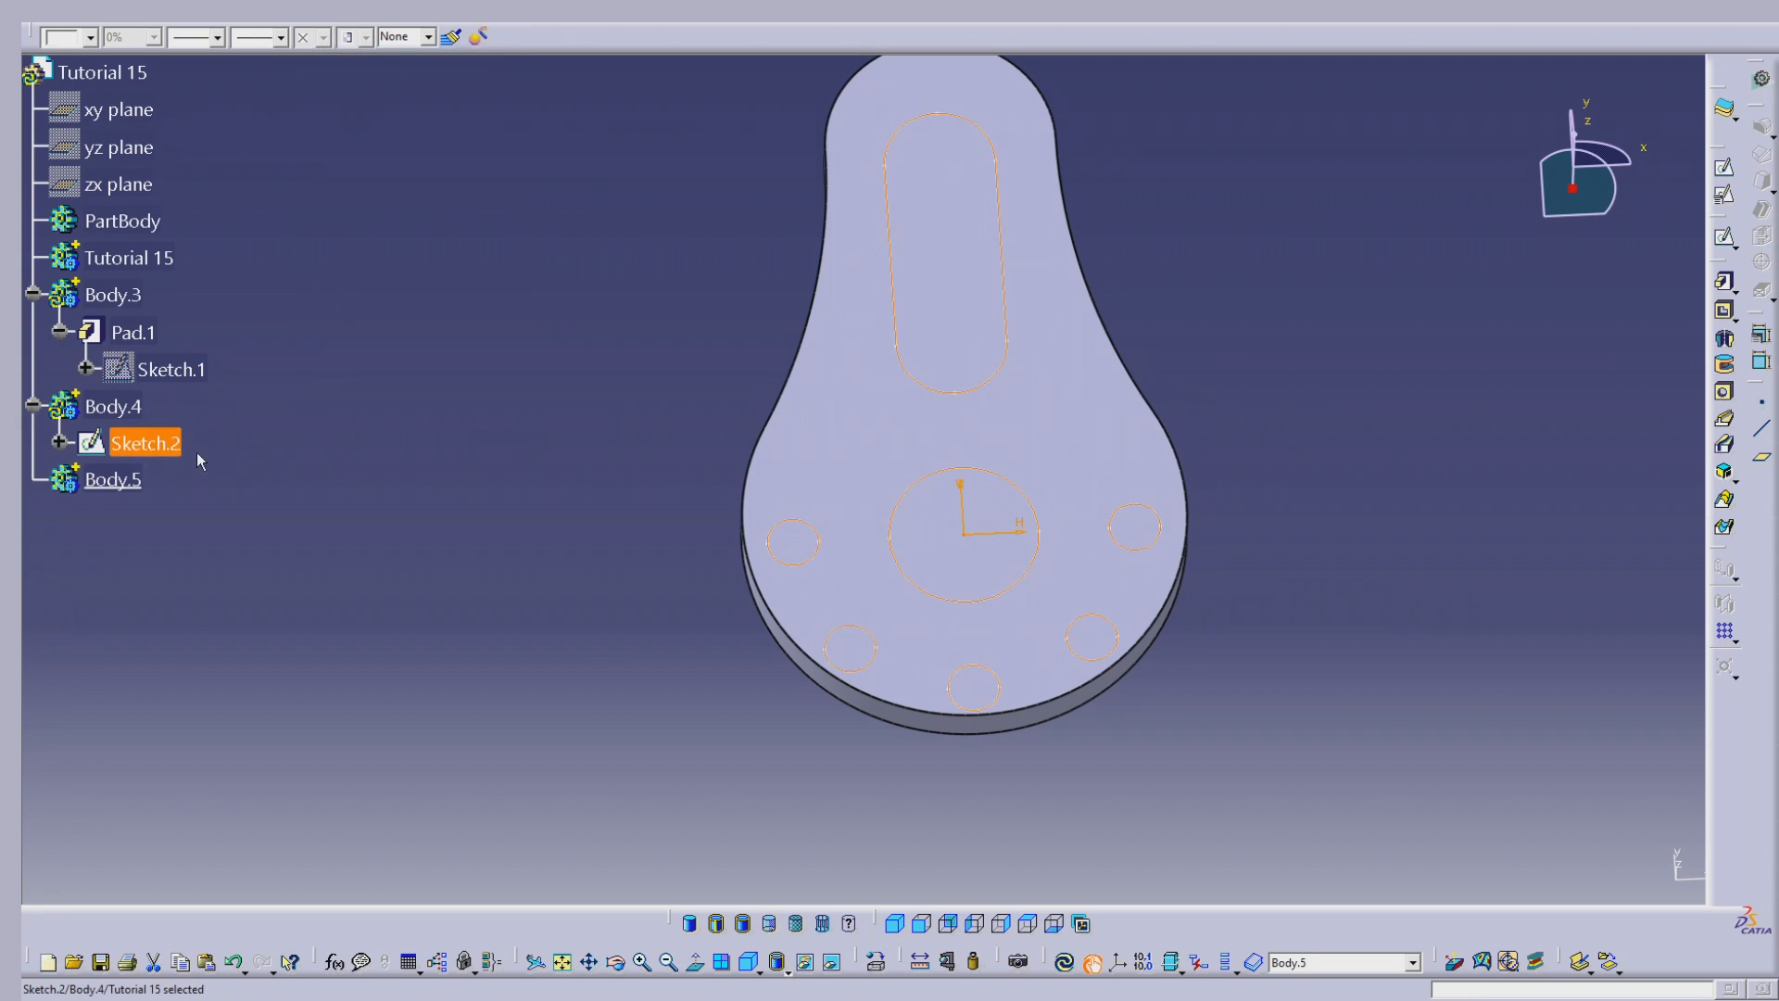
pyautogui.rightClick(109, 479)
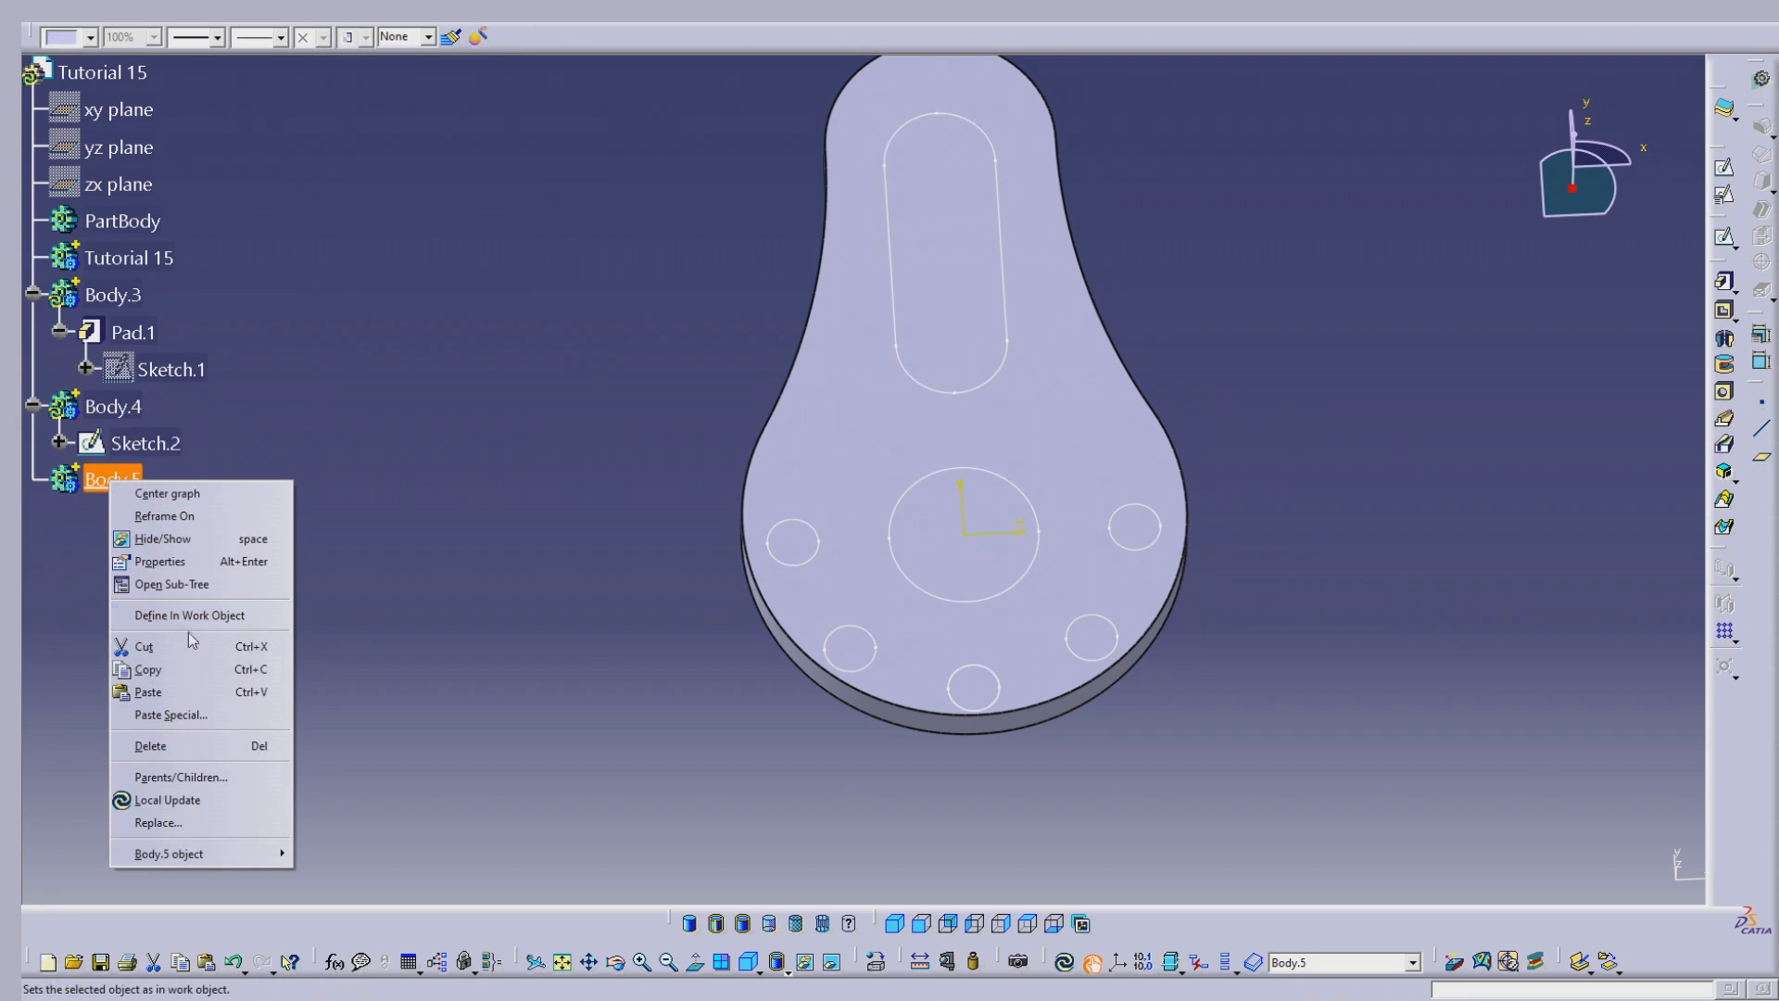
pyautogui.click(153, 691)
# - Hide the original Sketch.2 and show the contents of Body.5 in the specification tree
pyautogui.click(148, 442)
pyautogui.press('space')
pyautogui.doubleClick(126, 482)
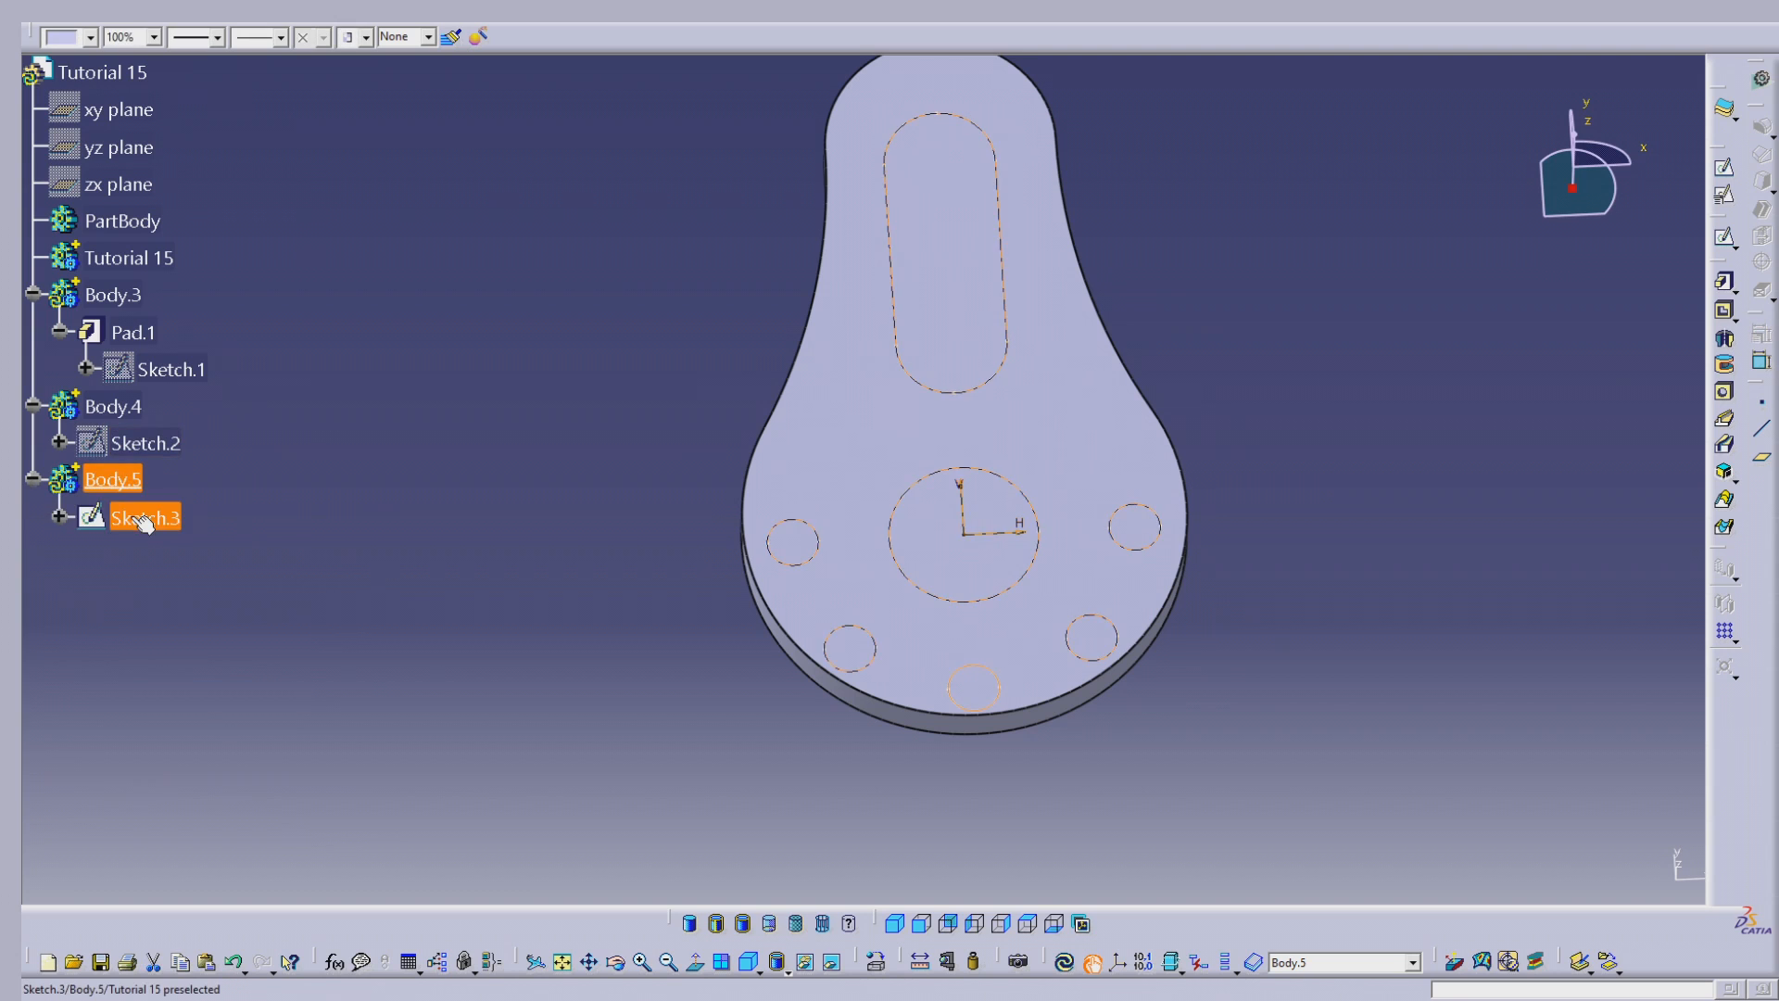
# - Open the copied sketch in Body.5 for editing and delete the two small hole circles left of the vertical axis
pyautogui.doubleClick(143, 519)
pyautogui.click(814, 566)
pyautogui.press('Delete')
pyautogui.click(861, 660)
pyautogui.press('Delete')
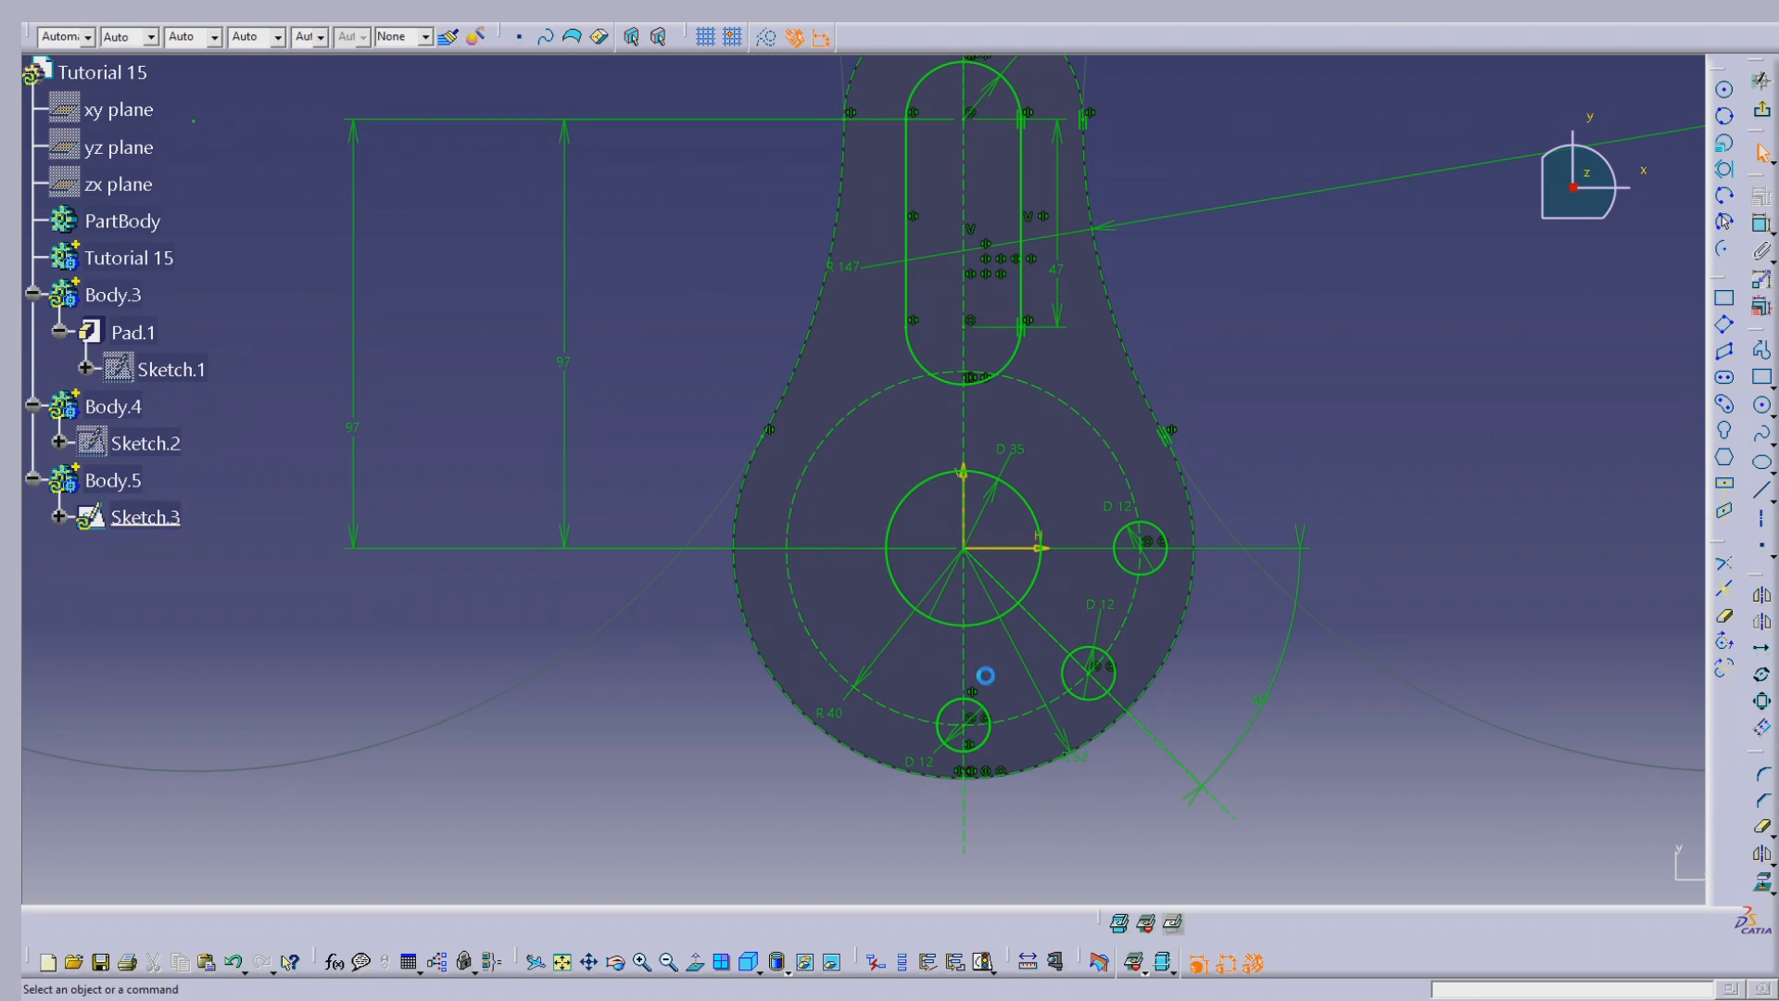
pyautogui.click(980, 706)
pyautogui.press('Delete')
# - Delete the three remaining 12 mm hole circles from the copied sketch
pyautogui.keyDown('ctrl'); pyautogui.moveTo(1140, 547); pyautogui.dragTo(1147, 613, button='middle'); pyautogui.keyUp('ctrl')
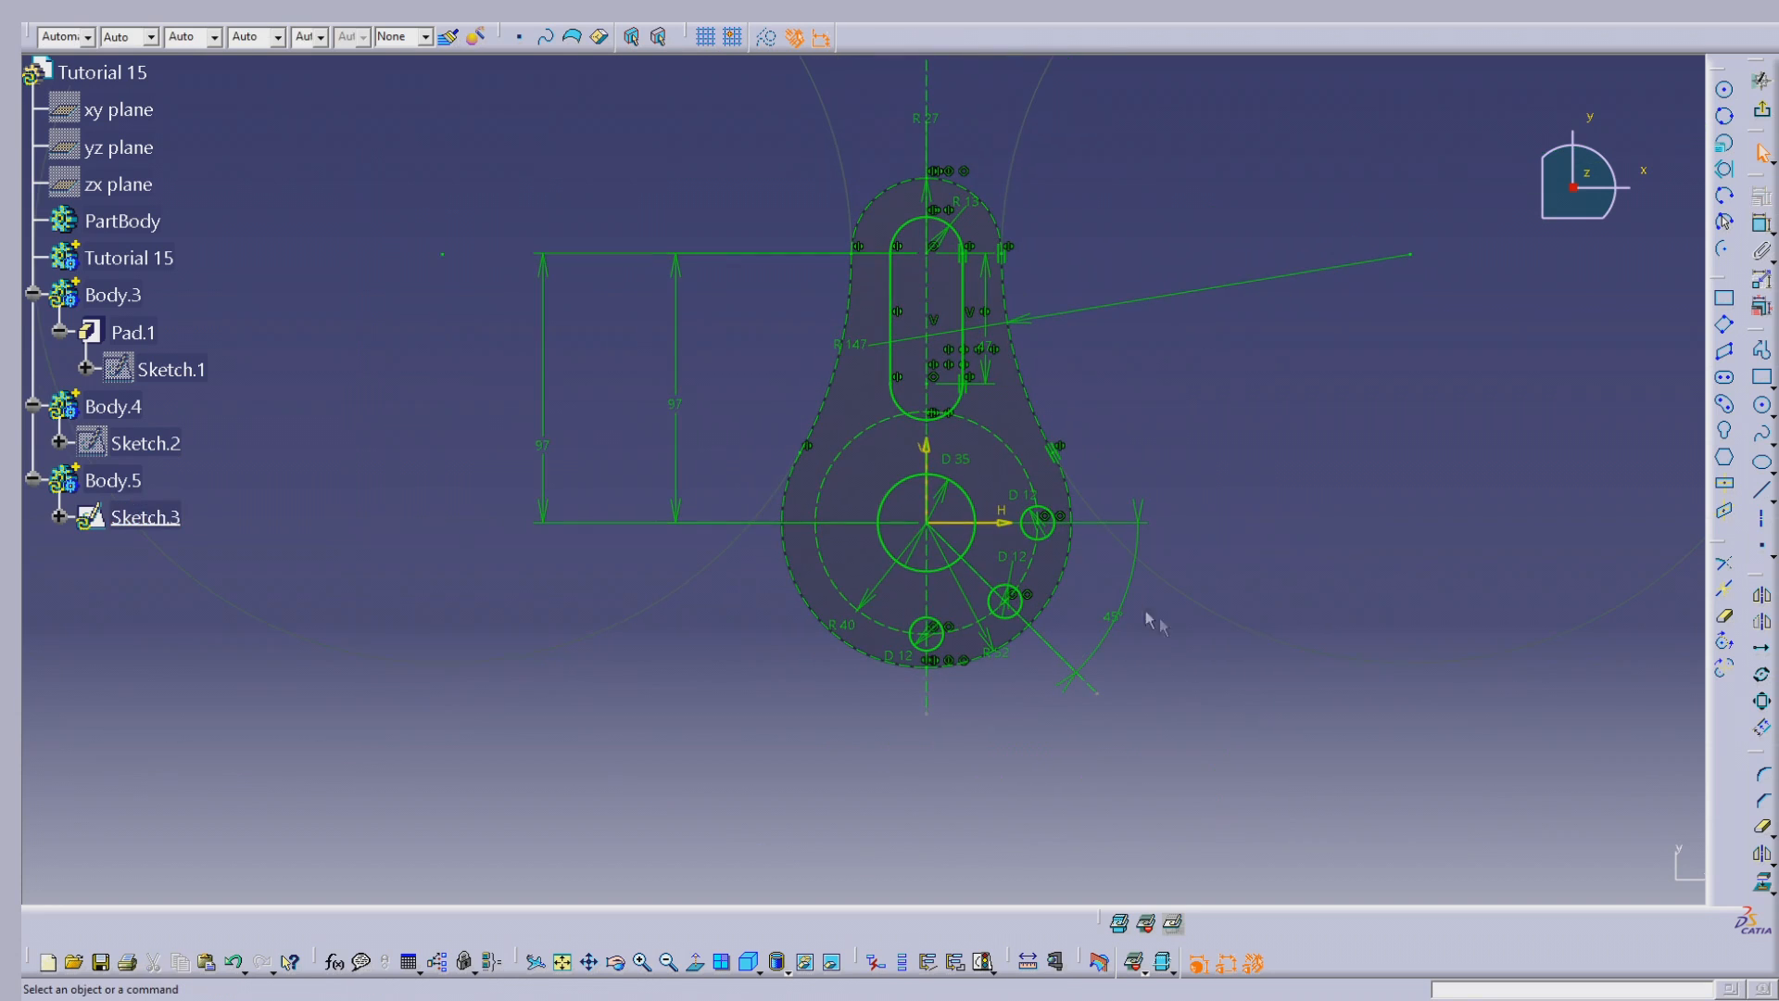
pyautogui.click(942, 630)
pyautogui.press('Delete')
pyautogui.click(1016, 597)
pyautogui.press('Delete')
pyautogui.click(1049, 534)
pyautogui.press('Delete')
# - Delete the slot and all construction geometry from the copied sketch, keeping only the 35 mm centre circle
pyautogui.moveTo(1280, 699); pyautogui.dragTo(994, 324)
pyautogui.press('Delete')
pyautogui.moveTo(1121, 121); pyautogui.dragTo(574, 431)
pyautogui.press('Delete')
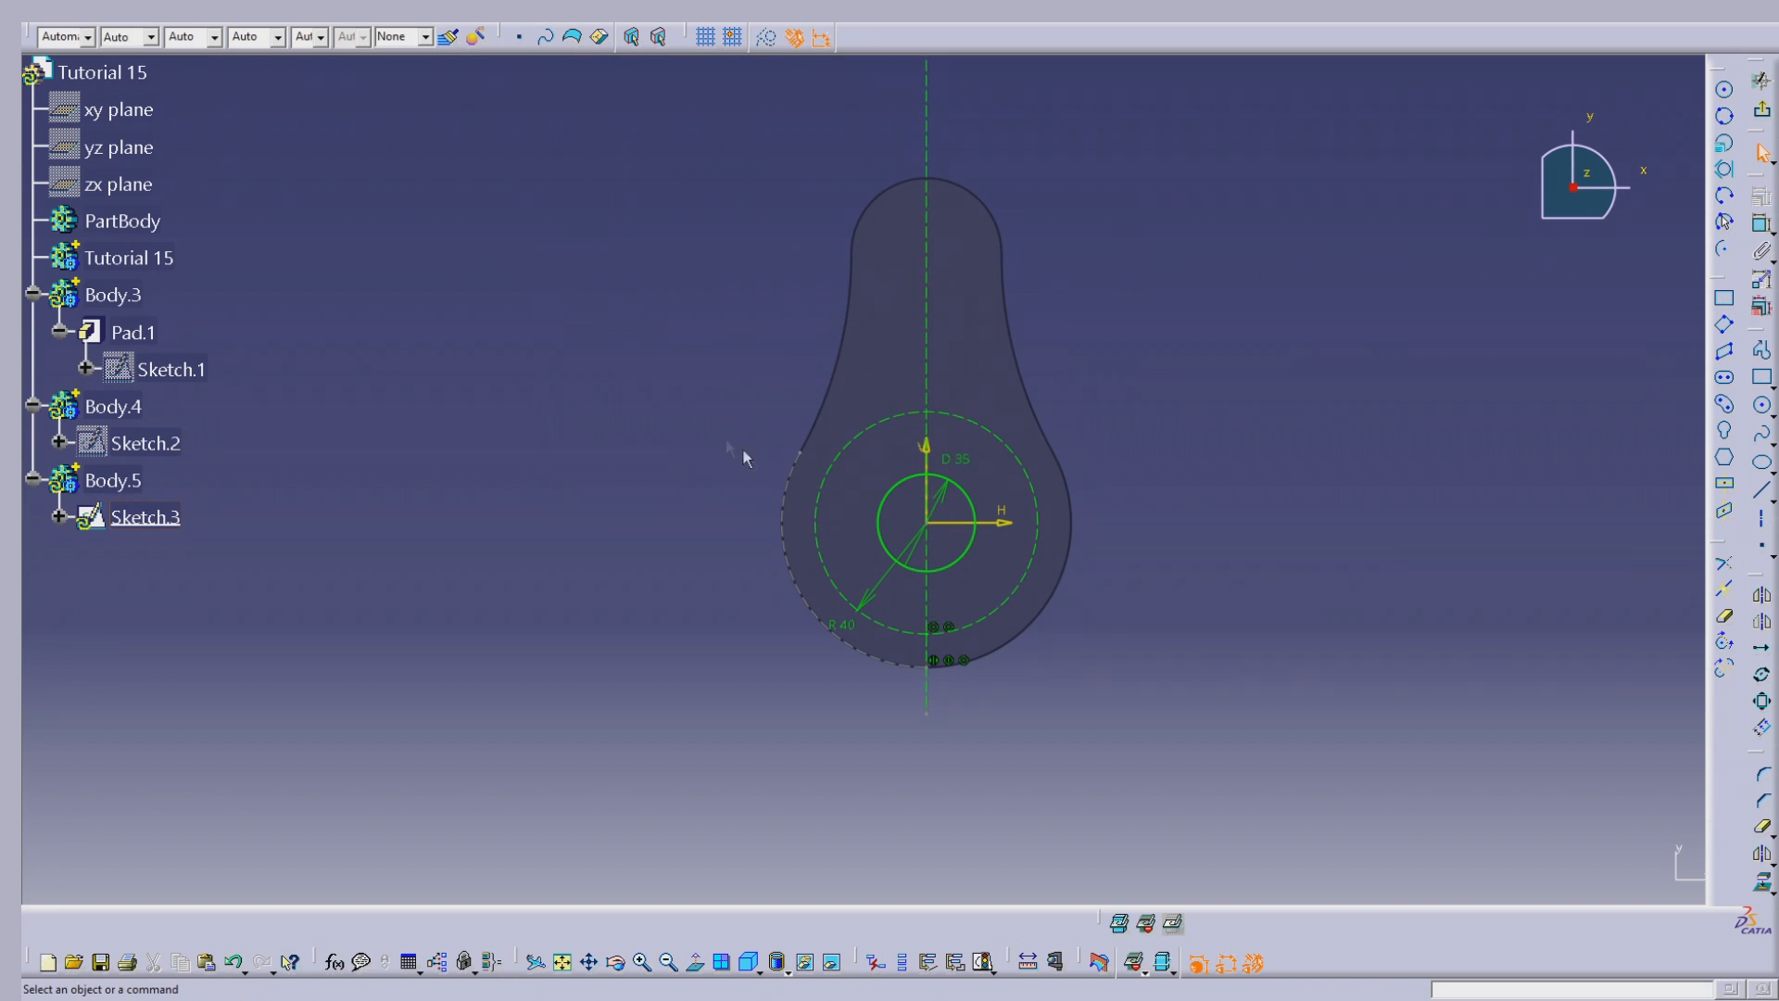
pyautogui.click(882, 625)
pyautogui.press('Delete')
pyautogui.click(925, 291)
pyautogui.press('Delete')
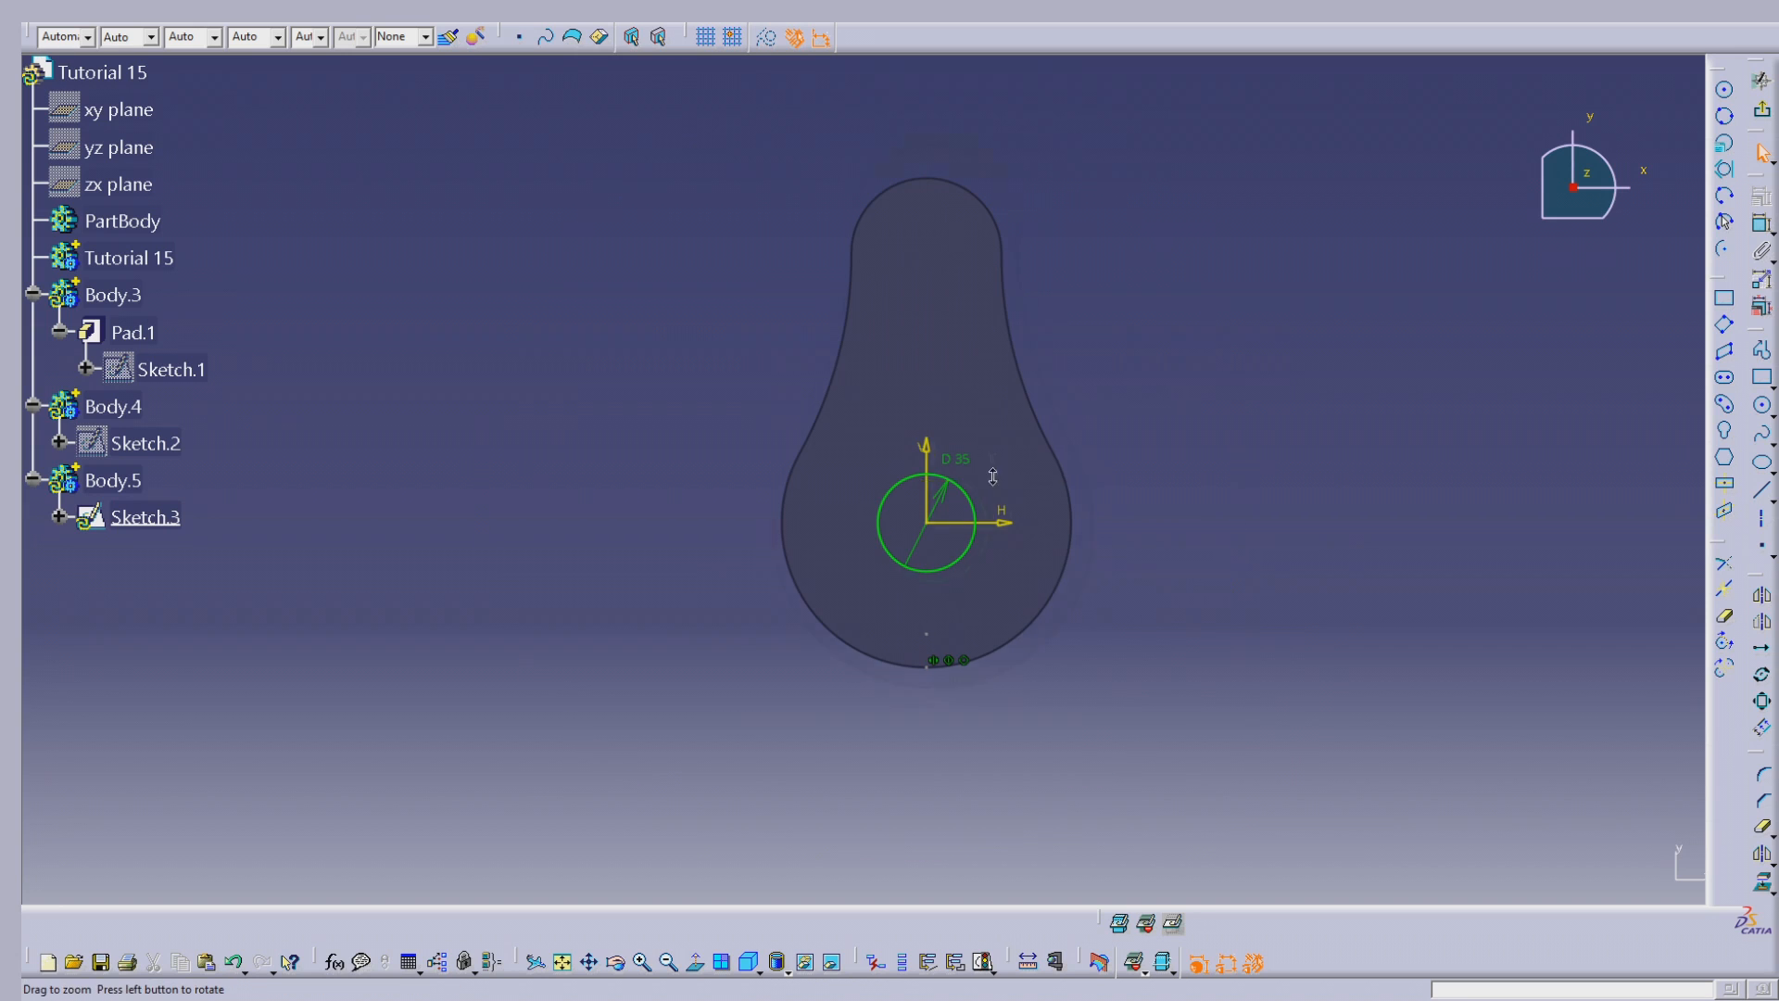
# - Set the centre circle's diameter to 52 mm and exit the sketch
pyautogui.moveTo(992, 476); pyautogui.dragTo(1124, 747, button='middle')
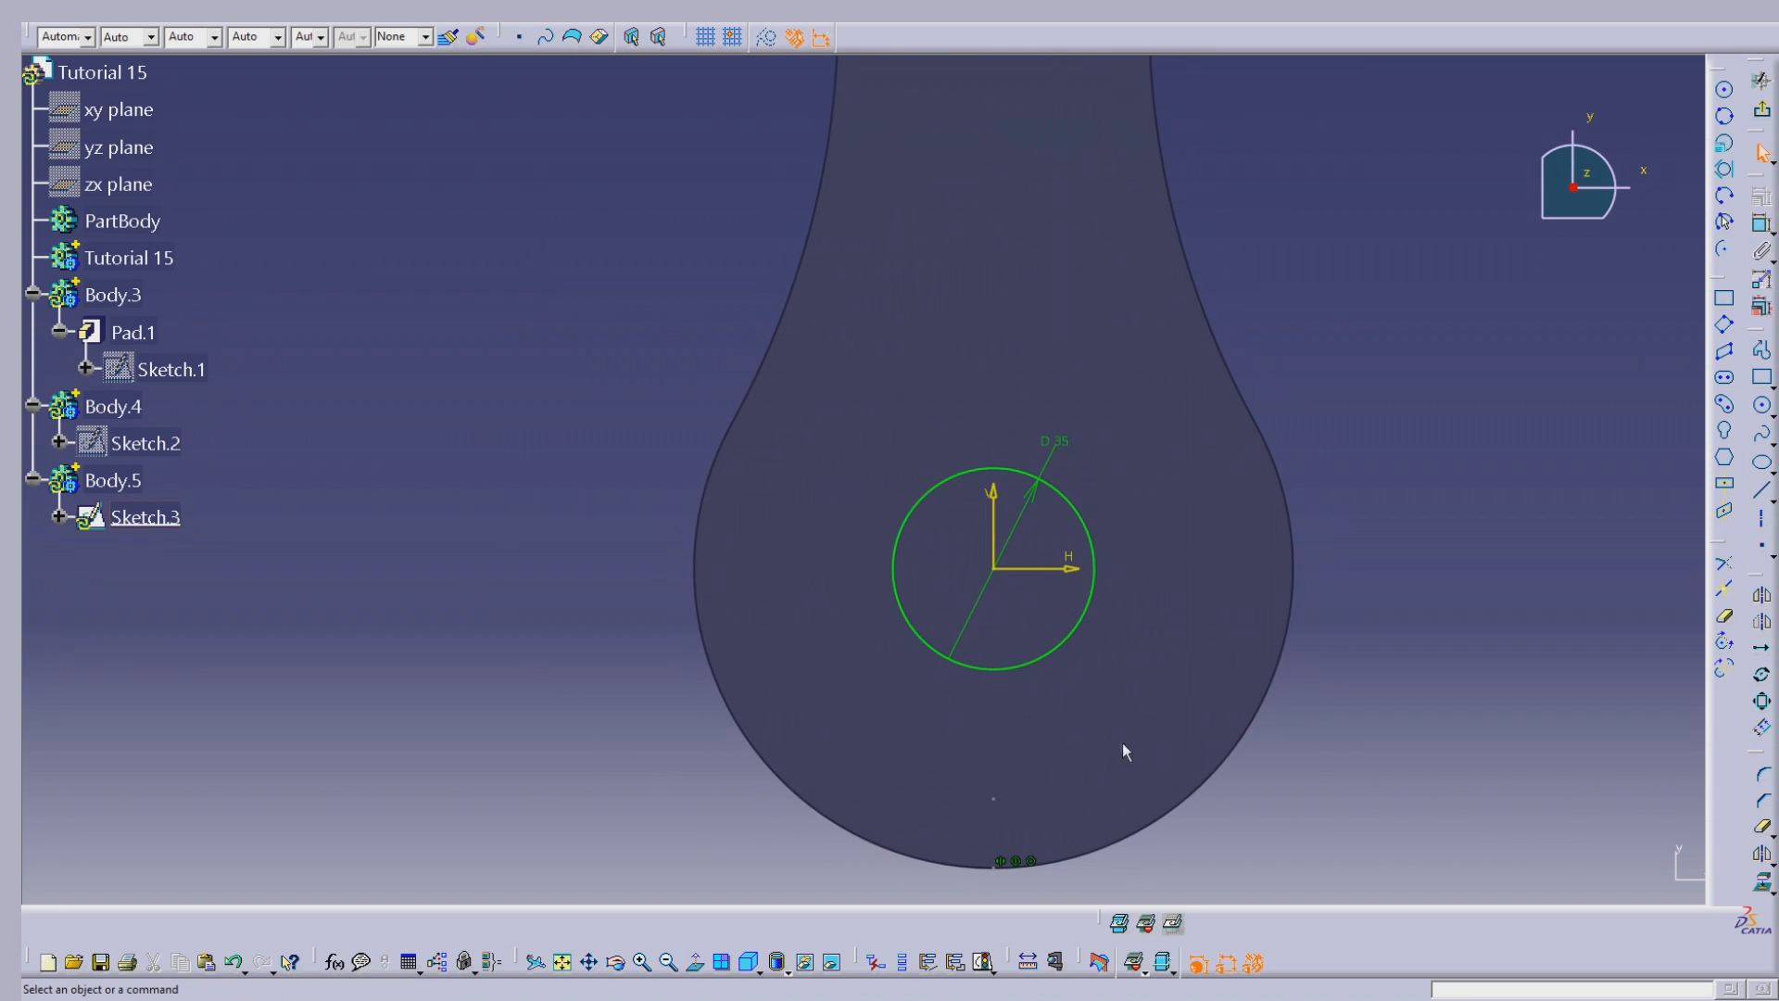
pyautogui.doubleClick(1061, 441)
pyautogui.click(1452, 824)
pyautogui.click(1440, 853)
pyautogui.write('52')
pyautogui.press('Tab')
pyautogui.click(1586, 877)
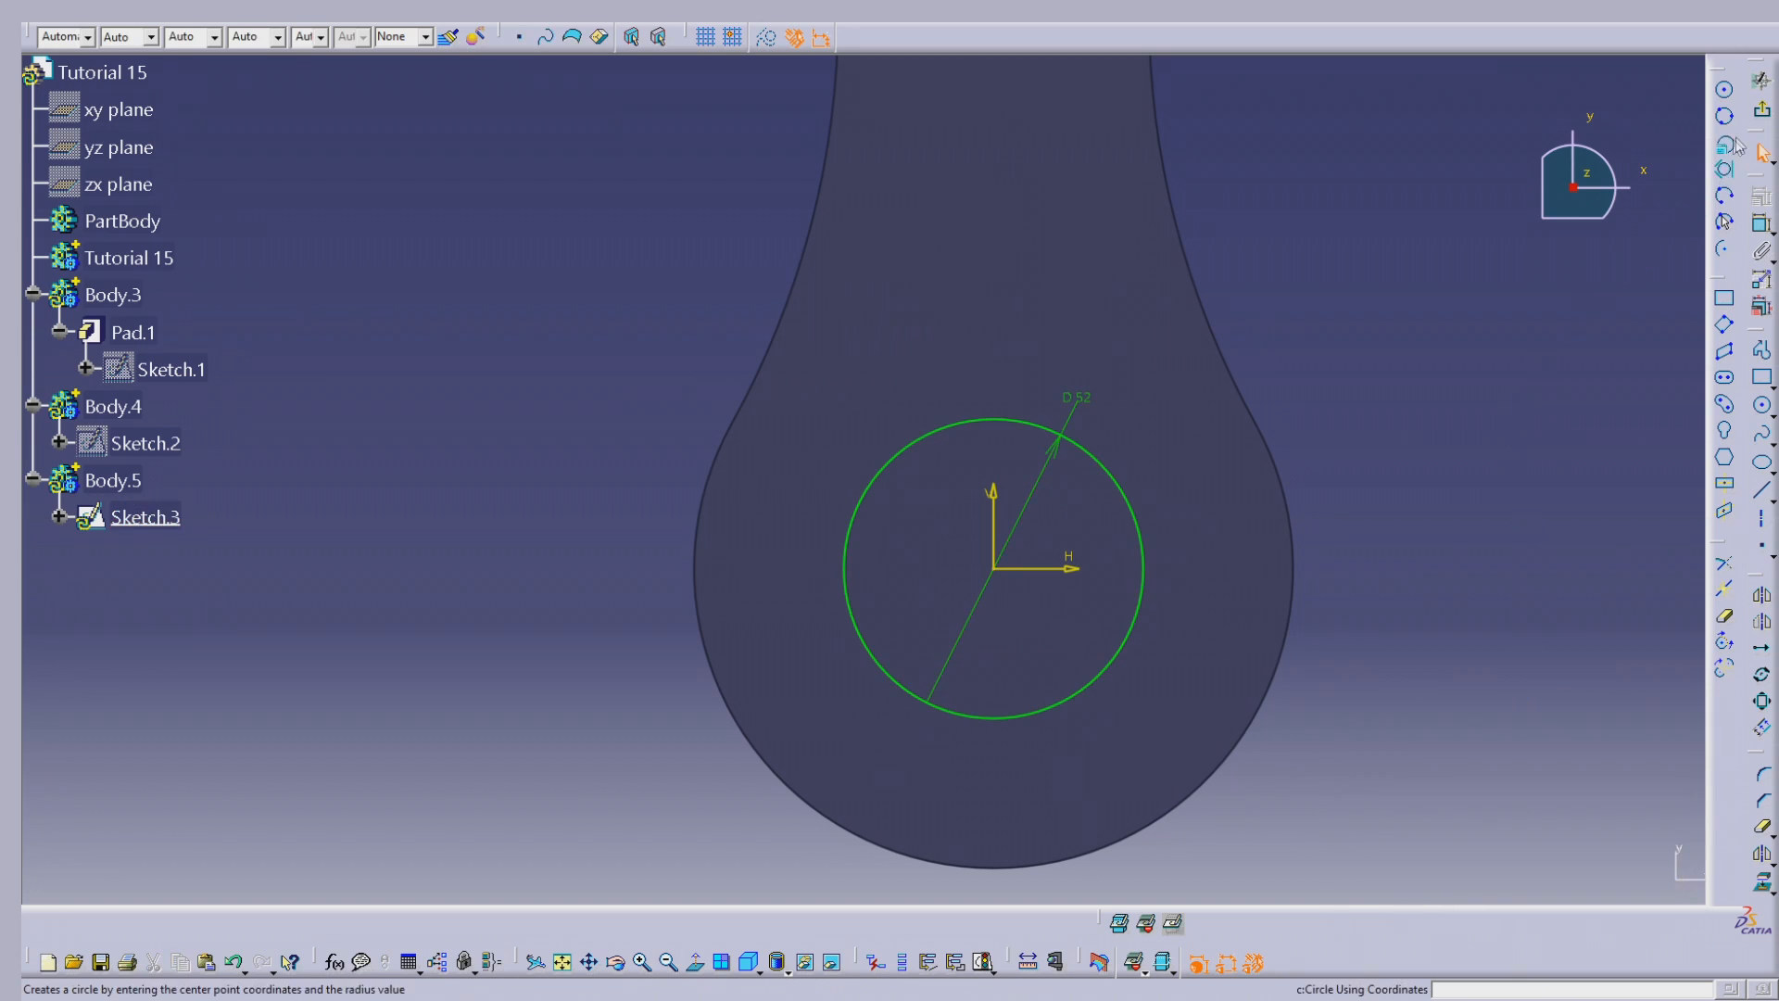
pyautogui.click(1763, 113)
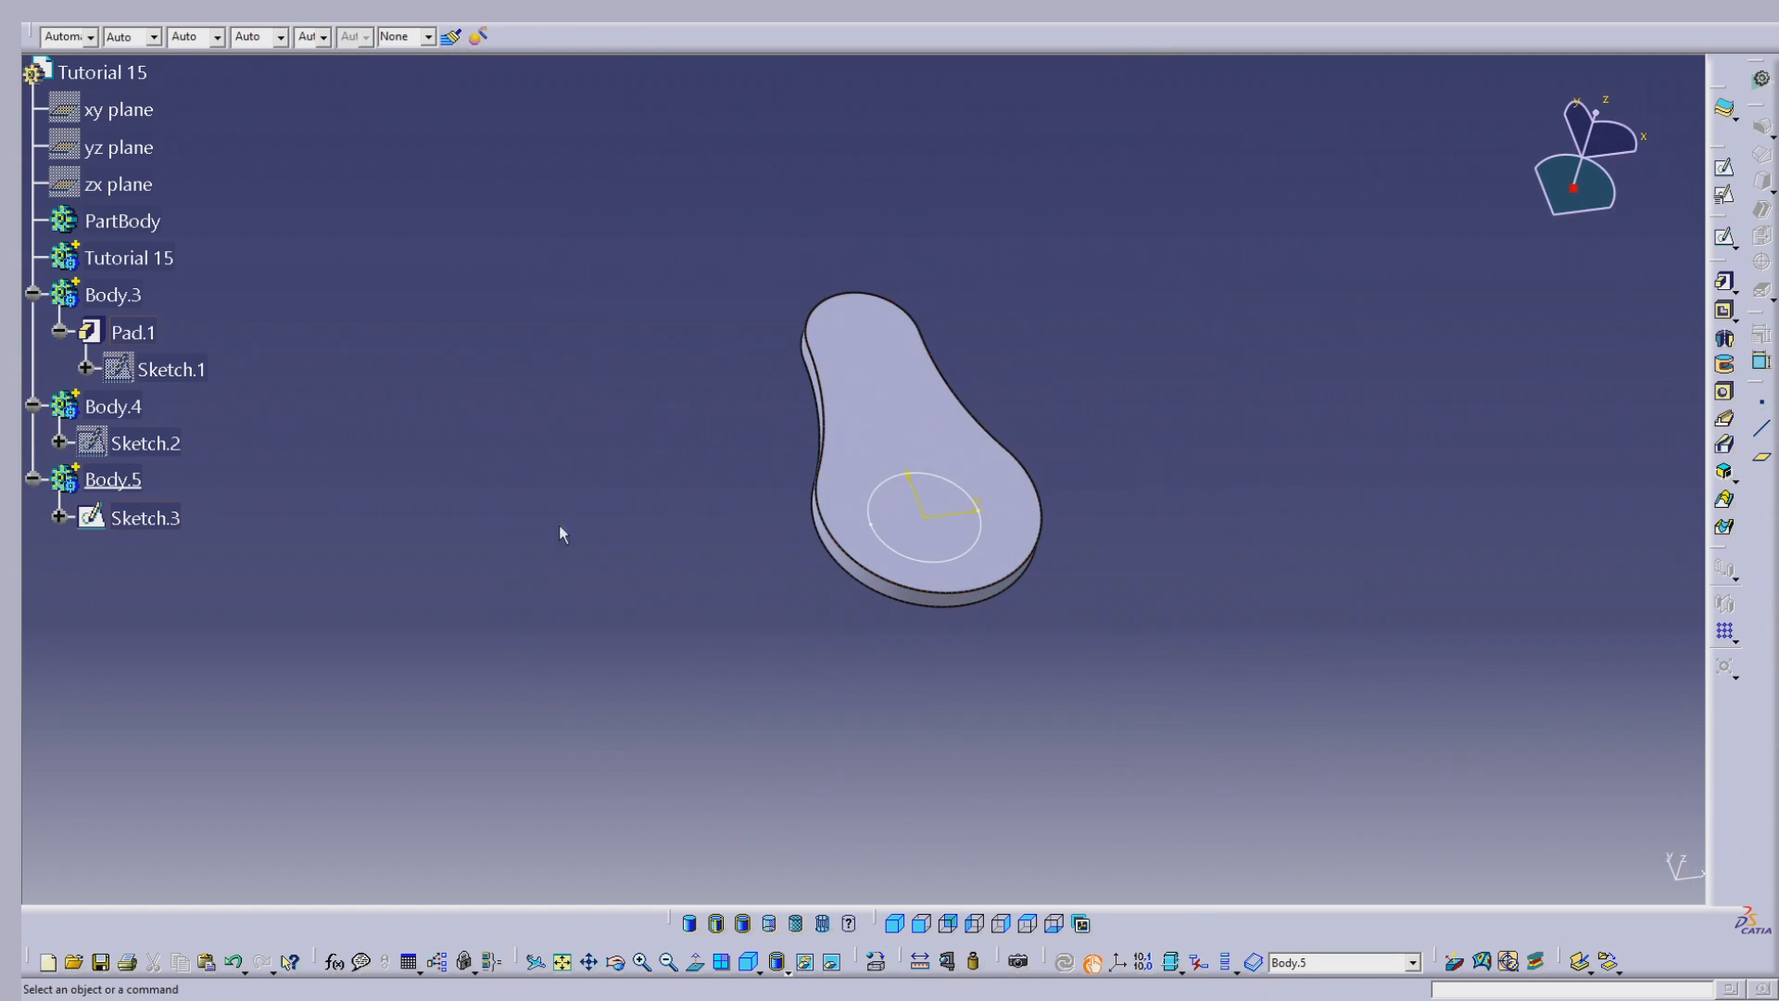
# - Define Body.5 as the in-work object and start a pad from its circle sketch
pyautogui.rightClick(139, 488)
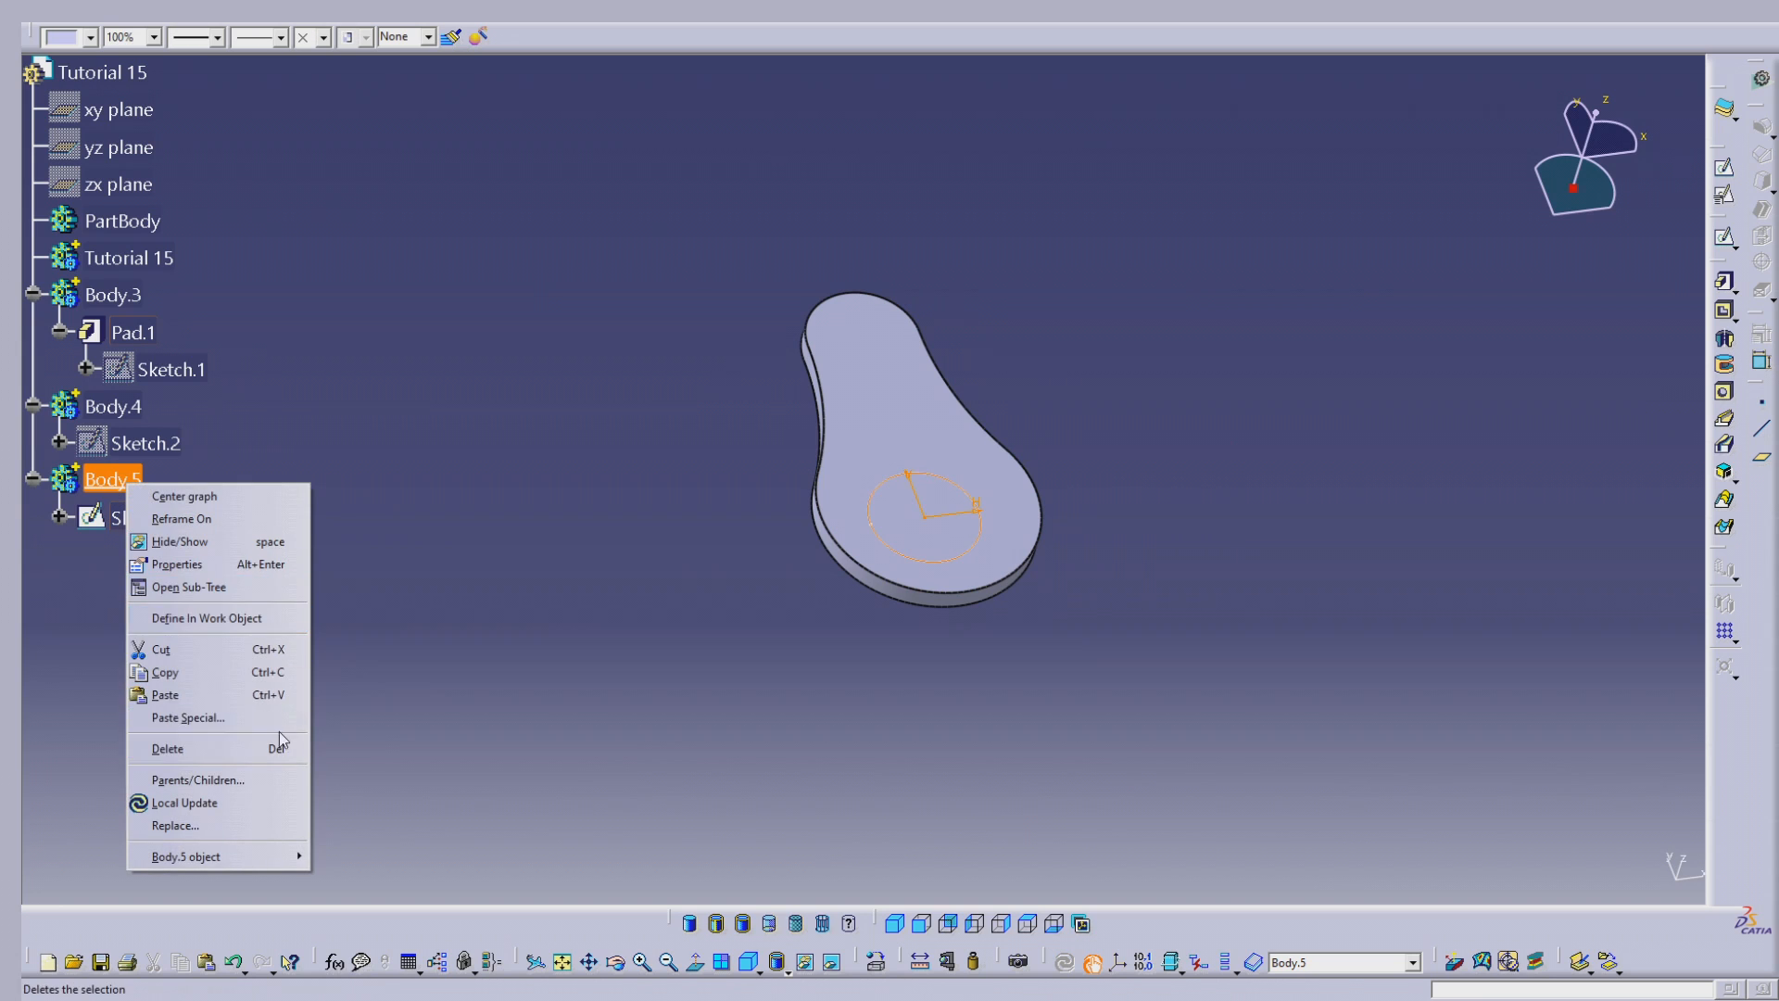
pyautogui.click(219, 619)
pyautogui.click(513, 554)
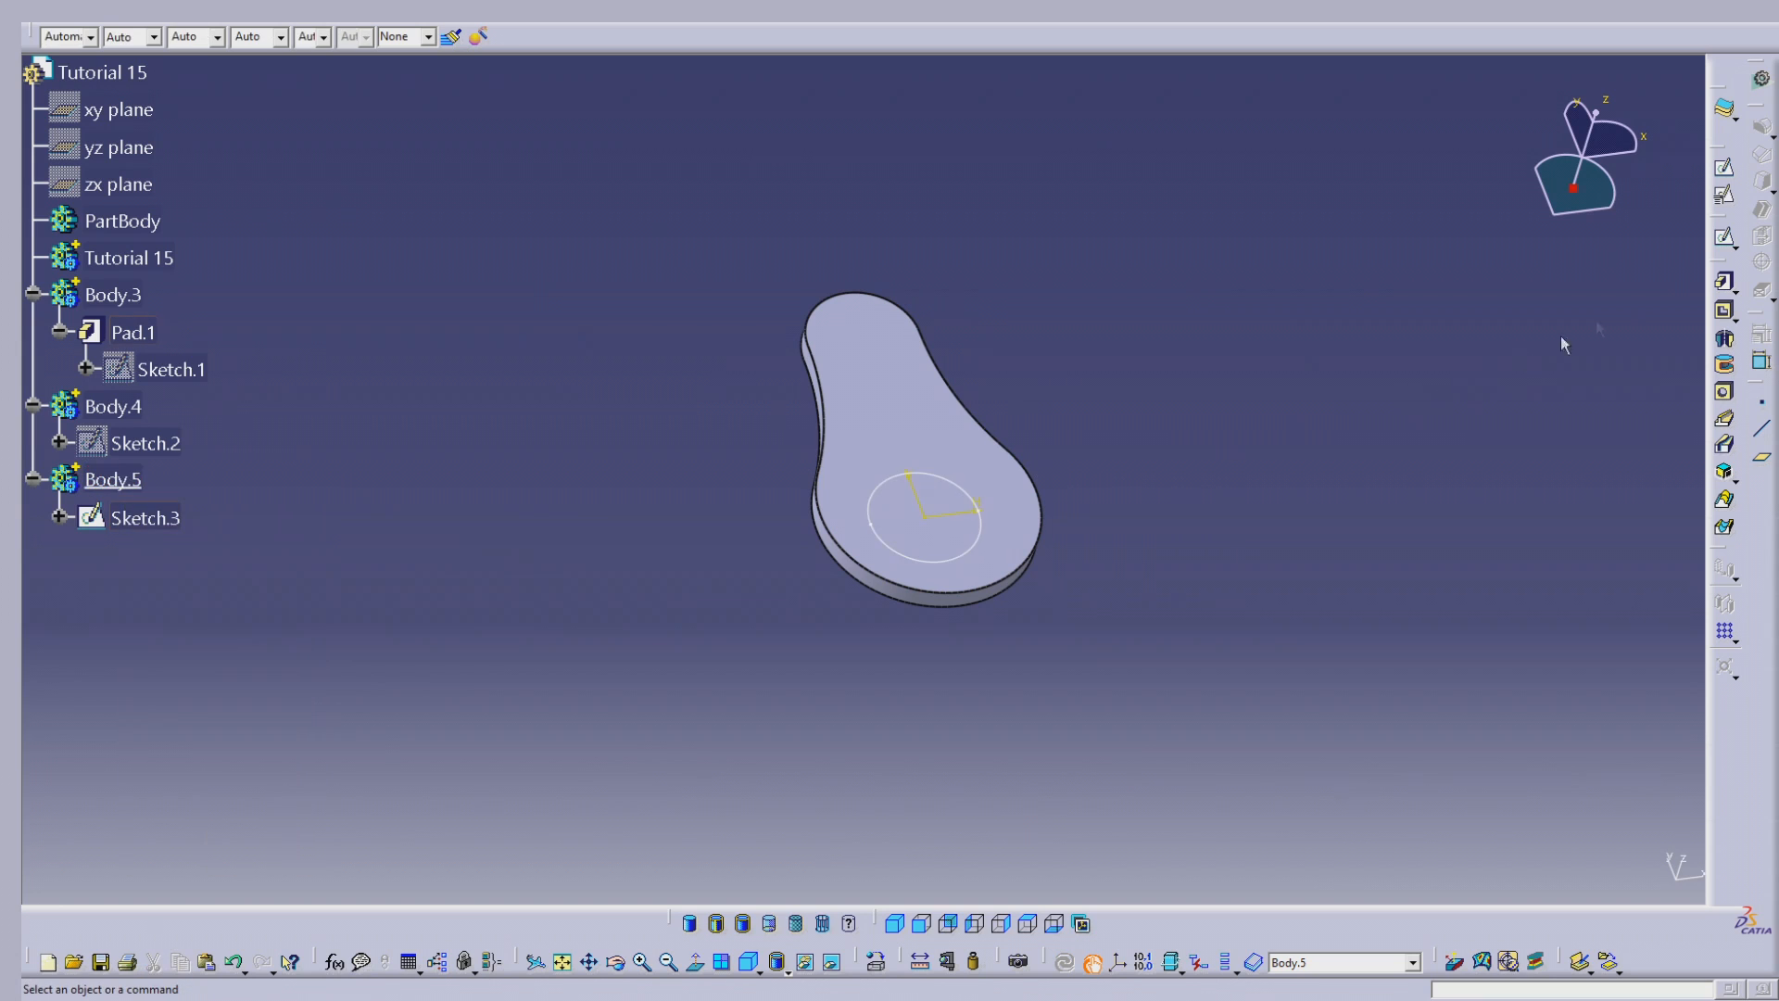
pyautogui.click(1726, 283)
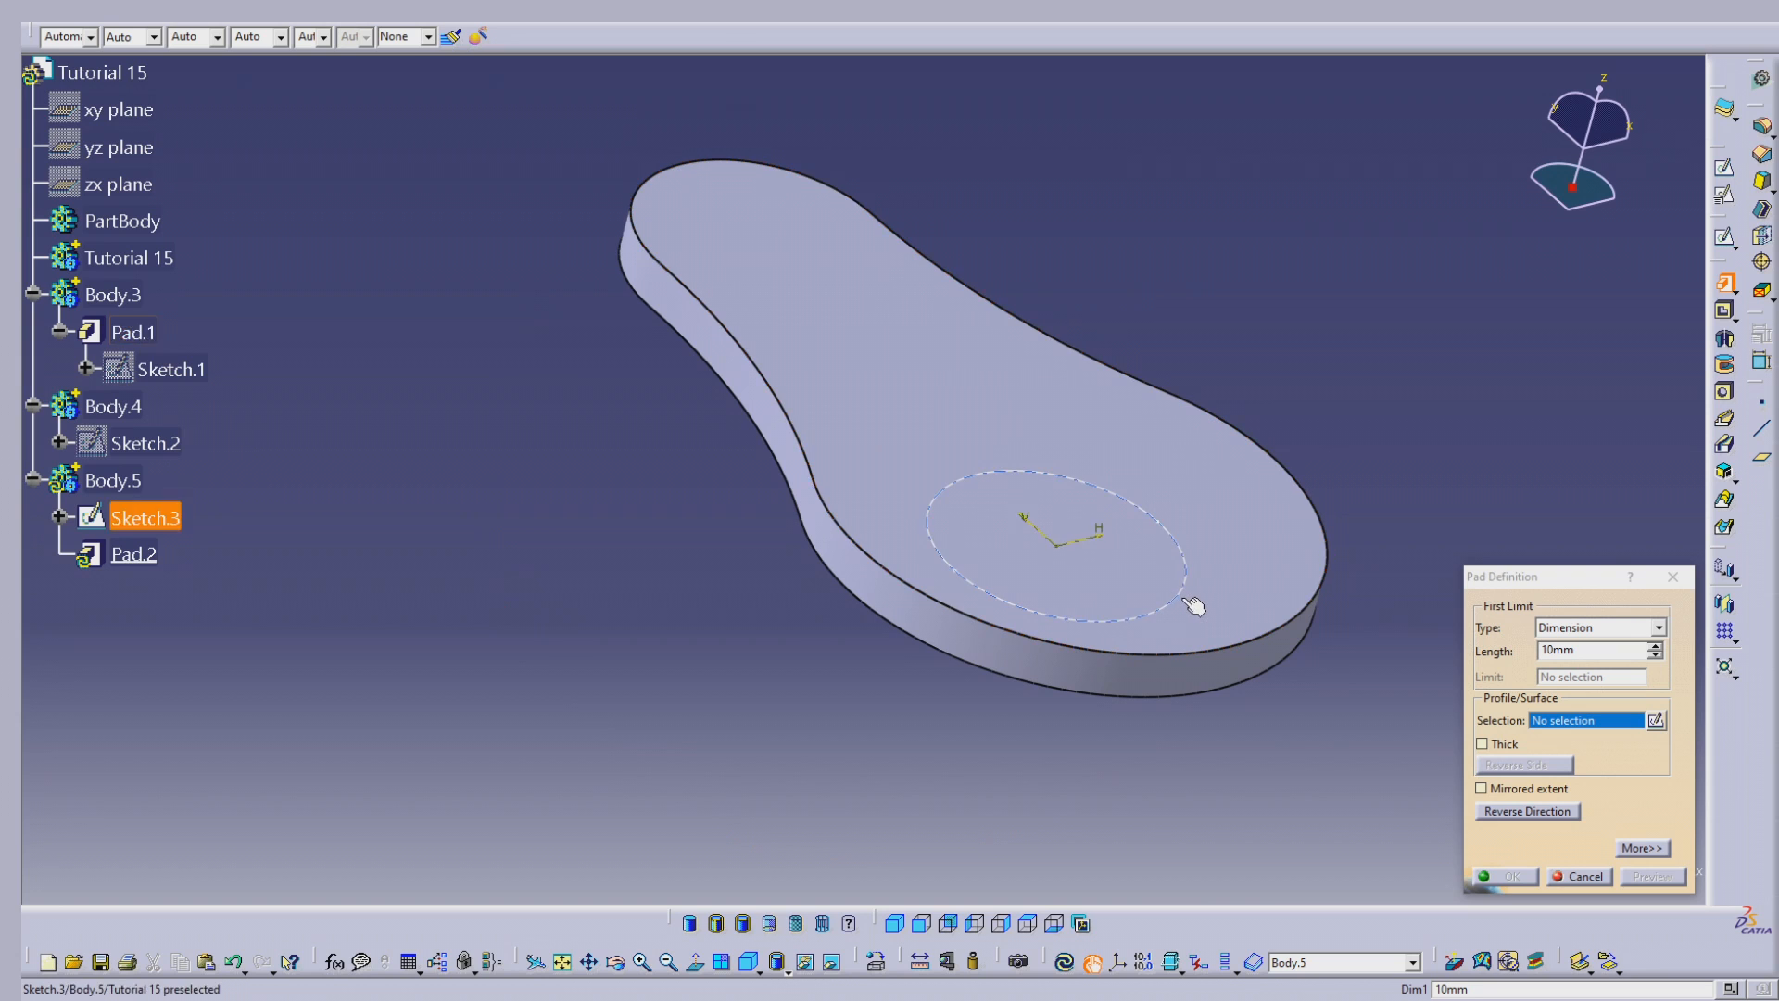
pyautogui.click(1190, 604)
pyautogui.moveTo(1095, 429); pyautogui.dragTo(932, 302, button='middle')
# - Preview the circular pad with a first-limit length of 12 mm
pyautogui.click(1584, 654)
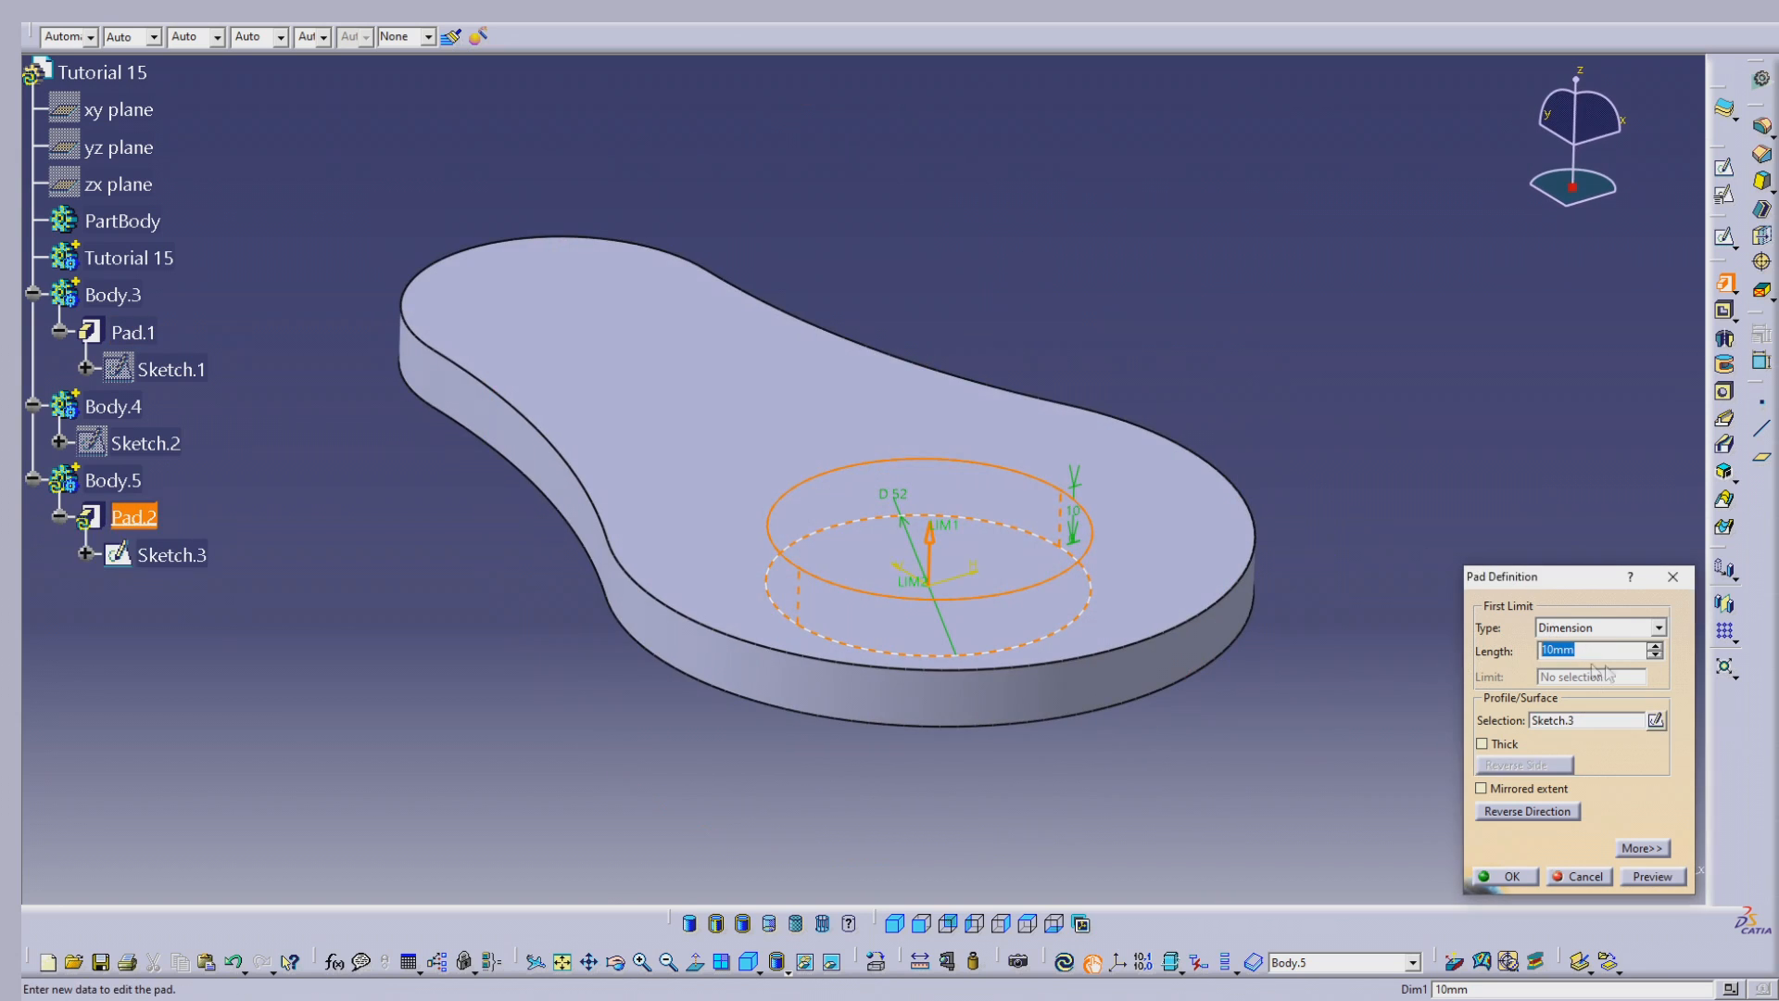
pyautogui.press('Return')
pyautogui.click(1645, 879)
pyautogui.moveTo(1149, 588); pyautogui.dragTo(999, 609, button='middle')
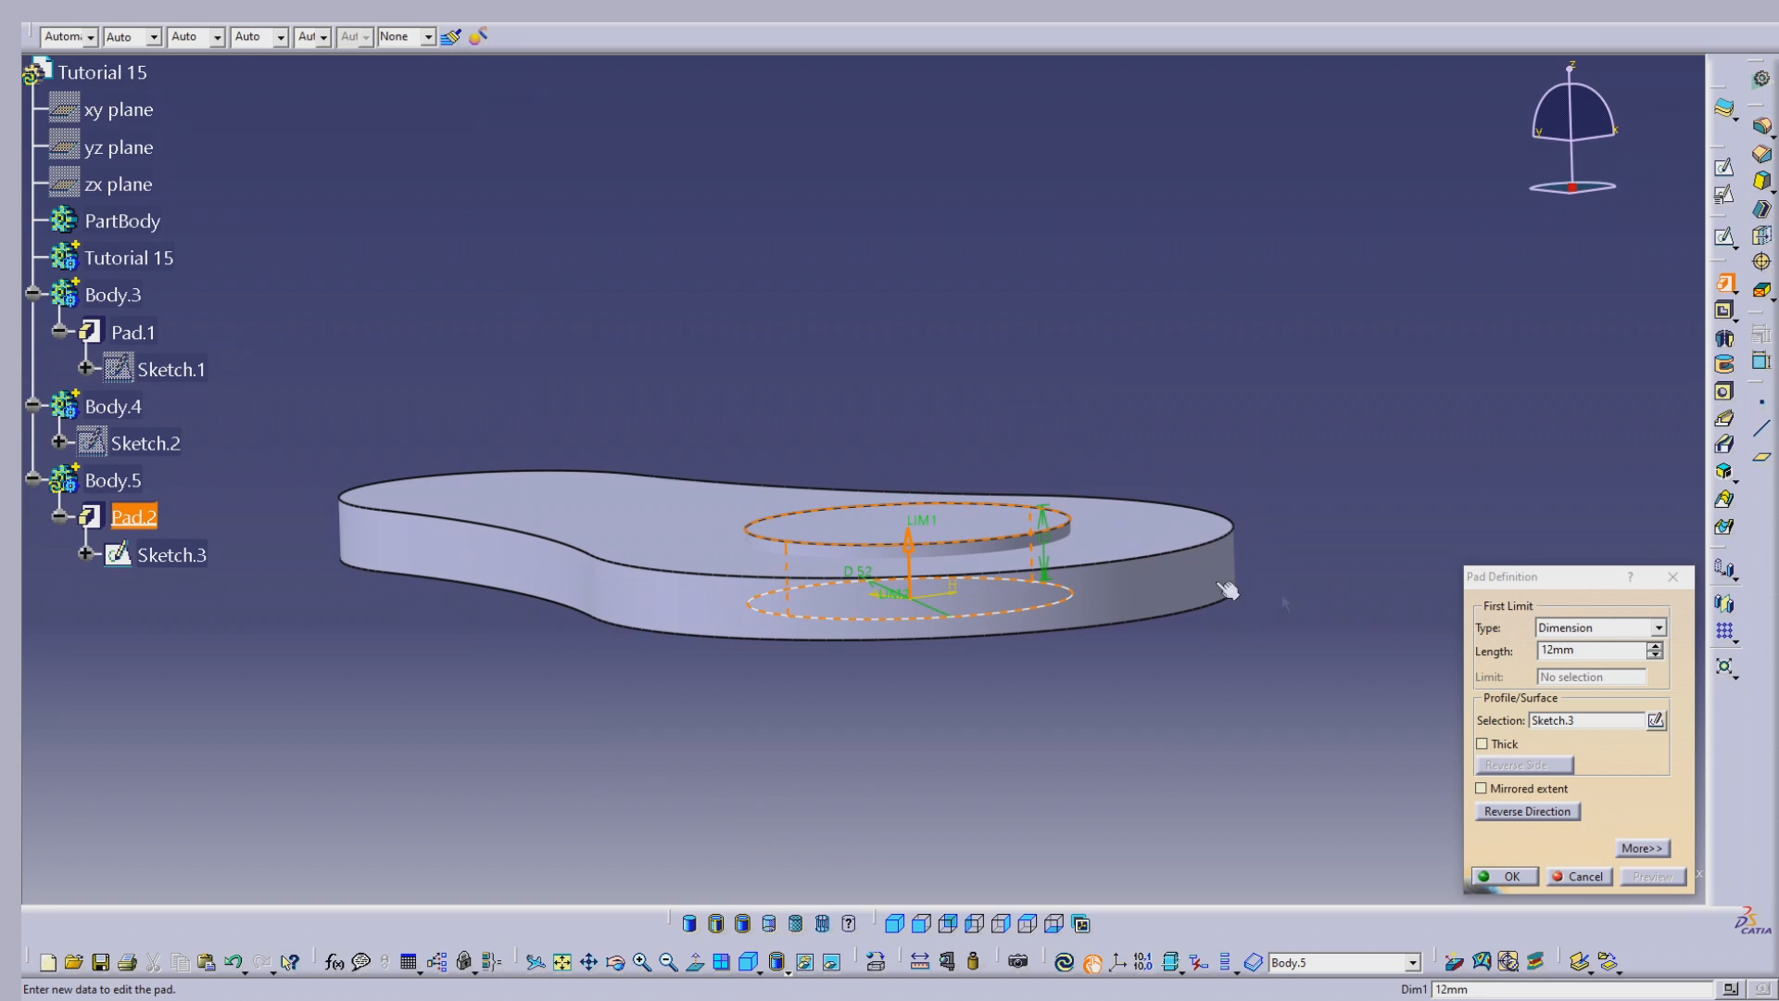
pyautogui.moveTo(1272, 448); pyautogui.dragTo(1348, 556, button='middle')
# - Create the circular pad with a first-limit length of 15 mm and a second-limit length of 5 mm
pyautogui.moveTo(1604, 649); pyautogui.dragTo(1547, 652)
pyautogui.click(1653, 876)
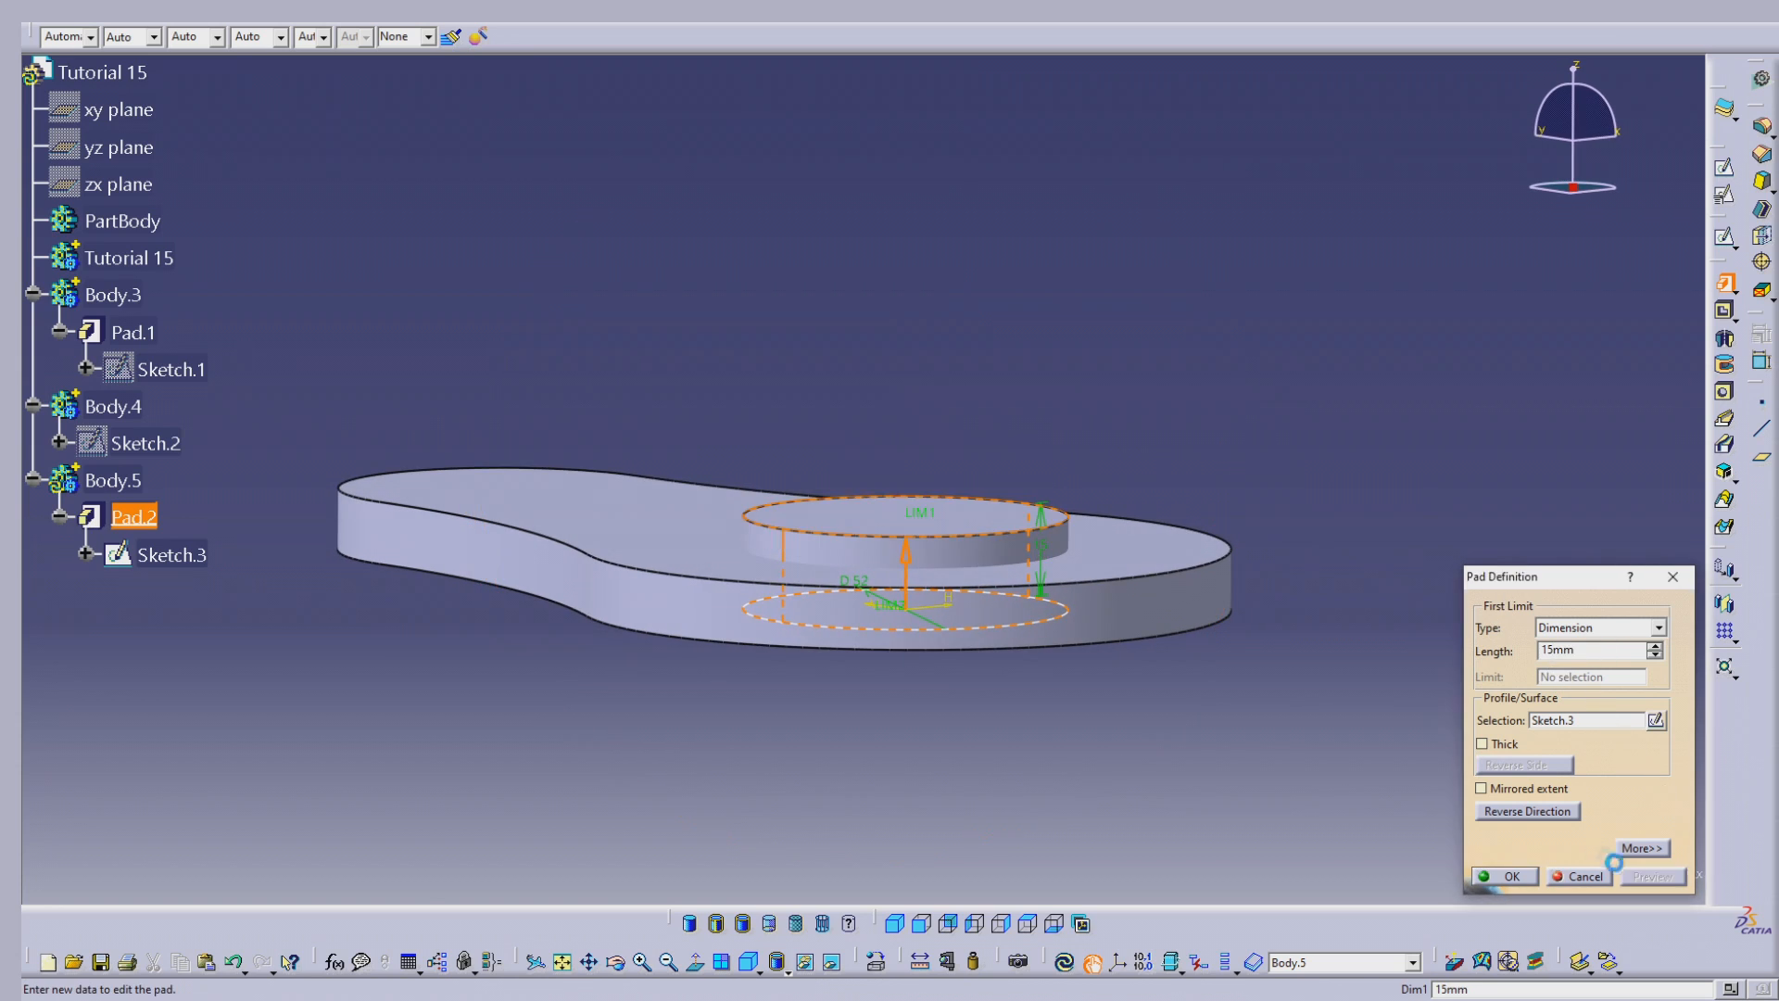
pyautogui.moveTo(1080, 556); pyautogui.dragTo(1005, 536, button='middle')
pyautogui.click(1645, 848)
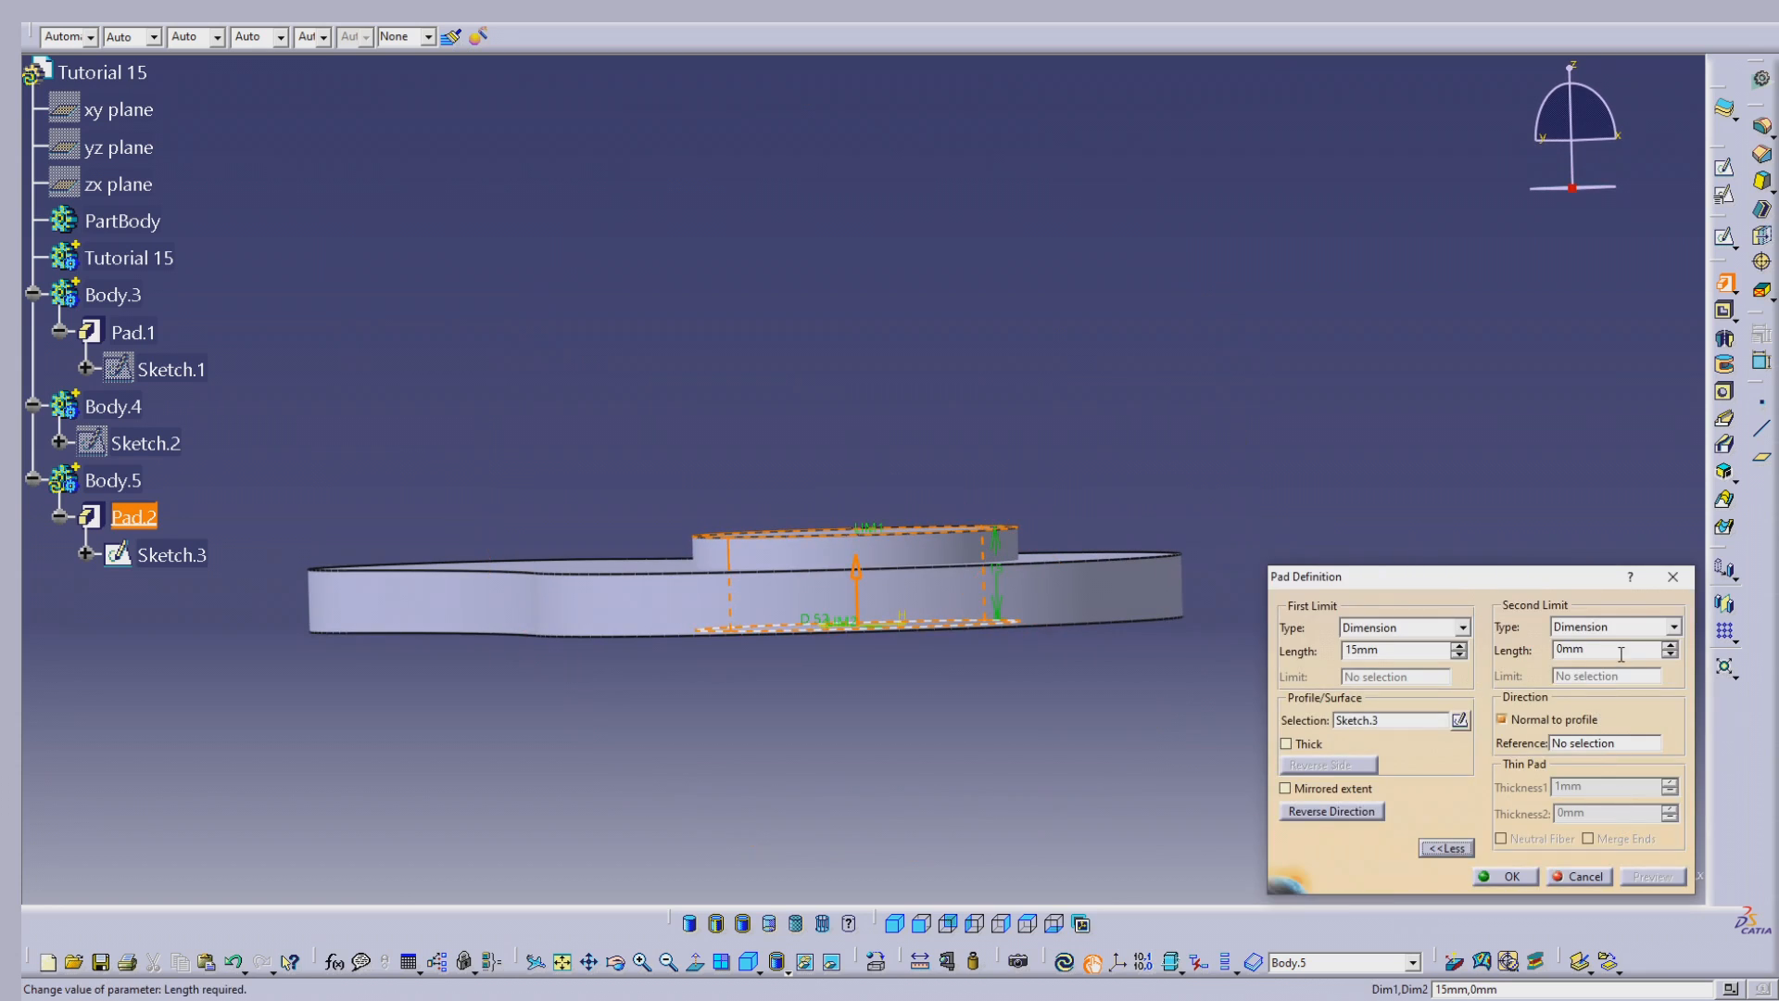
pyautogui.click(1673, 874)
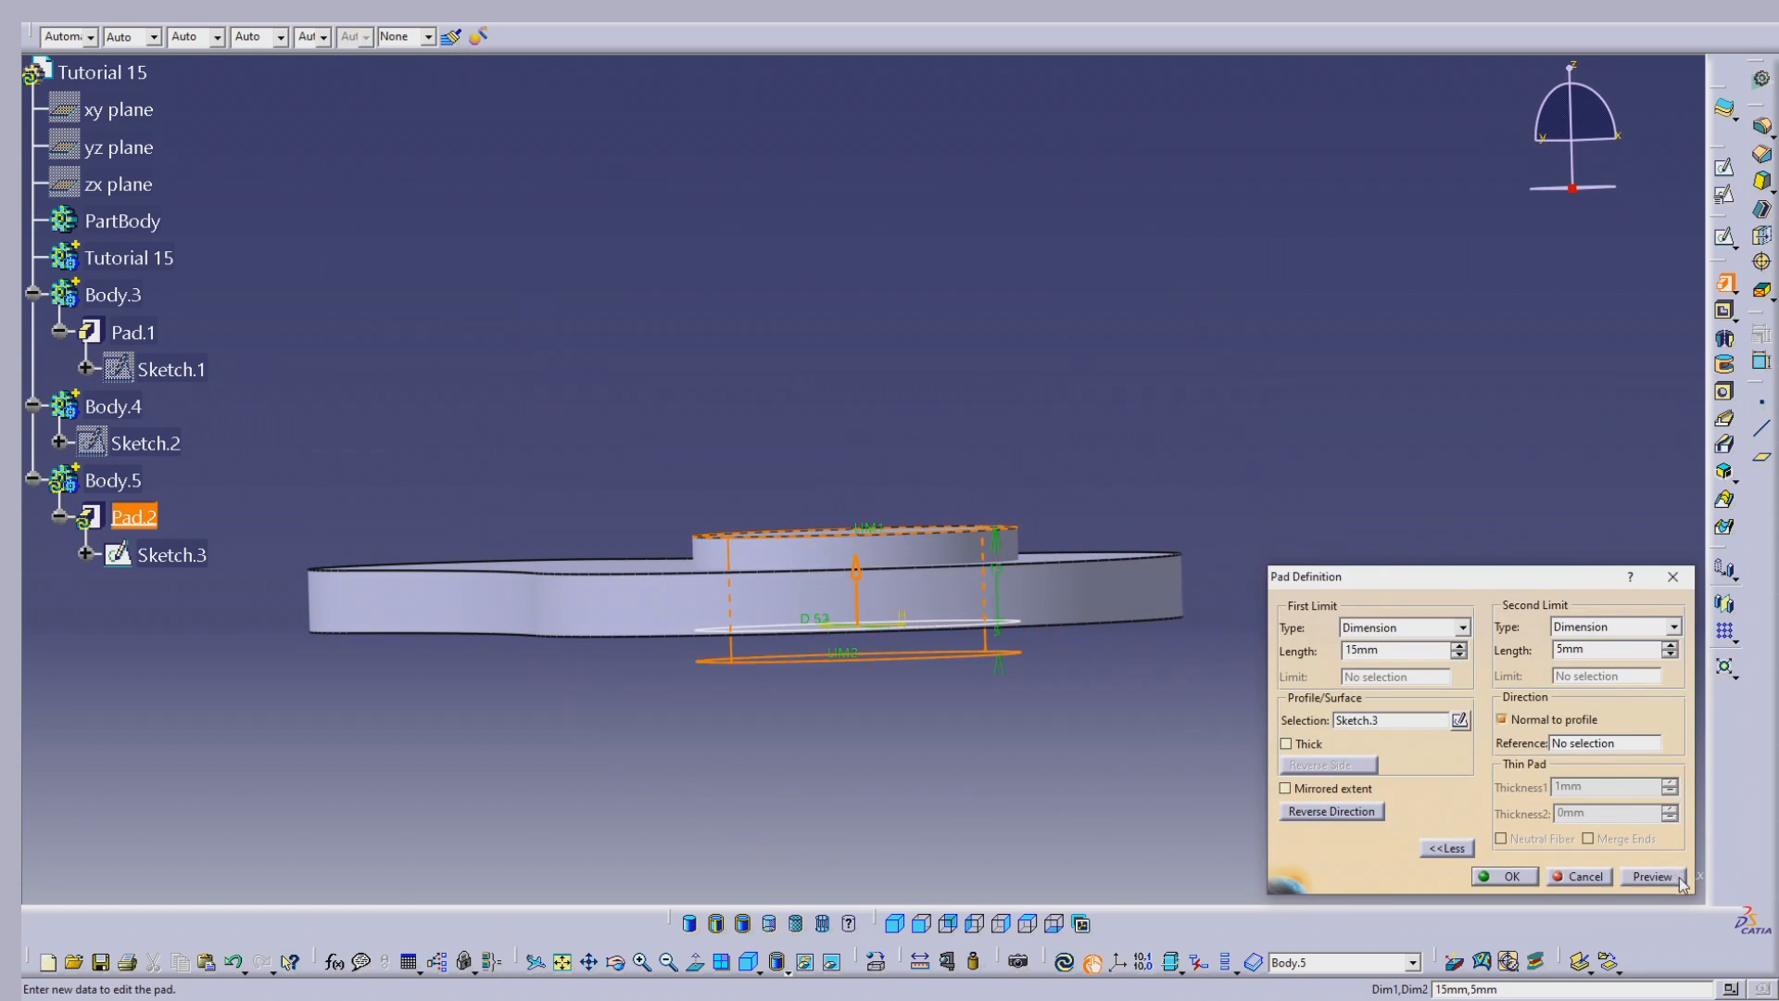
pyautogui.click(1678, 877)
pyautogui.moveTo(1077, 581); pyautogui.dragTo(953, 614, button='middle')
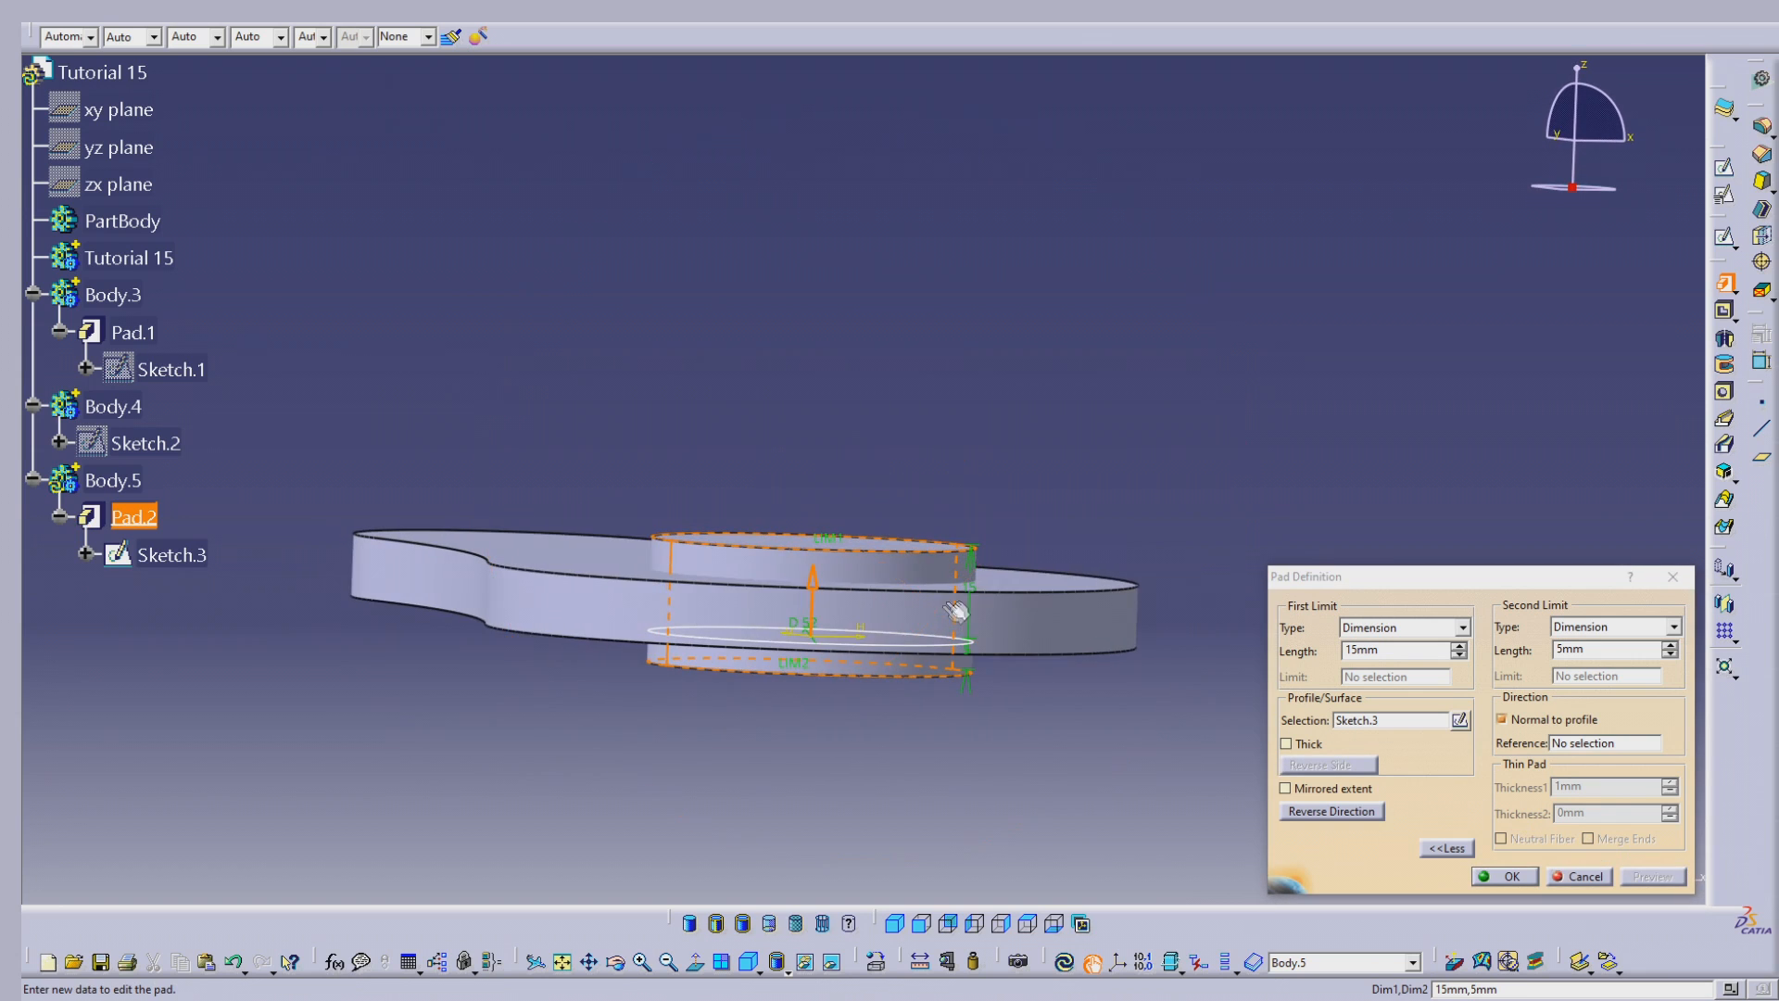
pyautogui.click(1519, 878)
pyautogui.moveTo(861, 501); pyautogui.dragTo(885, 540, button='middle')
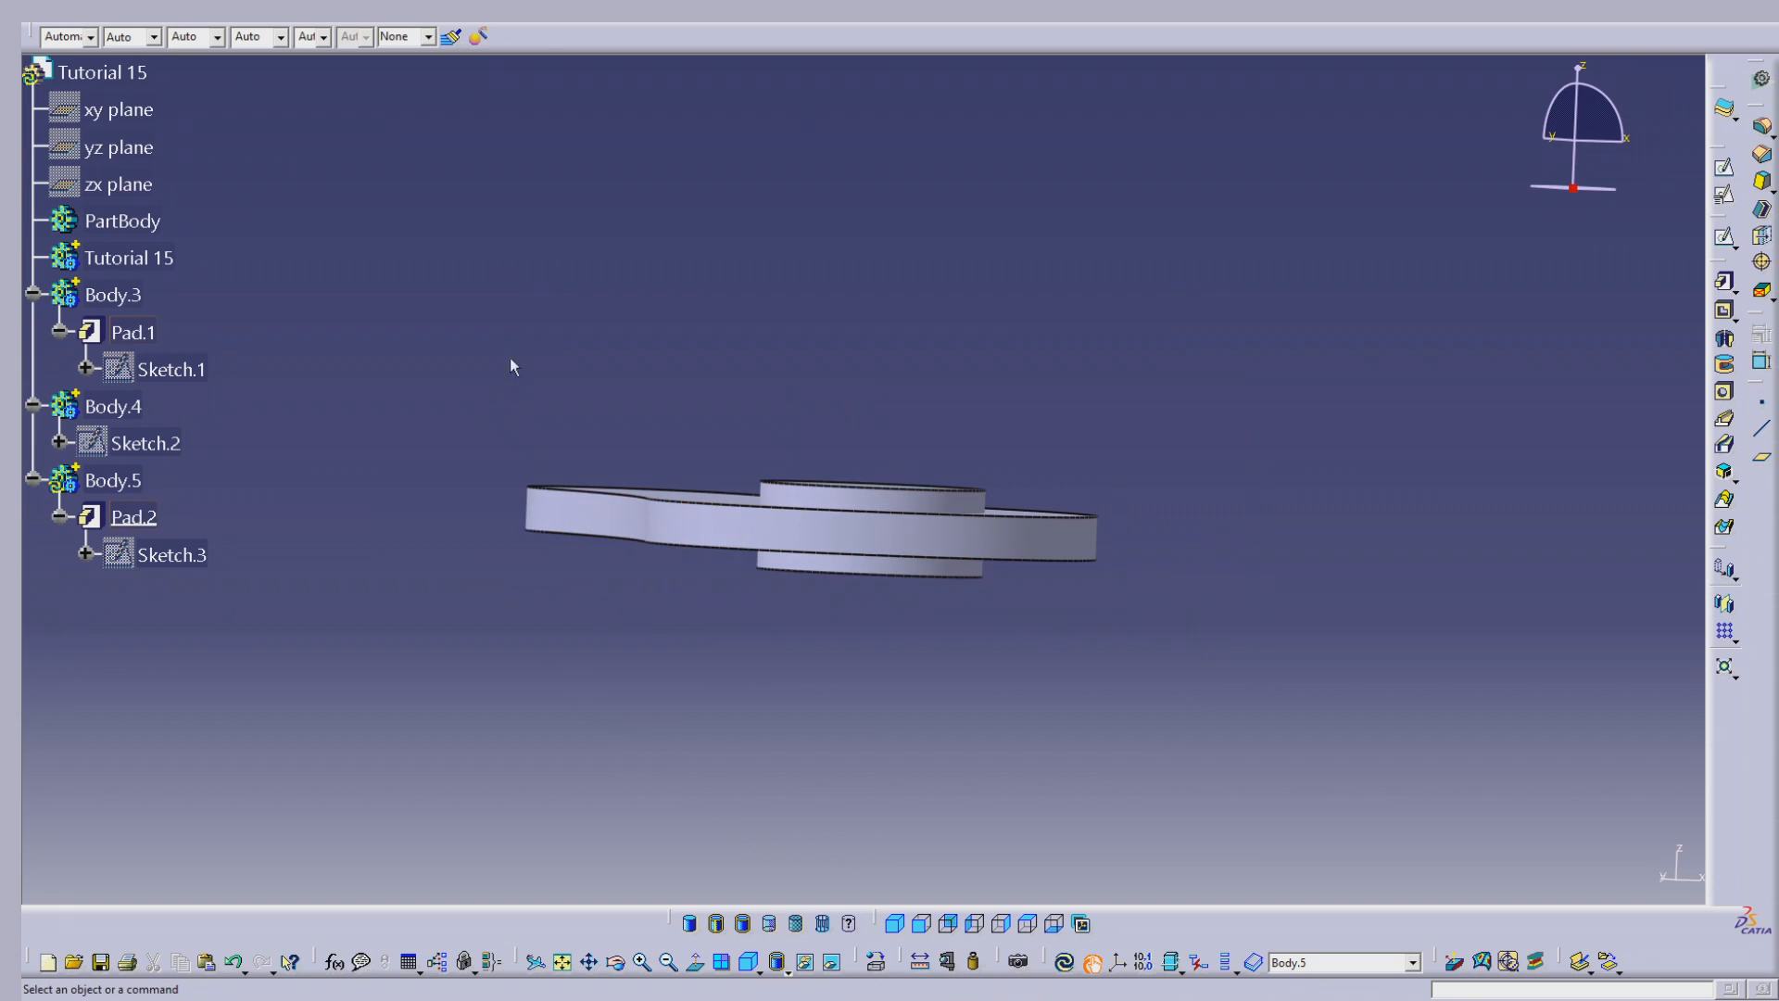
# - Define the Tutorial 15 body as the in-work object and add Body.3 to it with a Boolean Add
pyautogui.rightClick(172, 268)
pyautogui.click(278, 398)
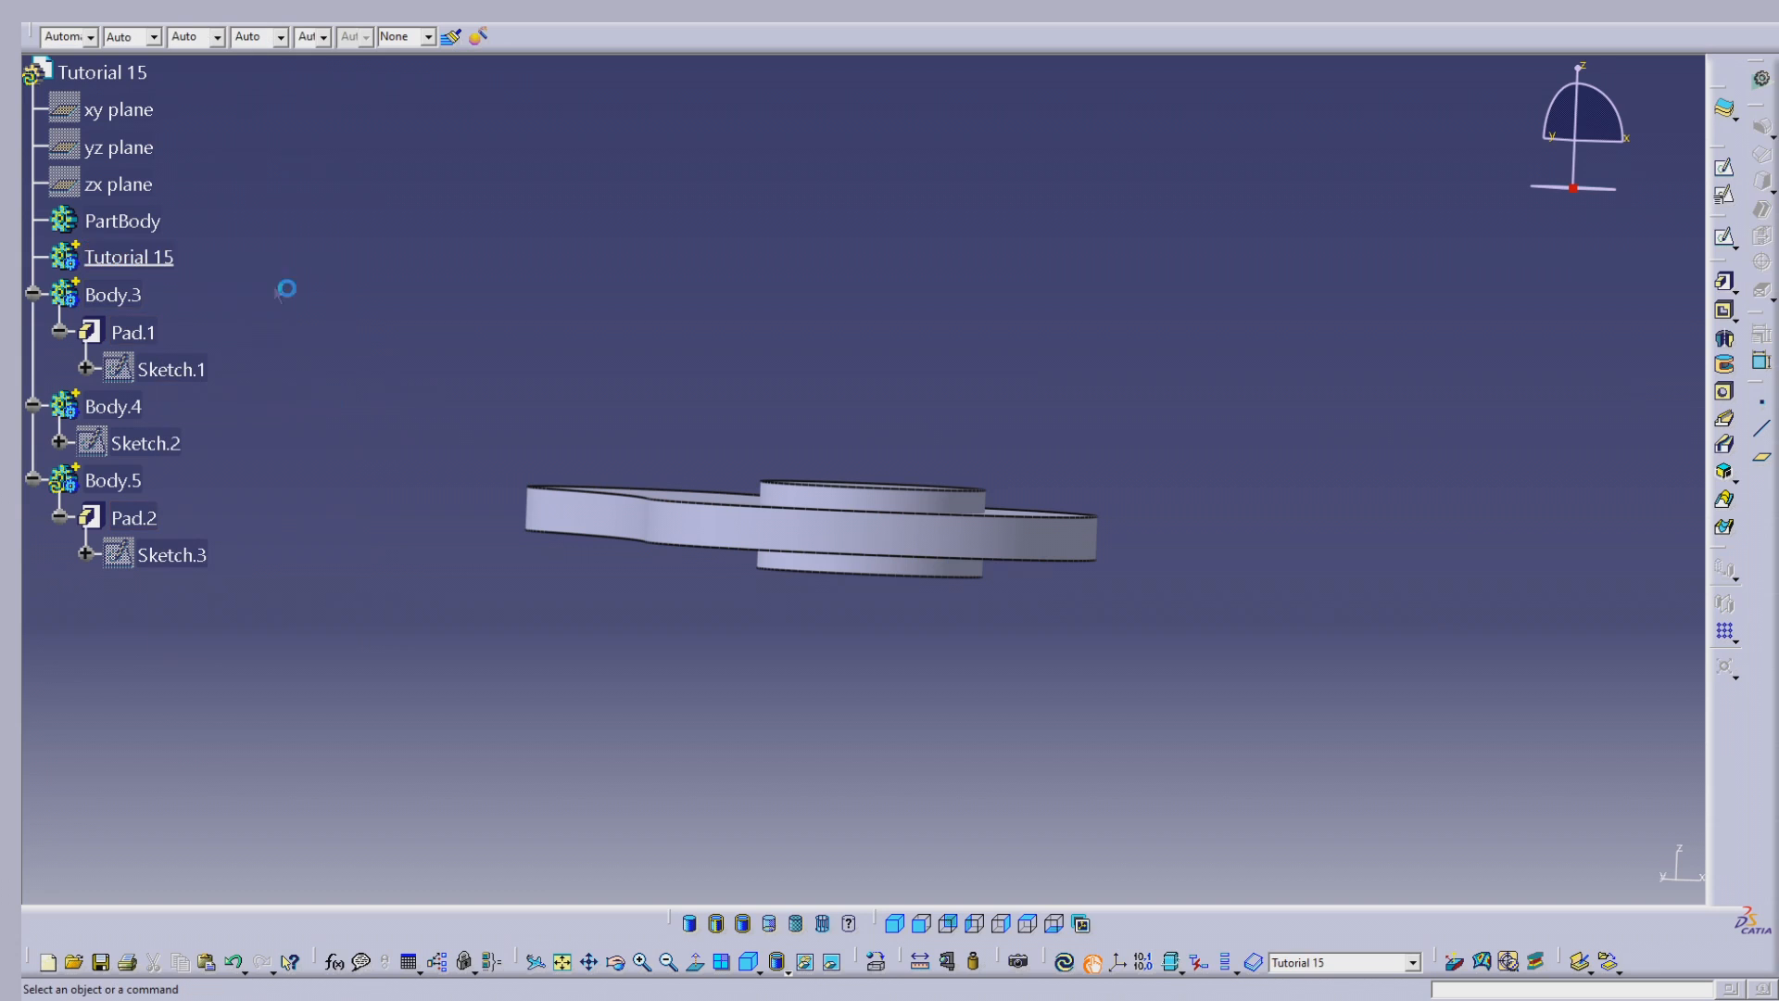
pyautogui.rightClick(120, 295)
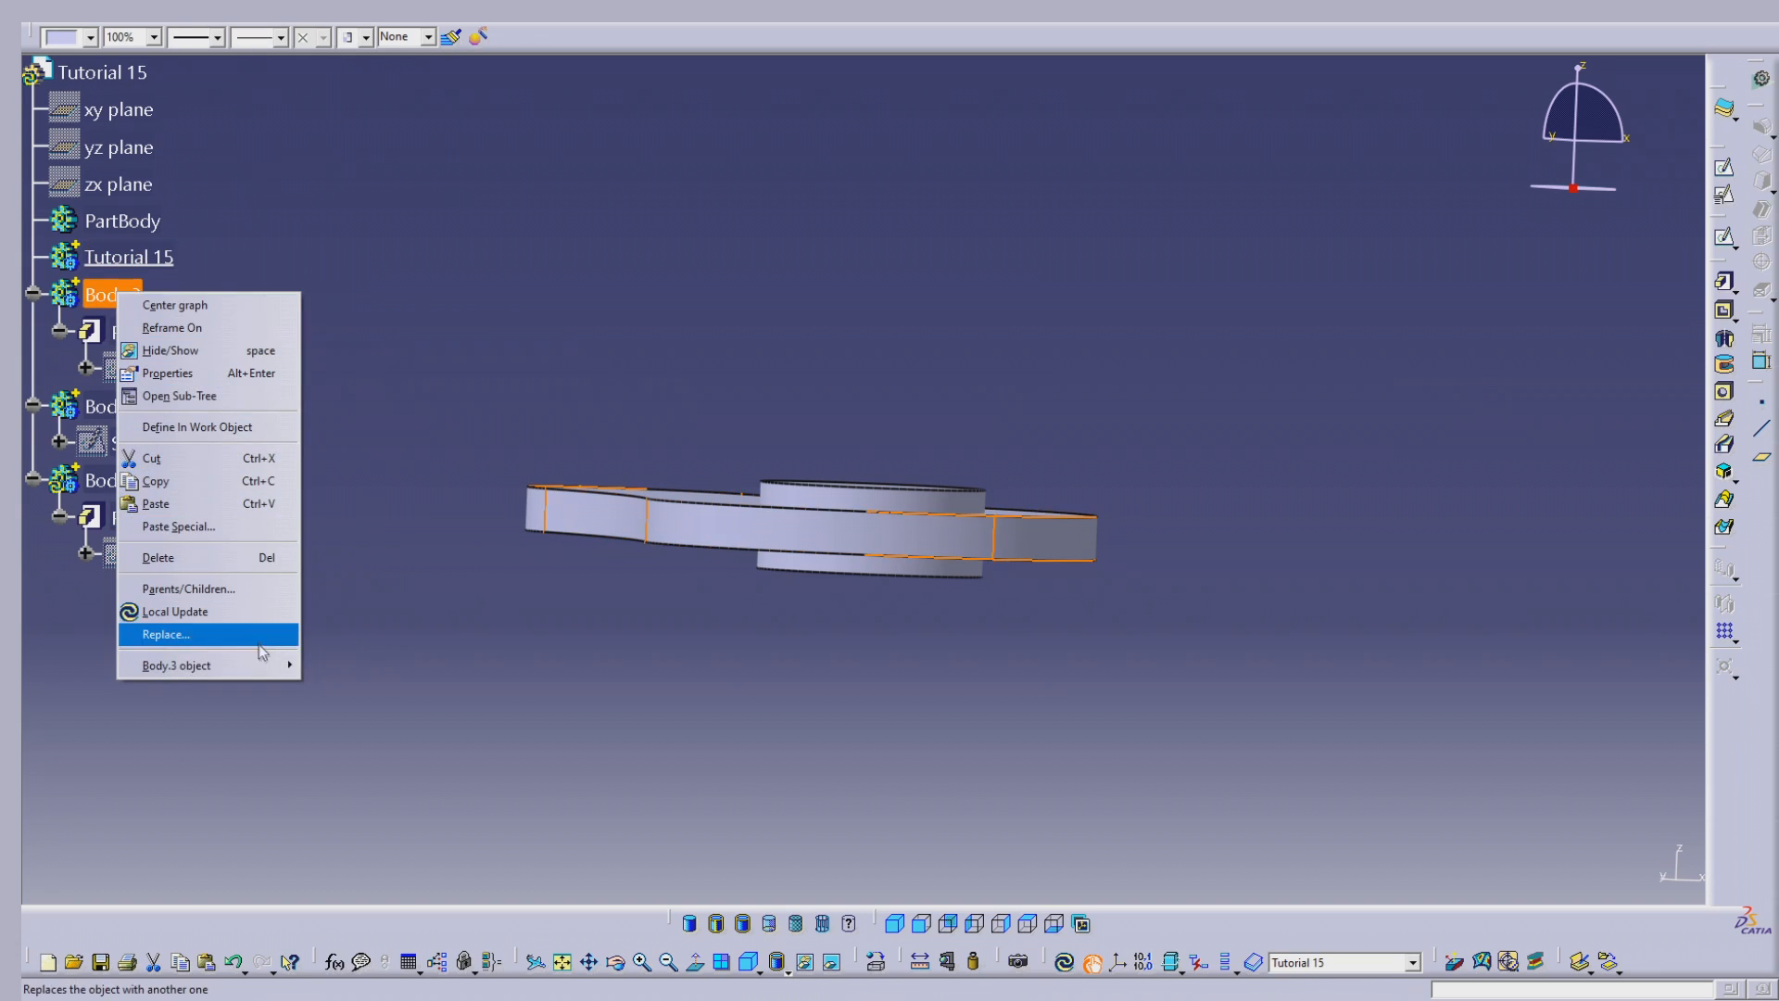
pyautogui.moveTo(268, 666)
pyautogui.click(398, 720)
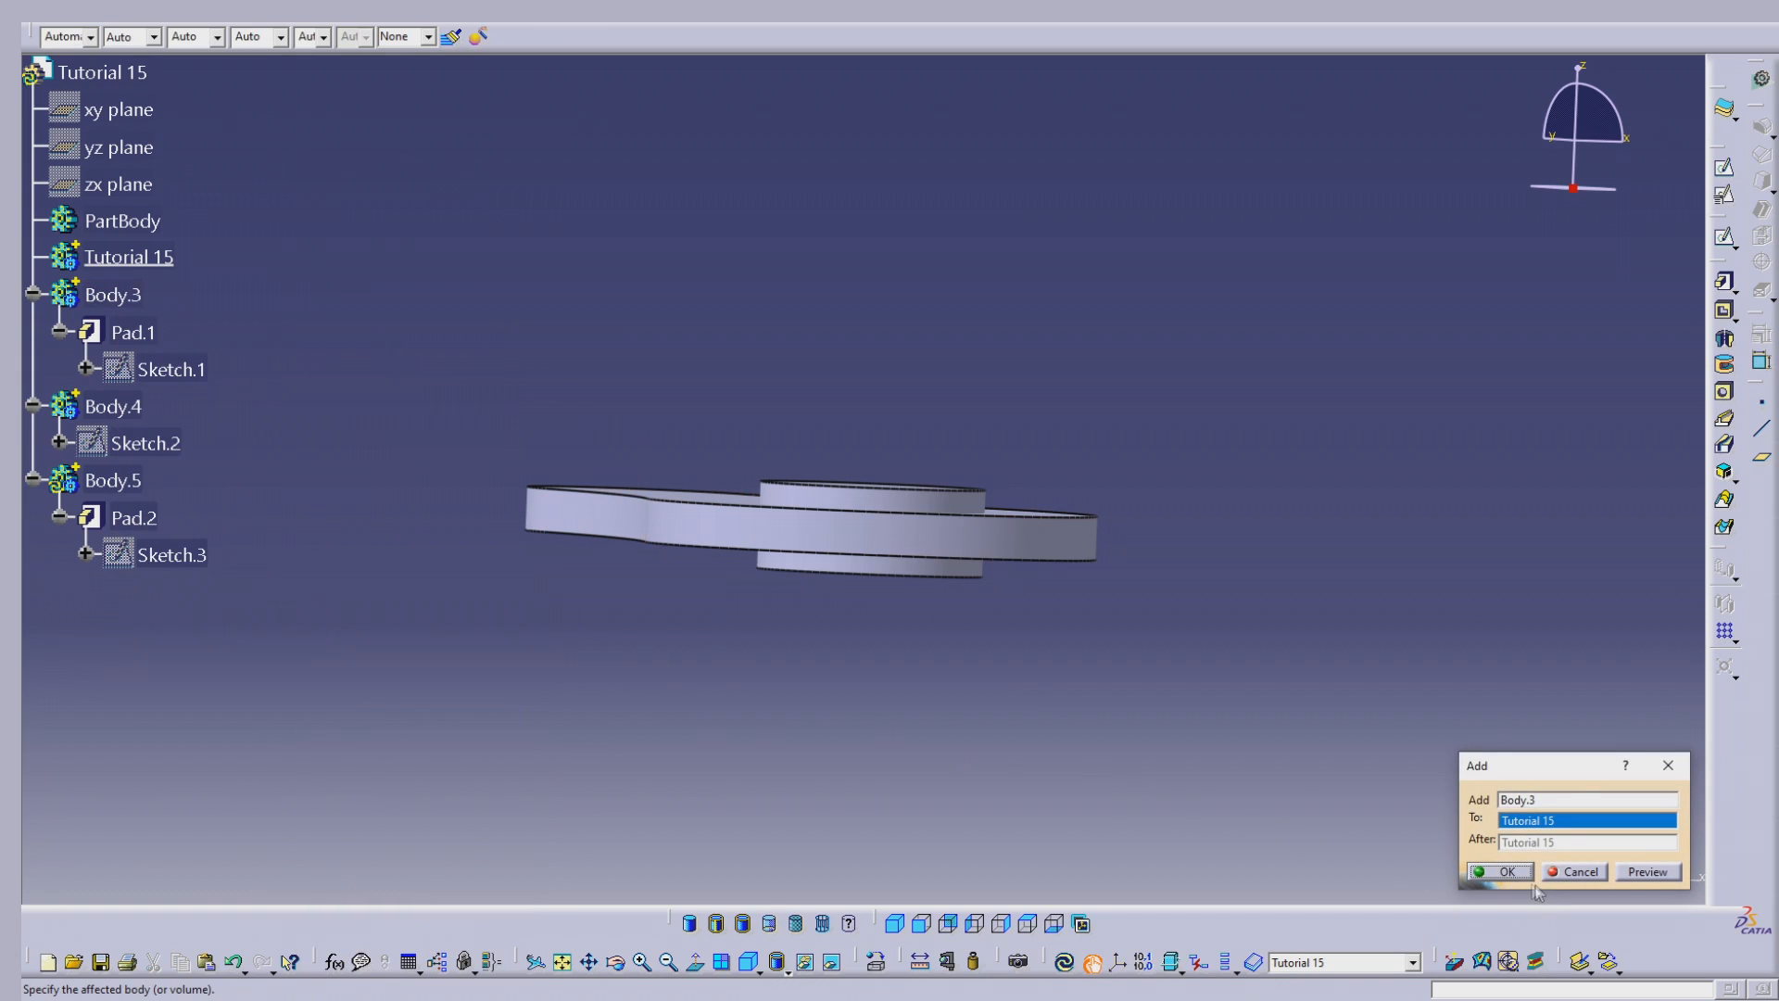
pyautogui.click(1506, 872)
# - Make the Tutorial 15 body the in-work object again and add Body.5 to it with a Boolean Add
pyautogui.click(130, 259)
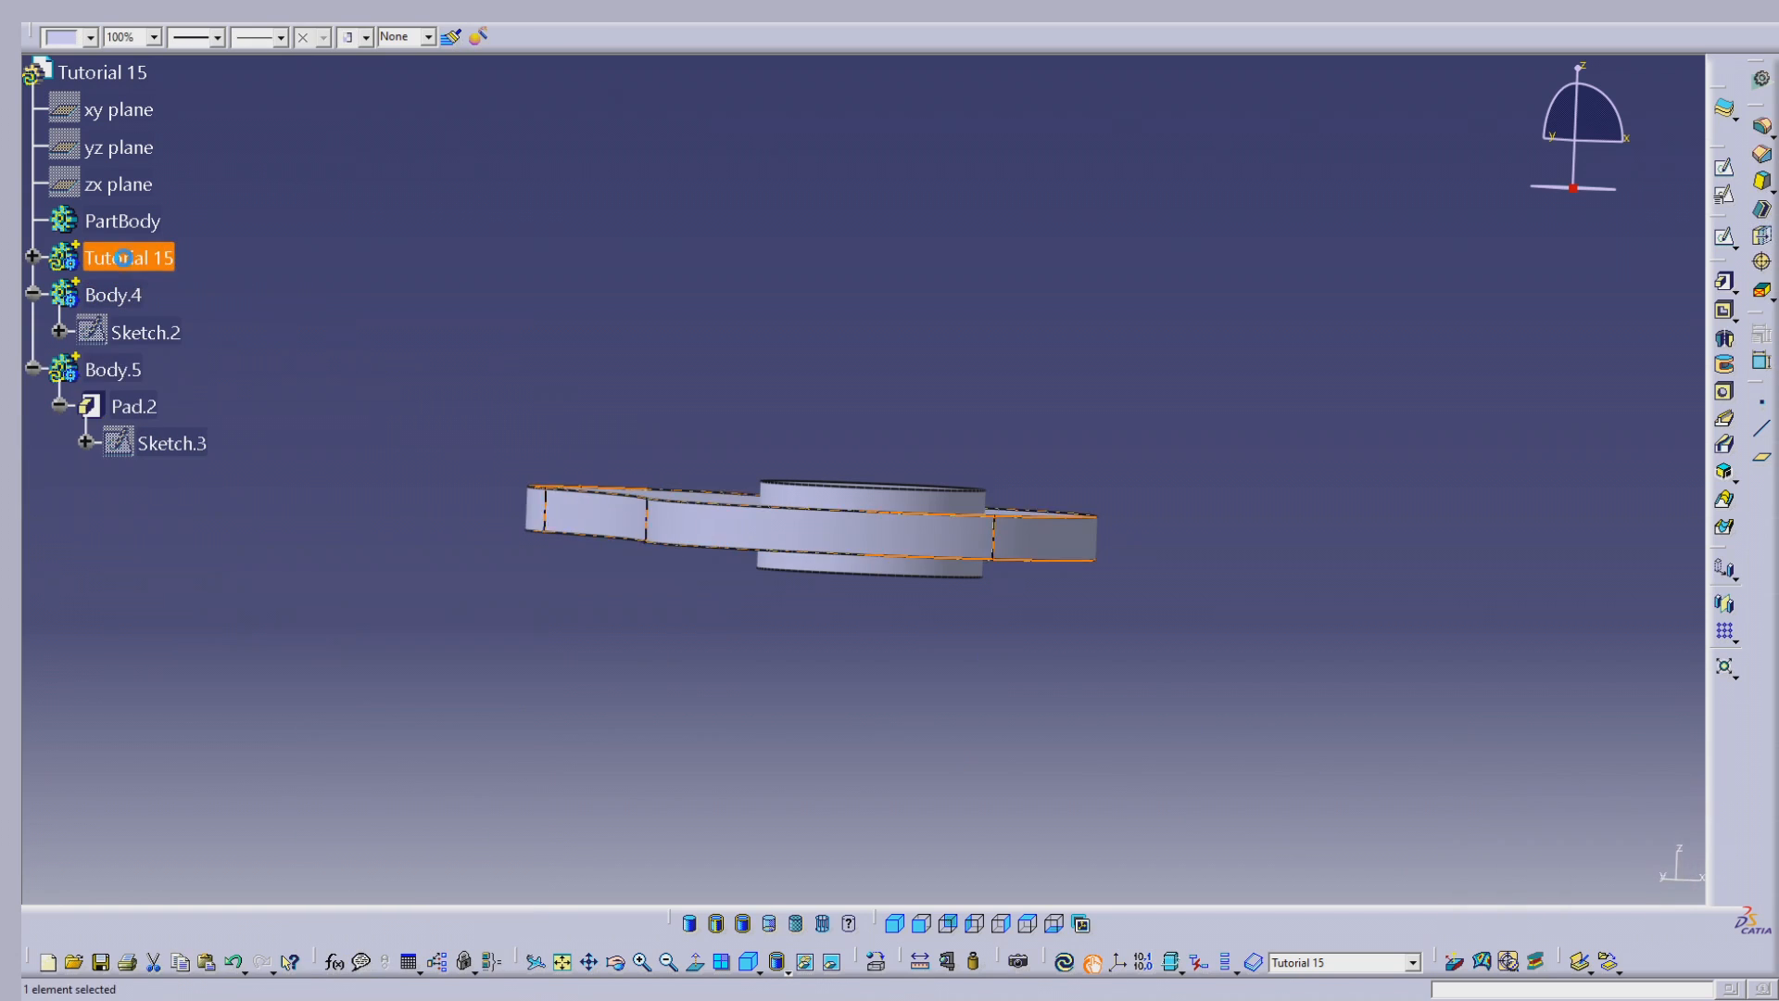
pyautogui.rightClick(137, 264)
pyautogui.click(211, 387)
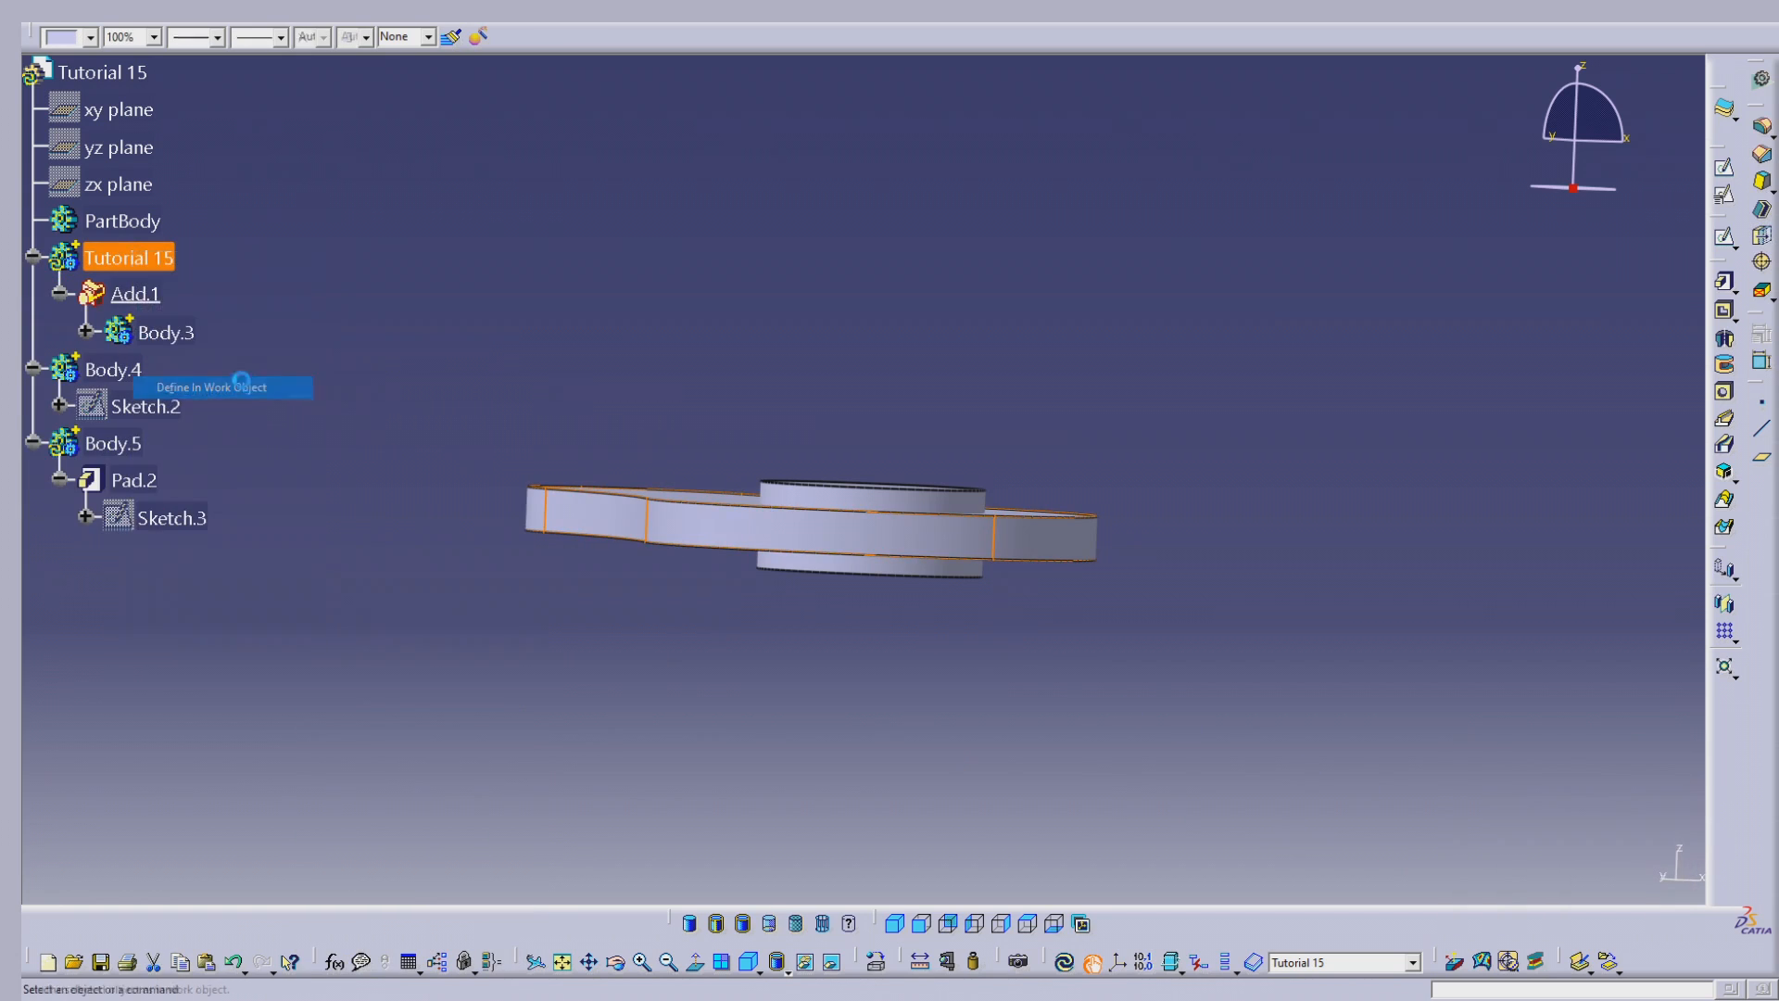
pyautogui.rightClick(112, 442)
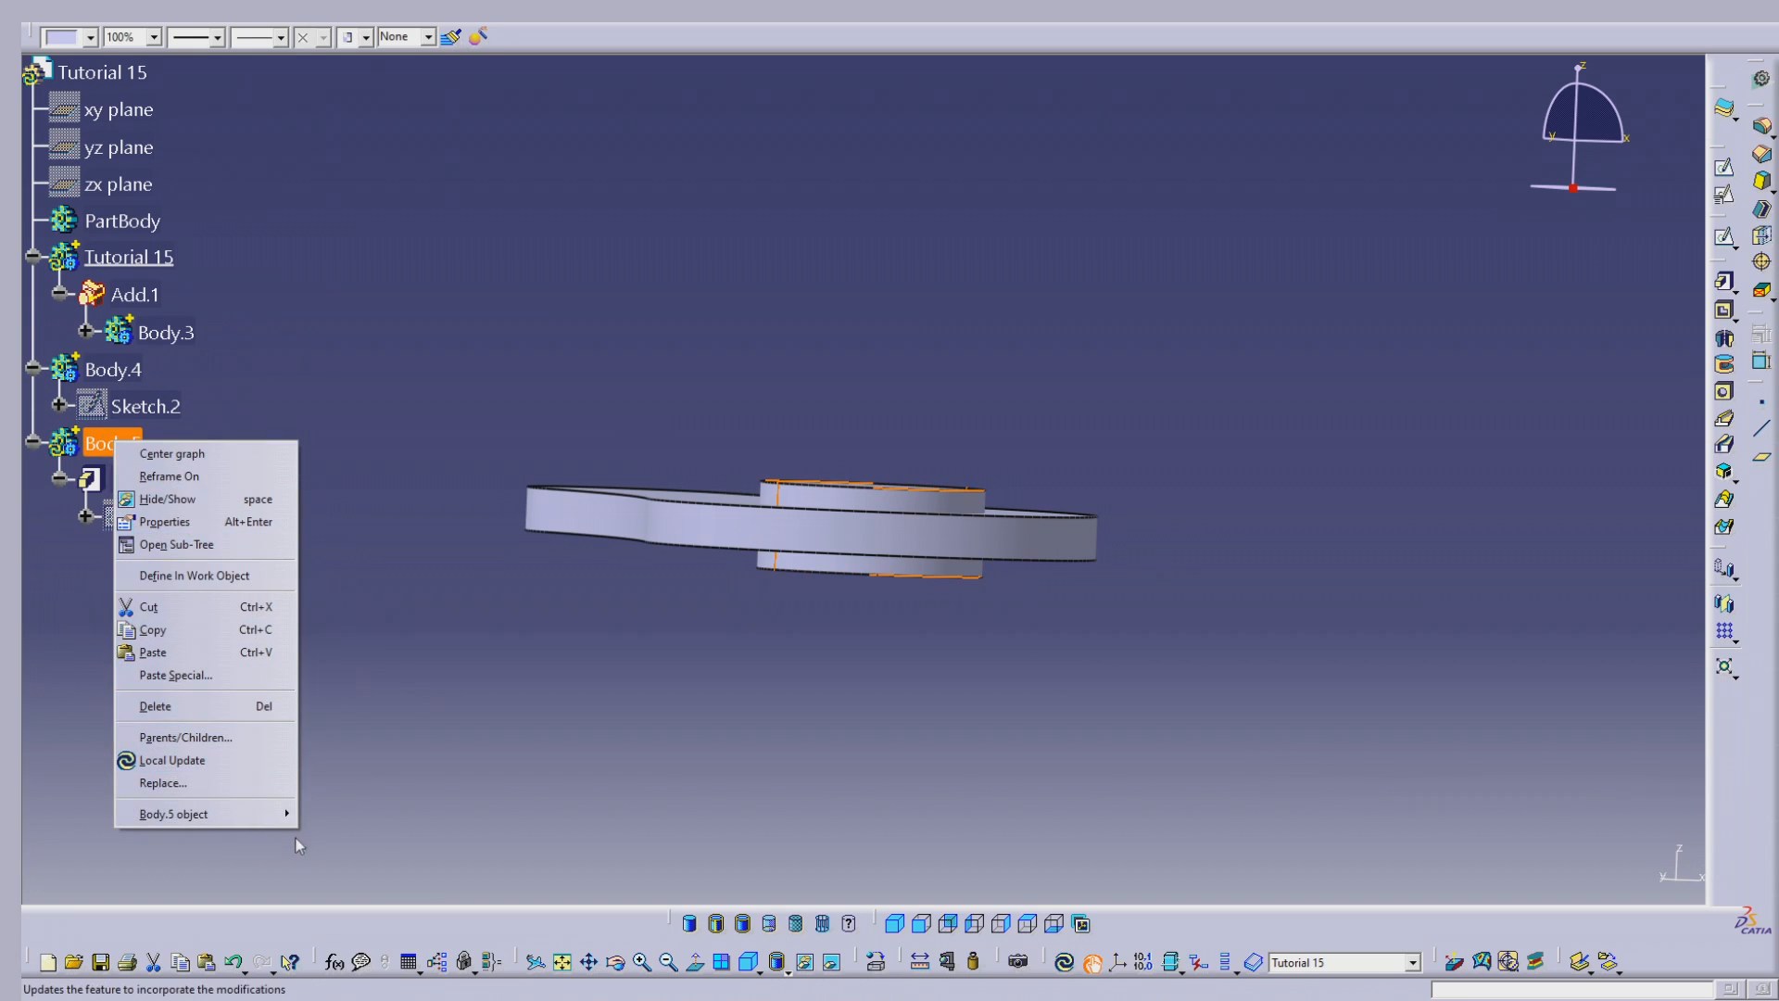
pyautogui.moveTo(275, 820)
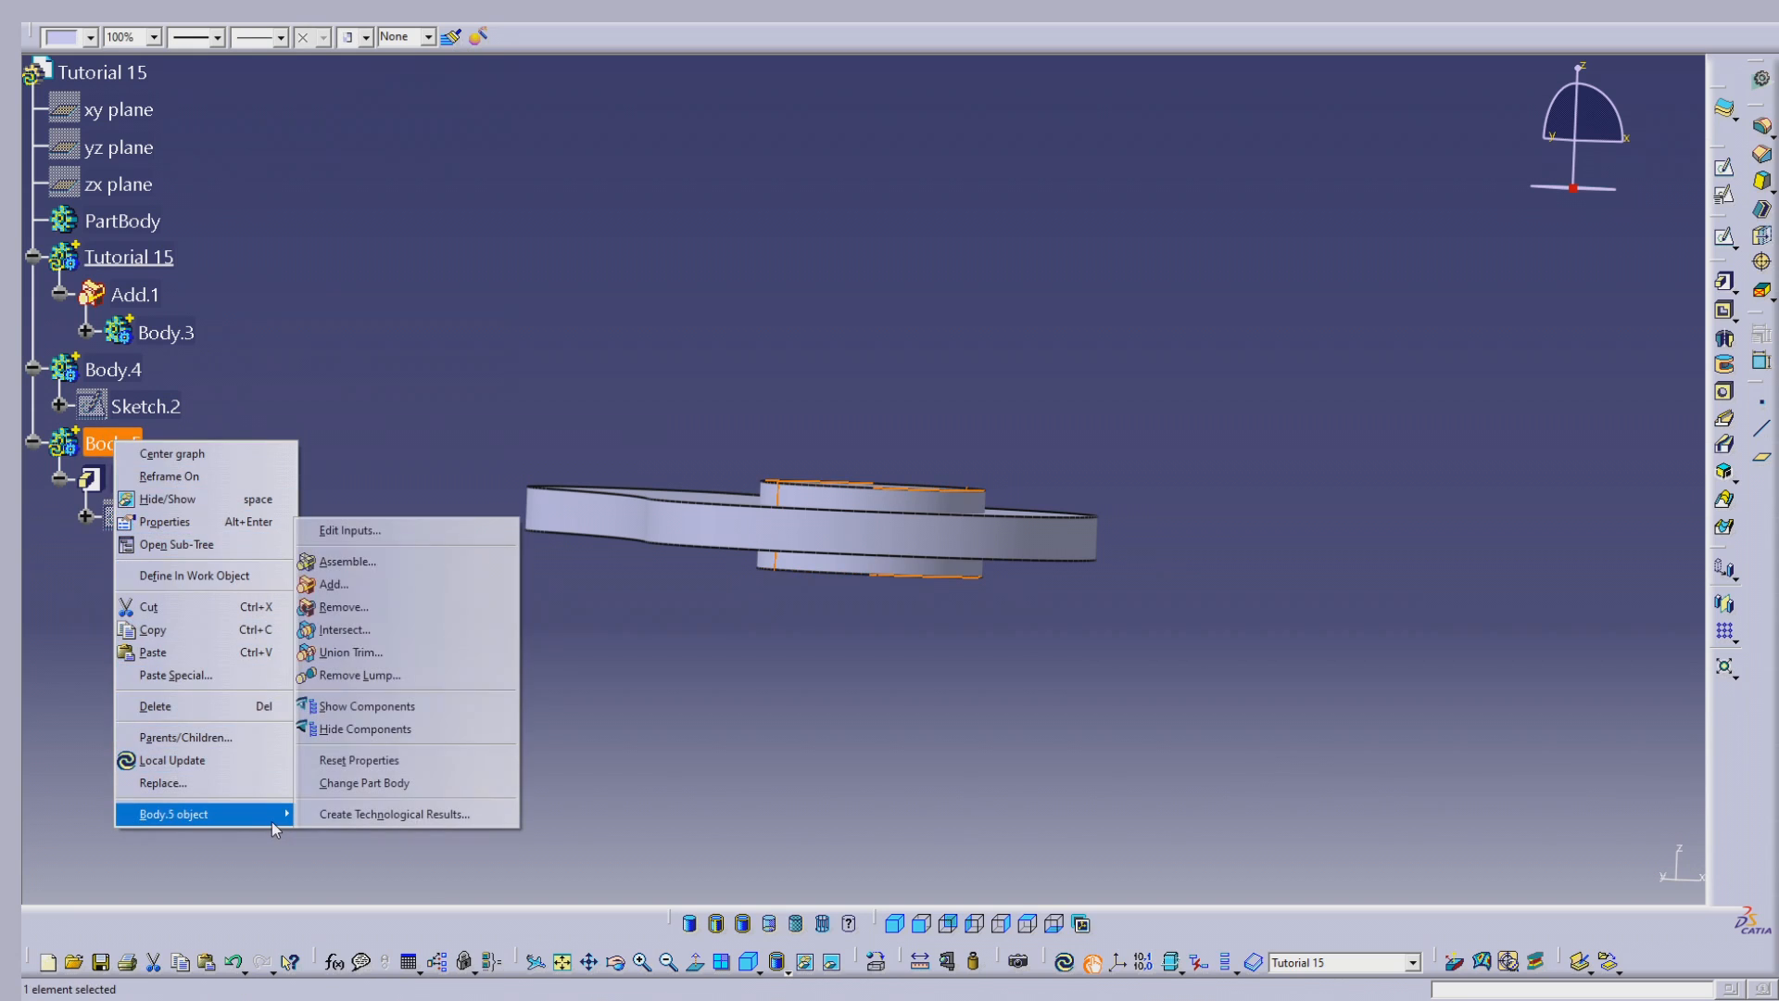
pyautogui.click(366, 591)
pyautogui.click(1490, 873)
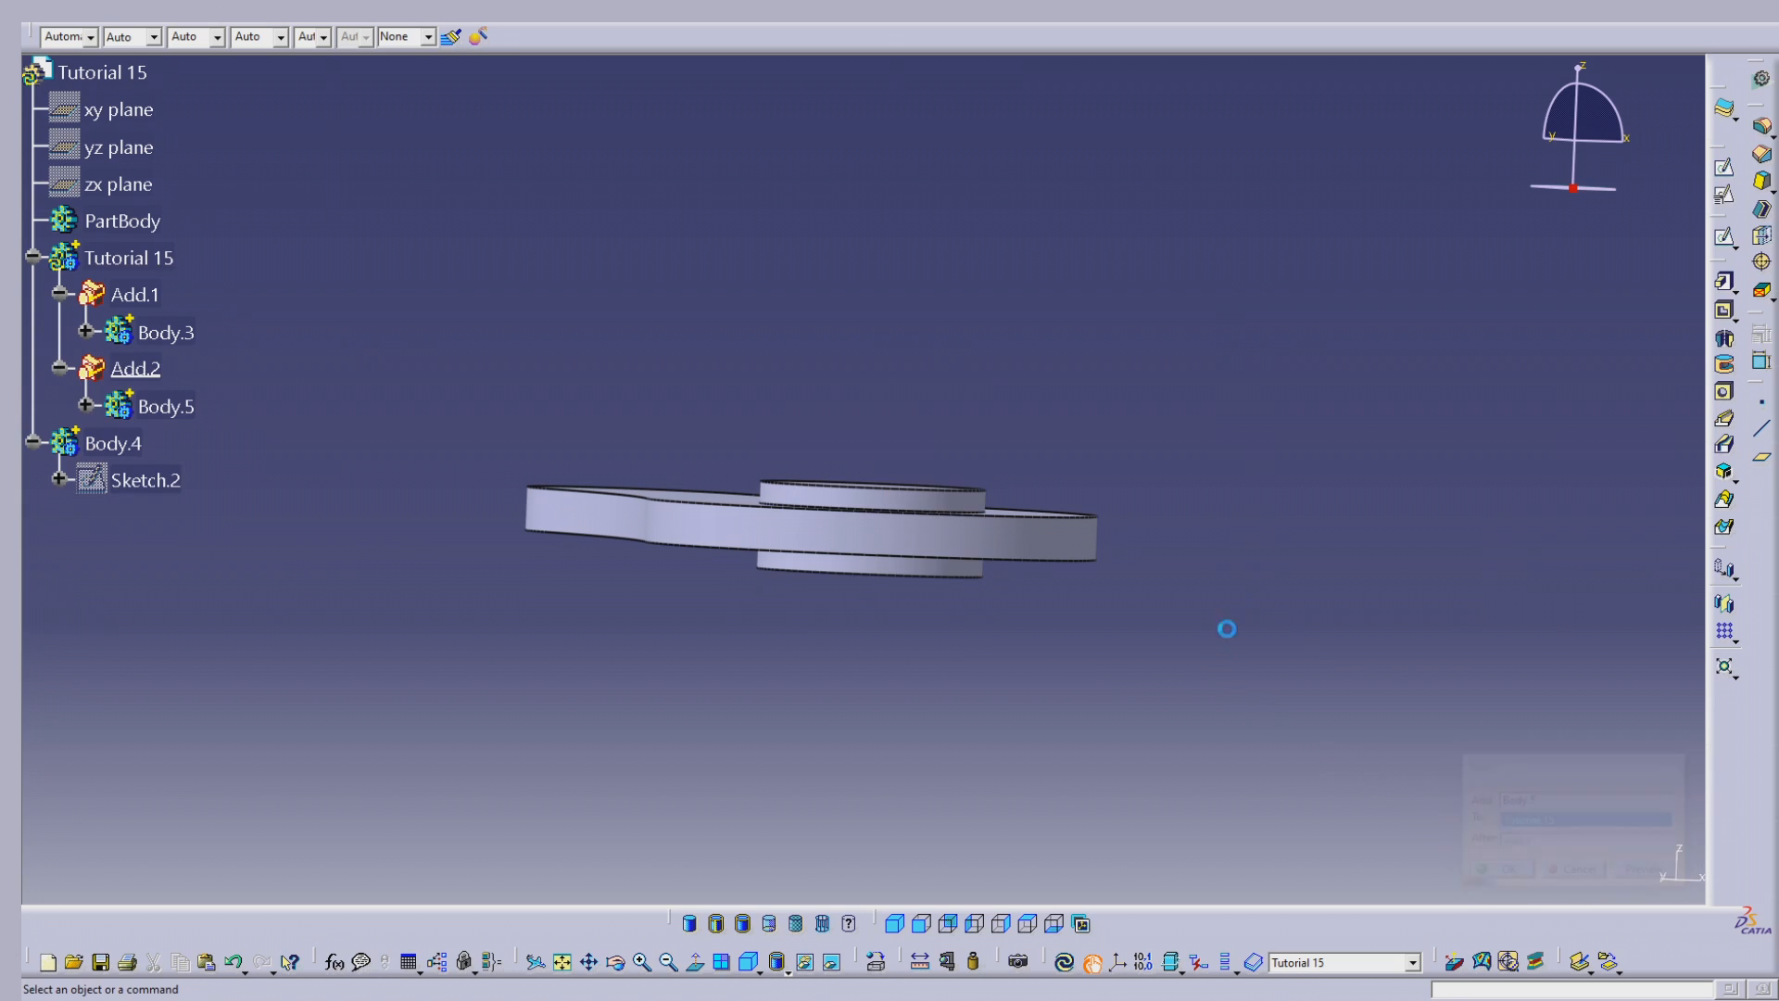
# - Show the hidden Sketch.2 again and define Body.4 as the in-work object
pyautogui.moveTo(939, 500); pyautogui.dragTo(891, 563, button='middle')
pyautogui.click(165, 483)
pyautogui.press('space')
pyautogui.moveTo(814, 521)
pyautogui.mouseDown(button='middle')
pyautogui.moveTo(731, 608)
pyautogui.moveTo(537, 668)
pyautogui.mouseUp(button='middle')
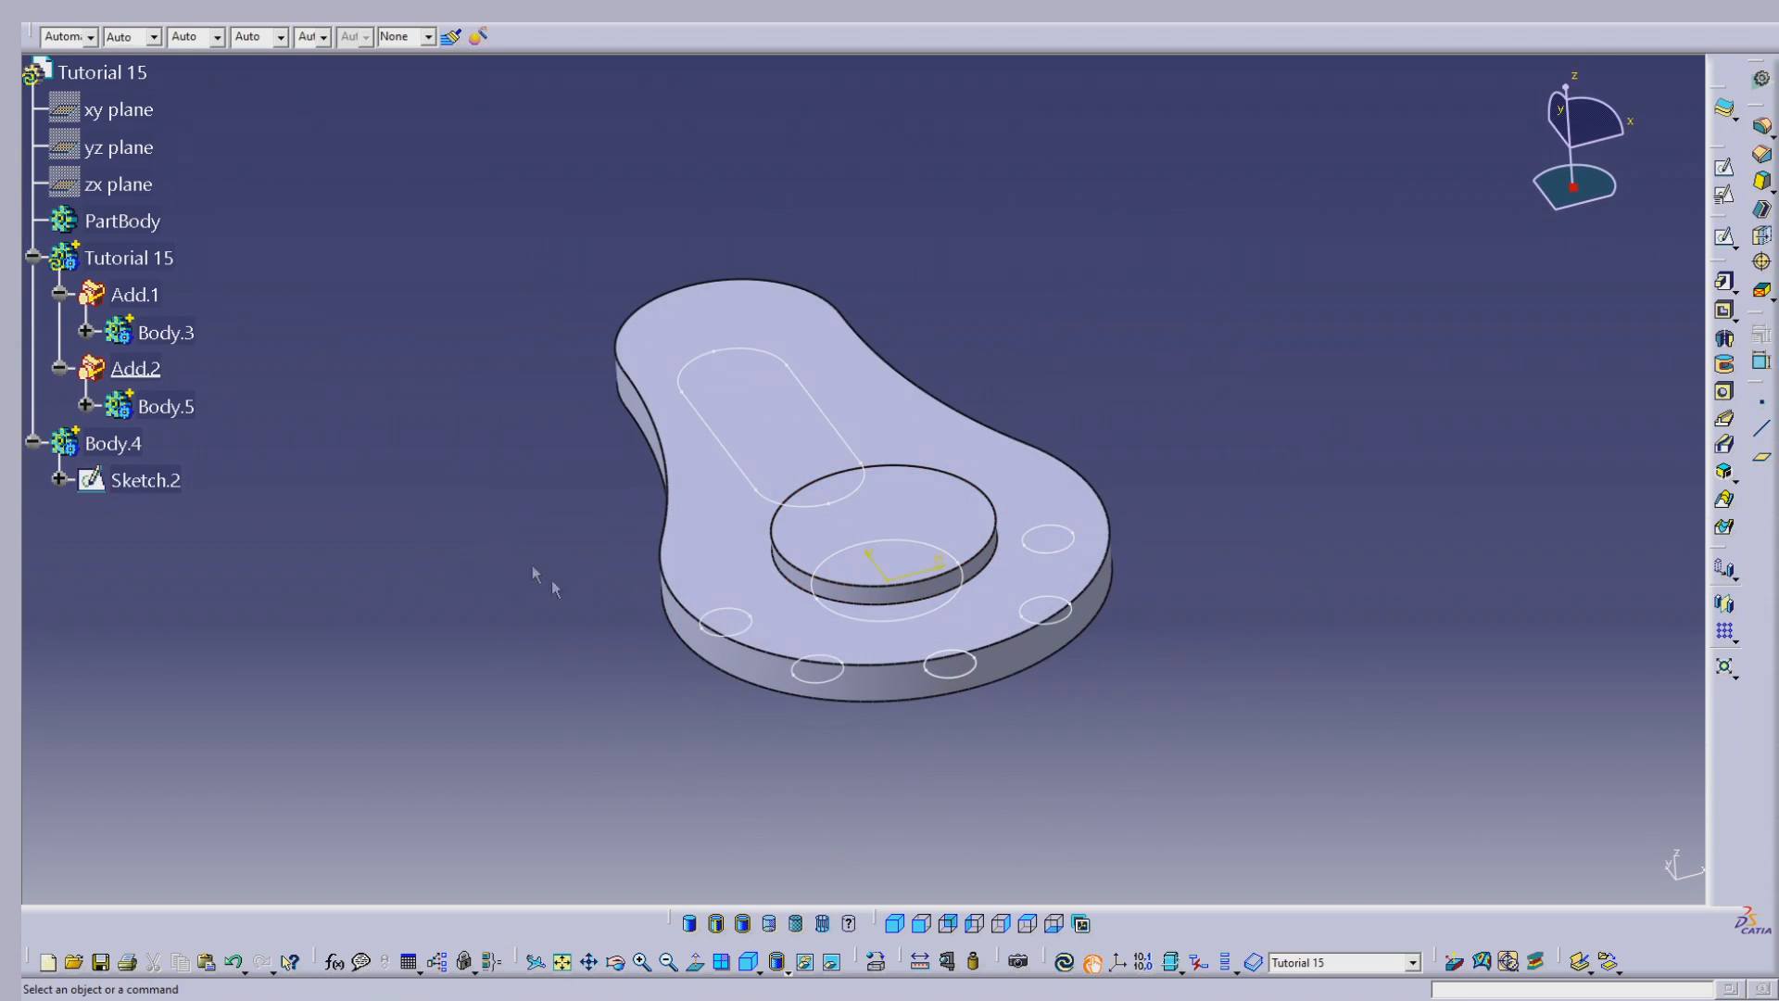
pyautogui.moveTo(723, 443); pyautogui.dragTo(777, 457, button='middle')
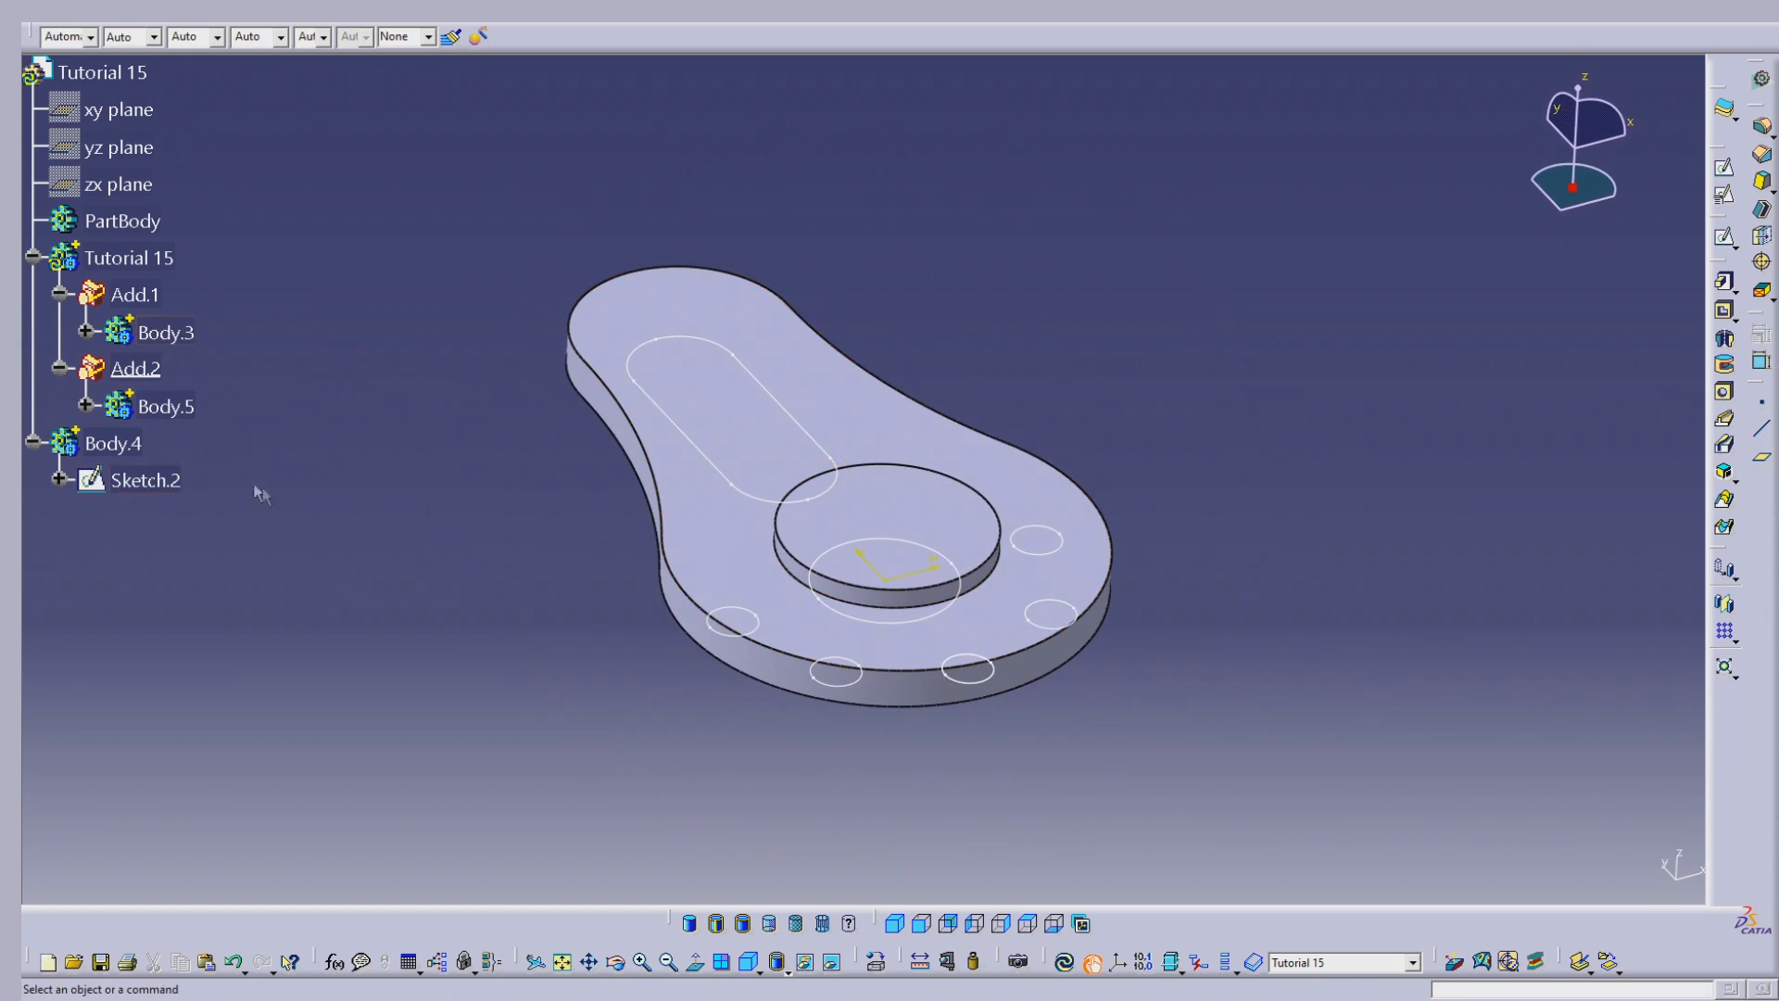
pyautogui.rightClick(139, 454)
pyautogui.click(204, 587)
pyautogui.moveTo(779, 640); pyautogui.dragTo(813, 621, button='middle')
pyautogui.click(1284, 478)
pyautogui.click(1722, 281)
pyautogui.click(148, 480)
pyautogui.click(1008, 541)
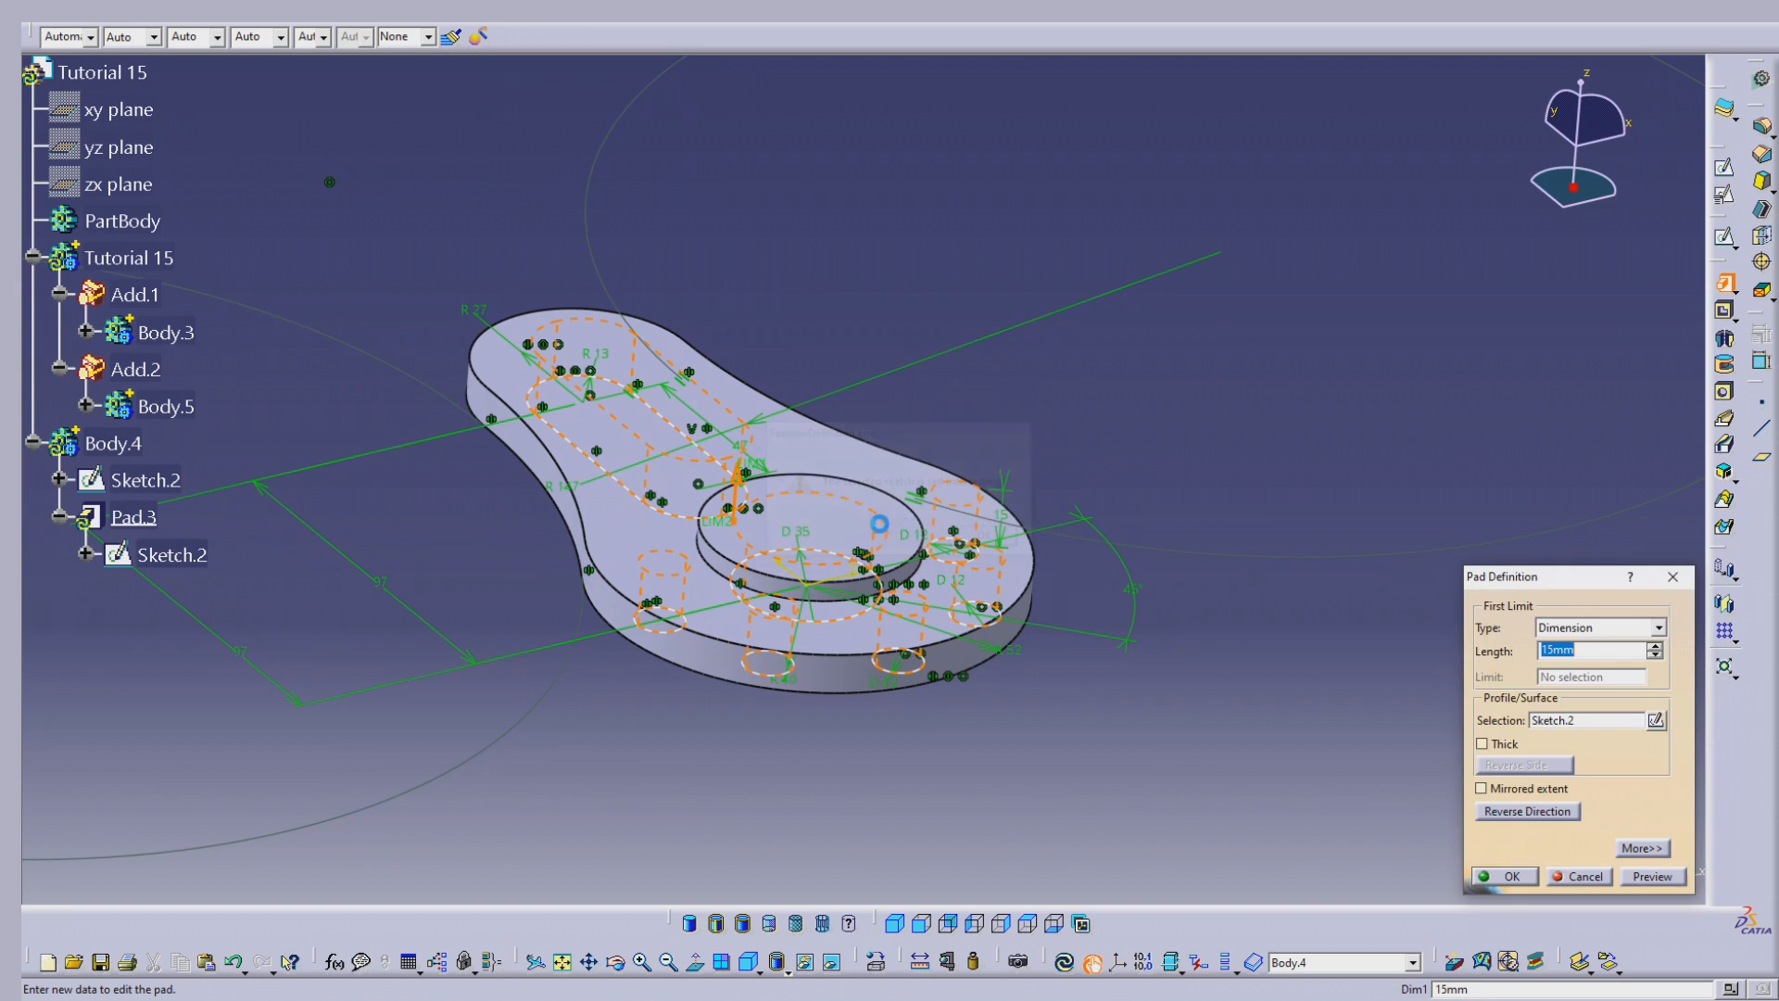
pyautogui.moveTo(922, 436)
pyautogui.mouseDown(button='middle')
pyautogui.moveTo(958, 343)
pyautogui.moveTo(954, 370)
pyautogui.mouseUp(button='middle')
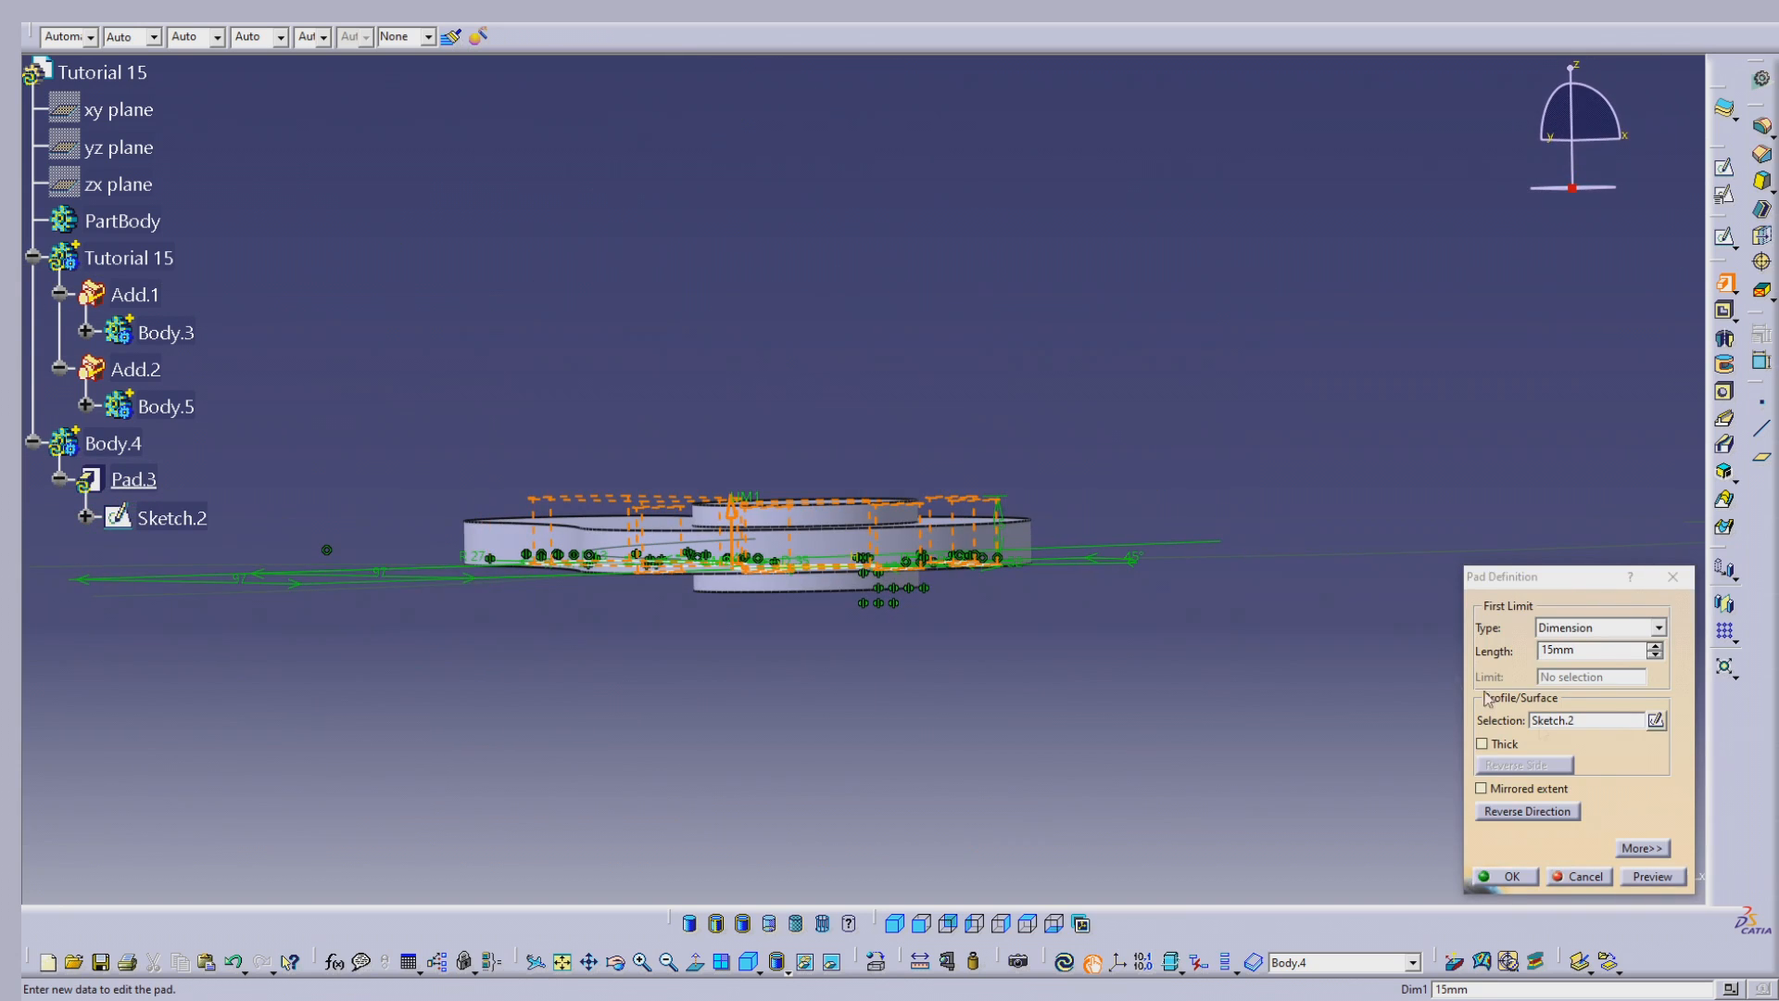
pyautogui.click(1642, 848)
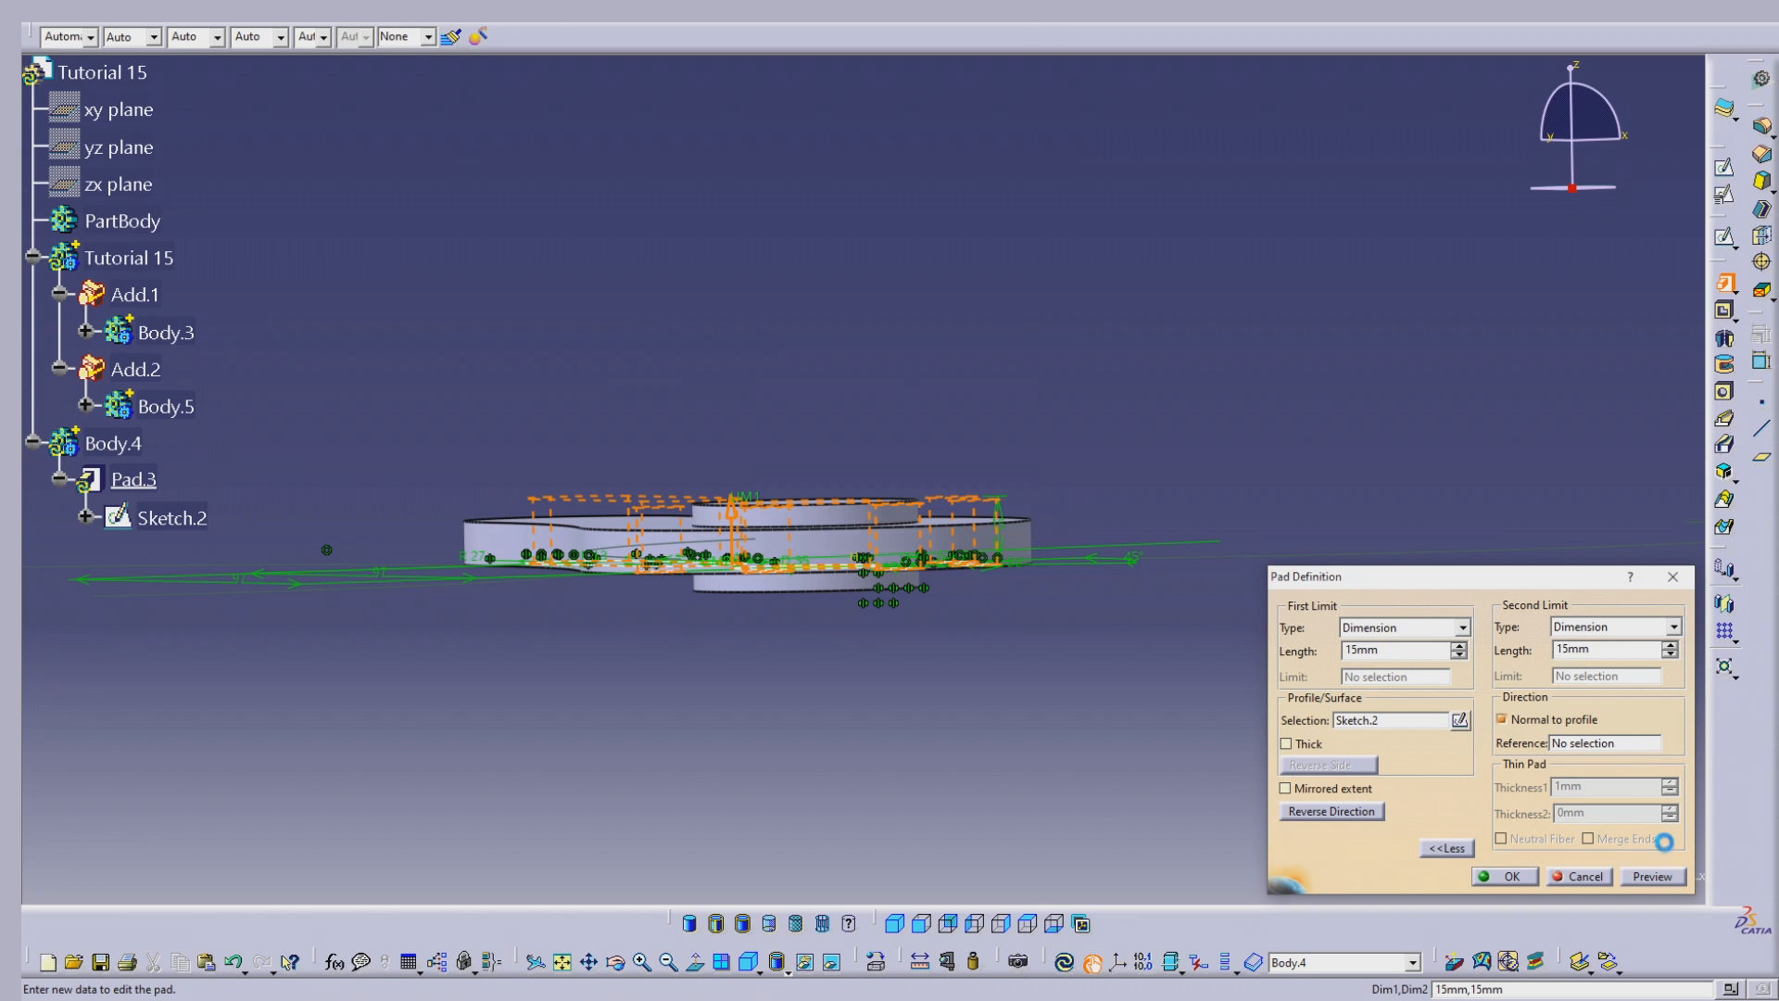
pyautogui.click(1650, 878)
pyautogui.press('Escape')
pyautogui.press('Escape')
pyautogui.moveTo(903, 446); pyautogui.dragTo(1215, 837, button='middle')
pyautogui.moveTo(925, 505); pyautogui.dragTo(1016, 572, button='middle')
pyautogui.moveTo(965, 509)
pyautogui.mouseDown(button='middle')
pyautogui.moveTo(1030, 698)
pyautogui.moveTo(971, 600)
pyautogui.moveTo(794, 461)
pyautogui.moveTo(679, 448)
pyautogui.moveTo(729, 581)
pyautogui.moveTo(490, 389)
pyautogui.mouseUp(button='middle')
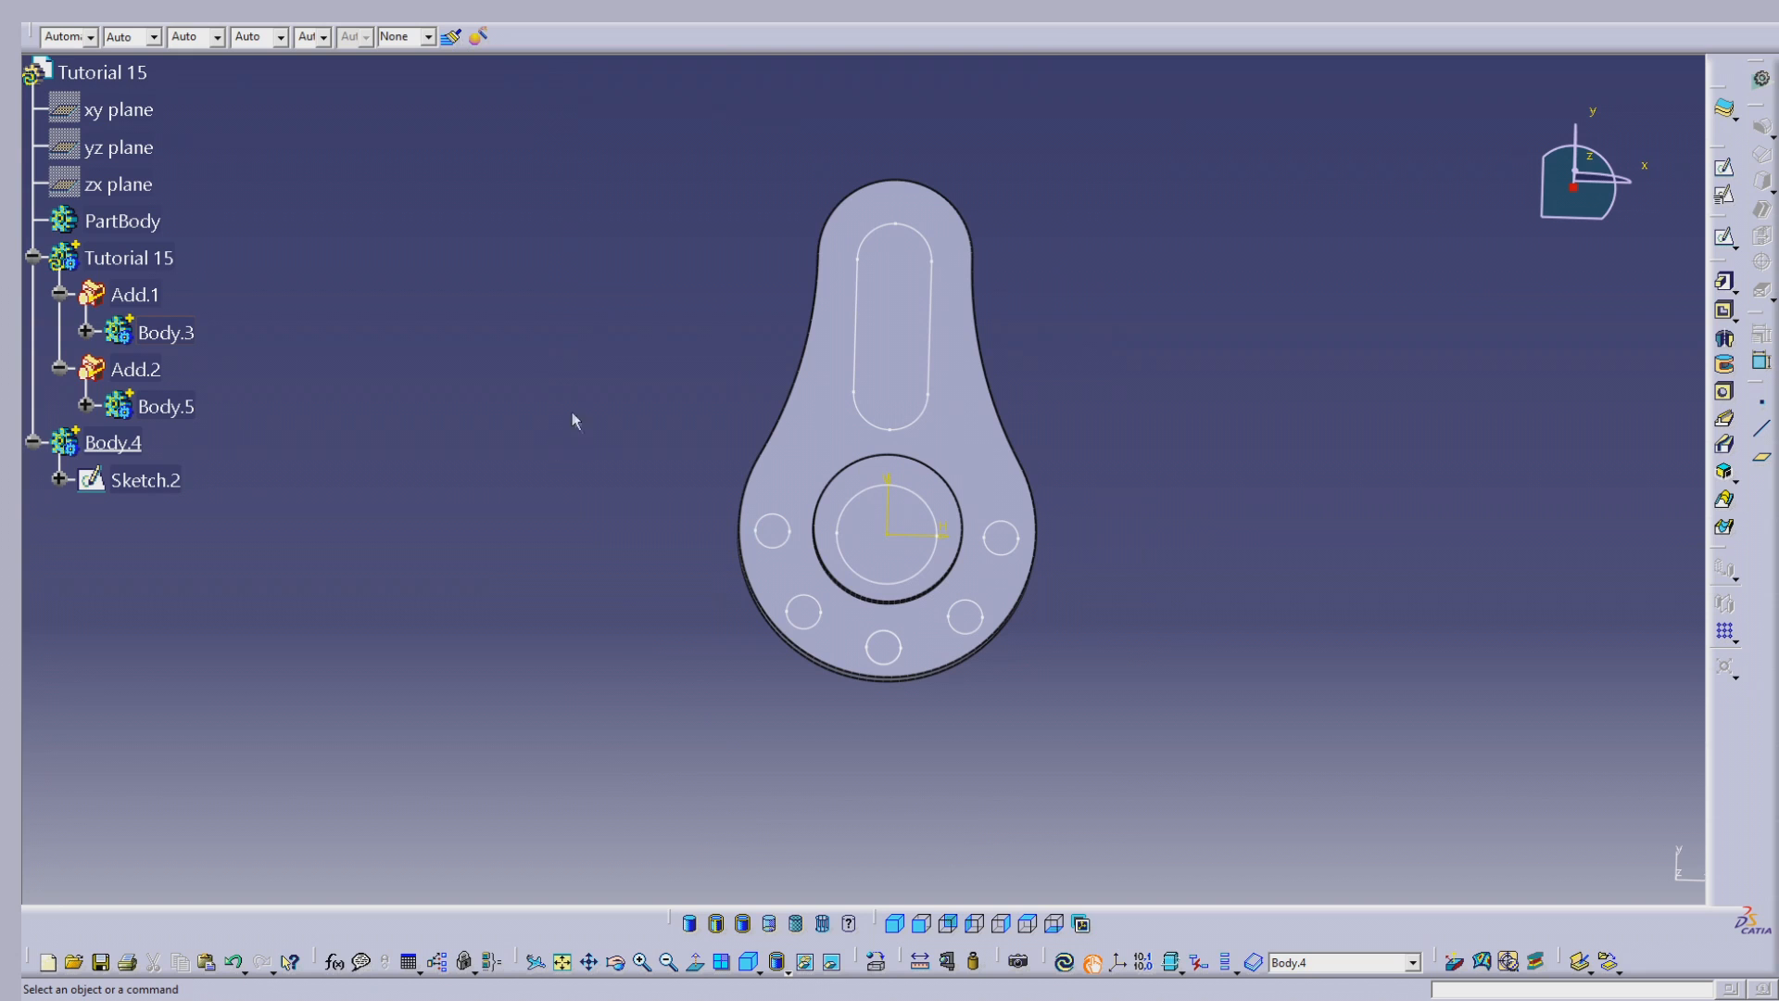
# - Hide the Tutorial 15 body and open Sketch.2 of Body.4 for editing
pyautogui.click(152, 257)
pyautogui.press('space')
pyautogui.moveTo(1027, 552)
pyautogui.mouseDown(button='middle')
pyautogui.moveTo(1064, 536)
pyautogui.moveTo(1064, 633)
pyautogui.moveTo(973, 381)
pyautogui.moveTo(975, 418)
pyautogui.moveTo(969, 341)
pyautogui.moveTo(890, 560)
pyautogui.moveTo(871, 357)
pyautogui.moveTo(647, 568)
pyautogui.moveTo(720, 714)
pyautogui.moveTo(843, 670)
pyautogui.moveTo(906, 519)
pyautogui.moveTo(866, 491)
pyautogui.moveTo(933, 516)
pyautogui.moveTo(955, 600)
pyautogui.moveTo(853, 469)
pyautogui.moveTo(845, 312)
pyautogui.mouseUp(button='middle')
pyautogui.moveTo(940, 548); pyautogui.dragTo(928, 465, button='middle')
pyautogui.doubleClick(941, 474)
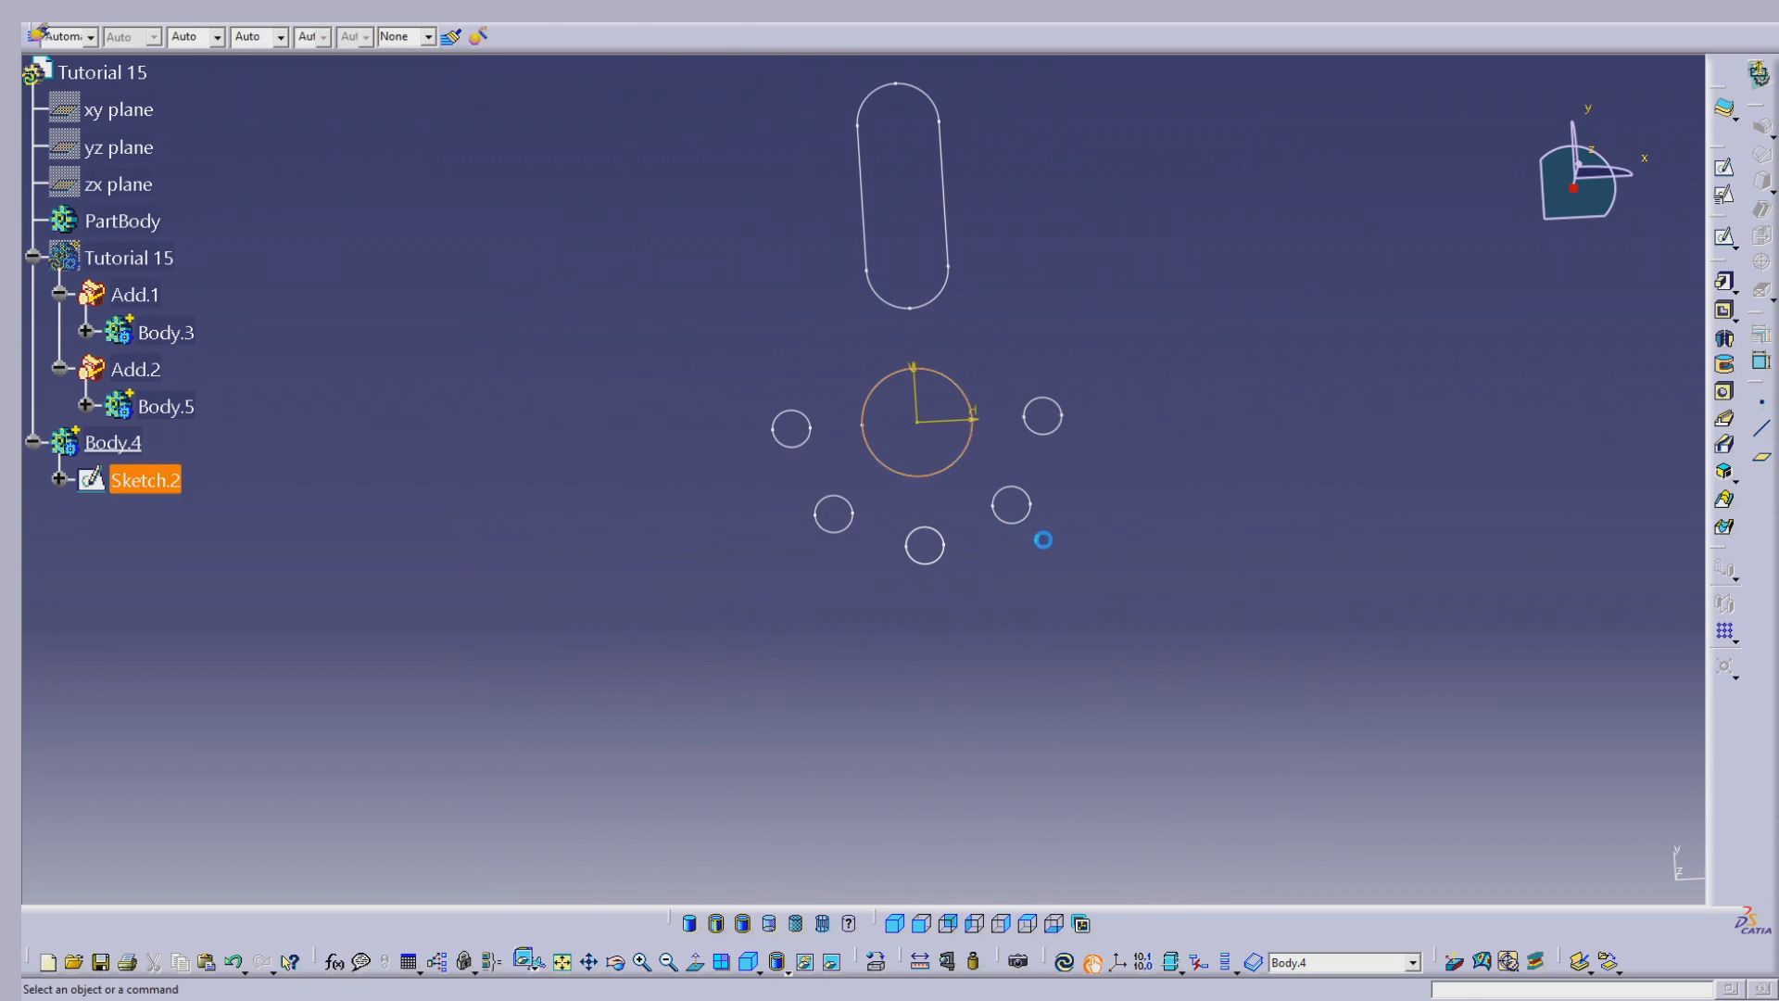
# - Try to delete the vertical construction axis and the R 147 and R 27 outline arcs on the sketch's positive H side
pyautogui.moveTo(1202, 776)
pyautogui.mouseDown()
pyautogui.moveTo(826, 584)
pyautogui.moveTo(895, 638)
pyautogui.mouseUp()
pyautogui.press('Delete')
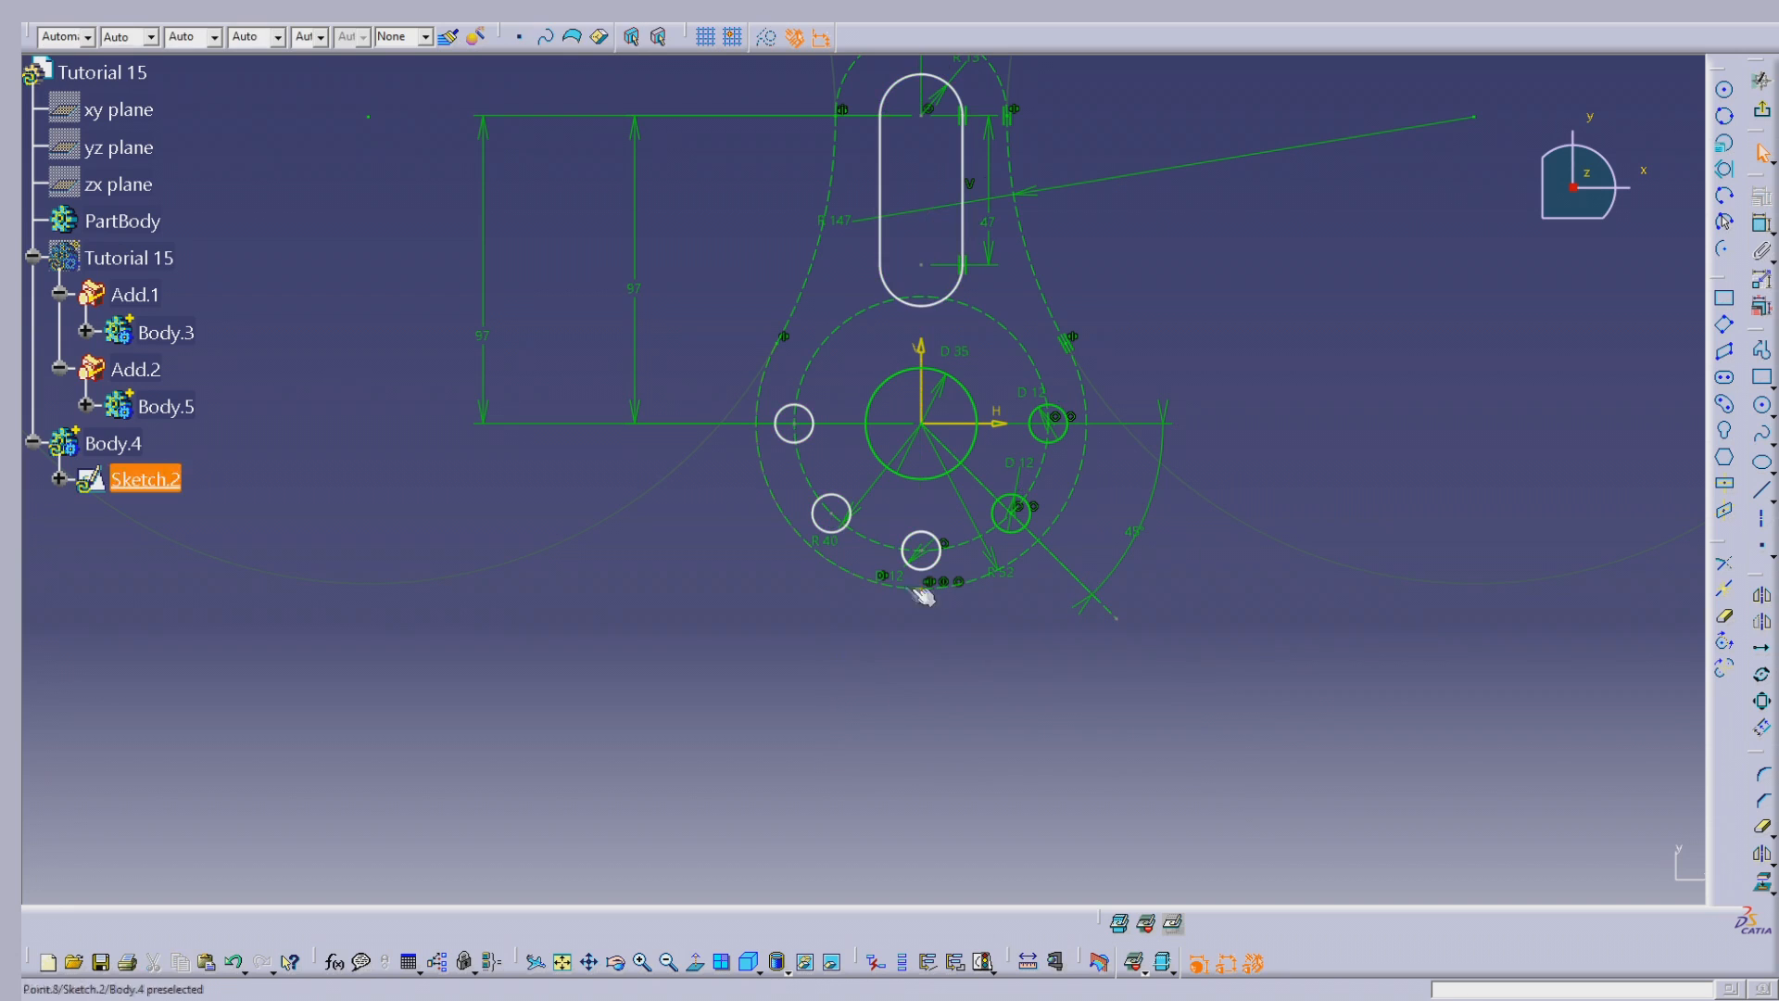
pyautogui.moveTo(661, 452); pyautogui.dragTo(946, 594, button='middle')
pyautogui.moveTo(1108, 399); pyautogui.dragTo(623, 419, button='middle')
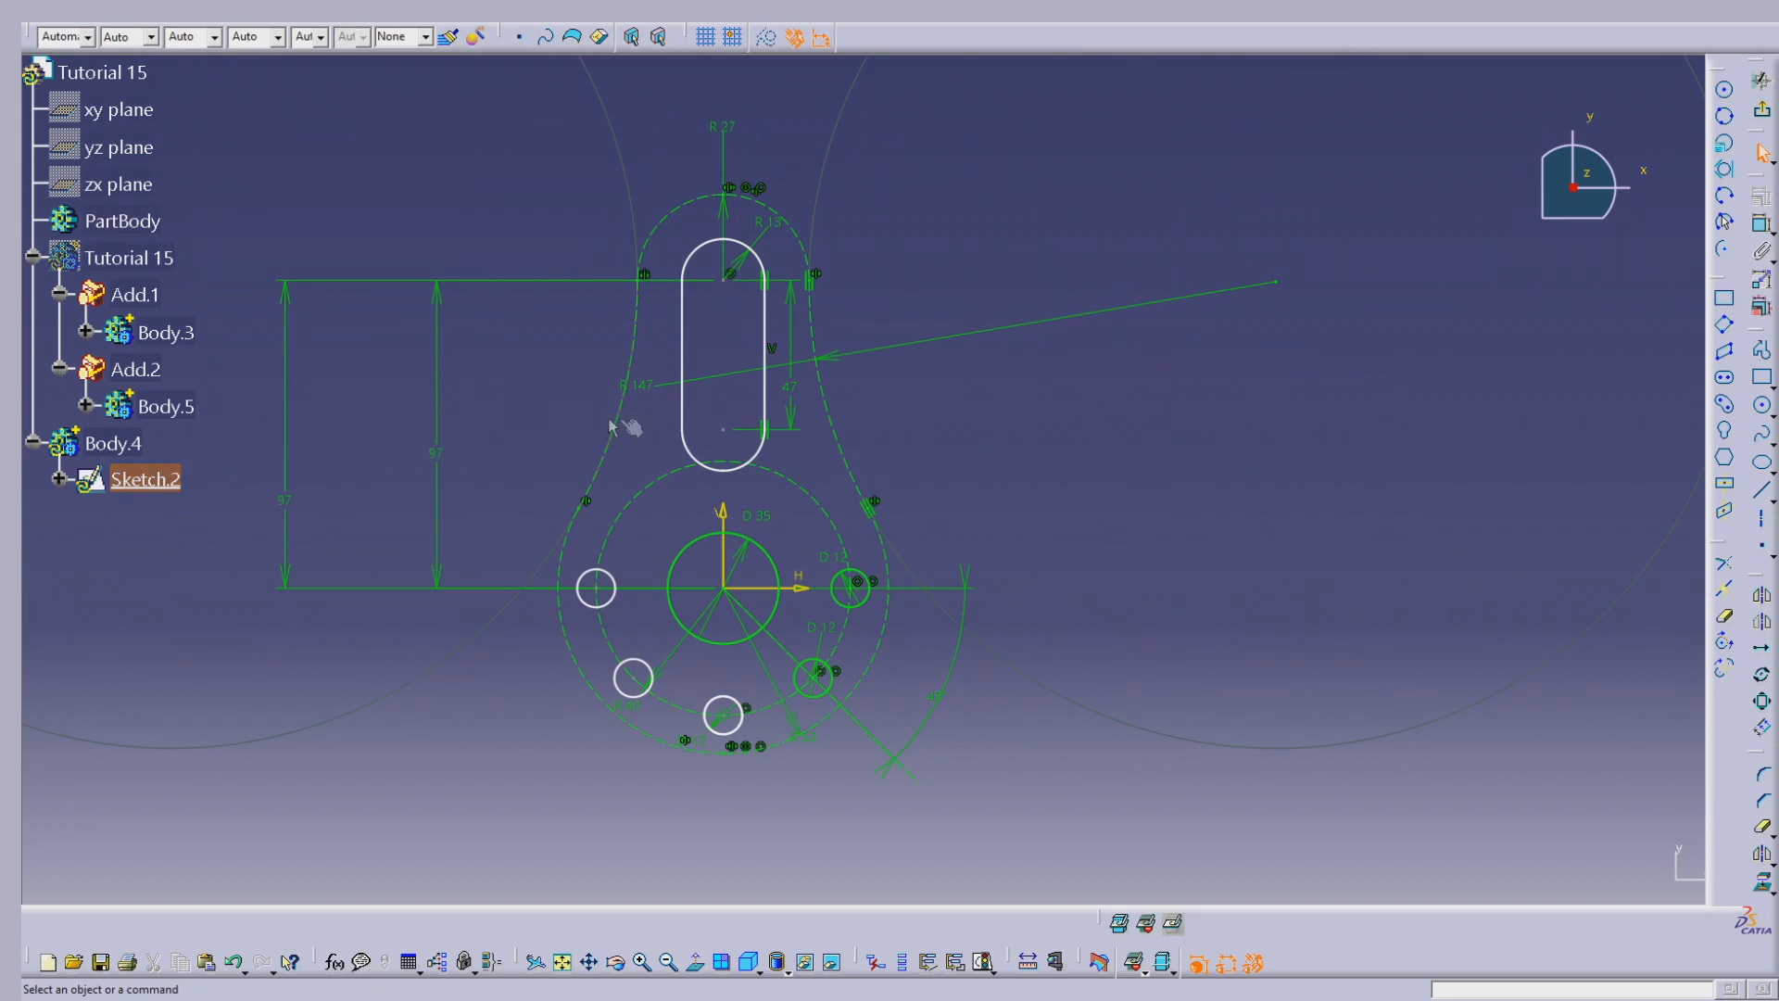
pyautogui.moveTo(1162, 381); pyautogui.dragTo(1045, 445, button='middle')
pyautogui.moveTo(786, 407); pyautogui.dragTo(1054, 349, button='middle')
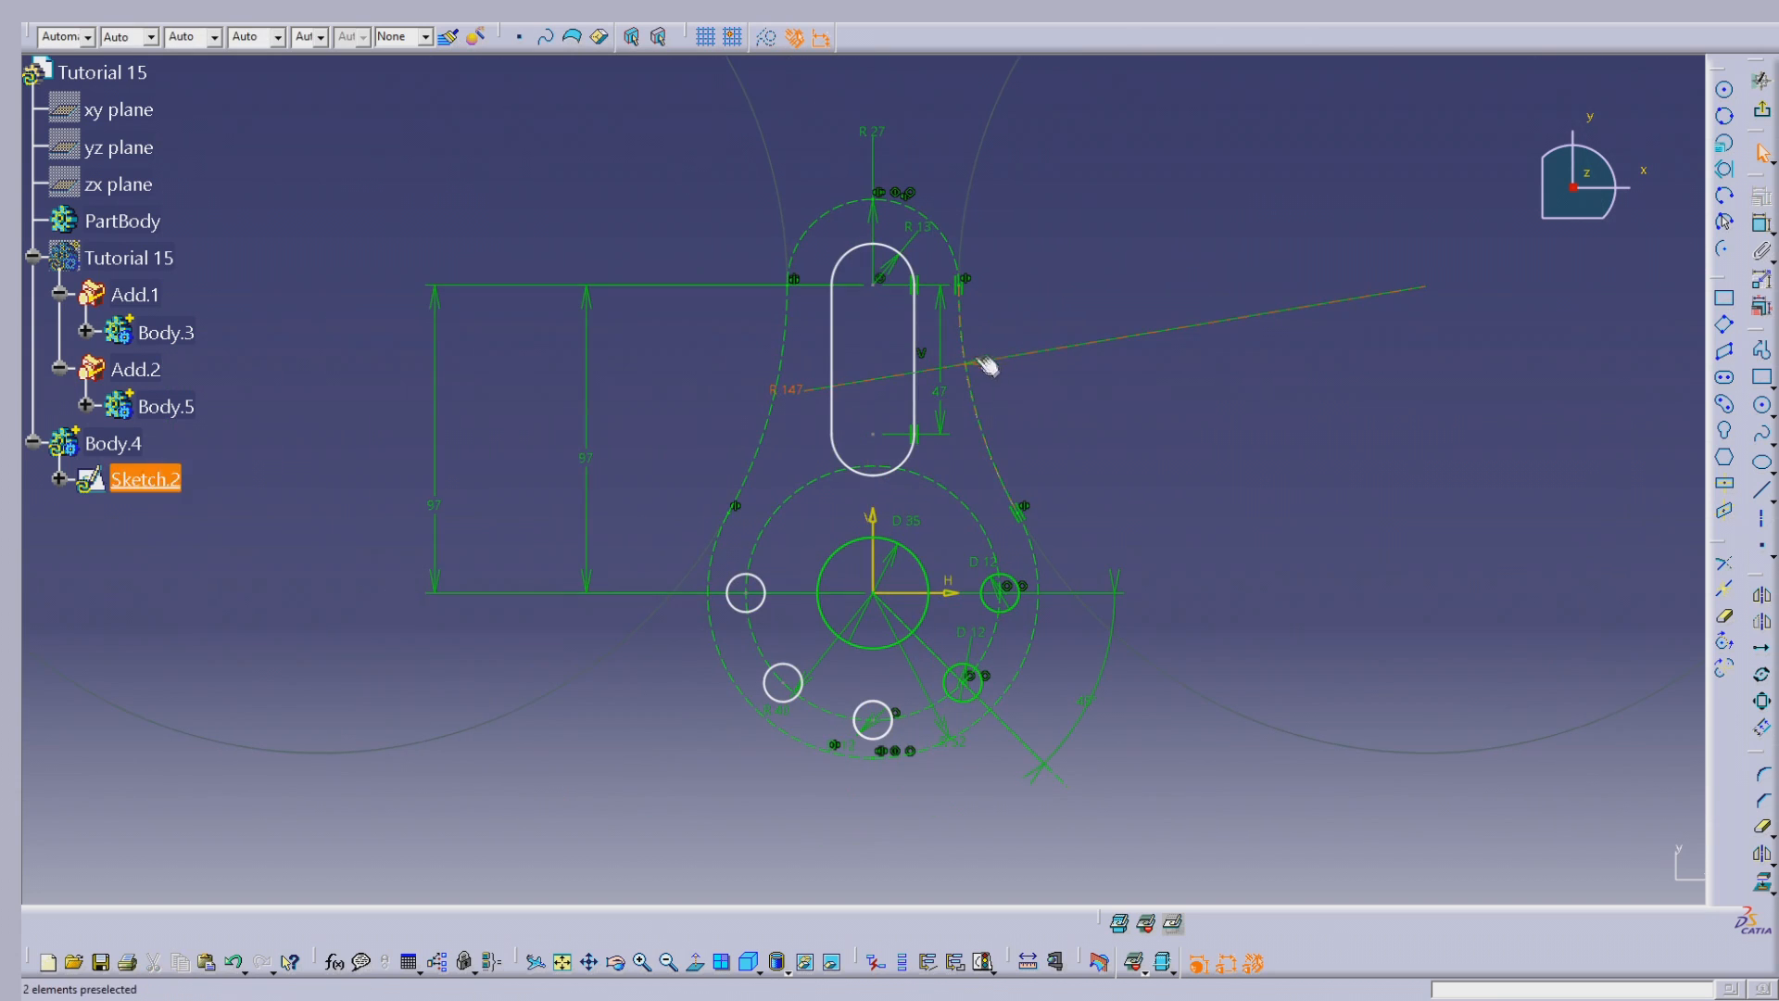
pyautogui.click(968, 354)
pyautogui.press('Delete')
pyautogui.click(945, 237)
pyautogui.press('Delete')
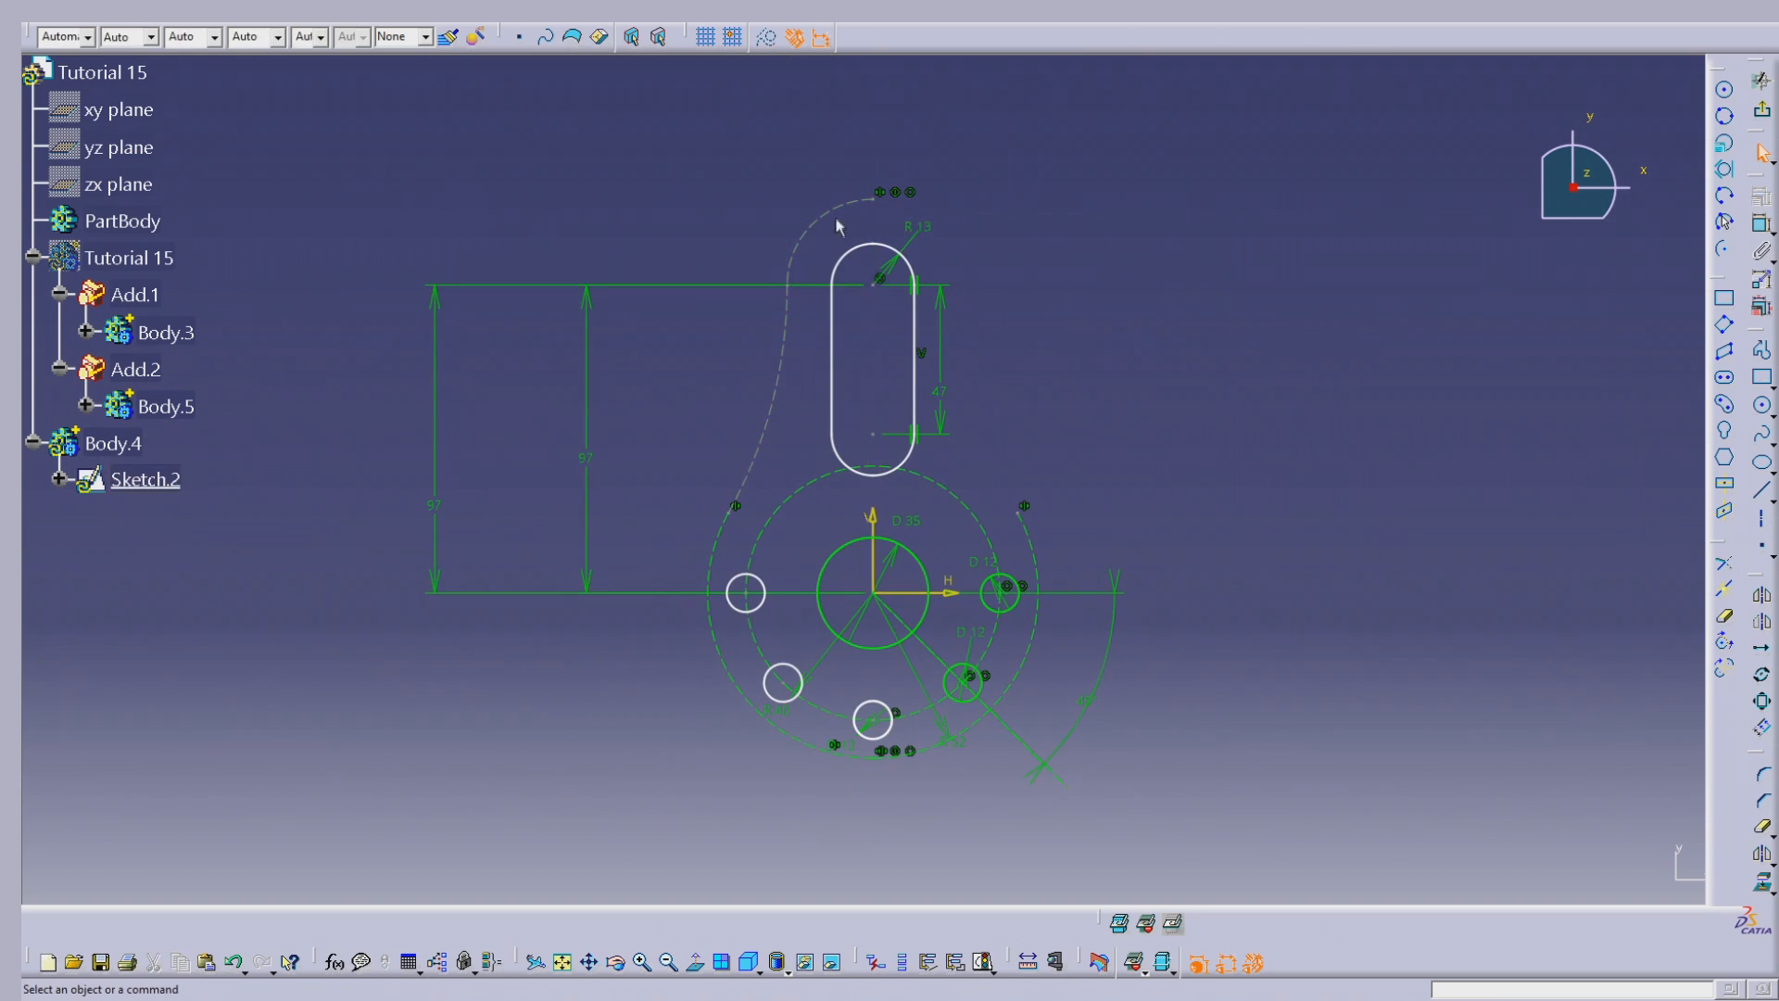
# - Try to delete the remaining construction outline arcs and the R 40 pitch circle from Sketch.2
pyautogui.moveTo(293, 231); pyautogui.dragTo(663, 658)
pyautogui.click(735, 515)
pyautogui.press('Delete')
pyautogui.click(1026, 533)
pyautogui.press('Delete')
pyautogui.click(970, 507)
pyautogui.press('Delete')
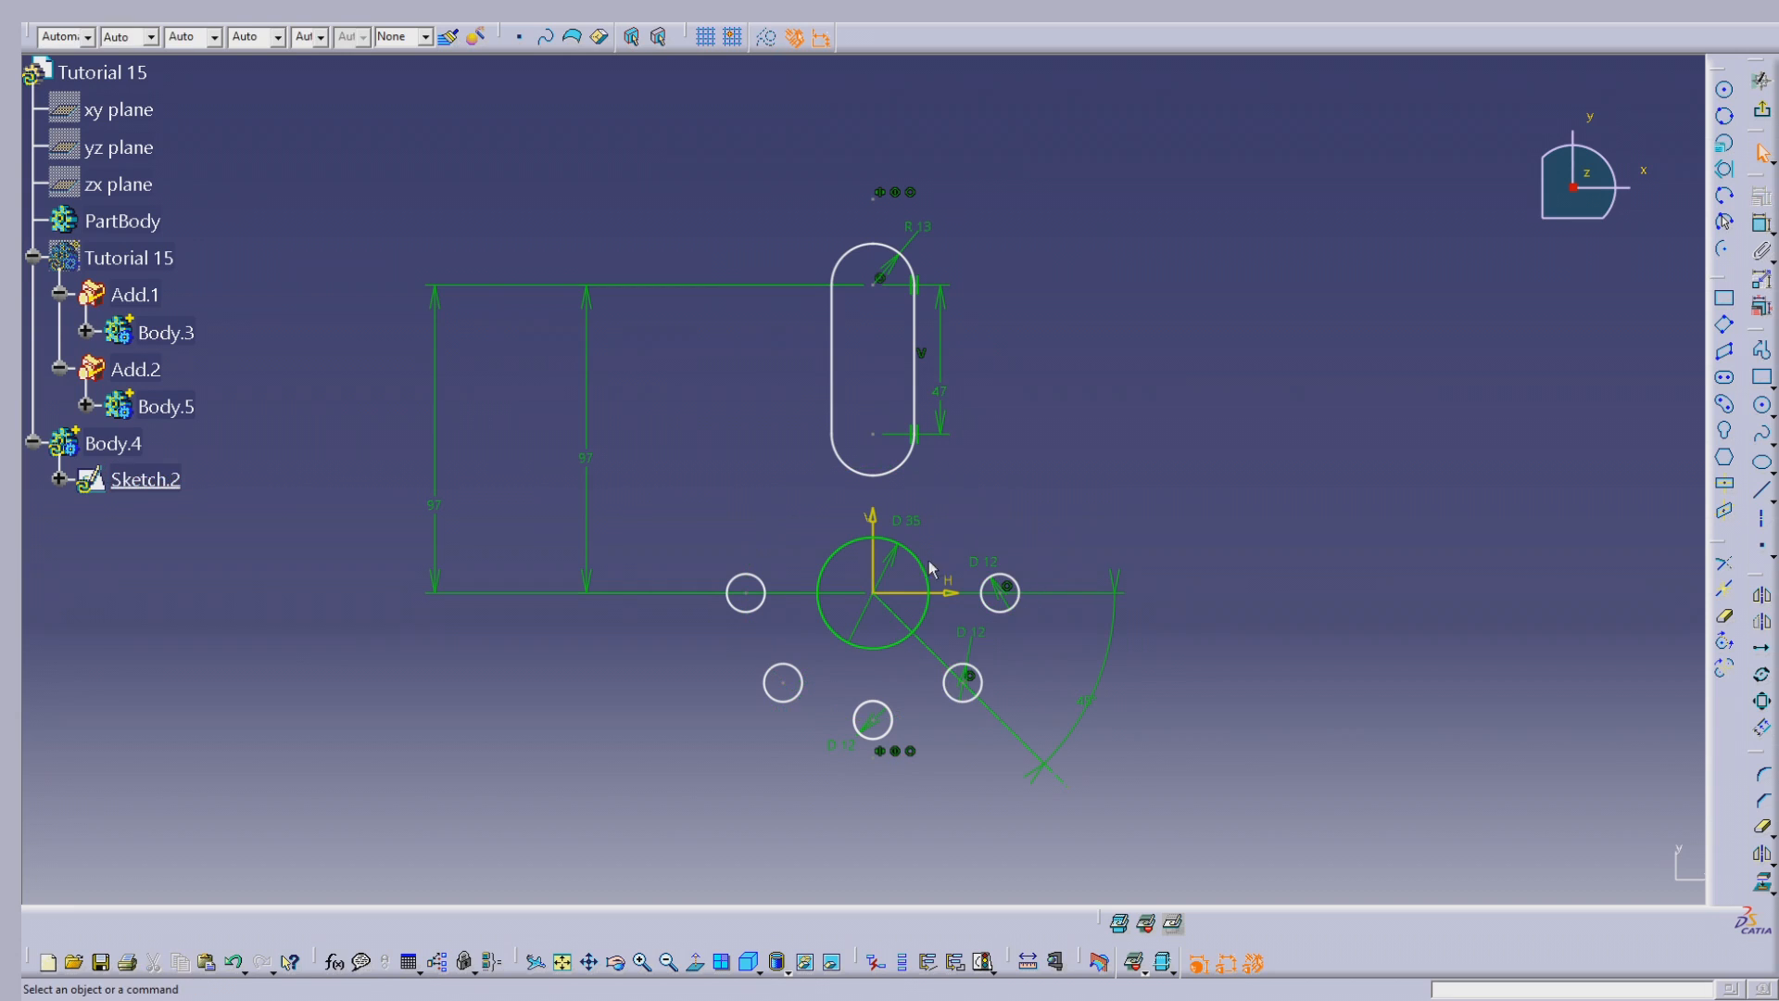
# - Undo the geometry deletions in Sketch.2 and exit the sketch
pyautogui.moveTo(1138, 621); pyautogui.dragTo(1133, 362, button='middle')
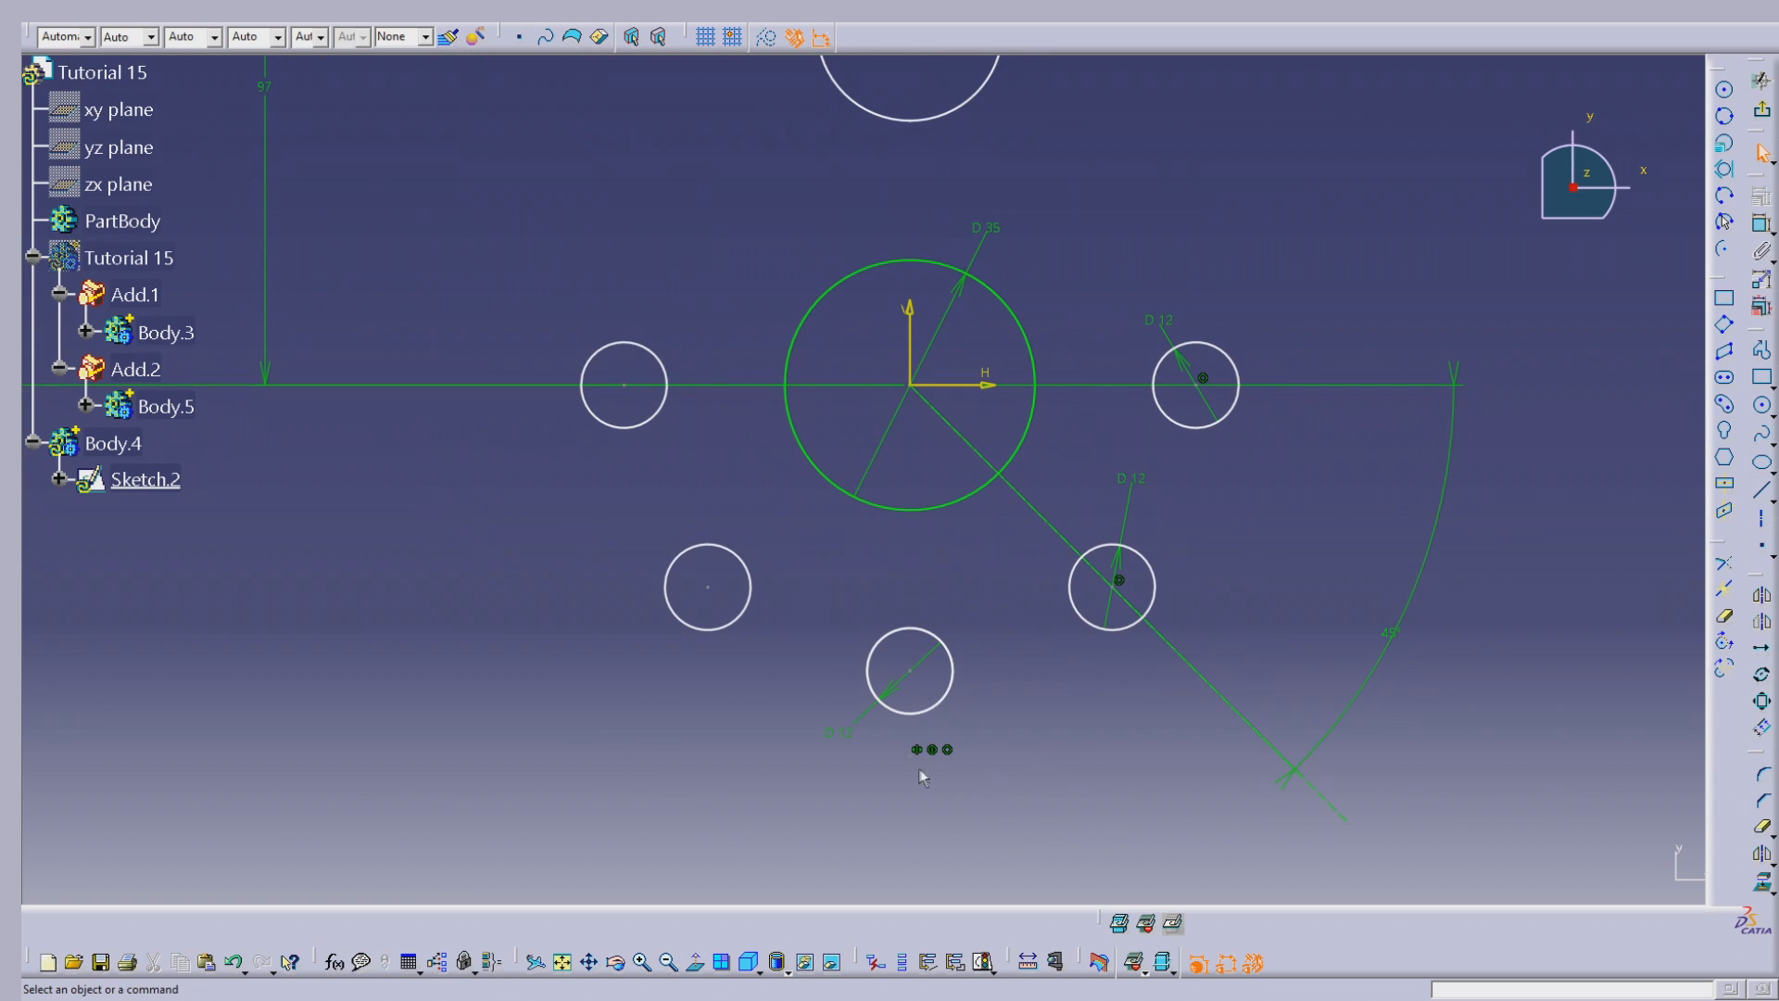
pyautogui.keyDown('ctrl'); pyautogui.moveTo(1027, 728); pyautogui.dragTo(1040, 742, button='middle'); pyautogui.keyUp('ctrl')
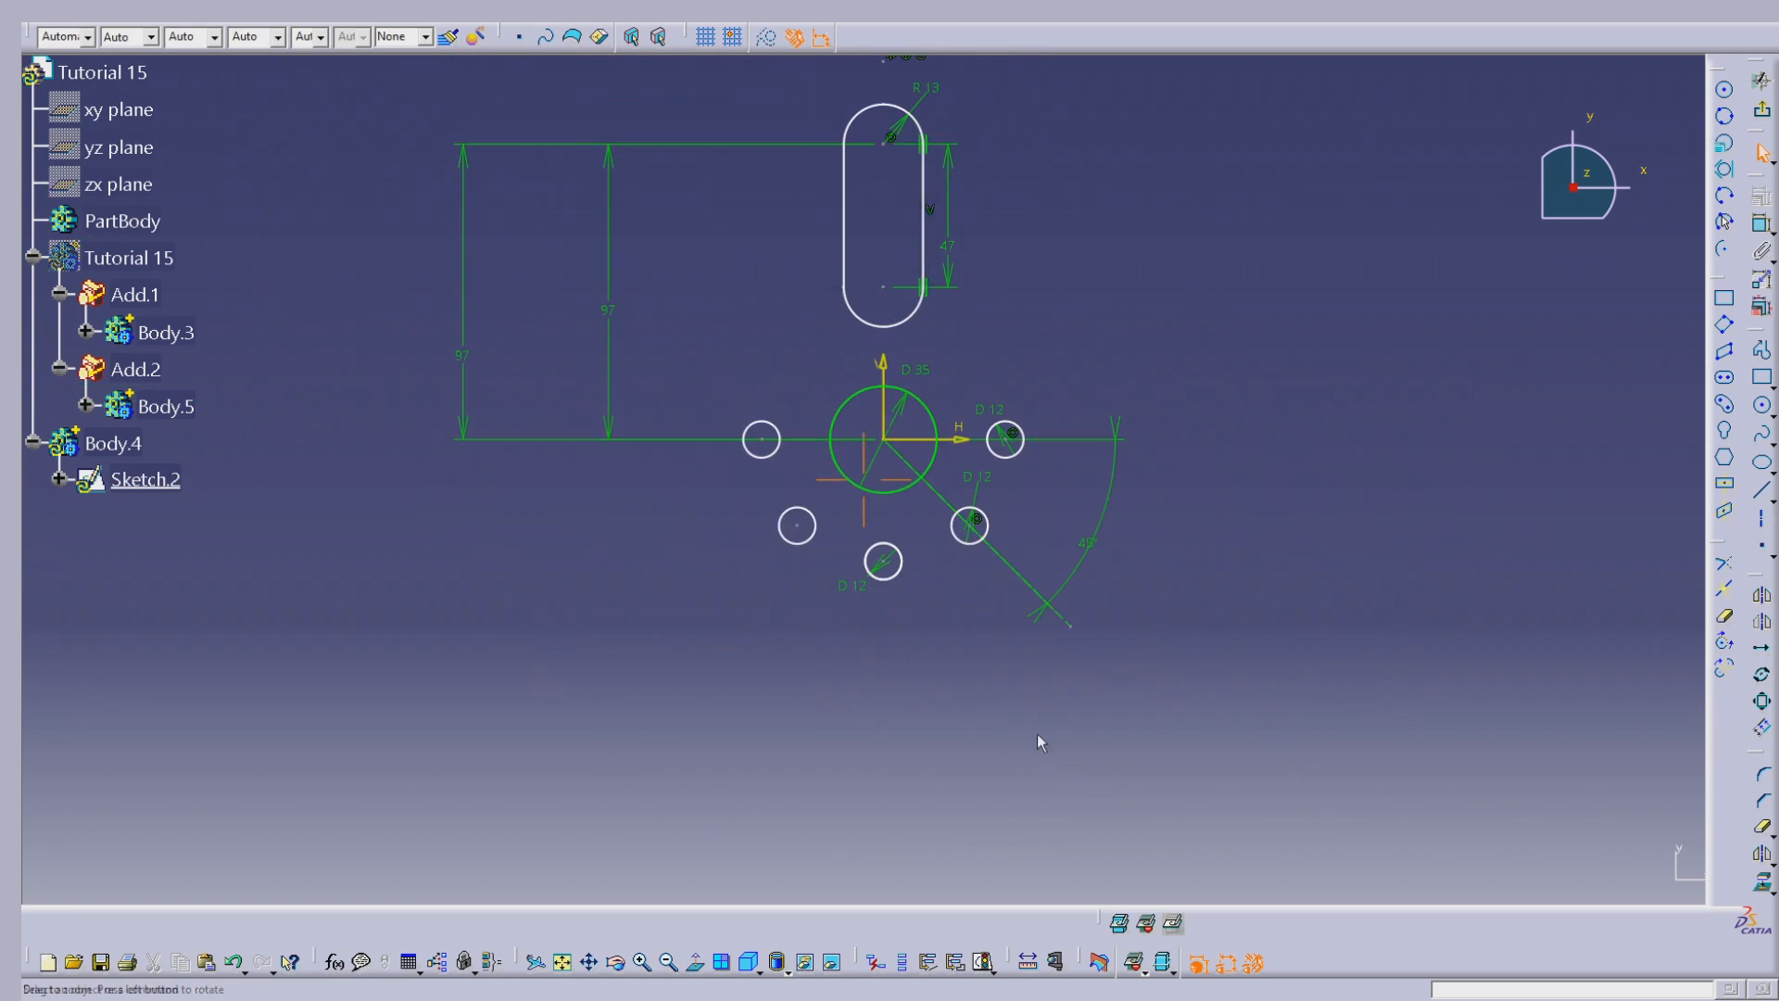
pyautogui.click(1021, 617)
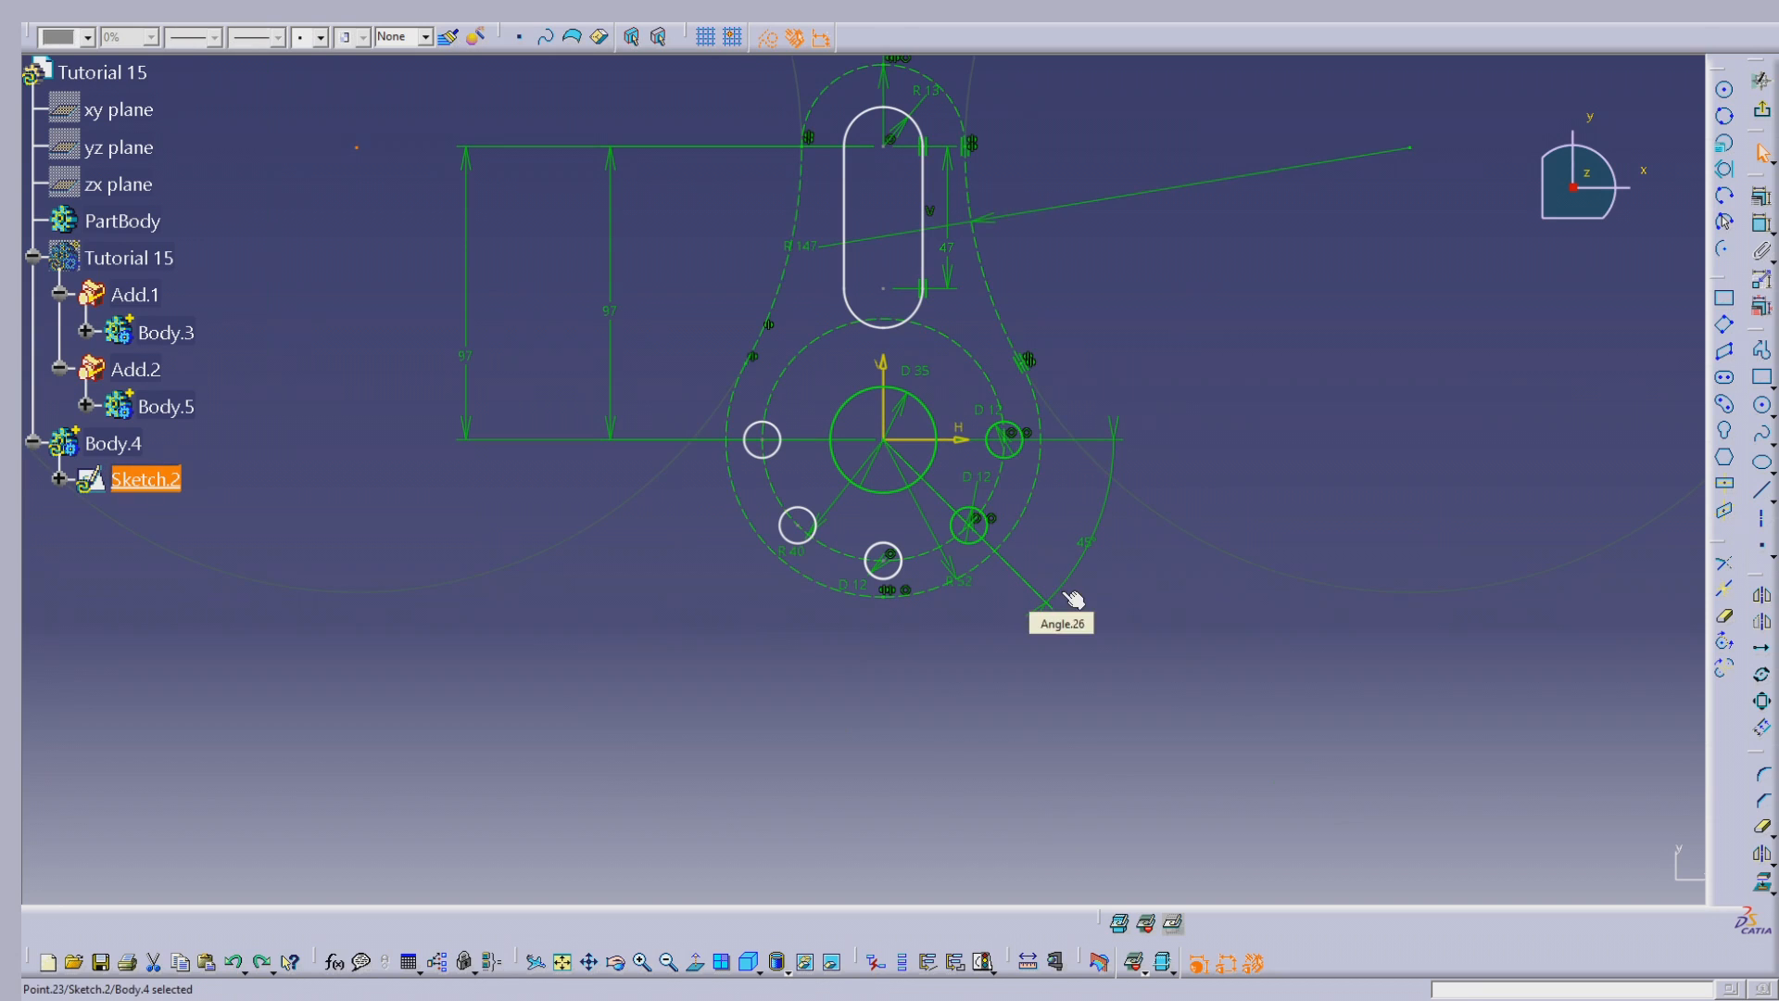
pyautogui.click(1019, 596)
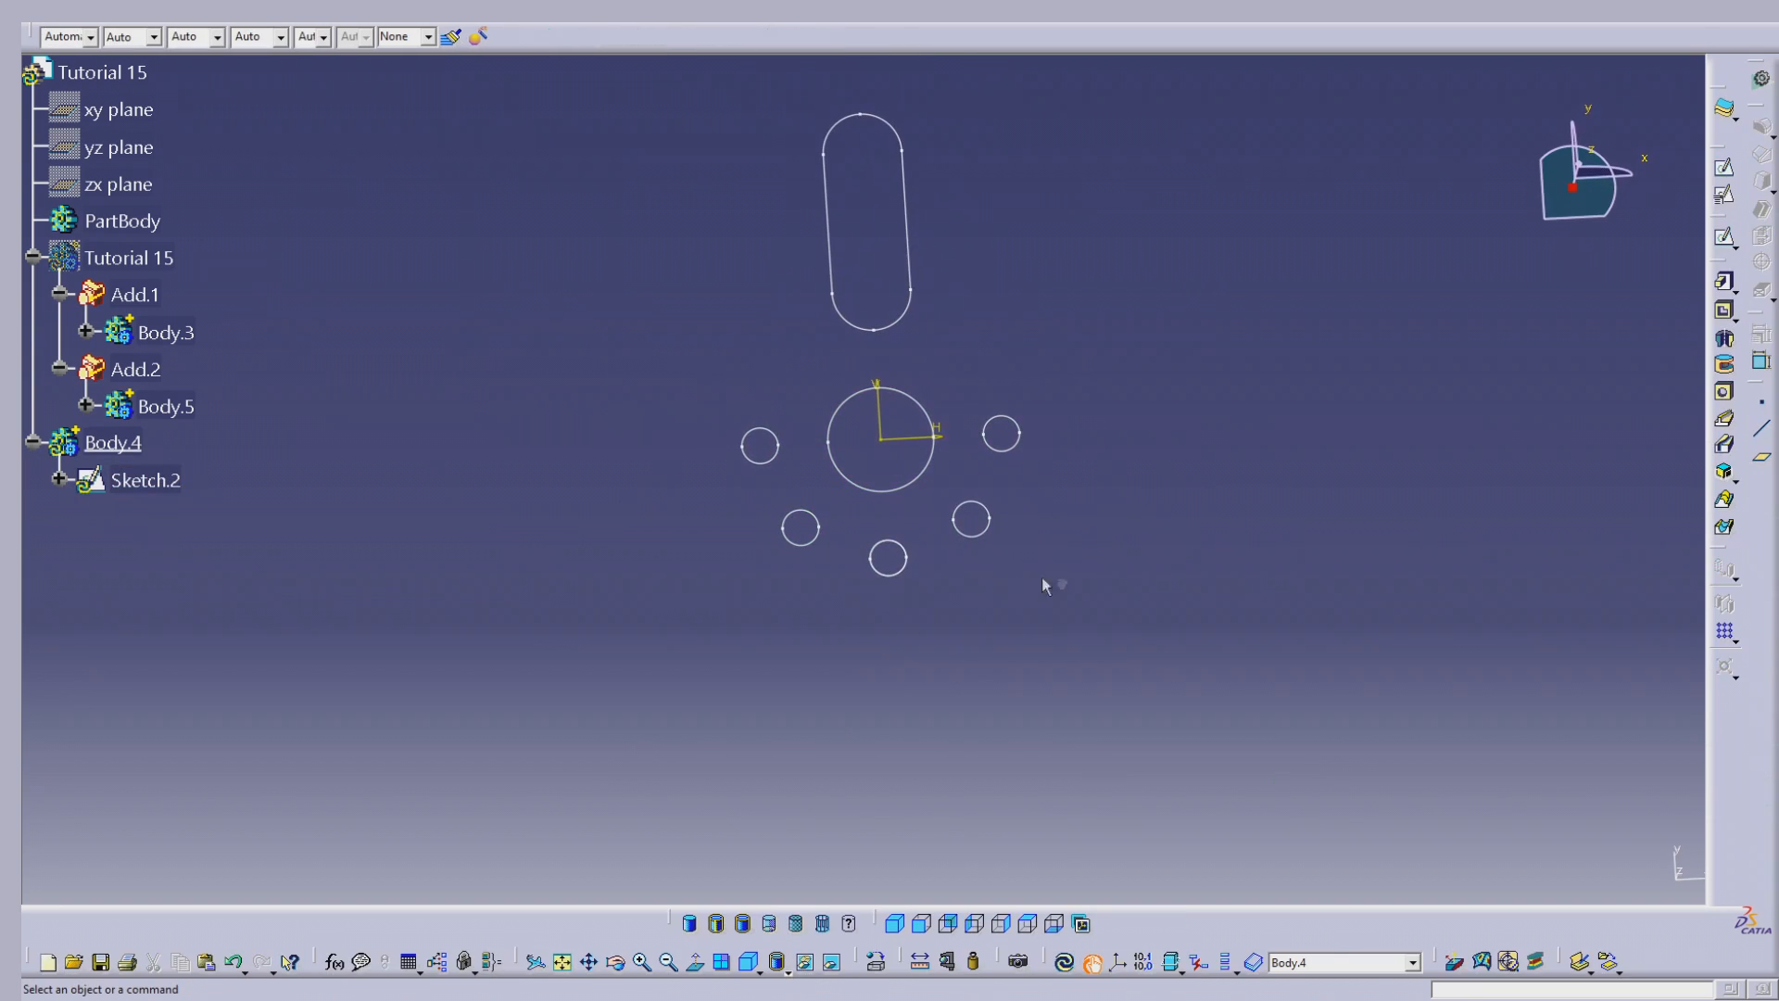
pyautogui.doubleClick(903, 567)
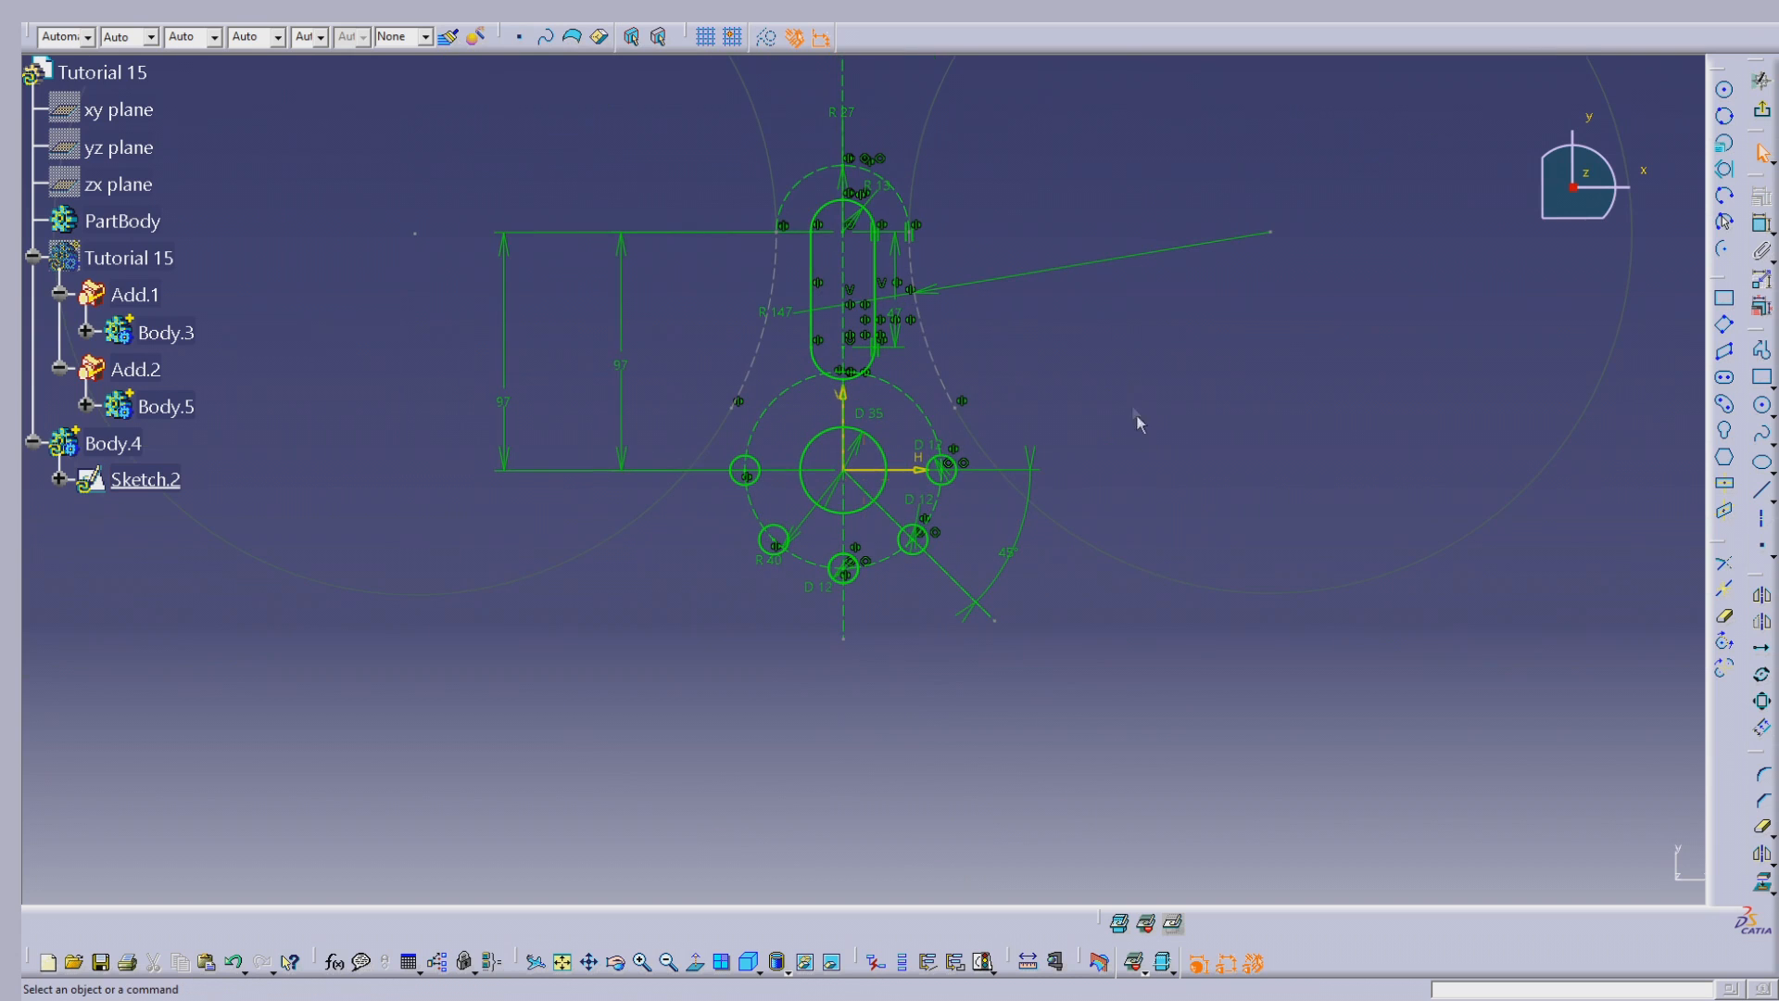
pyautogui.click(1761, 109)
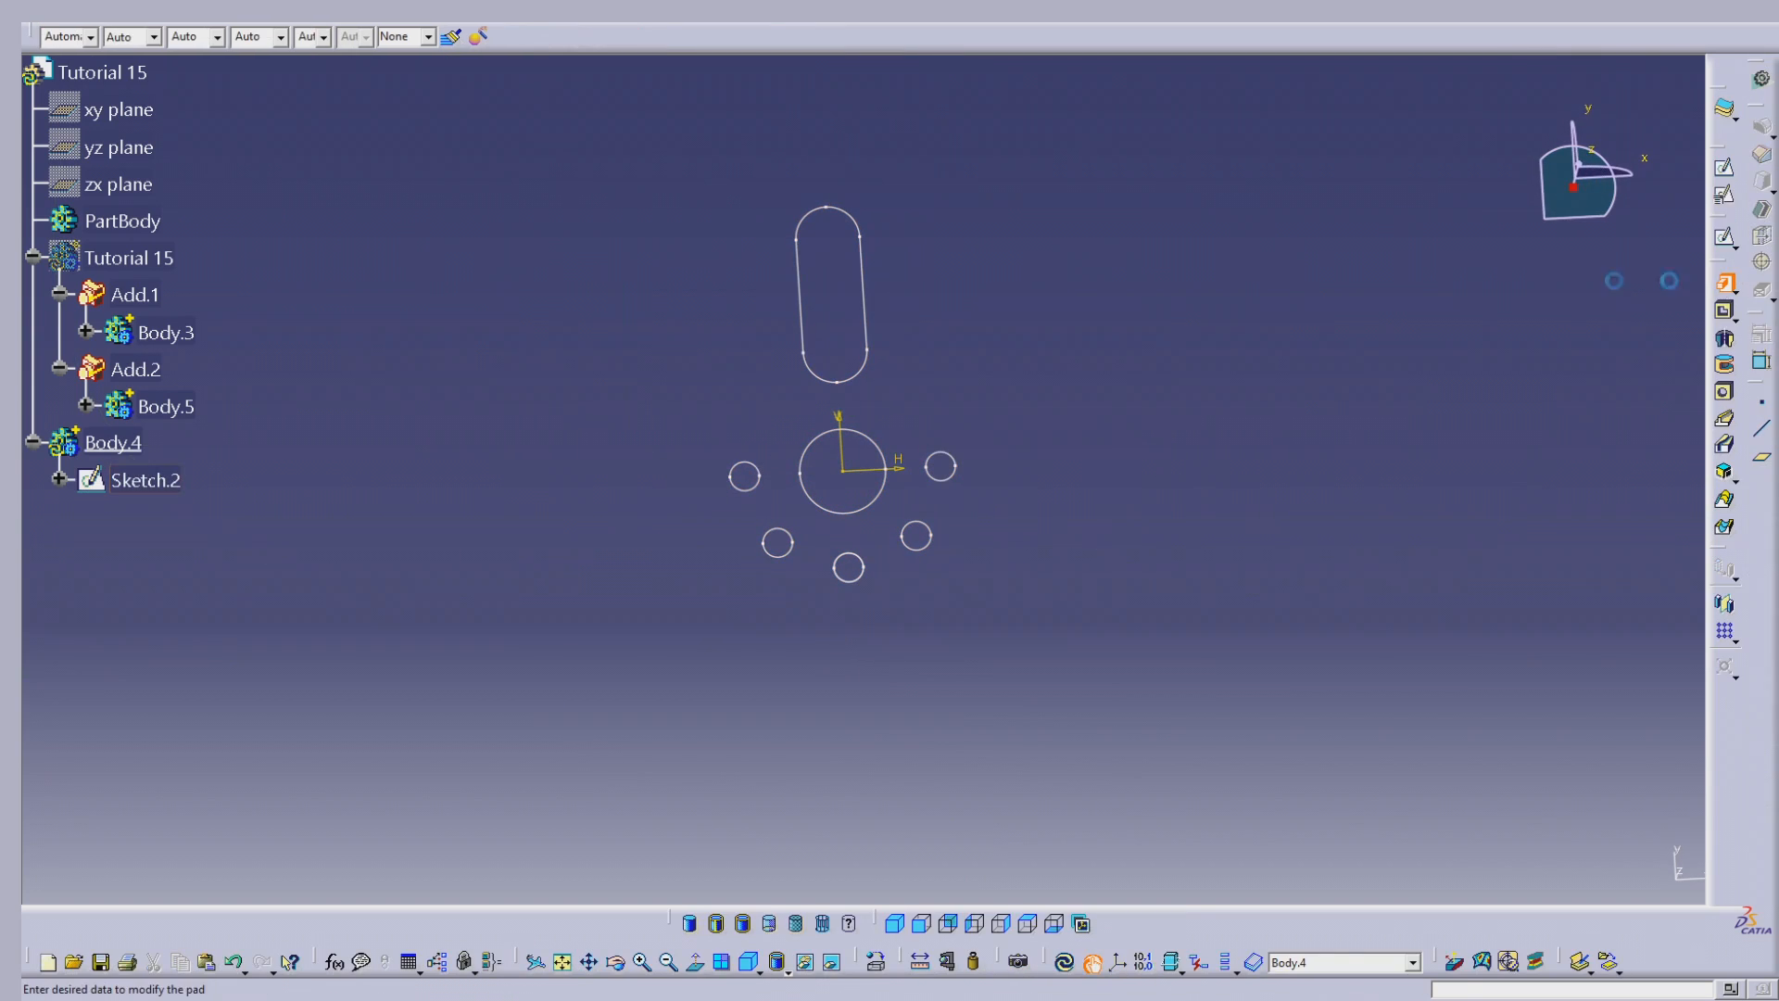
# - Try to pad Sketch.2 with a length of 15 mm in Body.4
pyautogui.click(1723, 280)
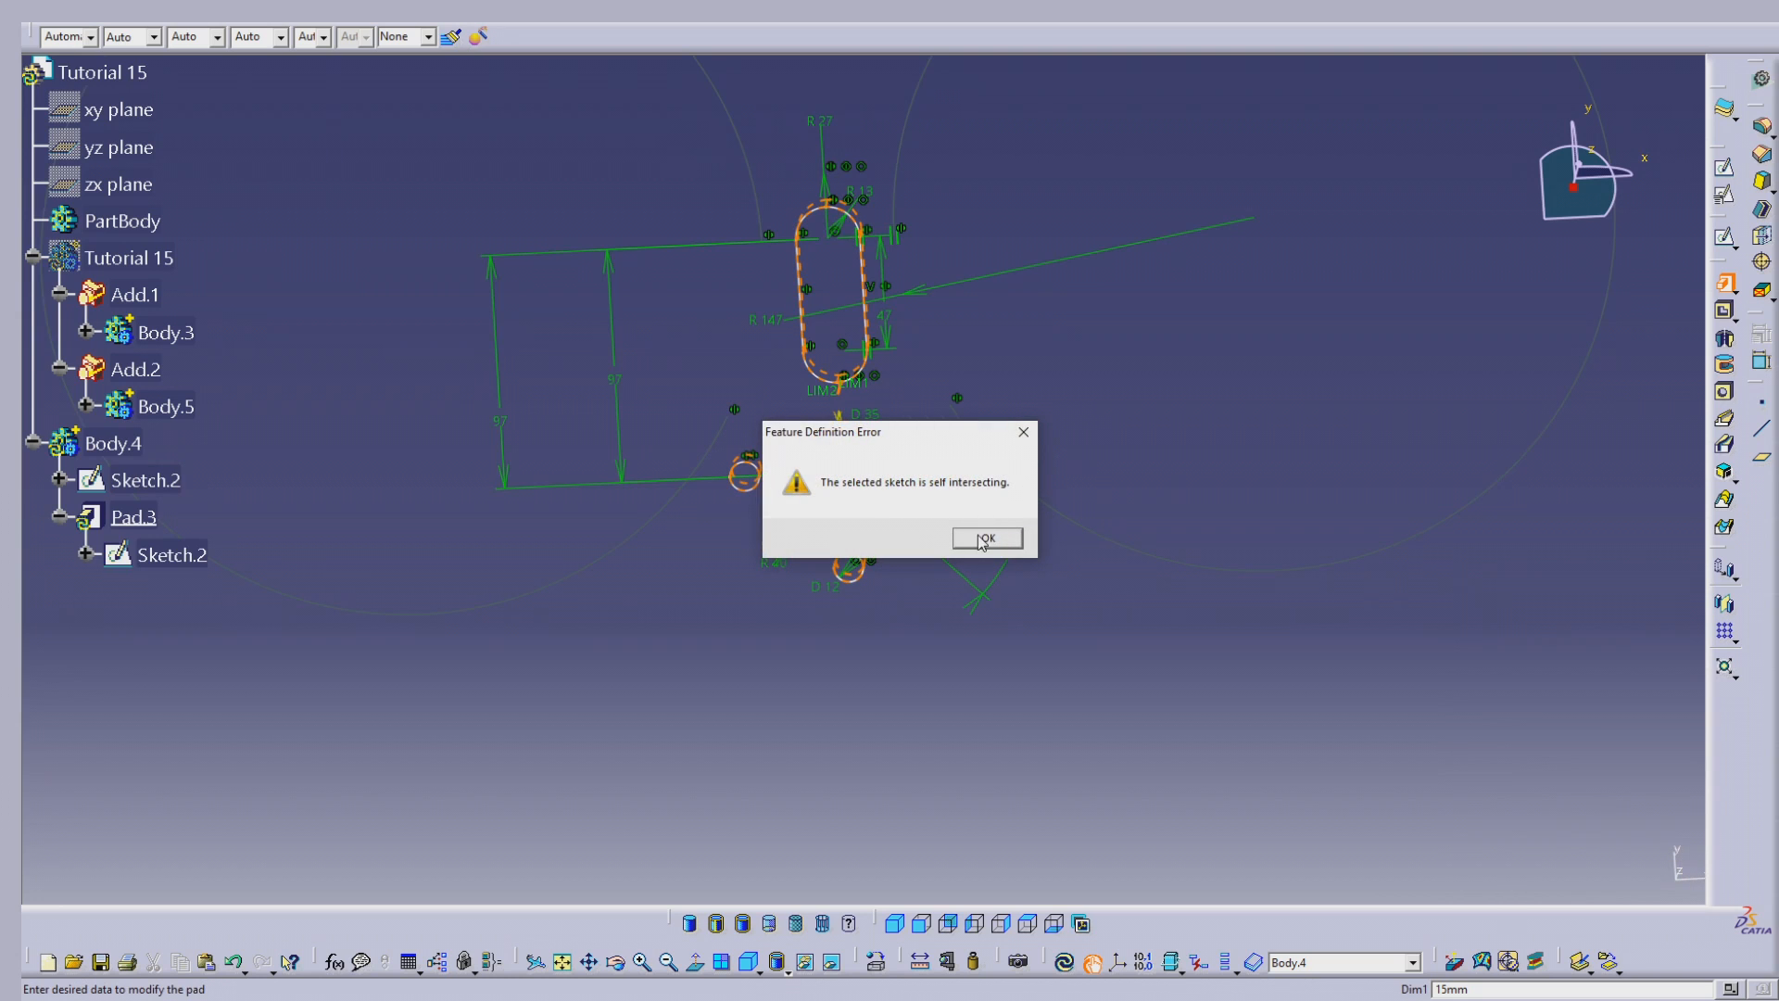
pyautogui.click(987, 537)
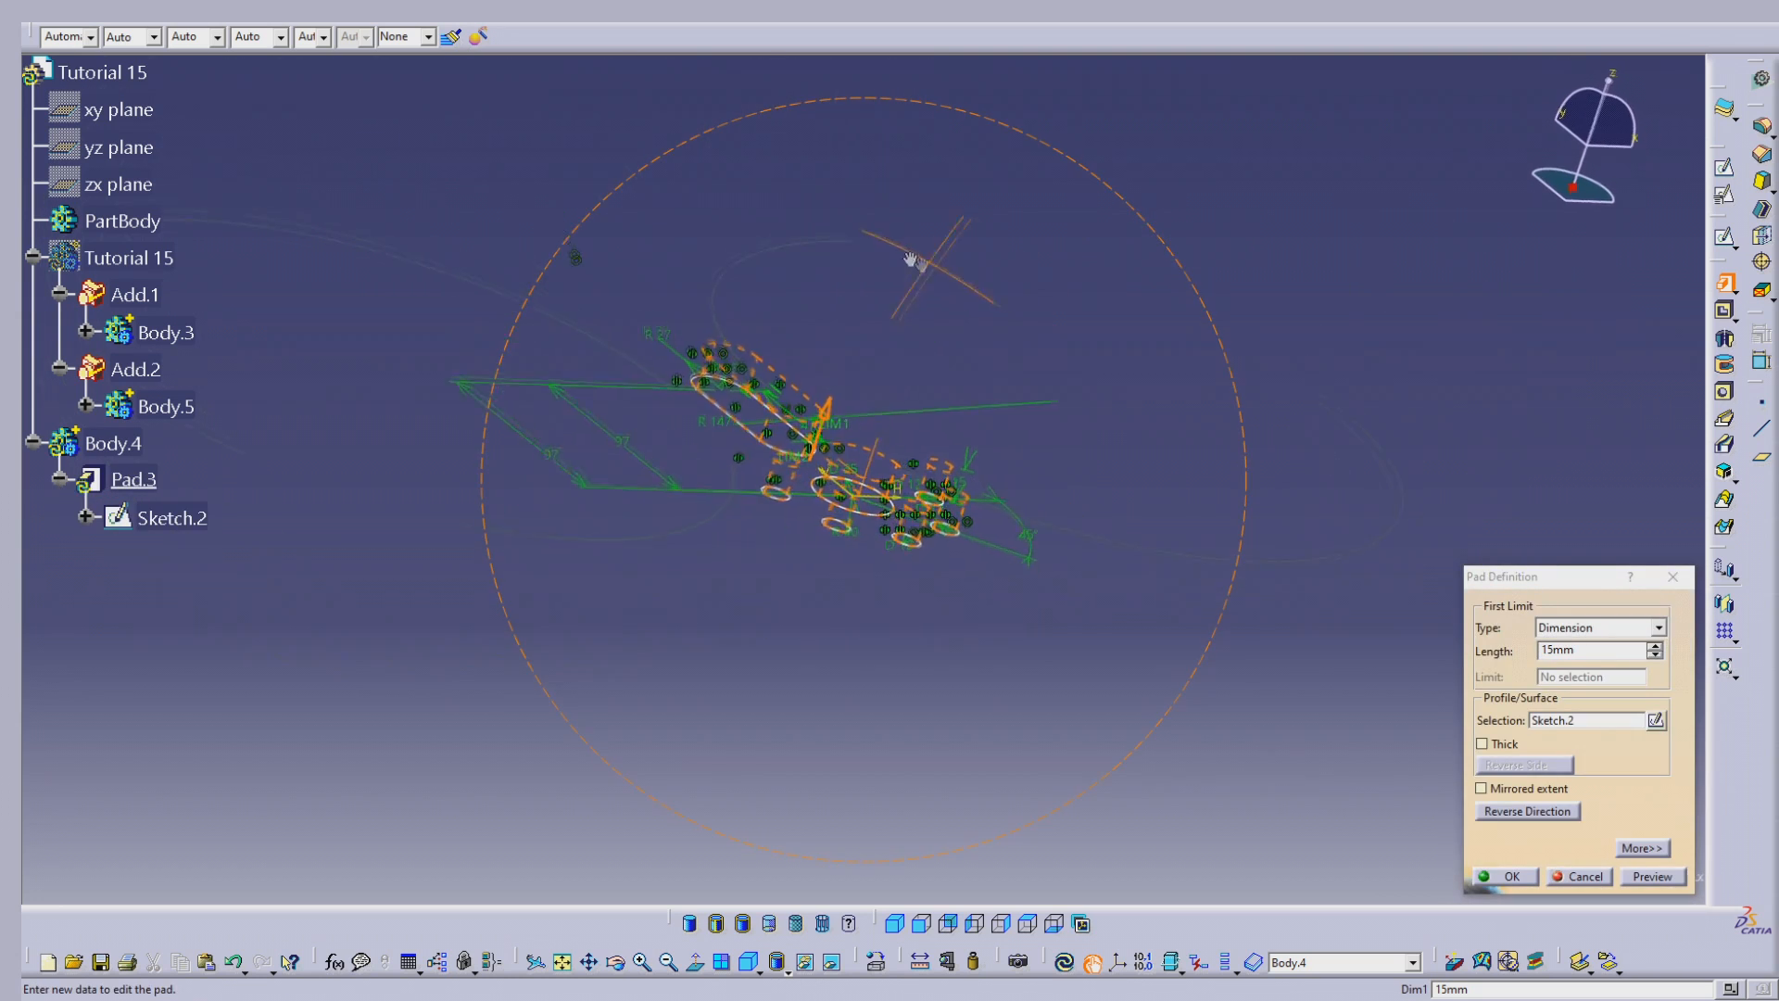
pyautogui.moveTo(839, 352); pyautogui.dragTo(1014, 548, button='middle')
pyautogui.press('Escape')
# - Show the Tutorial 15 body and define it as the in-work object
pyautogui.click(137, 260)
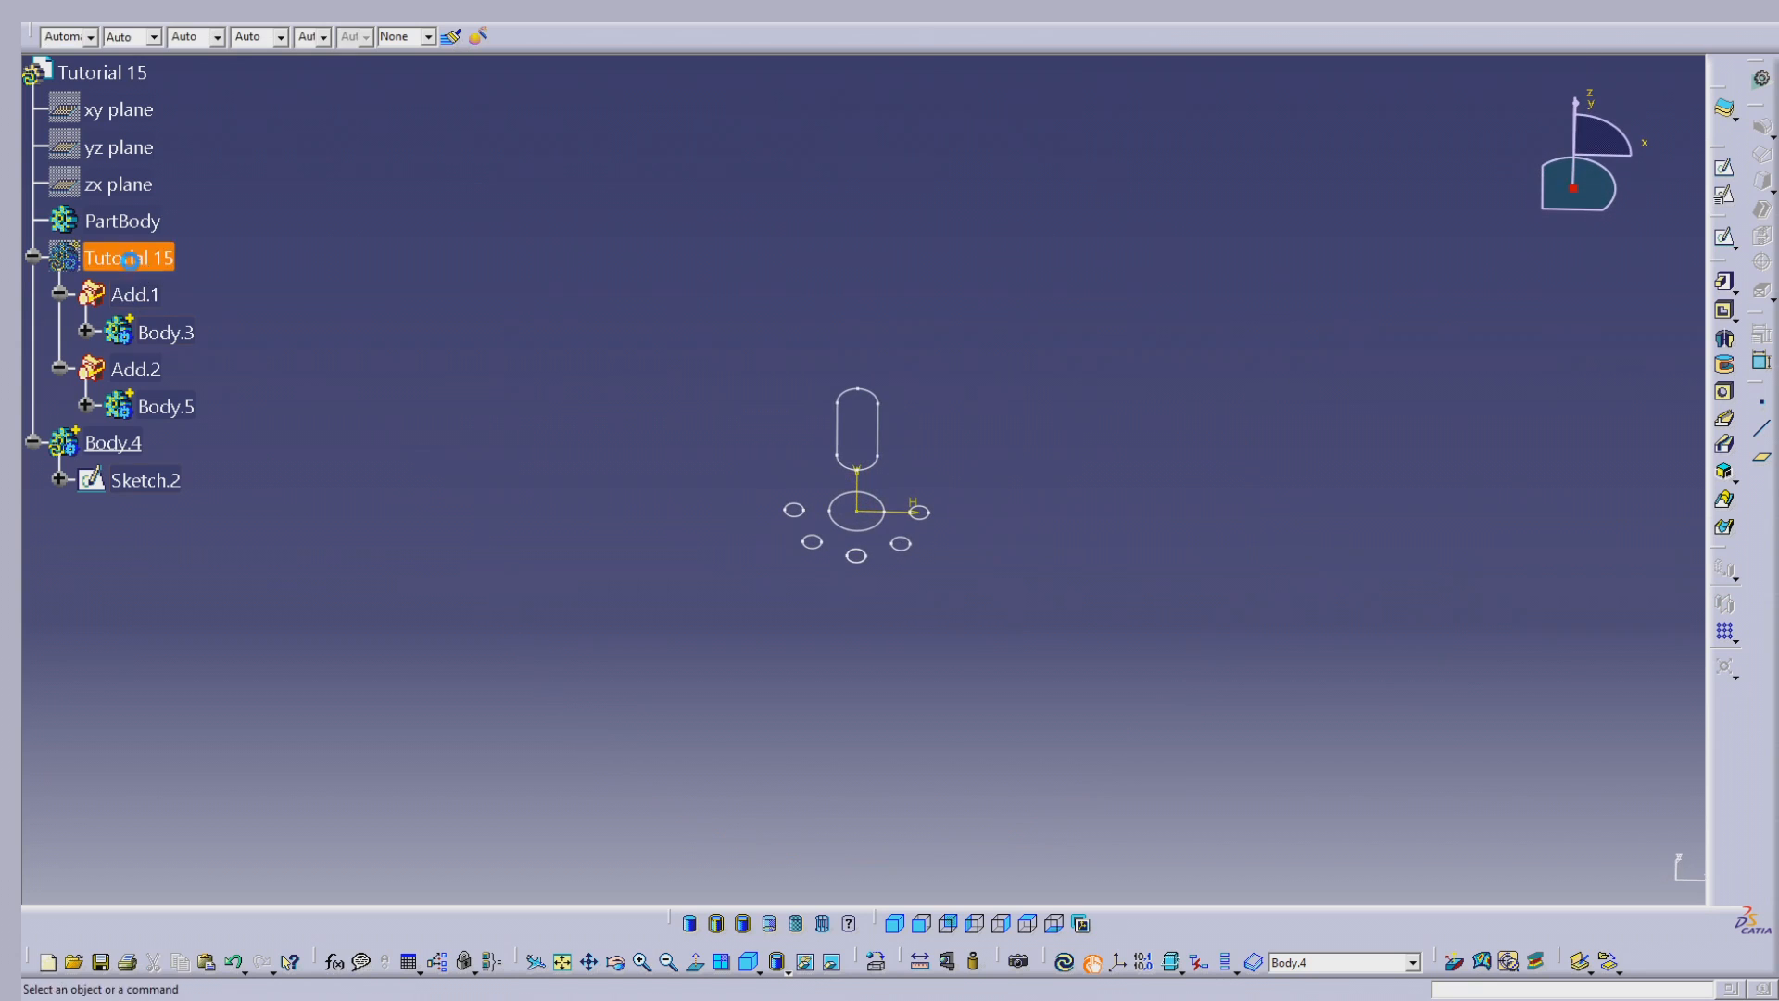
pyautogui.press('space')
pyautogui.doubleClick(154, 265)
pyautogui.rightClick(127, 256)
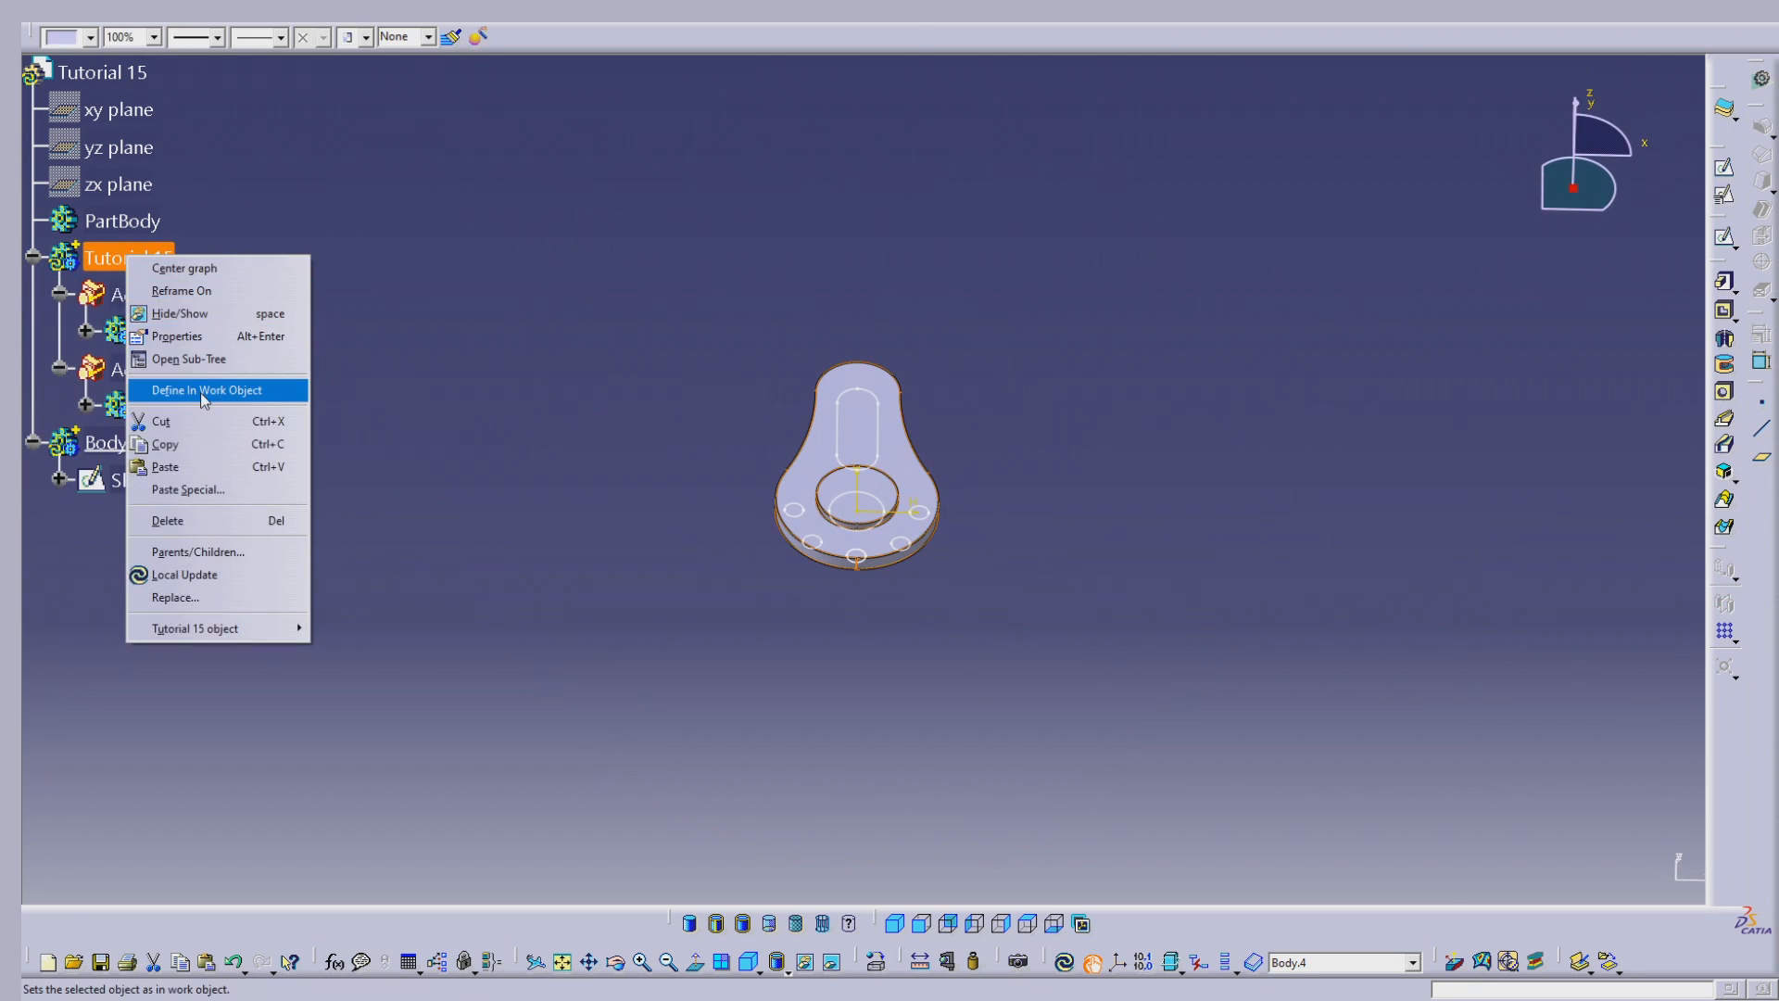
pyautogui.click(185, 389)
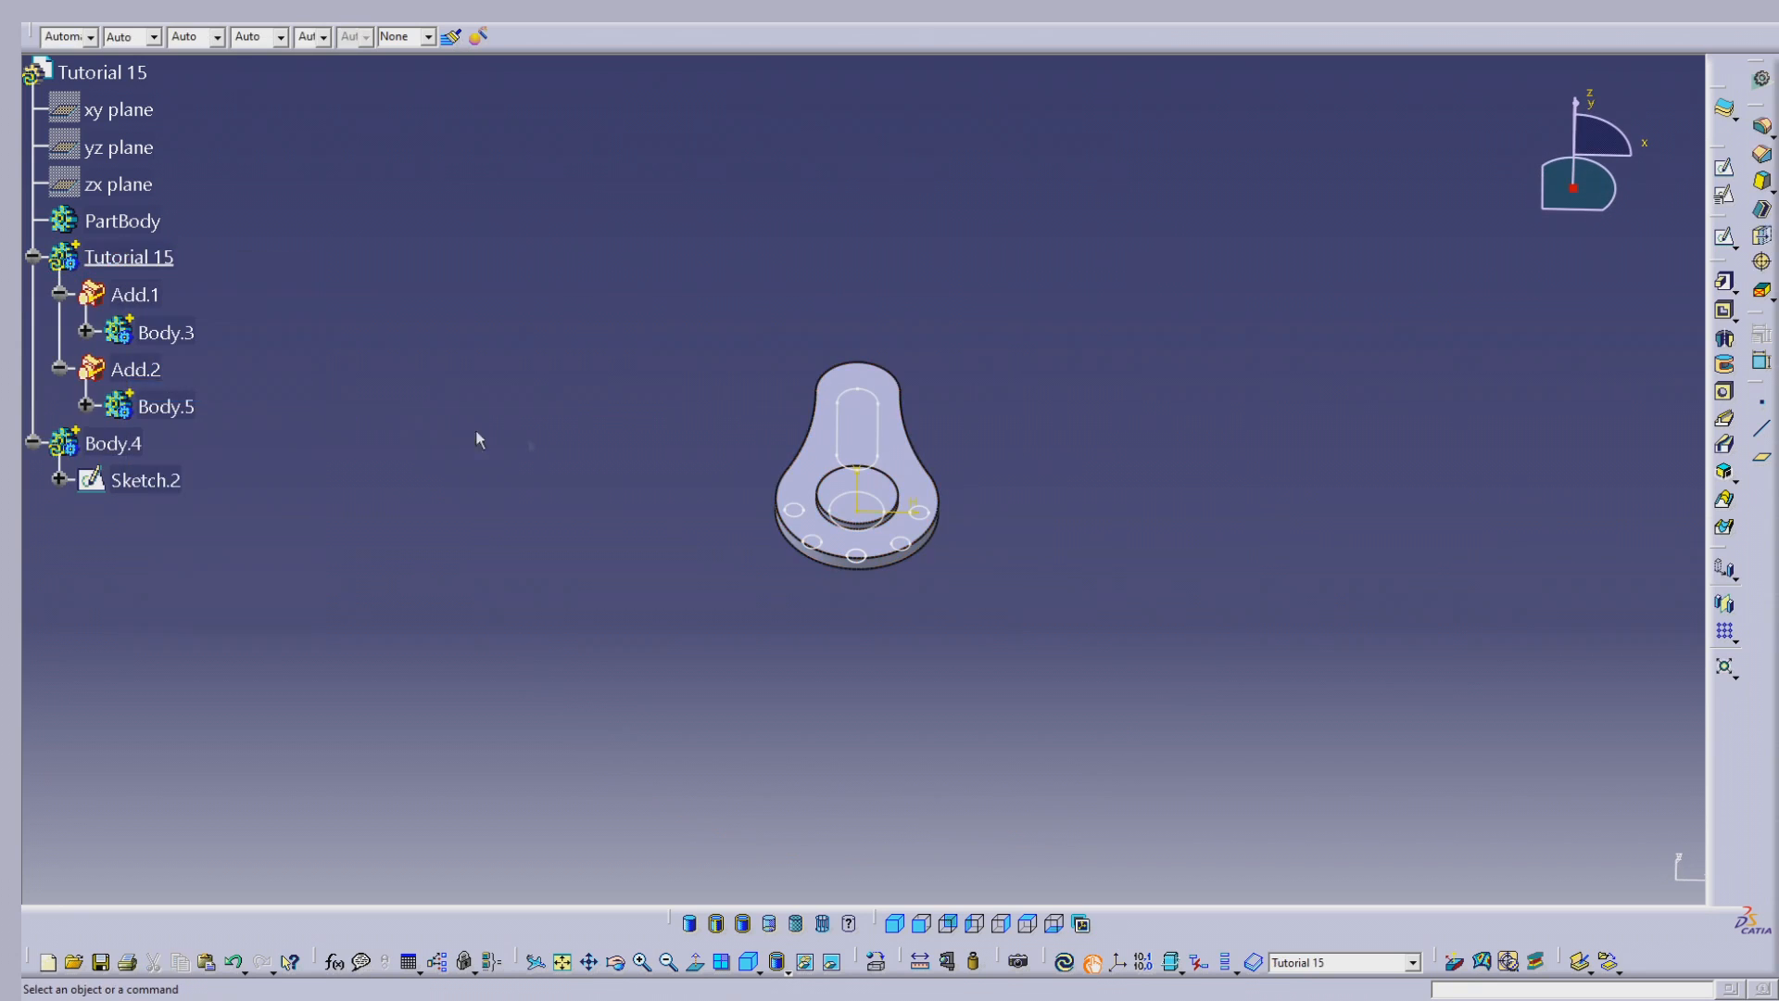
# - Try to cut a 15 mm deep pocket from Sketch.2 through the Tutorial 15 body with the direction reversed
pyautogui.click(1725, 394)
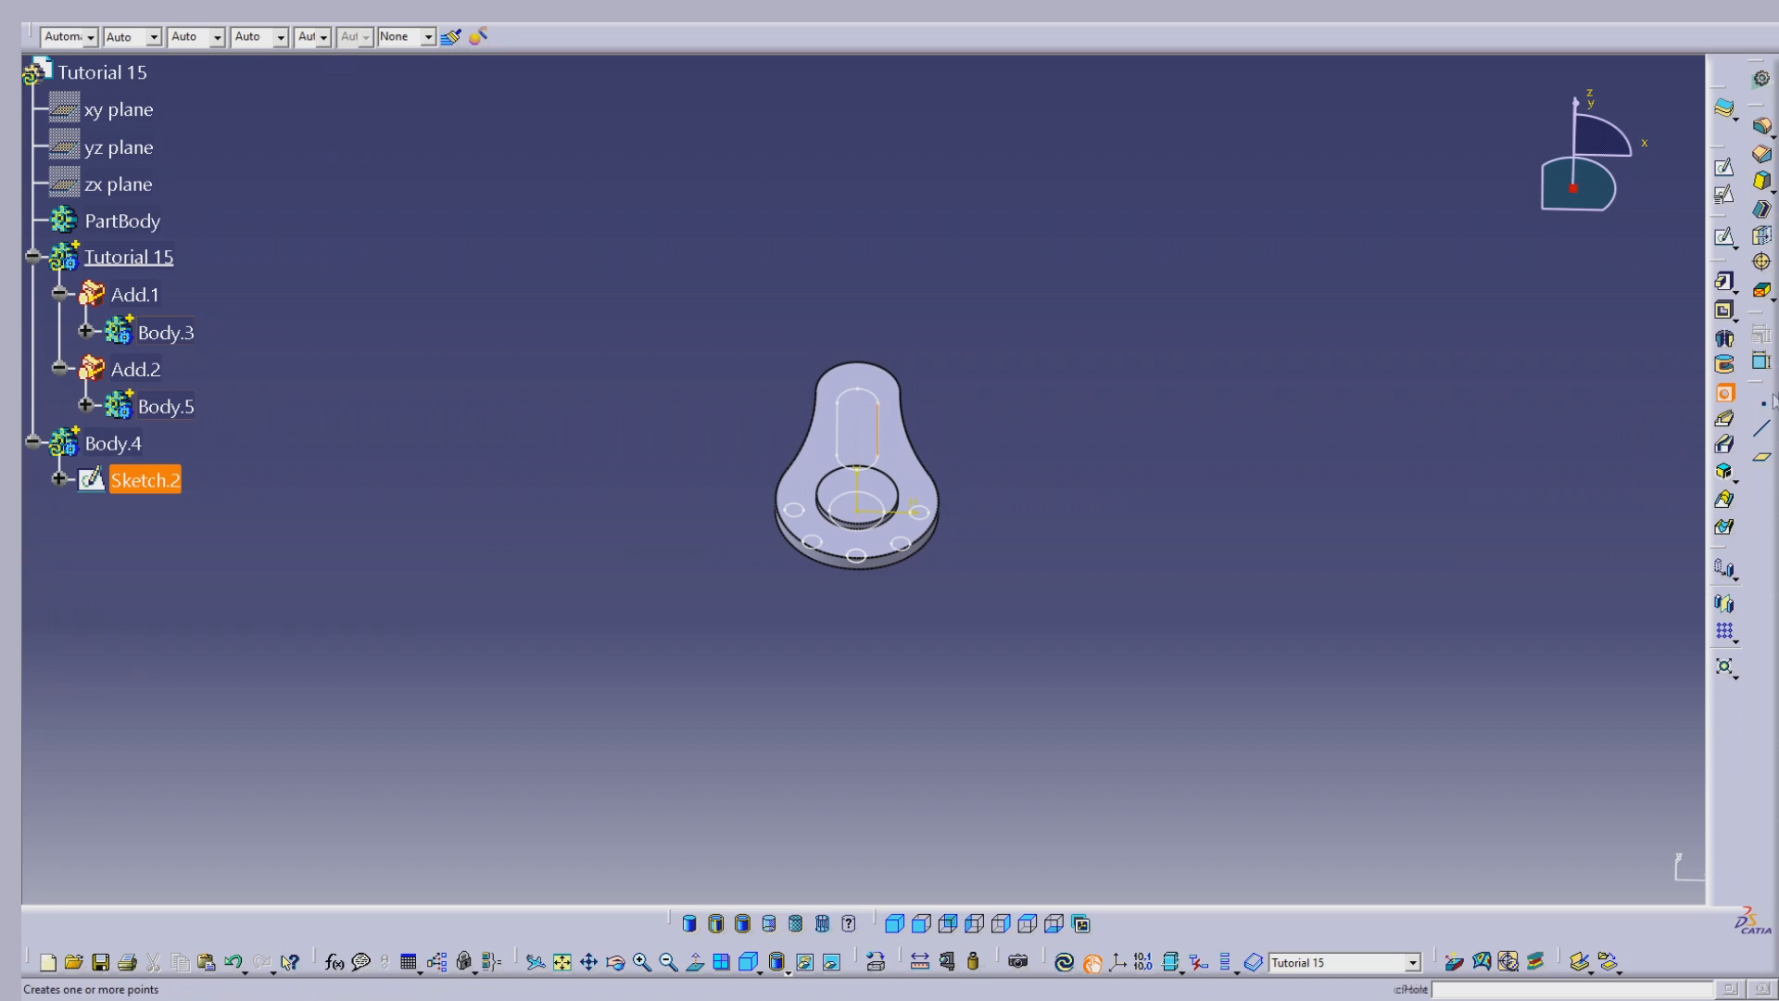
pyautogui.click(1725, 310)
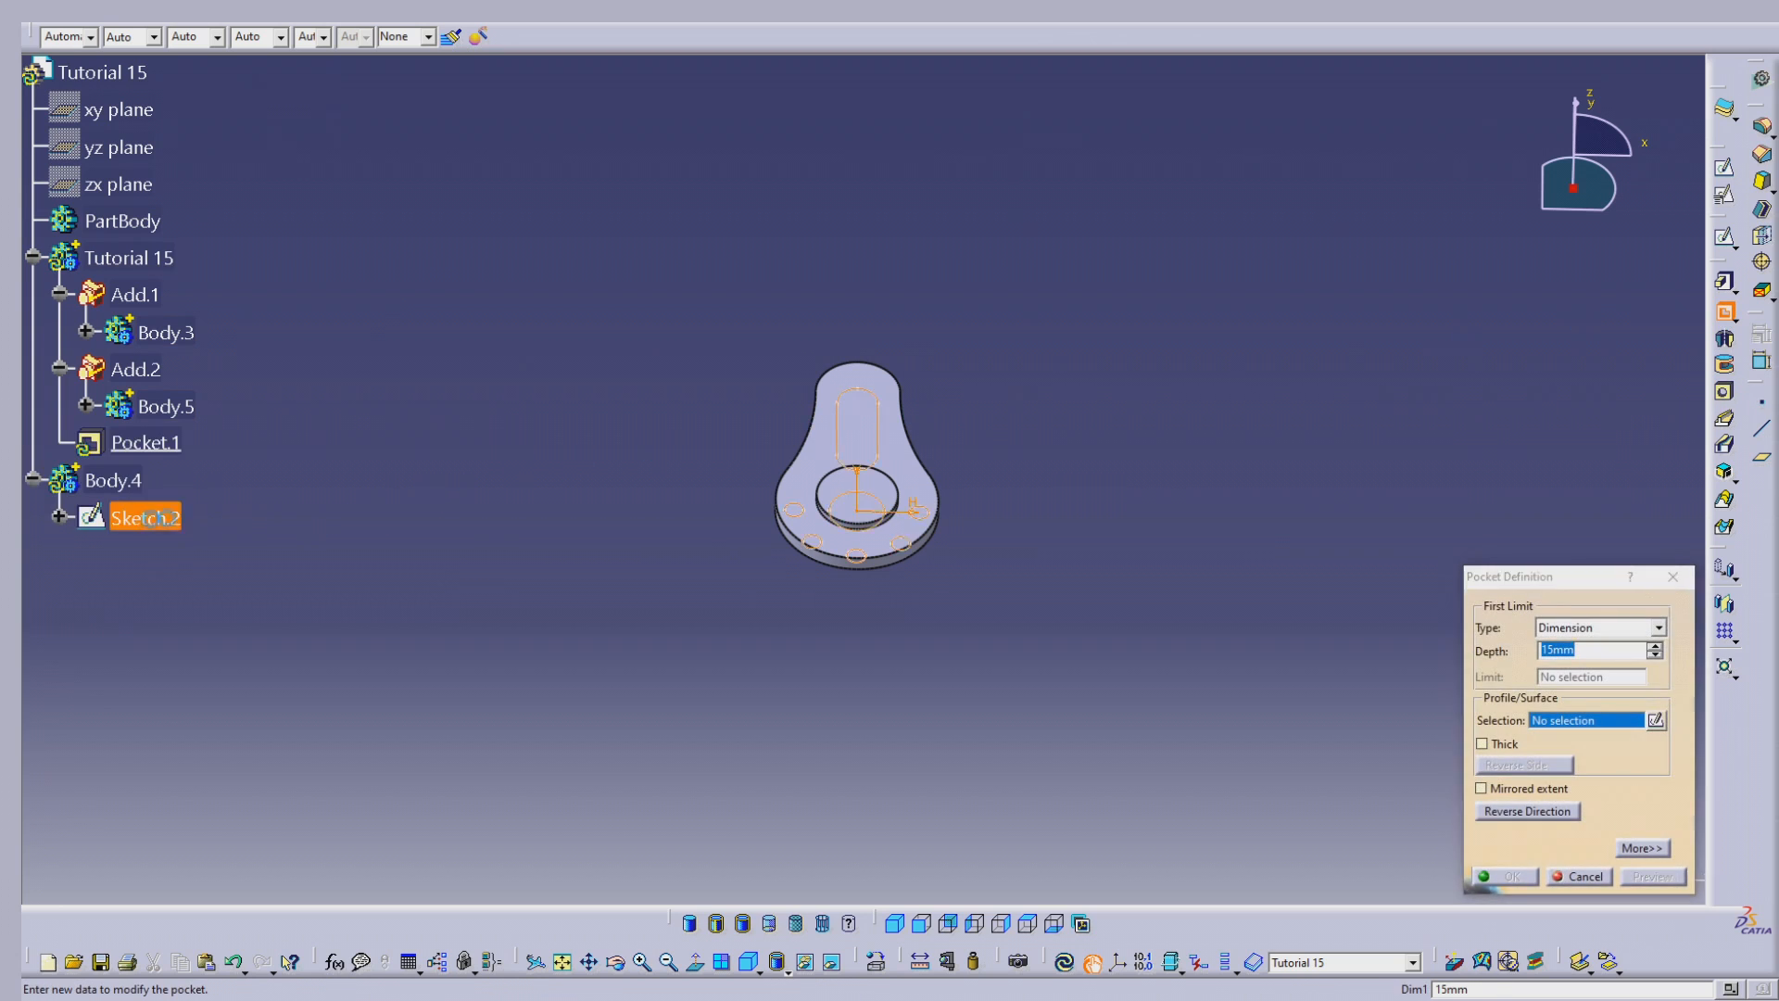
pyautogui.click(145, 519)
pyautogui.click(985, 536)
pyautogui.moveTo(973, 519)
pyautogui.mouseDown(button='middle')
pyautogui.moveTo(1060, 425)
pyautogui.moveTo(997, 351)
pyautogui.mouseUp(button='middle')
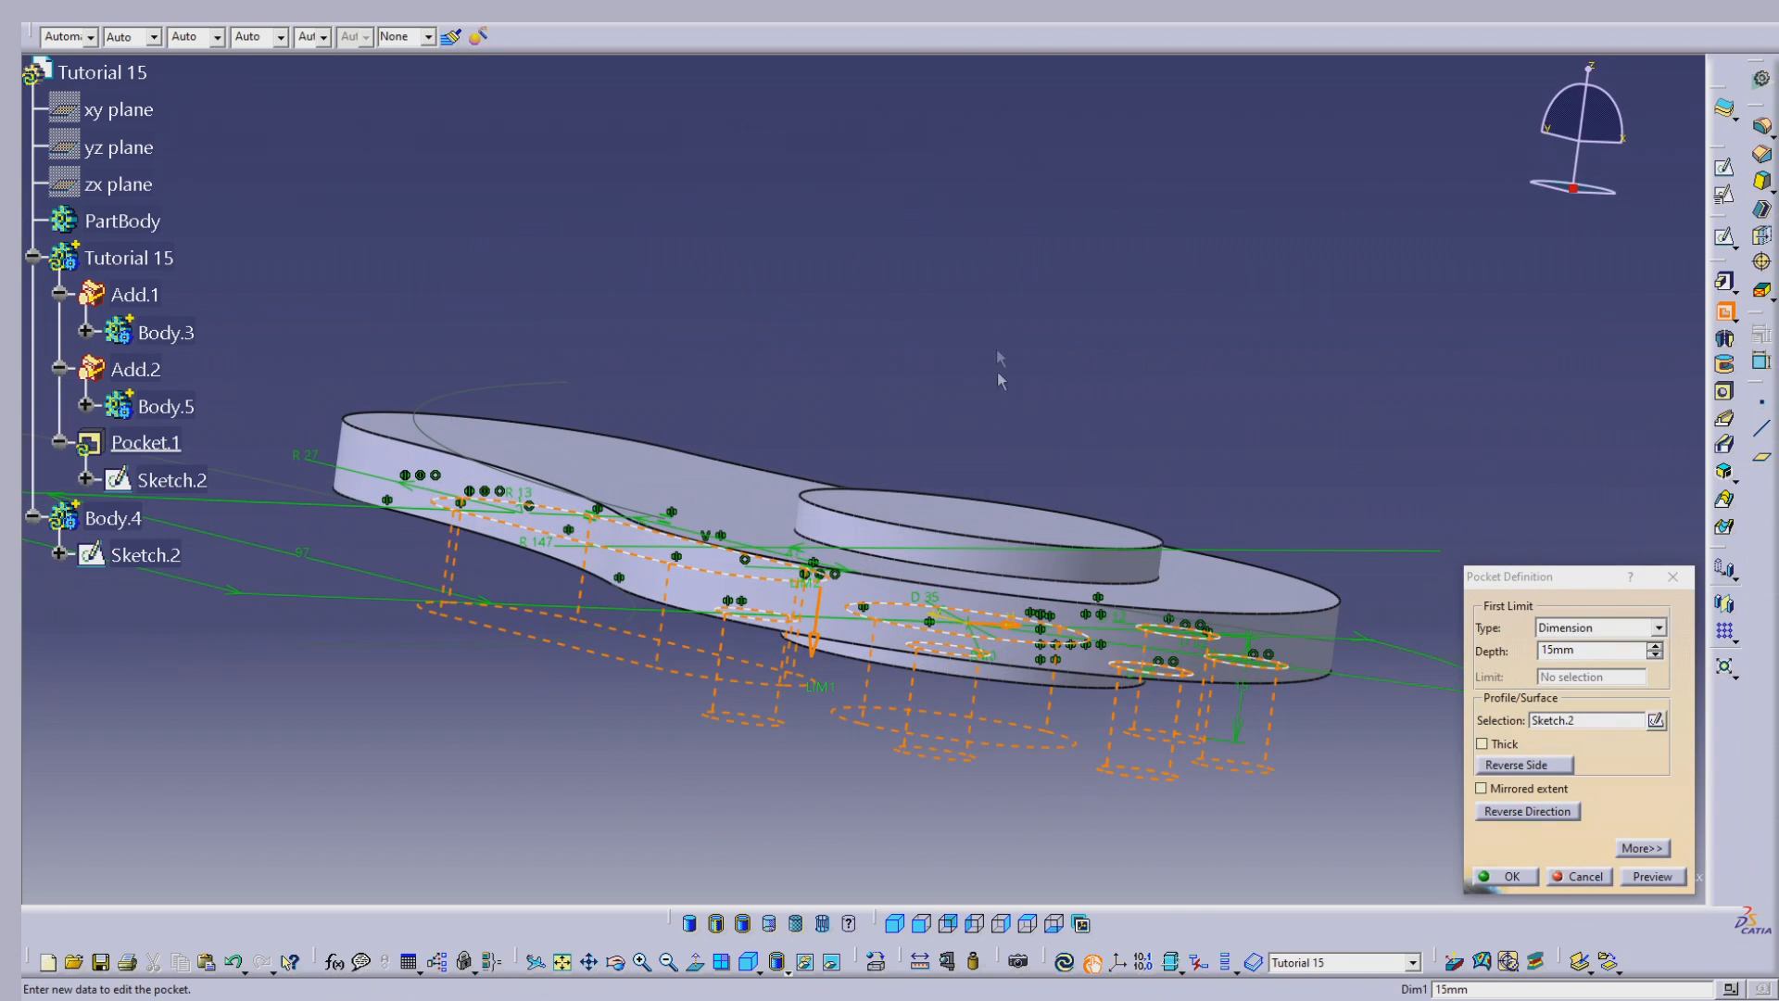
pyautogui.moveTo(1195, 516); pyautogui.dragTo(1345, 656, button='middle')
pyautogui.click(1530, 811)
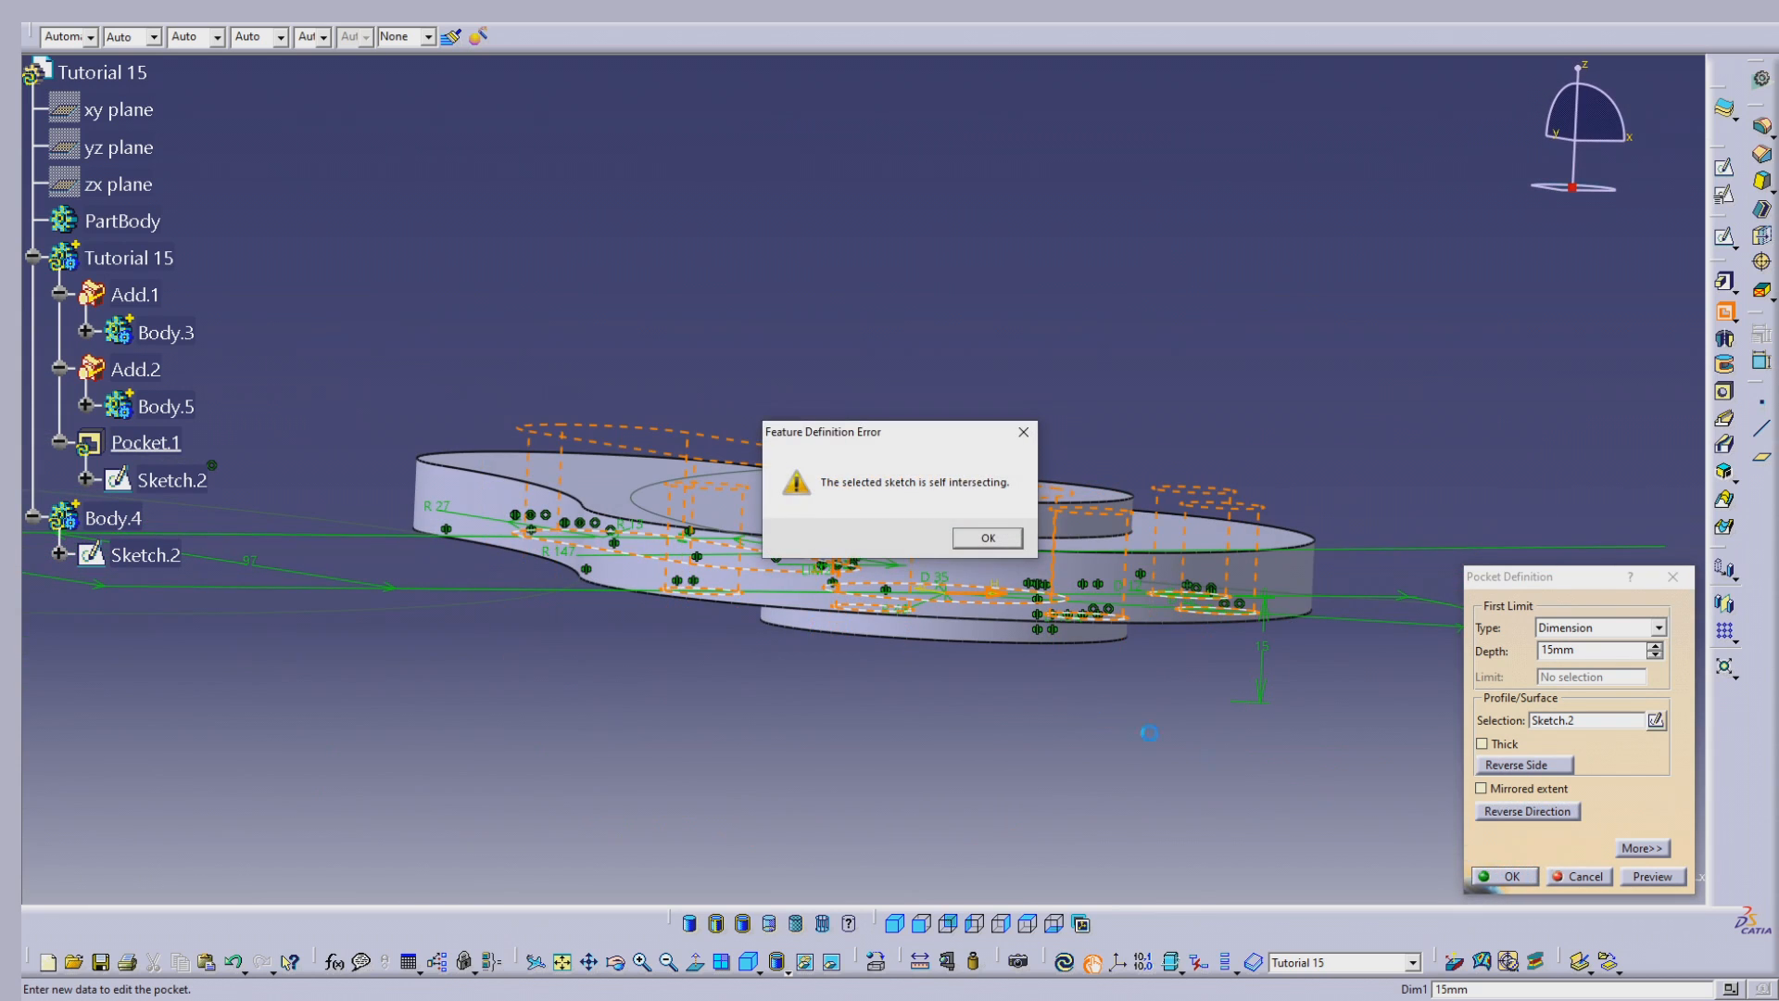
pyautogui.click(988, 540)
pyautogui.moveTo(1152, 437); pyautogui.dragTo(757, 600, button='middle')
pyautogui.press('Escape')
pyautogui.moveTo(757, 601); pyautogui.dragTo(925, 544, button='middle')
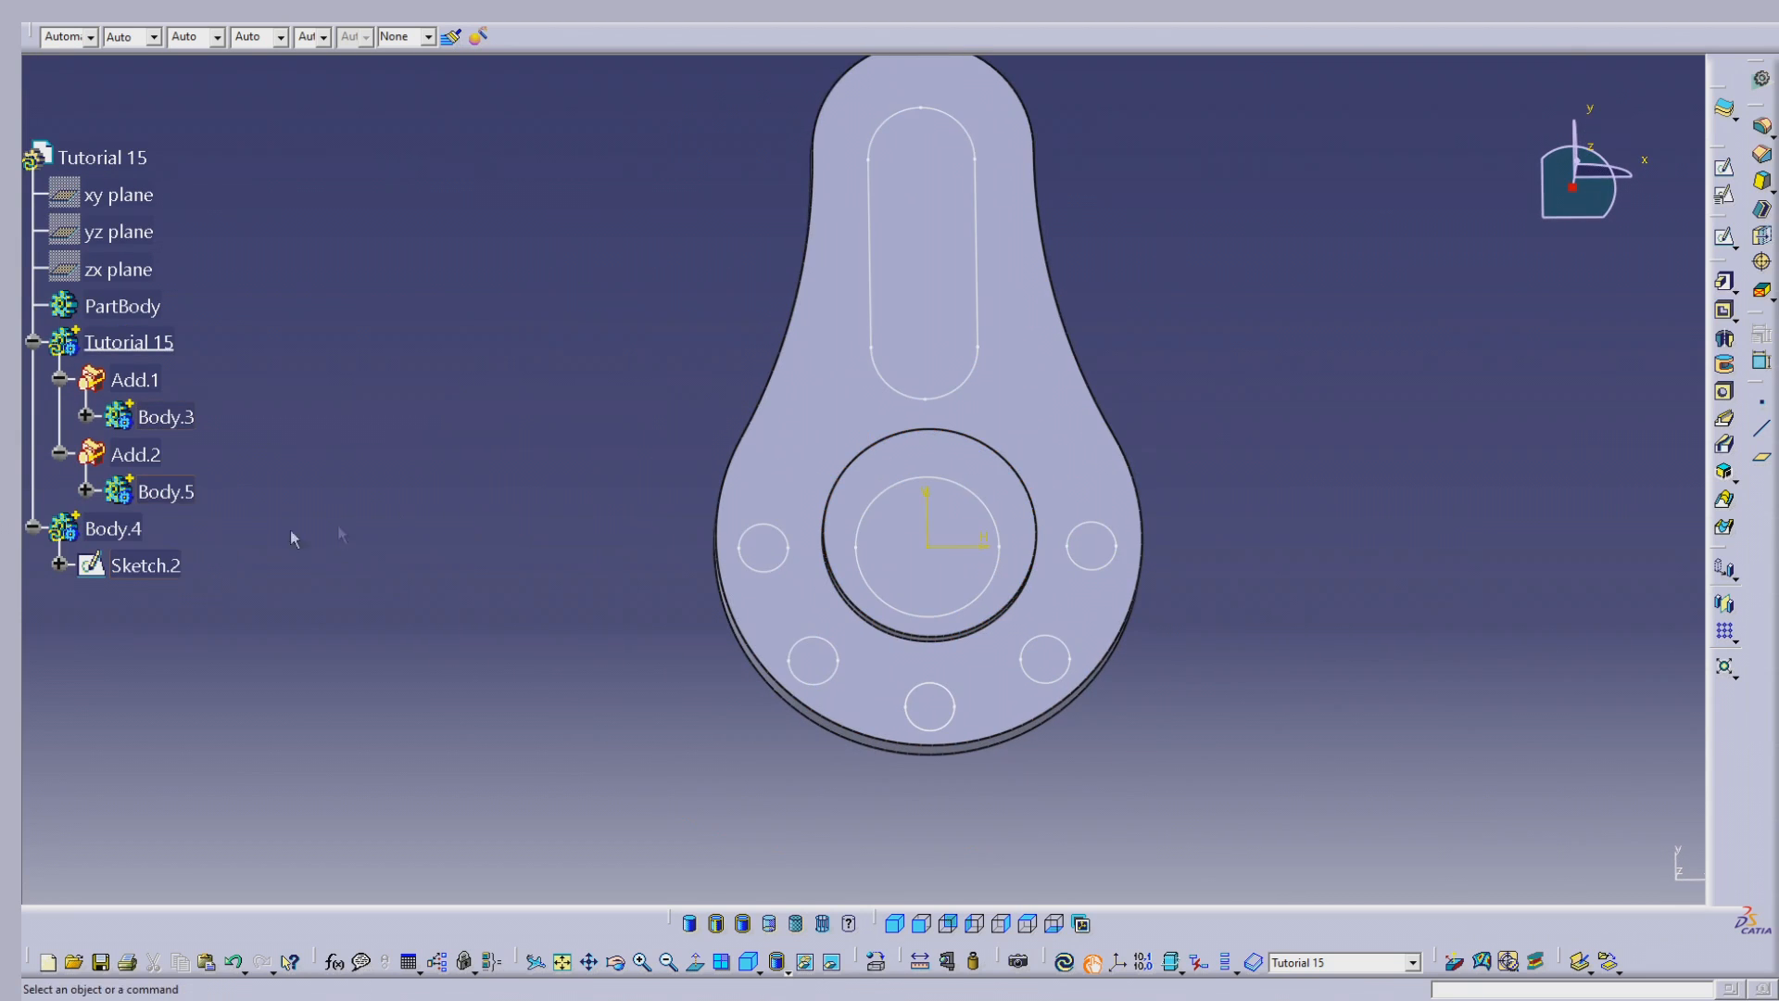
# - Hide the Tutorial 15 body again and reopen Sketch.2 for editing
pyautogui.click(157, 344)
pyautogui.press('space')
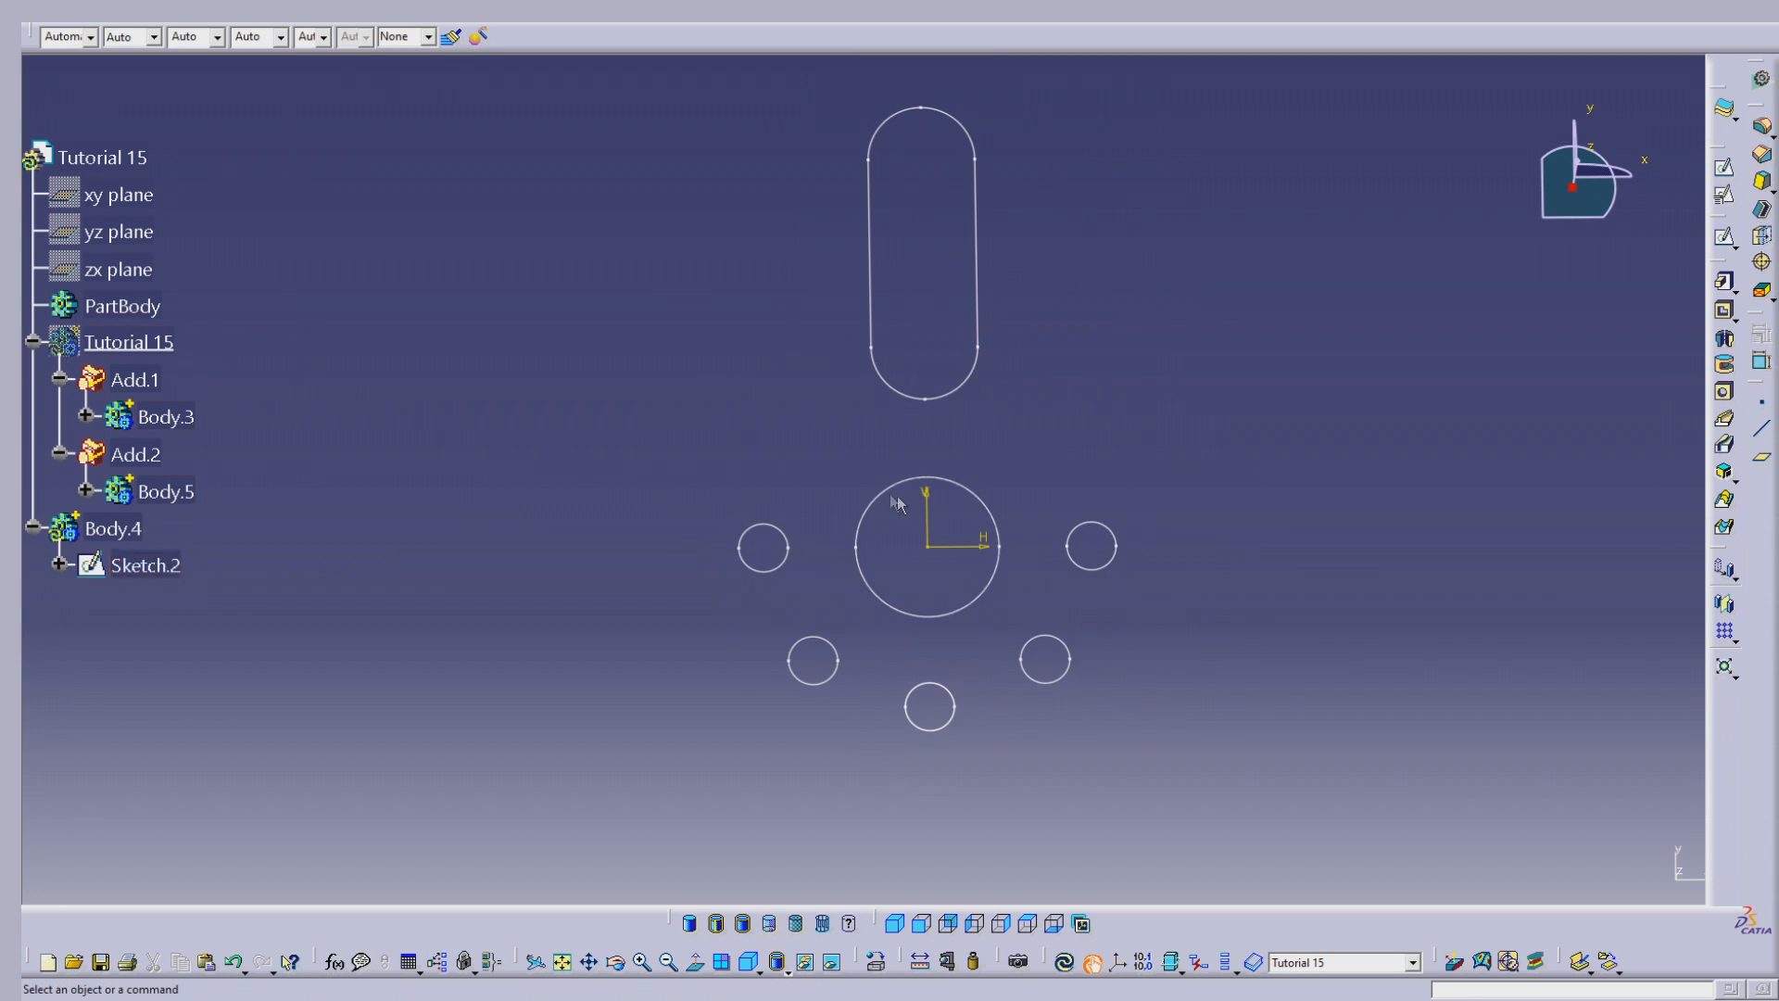
pyautogui.doubleClick(139, 565)
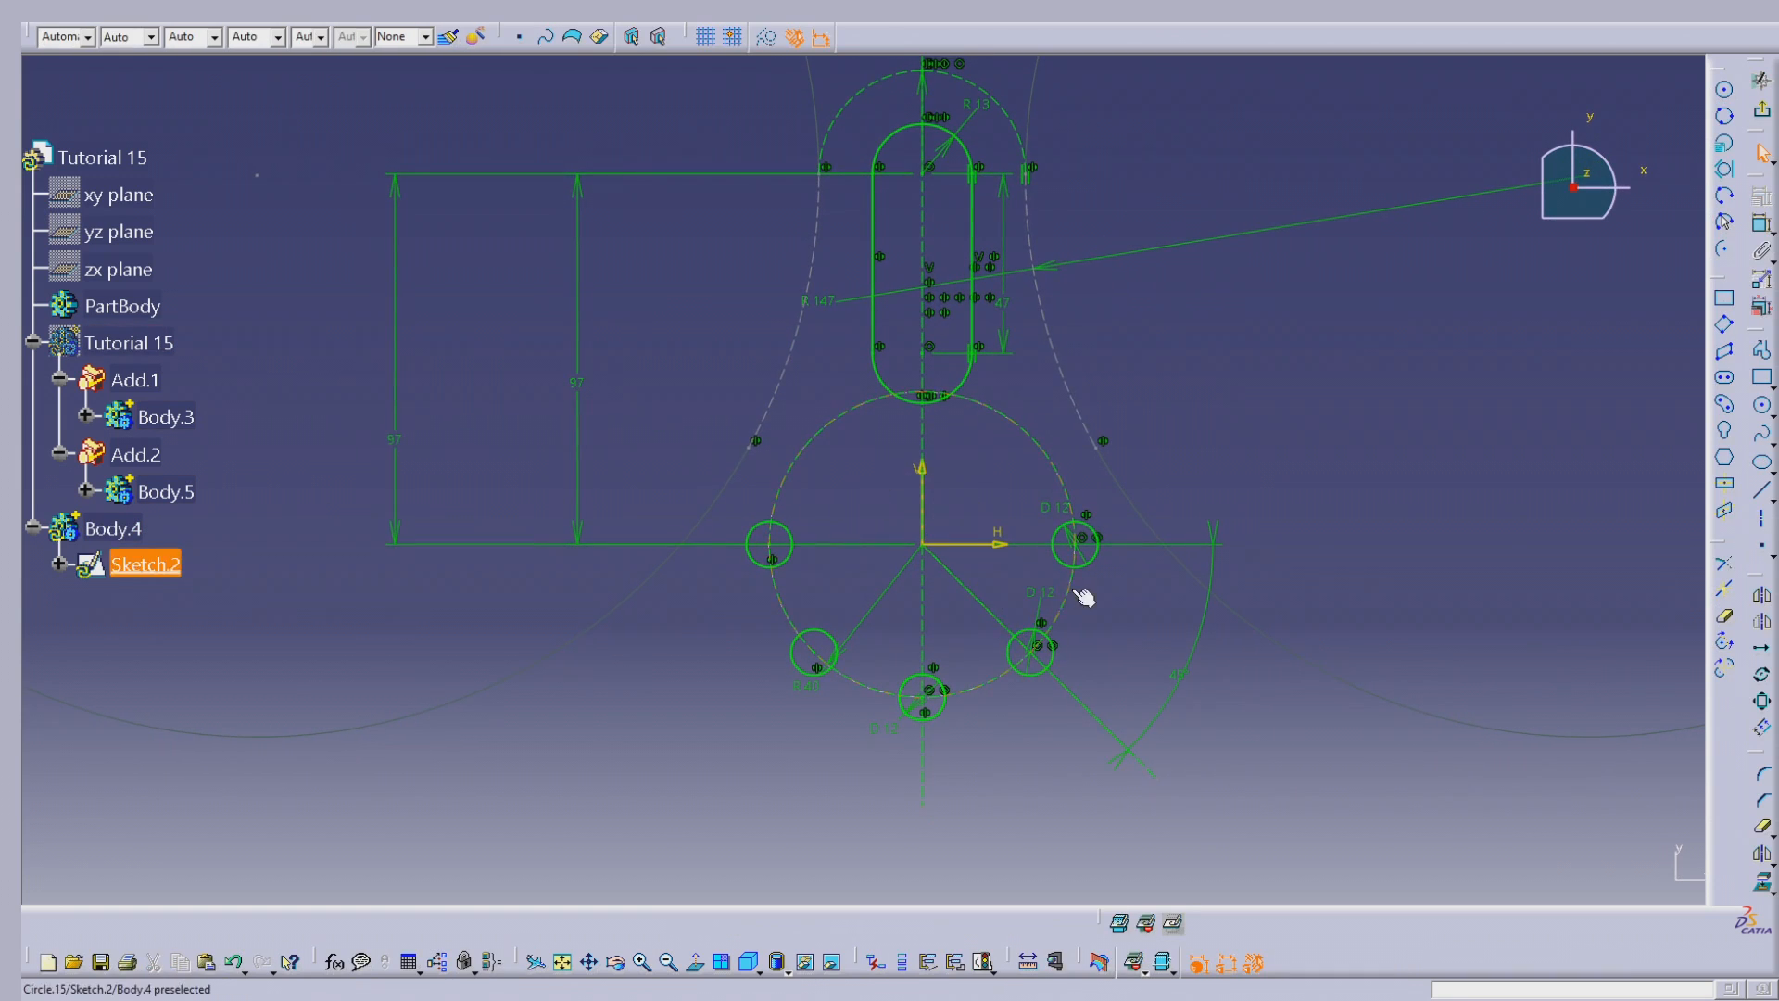
# - Check the slot's straight sides for overlapping duplicates by deleting them and undoing the deletion
pyautogui.moveTo(980, 319)
pyautogui.mouseDown(button='middle')
pyautogui.moveTo(944, 439)
pyautogui.moveTo(982, 315)
pyautogui.mouseUp(button='middle')
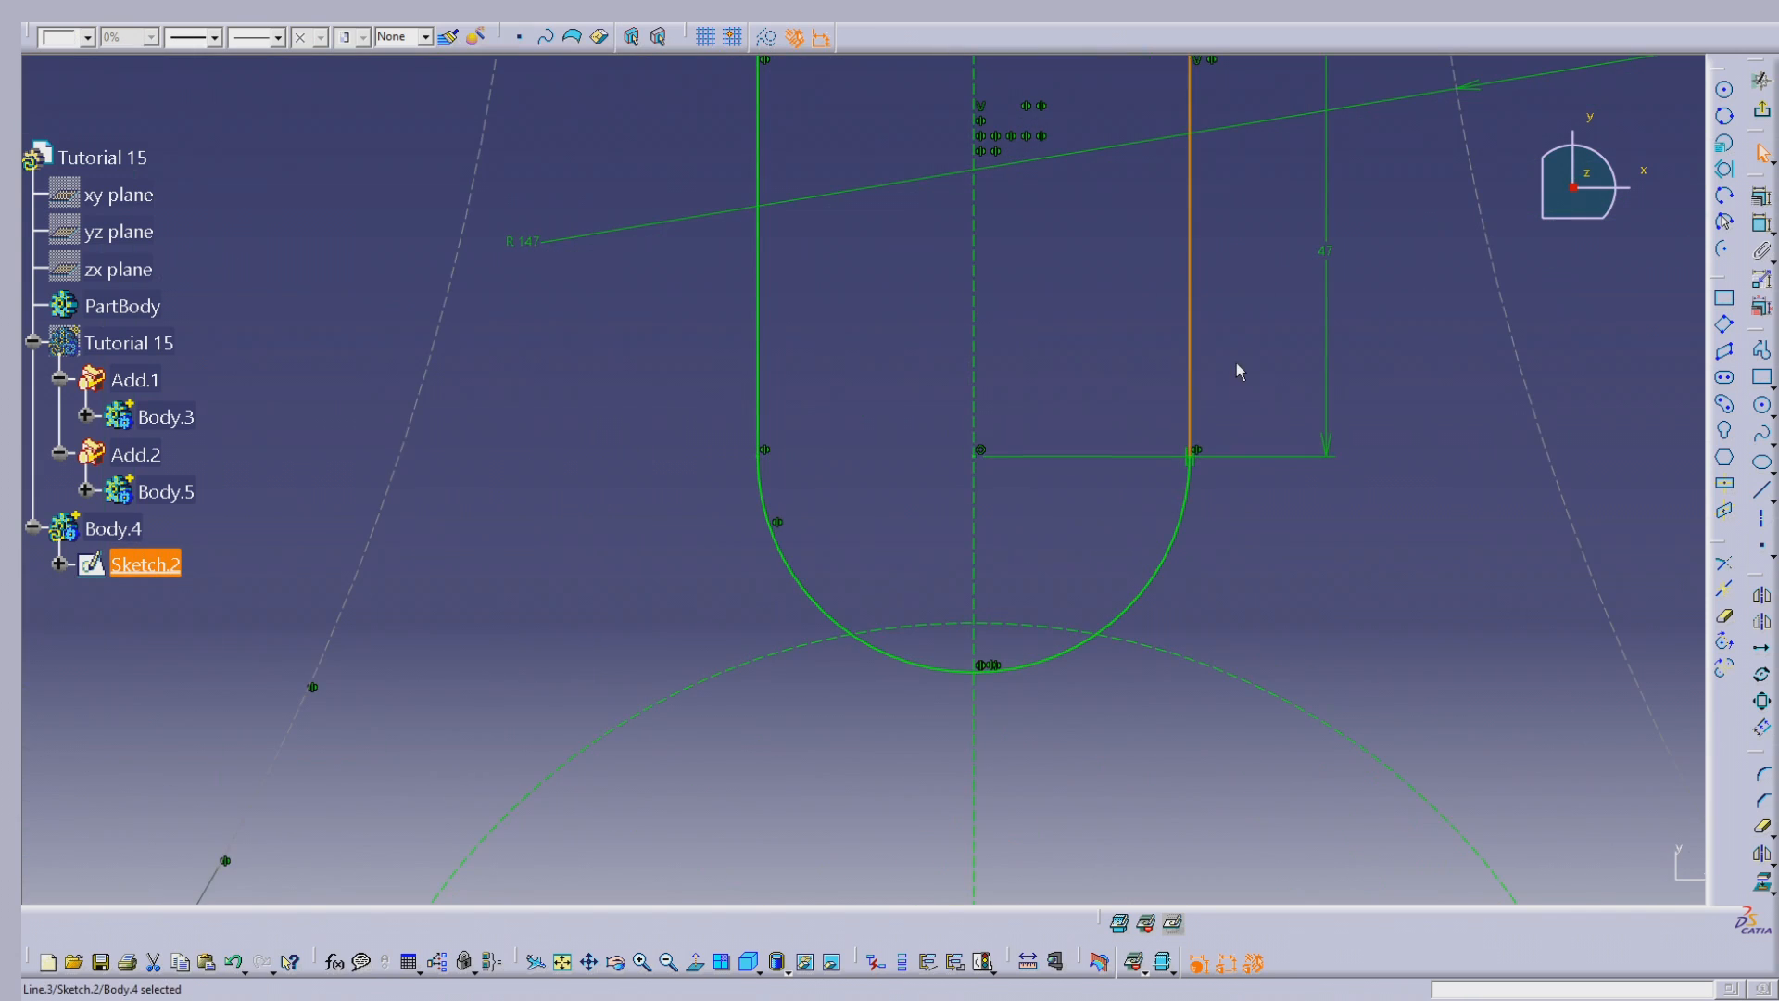
pyautogui.press('Delete')
pyautogui.hotkey('ctrl', 'z')
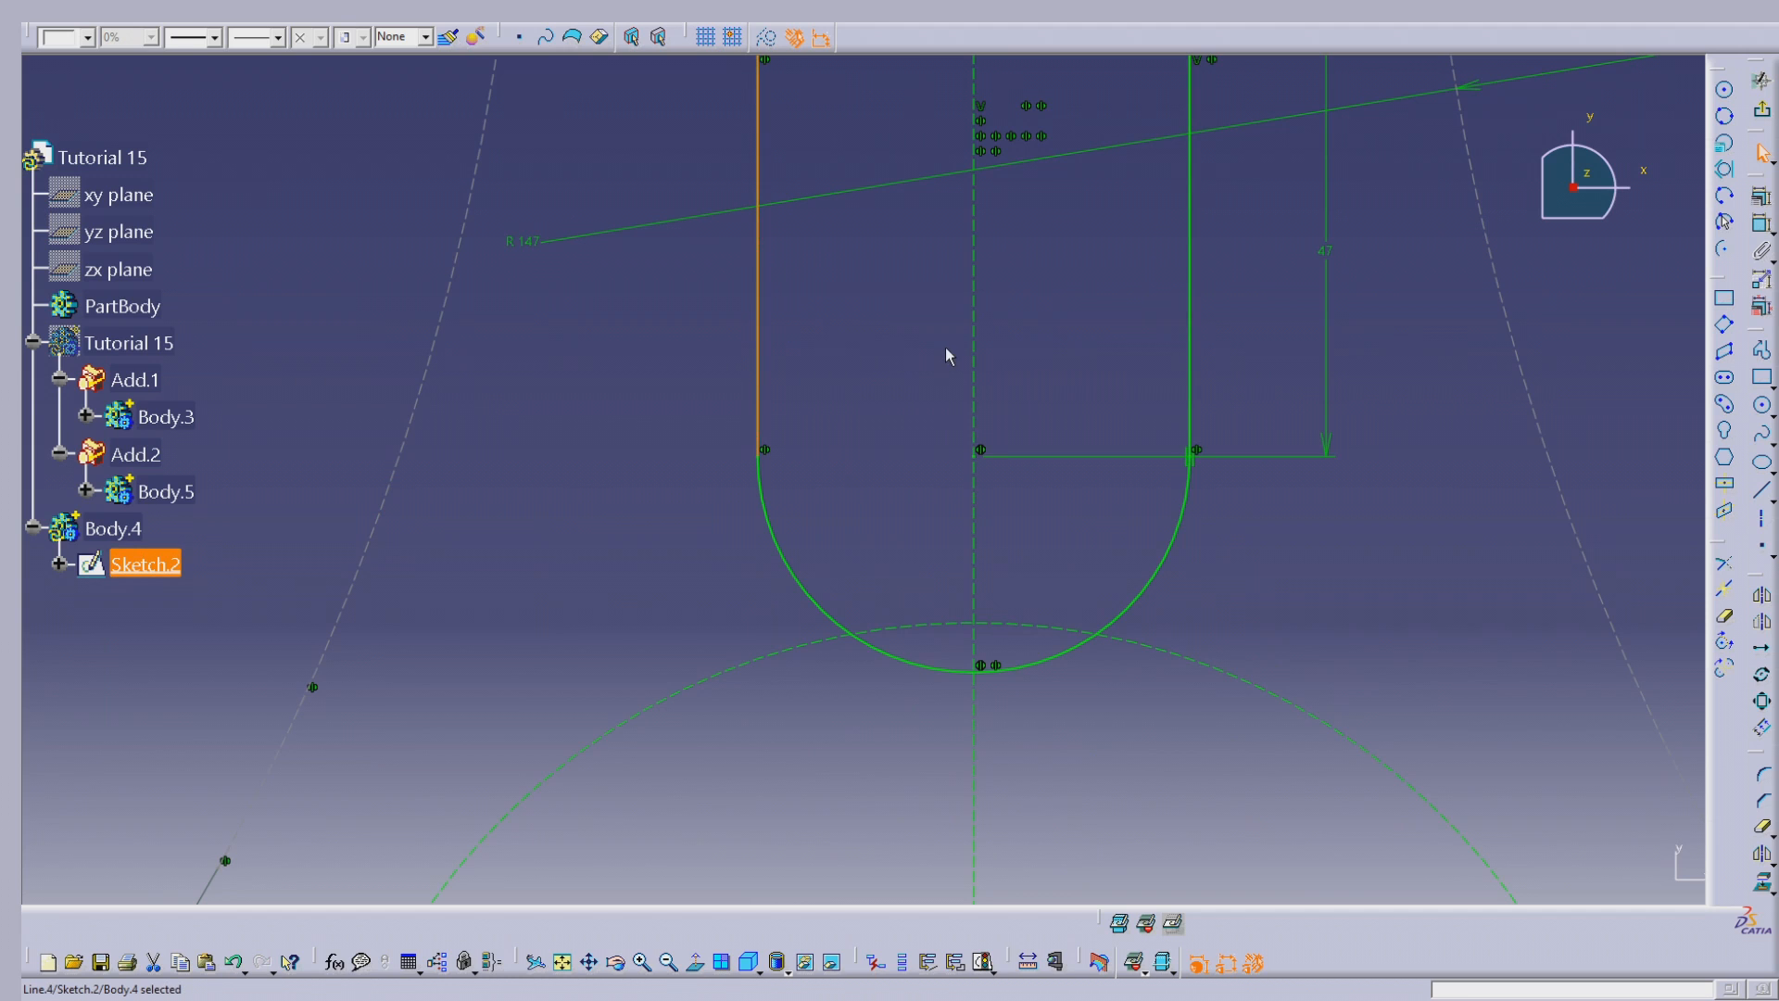
pyautogui.press('Delete')
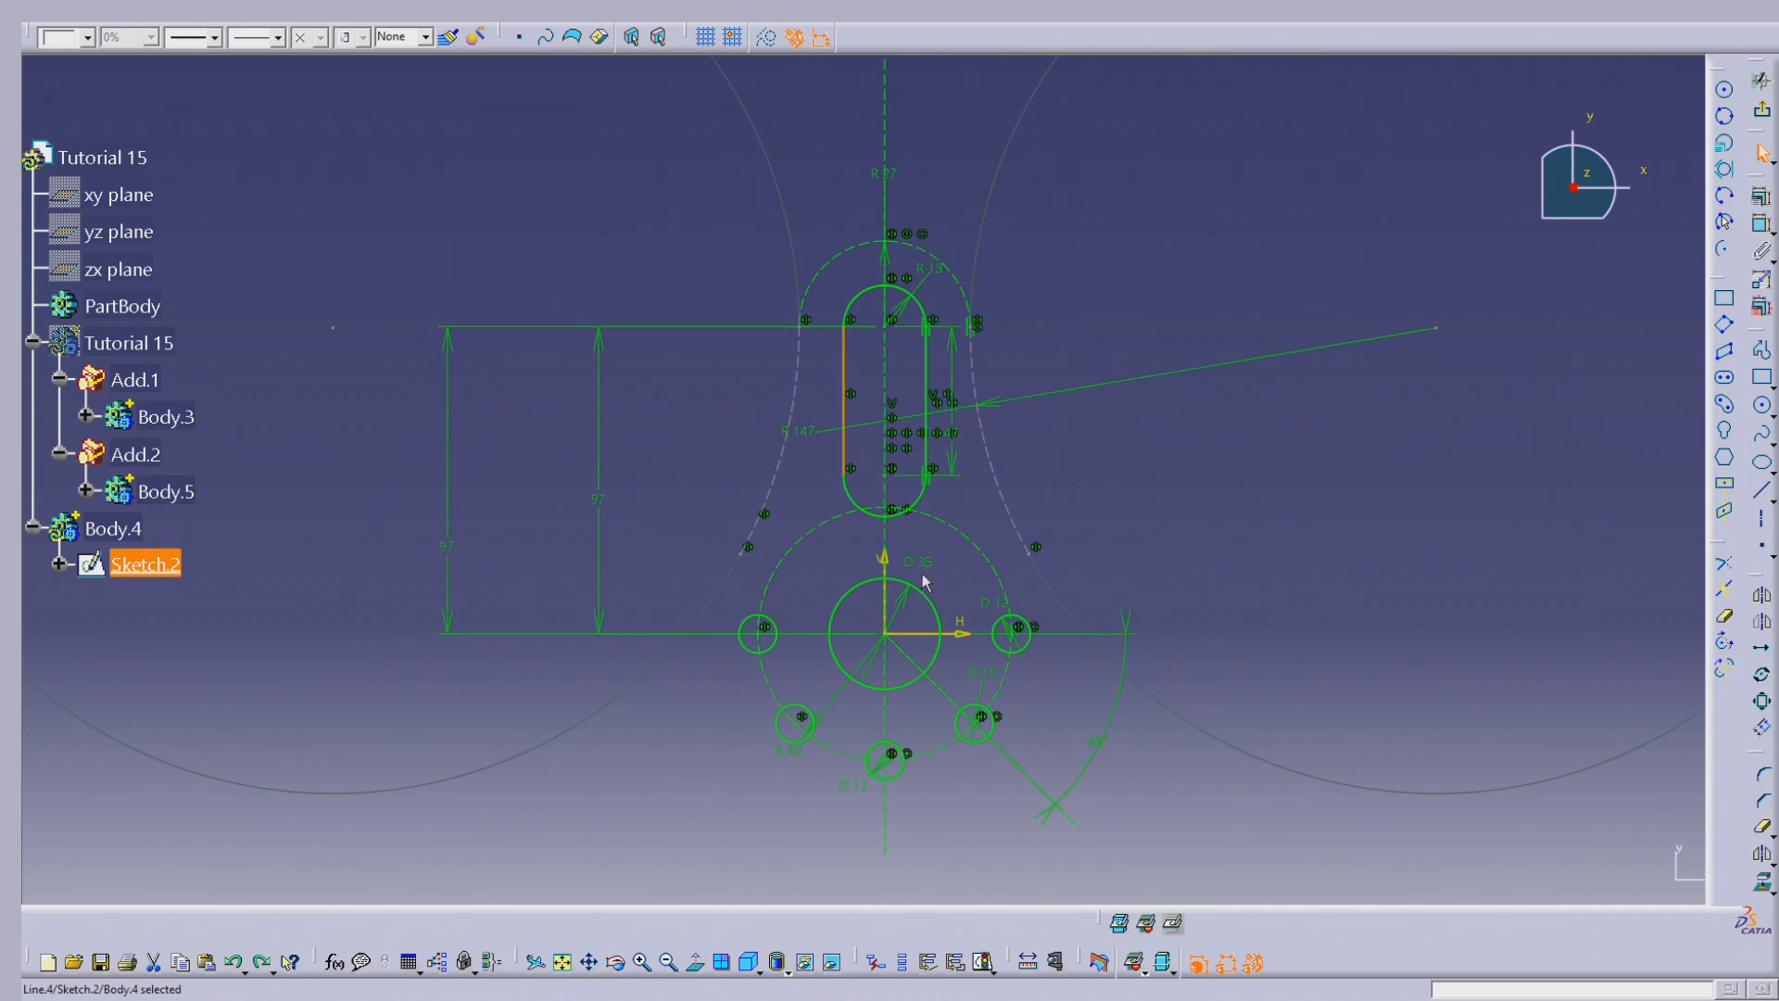
# - Check the lowest 12 mm hole circle for overlapping duplicates and exit Sketch.2
pyautogui.moveTo(973, 519); pyautogui.dragTo(978, 480, button='middle')
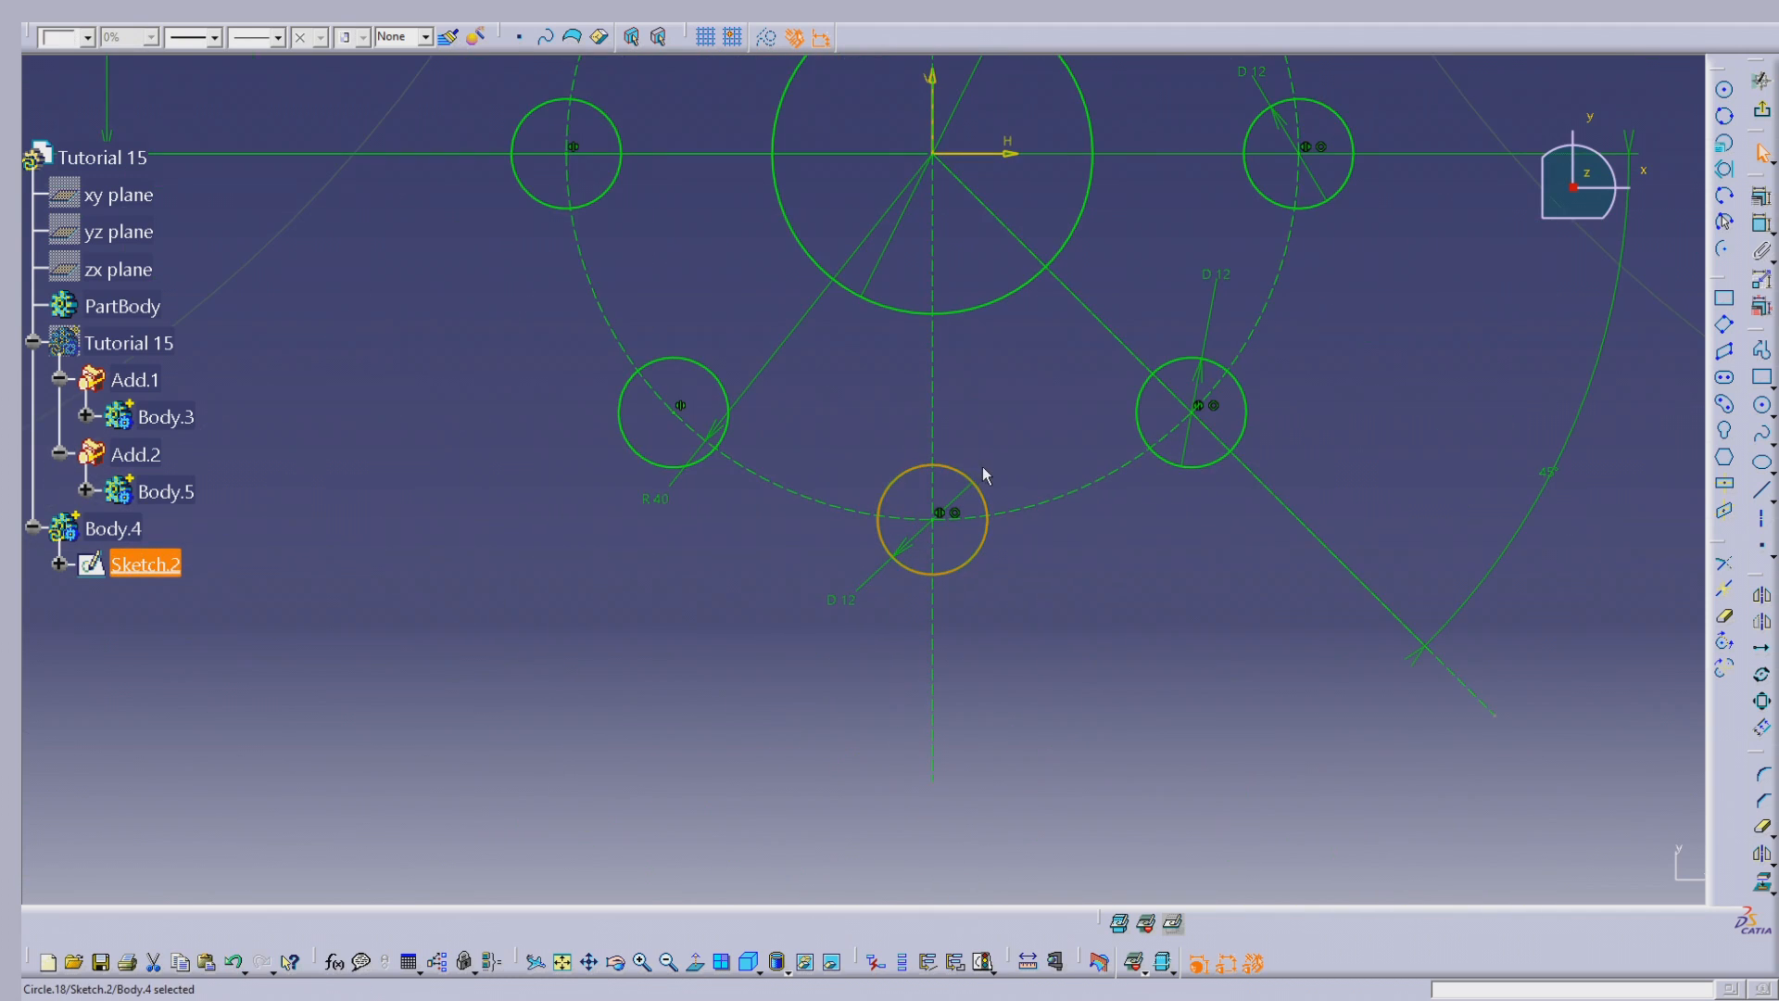
pyautogui.click(984, 470)
pyautogui.moveTo(1017, 364)
pyautogui.mouseDown(button='middle')
pyautogui.moveTo(890, 505)
pyautogui.moveTo(929, 512)
pyautogui.moveTo(973, 444)
pyautogui.mouseUp(button='middle')
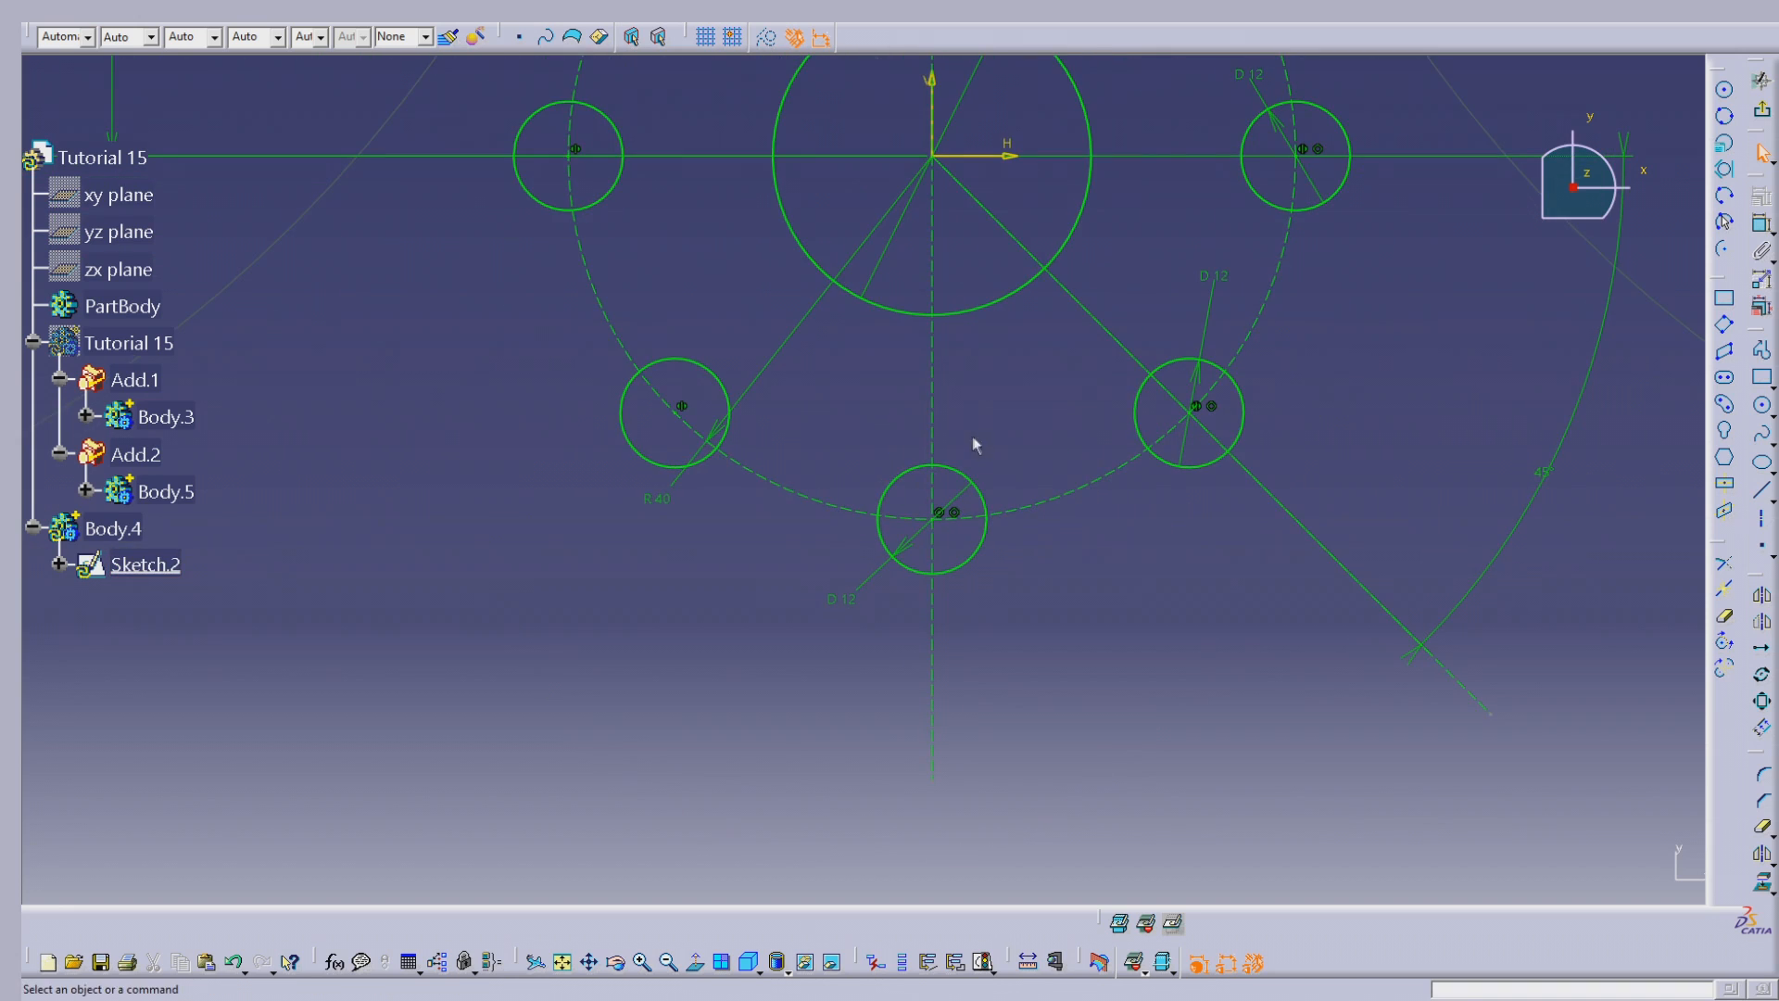
pyautogui.click(981, 492)
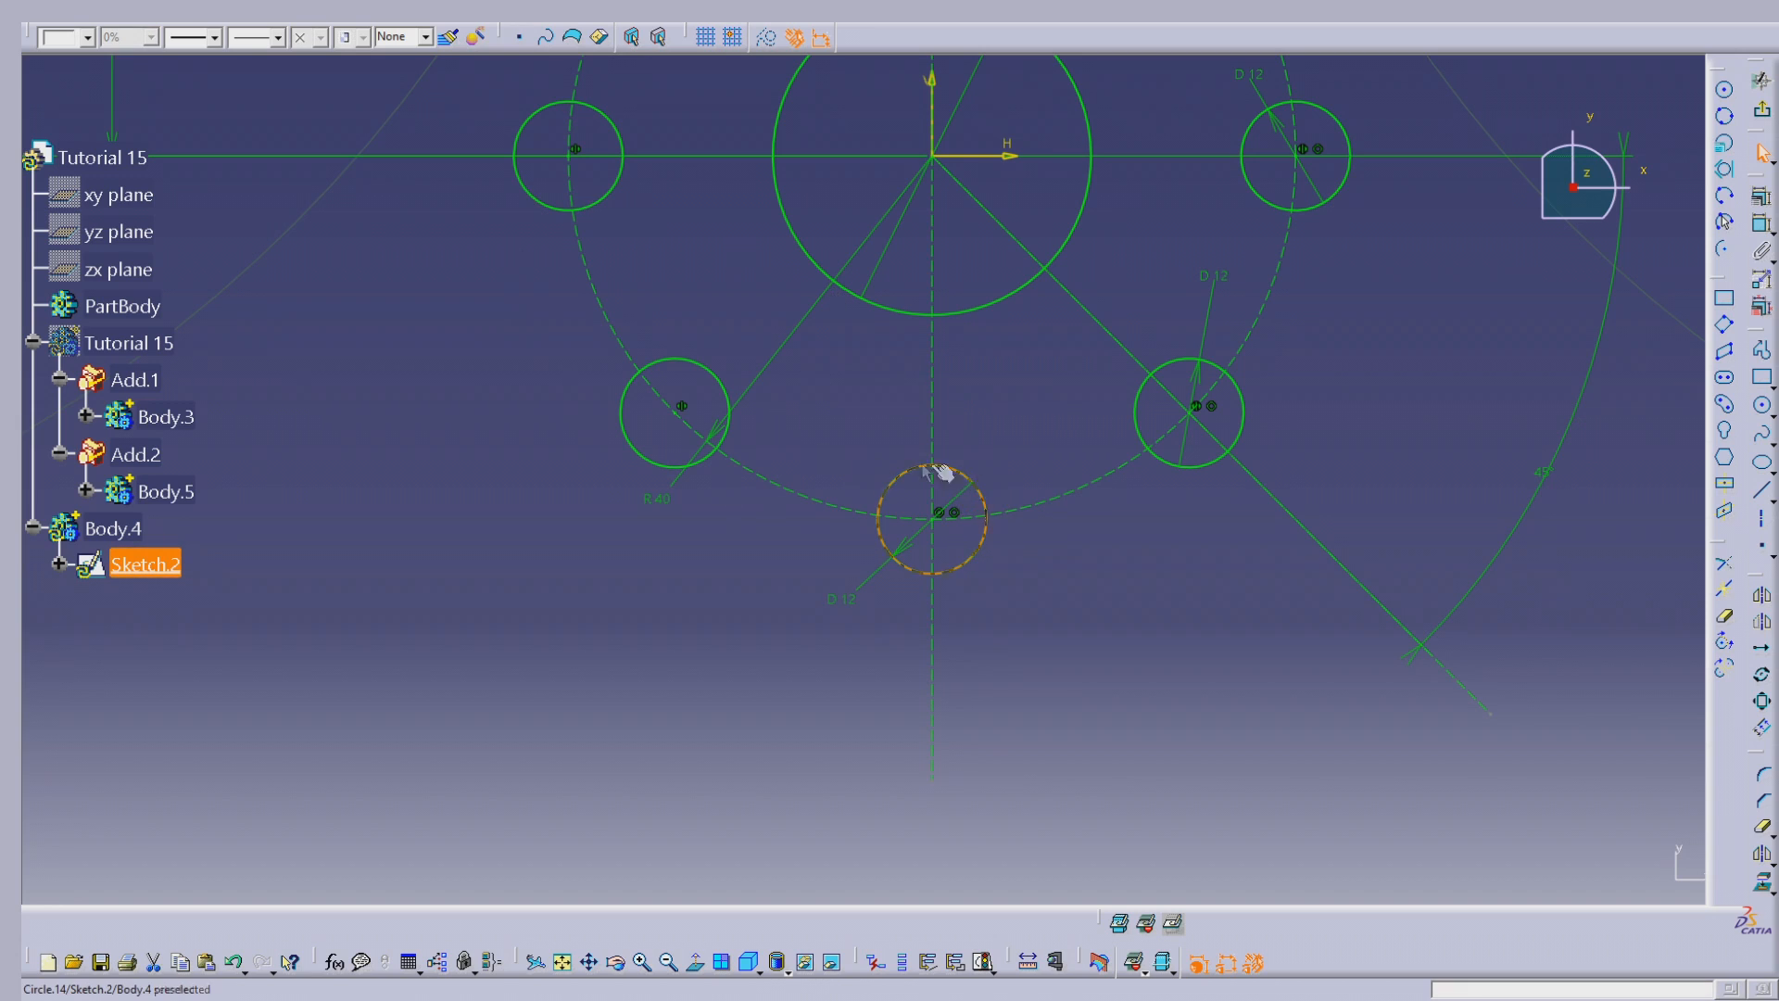
pyautogui.click(1180, 639)
pyautogui.click(1761, 109)
# - Update the part and show the hidden Tutorial 15 body
pyautogui.moveTo(861, 575)
pyautogui.mouseDown(button='middle')
pyautogui.moveTo(897, 518)
pyautogui.moveTo(854, 759)
pyautogui.moveTo(1127, 557)
pyautogui.mouseUp(button='middle')
pyautogui.click(1128, 558)
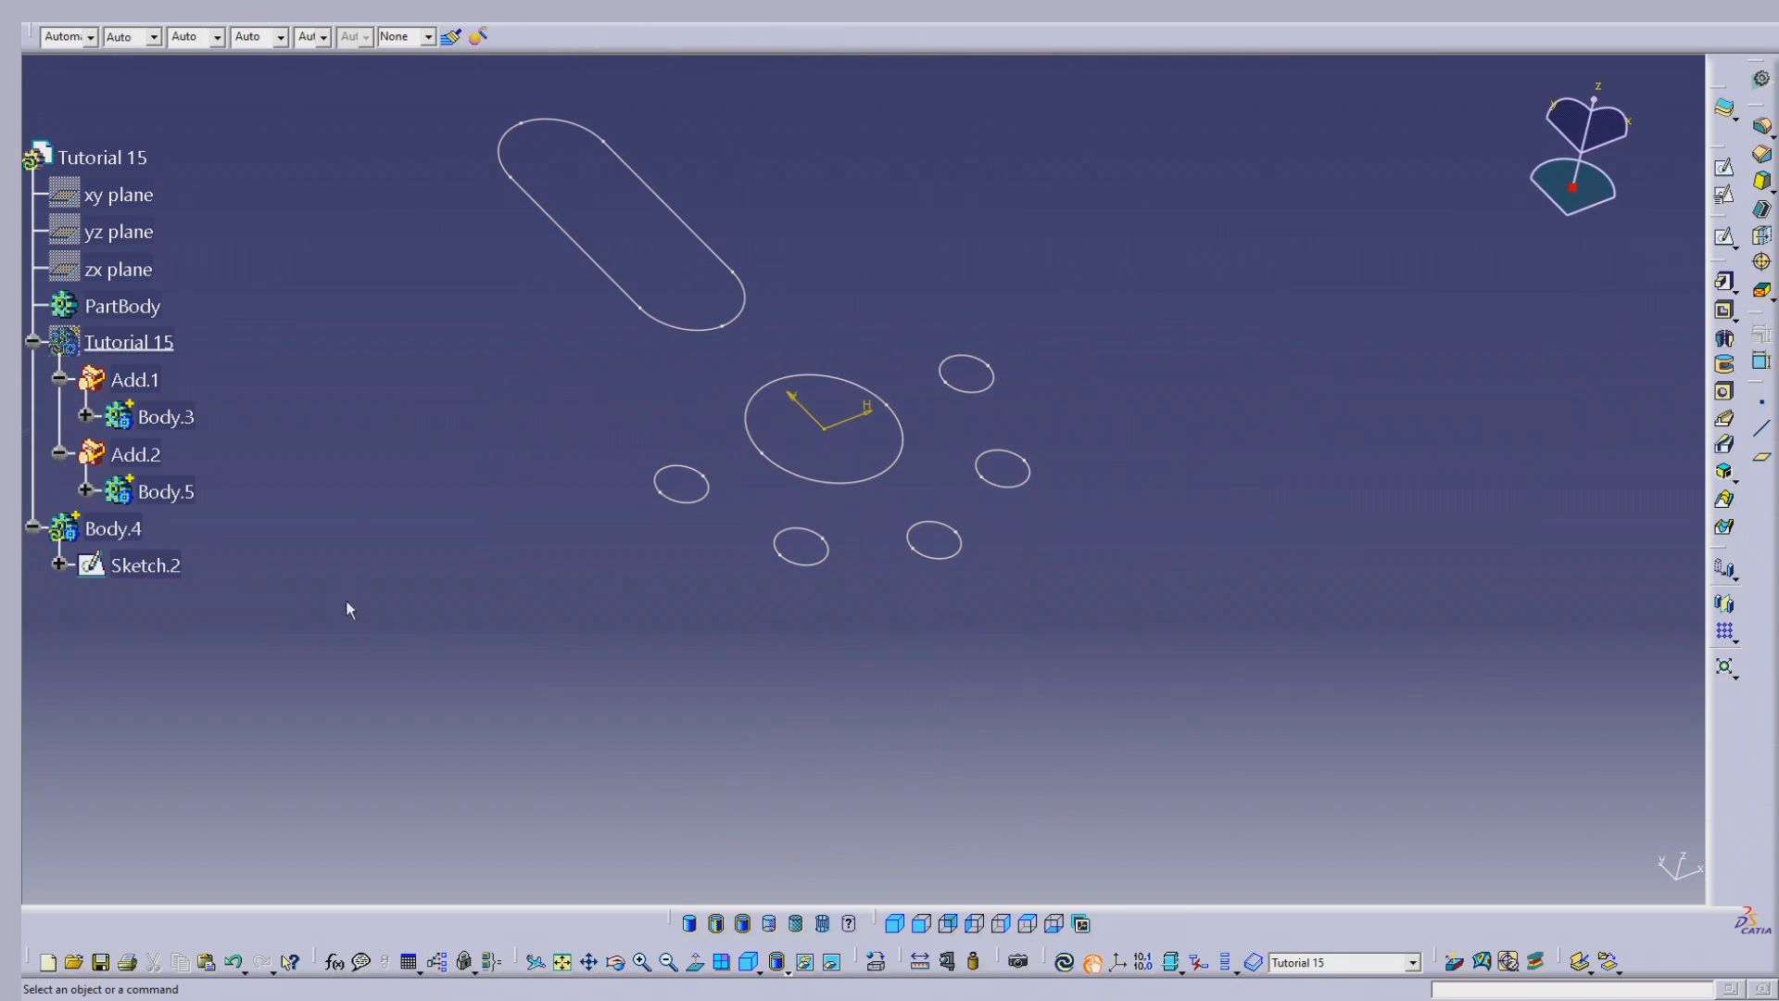
pyautogui.hotkey('ctrl', 'u')
pyautogui.click(136, 343)
pyautogui.press('space')
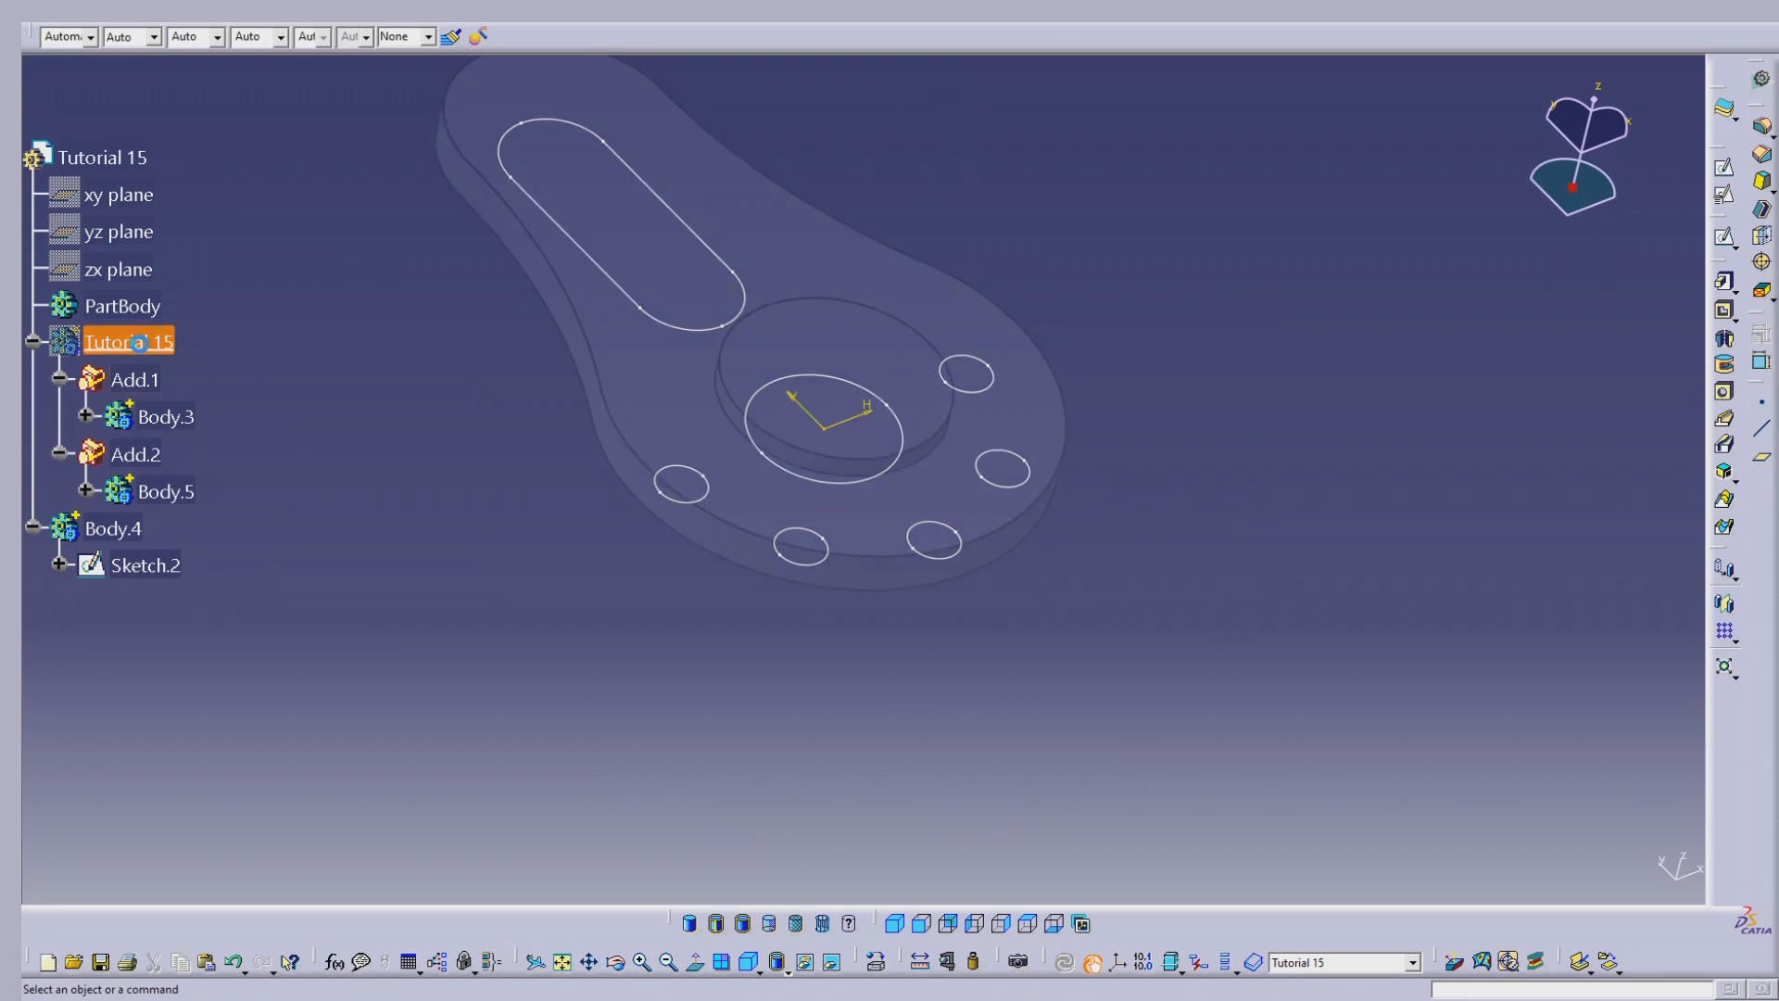
# - Define Body.4 as the in-work object
pyautogui.click(102, 612)
pyautogui.rightClick(103, 613)
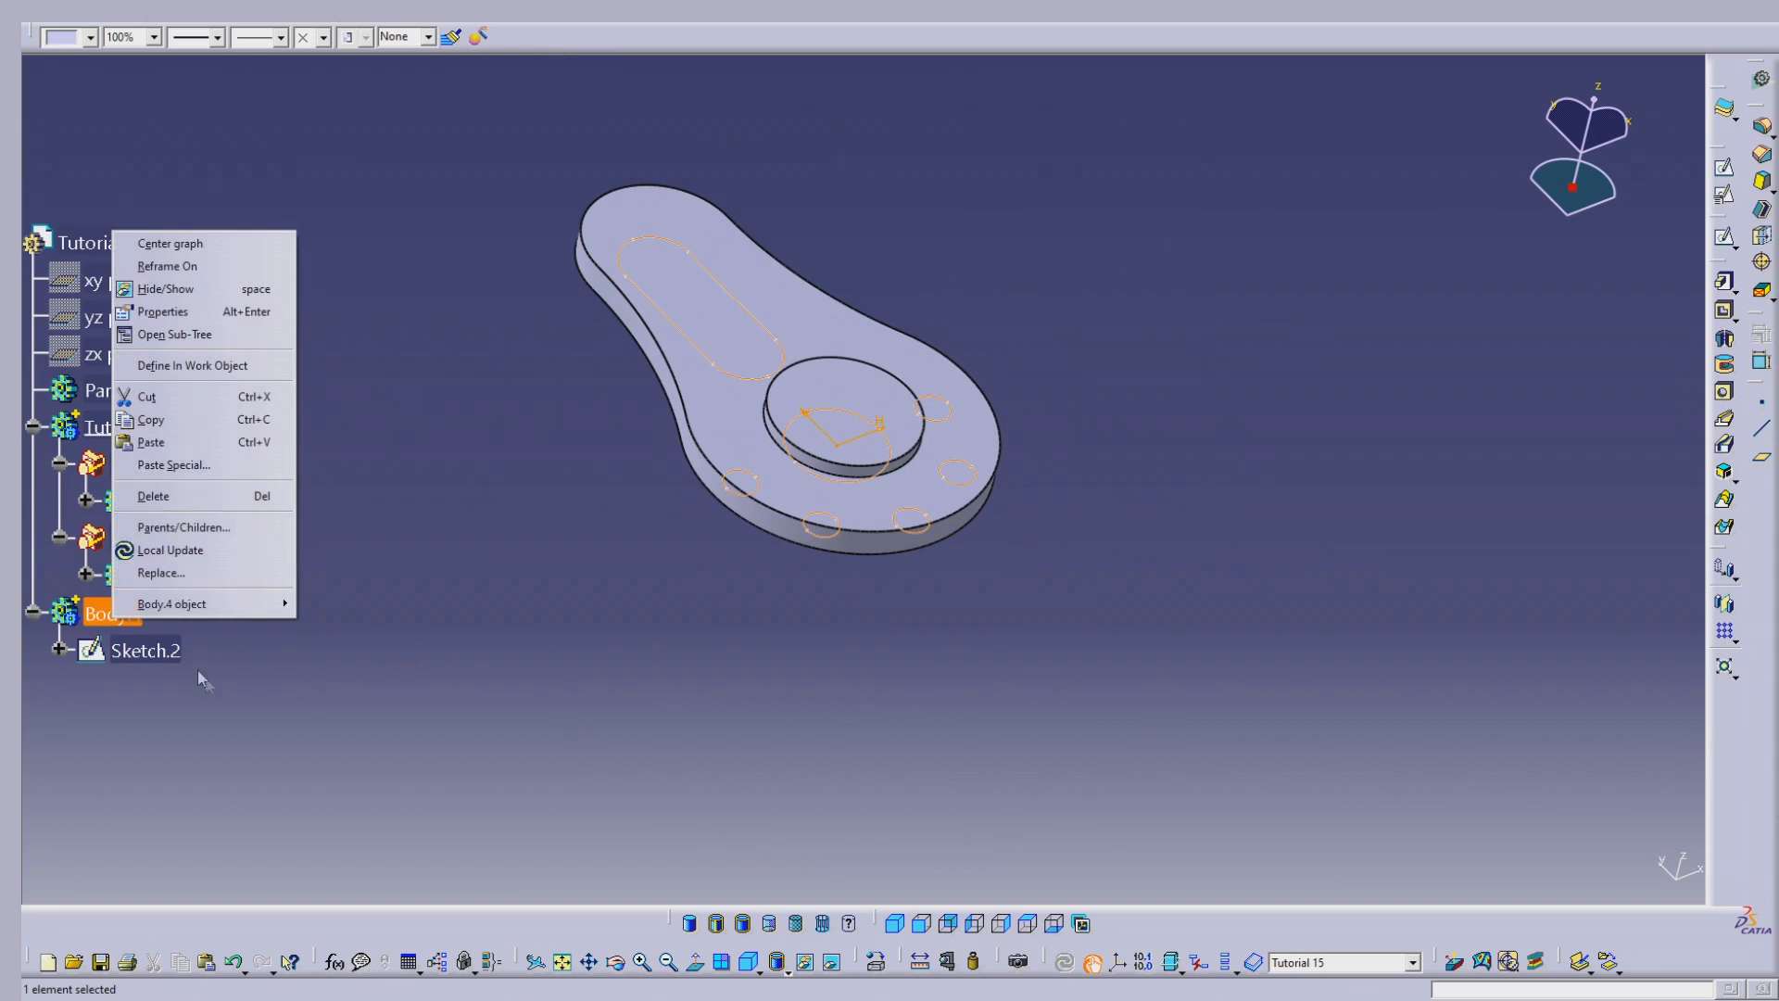
pyautogui.click(193, 365)
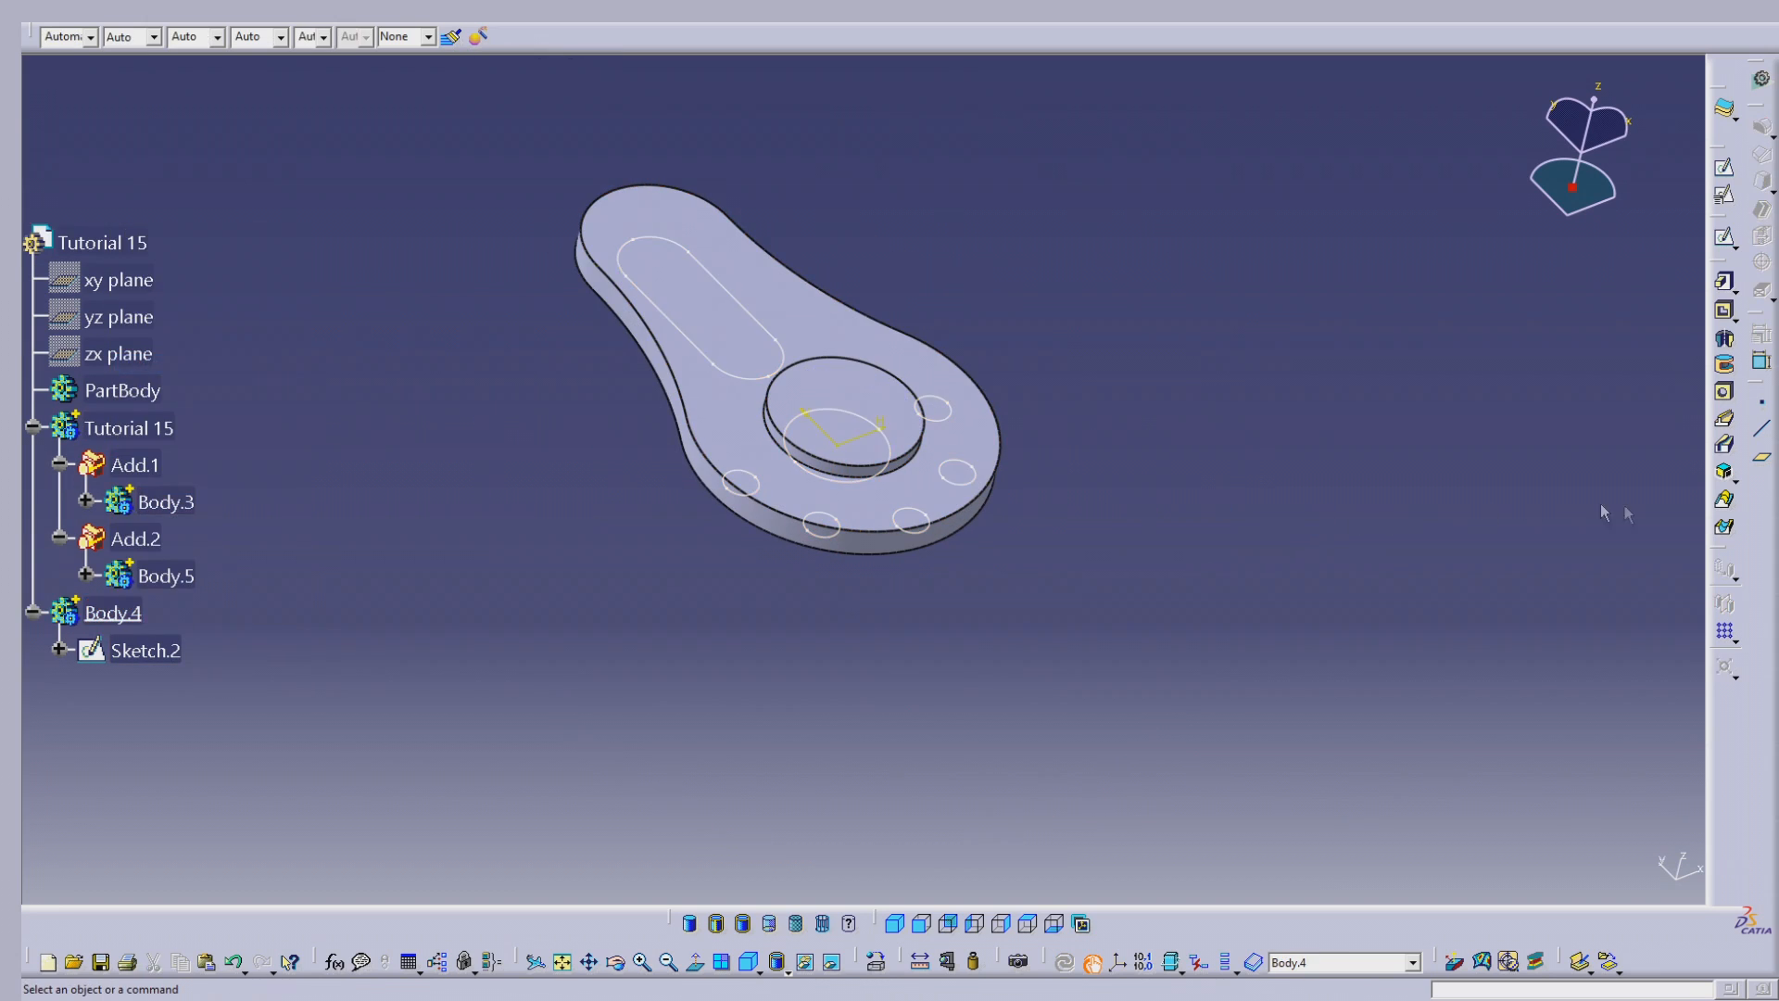
# - Extrude Sketch.2 as a pad with a first limit of 17 mm and a second limit of 15 mm
pyautogui.click(1724, 281)
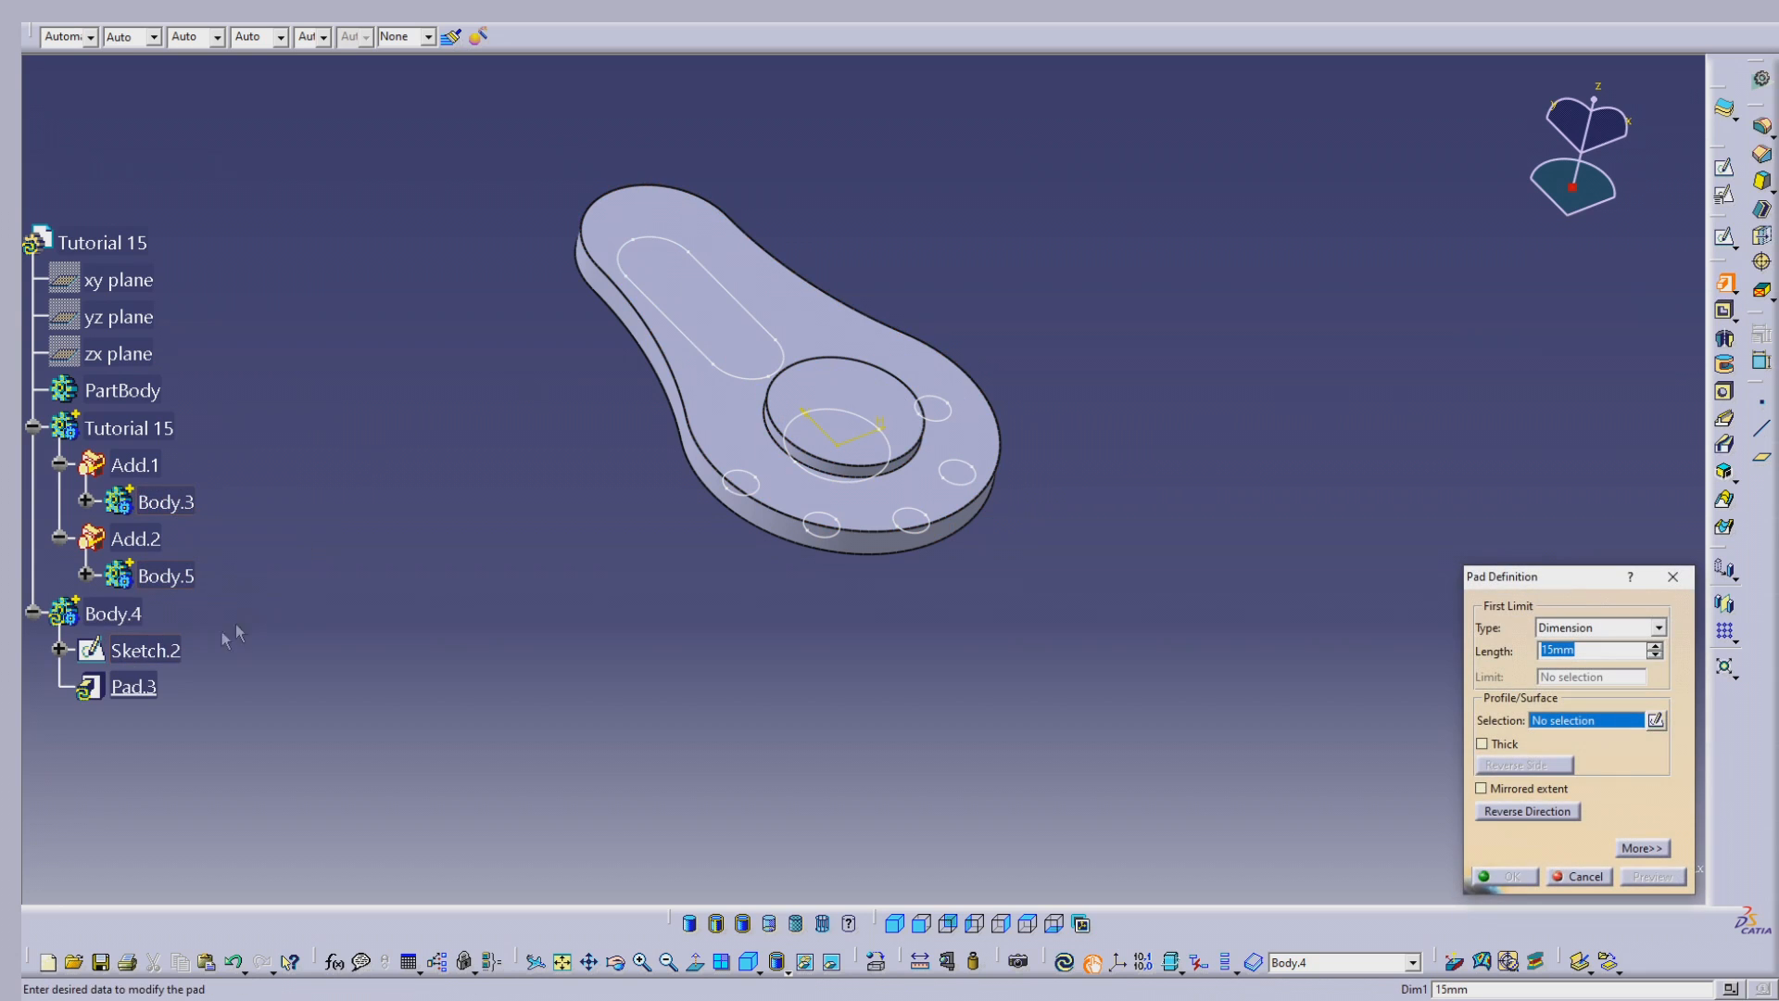
pyautogui.click(146, 652)
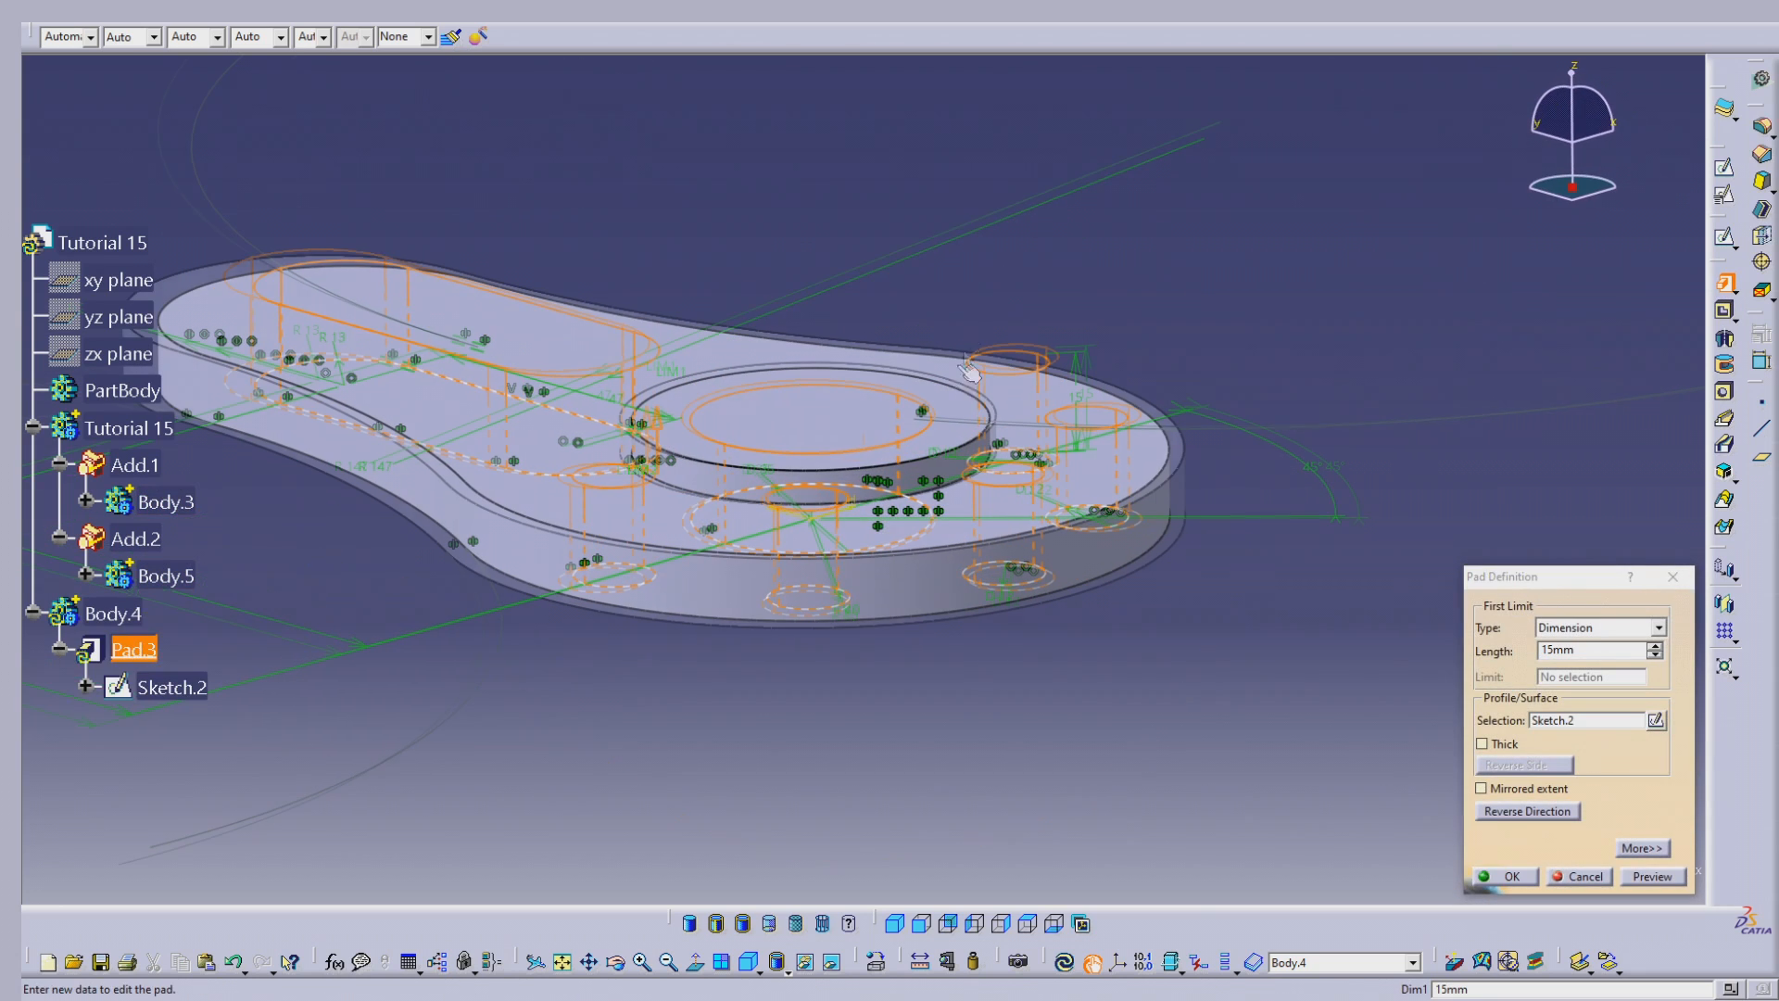
pyautogui.click(1641, 848)
pyautogui.write('15')
pyautogui.press('Return')
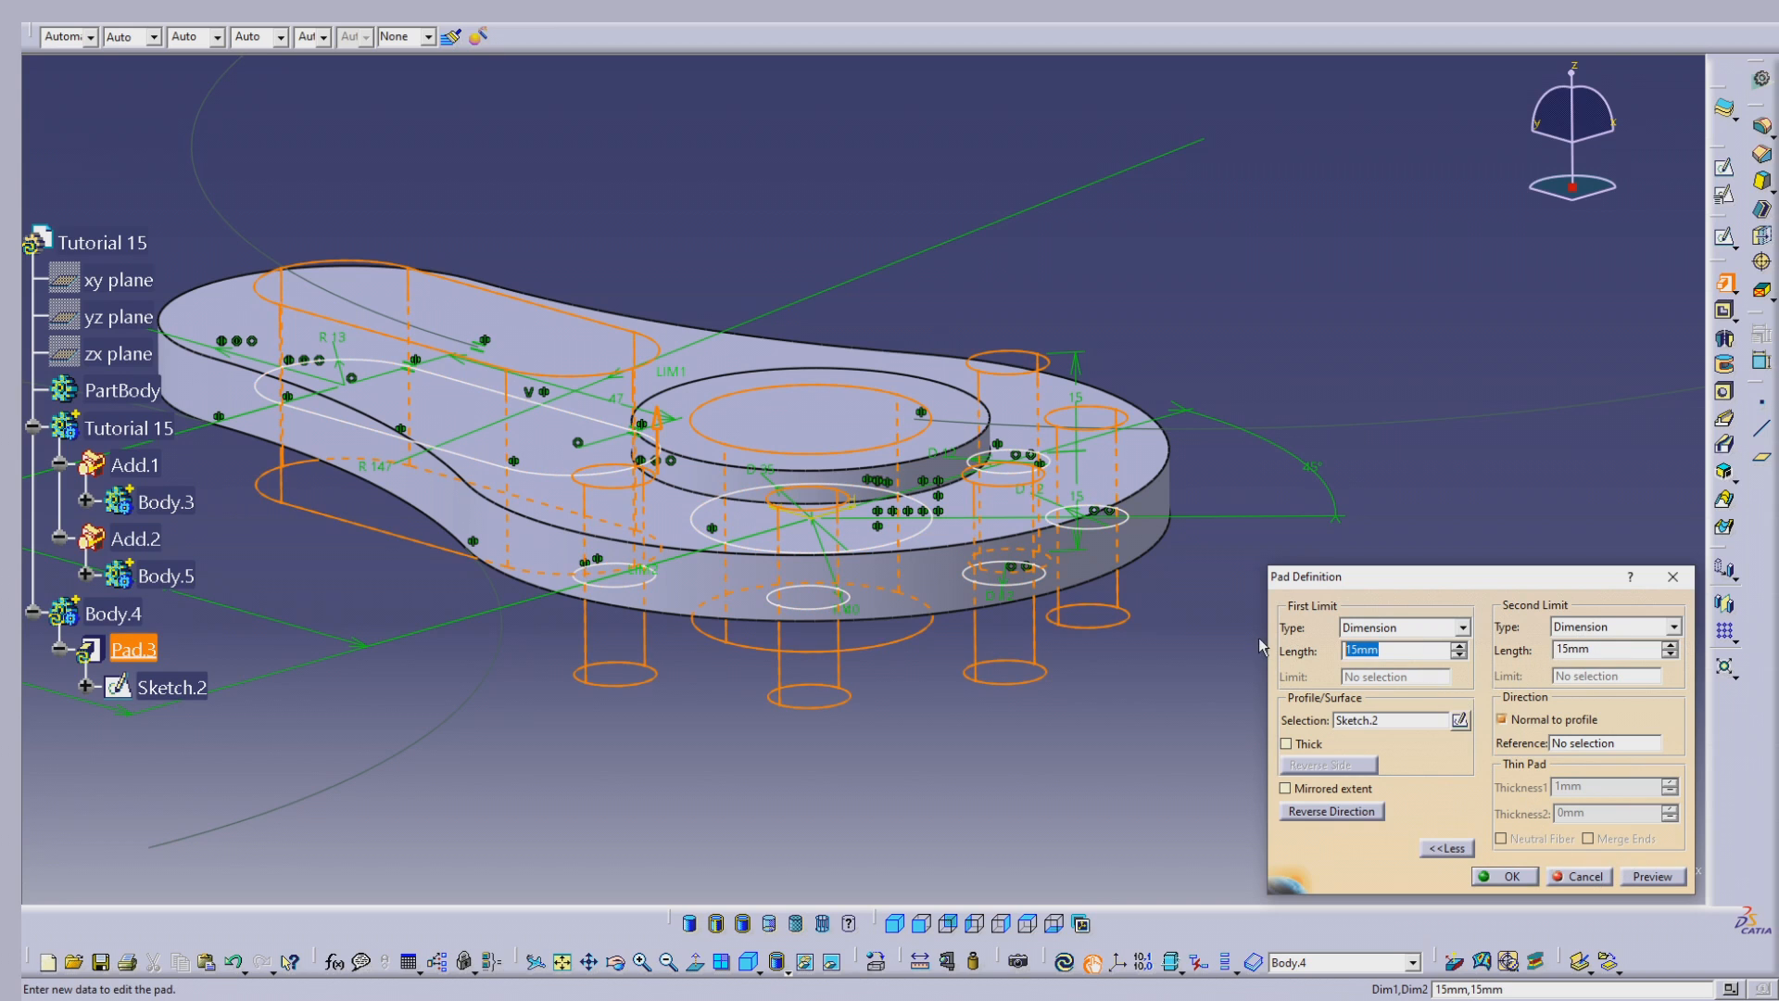
pyautogui.write('17')
pyautogui.press('Tab')
pyautogui.click(1652, 877)
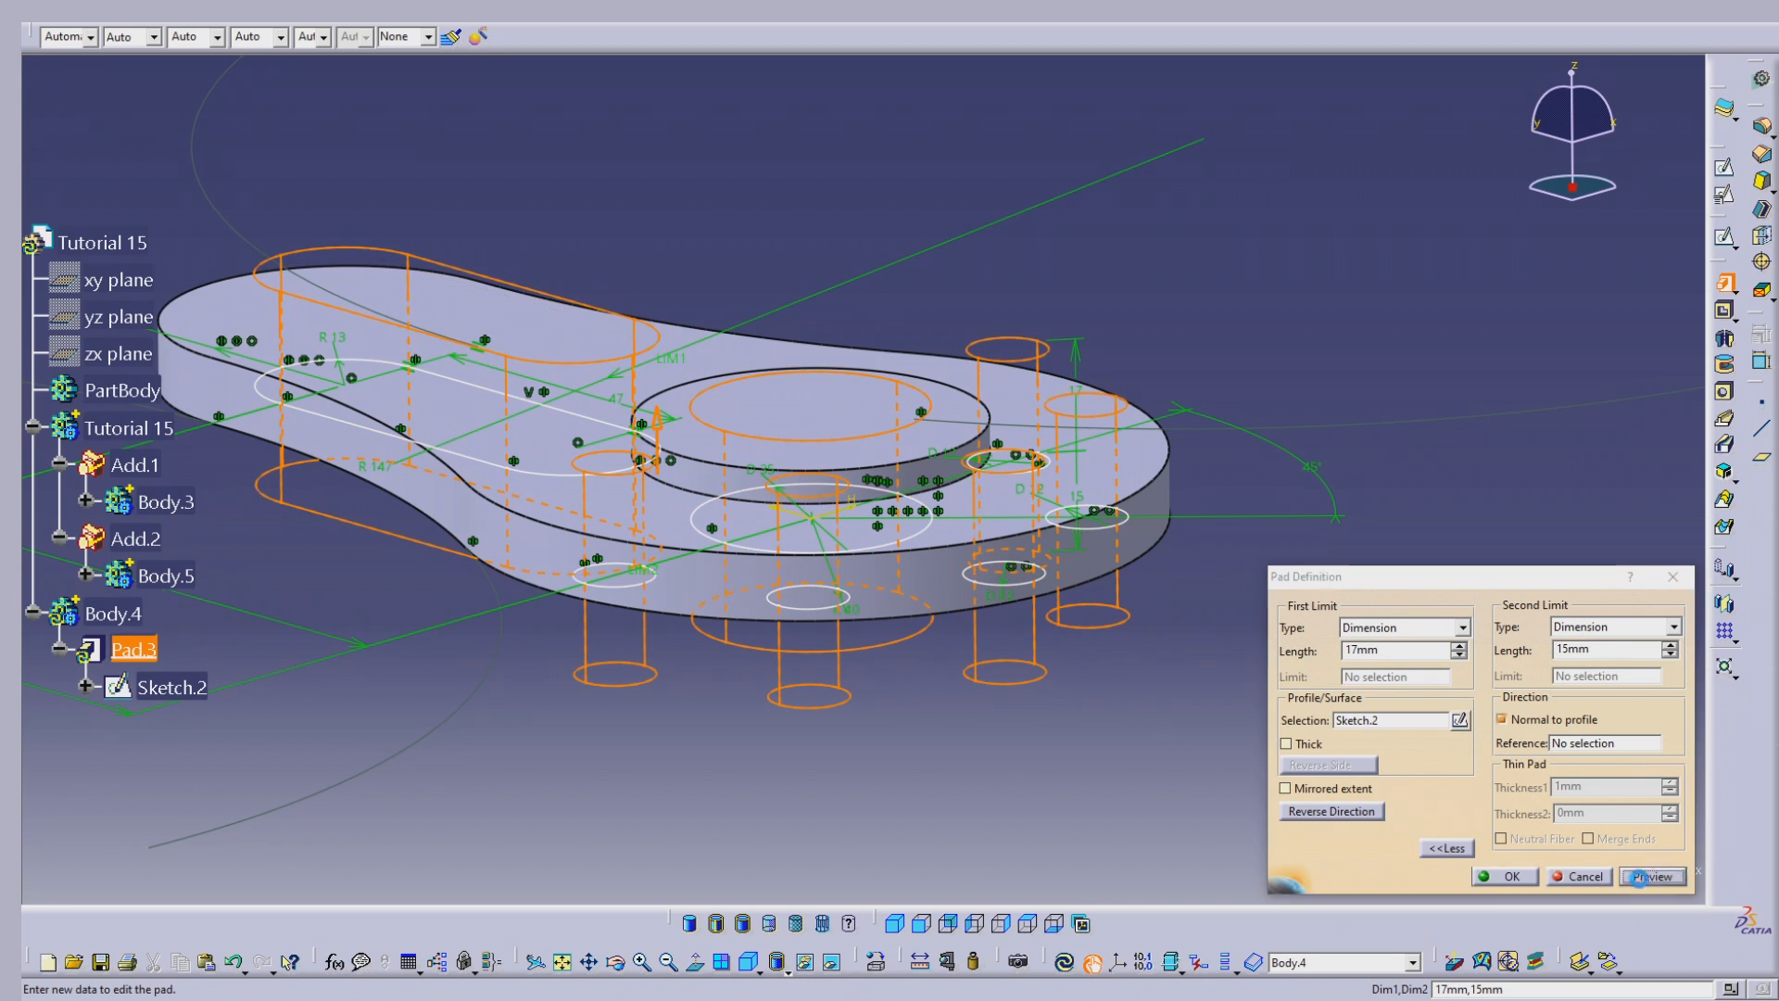
pyautogui.moveTo(1114, 631); pyautogui.dragTo(1015, 598, button='middle')
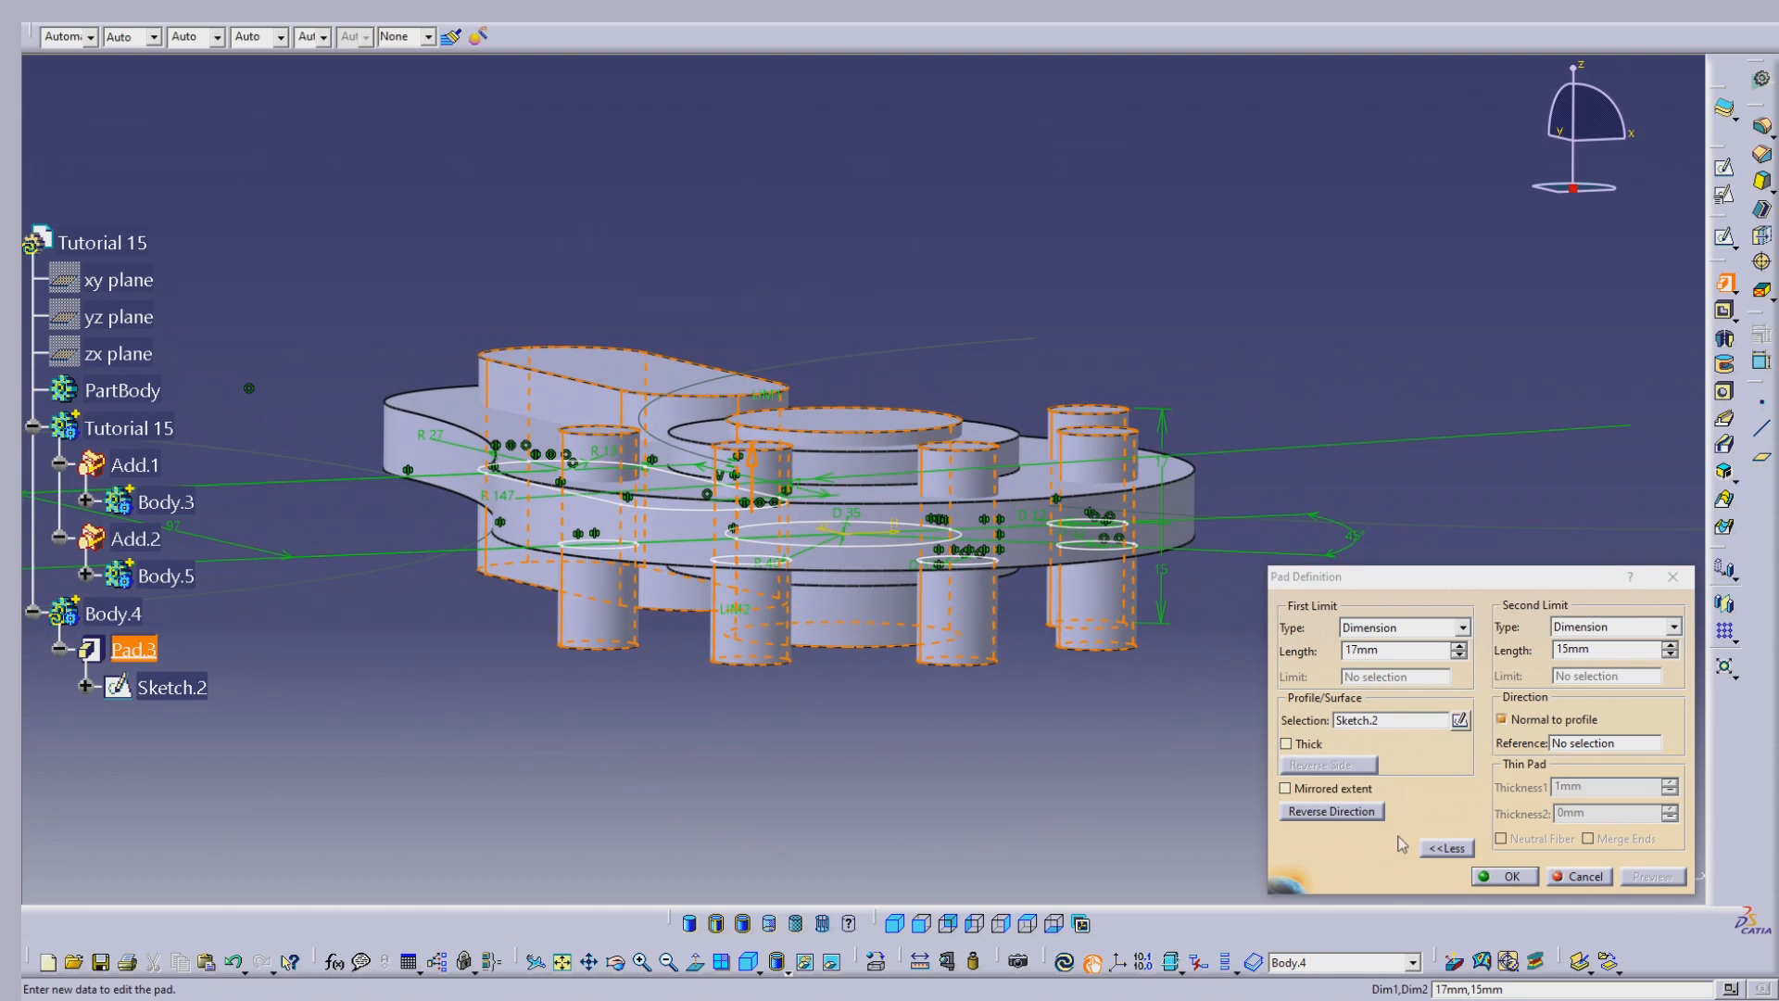
pyautogui.click(1510, 877)
pyautogui.moveTo(913, 821); pyautogui.dragTo(1124, 666, button='middle')
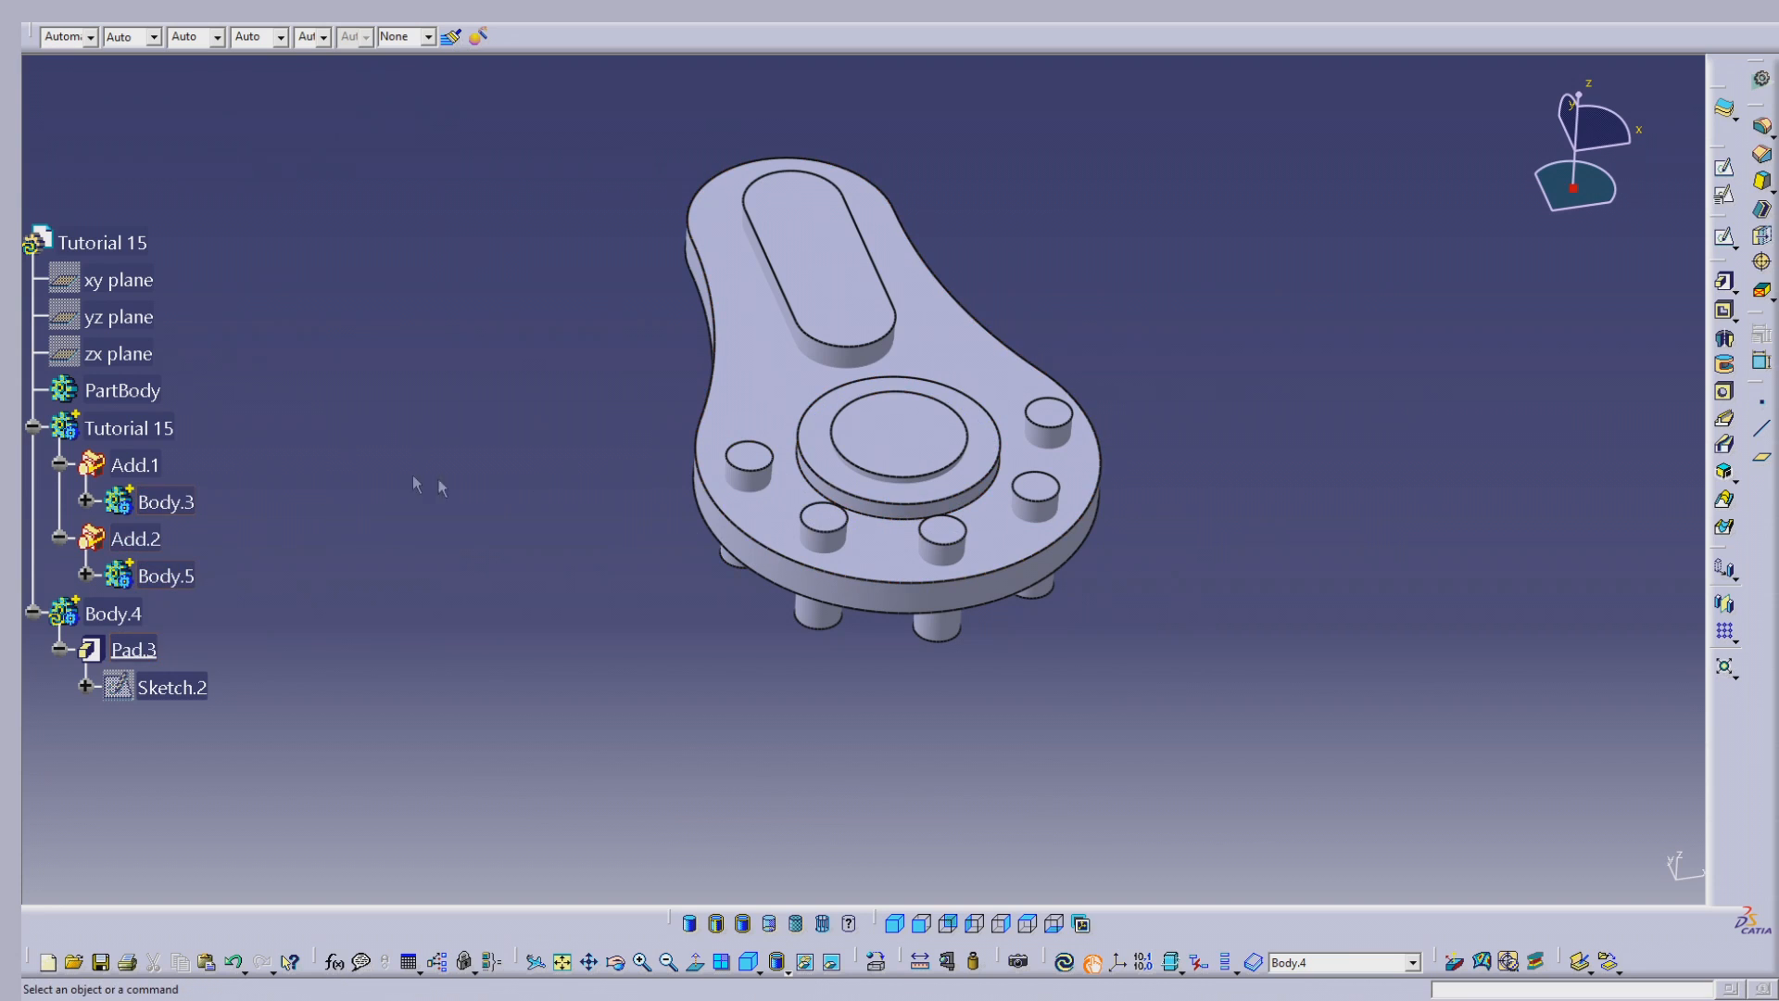
# - With the Tutorial 15 body set as the in-work object, subtract Body.4 from it using Remove and update the part
pyautogui.rightClick(151, 433)
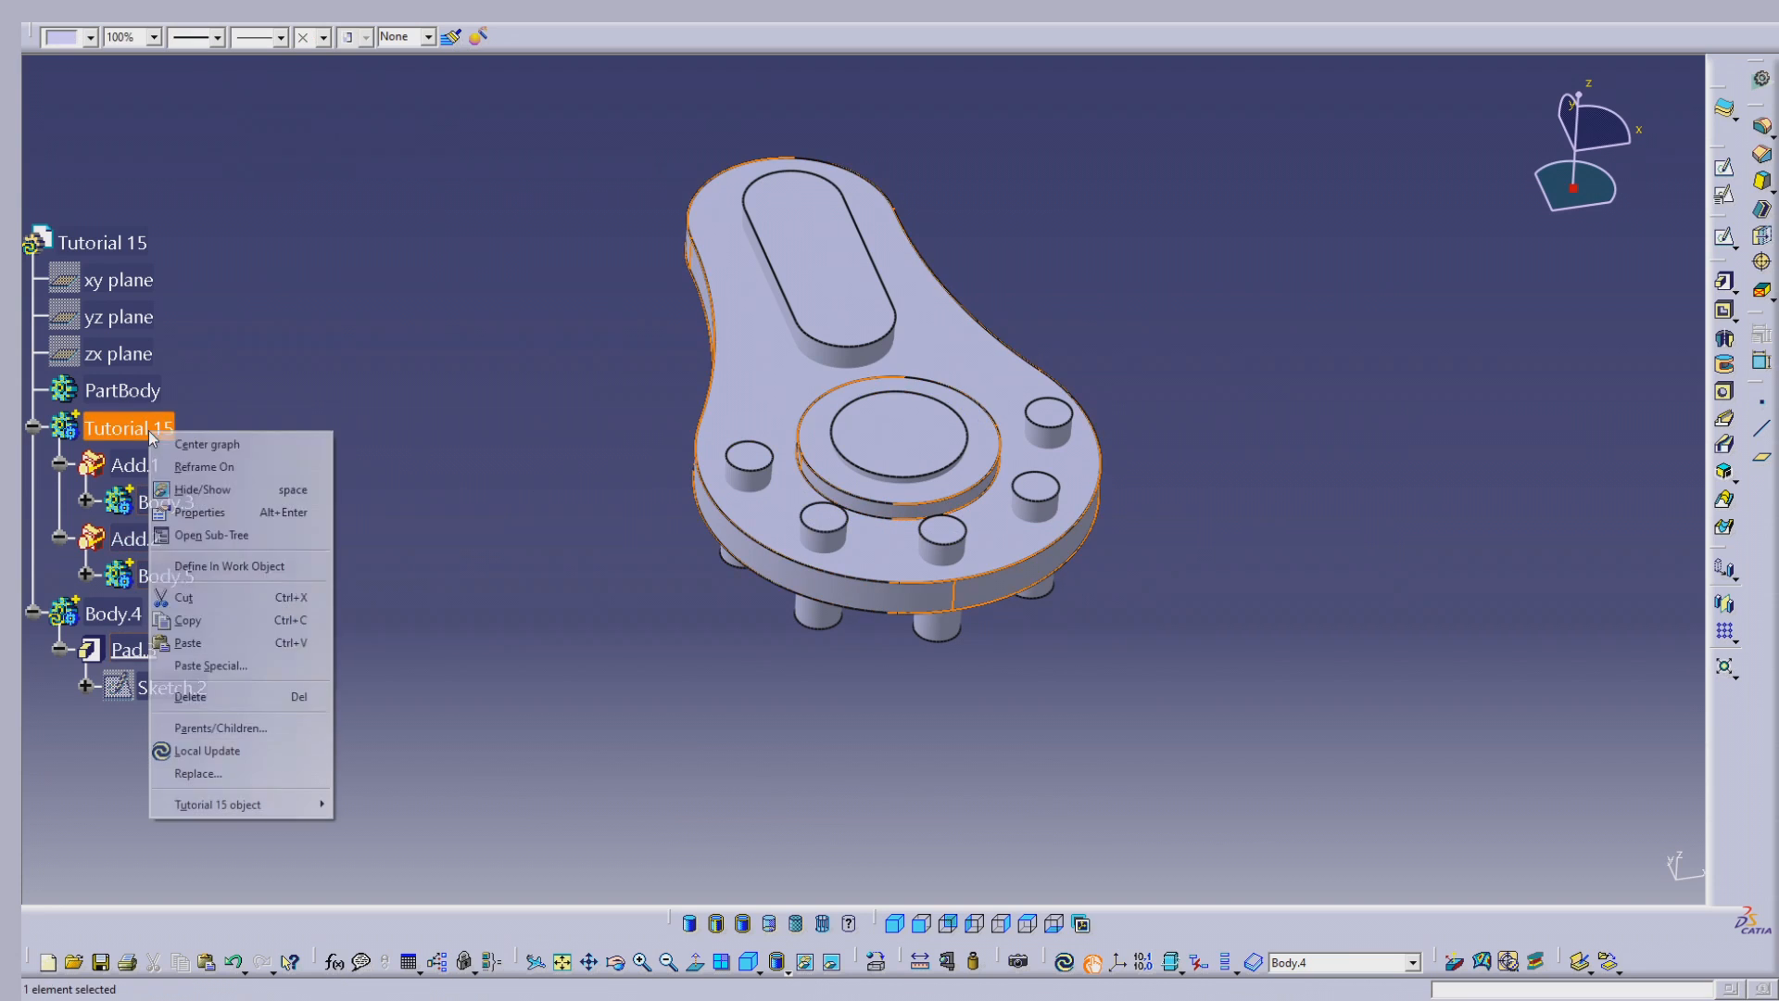
pyautogui.click(229, 565)
pyautogui.click(145, 619)
pyautogui.rightClick(145, 619)
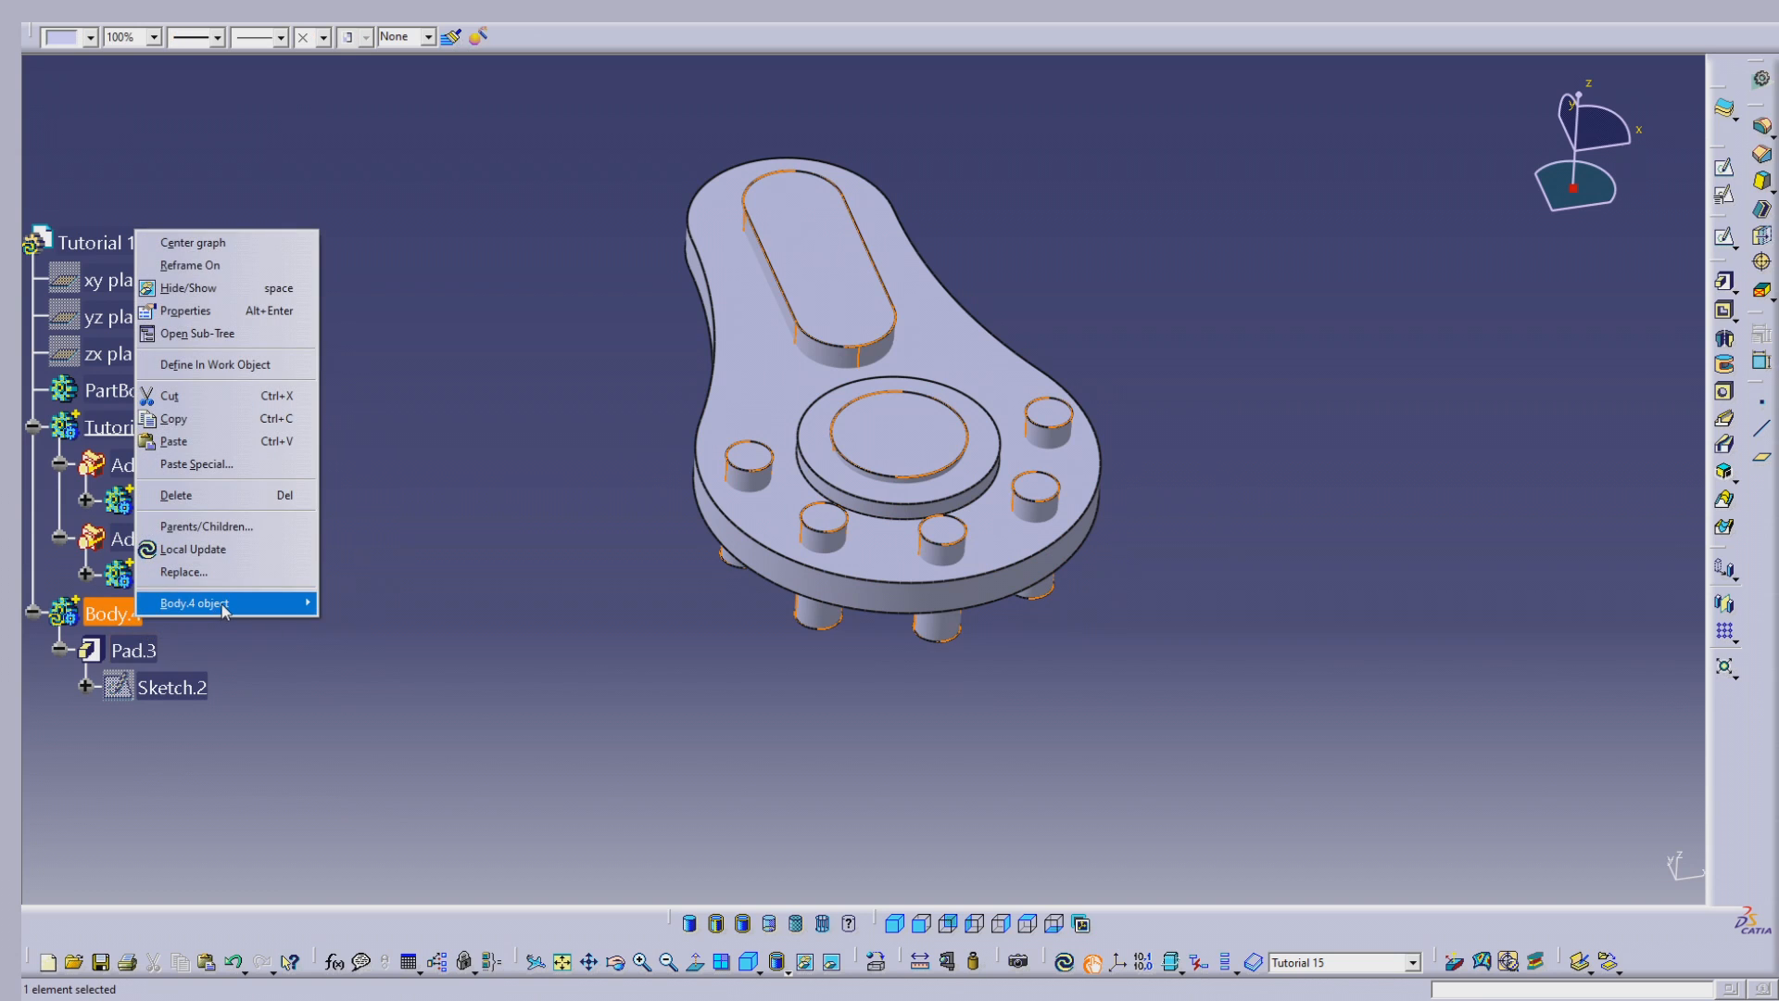
pyautogui.moveTo(278, 603)
pyautogui.click(392, 686)
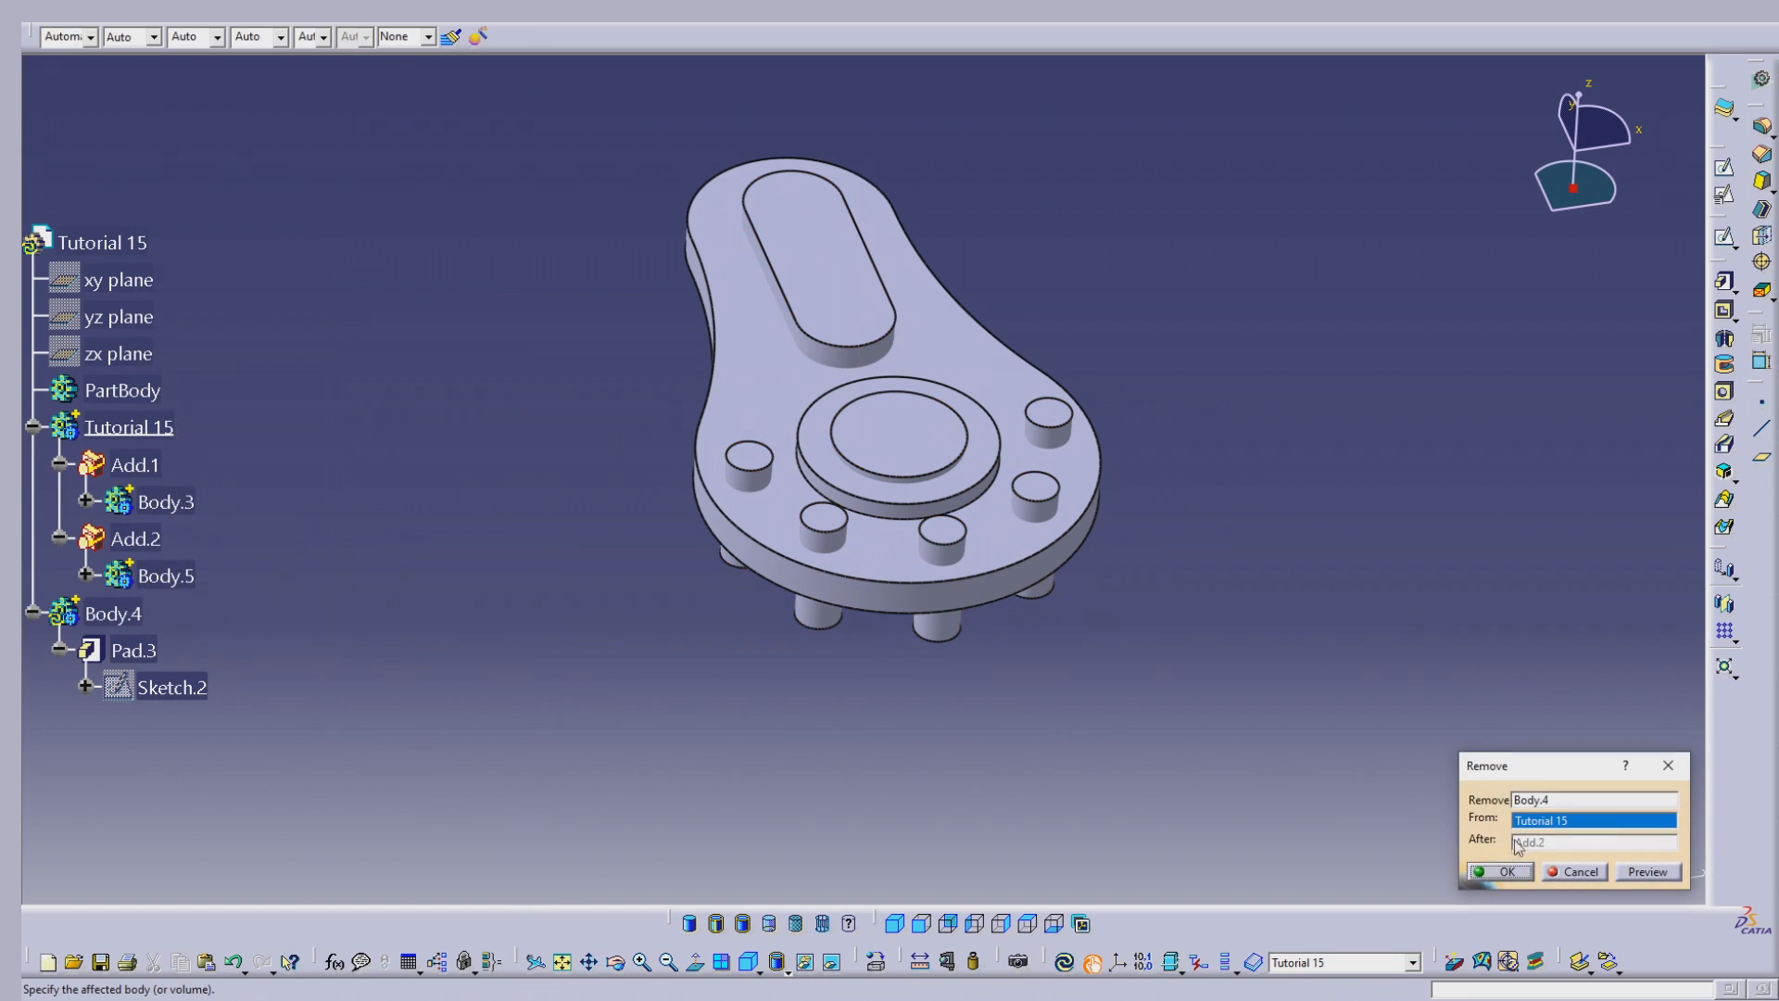
pyautogui.click(1504, 870)
pyautogui.moveTo(929, 401); pyautogui.dragTo(1001, 545, button='middle')
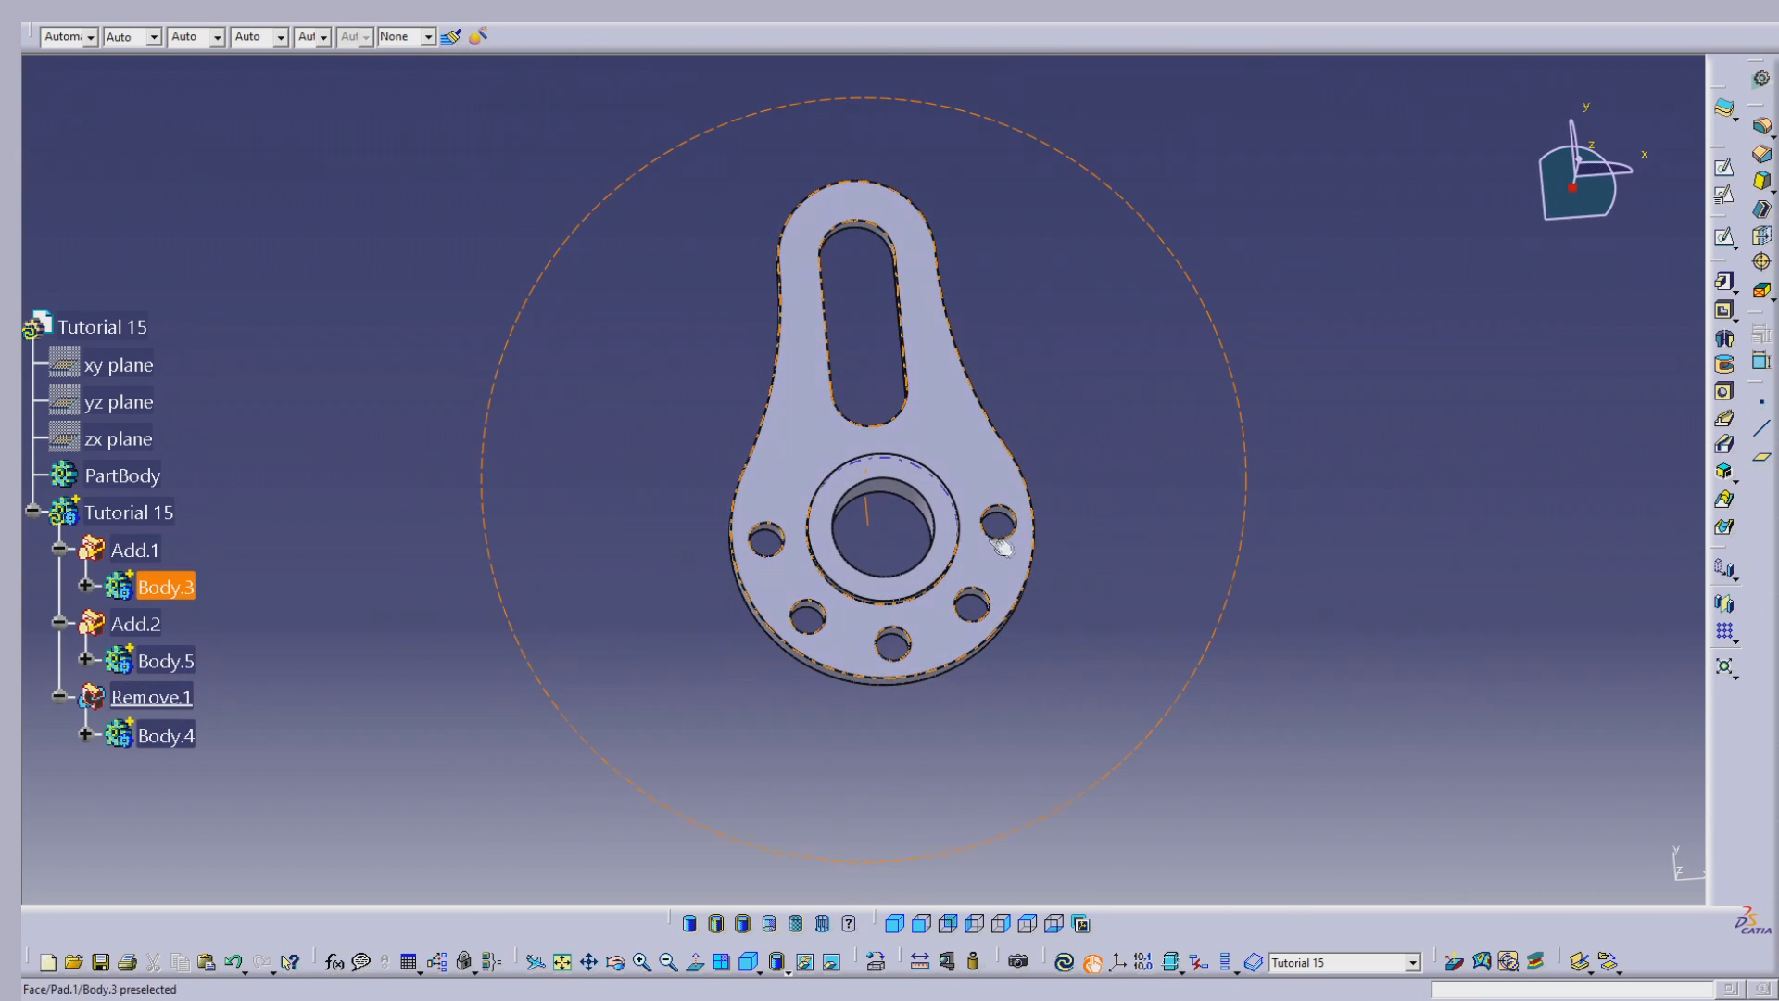
pyautogui.click(1064, 962)
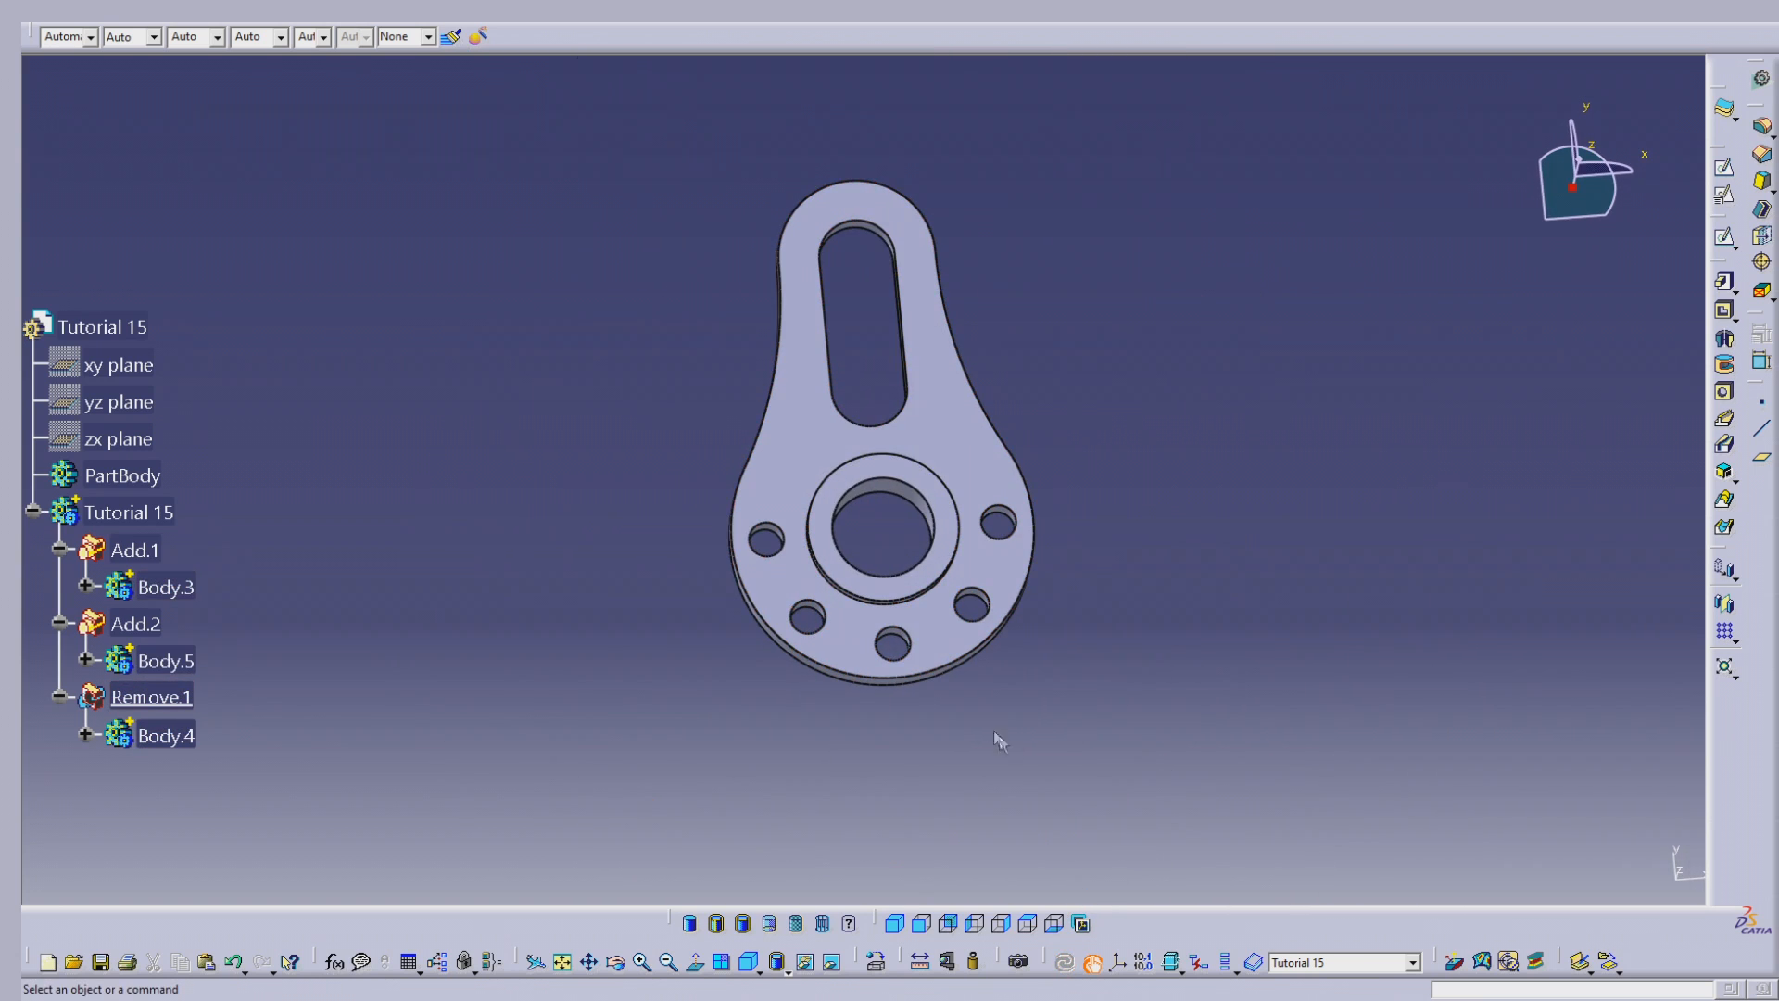
pyautogui.rightClick(157, 513)
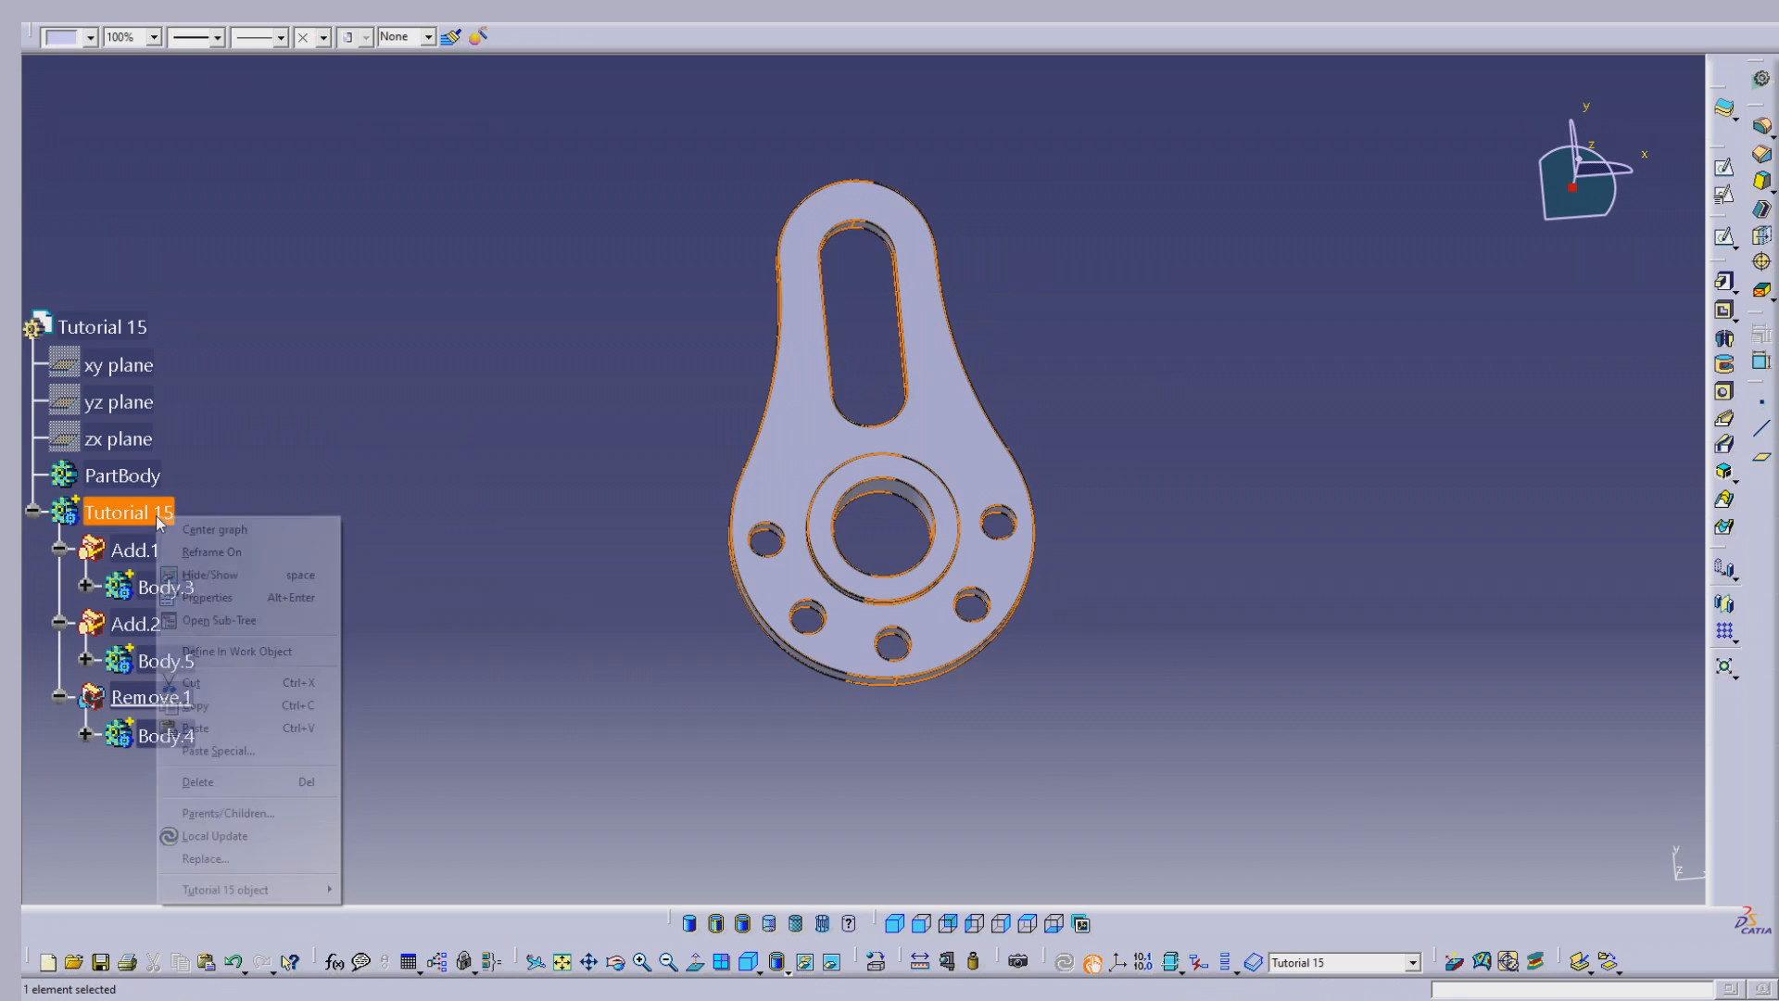
pyautogui.click(294, 429)
pyautogui.moveTo(1124, 699); pyautogui.dragTo(866, 672, button='middle')
pyautogui.moveTo(1347, 531); pyautogui.dragTo(1125, 618, button='middle')
pyautogui.moveTo(833, 598); pyautogui.dragTo(789, 529, button='middle')
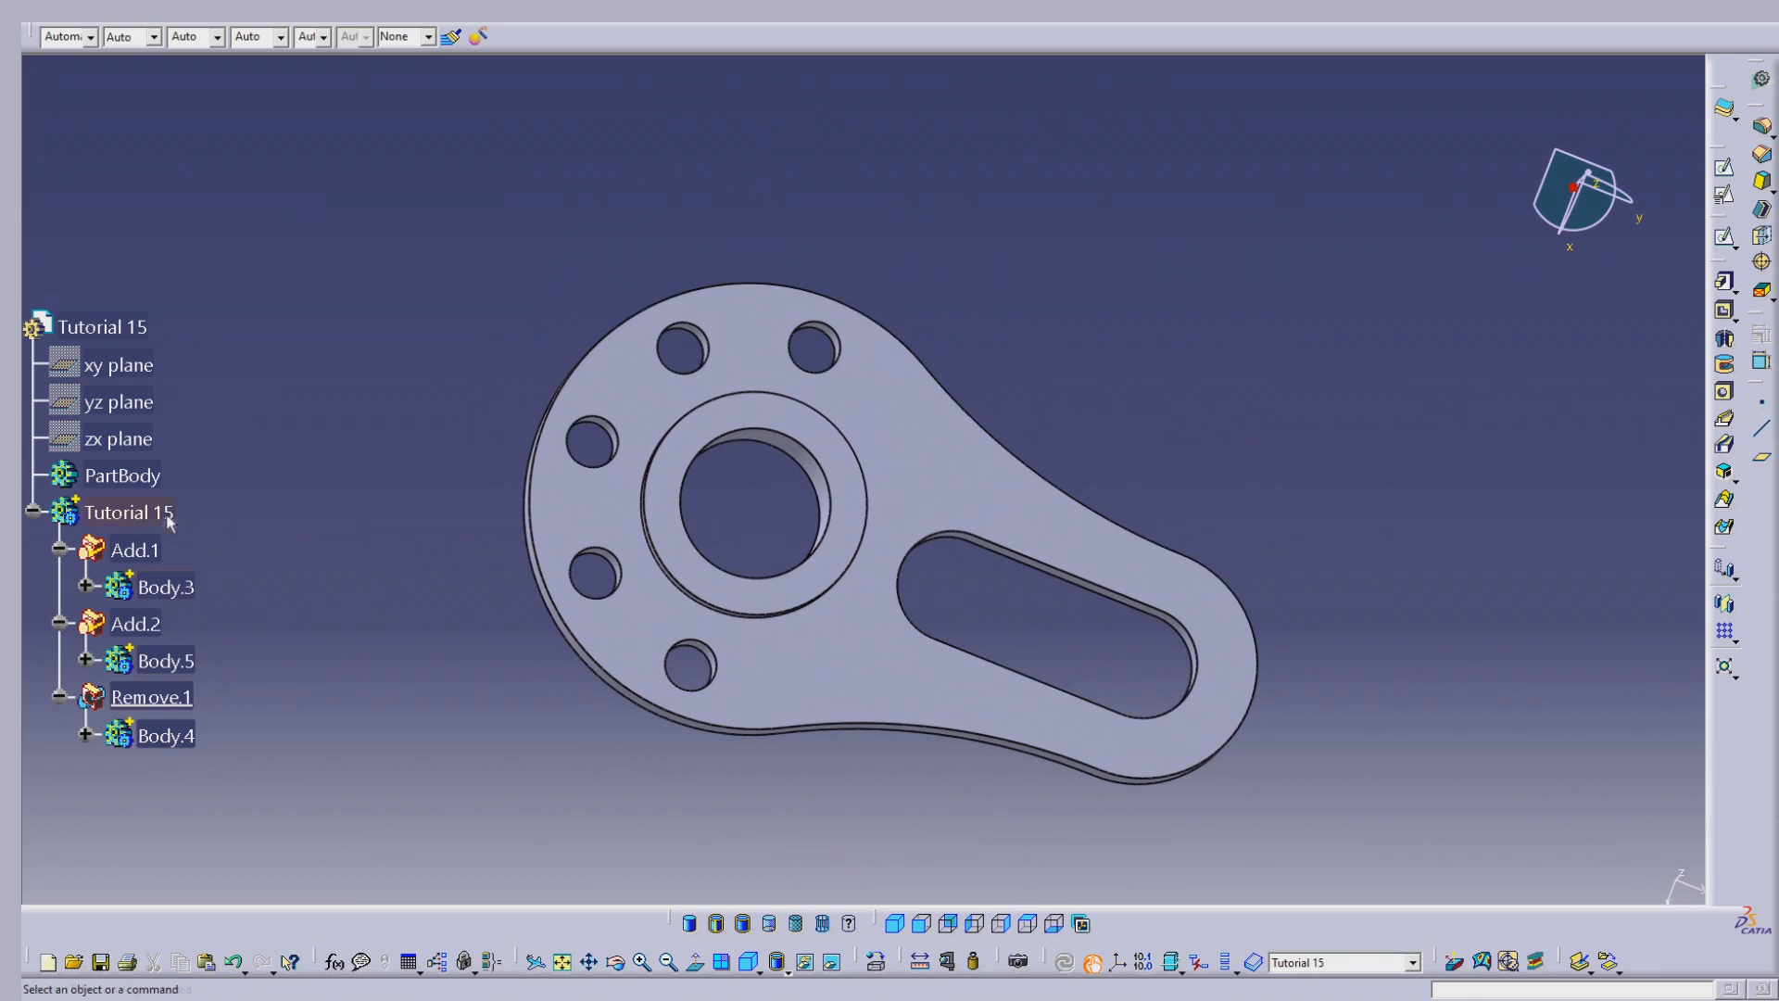
# - Set the fill colour of the Tutorial 15 body to green
pyautogui.click(139, 513)
pyautogui.click(91, 38)
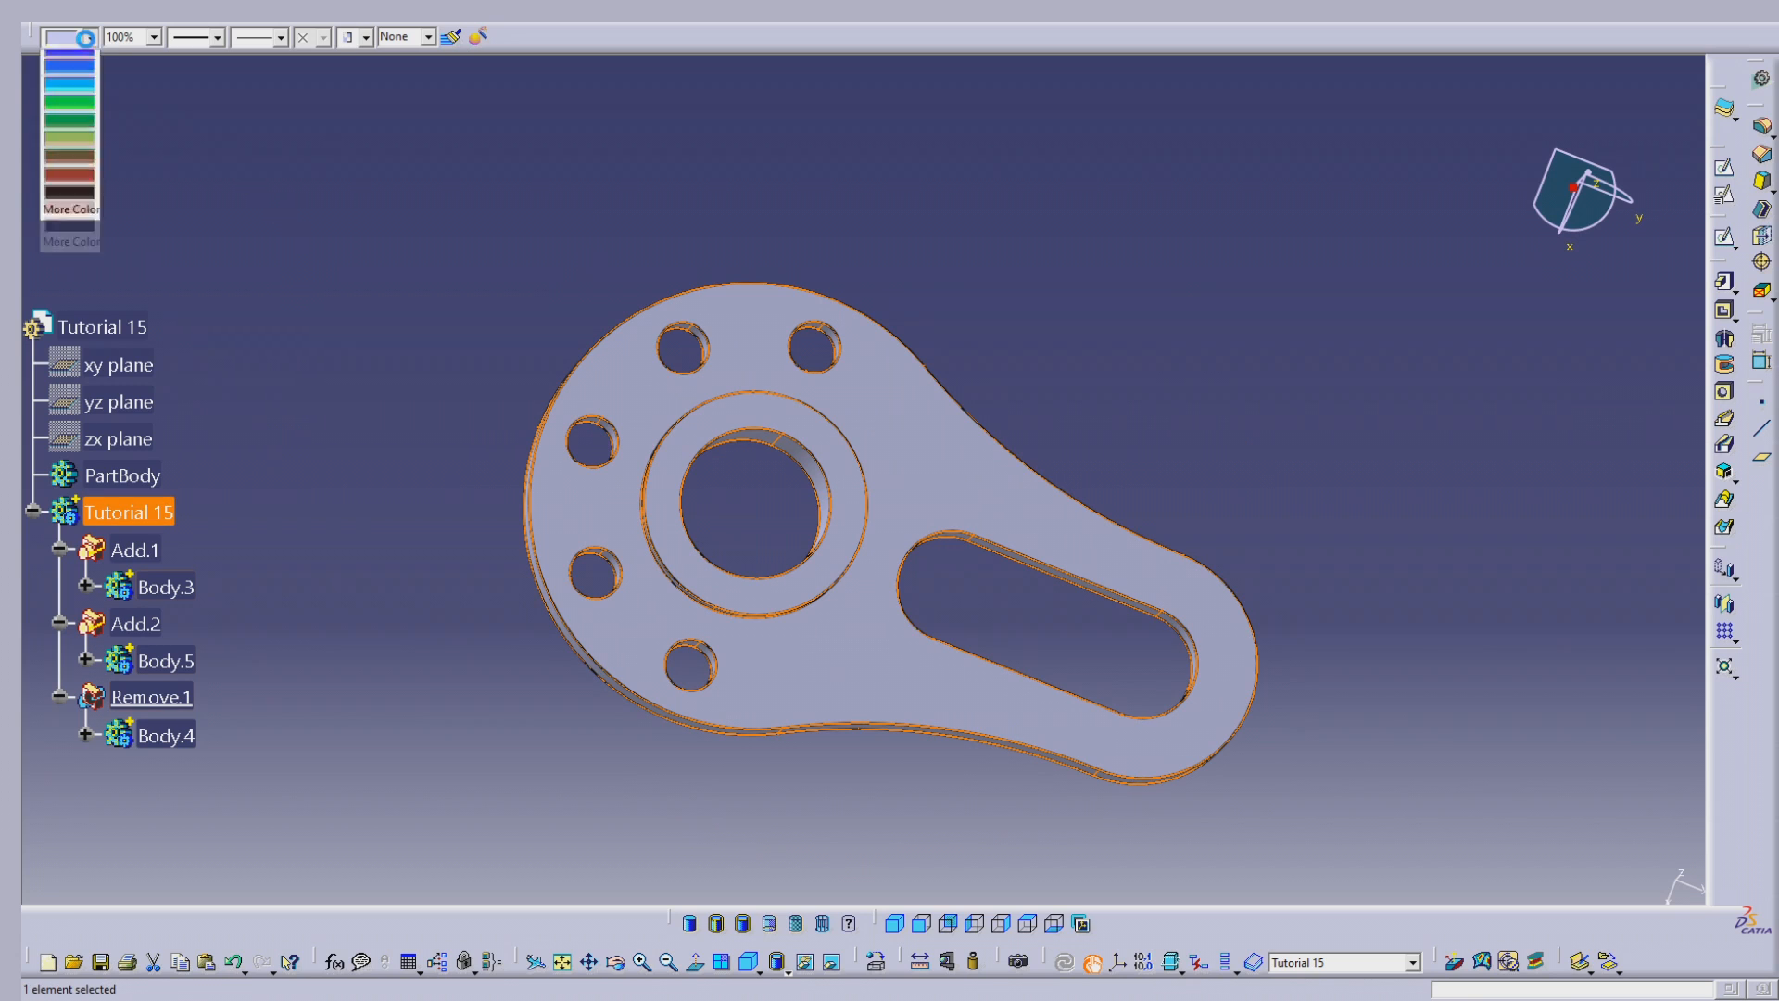
pyautogui.click(80, 95)
pyautogui.click(962, 260)
pyautogui.moveTo(962, 260); pyautogui.dragTo(960, 380, button='middle')
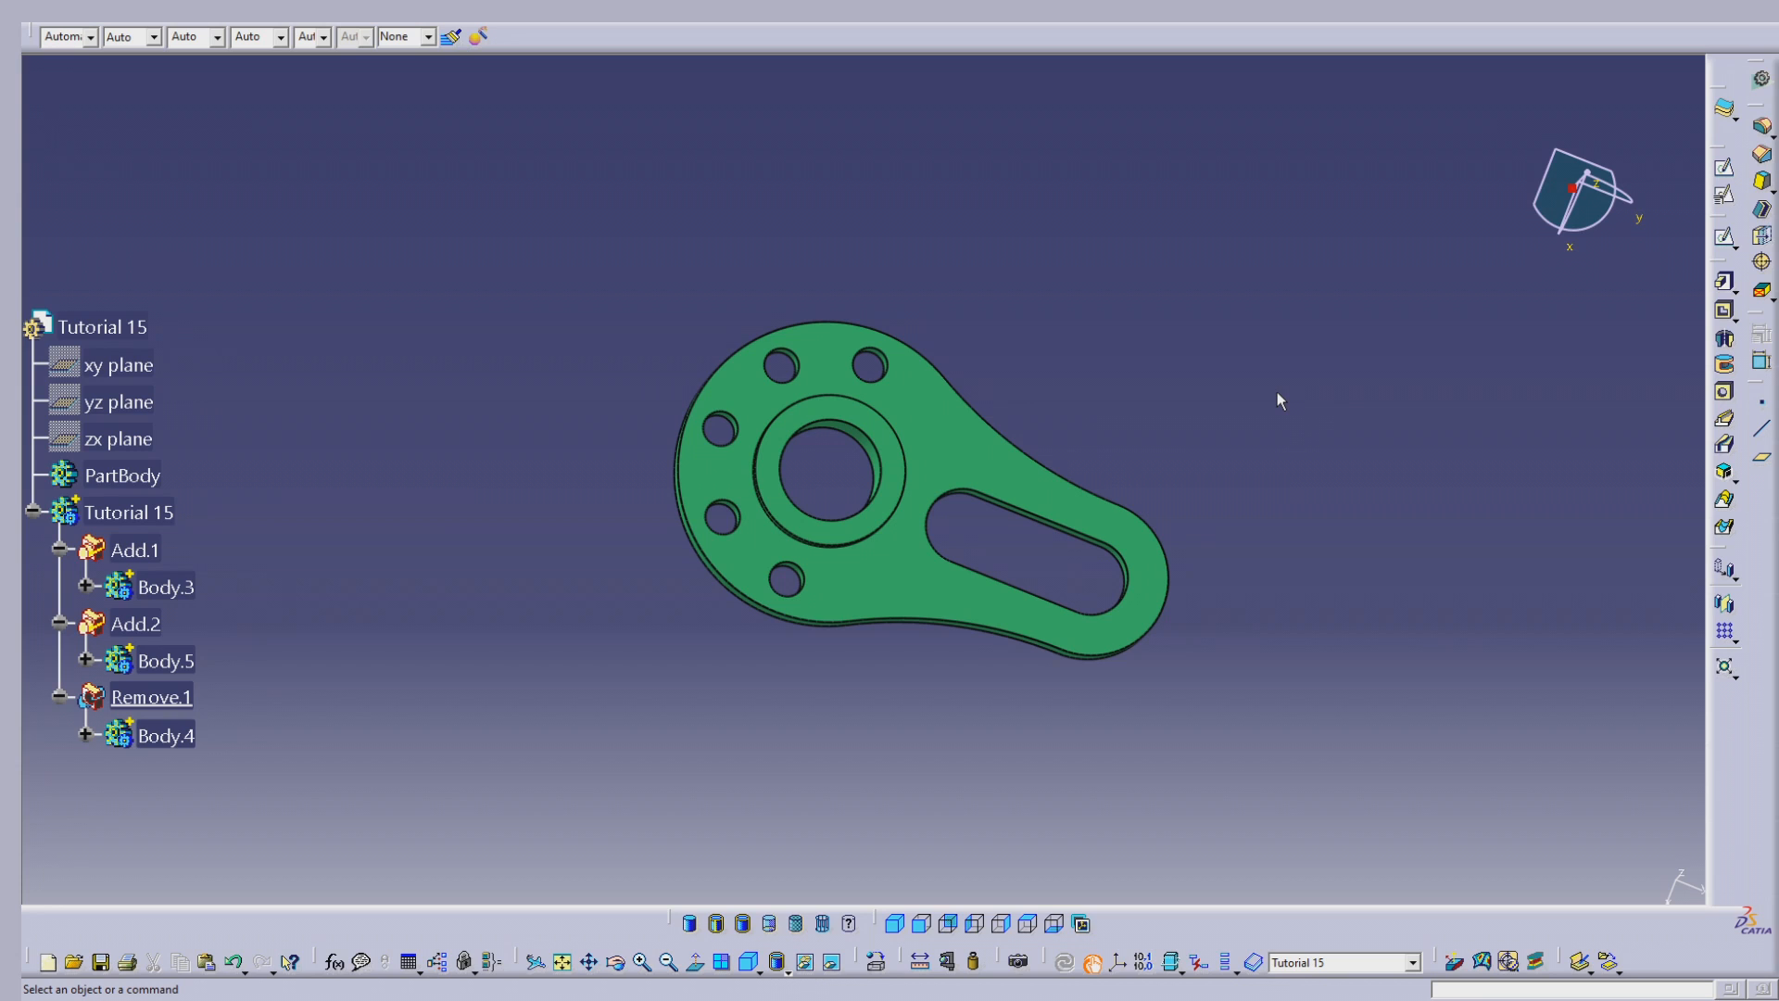